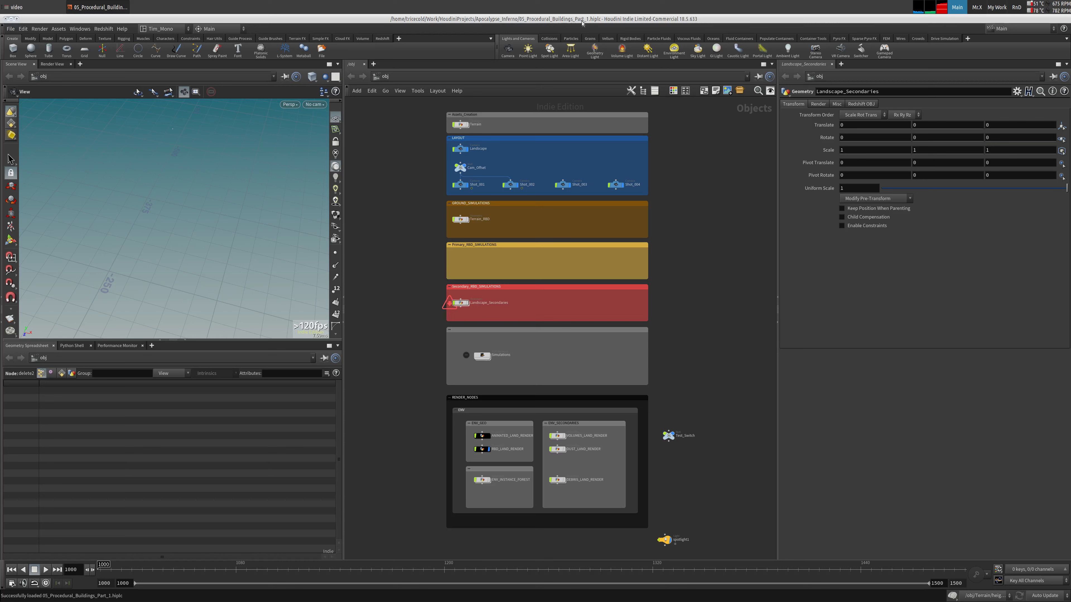
# Step: In the file manager, rename the video 03_Landscape_SparsePyro.mp4 as 04_Landscape_SparsePyro.mp4 and close the window
pyautogui.click(14, 7)
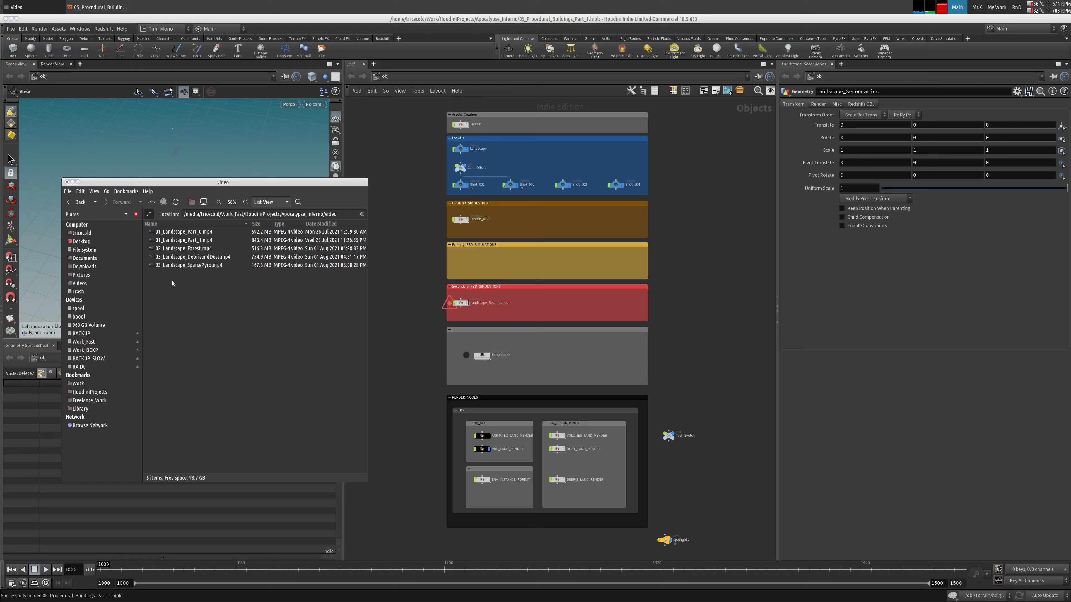
pyautogui.rightClick(177, 268)
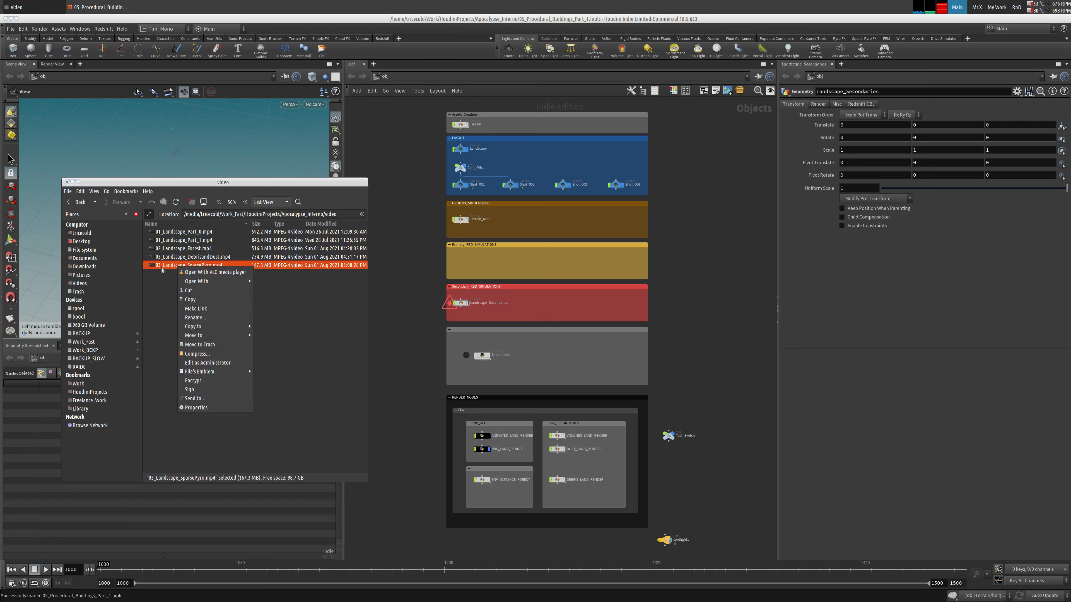
pyautogui.click(198, 318)
pyautogui.click(161, 266)
pyautogui.press('BackSpace')
pyautogui.write('4')
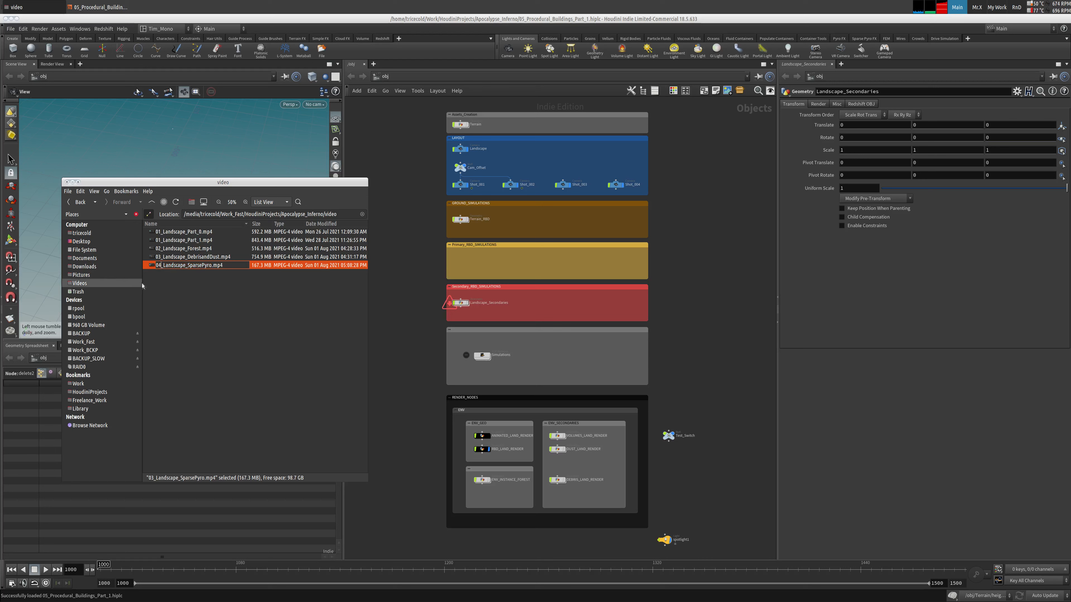
pyautogui.click(166, 299)
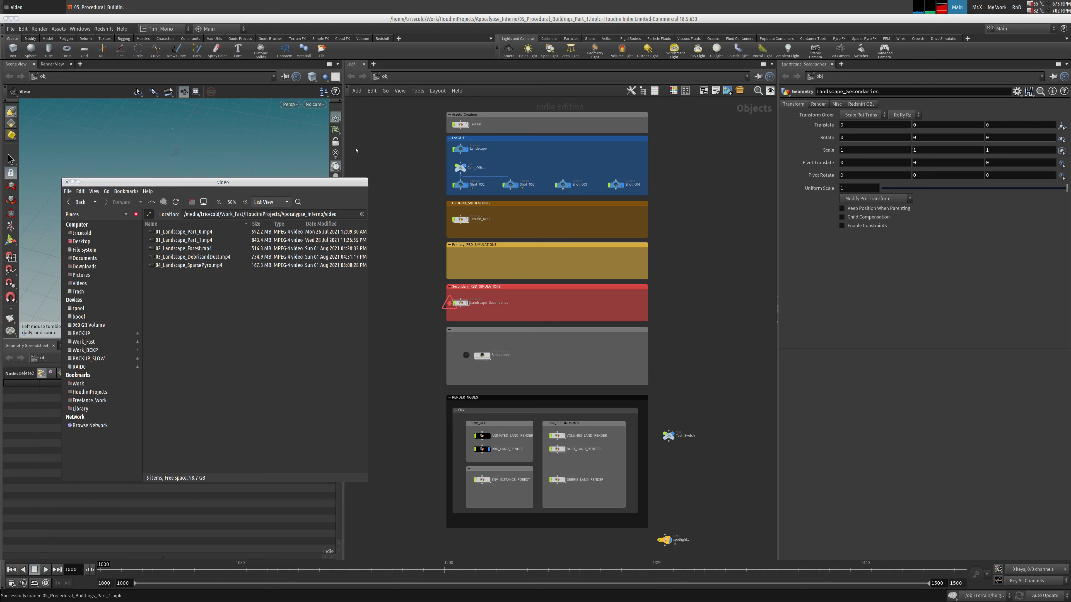
pyautogui.click(66, 182)
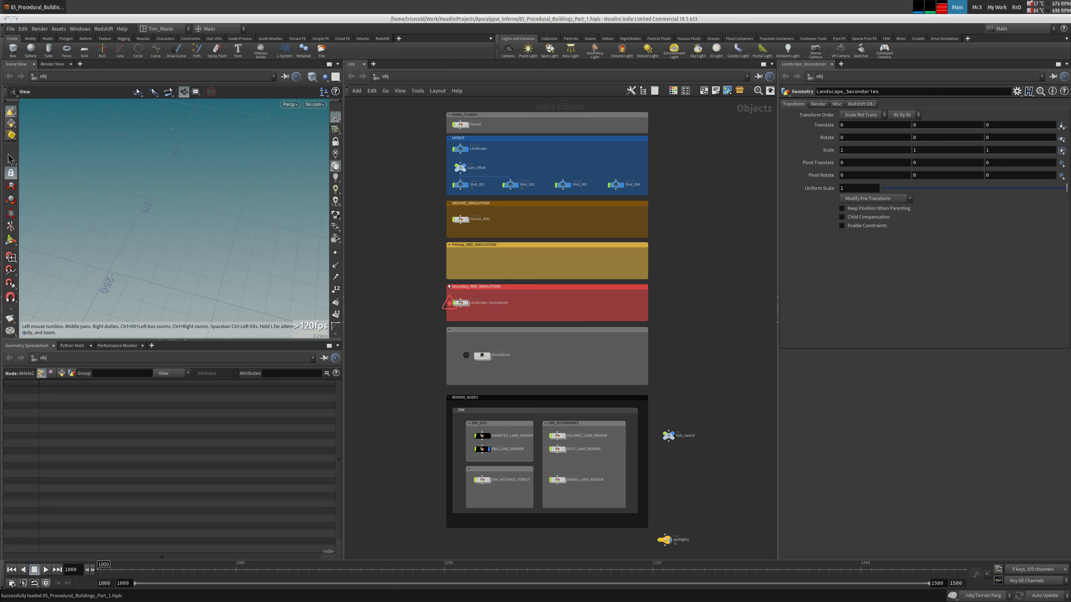
# Step: Add a Geometry object next to Terrain in the Assets_Creation network box
pyautogui.moveTo(411, 214); pyautogui.dragTo(442, 185, button='right')
pyautogui.moveTo(442, 185); pyautogui.dragTo(390, 281, button='middle')
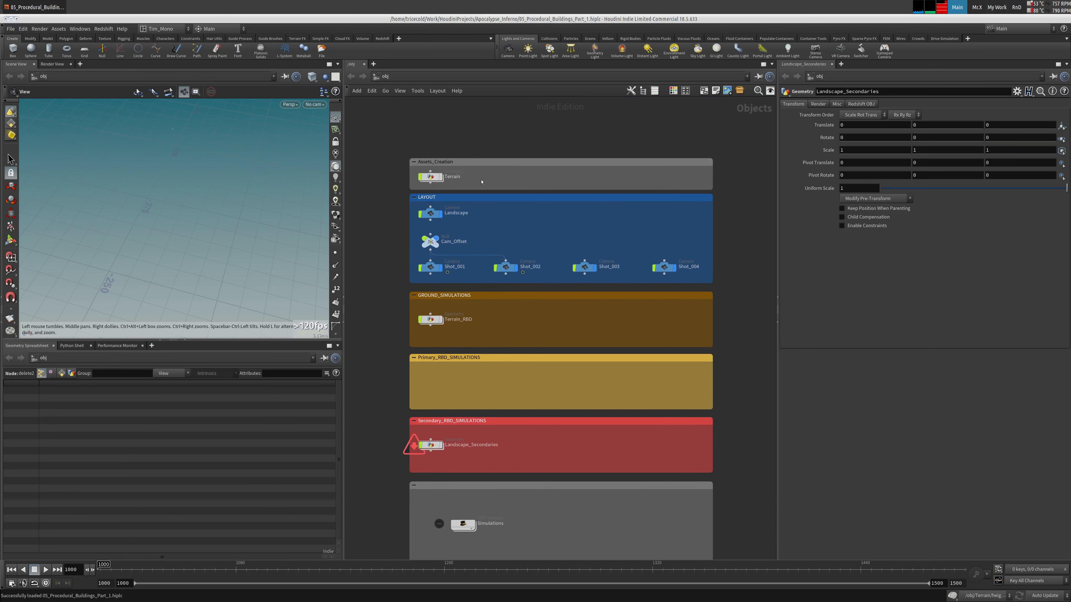
pyautogui.press('Tab')
pyautogui.write('geo')
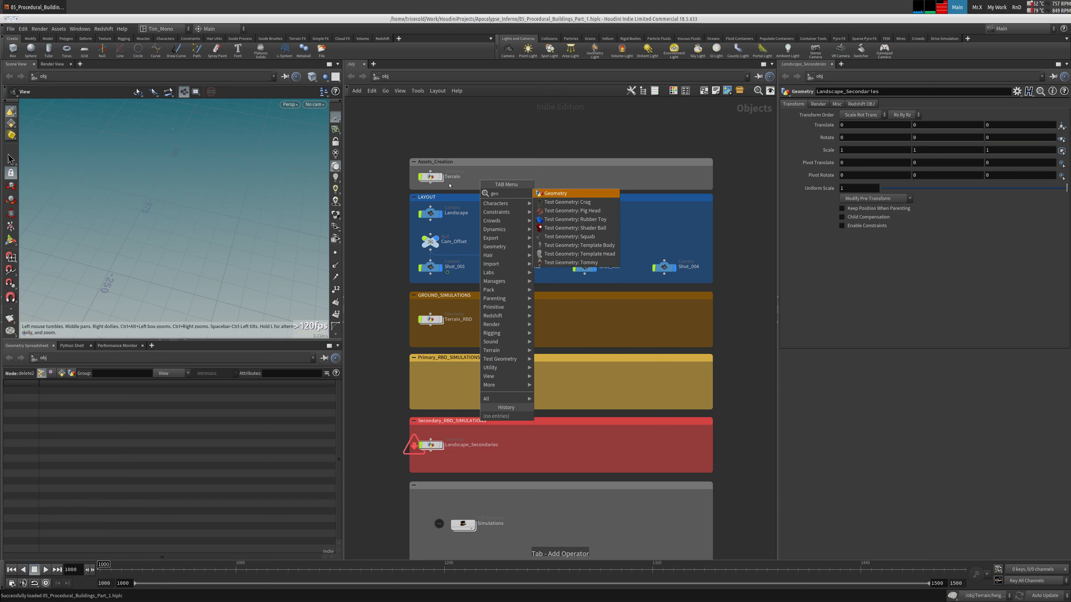
pyautogui.click(585, 195)
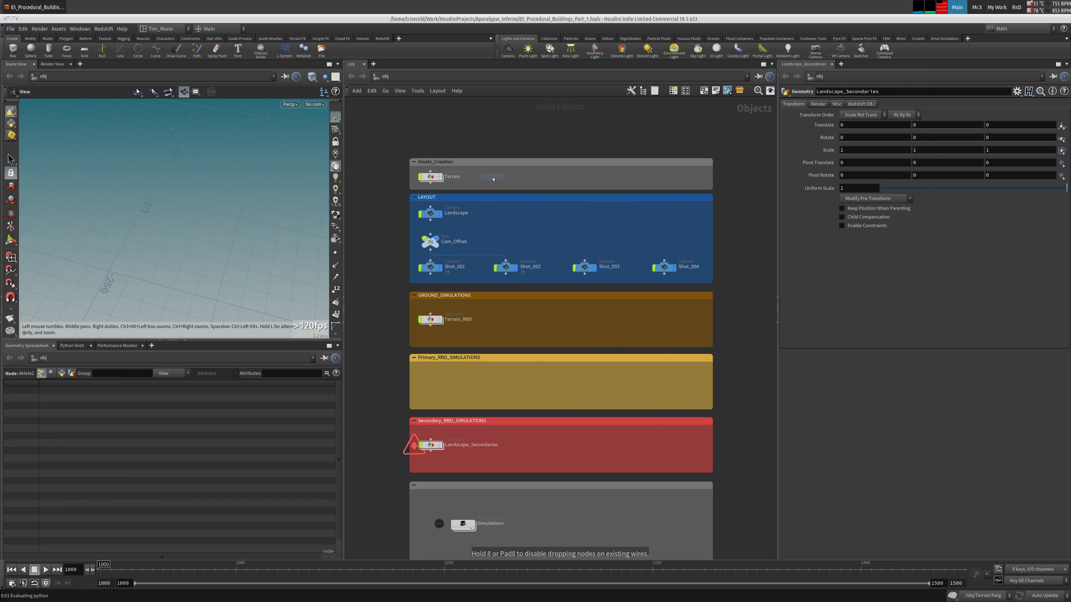
pyautogui.click(506, 179)
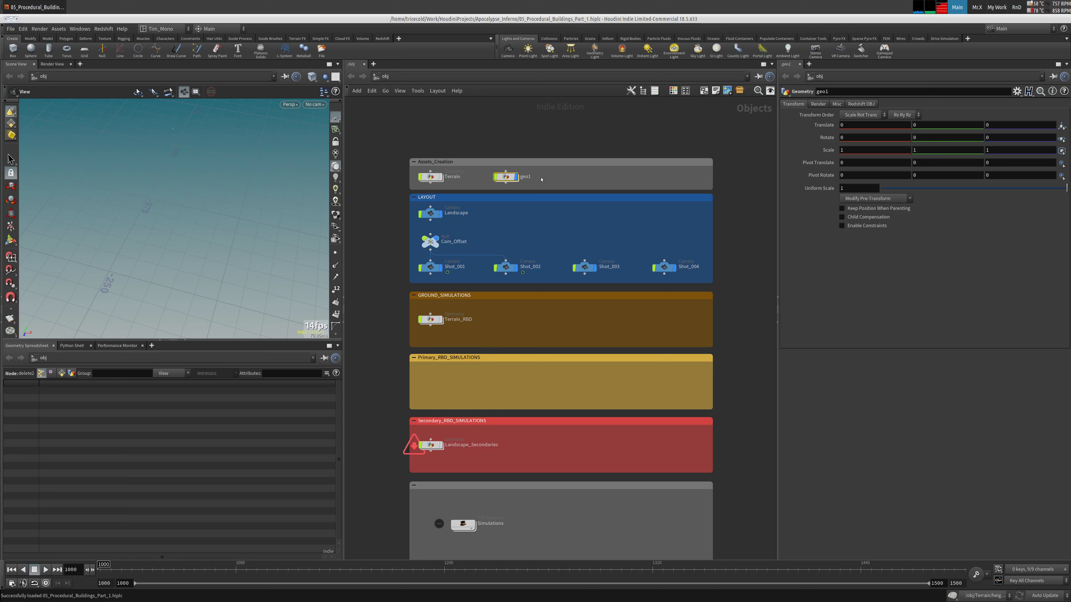
# Step: Rename the new Geometry object as Building_Generator
pyautogui.doubleClick(525, 177)
pyautogui.write('Building_Genertaor')
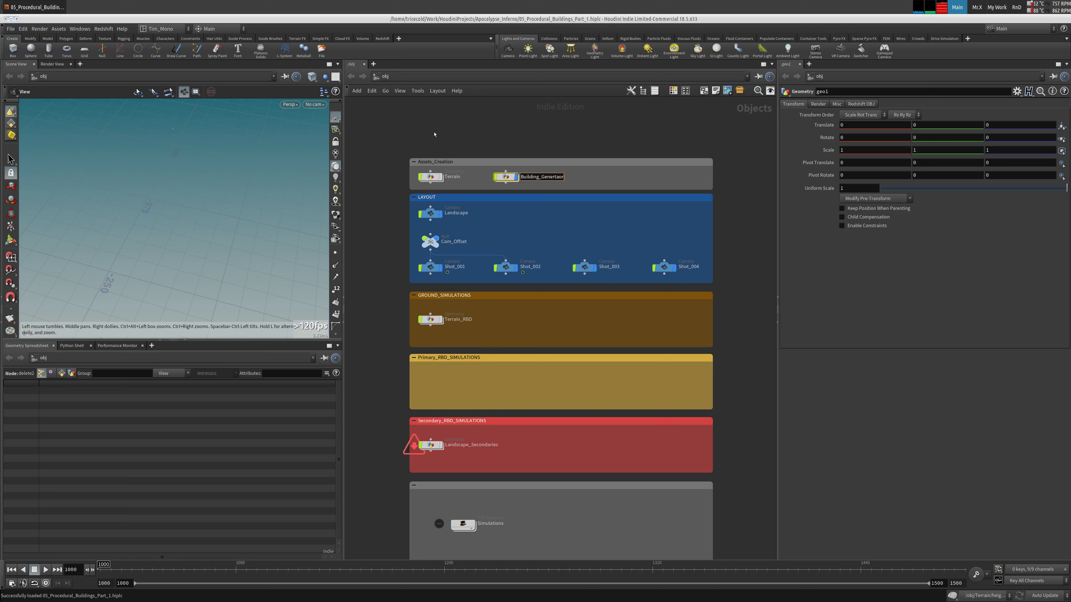
pyautogui.press('Return')
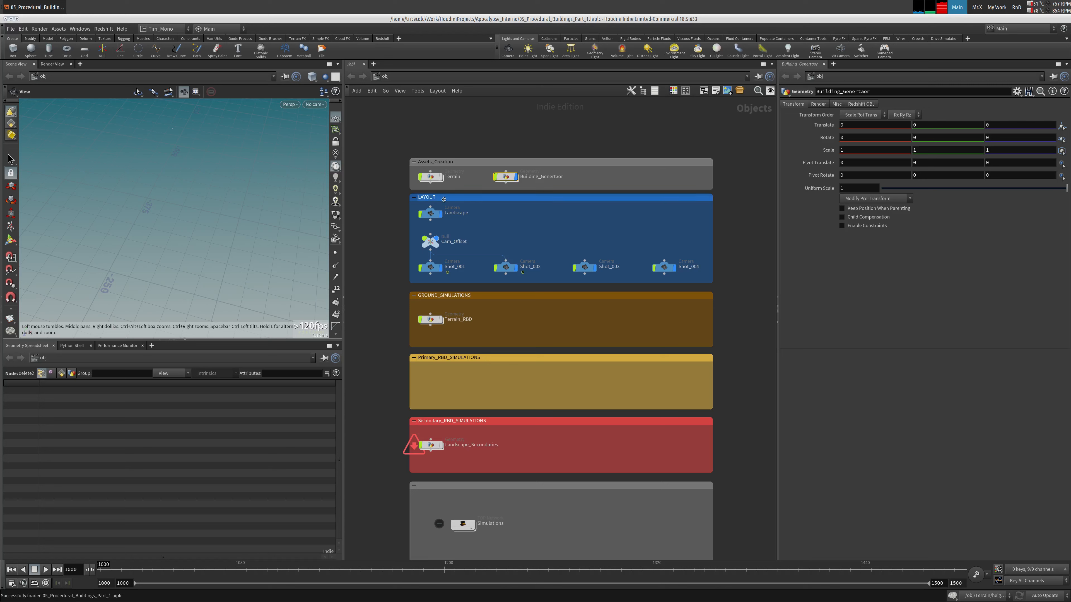
pyautogui.scroll(5, 608, 129)
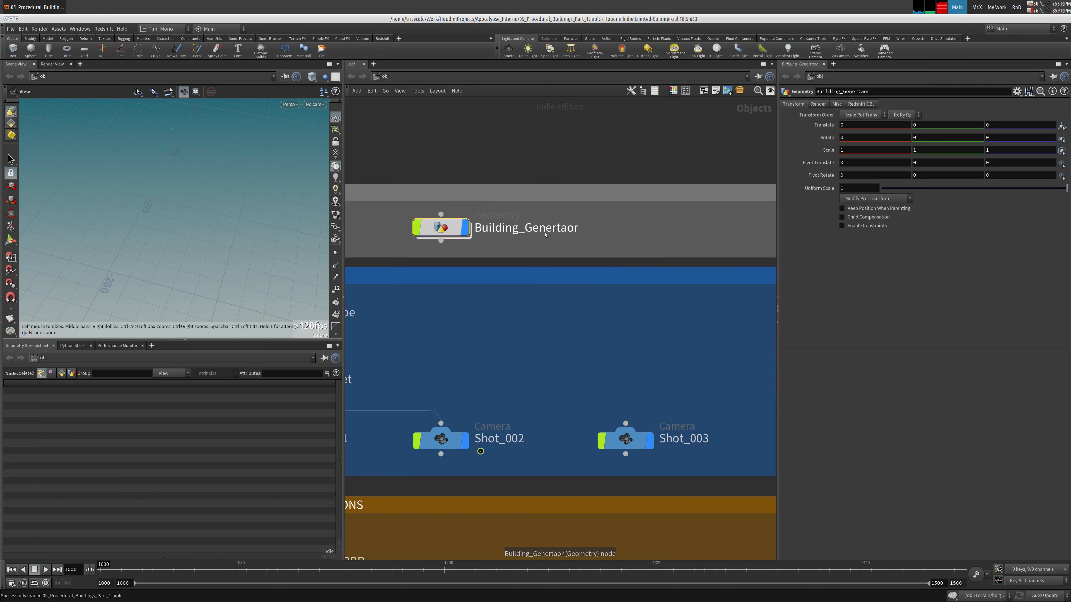
pyautogui.click(558, 230)
pyautogui.write('a')
pyautogui.press('Right')
pyautogui.press('Delete')
pyautogui.press('Return')
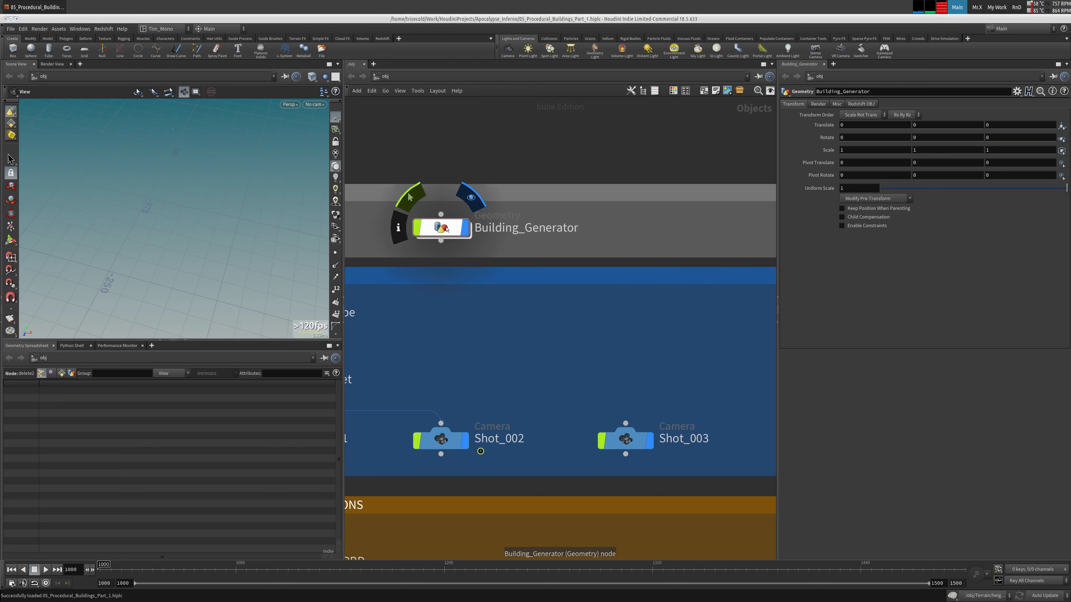
# Step: Enter the Building_Generator network and place a Tube node in it
pyautogui.doubleClick(465, 224)
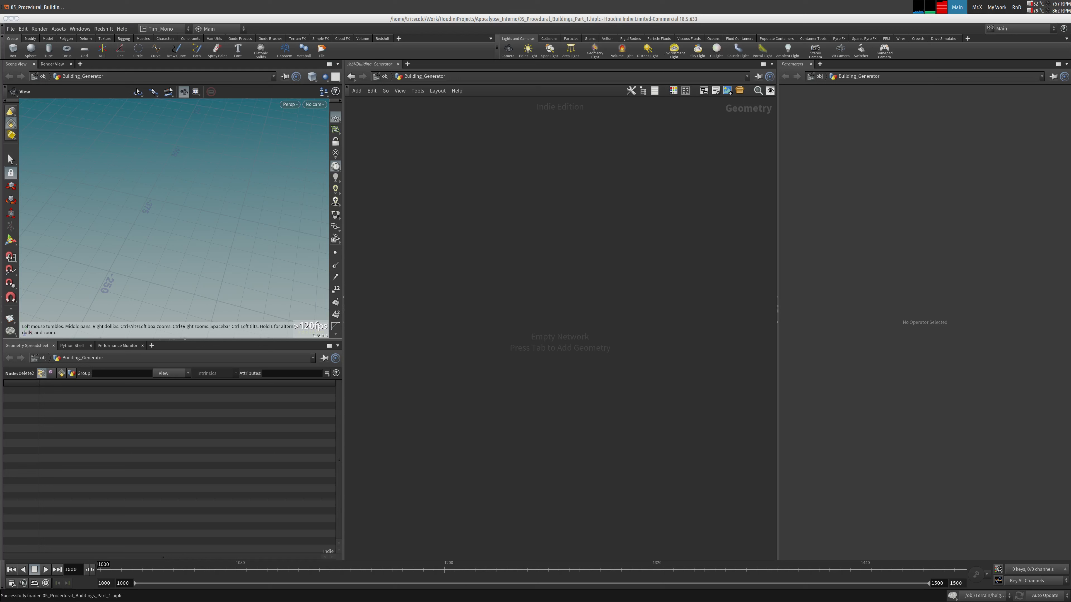
pyautogui.press('Tab')
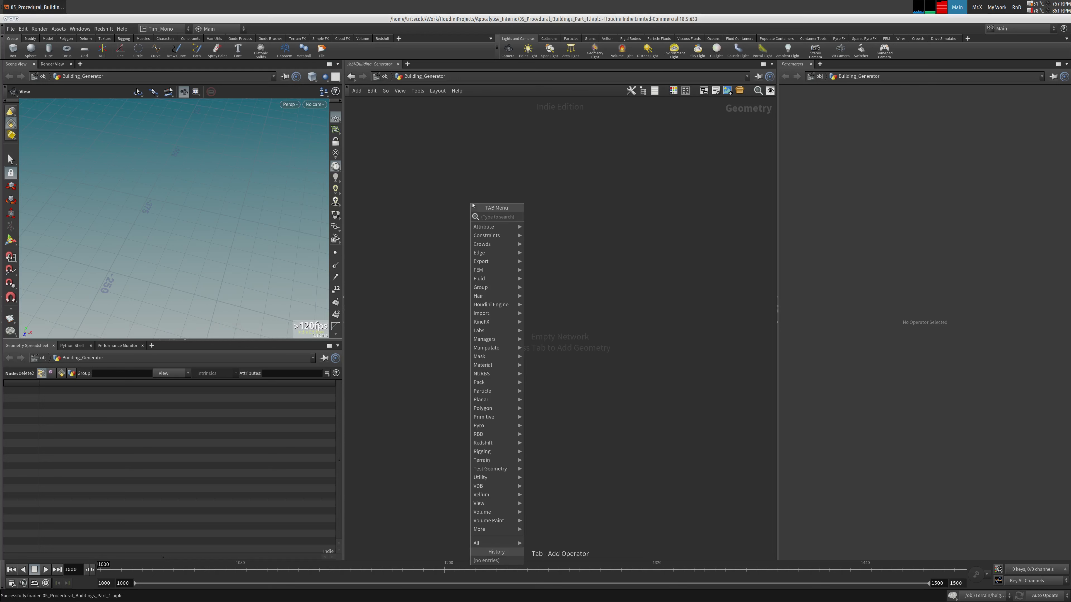
pyautogui.write('tube')
pyautogui.press('Return')
pyautogui.click(448, 190)
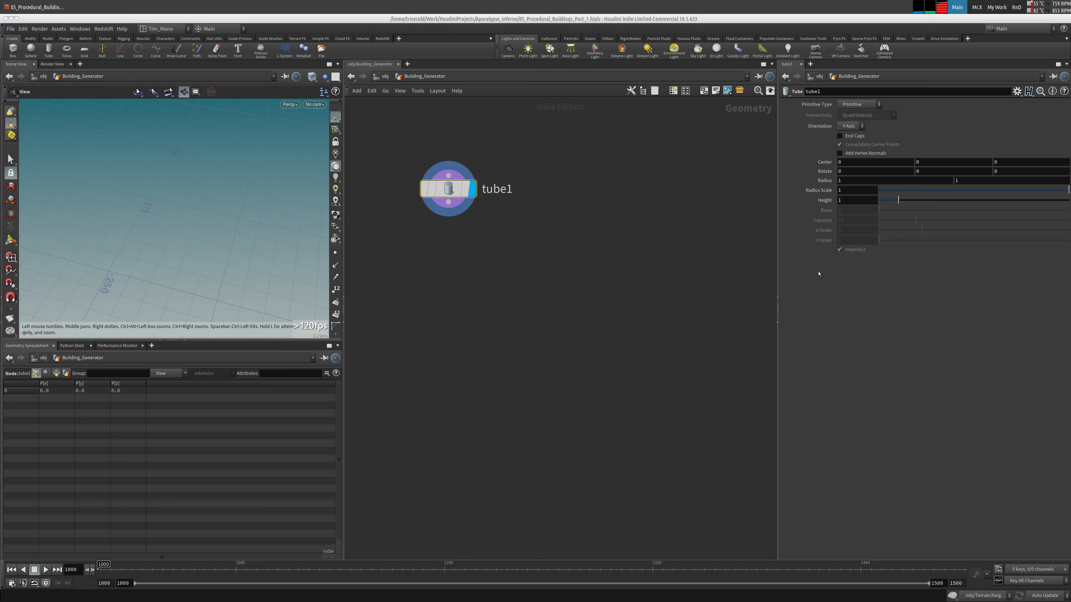
# Step: Add a Null node level with the tube node and name it SEED
pyautogui.press('Tab')
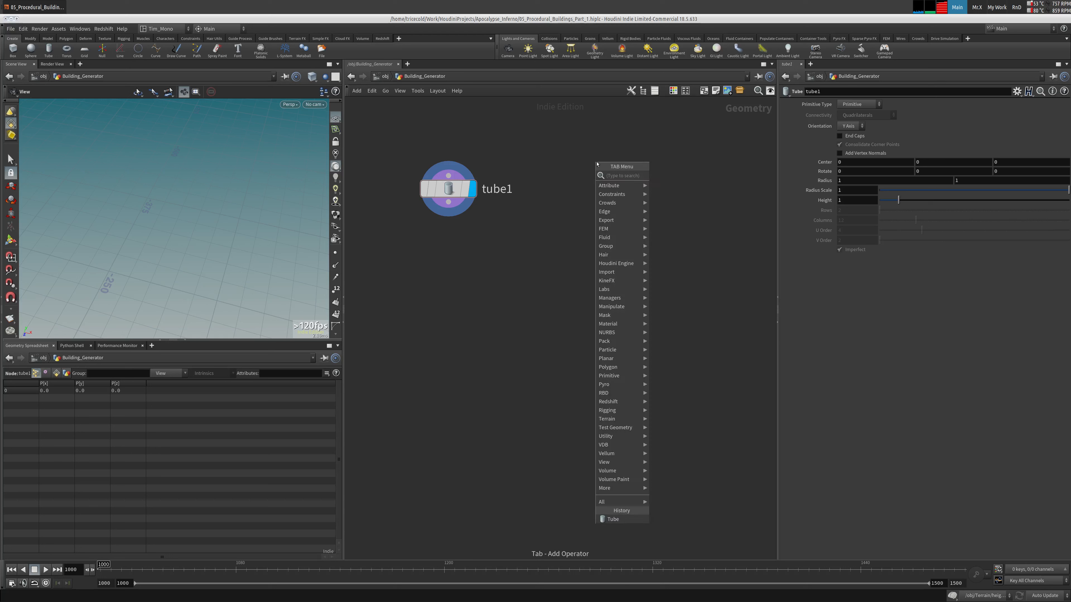
pyautogui.write('nu')
pyautogui.press('Return')
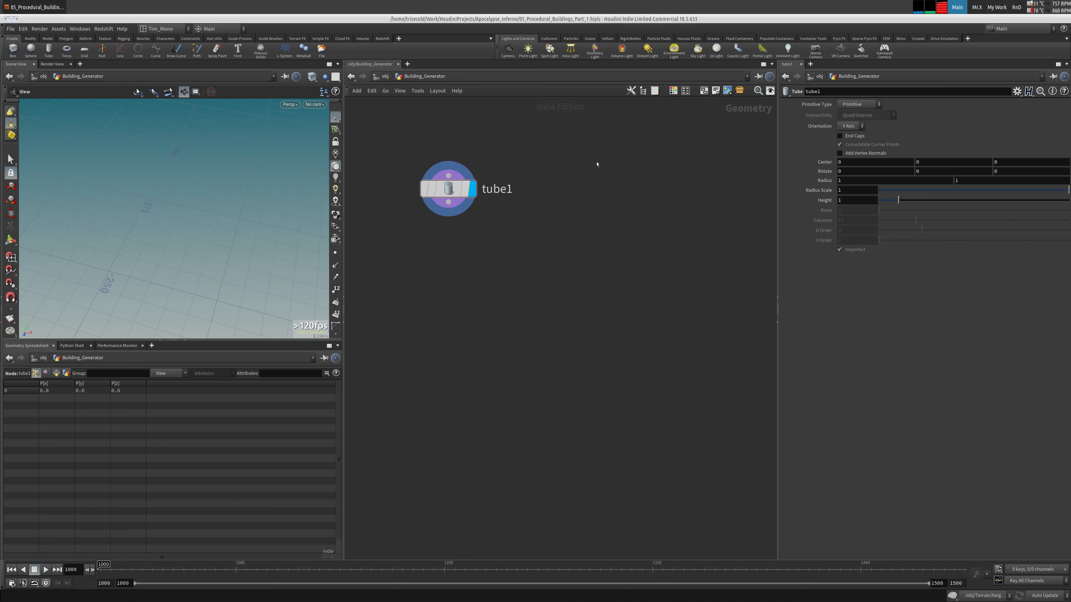
pyautogui.click(596, 162)
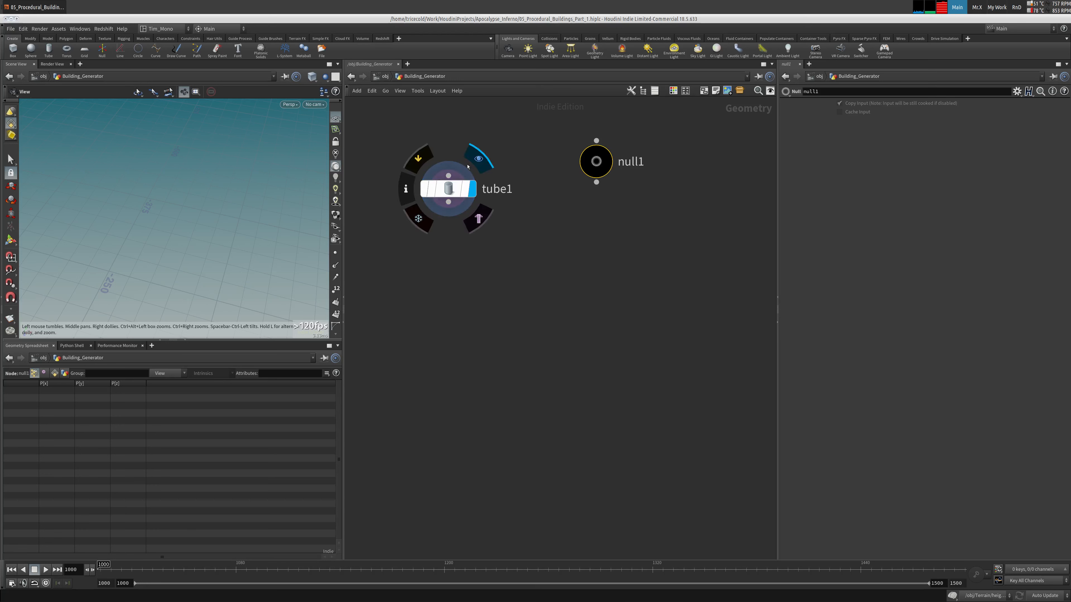
pyautogui.moveTo(598, 161); pyautogui.dragTo(615, 188)
pyautogui.press('F2')
pyautogui.write('SEED')
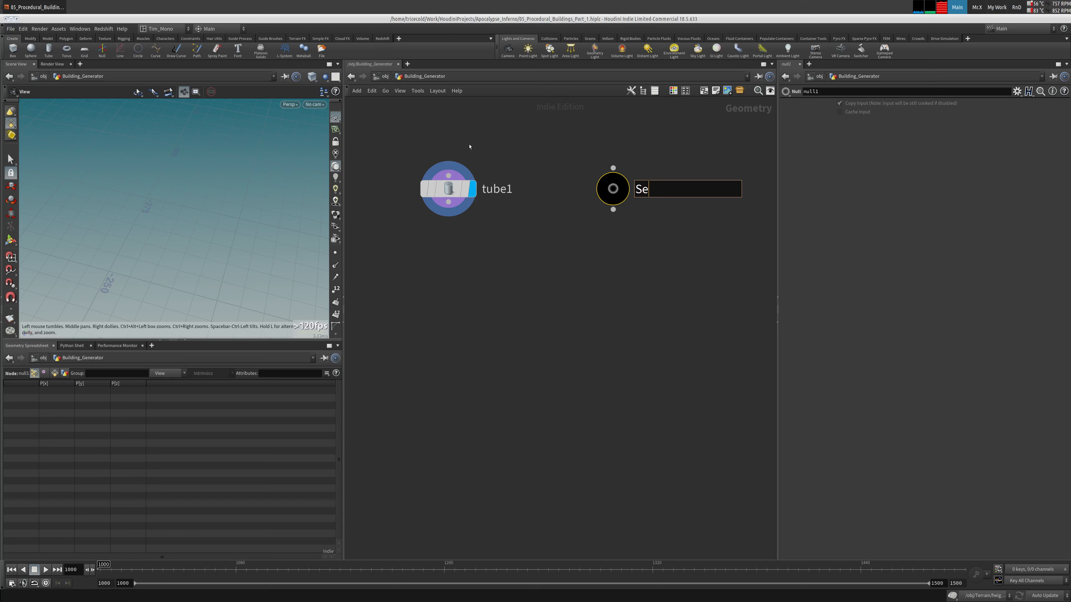
pyautogui.press('Return')
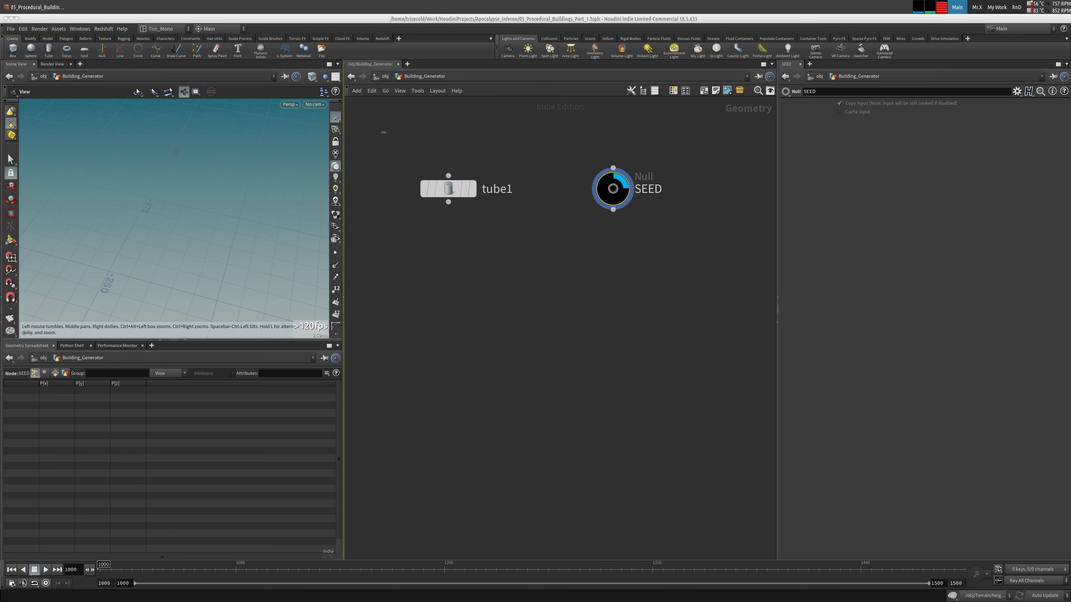
# Step: Add an integer parameter with the name and label seed to the SEED null, and try out its slider
pyautogui.click(1017, 91)
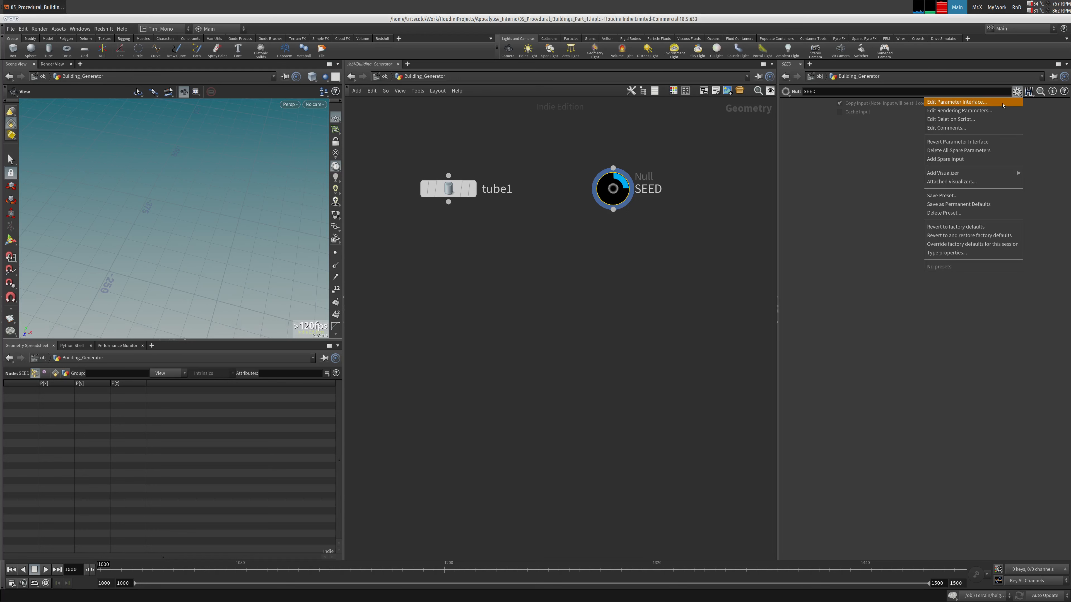
pyautogui.click(1003, 106)
pyautogui.click(541, 178)
pyautogui.moveTo(550, 179); pyautogui.dragTo(712, 76)
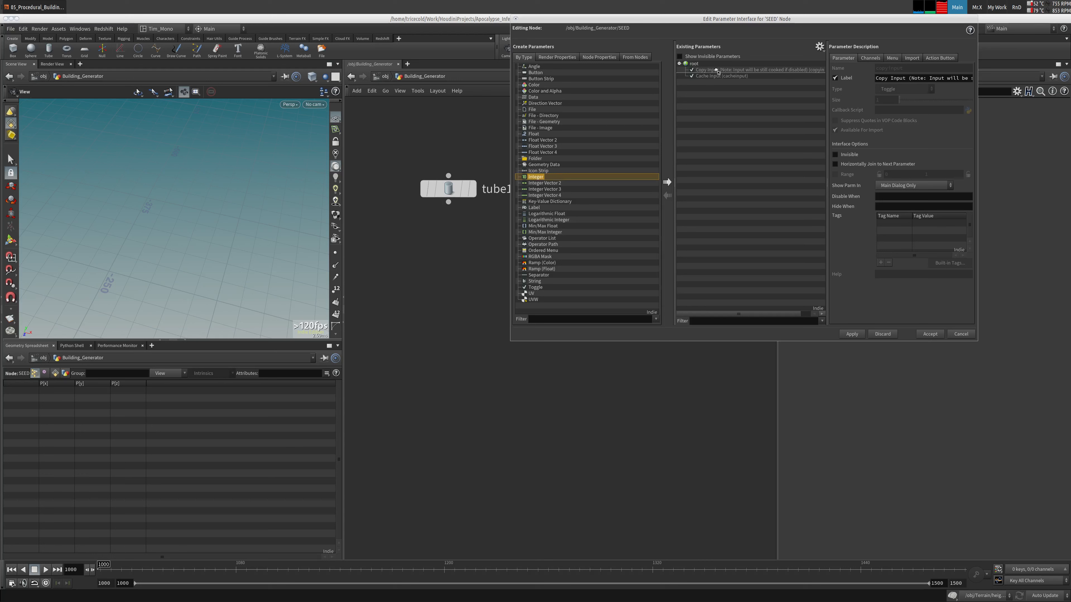
pyautogui.doubleClick(910, 69)
pyautogui.write('seed')
pyautogui.press('Tab')
pyautogui.write('see')
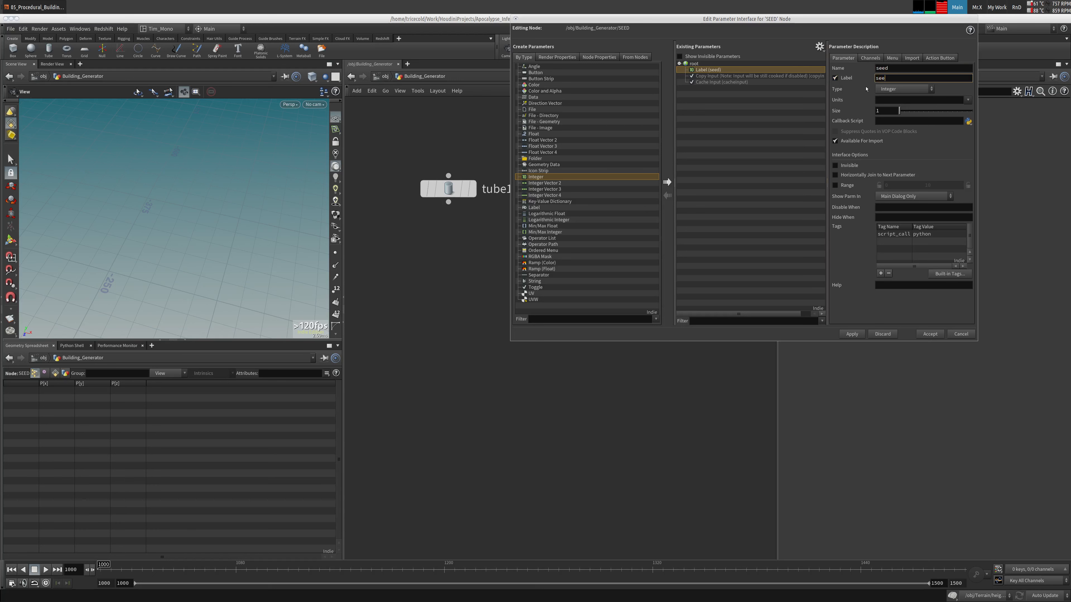
pyautogui.click(851, 333)
pyautogui.click(930, 333)
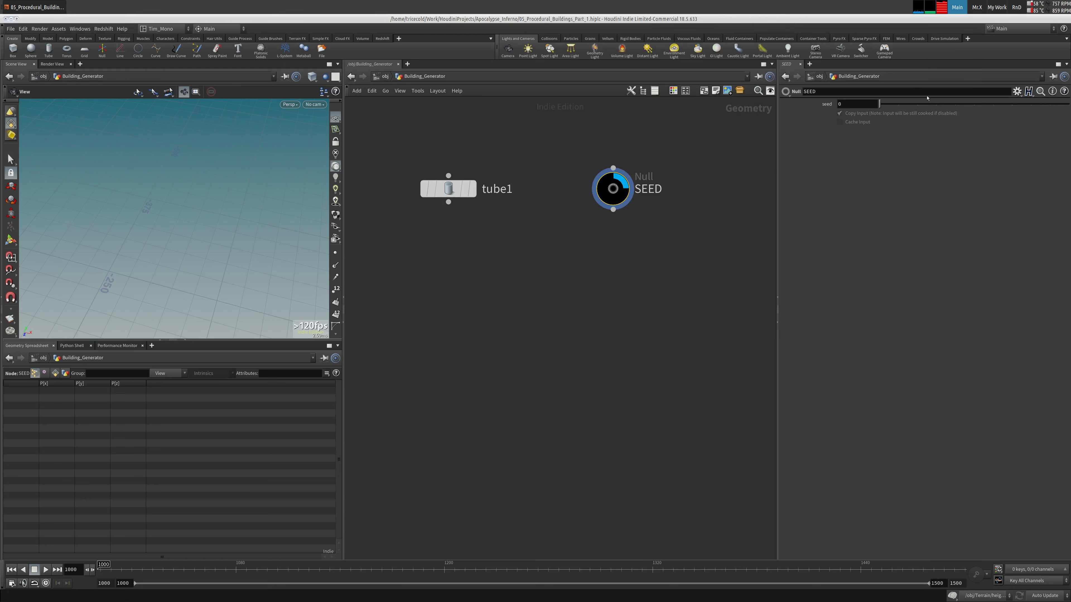
pyautogui.moveTo(904, 108); pyautogui.dragTo(879, 105)
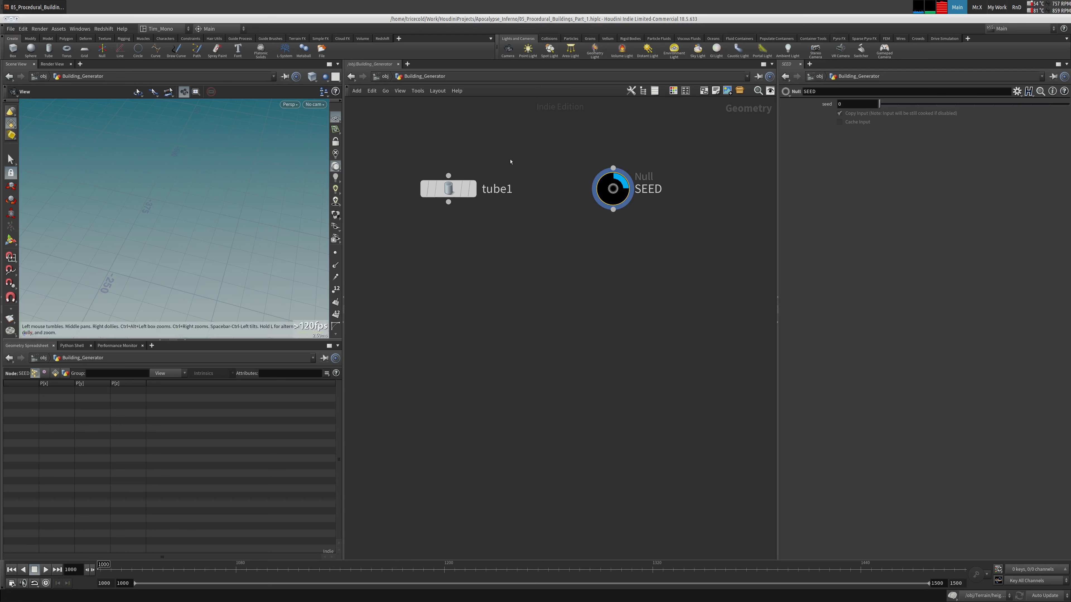
# Step: Set the tube's Height to the expression fit(rand(ch("../SEED/seed")),0,1,60,400)
pyautogui.click(448, 189)
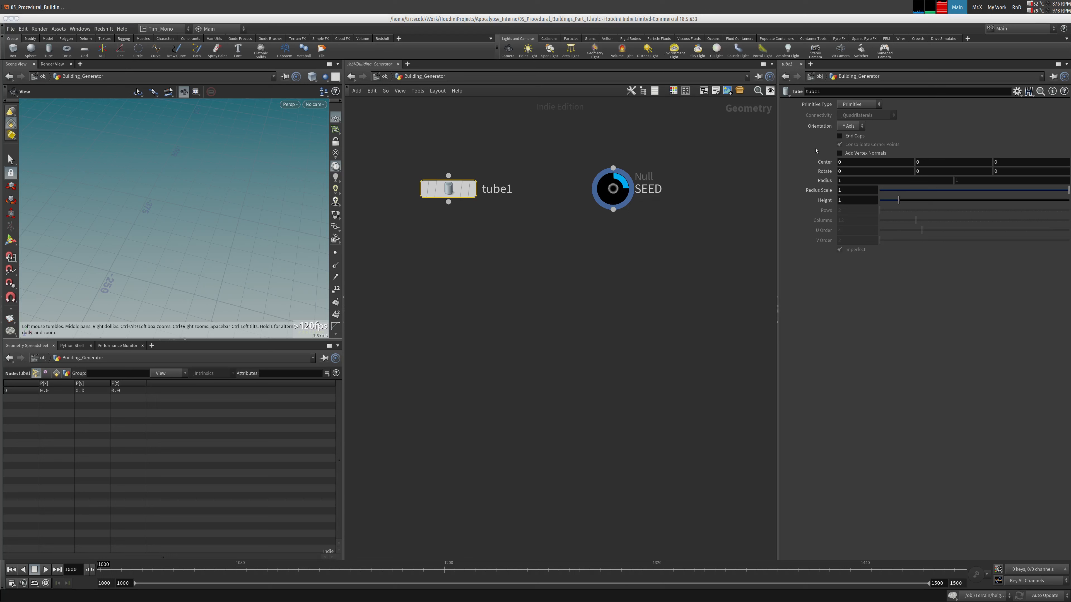
pyautogui.click(852, 200)
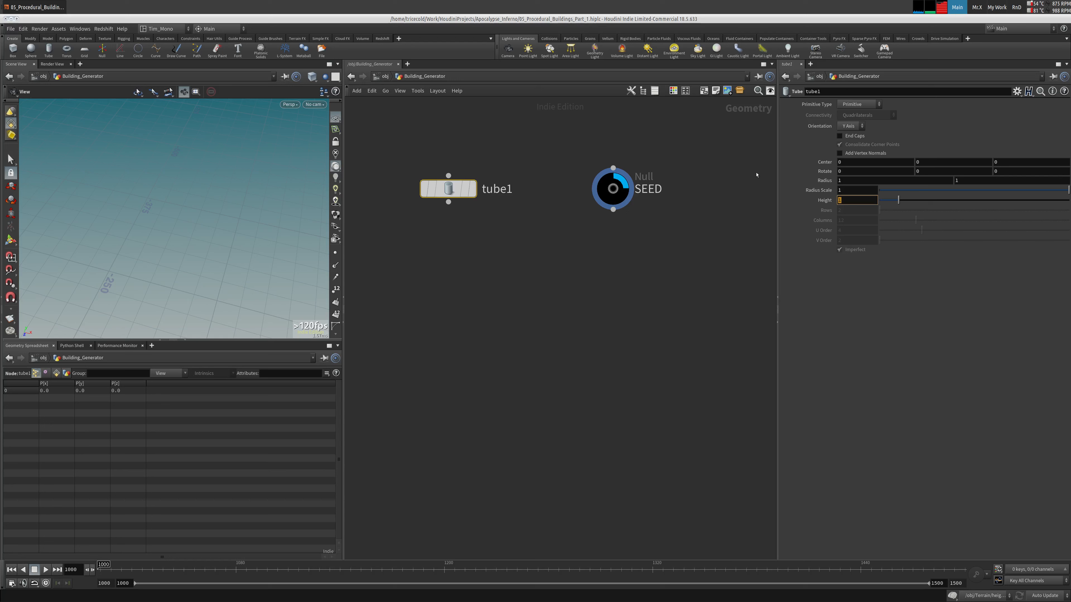
pyautogui.write('fit')
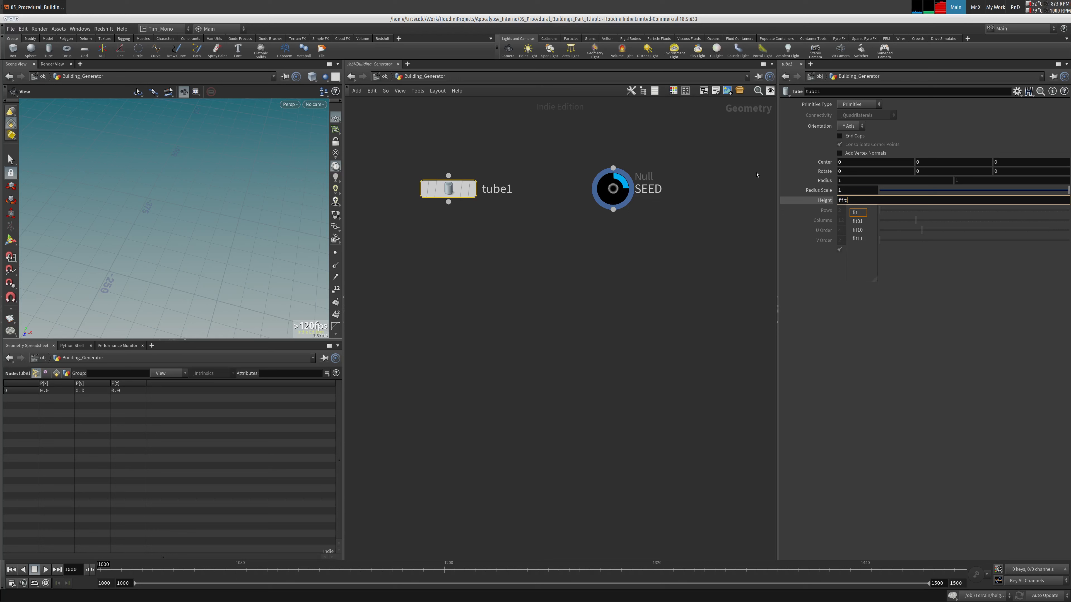
pyautogui.write('(')
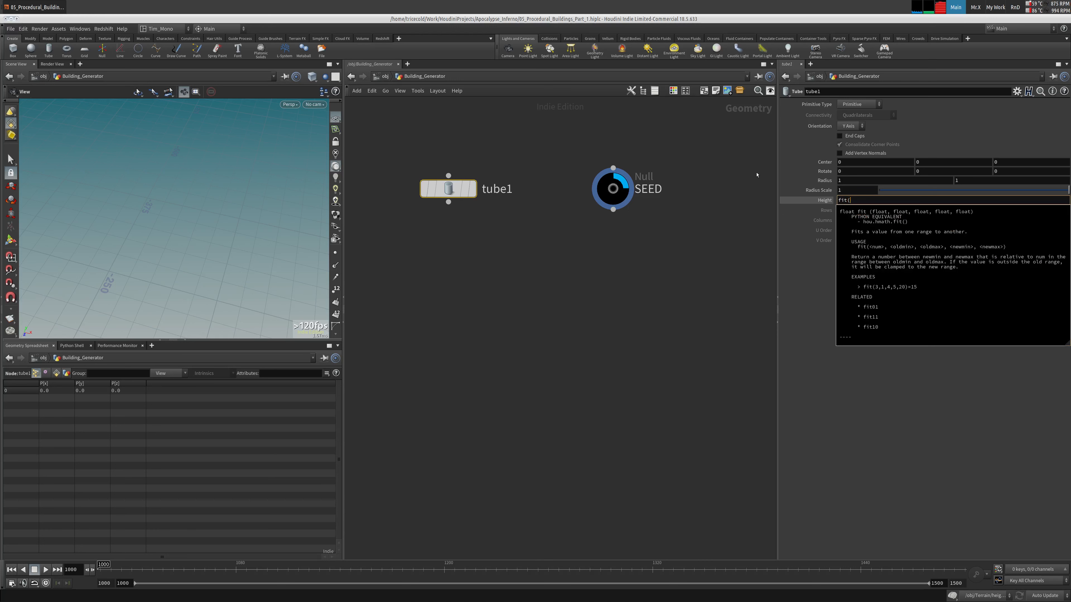
pyautogui.press('BackSpace')
pyautogui.press('BackSpace')
pyautogui.press('BackSpace')
pyautogui.press('BackSpace')
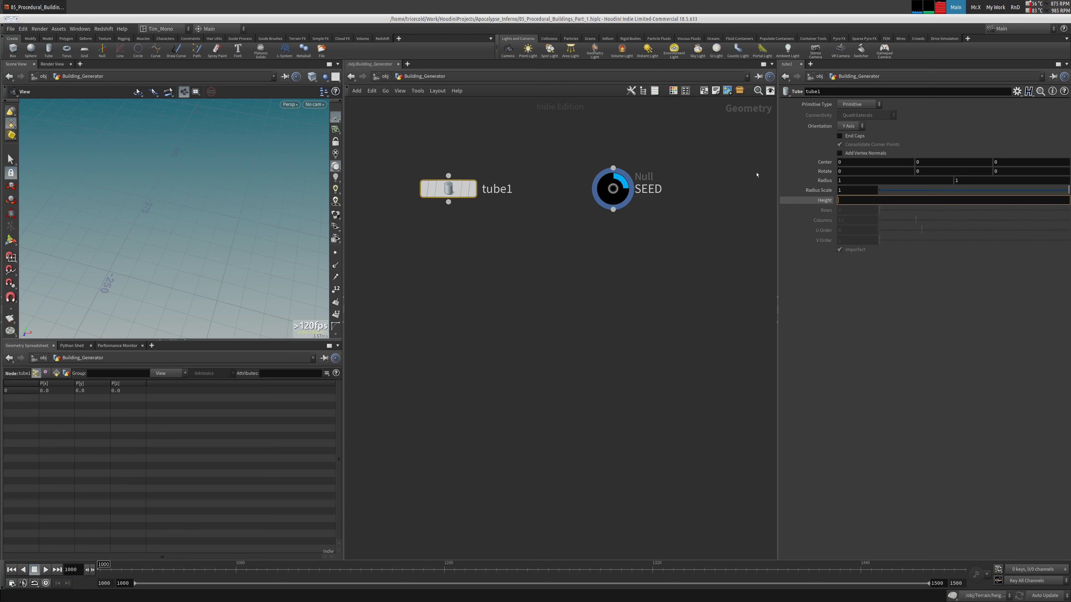
pyautogui.write('fit(rand("..')
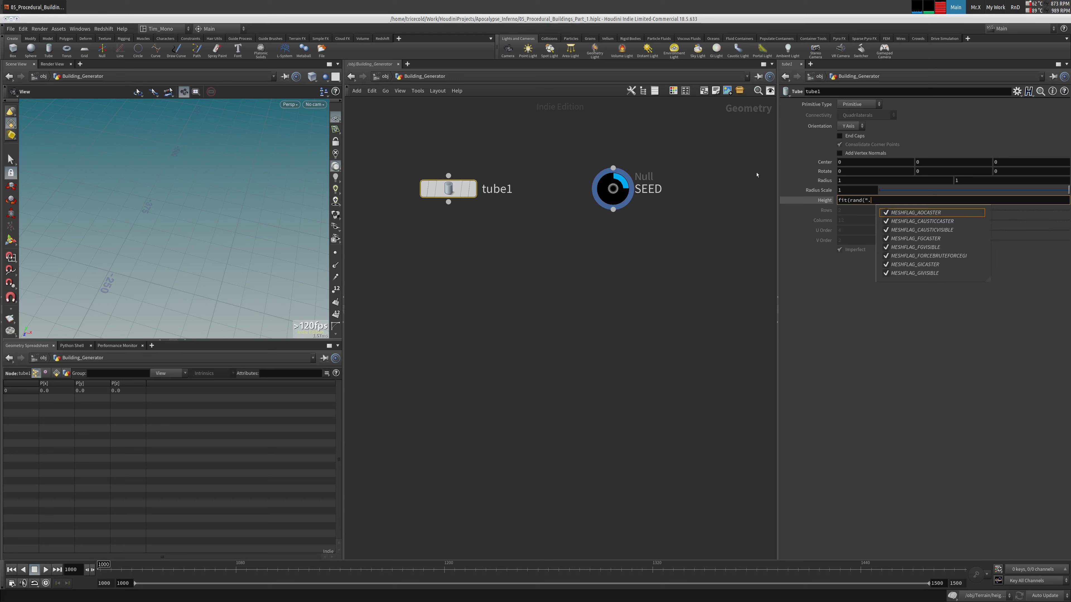
pyautogui.press('BackSpace')
pyautogui.press('BackSpace')
pyautogui.press('BackSpace')
pyautogui.write('ch(')
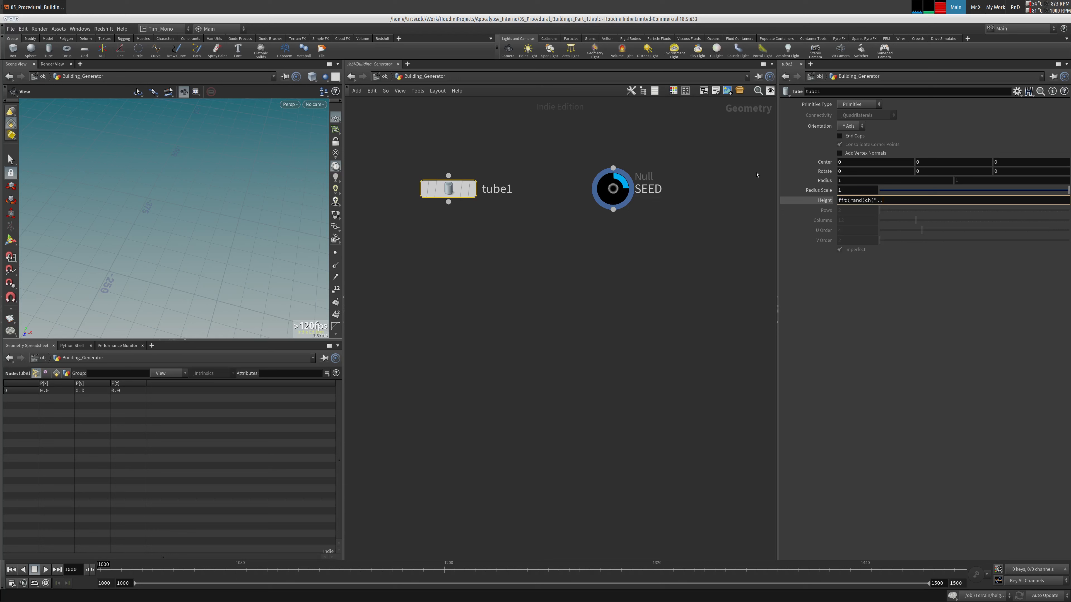
pyautogui.write('/')
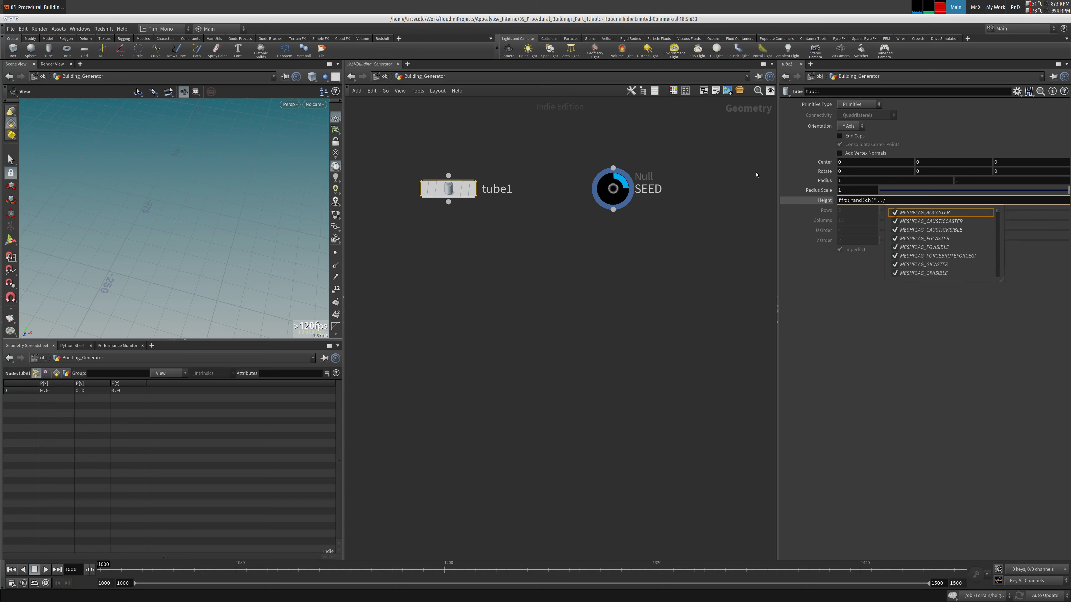
pyautogui.write('S')
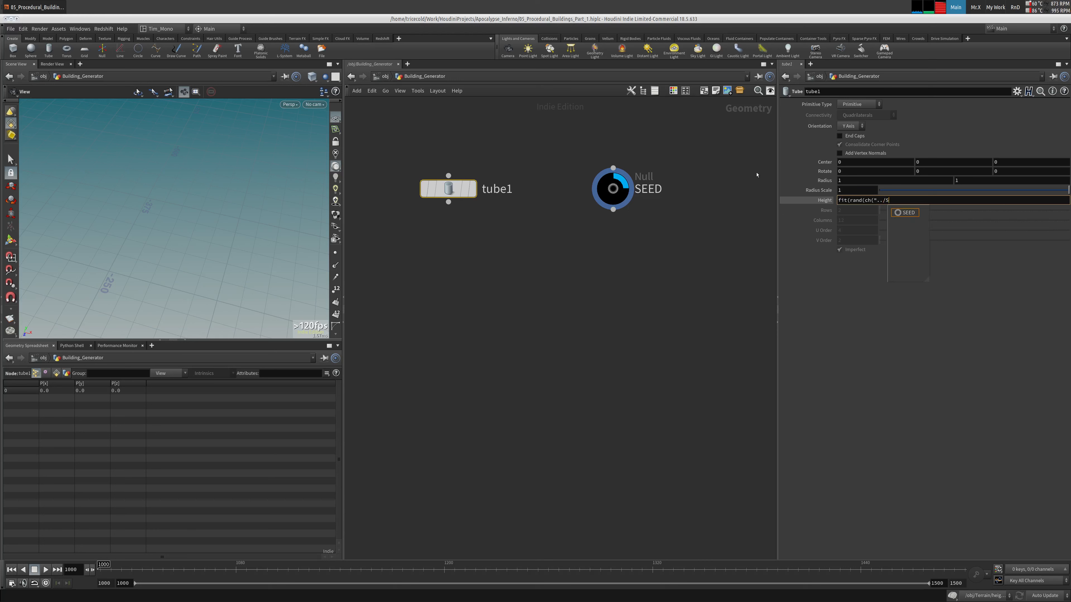
pyautogui.press('Tab')
pyautogui.write('seed"')
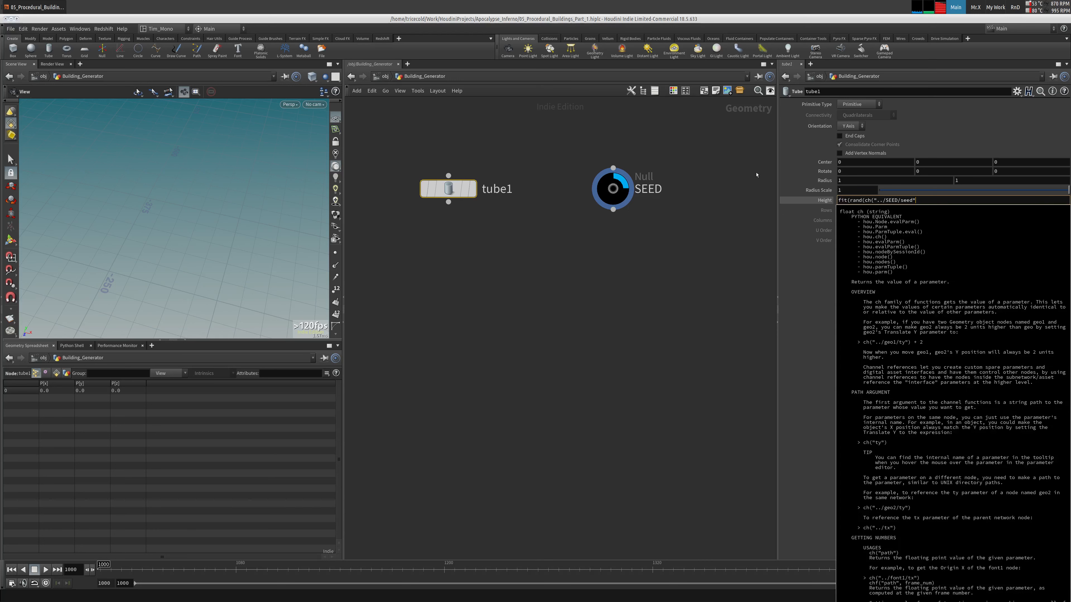
pyautogui.write('))')
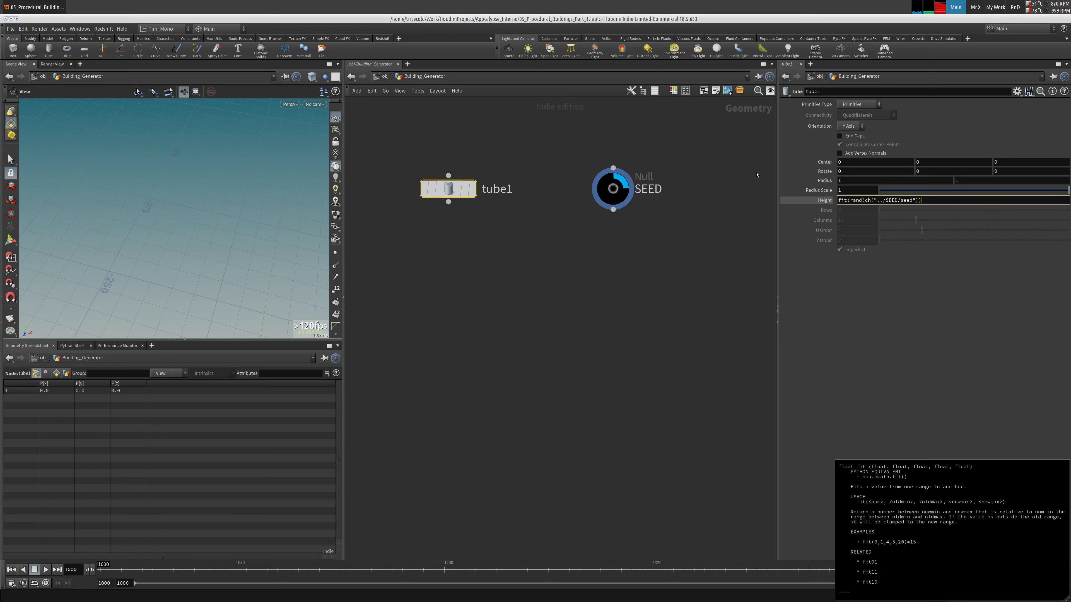
pyautogui.write(',0,')
pyautogui.write('1,60,400)')
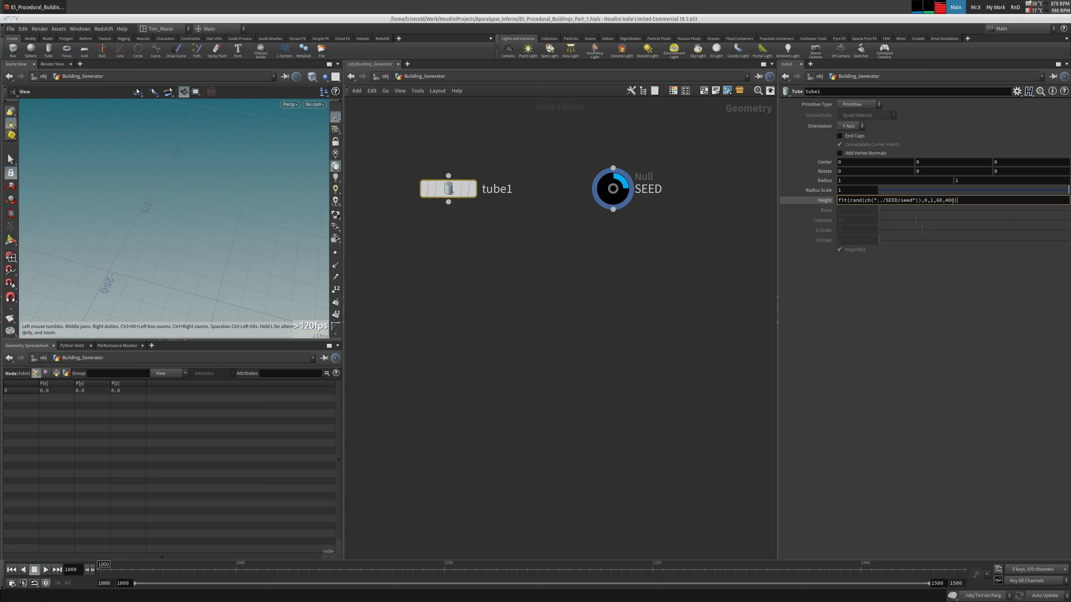
pyautogui.press('Return')
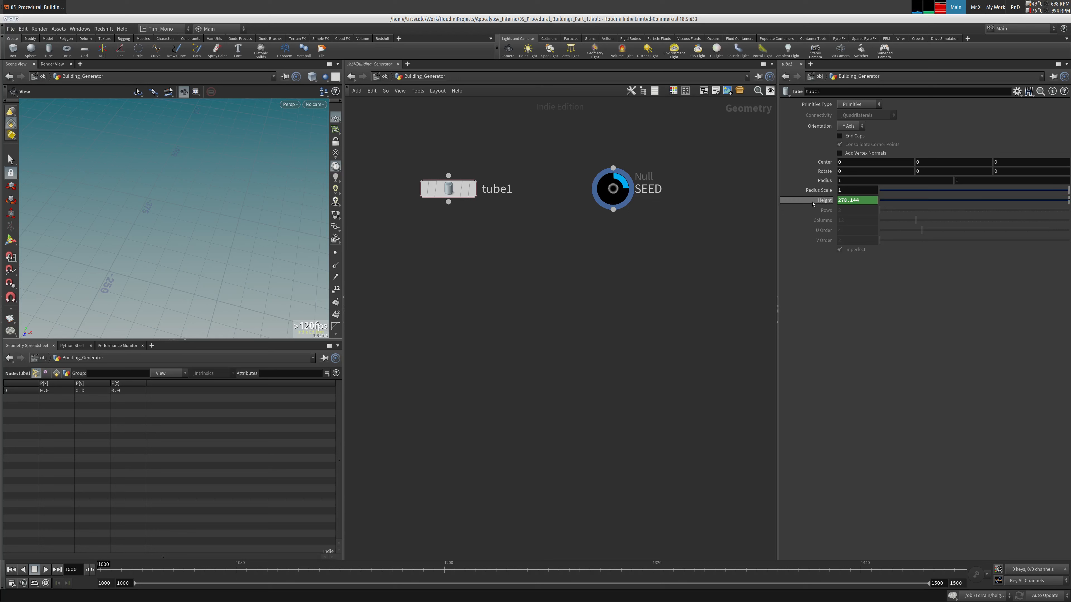
# Step: Pin the tube's parameters, and show the SEED null's parameters over the network view to try out its seed slider
pyautogui.moveTo(634, 149); pyautogui.dragTo(541, 225)
pyautogui.moveTo(740, 163); pyautogui.dragTo(523, 260)
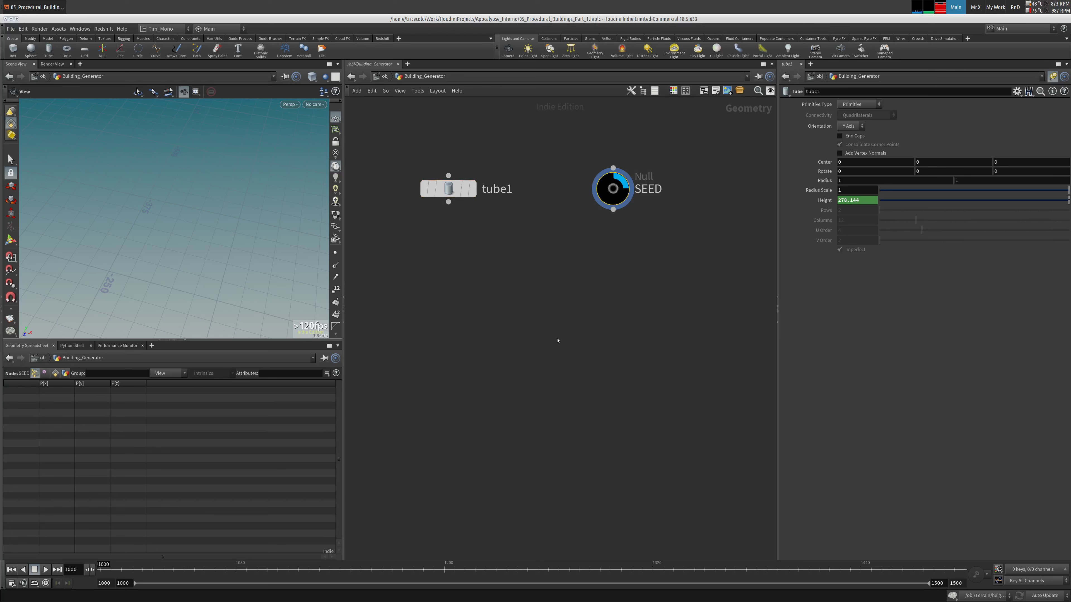
pyautogui.press('p')
pyautogui.moveTo(687, 116)
pyautogui.mouseDown()
pyautogui.moveTo(721, 124)
pyautogui.moveTo(686, 132)
pyautogui.mouseUp()
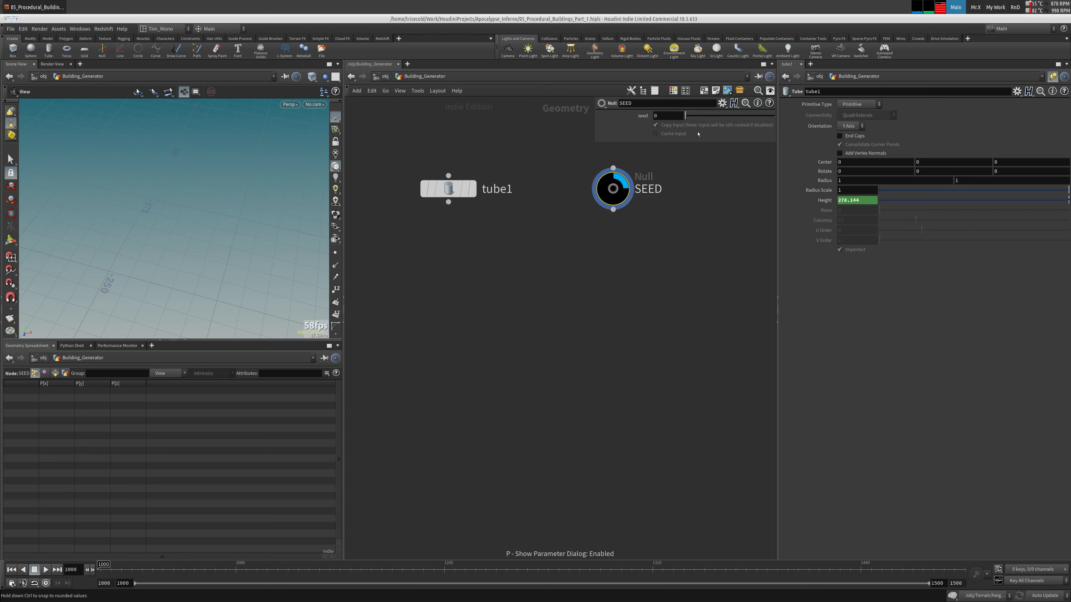
# Step: Display the tube and make it a Polygon primitive with 50 rows and 50 columns
pyautogui.click(447, 190)
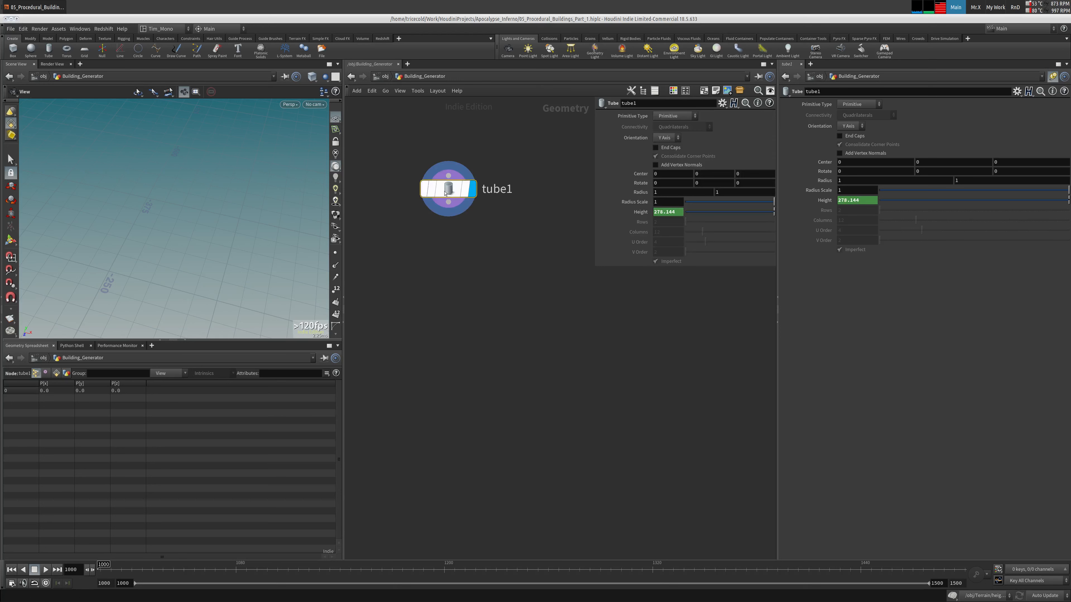
pyautogui.press('g')
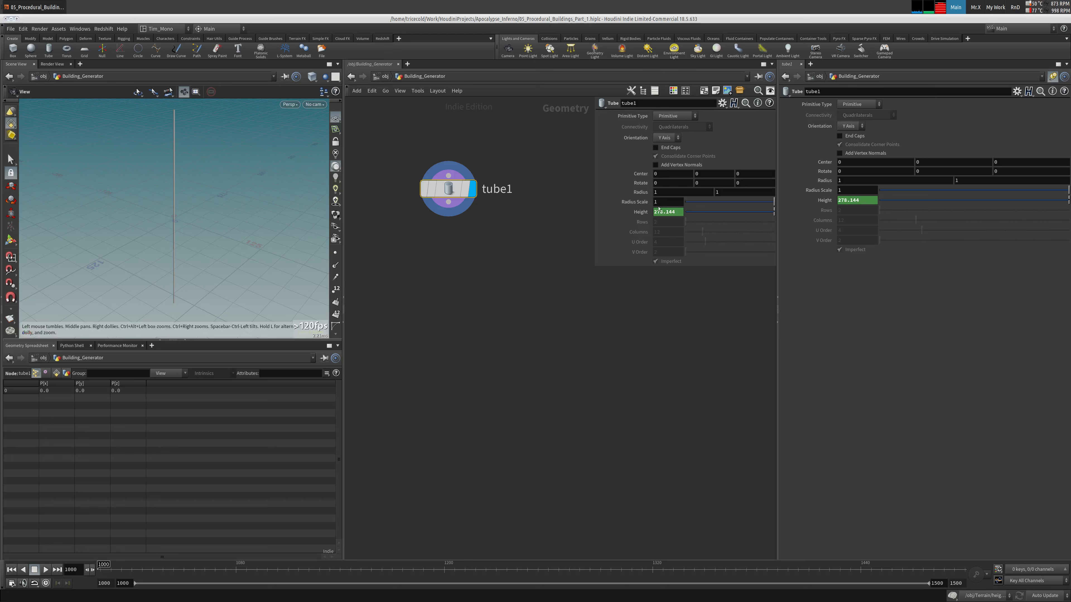
pyautogui.click(675, 116)
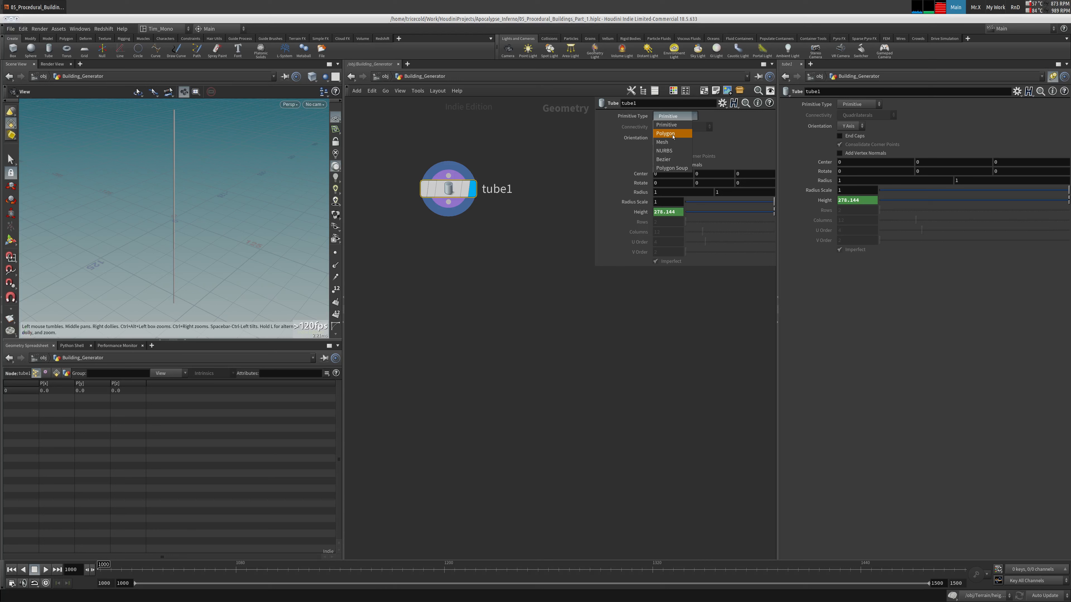
pyautogui.click(673, 127)
pyautogui.write('50')
pyautogui.press('Tab')
pyautogui.write('50')
pyautogui.press('Tab')
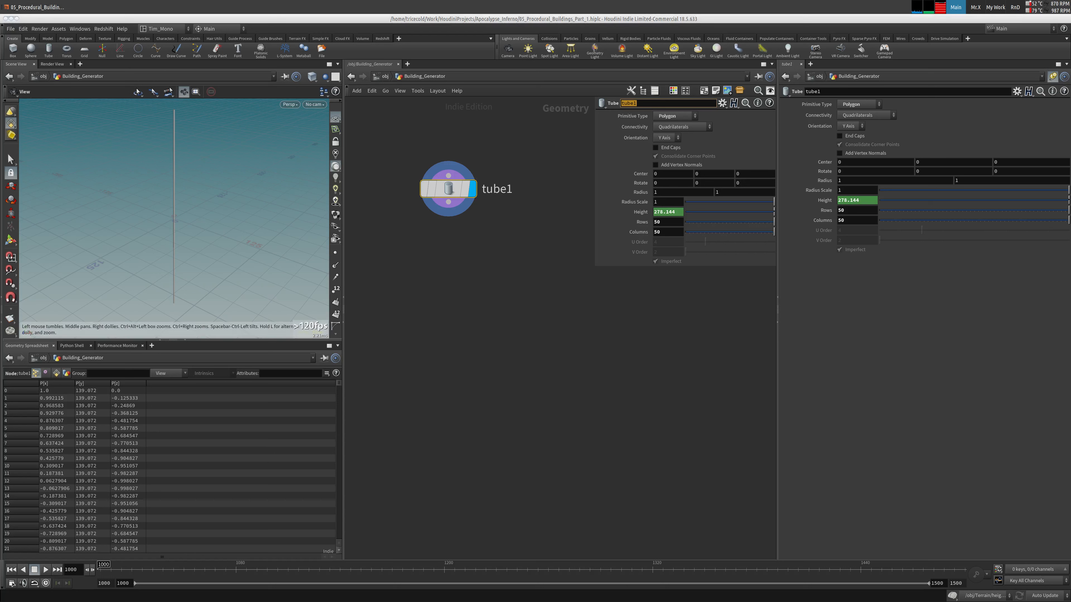
# Step: Set the tube's first Radius value to the expression fit(rand(ch("../SEED/seed")),0,1,15,40) * 0.2
pyautogui.doubleClick(657, 192)
pyautogui.hotkey('ctrl', 'v')
pyautogui.click(479, 228)
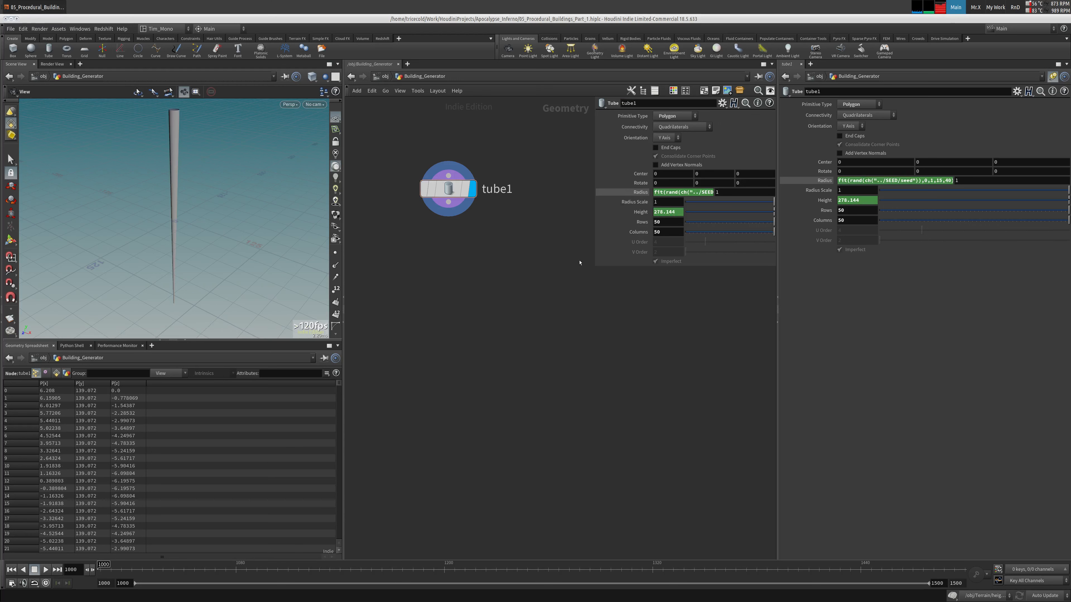
# Step: Hide the parameter overlay in the network view and widen the tube's parameter pane to show the full expressions
pyautogui.press('p')
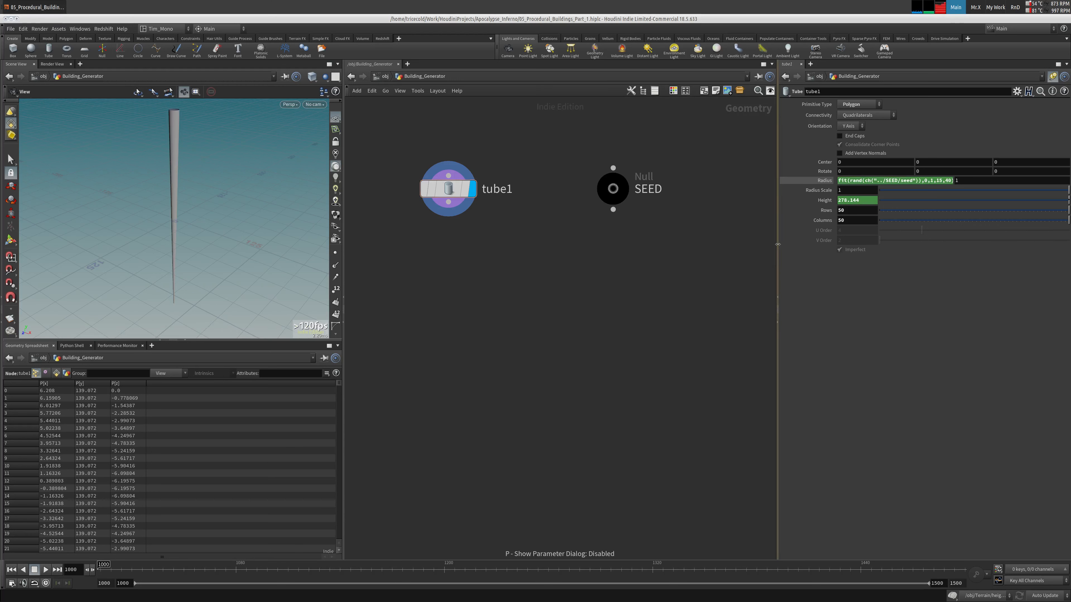
pyautogui.moveTo(777, 248); pyautogui.dragTo(625, 245)
pyautogui.moveTo(506, 252); pyautogui.dragTo(499, 243, button='middle')
pyautogui.scroll(-2, 483, 256)
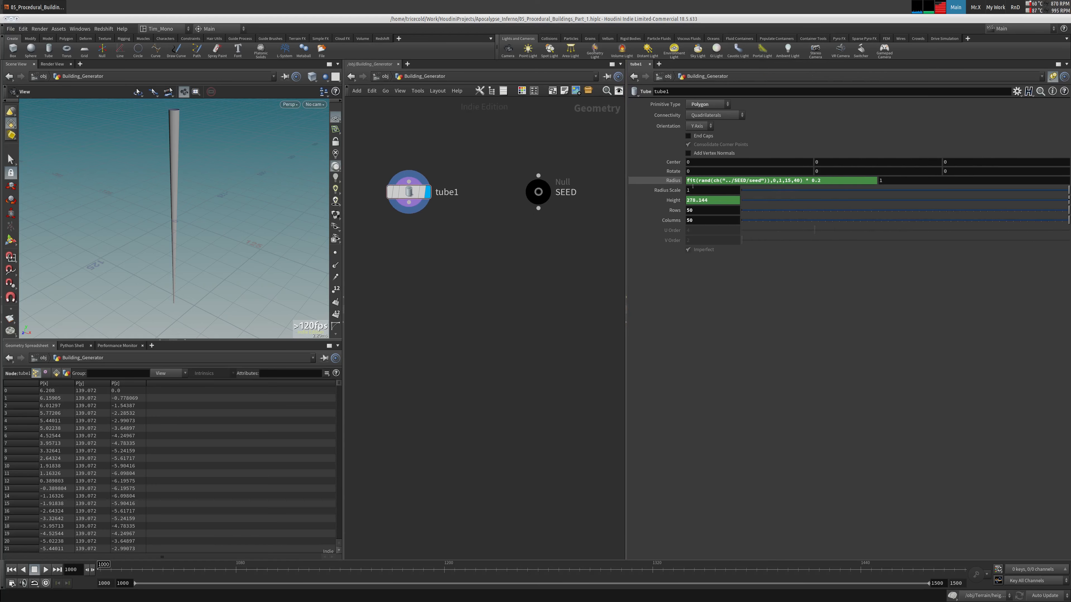
# Step: Try a multiplier of 1 in the tube's first Radius expression and undo that change
pyautogui.click(664, 182)
pyautogui.click(663, 182)
pyautogui.click(663, 182)
pyautogui.click(663, 182)
pyautogui.click(673, 182)
pyautogui.click(671, 183)
pyautogui.moveTo(821, 180); pyautogui.dragTo(809, 180)
pyautogui.write('1')
pyautogui.press('Return')
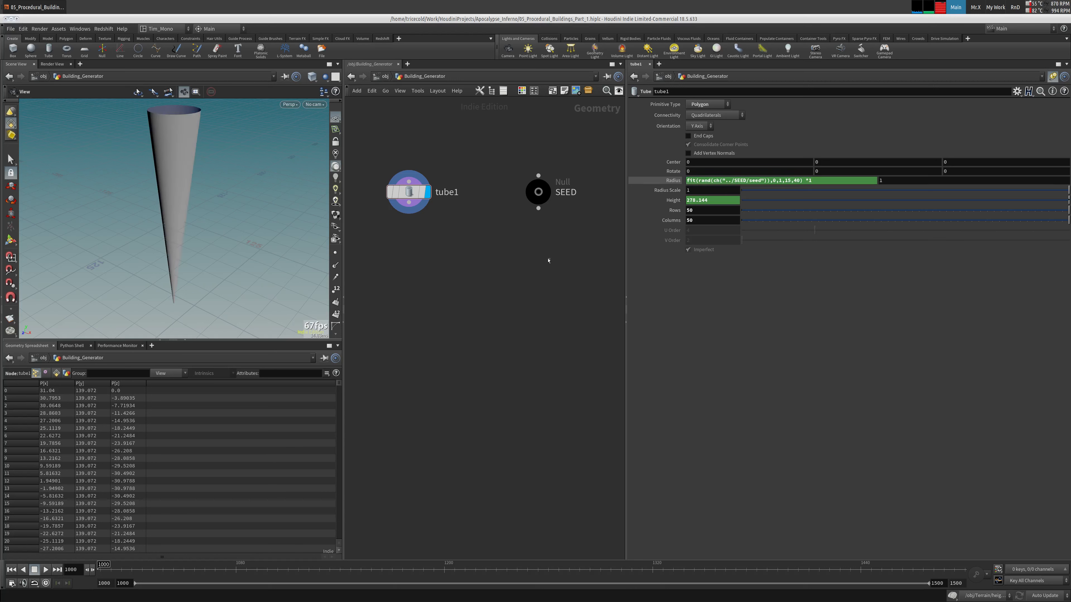
pyautogui.hotkey('ctrl', 'z')
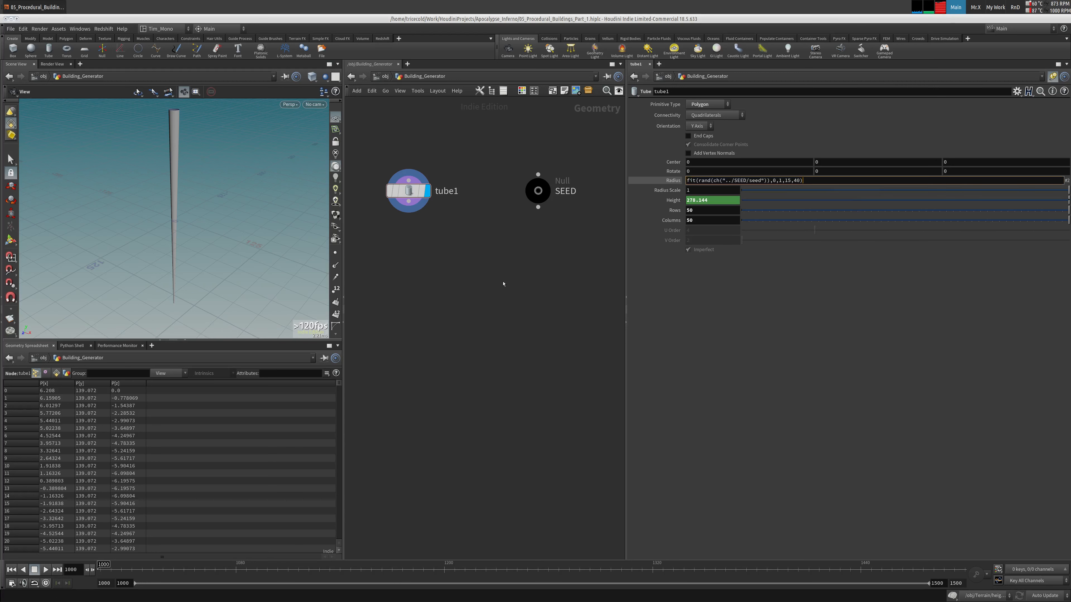
# Step: Set the tube's second Radius value to fit(rand(ch("../SEED/seed")),0,1,15,40) and its Center Y to ch("height") / 2
pyautogui.press('Return')
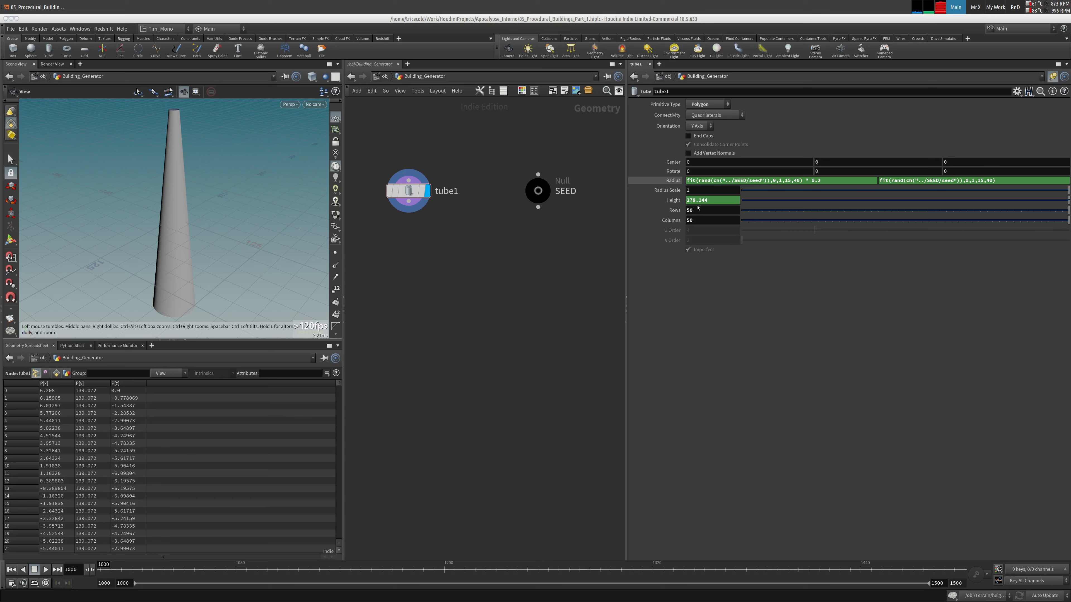
pyautogui.rightClick(655, 202)
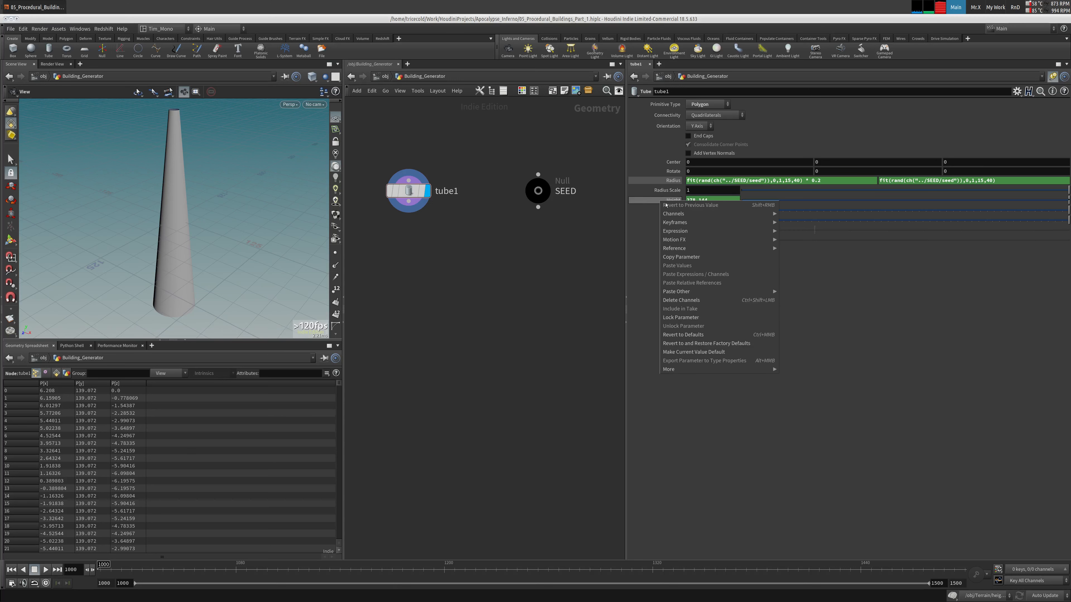
pyautogui.click(700, 256)
pyautogui.rightClick(839, 162)
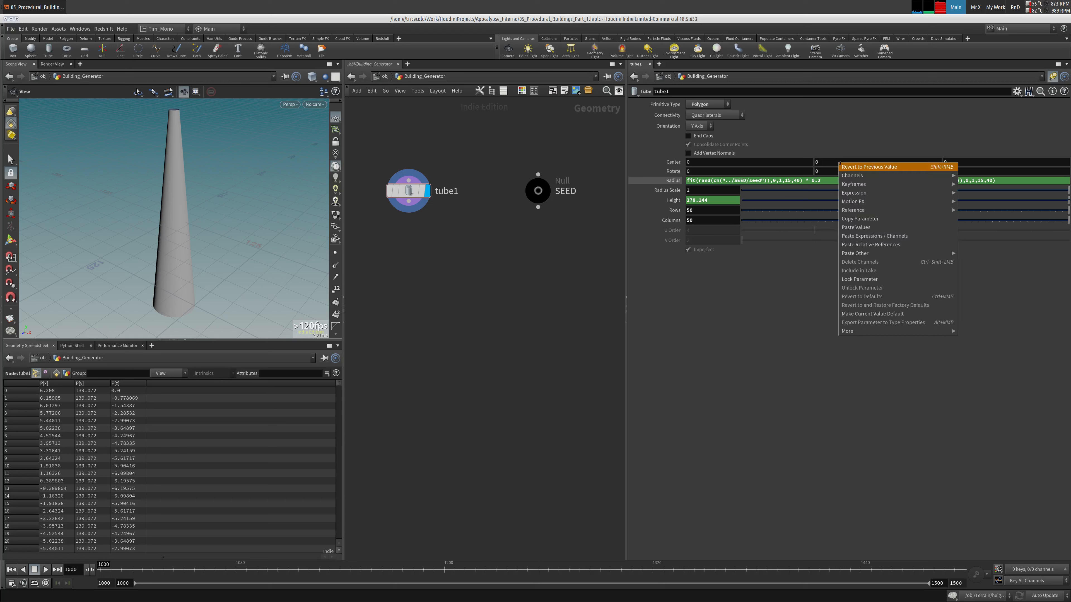
pyautogui.click(885, 245)
pyautogui.click(873, 162)
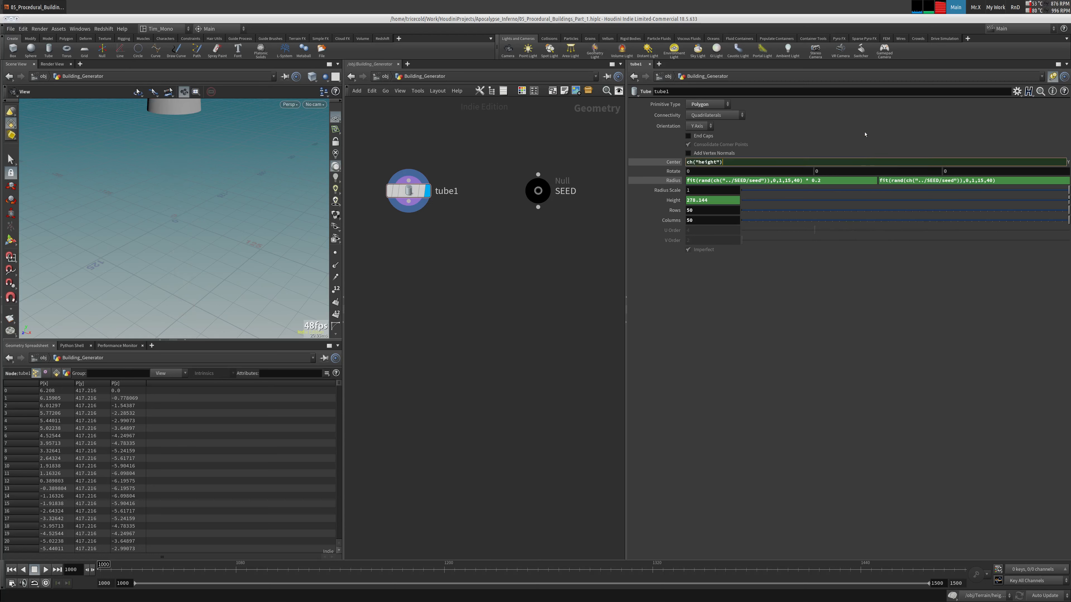
pyautogui.press('Return')
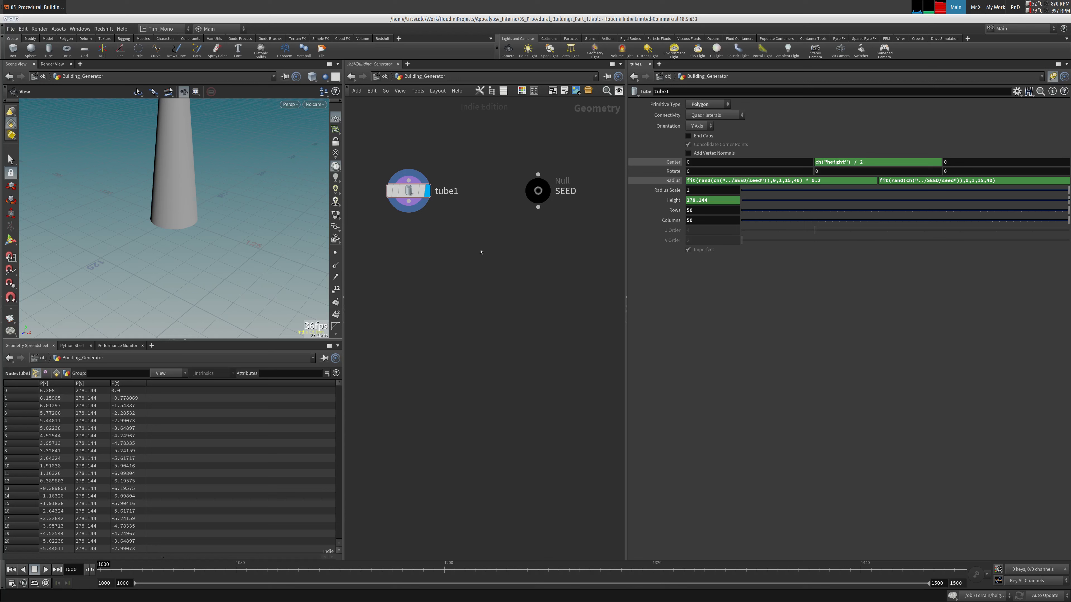
# Step: Examine the tapered tube's full height and its base on the ground grid from several angles
pyautogui.hotkey('space', 'g')
pyautogui.moveTo(231, 236); pyautogui.dragTo(181, 231)
pyautogui.moveTo(181, 231)
pyautogui.mouseDown(button='right')
pyautogui.moveTo(239, 172)
pyautogui.moveTo(184, 235)
pyautogui.mouseUp(button='right')
pyautogui.moveTo(184, 235); pyautogui.dragTo(203, 194, button='middle')
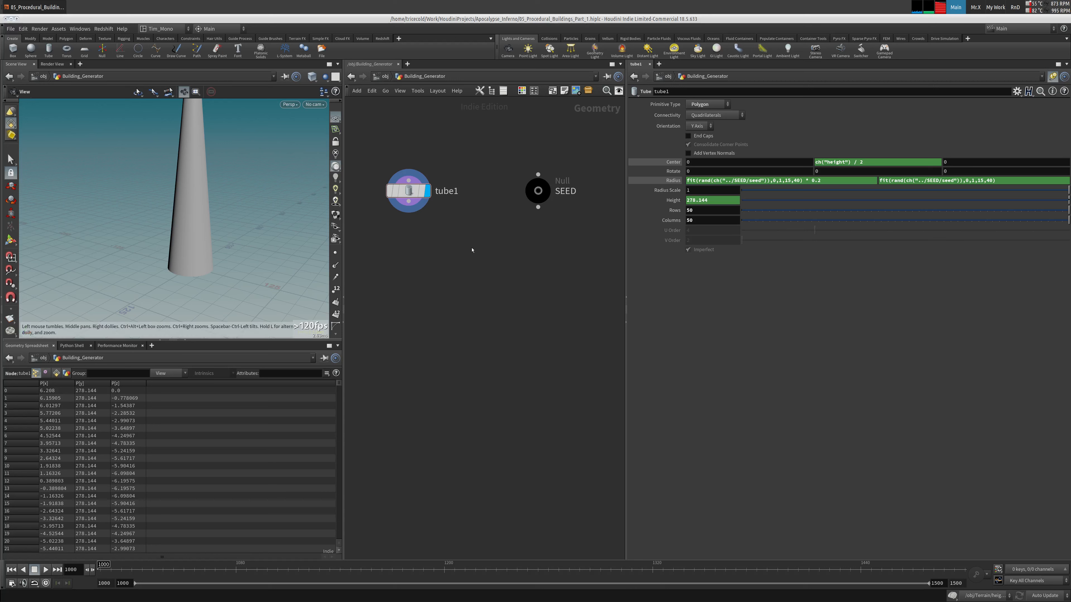
pyautogui.moveTo(432, 243); pyautogui.dragTo(376, 275, button='middle')
pyautogui.scroll(-3, 427, 241)
pyautogui.scroll(3, 407, 258)
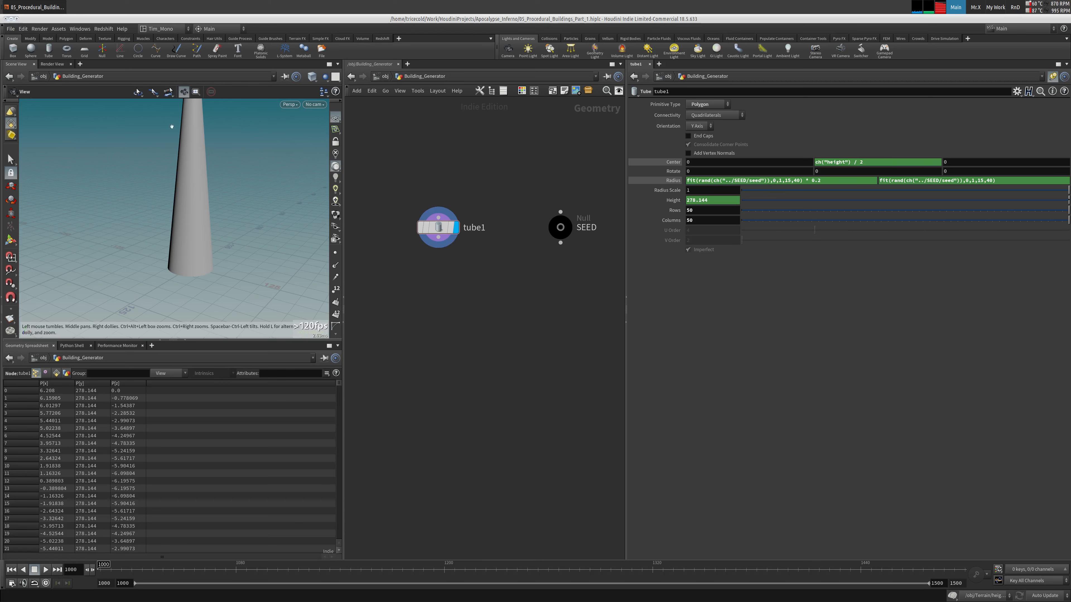
pyautogui.moveTo(171, 178); pyautogui.dragTo(141, 187, button='middle')
pyautogui.moveTo(158, 218); pyautogui.dragTo(148, 207, button='right')
pyautogui.moveTo(157, 208); pyautogui.dragTo(165, 207)
pyautogui.moveTo(165, 207)
pyautogui.mouseDown(button='right')
pyautogui.moveTo(204, 202)
pyautogui.moveTo(171, 202)
pyautogui.mouseUp(button='right')
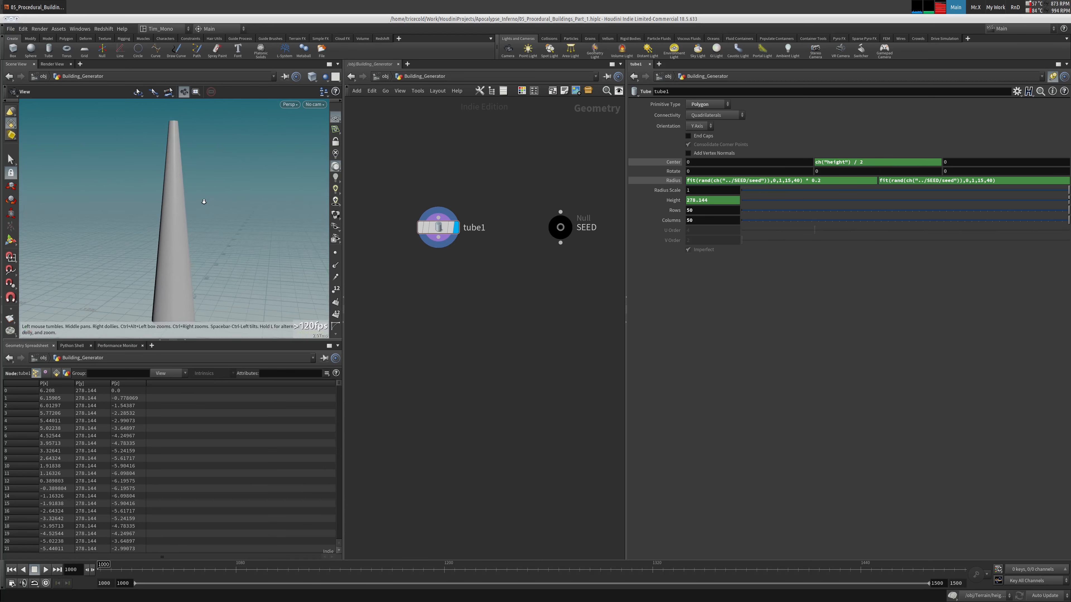
pyautogui.moveTo(170, 202); pyautogui.dragTo(190, 173, button='middle')
pyautogui.moveTo(190, 173)
pyautogui.mouseDown()
pyautogui.moveTo(202, 170)
pyautogui.moveTo(173, 173)
pyautogui.mouseUp()
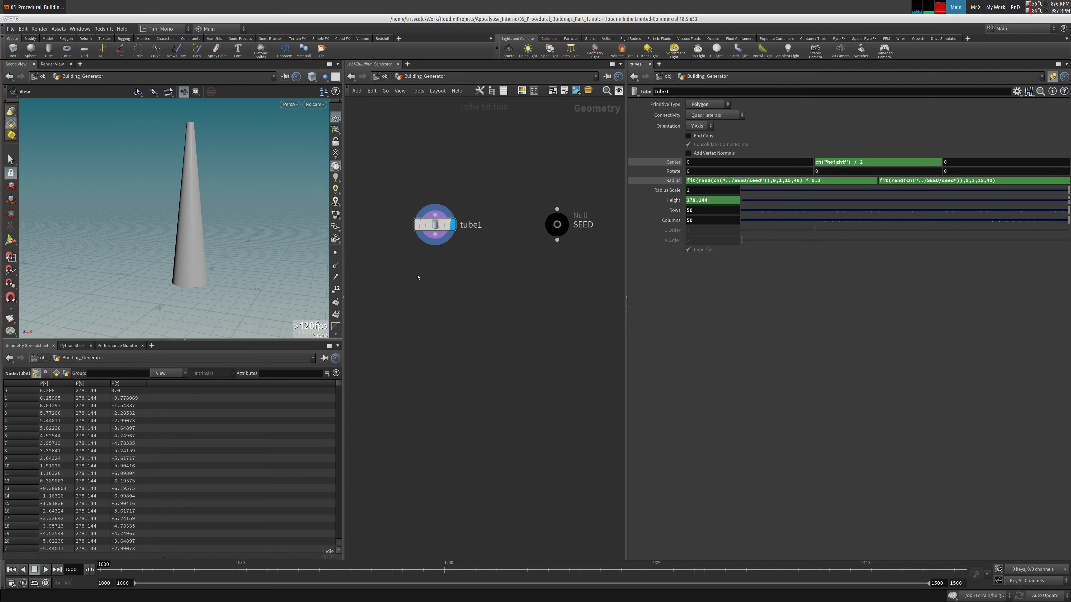
# Step: Add a Mountain node below the tube, feed the tube into it, and display its result
pyautogui.press('Tab')
pyautogui.write('m')
pyautogui.press('BackSpace')
pyautogui.press('BackSpace')
pyautogui.write('mou')
pyautogui.press('Return')
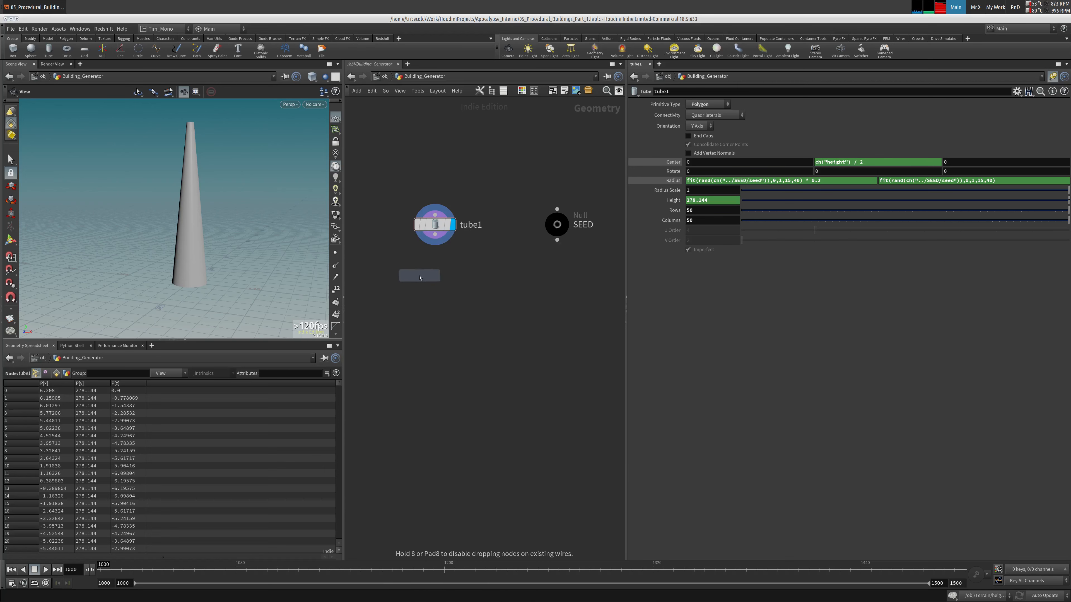
pyautogui.click(435, 276)
pyautogui.click(451, 277)
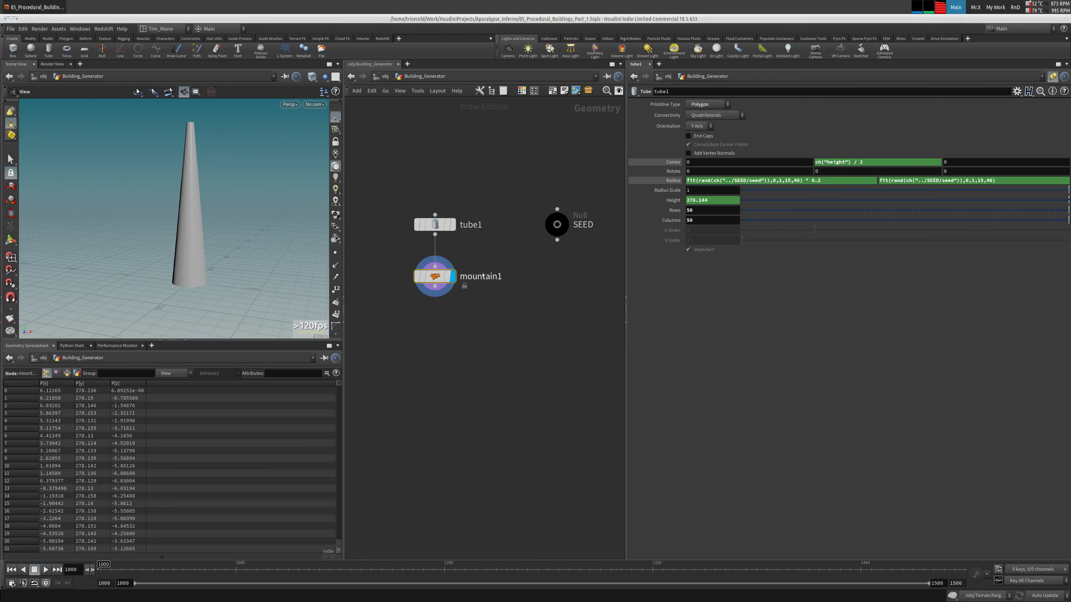
pyautogui.click(1053, 77)
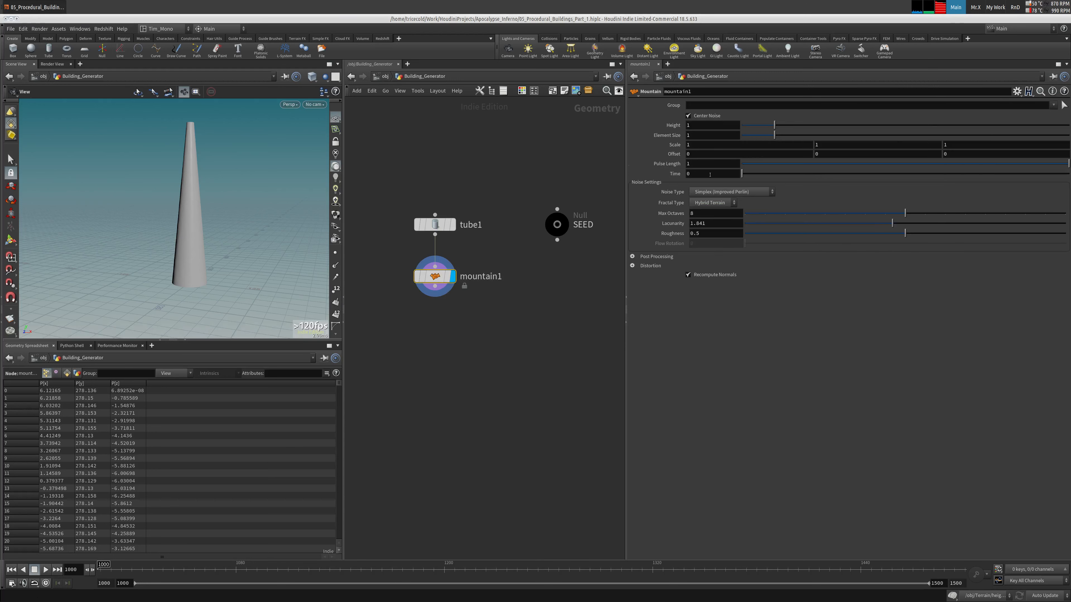
pyautogui.click(706, 155)
pyautogui.write('rand(@BuildingSeed) * 1500')
pyautogui.press('Return')
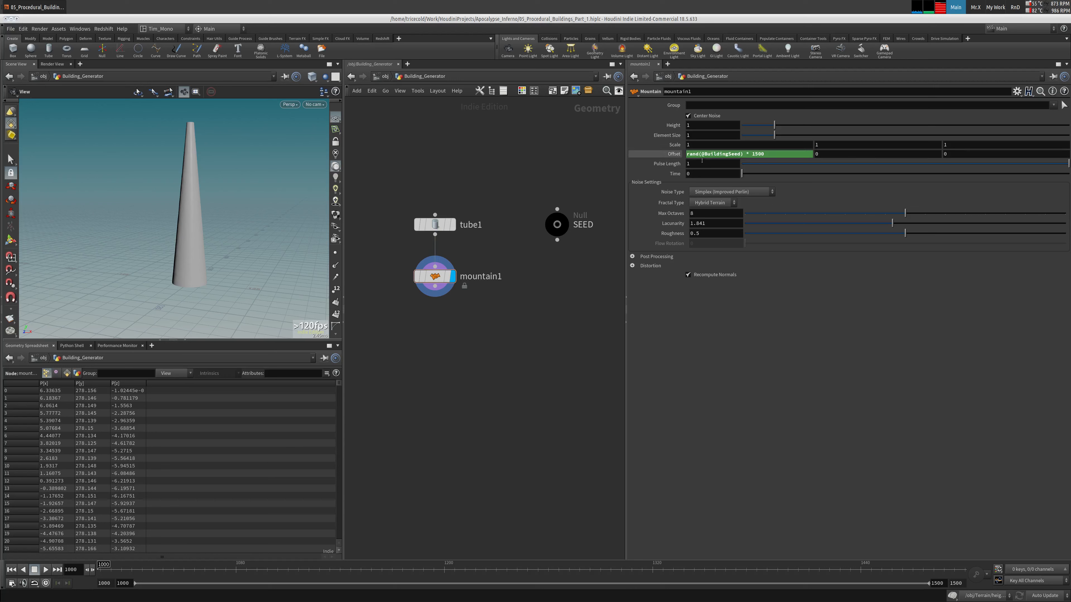
pyautogui.moveTo(738, 154); pyautogui.dragTo(706, 154)
pyautogui.click(552, 226)
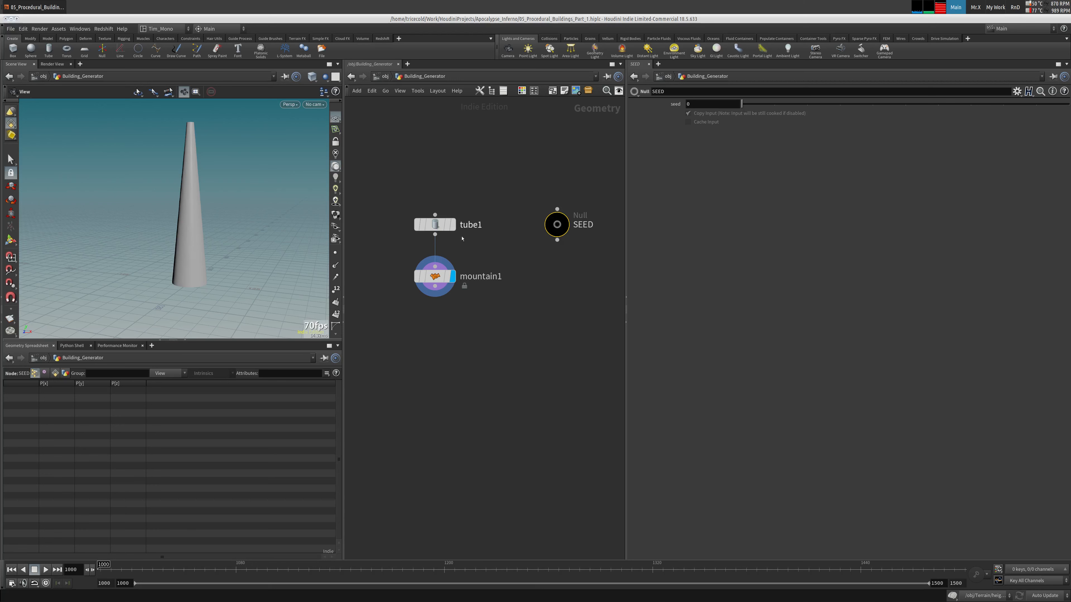
pyautogui.click(435, 225)
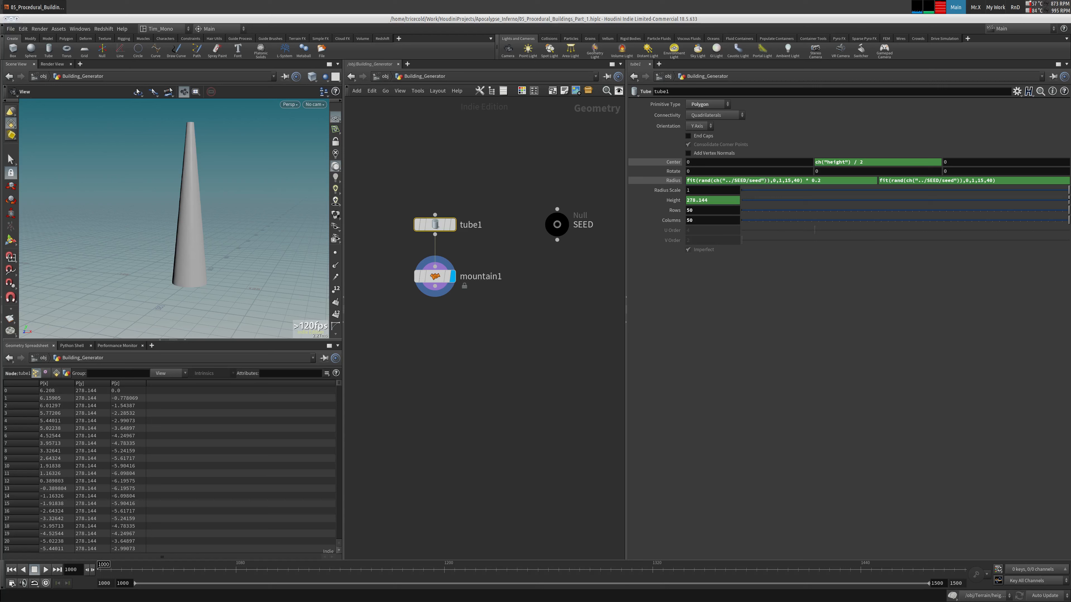
pyautogui.moveTo(765, 181); pyautogui.dragTo(714, 182)
pyautogui.hotkey('ctrl', 'c')
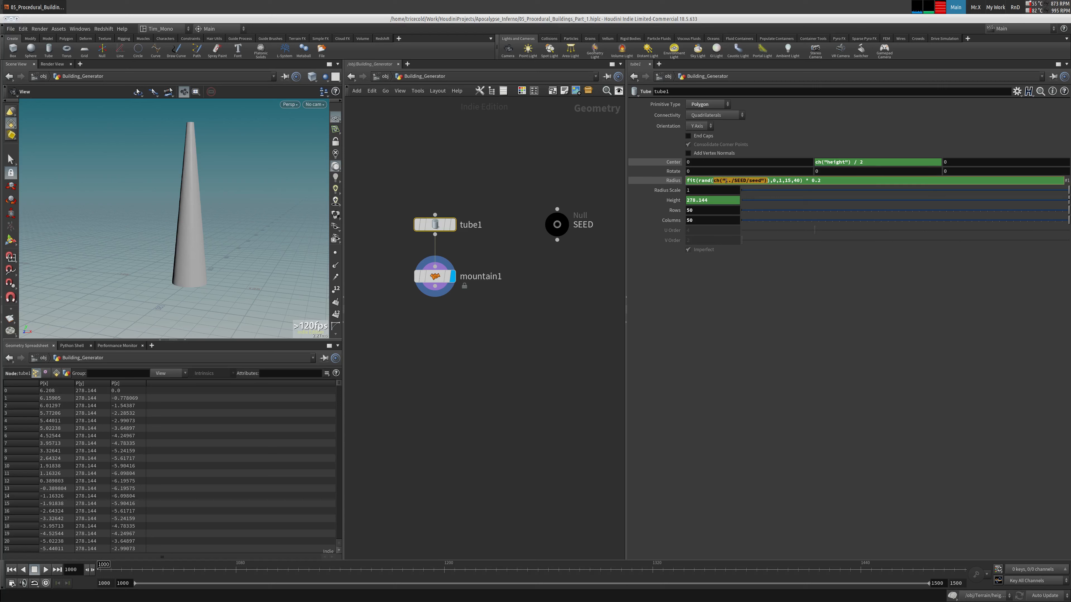
pyautogui.click(418, 281)
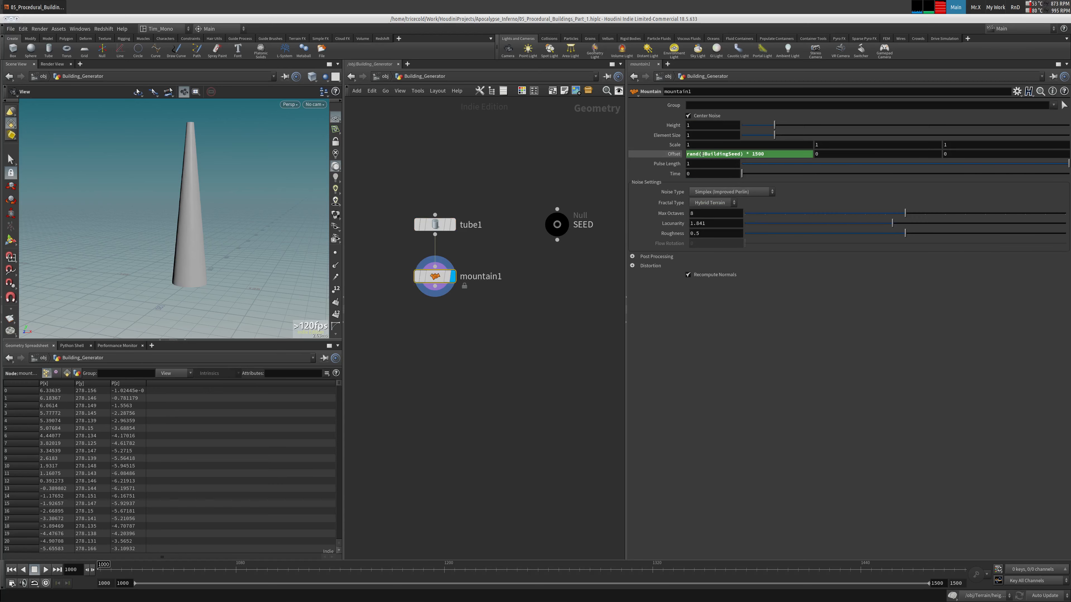
pyautogui.moveTo(703, 154); pyautogui.dragTo(737, 155)
pyautogui.hotkey('ctrl', 'v')
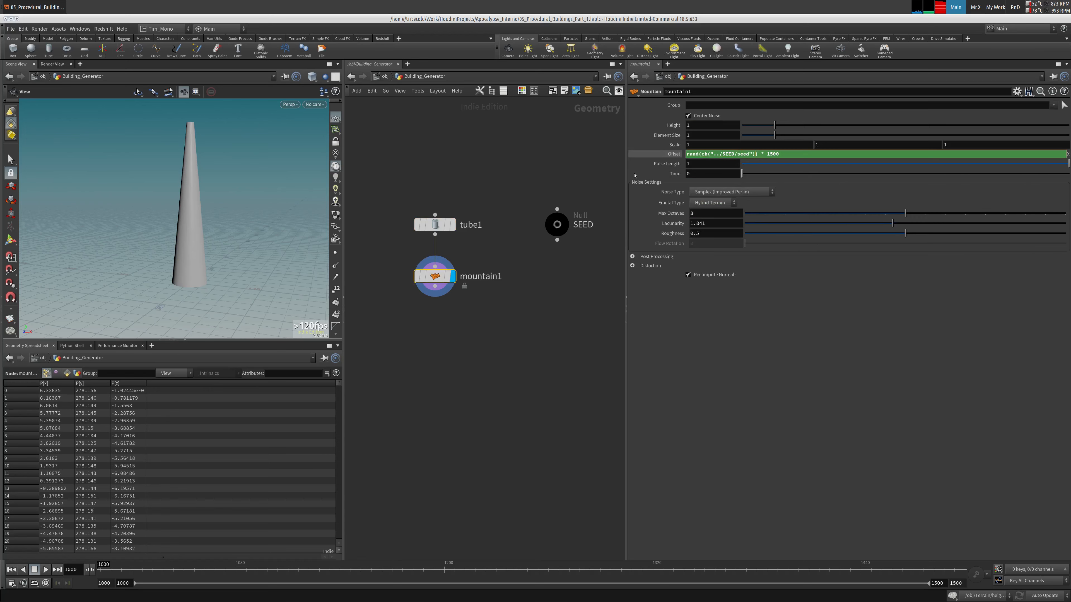
pyautogui.press('Return')
pyautogui.click(674, 154)
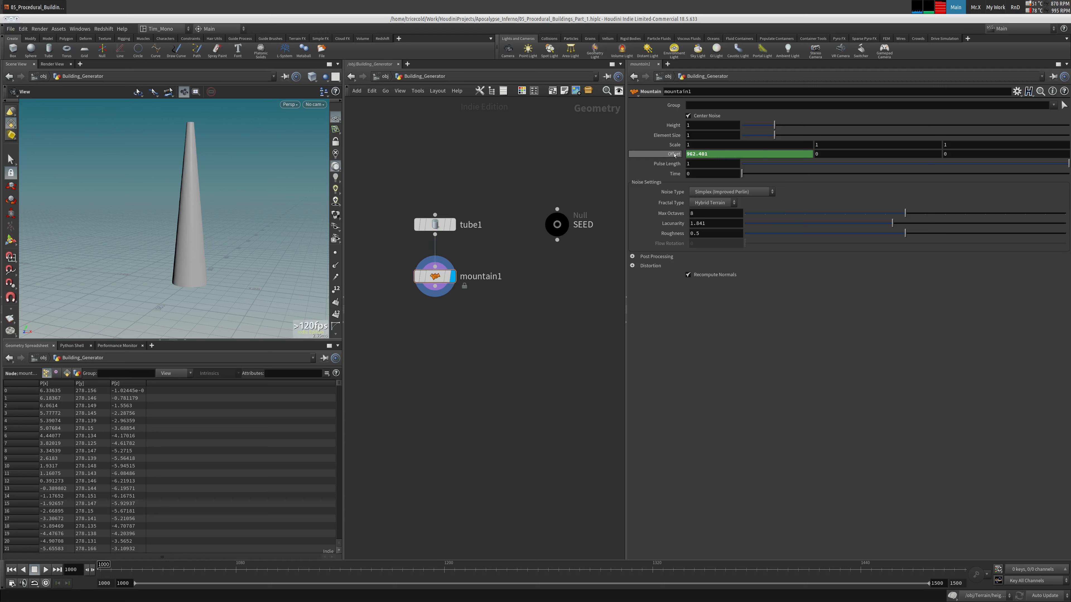
pyautogui.click(673, 154)
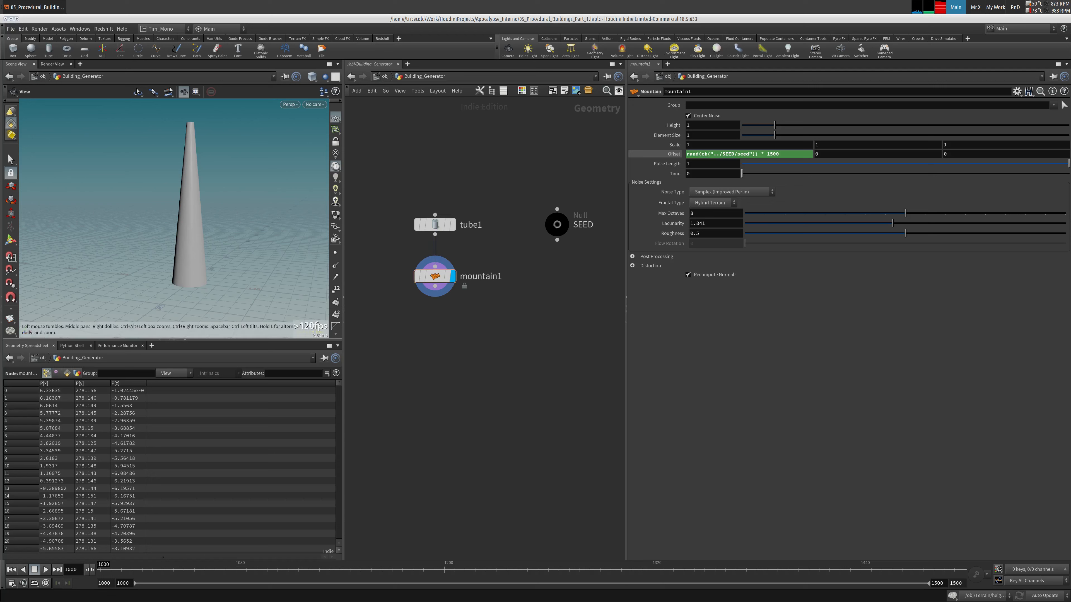
# Step: Set the Mountain's Height to 91 and Element Size to 37, and try other seed values before returning the seed to 0
pyautogui.moveTo(704, 126); pyautogui.dragTo(549, 112)
pyautogui.write('91')
pyautogui.press('Tab')
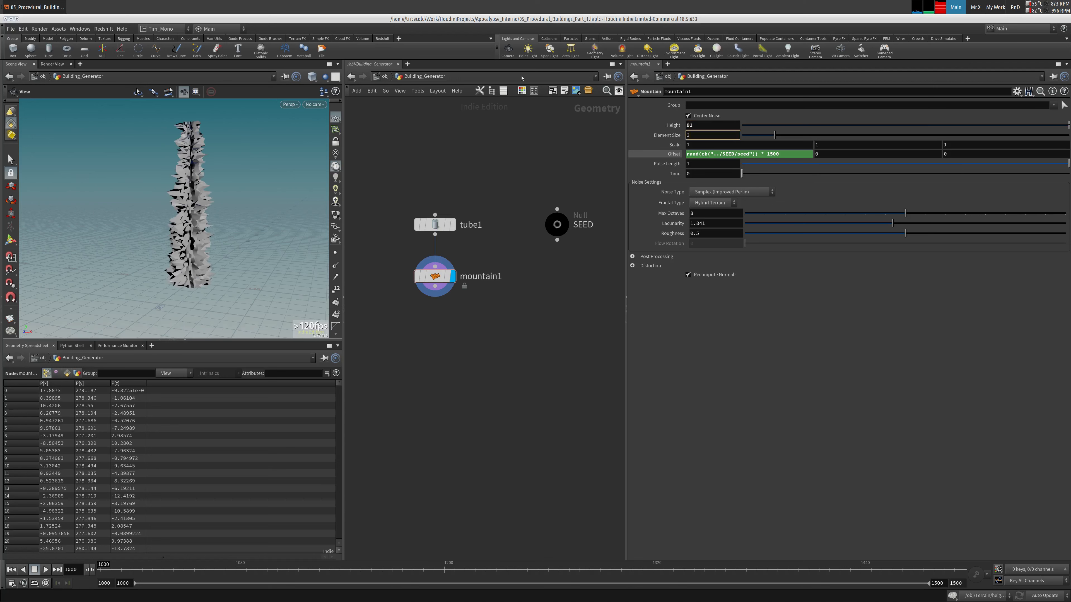
pyautogui.write('37')
pyautogui.press('Tab')
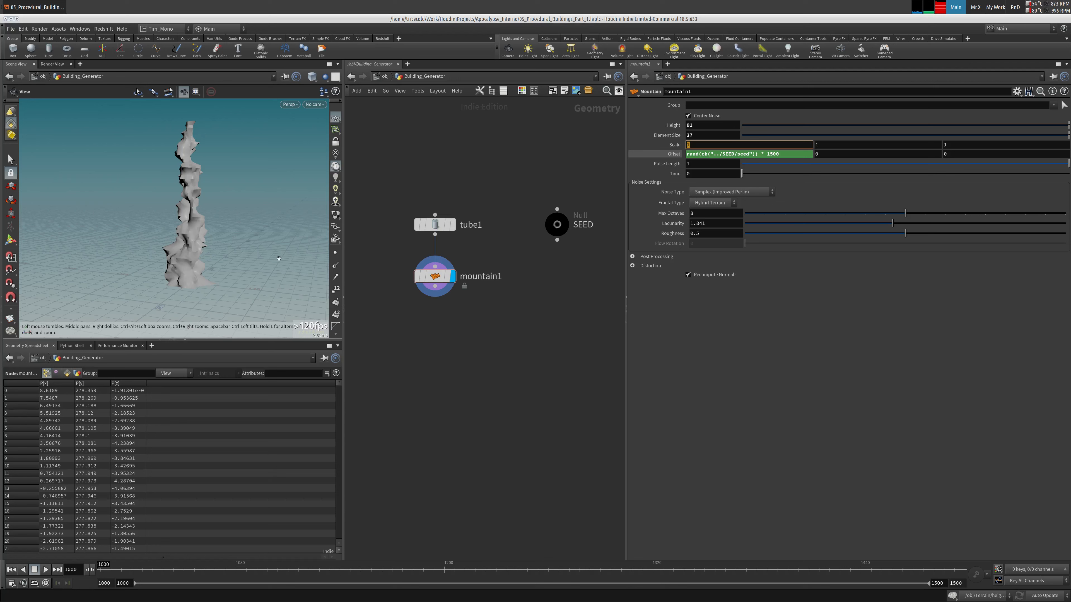
pyautogui.click(557, 224)
pyautogui.moveTo(754, 104)
pyautogui.mouseDown()
pyautogui.moveTo(999, 104)
pyautogui.moveTo(742, 104)
pyautogui.mouseUp()
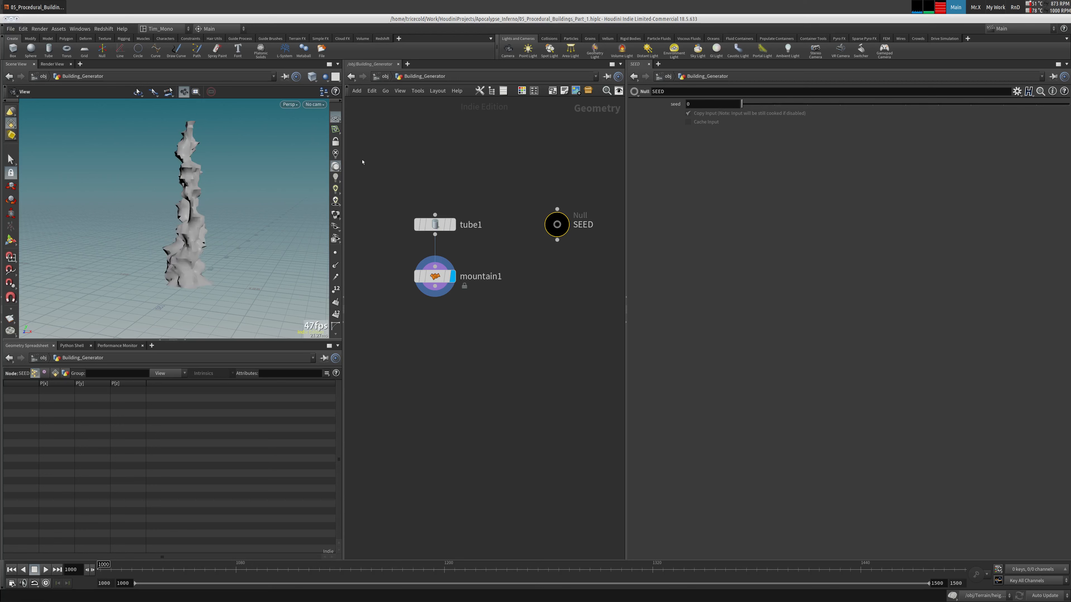
# Step: Add a Scatter node below the Mountain, feed the deformed tube into it, and display its result
pyautogui.press('Tab')
pyautogui.moveTo(434, 332)
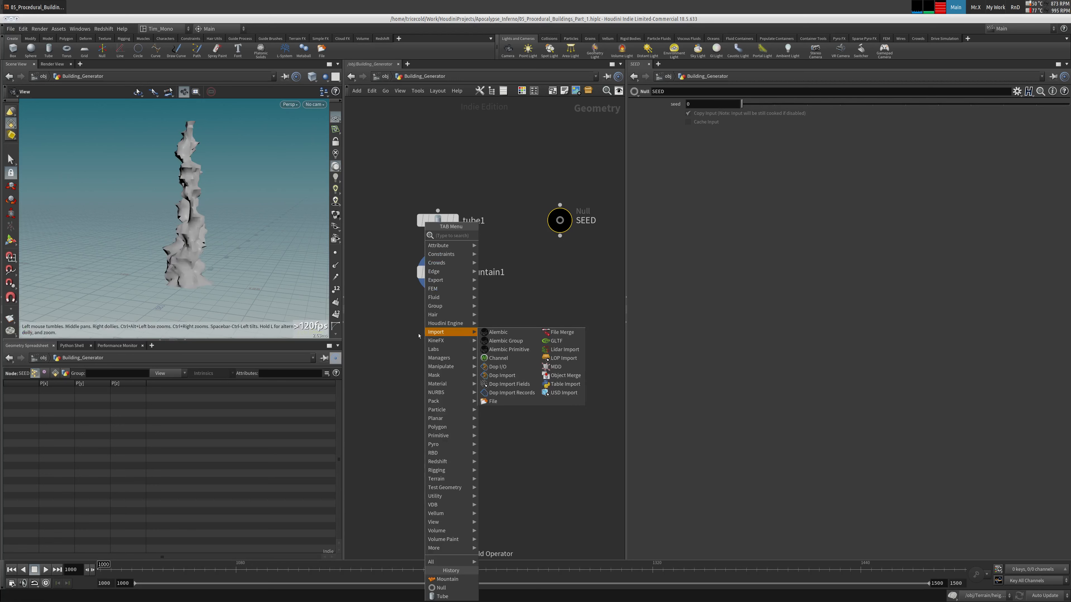
pyautogui.write('scatter')
pyautogui.press('Return')
pyautogui.click(437, 321)
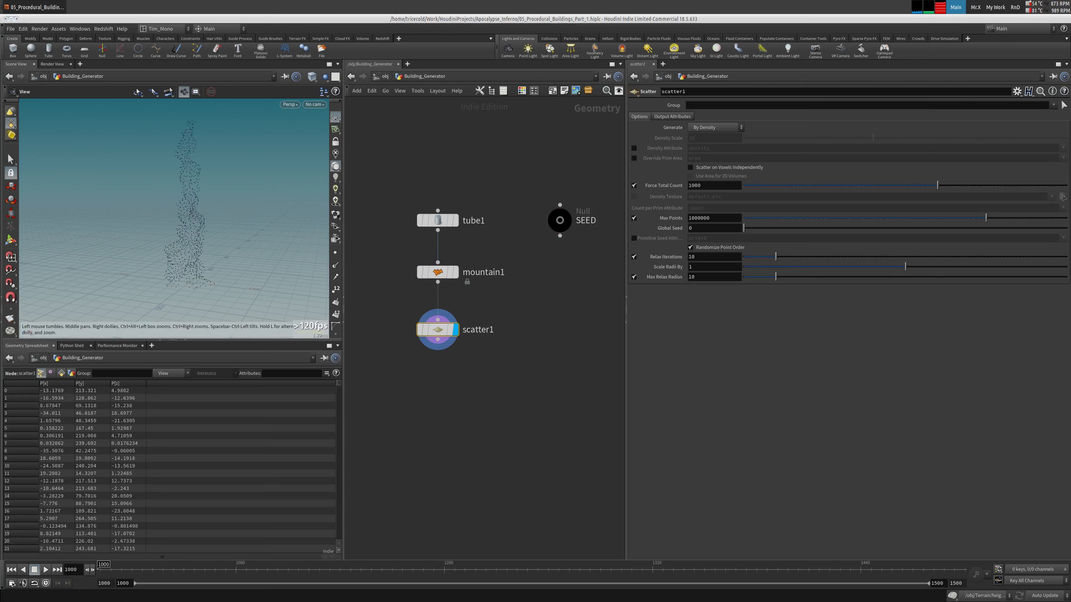
# Step: Set the Scatter node's Force Total Count to 200 and check the resulting points
pyautogui.click(736, 185)
pyautogui.write('200')
pyautogui.press('Return')
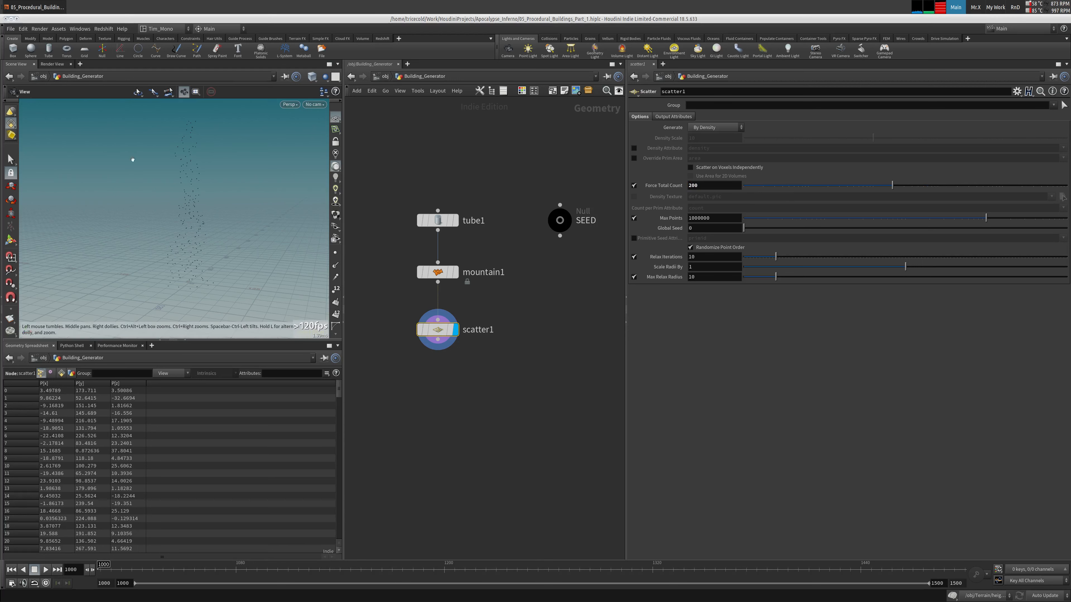
pyautogui.moveTo(163, 168); pyautogui.dragTo(205, 182)
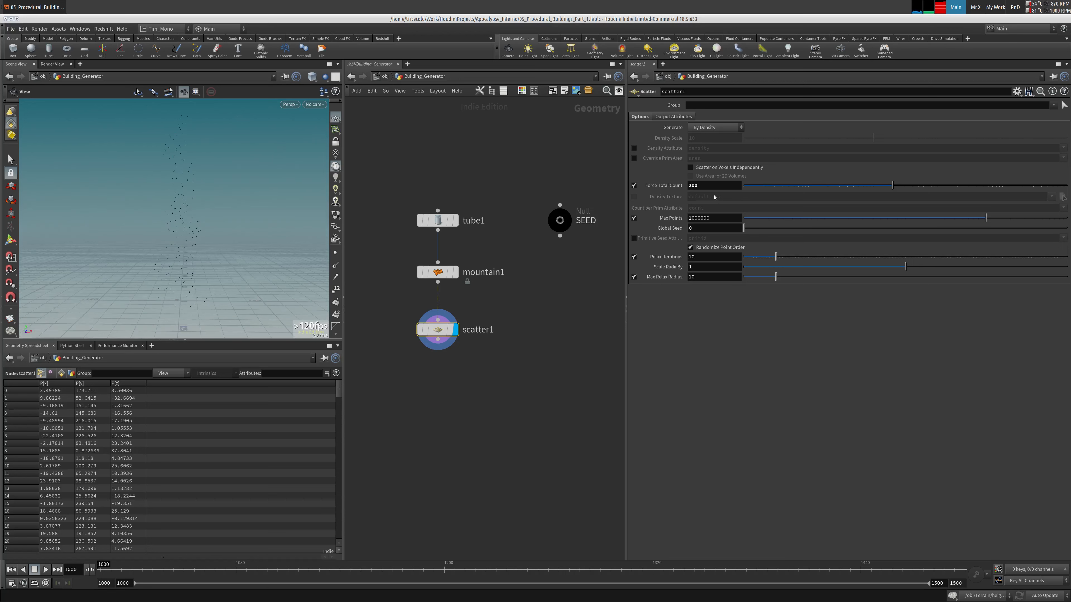
# Step: Rename the Mountain node to edge_BreakUp
pyautogui.click(439, 273)
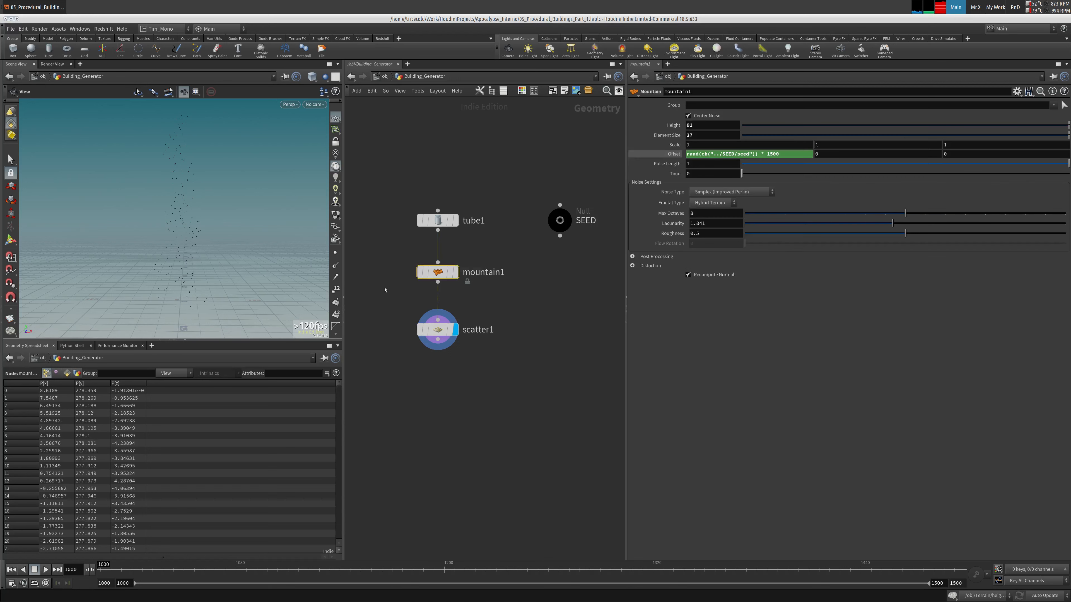
pyautogui.moveTo(387, 305); pyautogui.dragTo(489, 374)
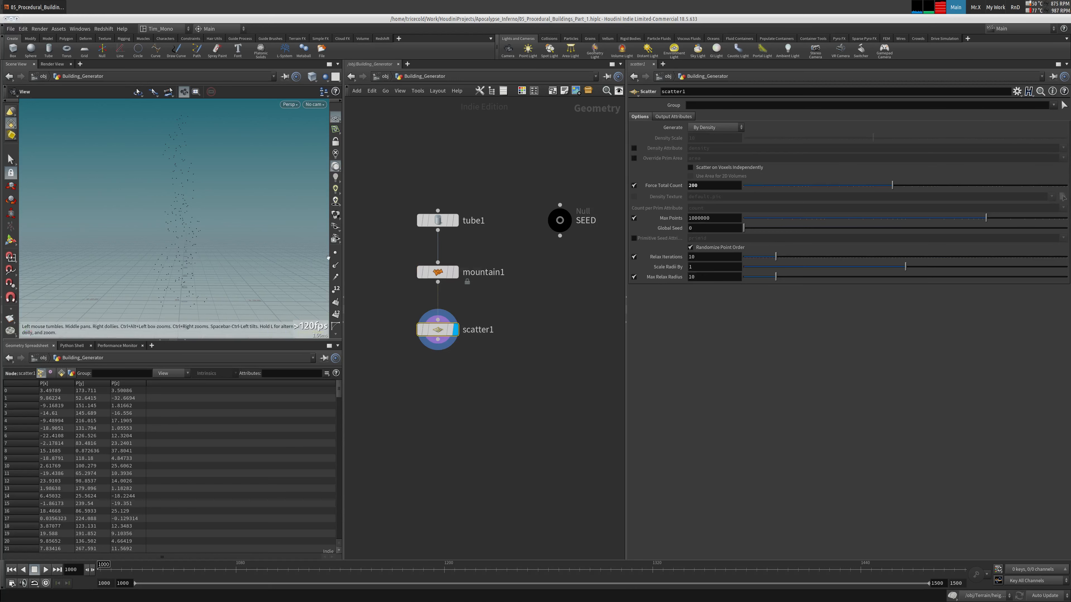
pyautogui.press('F2')
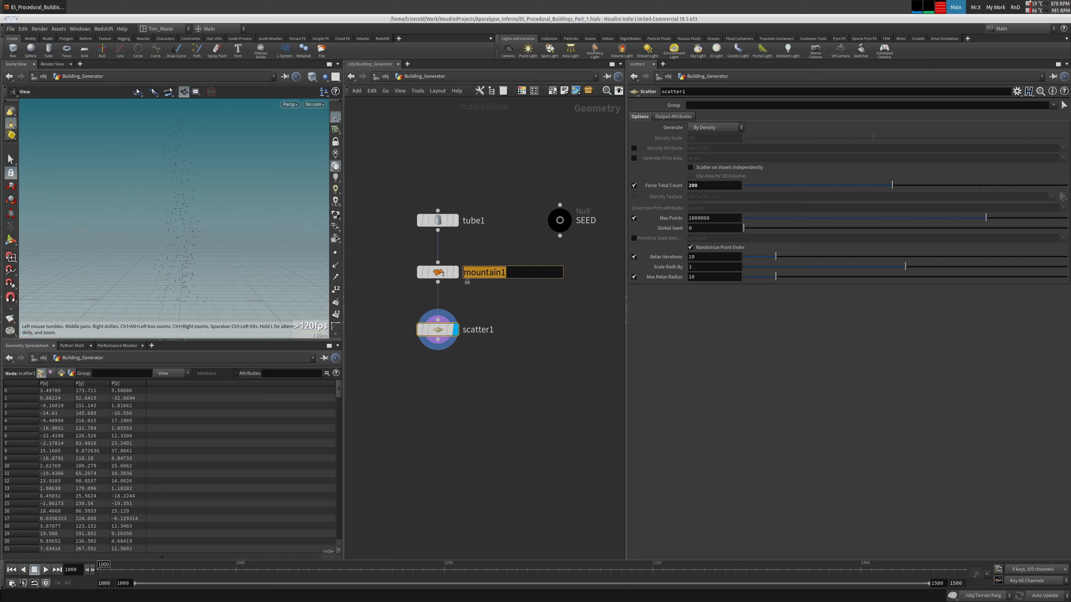
pyautogui.write('edge_BreakU')
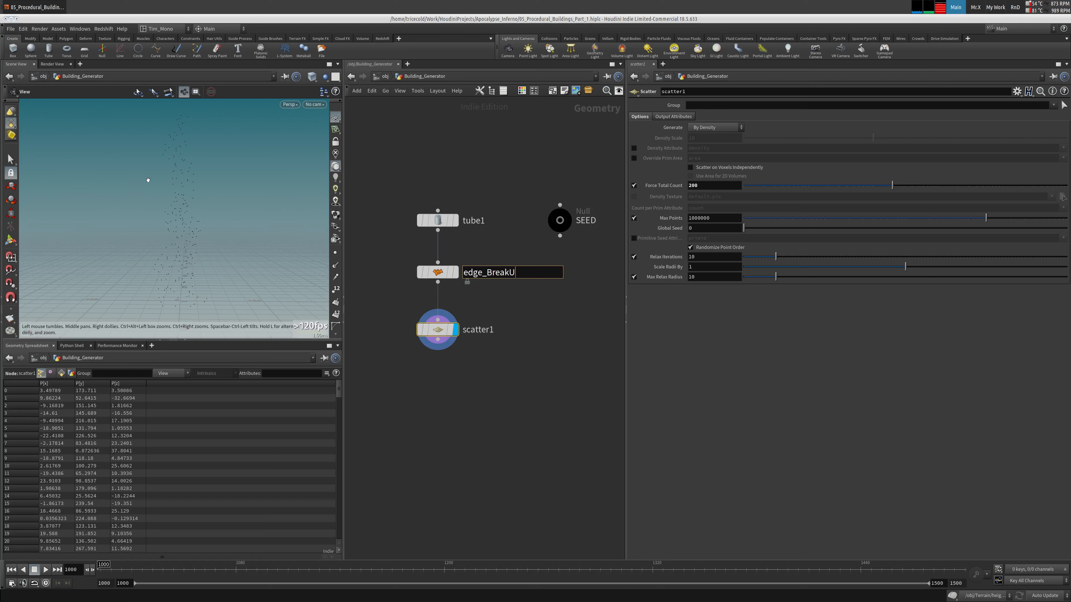
pyautogui.write('p')
pyautogui.press('Return')
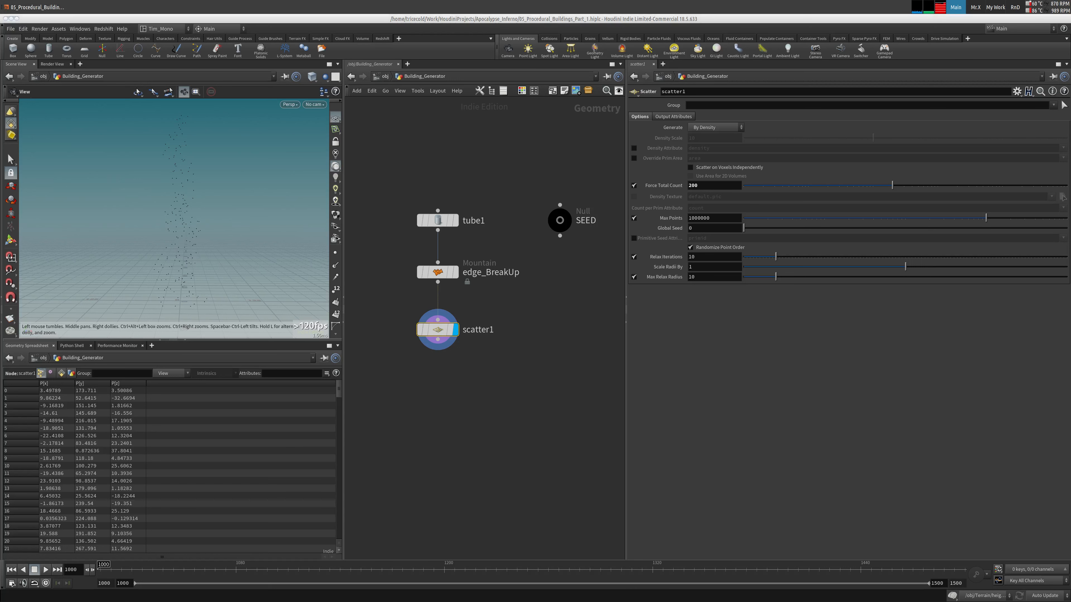
# Step: Add an Attribute Randomize node below the Scatter, feed the scattered points into it, and display its result
pyautogui.middleClick(438, 336)
pyautogui.click(383, 370)
pyautogui.press('Tab')
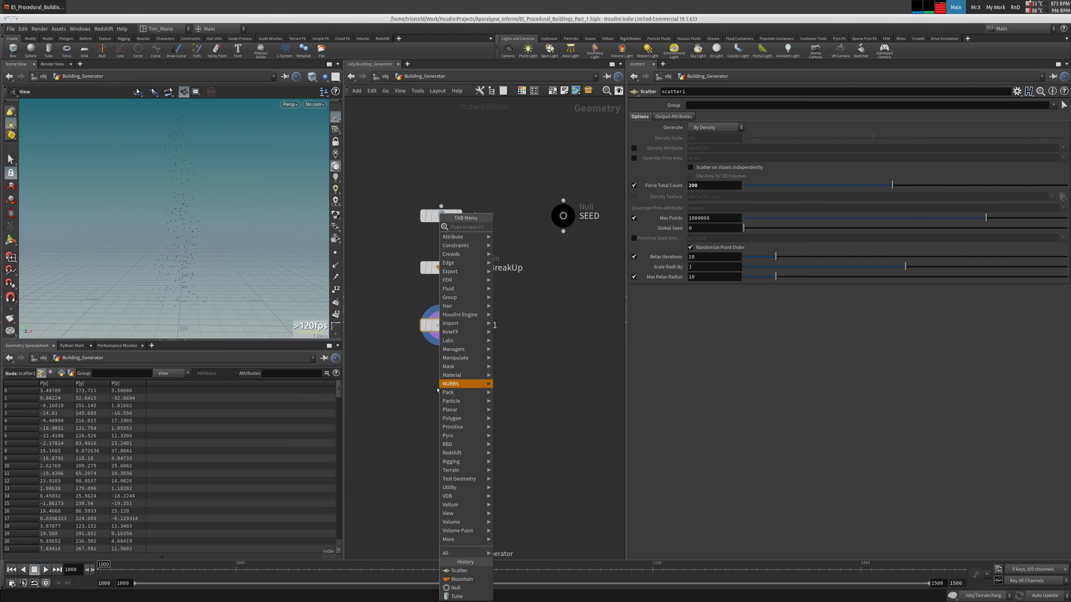
pyautogui.write('attr')
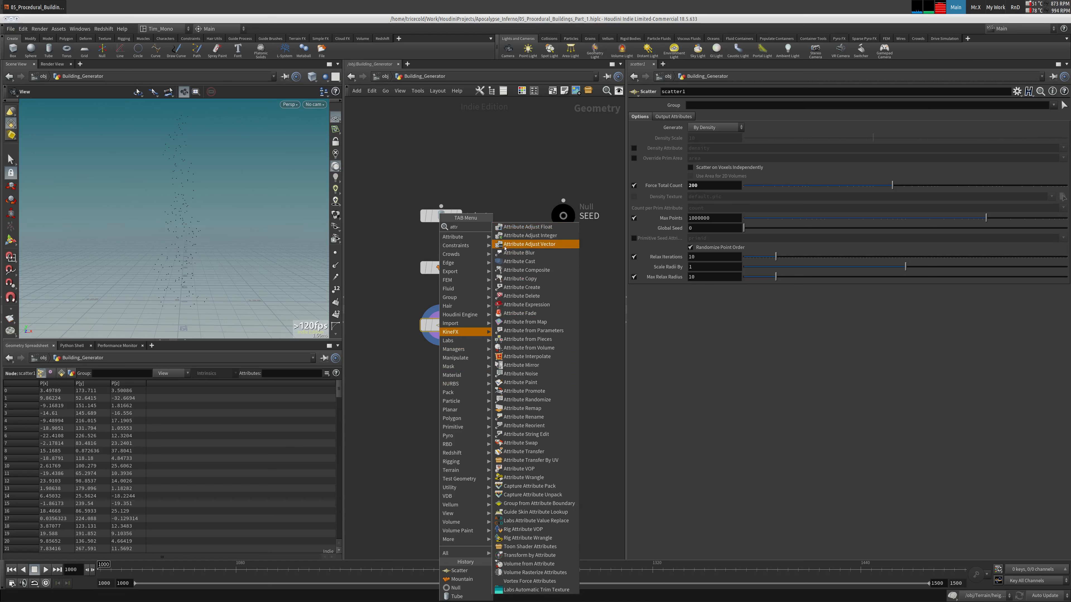
pyautogui.write('ra')
pyautogui.click(518, 228)
pyautogui.click(441, 376)
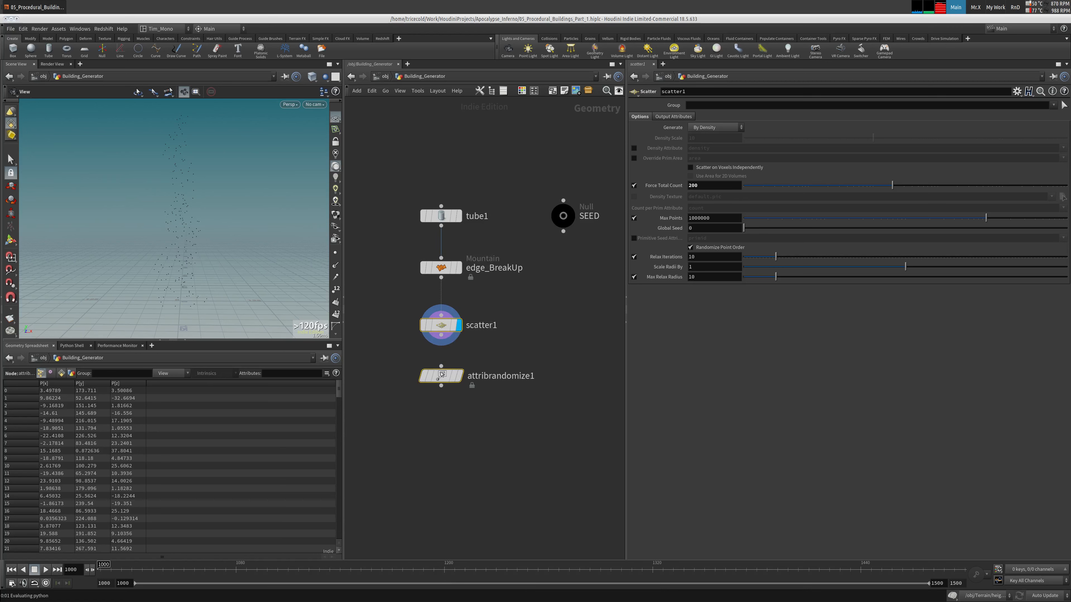
# Step: Randomize the attribute named scale, with a minimum of 2 and a maximum of 4 for its first component
pyautogui.click(714, 139)
pyautogui.write('scale')
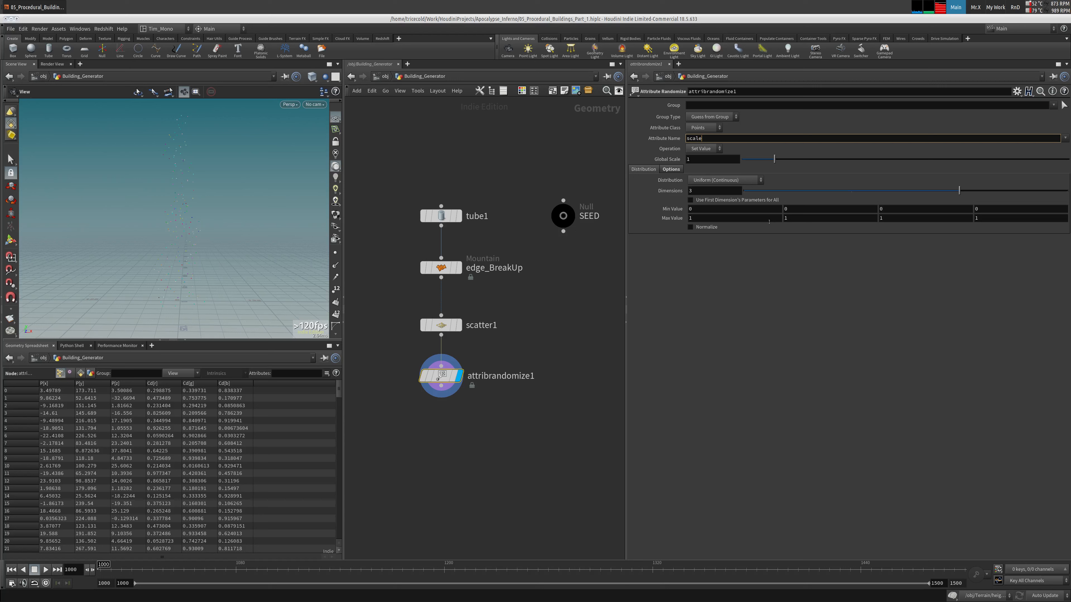
pyautogui.moveTo(712, 210); pyautogui.dragTo(681, 211)
pyautogui.write('2')
pyautogui.press('Tab')
pyautogui.click(693, 218)
pyautogui.write('4')
pyautogui.press('Tab')
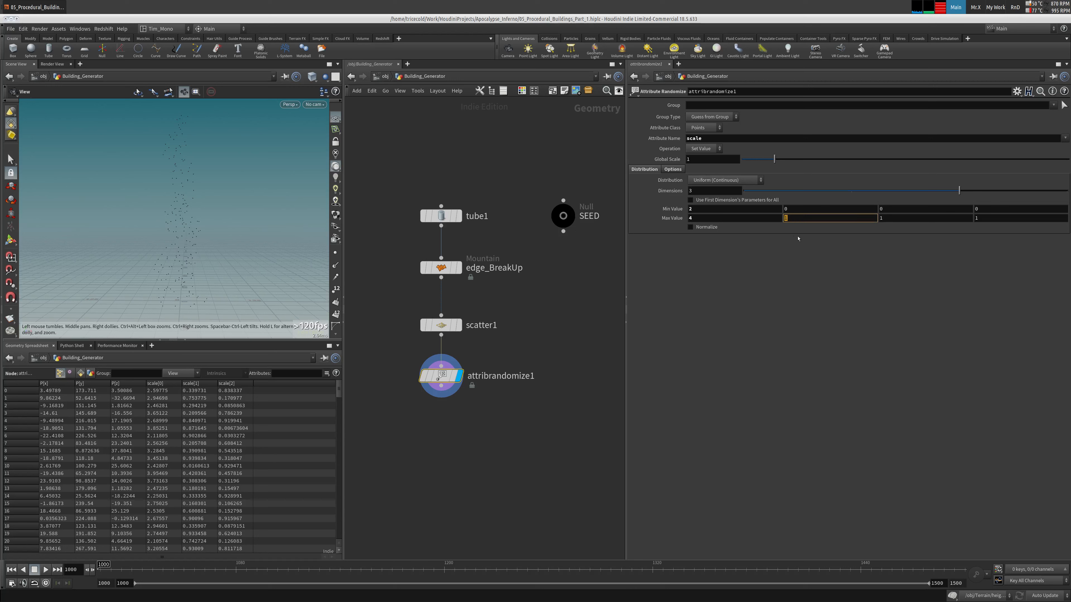
# Step: Set the second component of the random scale to a minimum of 1 and a maximum of 11
pyautogui.doubleClick(803, 209)
pyautogui.write('1')
pyautogui.press('Tab')
pyautogui.press('Tab')
pyautogui.press('Tab')
pyautogui.press('Tab')
pyautogui.write('11')
pyautogui.press('Tab')
# Step: Set the third component of the random scale to a minimum of 2 and a maximum of 4
pyautogui.doubleClick(908, 208)
pyautogui.write('2')
pyautogui.press('Tab')
pyautogui.press('Tab')
pyautogui.press('Tab')
pyautogui.press('Tab')
pyautogui.write('4')
pyautogui.press('Tab')
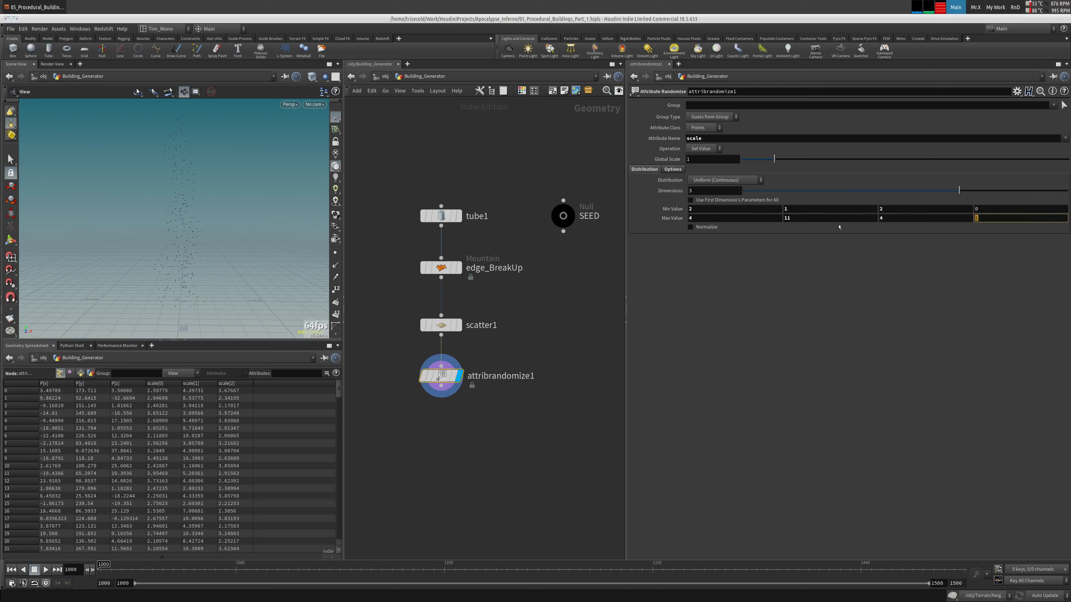
# Step: Examine the distribution of the scattered points from several angles
pyautogui.scroll(-3, 519, 270)
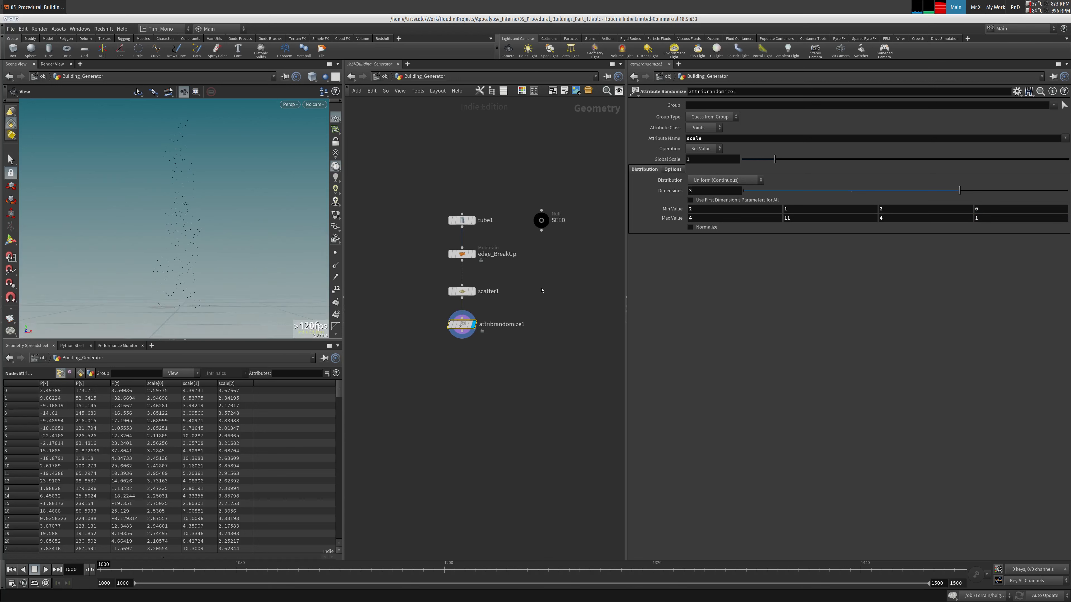
pyautogui.moveTo(211, 206); pyautogui.dragTo(191, 228)
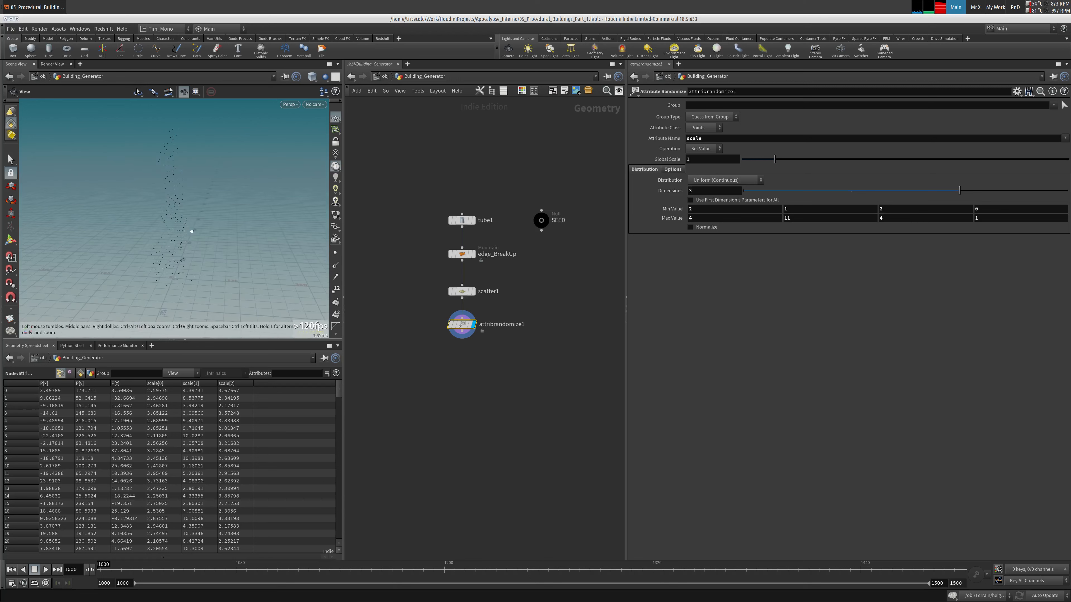
pyautogui.scroll(1, 397, 305)
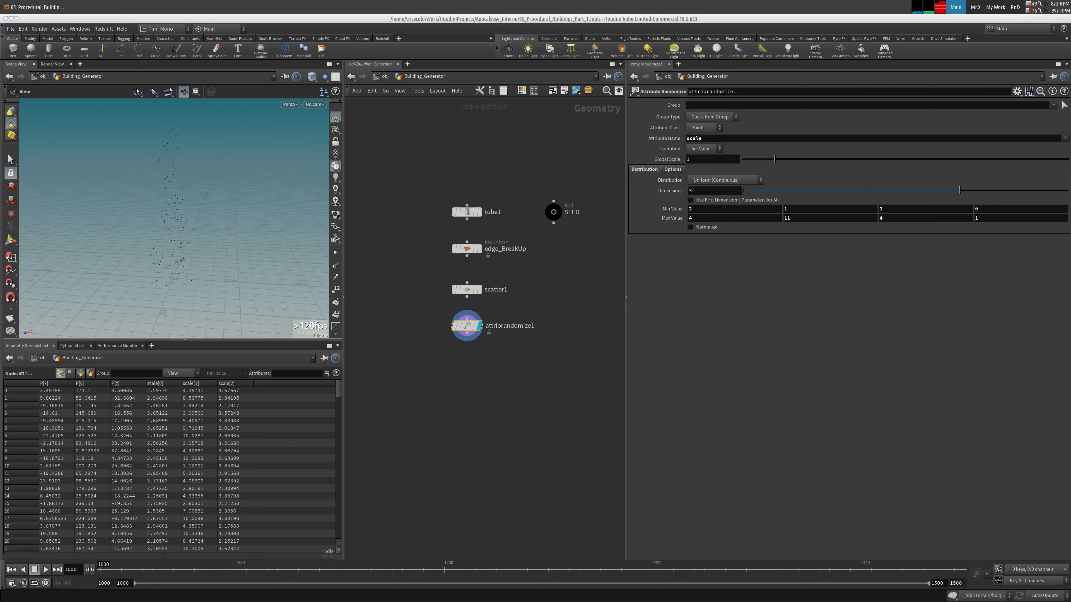
pyautogui.moveTo(162, 244); pyautogui.dragTo(153, 296)
pyautogui.moveTo(153, 296); pyautogui.dragTo(199, 229, button='middle')
pyautogui.moveTo(199, 229); pyautogui.dragTo(197, 200)
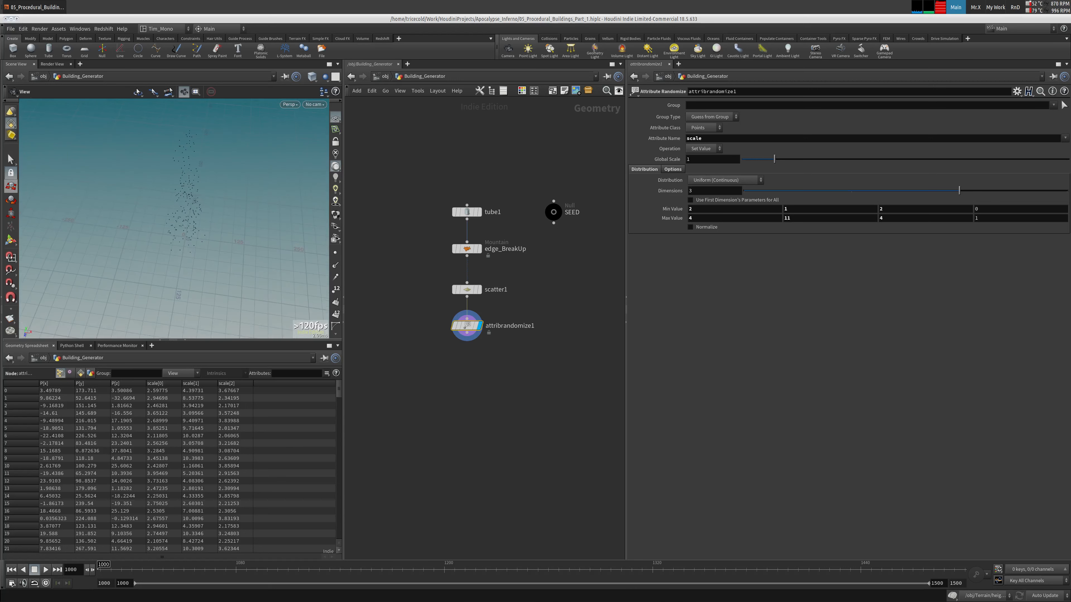
# Step: Add a Point VOP node below the Attribute Randomize node
pyautogui.moveTo(465, 388); pyautogui.dragTo(466, 384, button='middle')
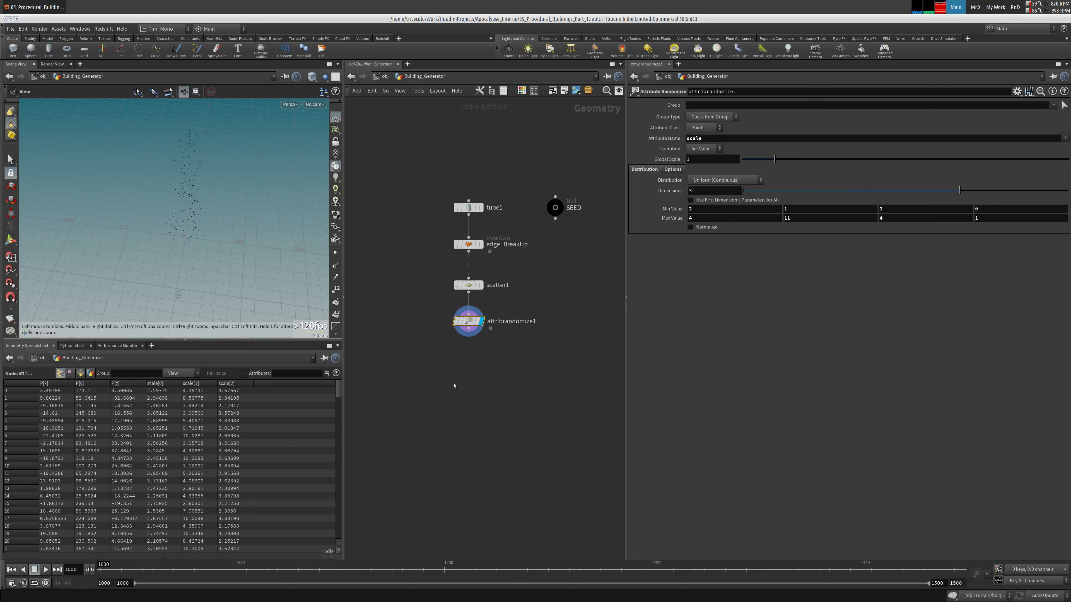
pyautogui.press('Tab')
pyautogui.write('vop')
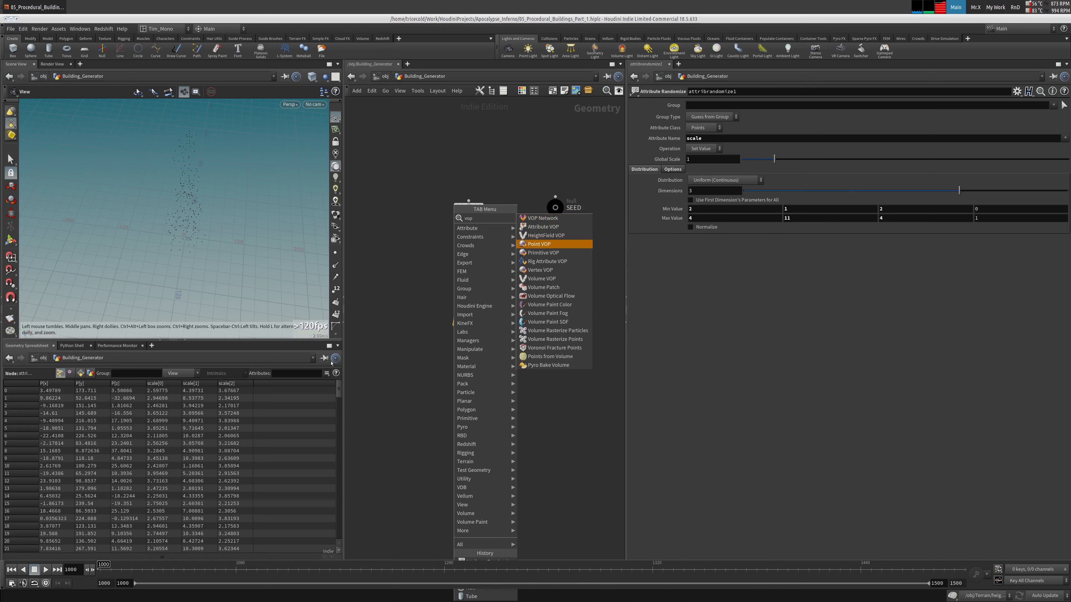
pyautogui.press('Return')
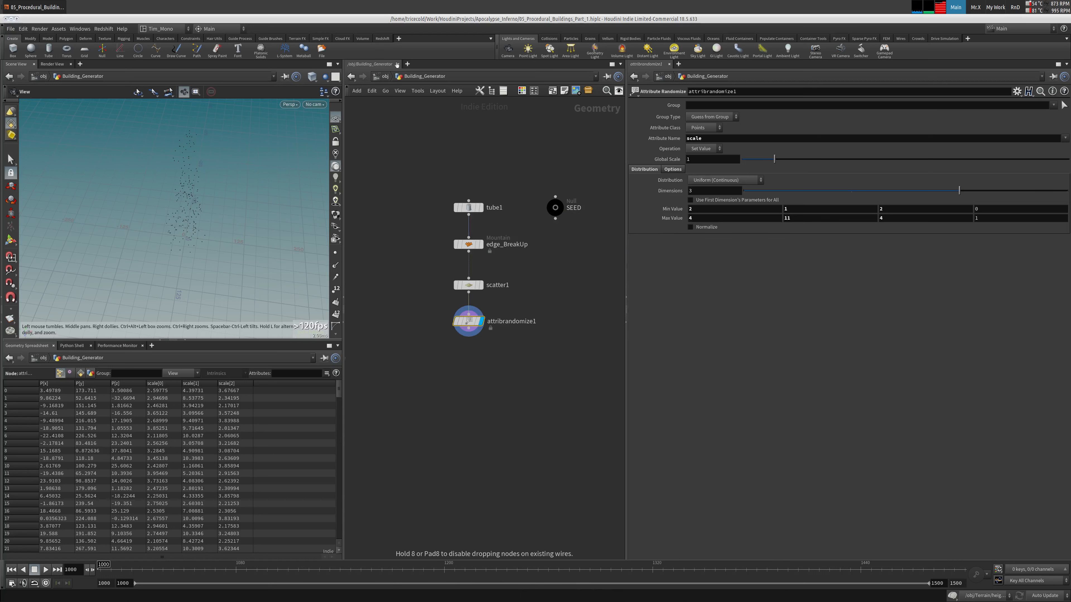
pyautogui.click(469, 360)
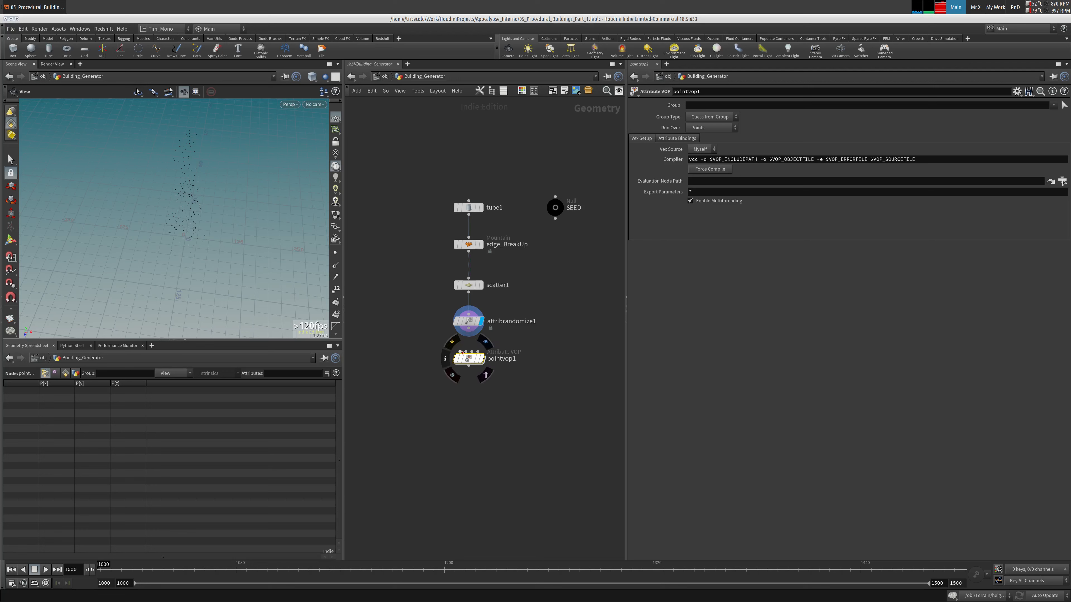
# Step: Wire the Attribute Randomize node into the Point VOP, display the VOP's result, and bypass the scatter and edge_BreakUp nodes
pyautogui.moveTo(468, 328); pyautogui.dragTo(459, 351)
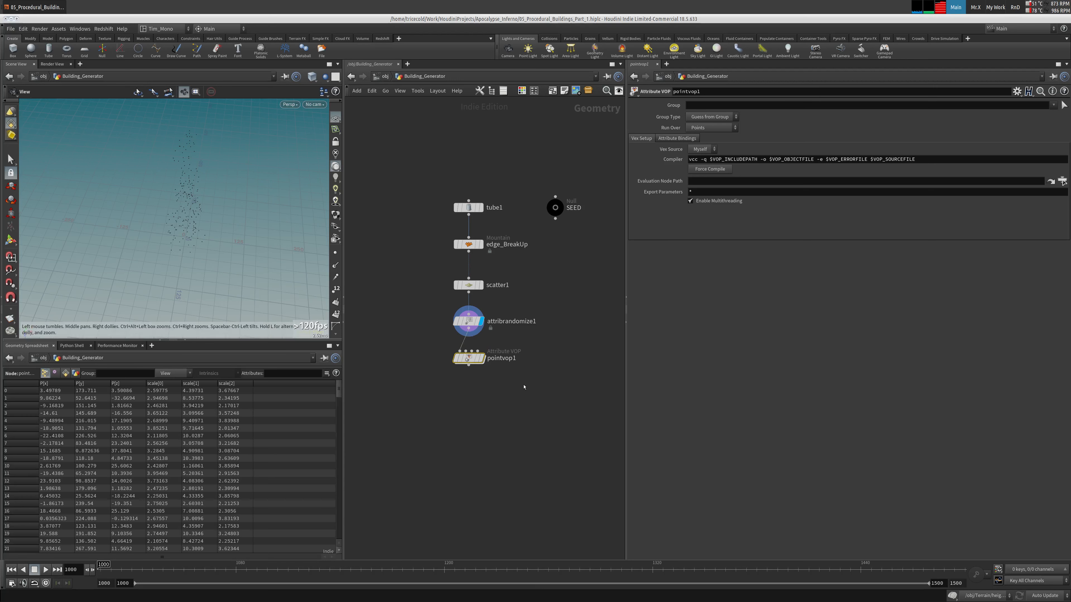
pyautogui.click(481, 358)
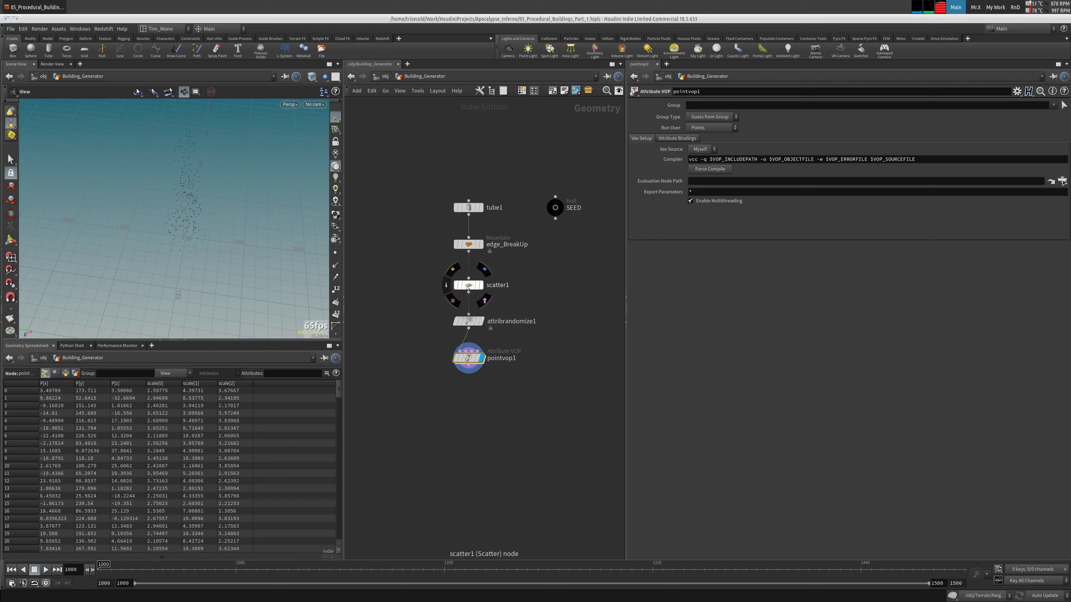
pyautogui.click(455, 274)
pyautogui.click(455, 234)
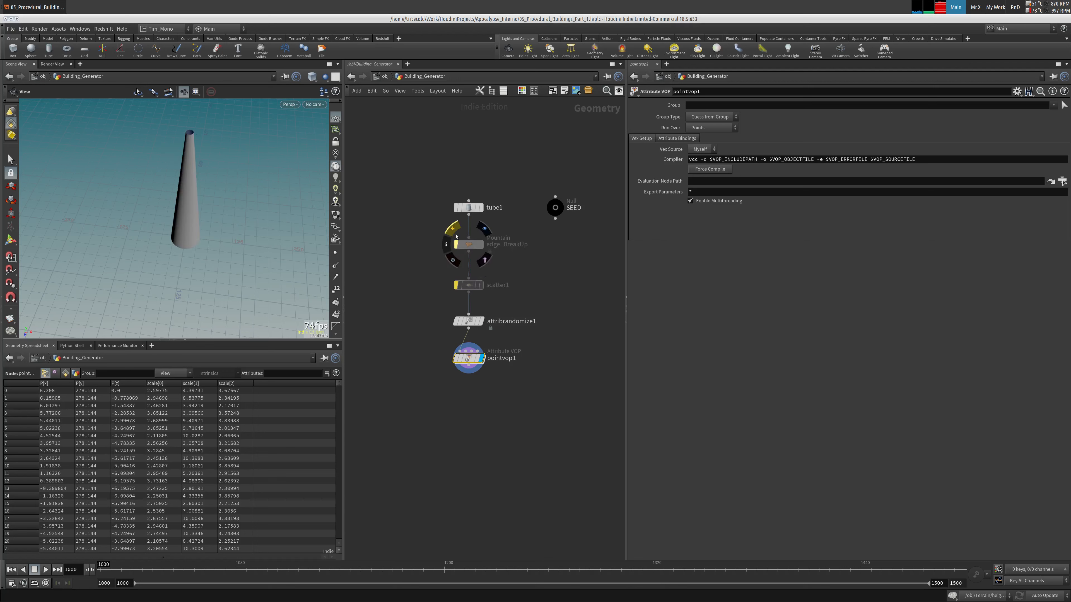
# Step: Inside the Point VOP, add a Relative to Bounding Box node and feed it the point position P
pyautogui.doubleClick(469, 358)
pyautogui.press('Tab')
pyautogui.write('rel')
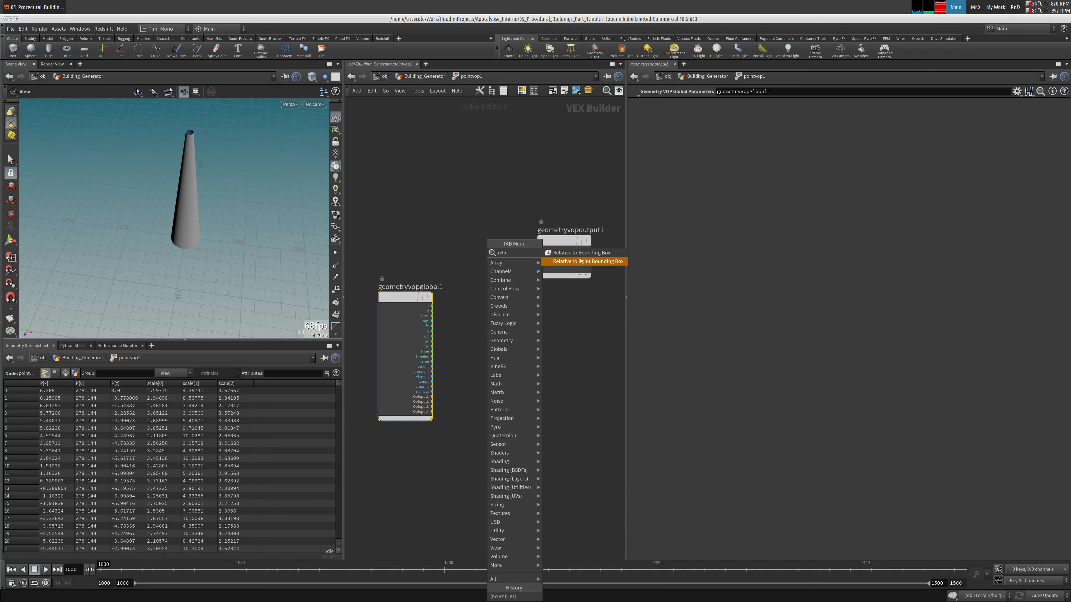
pyautogui.press('Return')
pyautogui.click(468, 325)
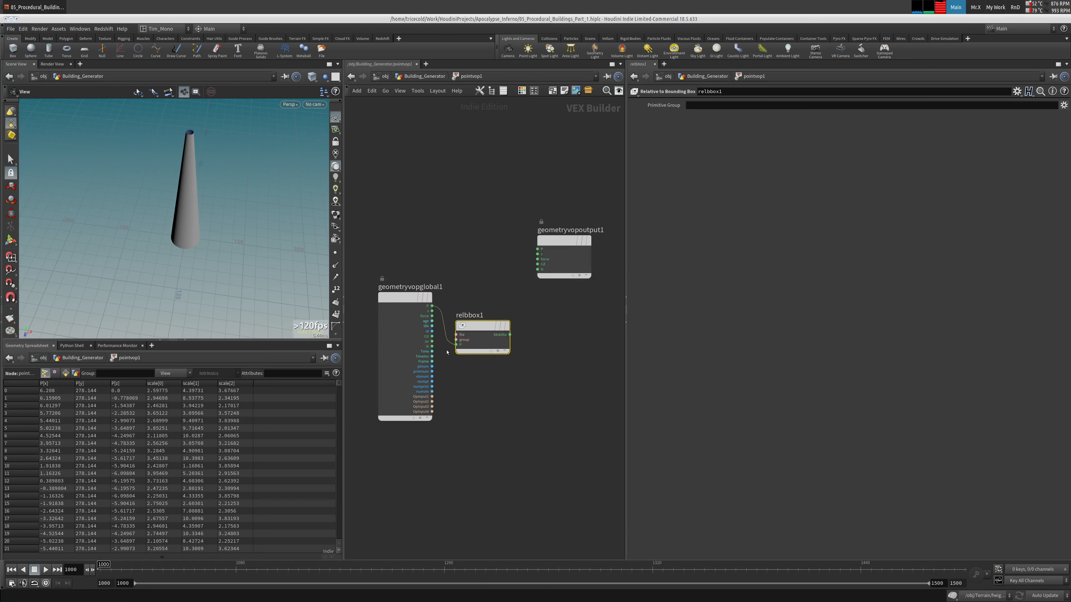
pyautogui.moveTo(429, 306); pyautogui.dragTo(457, 345)
# Step: Add a Vector to Float node that splits the Relative to Bounding Box output
pyautogui.scroll(-2, 431, 279)
pyautogui.press('Tab')
pyautogui.write('vect')
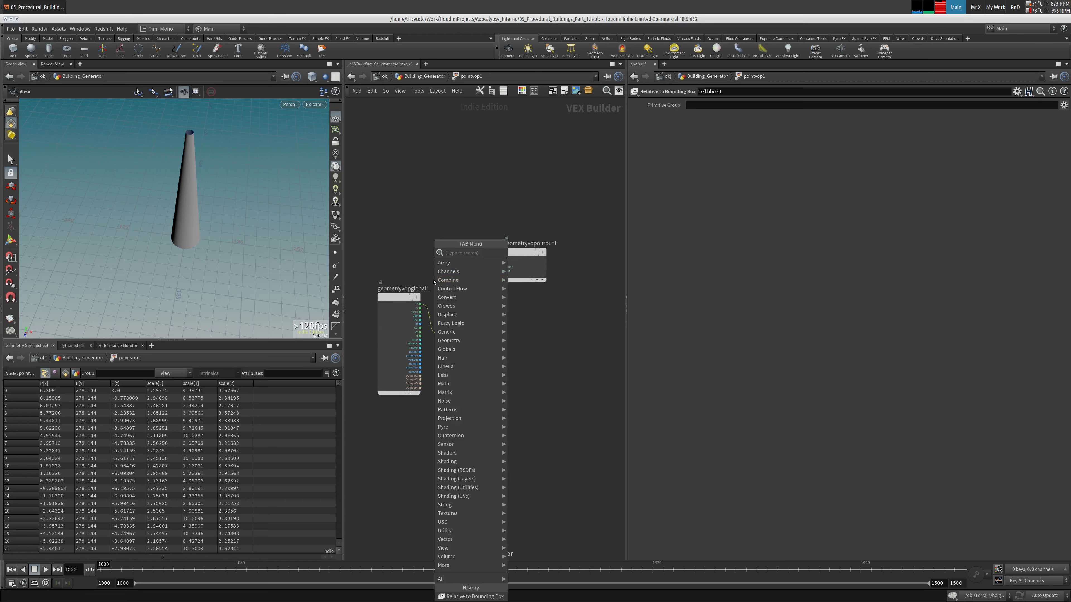
pyautogui.moveTo(463, 280)
pyautogui.click(541, 261)
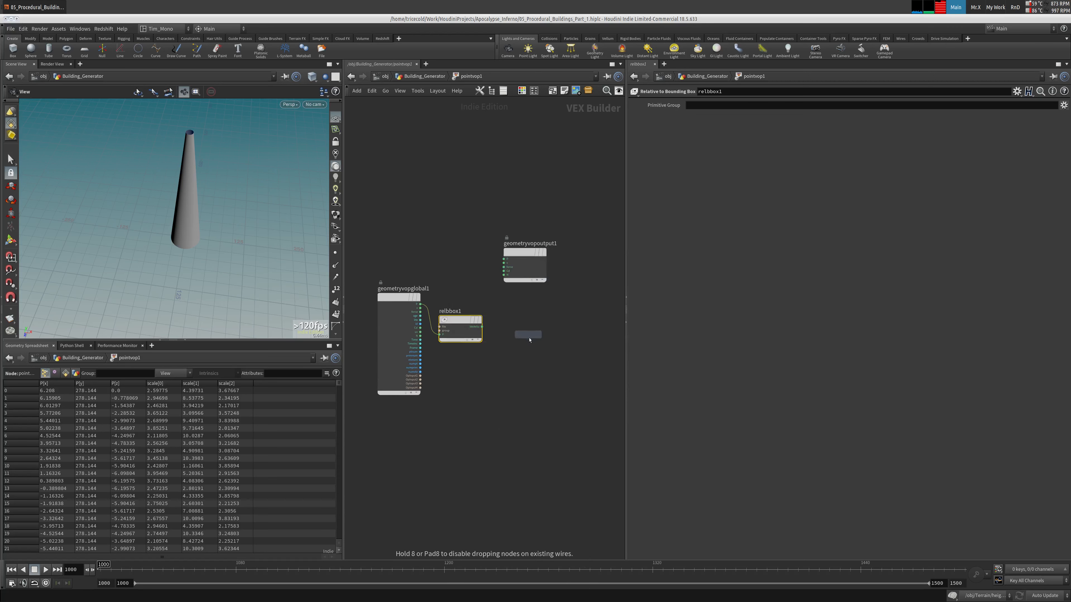
pyautogui.click(538, 327)
# Step: Preview the separate bounding box components as point colour on the tube, and disconnect the colour wire
pyautogui.moveTo(552, 333); pyautogui.dragTo(504, 270)
pyautogui.moveTo(240, 228); pyautogui.dragTo(237, 179)
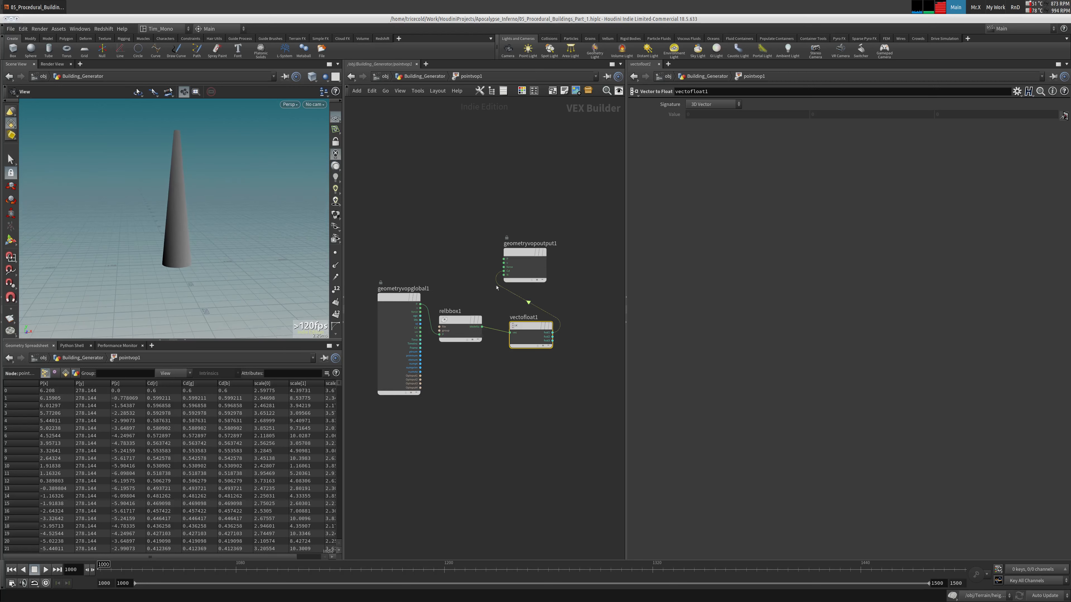
pyautogui.moveTo(552, 341); pyautogui.dragTo(504, 271)
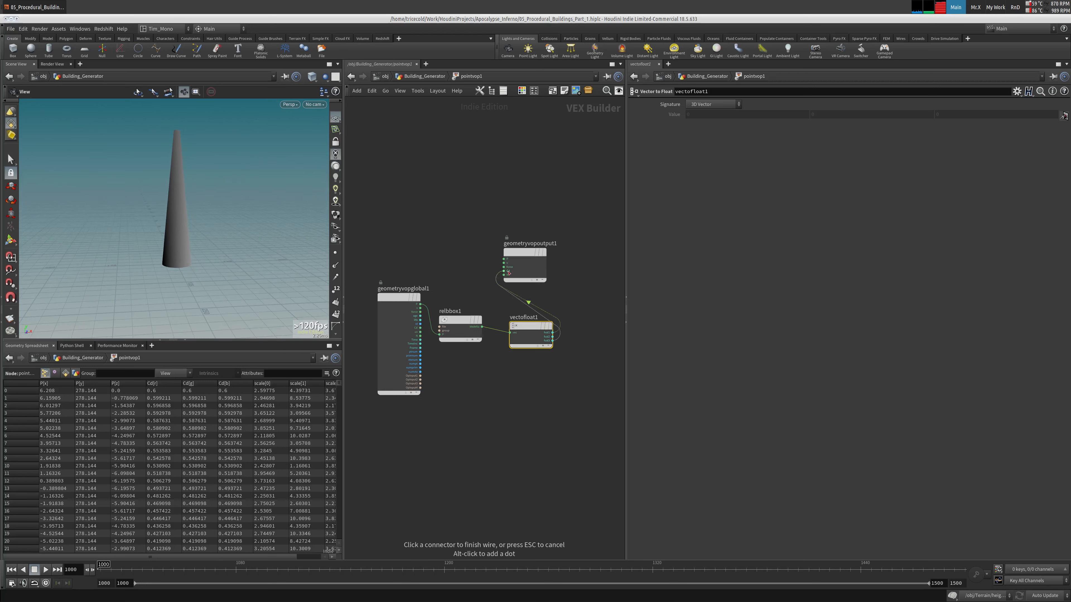
pyautogui.moveTo(274, 223); pyautogui.dragTo(180, 222)
pyautogui.click(552, 337)
pyautogui.click(552, 337)
pyautogui.click(507, 271)
pyautogui.moveTo(181, 239)
pyautogui.mouseDown()
pyautogui.moveTo(170, 225)
pyautogui.moveTo(187, 242)
pyautogui.mouseUp()
pyautogui.rightClick(526, 303)
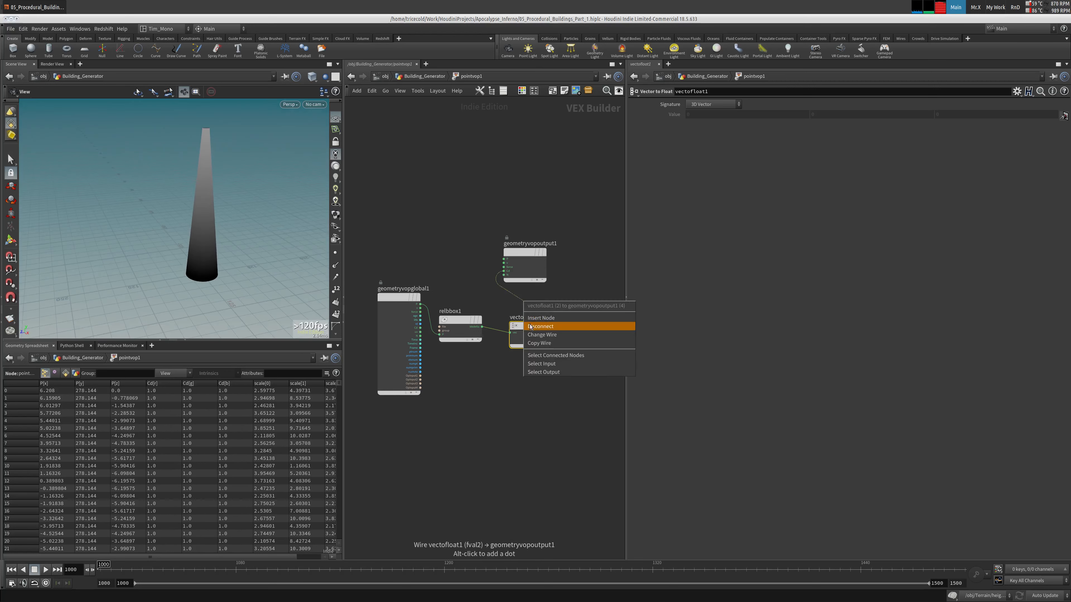
pyautogui.click(548, 326)
# Step: Tidy the VOP network by lining up its nodes, moving the output node away, and widening the network pane
pyautogui.moveTo(559, 307); pyautogui.dragTo(557, 303, button='middle')
pyautogui.moveTo(527, 253); pyautogui.dragTo(565, 250)
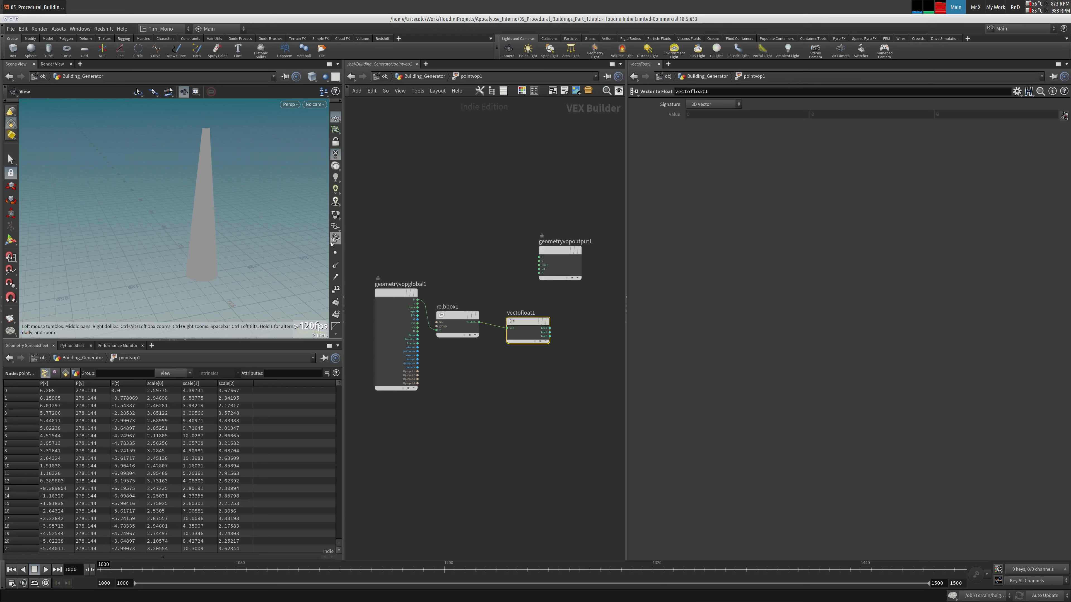
pyautogui.moveTo(342, 246); pyautogui.dragTo(285, 248)
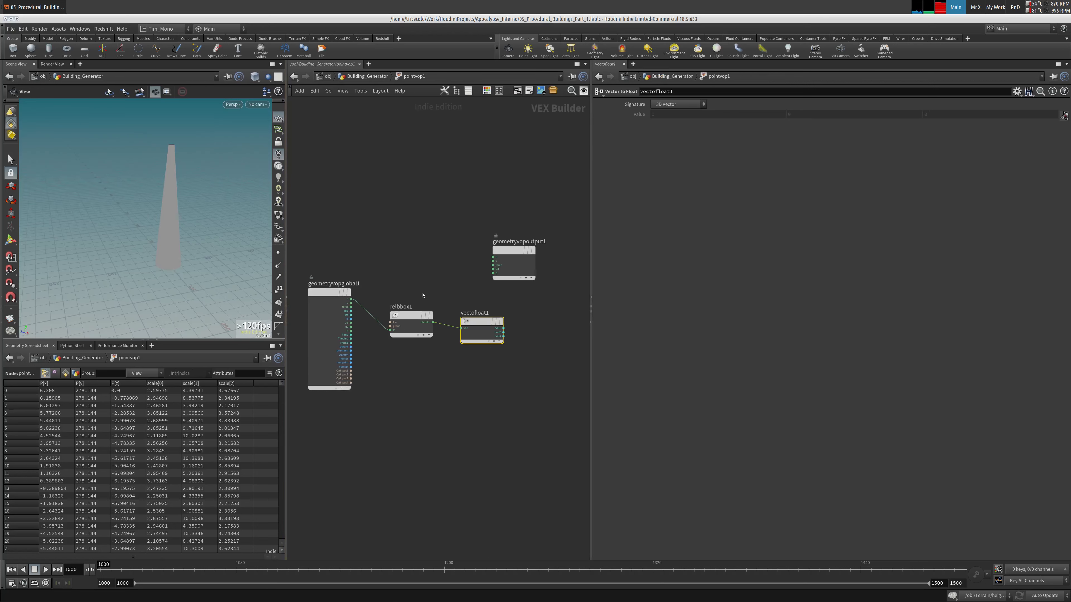
pyautogui.moveTo(400, 312); pyautogui.dragTo(383, 292)
pyautogui.moveTo(480, 321); pyautogui.dragTo(449, 292)
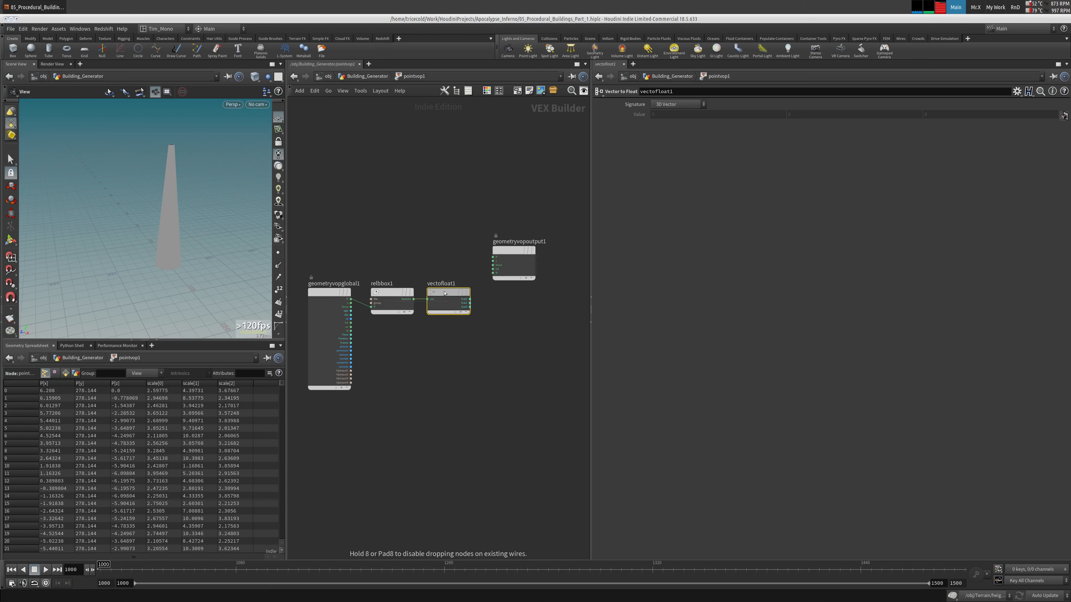
pyautogui.scroll(-4, 508, 321)
pyautogui.moveTo(505, 271); pyautogui.dragTo(556, 300)
pyautogui.scroll(4, 509, 280)
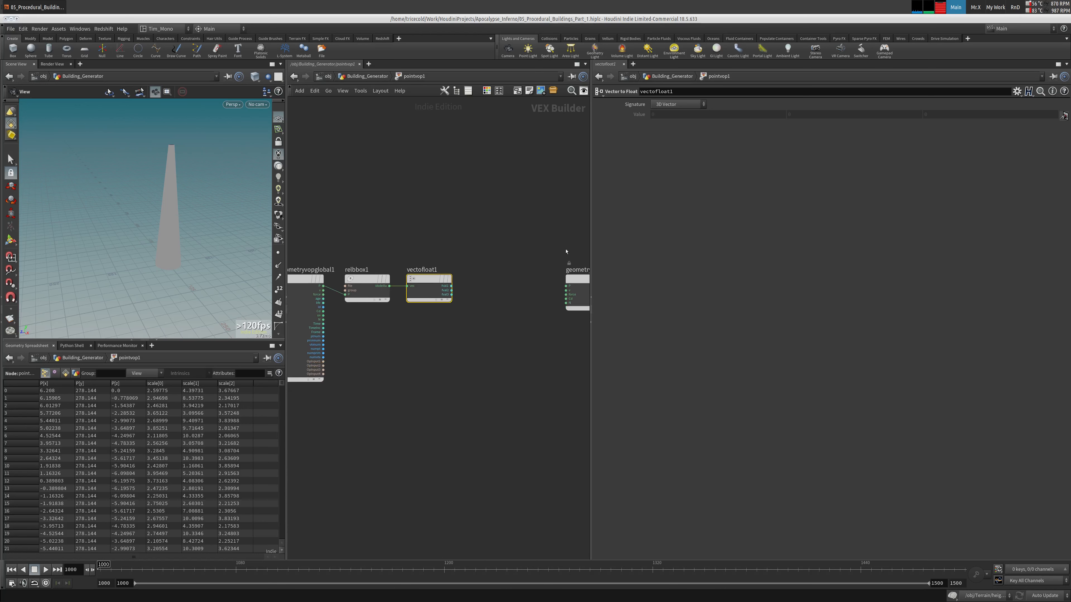
pyautogui.moveTo(591, 253); pyautogui.dragTo(723, 252)
pyautogui.moveTo(579, 245); pyautogui.dragTo(551, 238, button='middle')
pyautogui.scroll(-1, 557, 240)
# Step: Add a Bind node fed by the first Vector to Float component and name its attribute x
pyautogui.press('Tab')
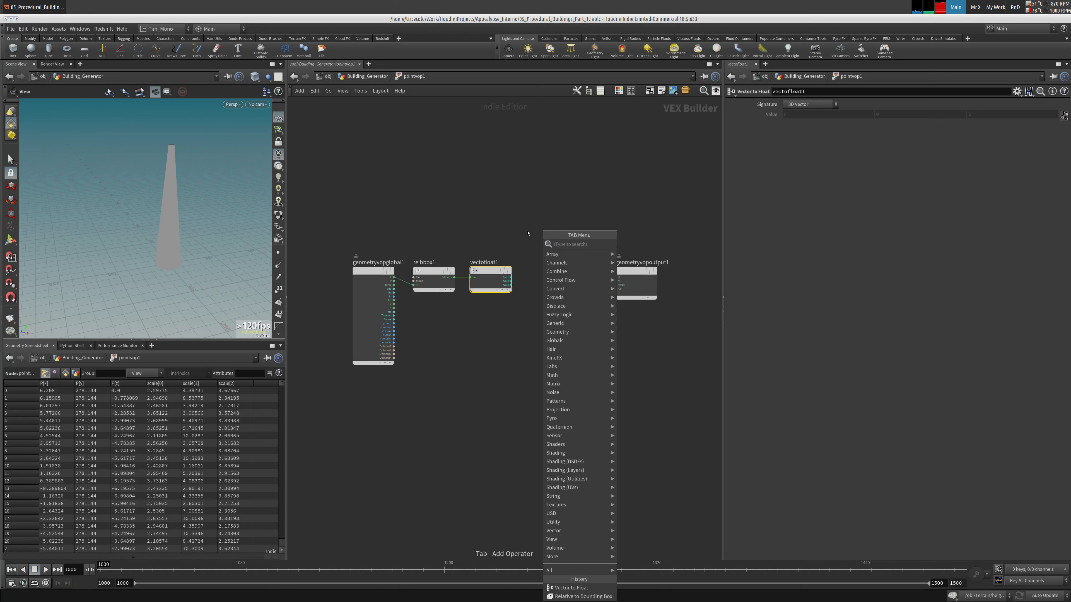
pyautogui.write('bin')
pyautogui.click(625, 253)
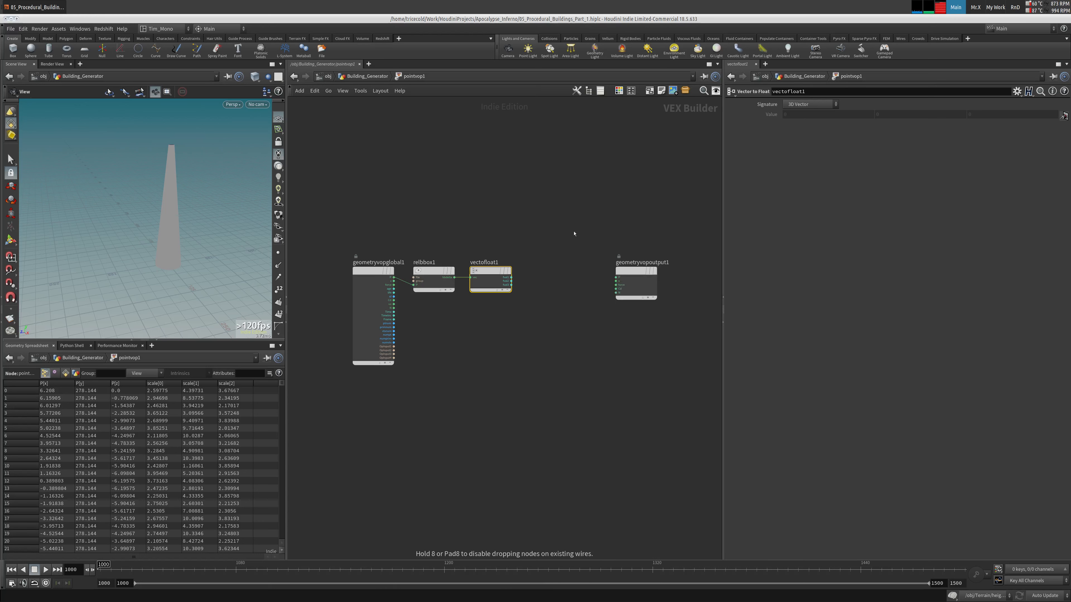
pyautogui.click(592, 222)
pyautogui.moveTo(510, 277); pyautogui.dragTo(571, 222)
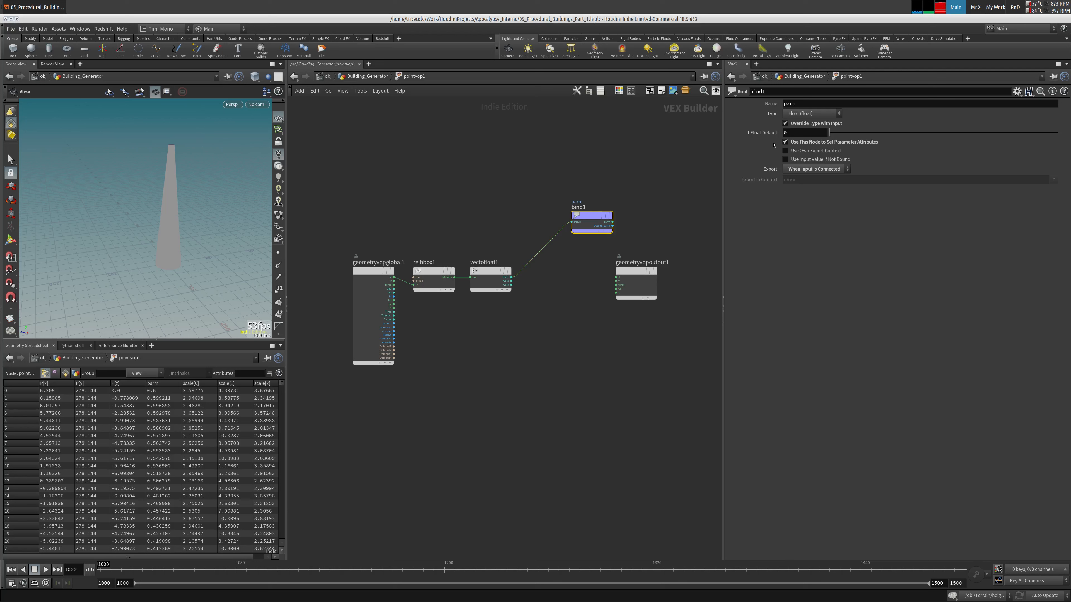
pyautogui.doubleClick(808, 103)
pyautogui.write('x')
# Step: Duplicate the Bind node, feed it the third Vector to Float component, and name its attribute z
pyautogui.hotkey('ctrl', 'c')
pyautogui.hotkey('ctrl', 'v')
pyautogui.moveTo(552, 307); pyautogui.dragTo(572, 307)
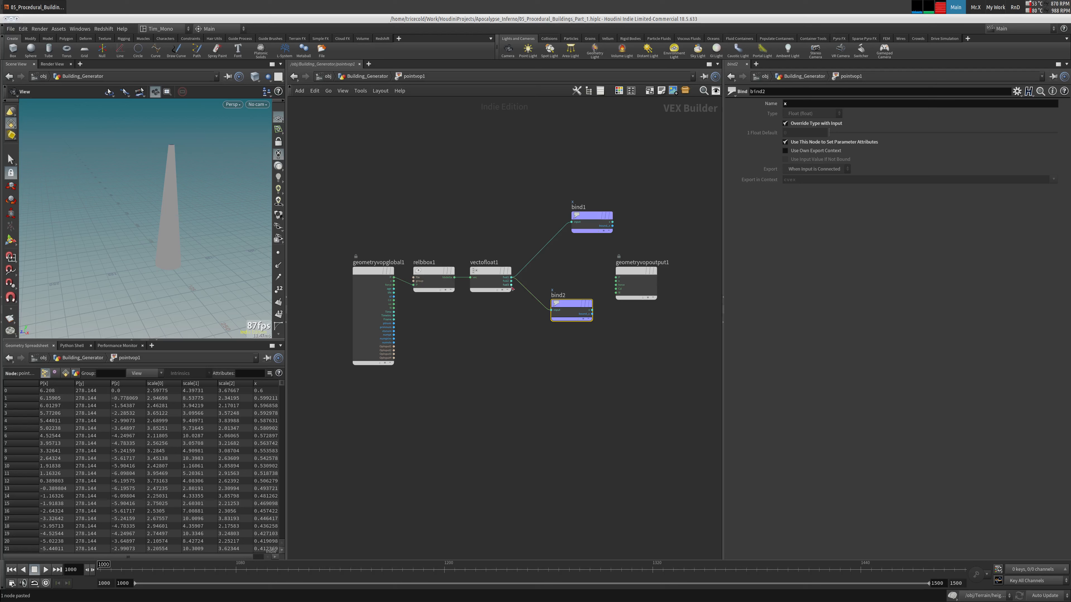
pyautogui.moveTo(511, 285); pyautogui.dragTo(551, 310)
pyautogui.doubleClick(816, 105)
pyautogui.write('z')
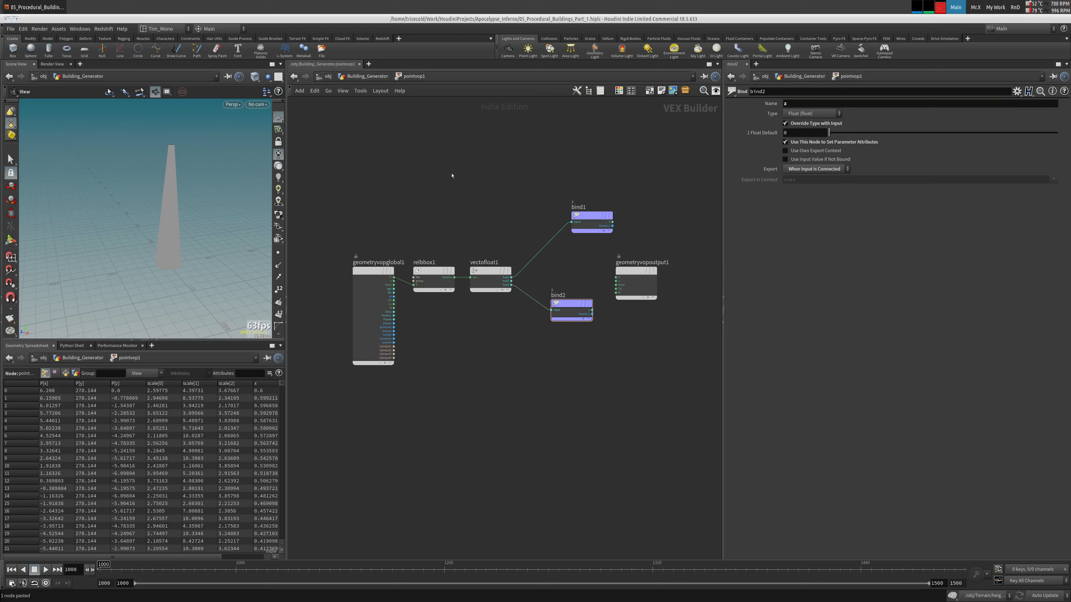
# Step: Return to the geometry network, re-enable the edge_BreakUp and scatter nodes, and check the Point VOP's x and z attributes in the spreadsheet
pyautogui.write('u')
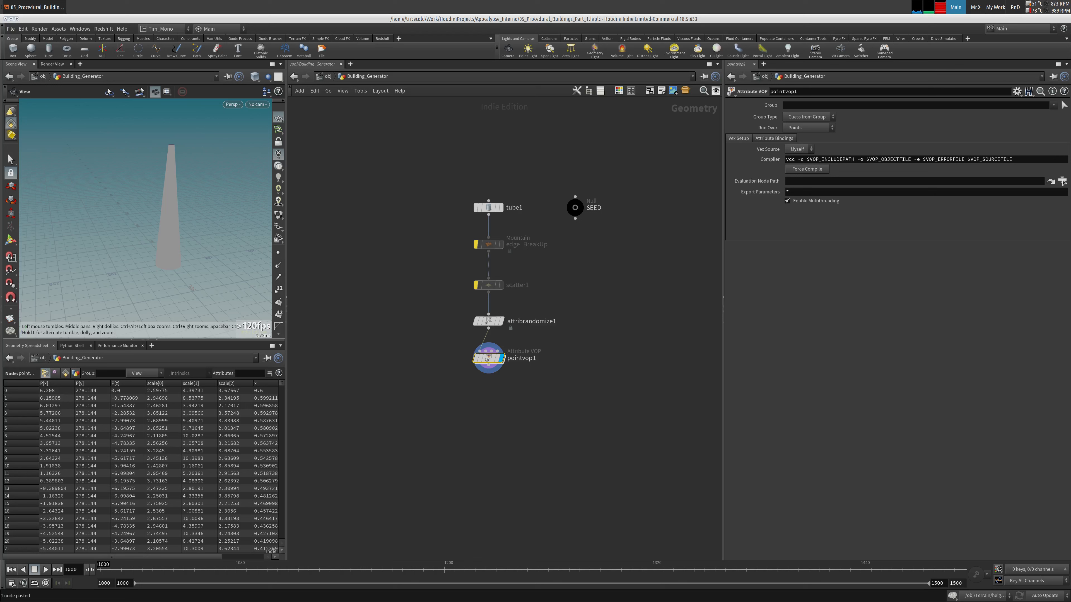
pyautogui.moveTo(460, 233); pyautogui.dragTo(521, 303)
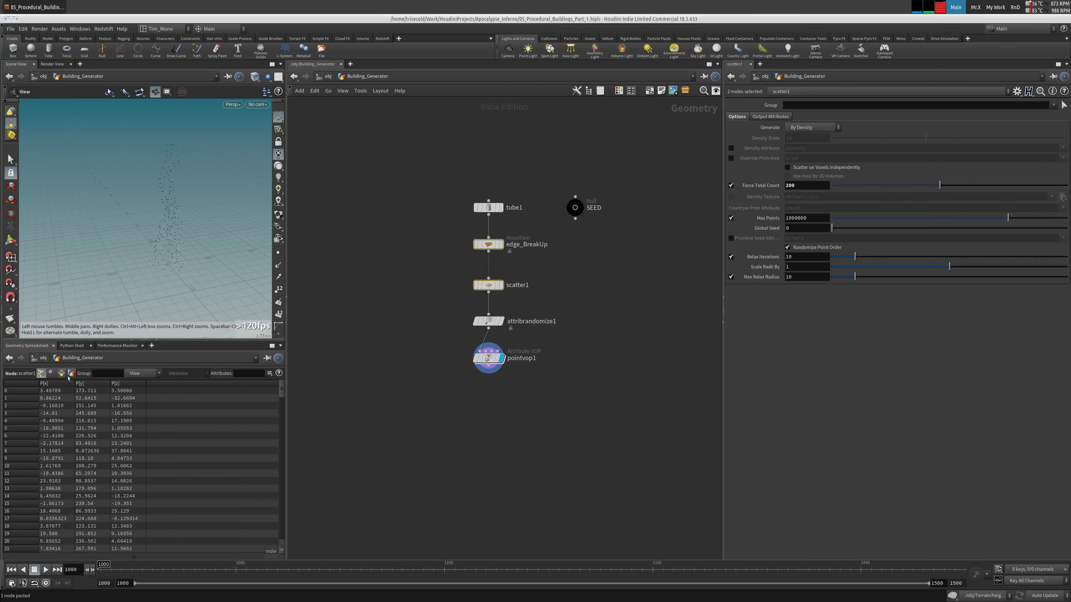
pyautogui.click(483, 358)
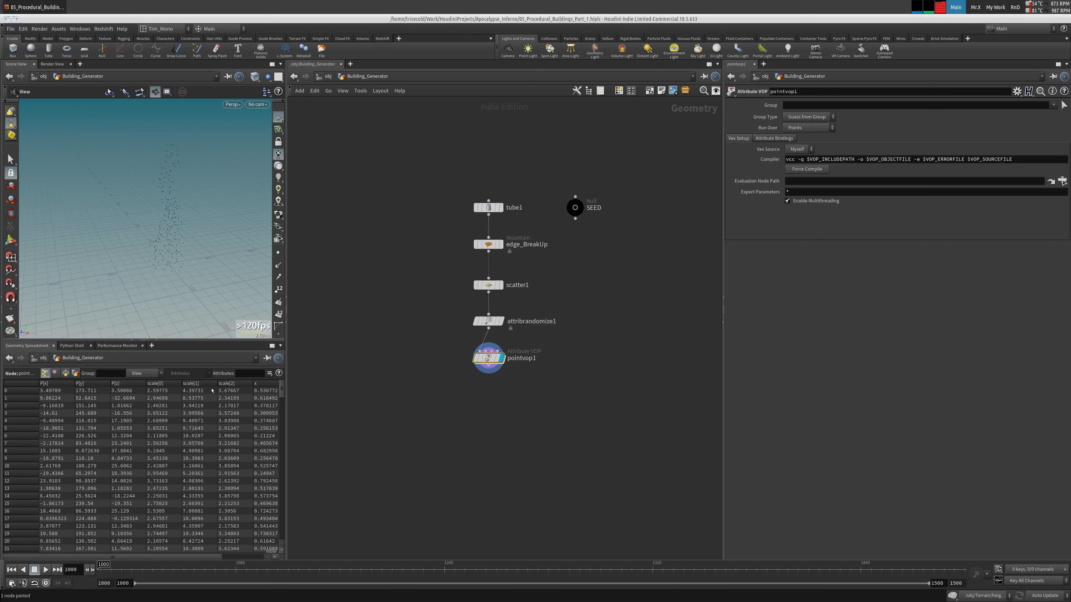
pyautogui.moveTo(116, 557); pyautogui.dragTo(164, 557)
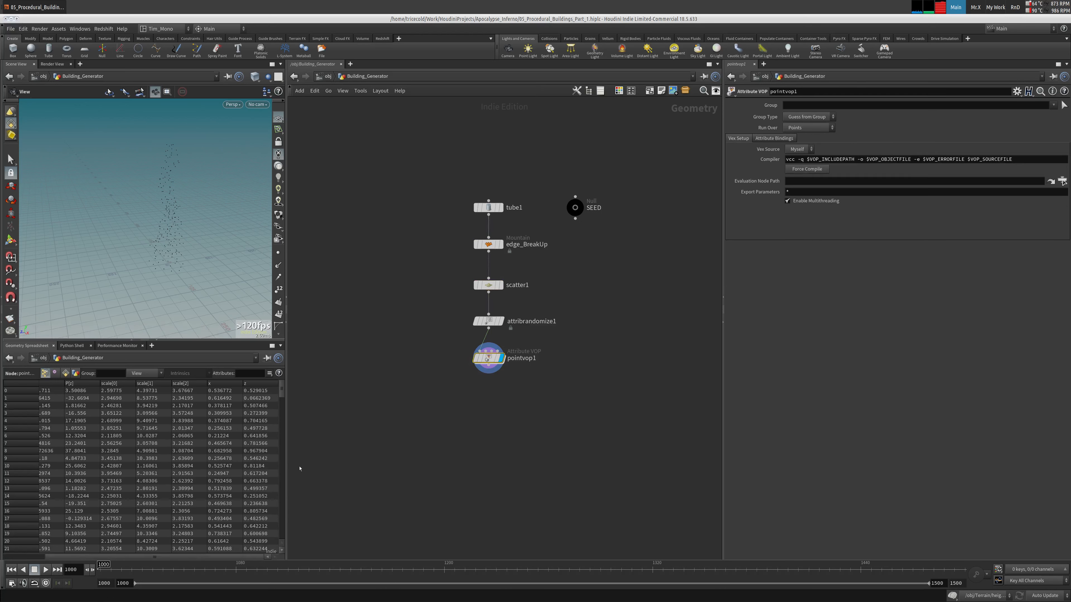
pyautogui.moveTo(282, 393)
pyautogui.mouseDown()
pyautogui.moveTo(282, 501)
pyautogui.moveTo(282, 382)
pyautogui.mouseUp()
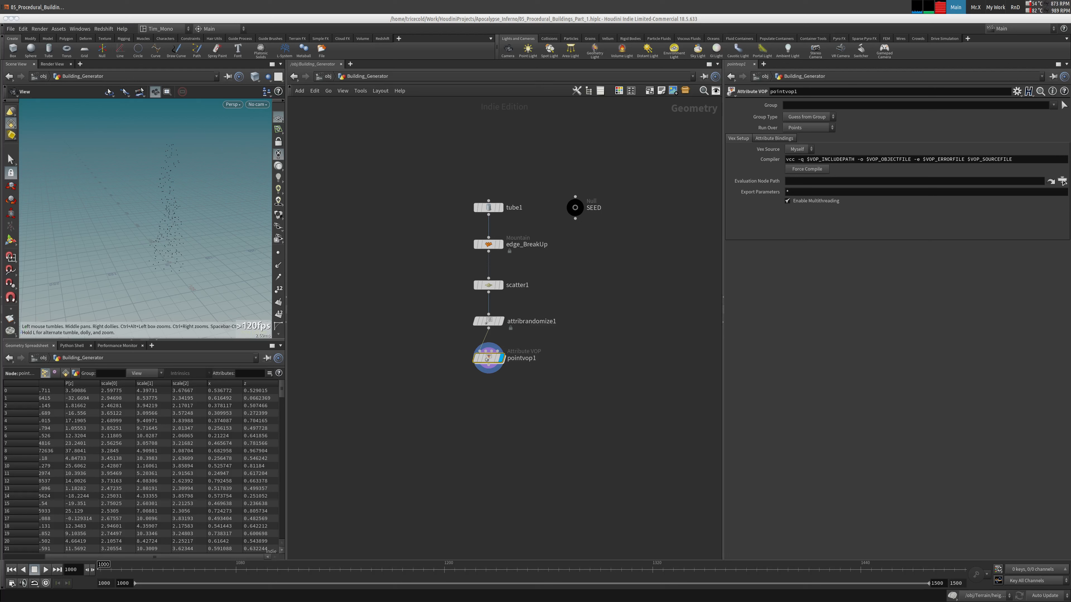
# Step: Add a Cluster Points node after the Point VOP and display its result
pyautogui.moveTo(199, 230); pyautogui.dragTo(173, 215)
pyautogui.moveTo(425, 399); pyautogui.dragTo(409, 371, button='middle')
pyautogui.press('Tab')
pyautogui.write('cluster')
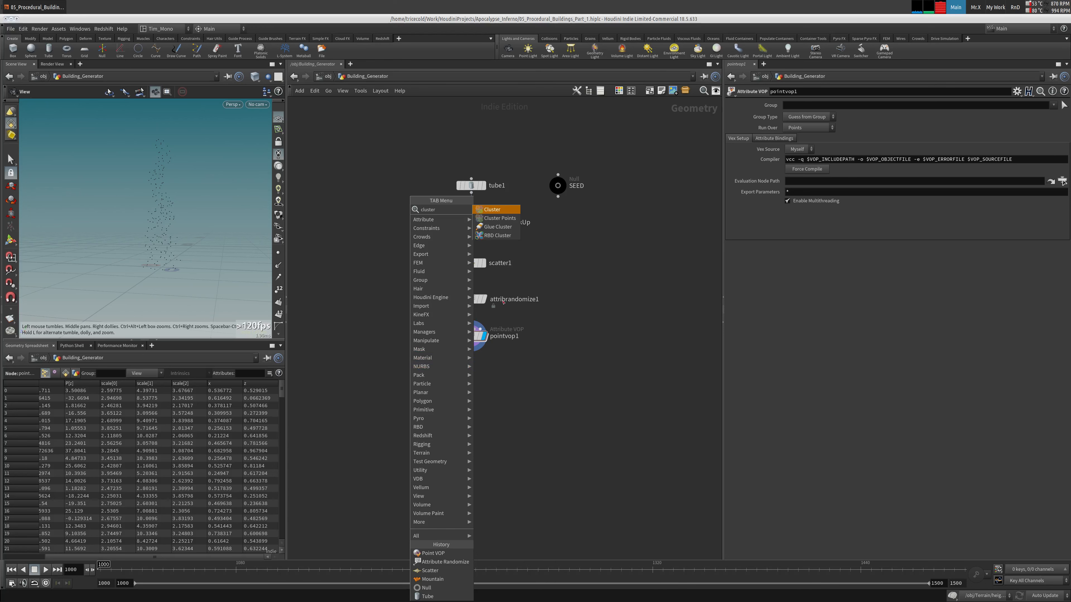
pyautogui.press('Down')
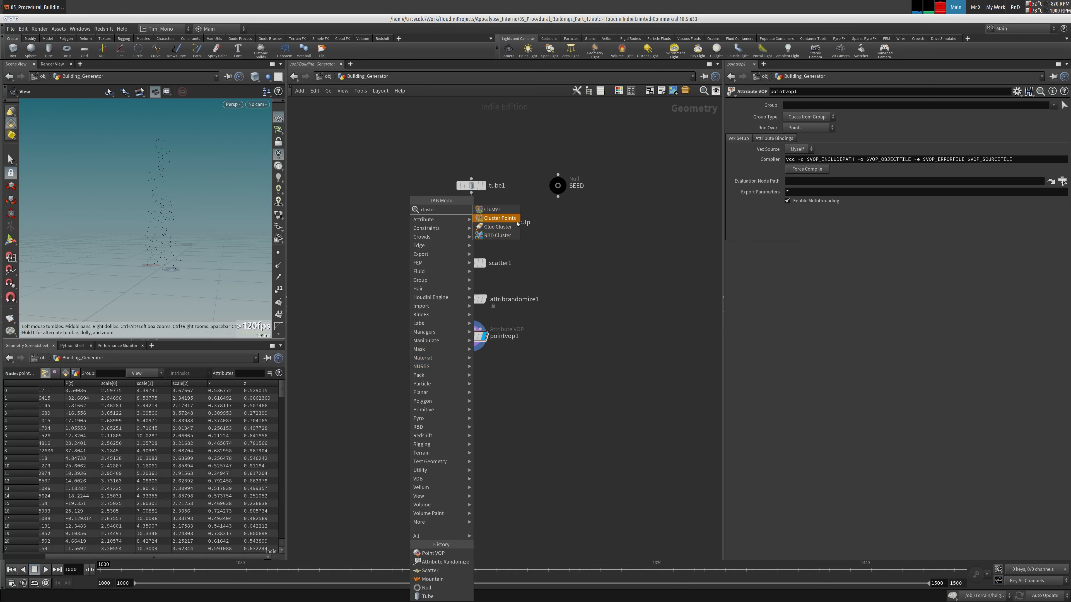
pyautogui.press('Return')
pyautogui.click(466, 365)
pyautogui.moveTo(466, 365); pyautogui.dragTo(471, 343)
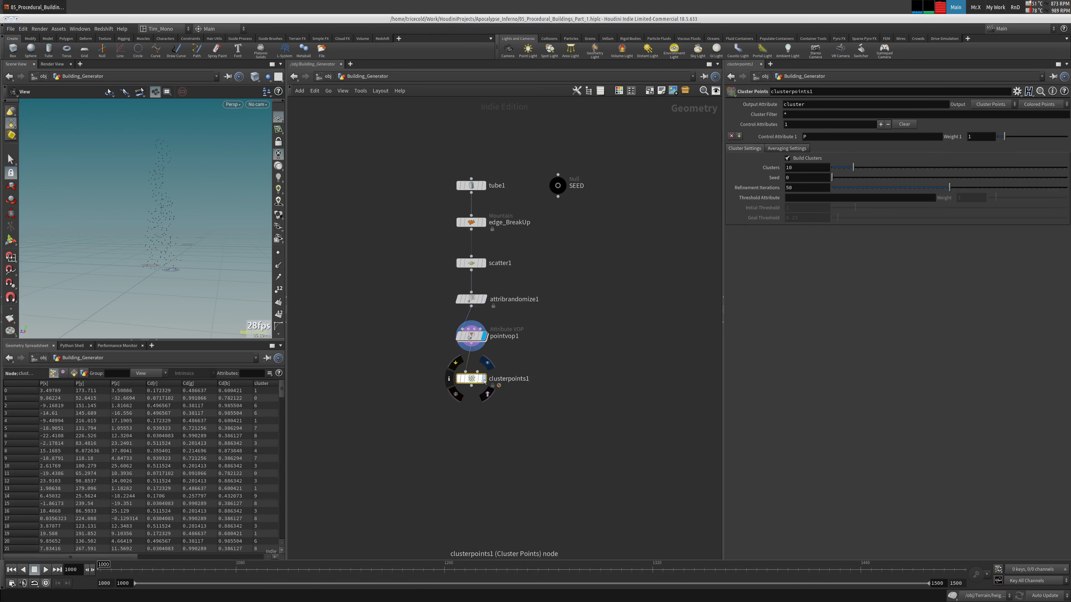
pyautogui.click(484, 378)
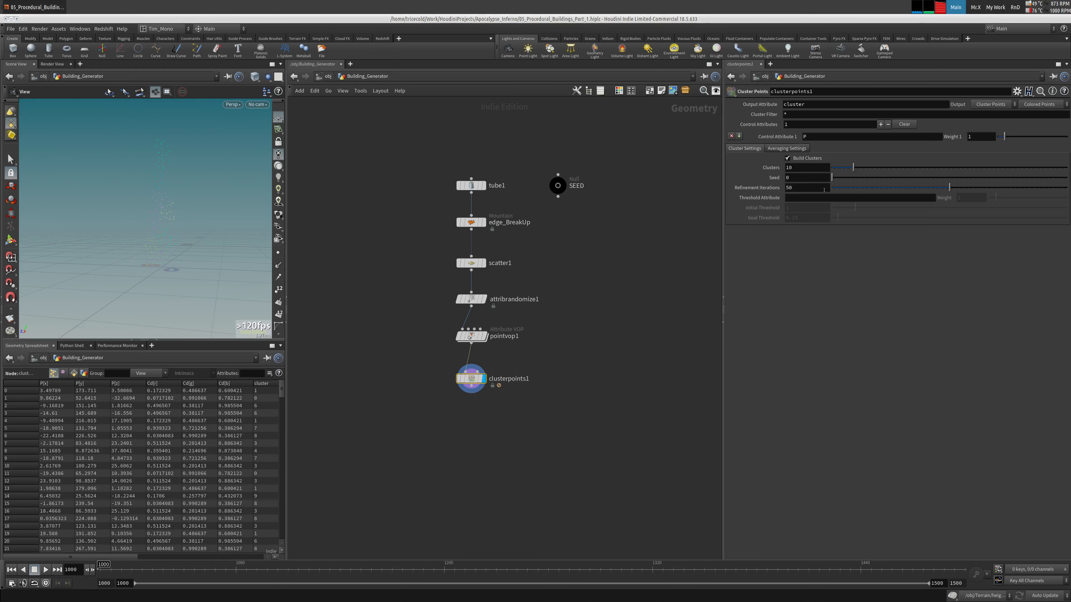
# Step: Drive the number of clusters with the expression fit(rand(ch("../SEED/seed")),0,1,3,8), keeping the output as Colored Points
pyautogui.hotkey('ctrl', 'v')
pyautogui.press('Return')
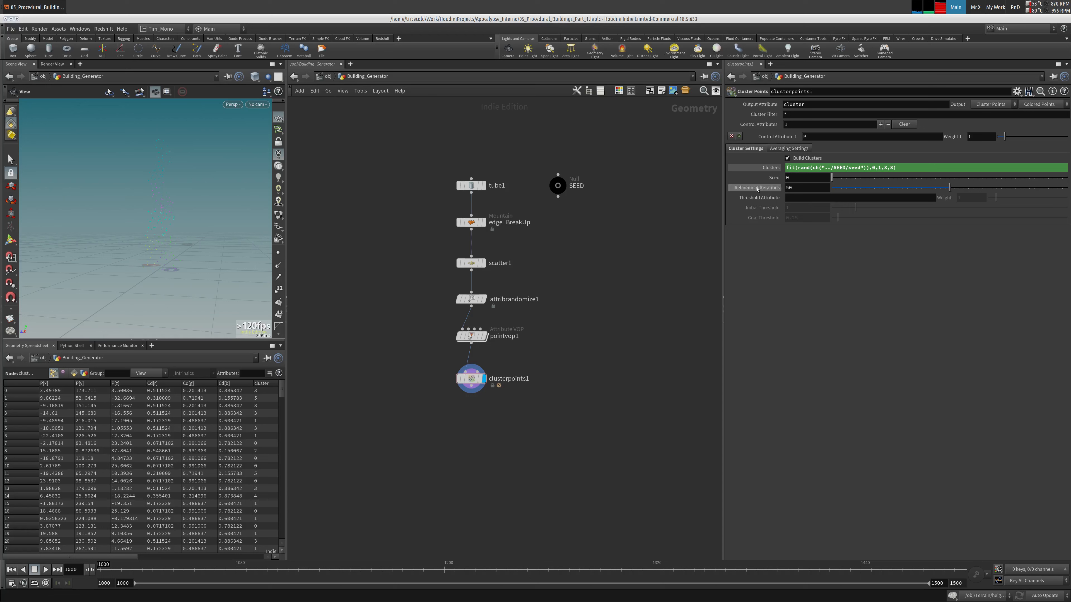
pyautogui.click(1029, 106)
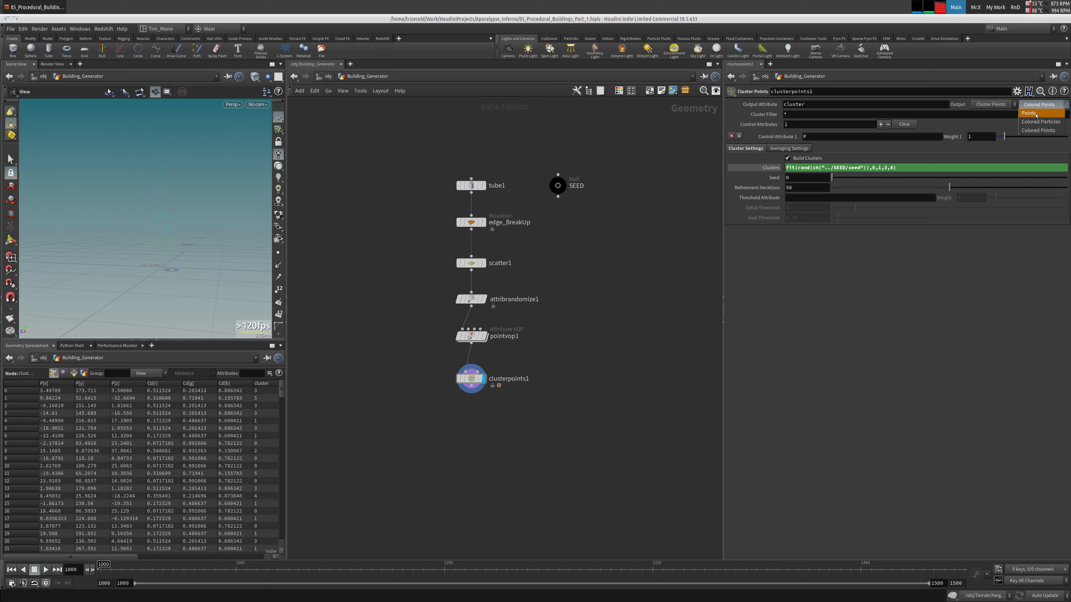
pyautogui.click(1037, 130)
# Step: Set the viewport's background color scheme to Dark
pyautogui.moveTo(120, 214); pyautogui.dragTo(158, 210)
pyautogui.press('d')
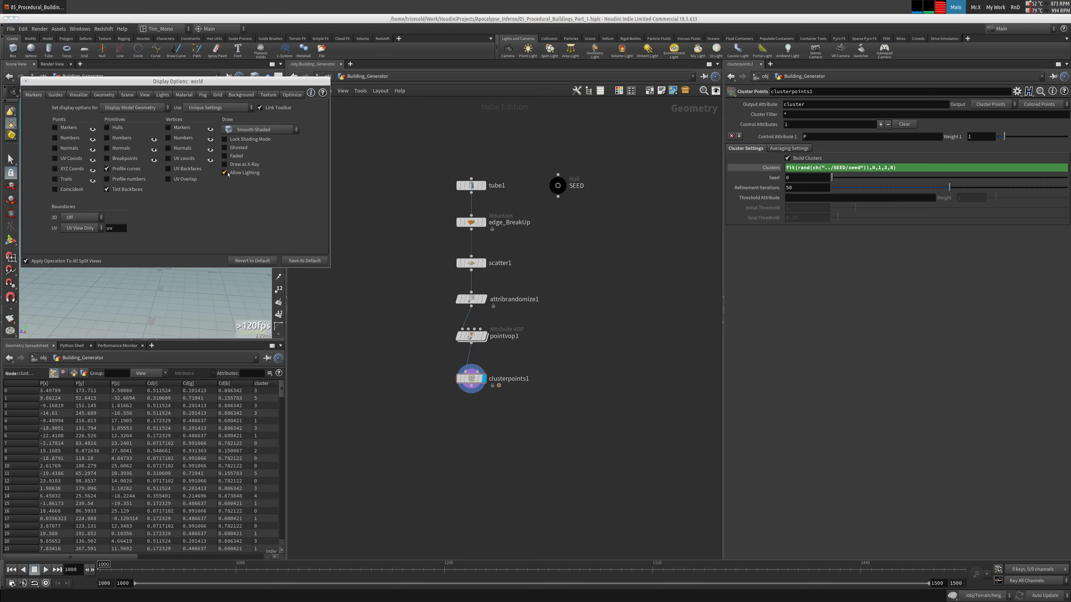
pyautogui.click(238, 95)
pyautogui.click(86, 108)
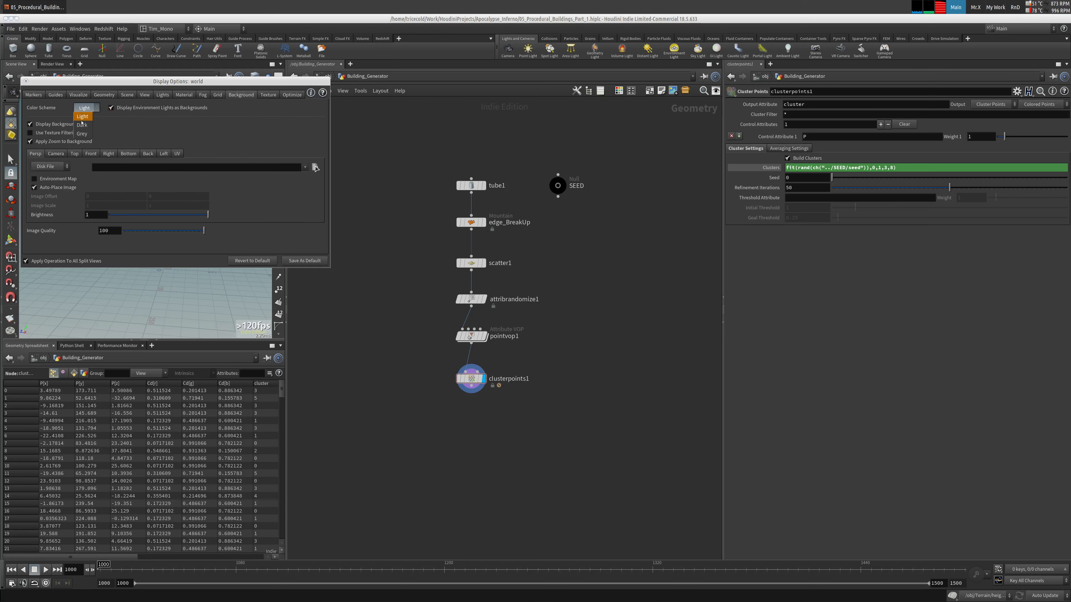
pyautogui.click(85, 113)
pyautogui.moveTo(293, 85); pyautogui.dragTo(0, 322)
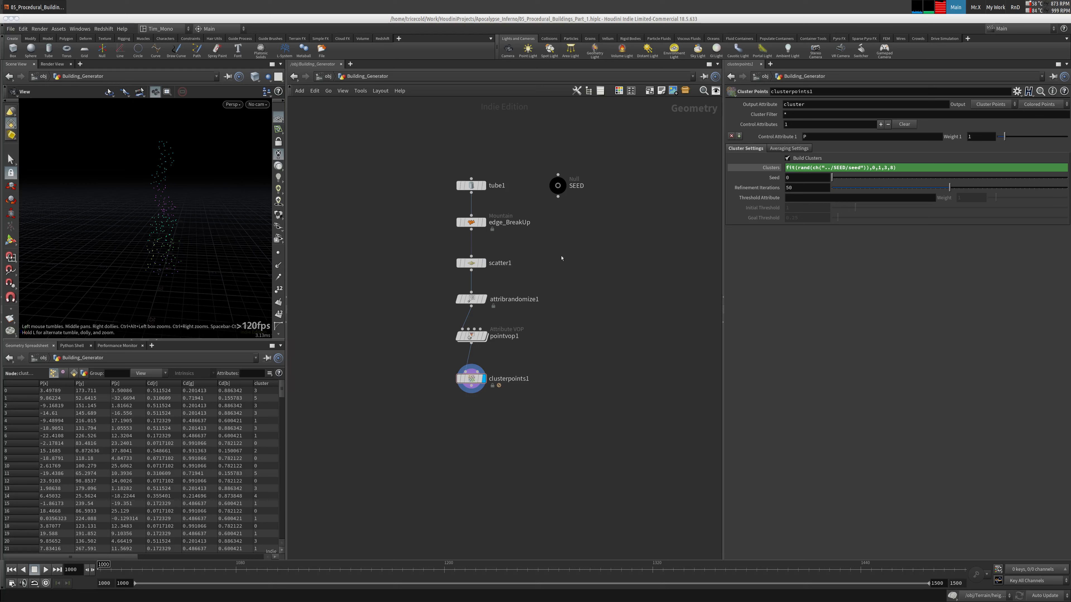
# Step: Use x as the Cluster Points threshold attribute with a weight of 100
pyautogui.click(798, 199)
pyautogui.write('x')
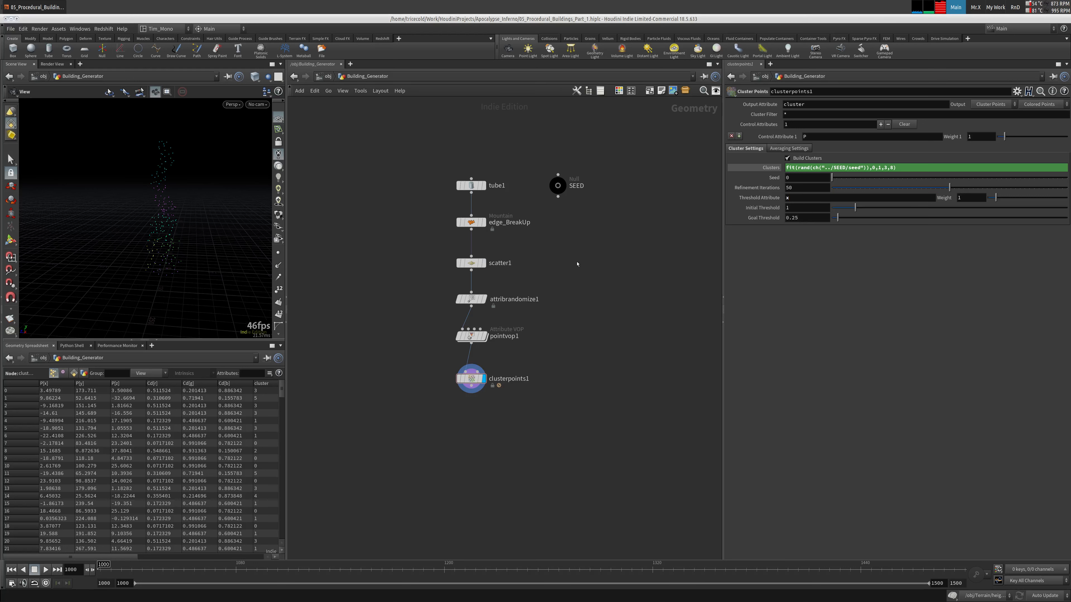
pyautogui.moveTo(578, 264); pyautogui.dragTo(577, 261, button='middle')
pyautogui.click(975, 199)
pyautogui.press('Return')
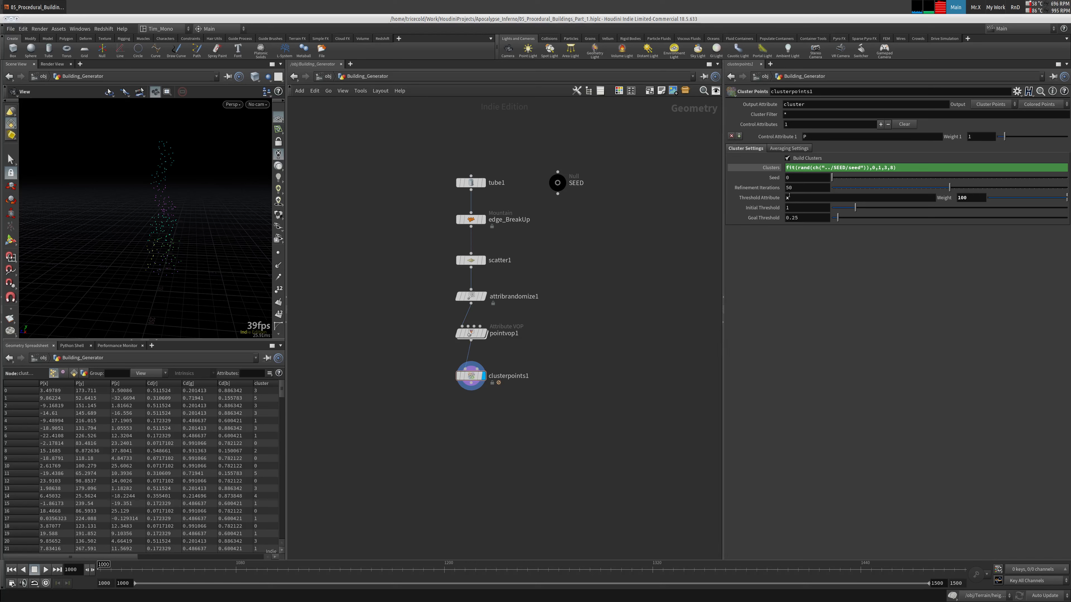
# Step: Sort the point spreadsheet by the x attribute and set the Cluster Points goal threshold to 1.8
pyautogui.moveTo(73, 559); pyautogui.dragTo(211, 559)
pyautogui.click(191, 384)
pyautogui.click(191, 384)
pyautogui.moveTo(188, 258); pyautogui.dragTo(149, 234)
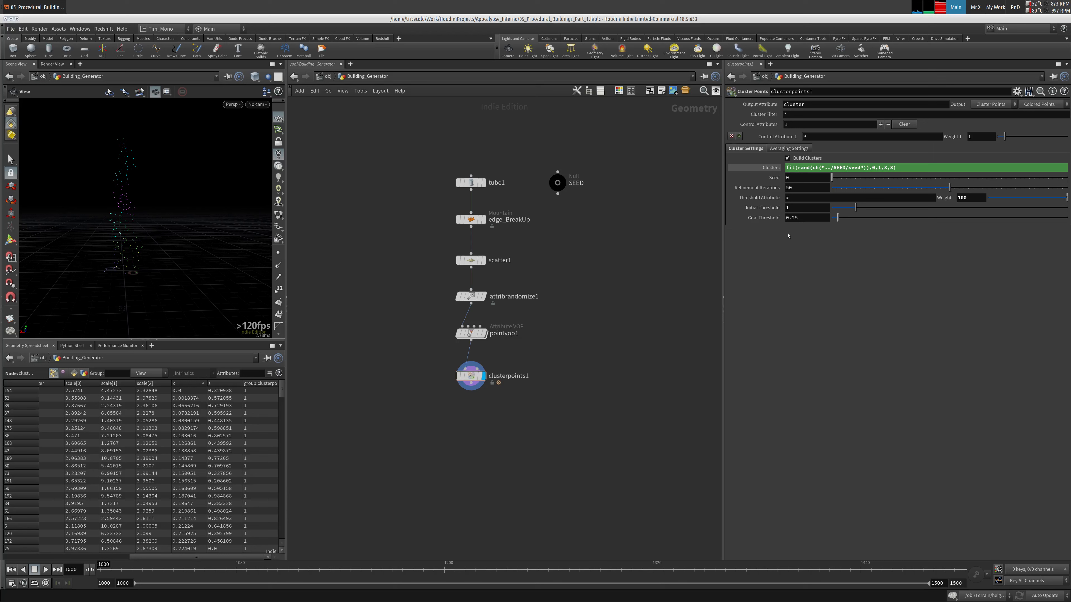
pyautogui.moveTo(838, 217); pyautogui.dragTo(873, 218)
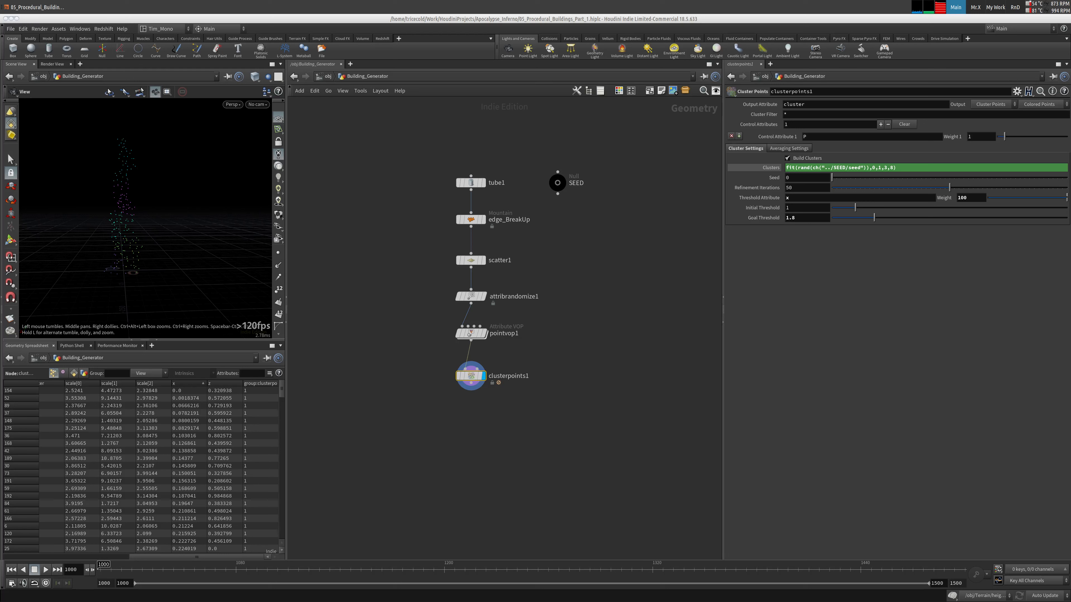
# Step: Try the SEED node's seed value at 0 and inspect the clustered points from another angle
pyautogui.click(558, 182)
pyautogui.moveTo(845, 105); pyautogui.dragTo(795, 116)
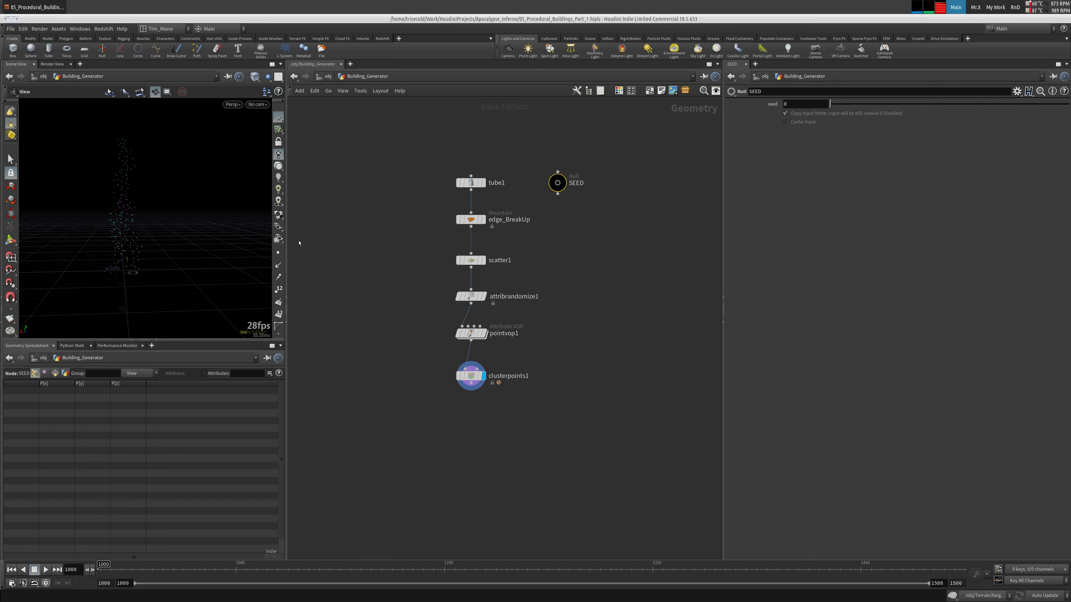
pyautogui.moveTo(118, 192); pyautogui.dragTo(172, 157)
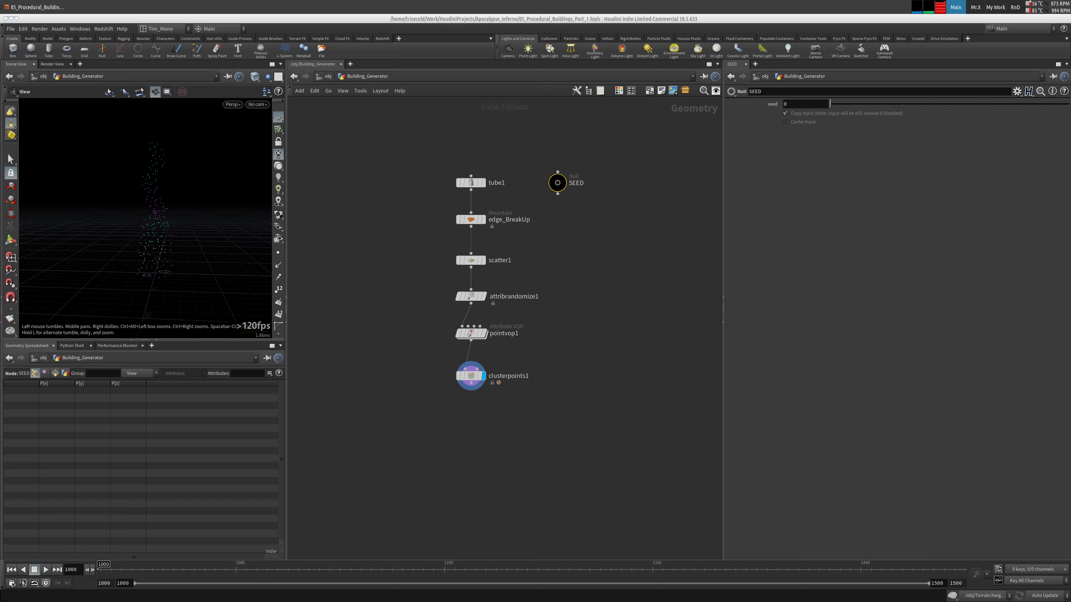
# Step: Move the timeline to frame 1035 and set the SEED node's seed to 3
pyautogui.moveTo(365, 279); pyautogui.dragTo(385, 276, button='middle')
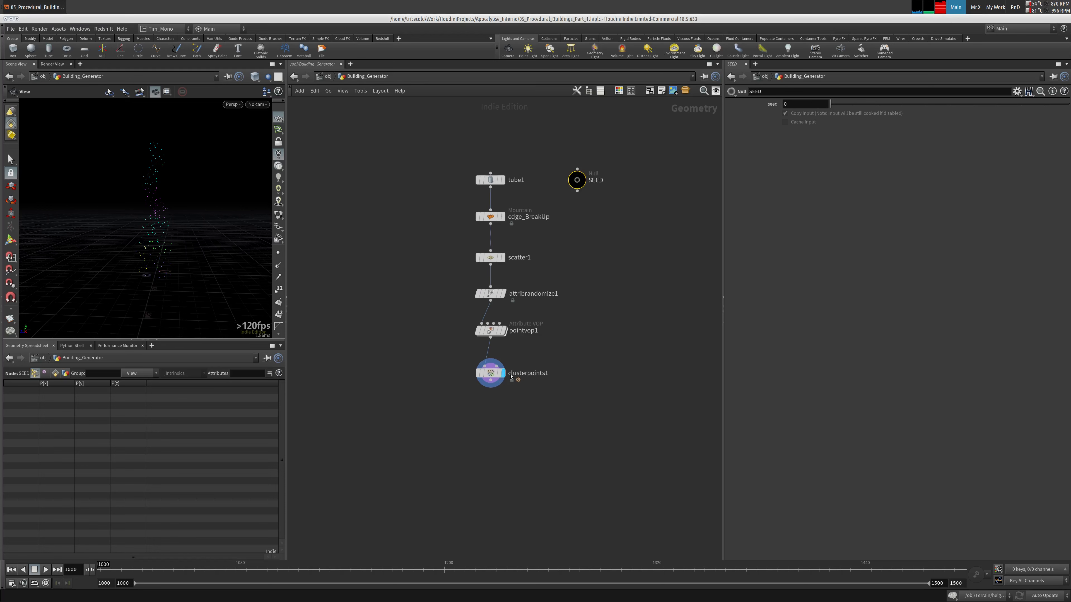
pyautogui.click(490, 373)
pyautogui.moveTo(208, 564); pyautogui.dragTo(157, 564)
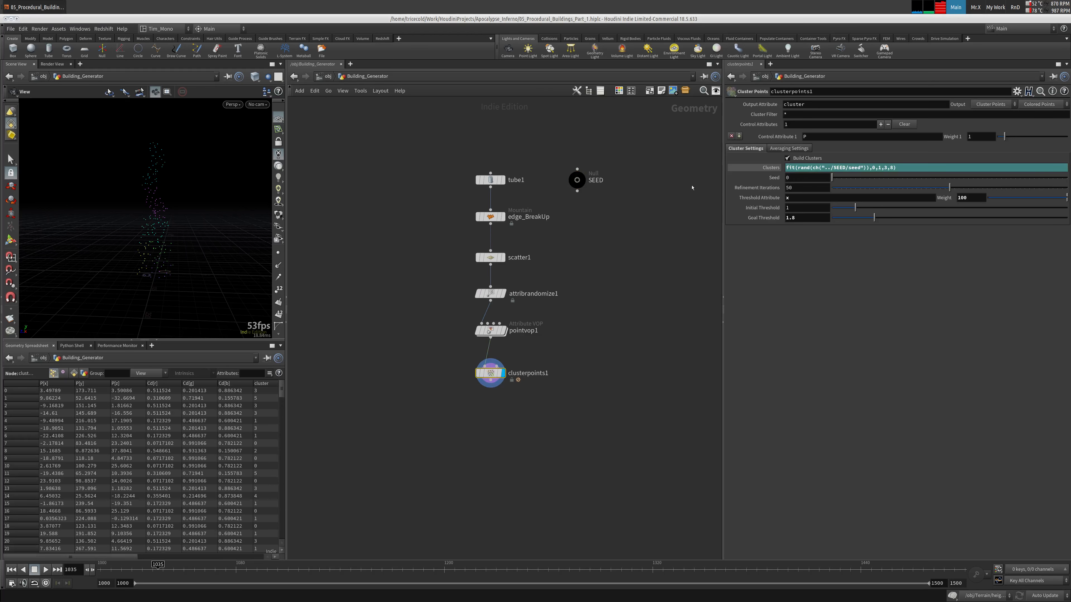
pyautogui.click(577, 180)
pyautogui.moveTo(829, 103); pyautogui.dragTo(901, 104)
pyautogui.moveTo(136, 227); pyautogui.dragTo(263, 211)
pyautogui.scroll(3, 365, 275)
pyautogui.scroll(-3, 418, 283)
# Step: Add a Box node in the empty area beside the scatter network
pyautogui.moveTo(377, 280); pyautogui.dragTo(490, 287, button='middle')
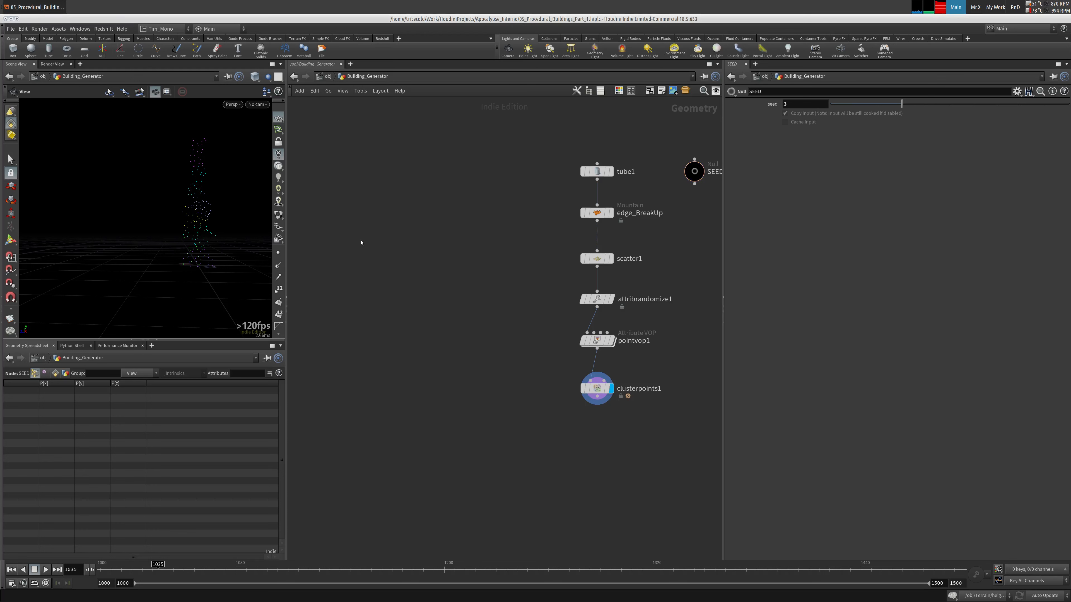
pyautogui.press('Tab')
pyautogui.write('bo')
pyautogui.click(440, 226)
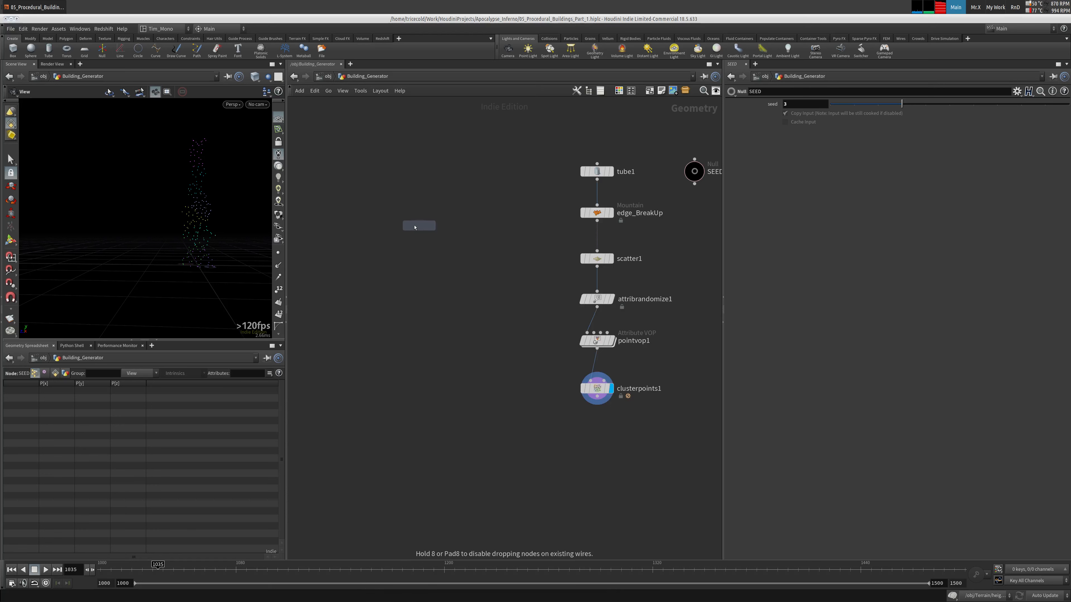
pyautogui.click(389, 212)
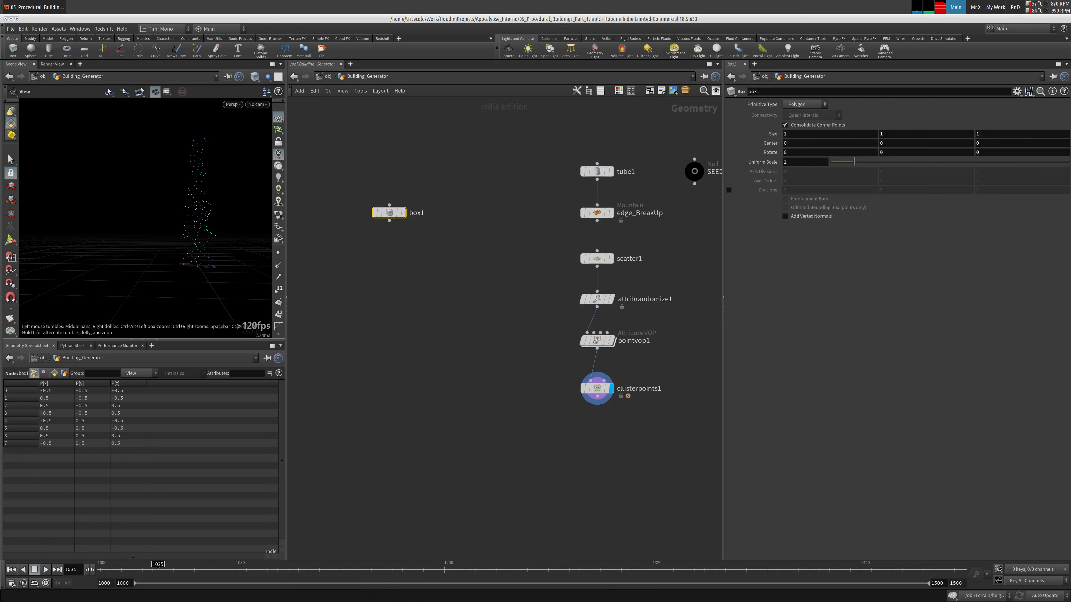
# Step: Set the box's uniform scale to 10 and its primitive type to Polygon Mesh
pyautogui.click(807, 161)
pyautogui.write('0')
pyautogui.press('Tab')
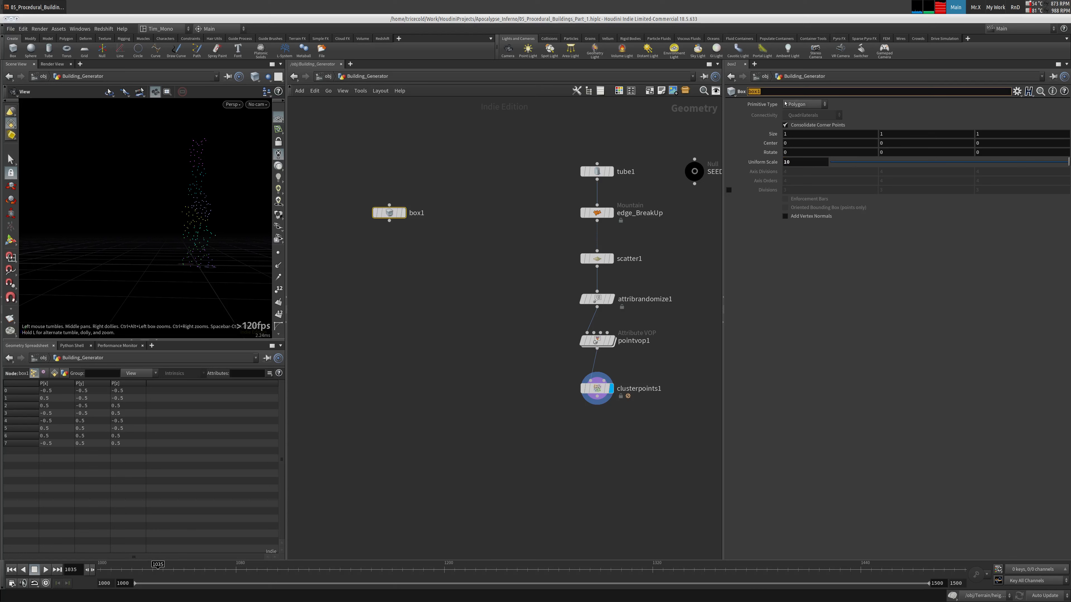
pyautogui.click(804, 105)
pyautogui.click(803, 122)
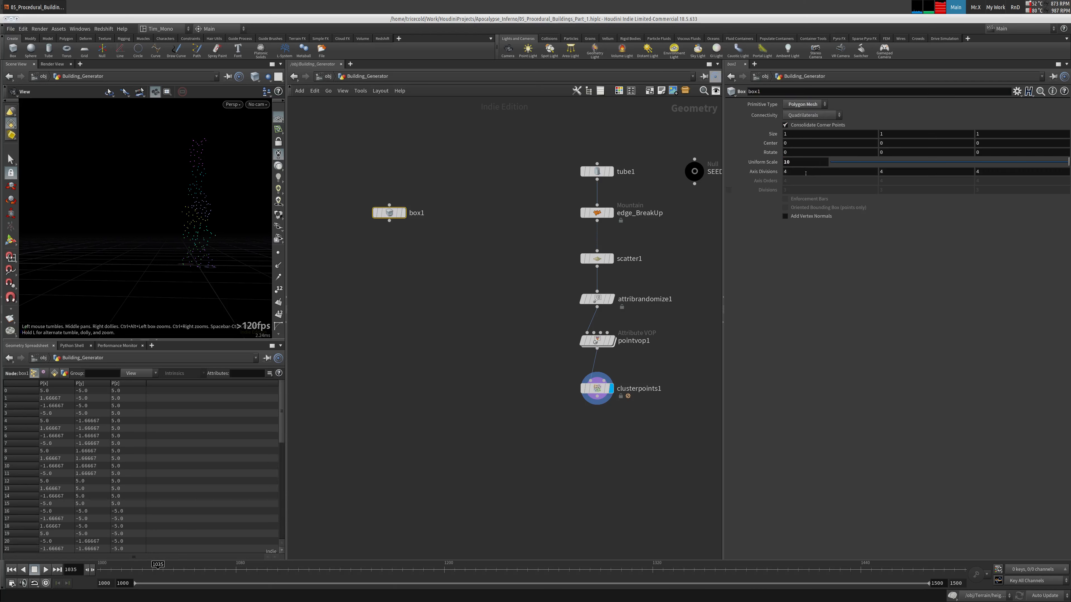
# Step: Add a Normal node below the box and connect the box to it
pyautogui.moveTo(361, 218)
pyautogui.press('Tab')
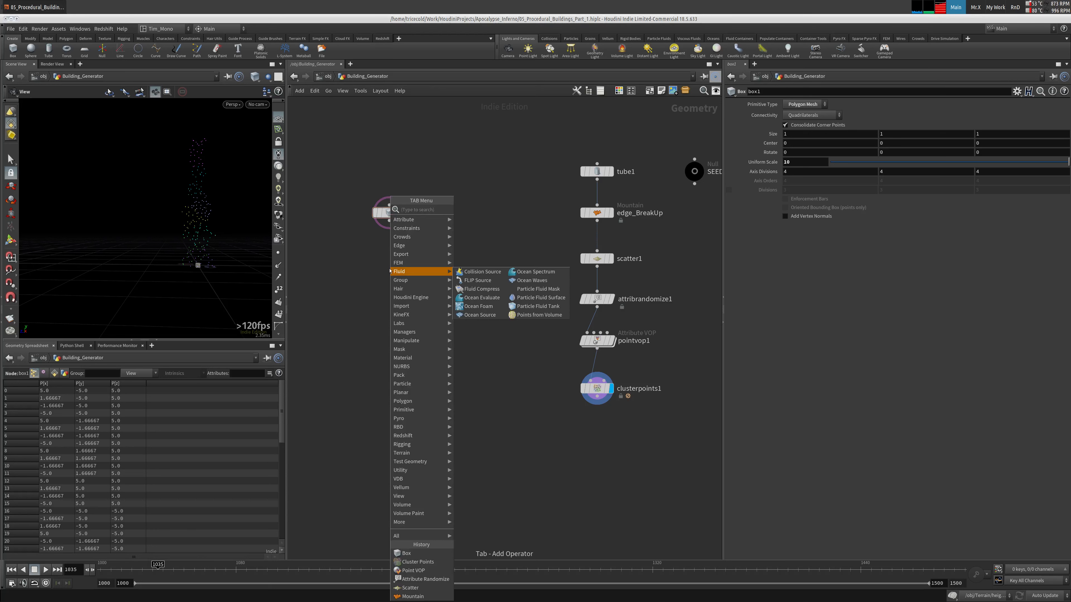
pyautogui.write('no')
pyautogui.press('Return')
pyautogui.click(394, 255)
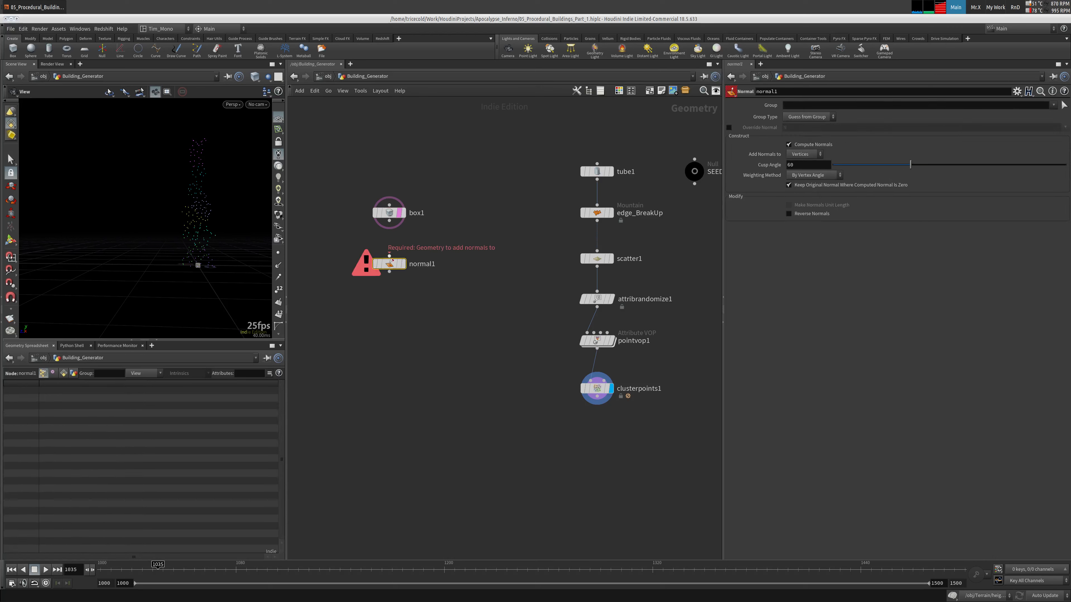
# Step: Display the Normal node's result and set its cusp angle to 10
pyautogui.click(403, 264)
pyautogui.doubleClick(799, 167)
pyautogui.write('10')
pyautogui.press('Return')
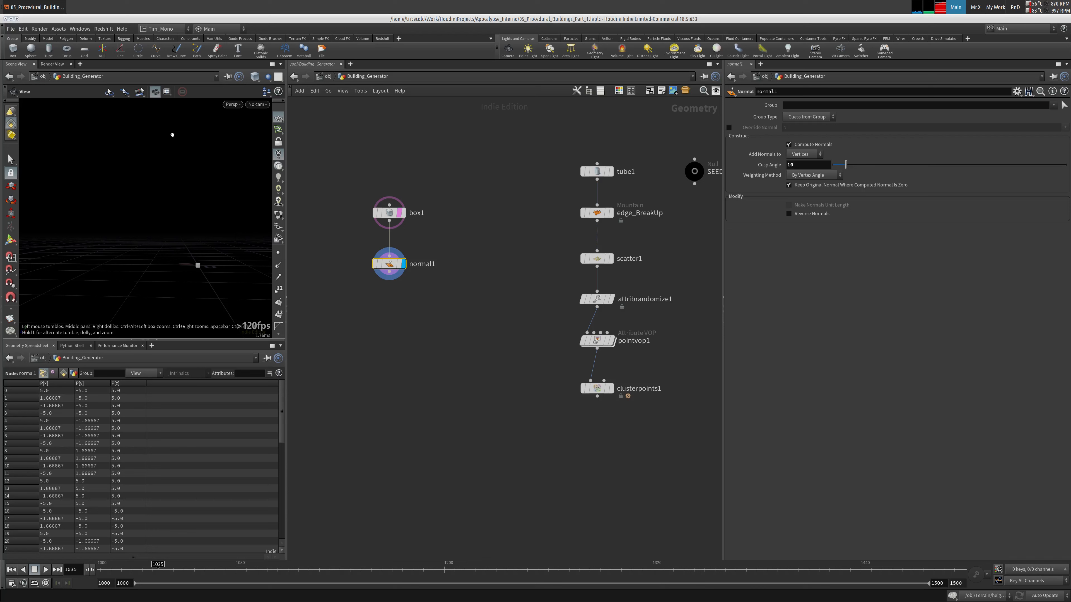
# Step: Shift the box and its Normal node together away from the scatter network and frame the box in the viewport
pyautogui.moveTo(456, 193); pyautogui.dragTo(336, 298)
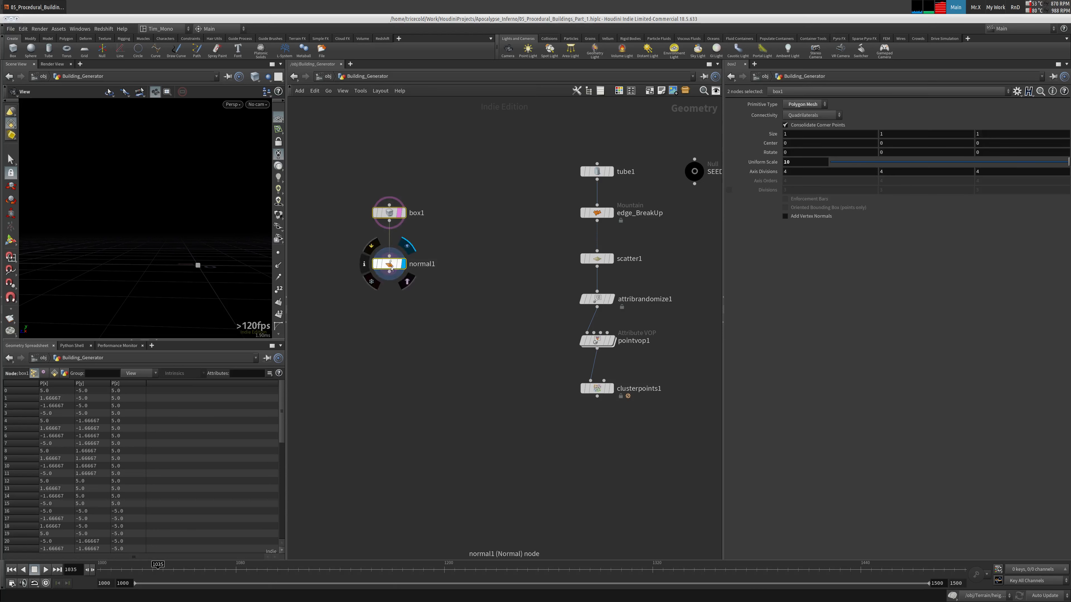
pyautogui.moveTo(389, 265); pyautogui.dragTo(352, 265)
pyautogui.click(358, 265)
pyautogui.press('g')
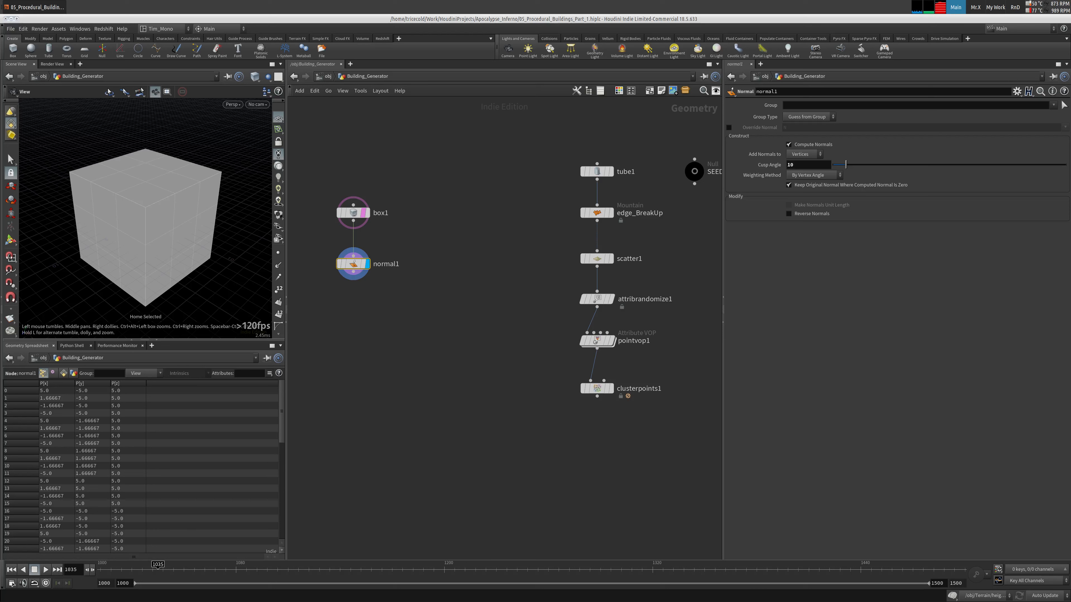
# Step: Disable Keep Original Normal Where Computed Normal Is Zero on normal1 and show the box as wireframe
pyautogui.click(854, 186)
pyautogui.moveTo(112, 243); pyautogui.dragTo(149, 217)
pyautogui.hotkey('shift', 'w')
pyautogui.hotkey('shift', 'w')
pyautogui.hotkey('shift', 'w')
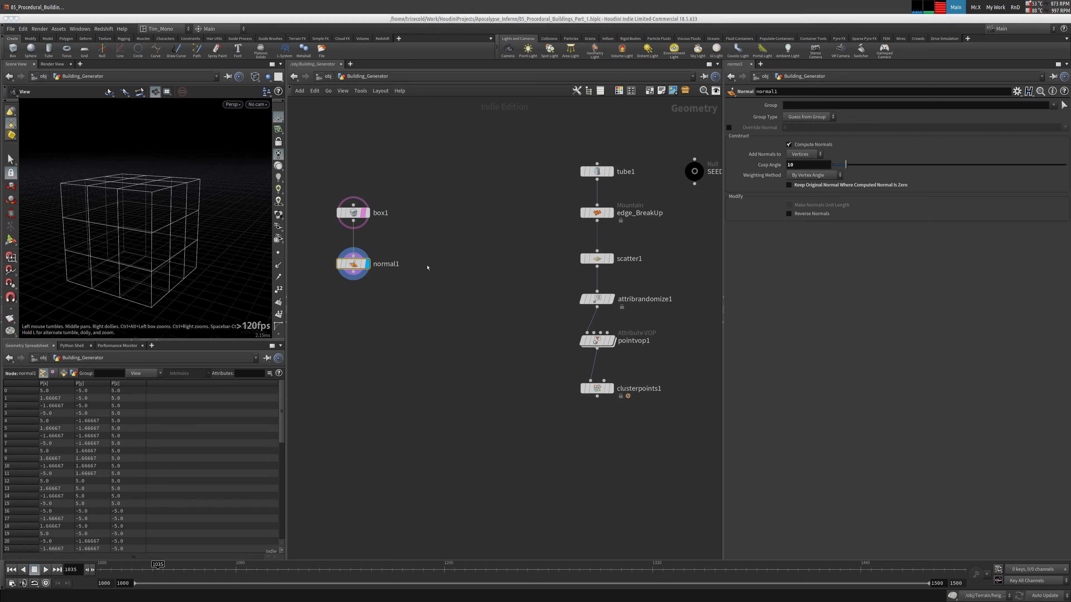
# Step: Add a second Tube node beside normal1 with primitive type Polygon and End Caps enabled
pyautogui.press('Tab')
pyautogui.moveTo(460, 237)
pyautogui.click(508, 209)
pyautogui.click(432, 267)
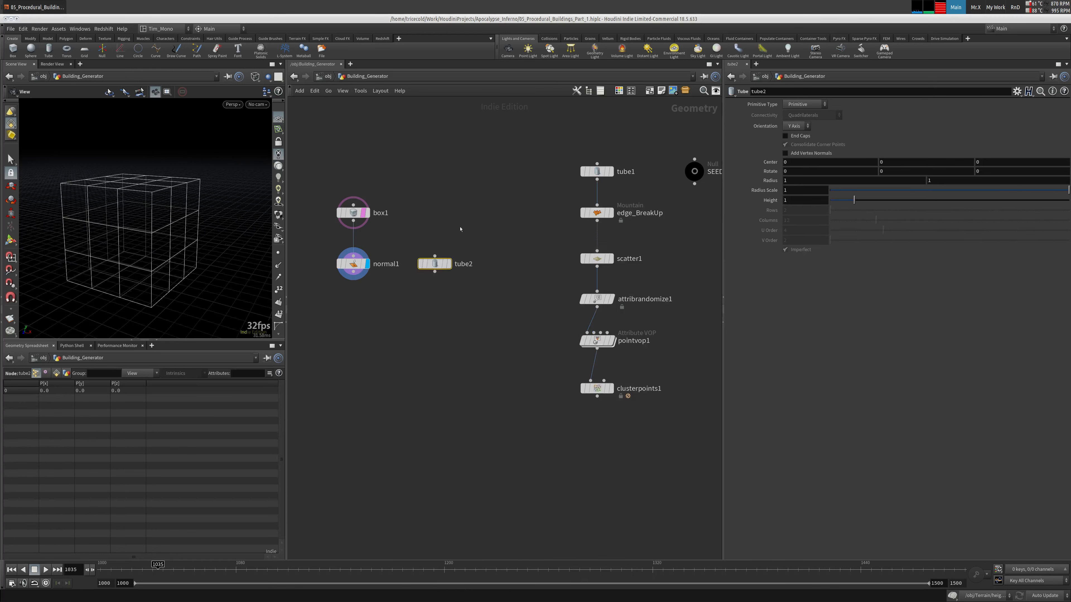
pyautogui.click(805, 105)
pyautogui.click(799, 115)
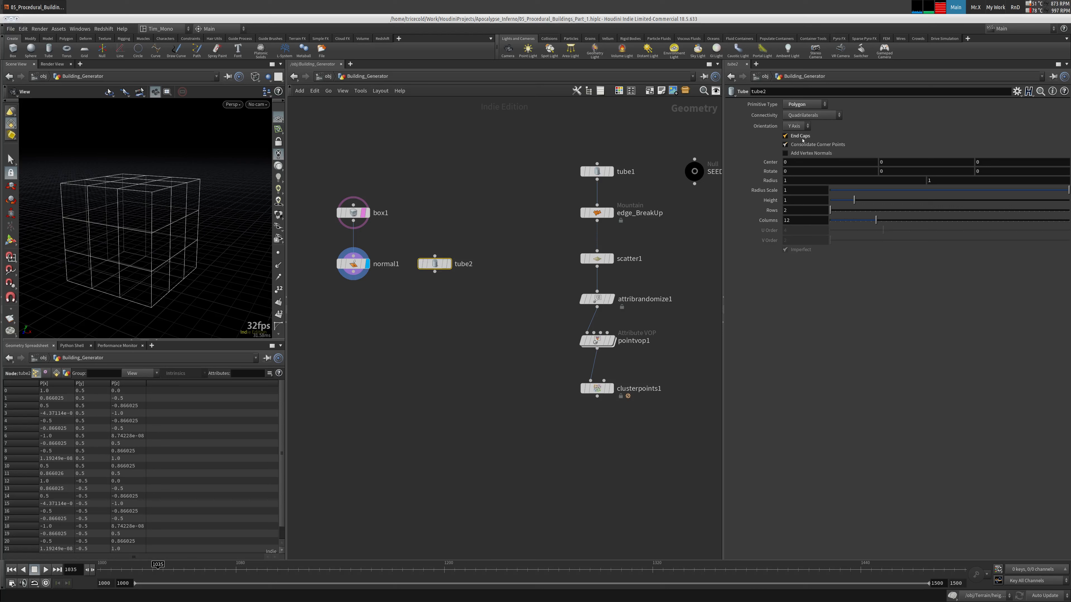
# Step: Display tube2, wire box1 into its input so it fits the box, and return the viewport to shaded mode
pyautogui.click(449, 263)
pyautogui.click(353, 220)
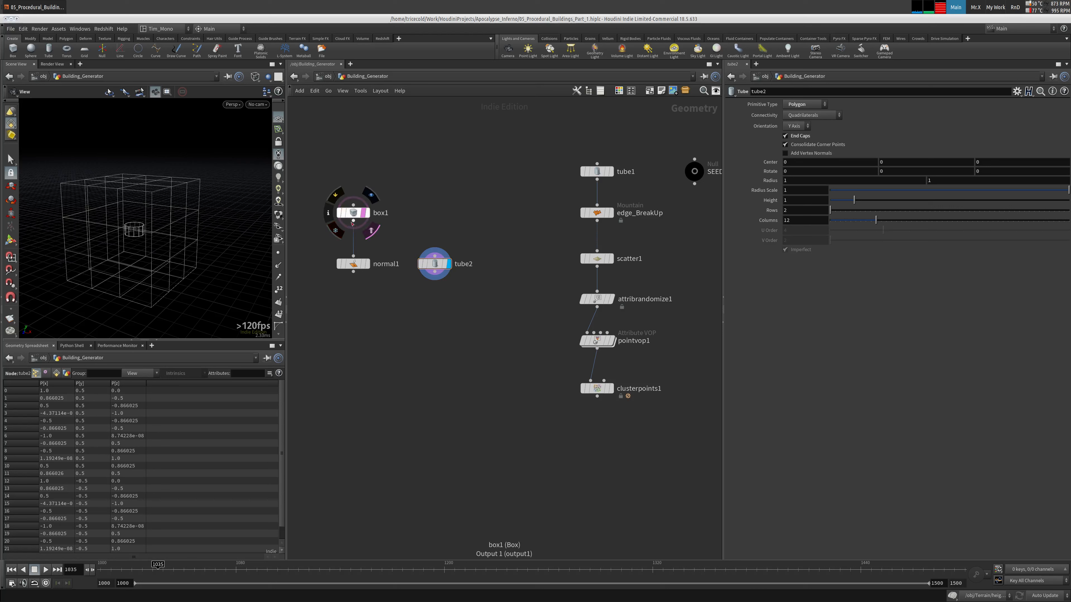
pyautogui.click(435, 249)
pyautogui.press('w')
pyautogui.press('w')
pyautogui.click(278, 166)
pyautogui.press('w')
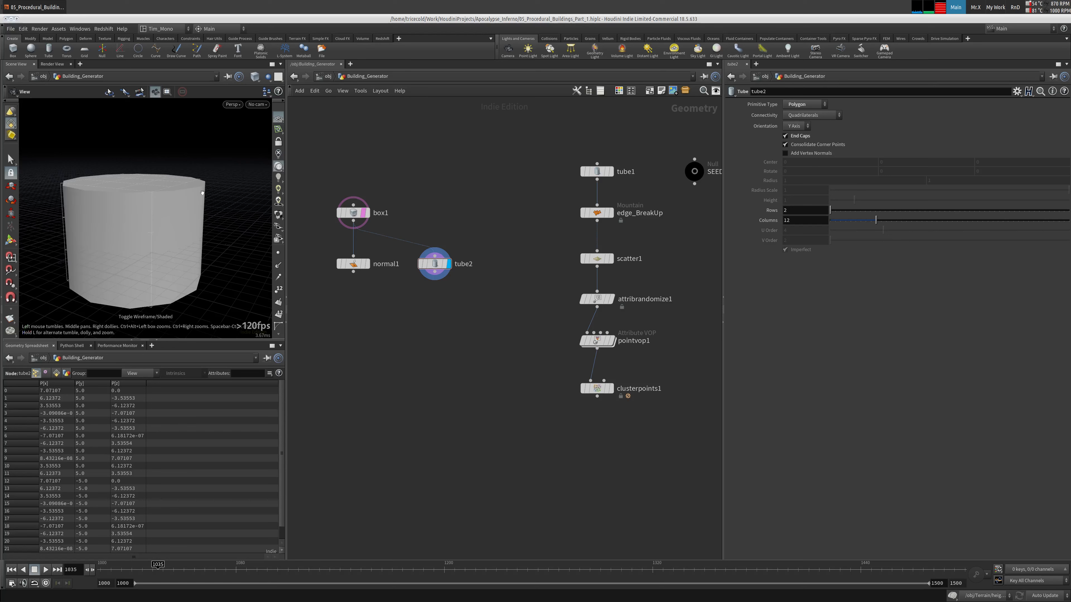
pyautogui.moveTo(204, 193)
pyautogui.mouseDown()
pyautogui.moveTo(206, 246)
pyautogui.moveTo(210, 198)
pyautogui.moveTo(261, 218)
pyautogui.mouseUp()
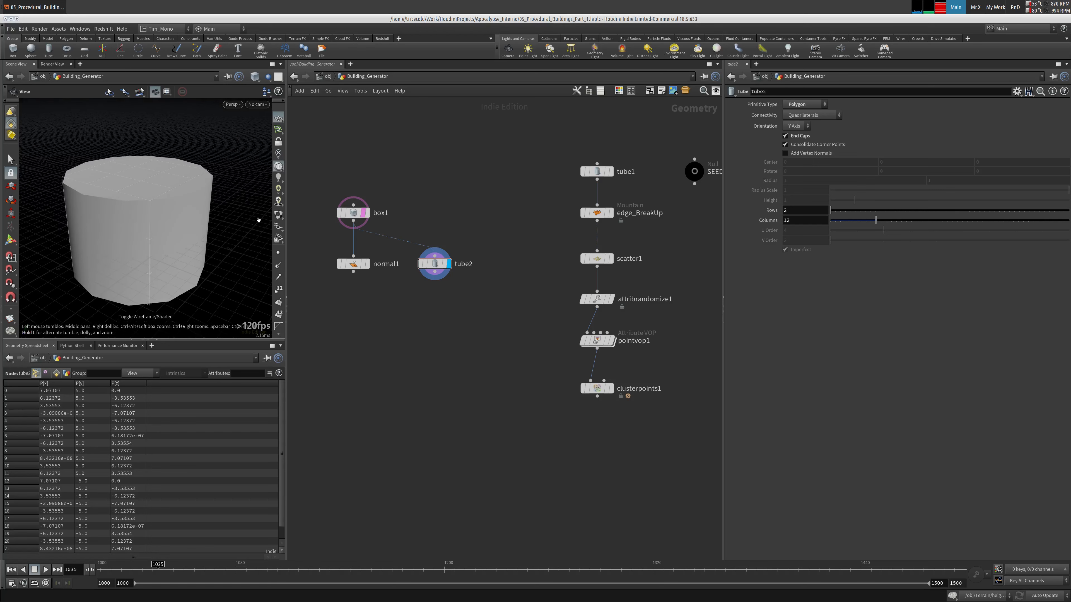
# Step: Set tube2 to 4 rows and 6 columns and check its hexagonal shape
pyautogui.write('4')
pyautogui.press('Tab')
pyautogui.press('Tab')
pyautogui.moveTo(469, 239); pyautogui.dragTo(459, 234, button='middle')
pyautogui.scroll(-1, 459, 235)
pyautogui.moveTo(142, 190)
pyautogui.mouseDown()
pyautogui.moveTo(144, 233)
pyautogui.moveTo(159, 201)
pyautogui.mouseUp()
pyautogui.press('w')
pyautogui.press('w')
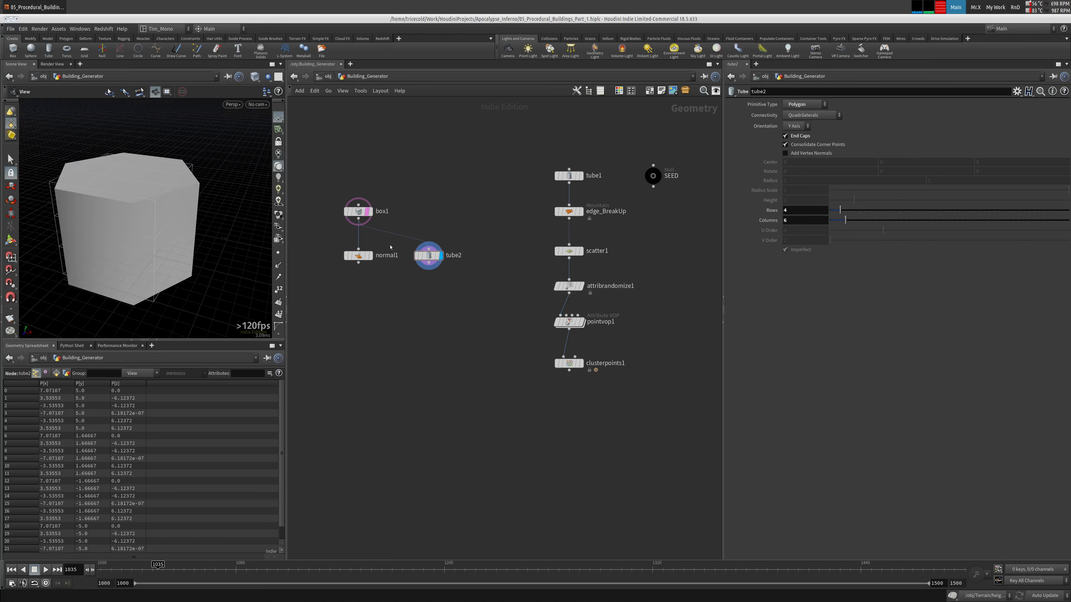
# Step: Copy normal1 below tube2, connect and display the copy, and align normal1 level with it
pyautogui.click(359, 255)
pyautogui.hotkey('ctrl', 'c')
pyautogui.hotkey('ctrl', 'v')
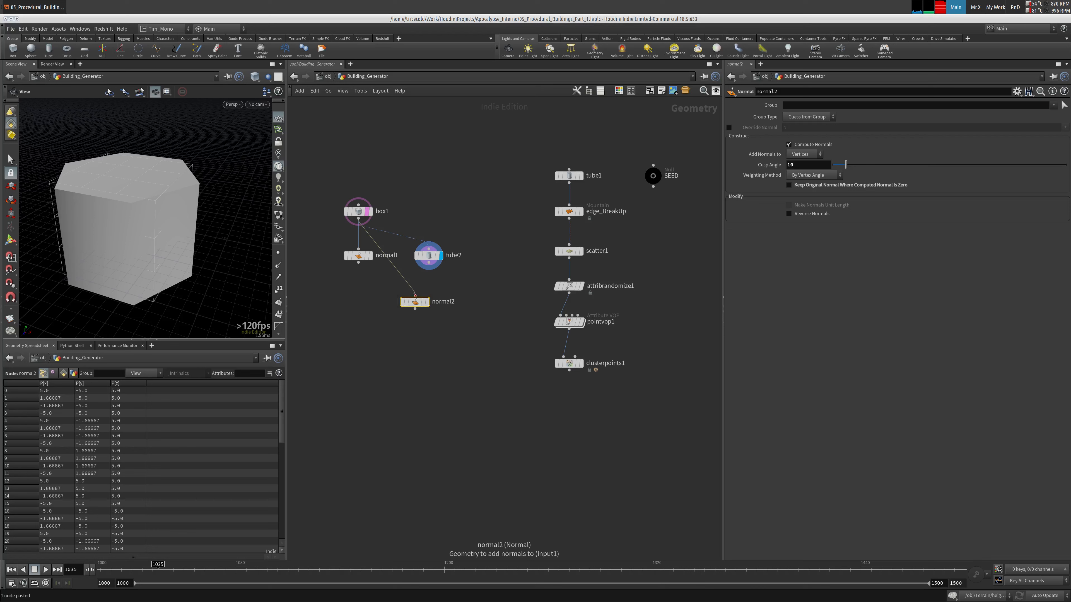
pyautogui.moveTo(415, 301); pyautogui.dragTo(428, 291)
pyautogui.moveTo(358, 256); pyautogui.dragTo(358, 286)
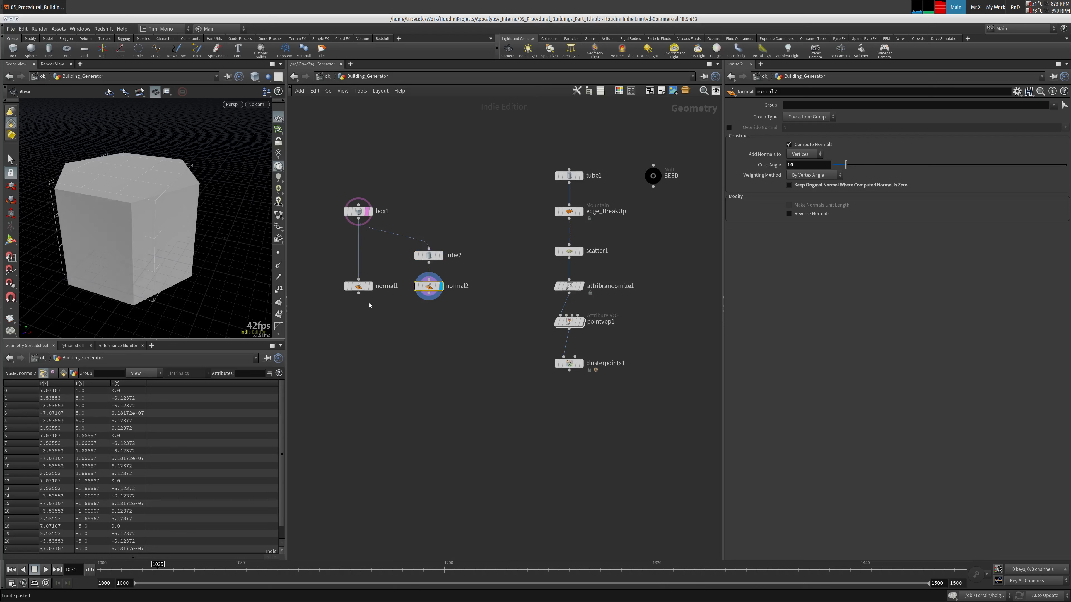
# Step: Duplicate tube2 and place the copy beside it, fed by box1
pyautogui.scroll(-3, 337, 307)
pyautogui.moveTo(337, 309); pyautogui.dragTo(438, 317, button='middle')
pyautogui.moveTo(436, 201); pyautogui.dragTo(399, 295)
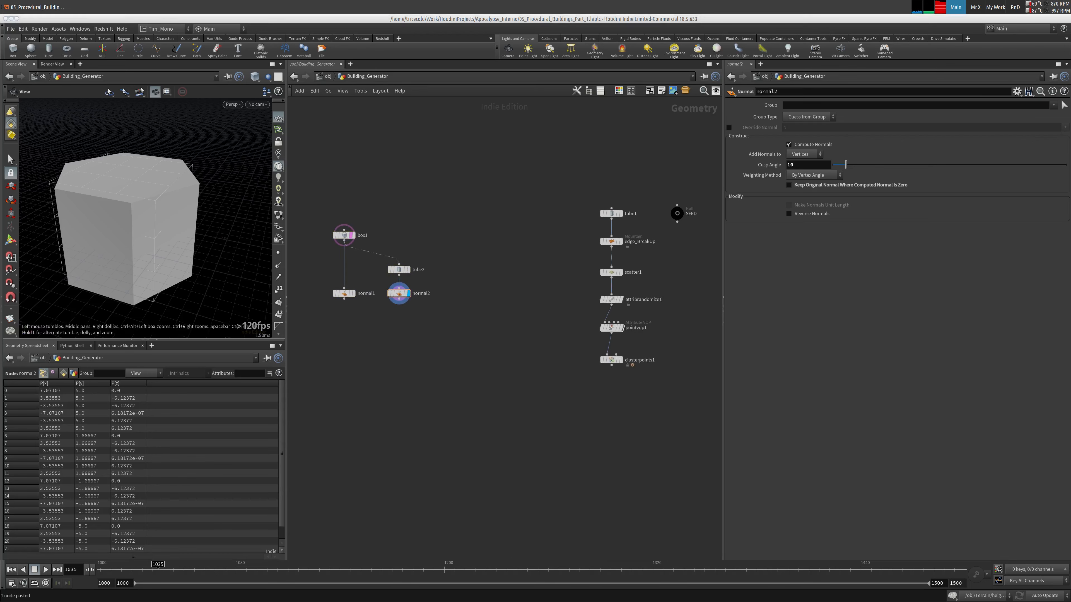
pyautogui.click(400, 270)
pyautogui.hotkey('ctrl', 'c')
pyautogui.hotkey('ctrl', 'v')
pyautogui.moveTo(468, 273); pyautogui.dragTo(454, 272)
# Step: Set tube3's columns to 48 and display the rounded tube
pyautogui.moveTo(805, 221); pyautogui.dragTo(681, 110)
pyautogui.write('48')
pyautogui.press('Return')
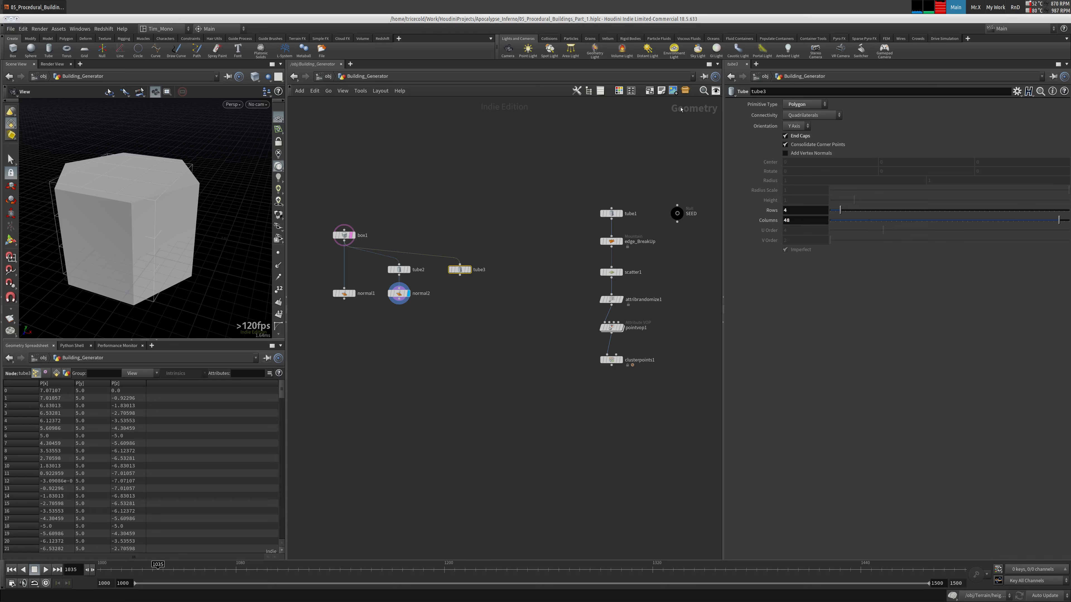
pyautogui.click(469, 270)
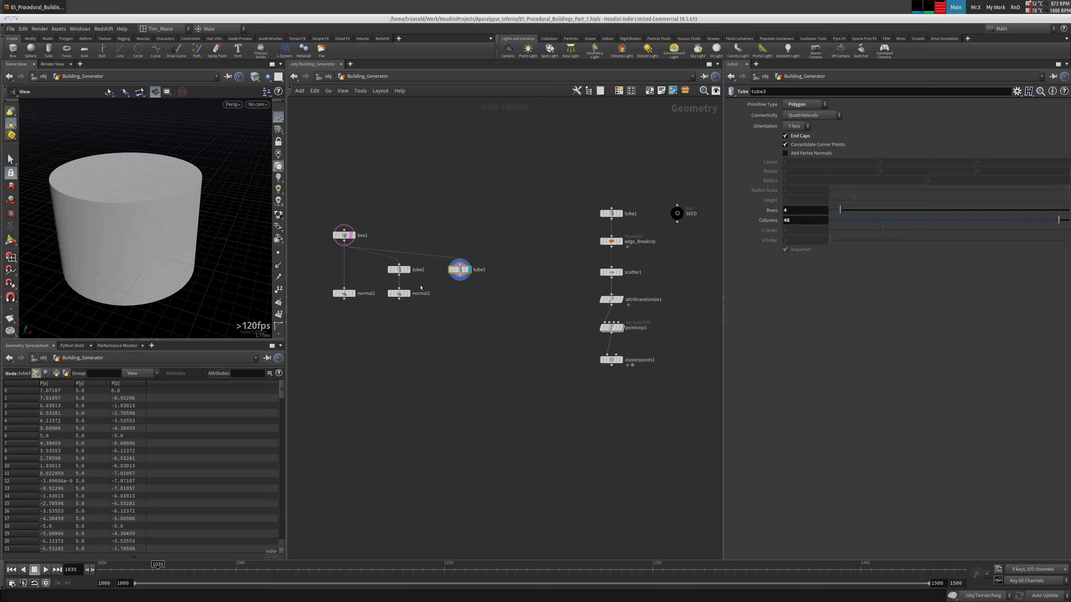
# Step: Copy normal2 below tube3 and connect tube3 to the copy
pyautogui.click(398, 293)
pyautogui.hotkey('ctrl', 'c')
pyautogui.hotkey('ctrl', 'v')
pyautogui.moveTo(444, 299); pyautogui.dragTo(460, 275)
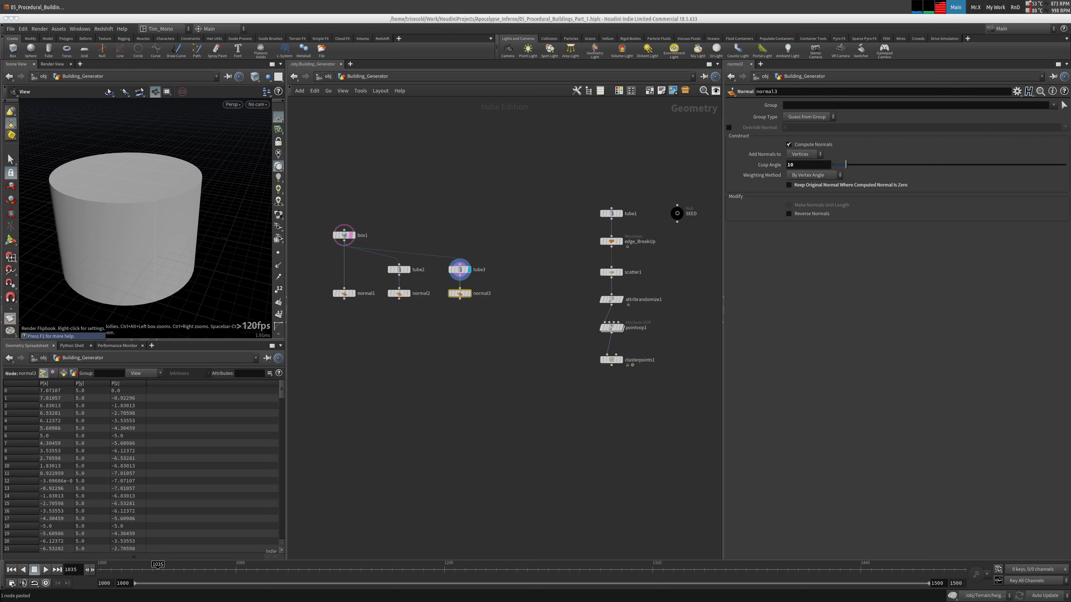
# Step: Add a Switch node below the three Normal nodes, wire normal1, normal2 and normal3 into it, and display it
pyautogui.press('Tab')
pyautogui.write('sw')
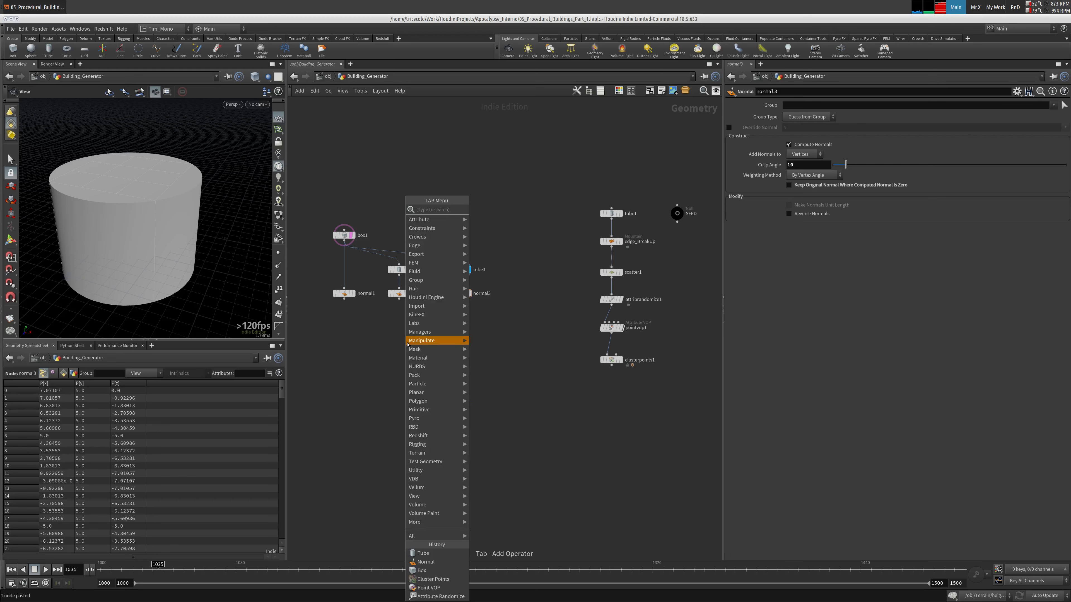
pyautogui.click(487, 218)
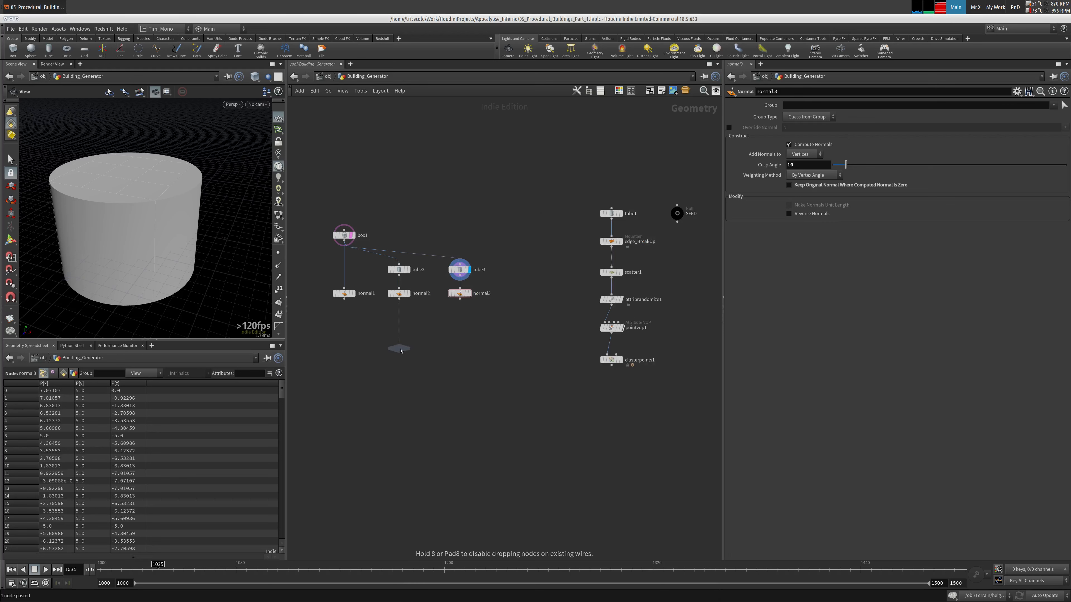
pyautogui.click(399, 346)
pyautogui.moveTo(398, 299); pyautogui.dragTo(398, 341)
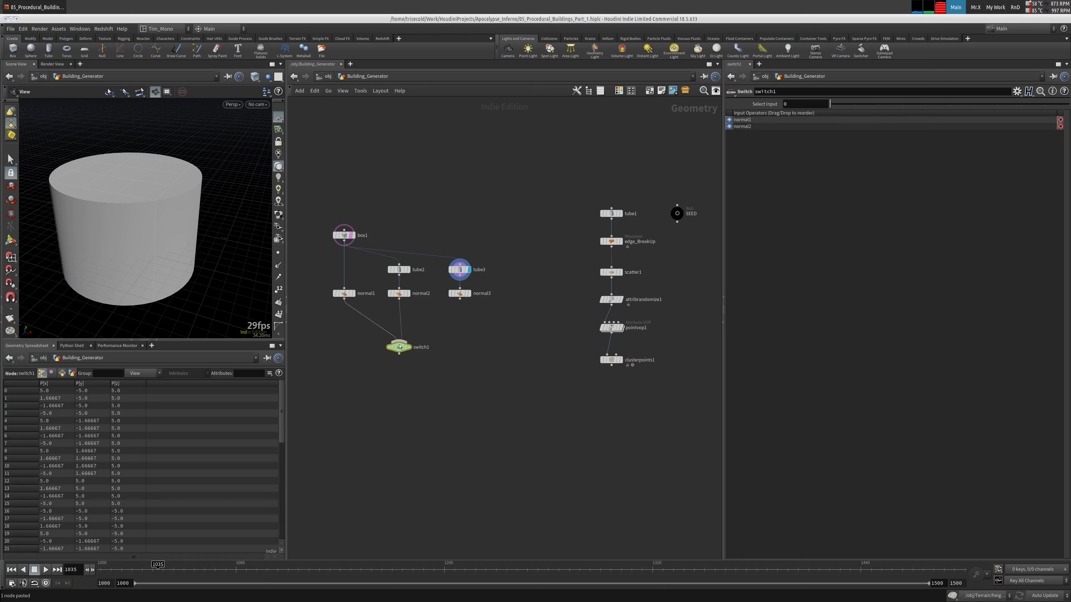
pyautogui.moveTo(448, 312); pyautogui.dragTo(403, 333)
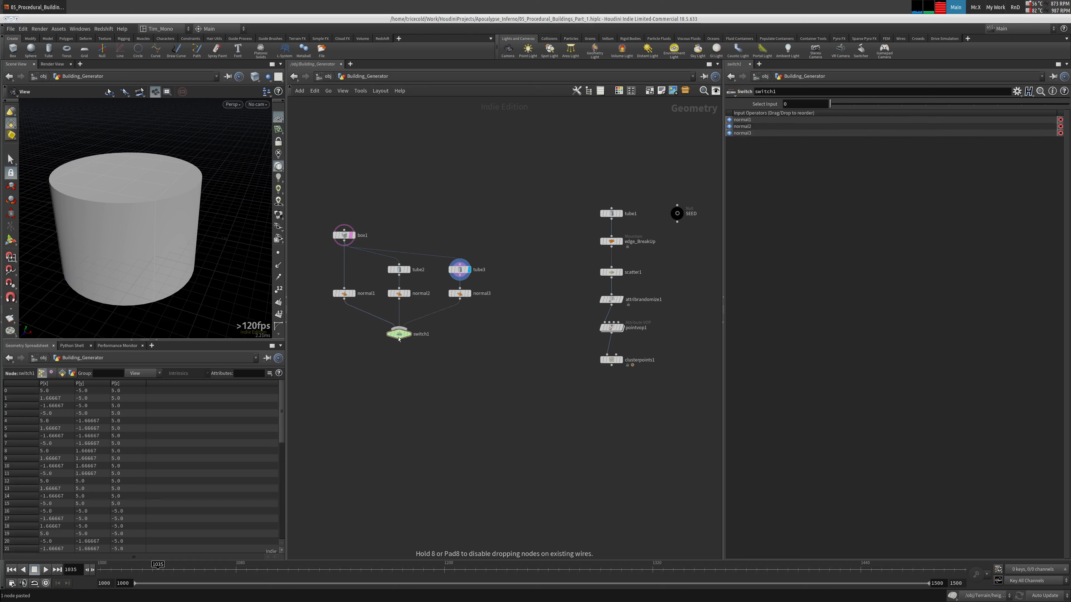
pyautogui.click(402, 337)
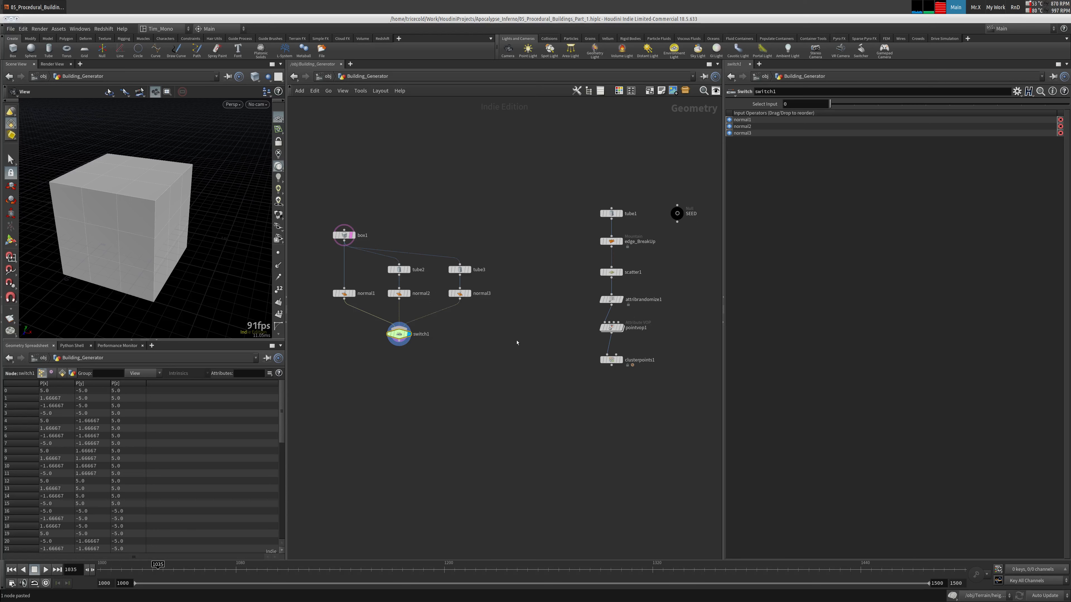
# Step: Move the whole group of box, tube, Normal and Switch nodes closer to the scatter network
pyautogui.moveTo(552, 355); pyautogui.dragTo(556, 349, button='middle')
pyautogui.moveTo(314, 169); pyautogui.dragTo(474, 340)
pyautogui.moveTo(406, 336); pyautogui.dragTo(432, 361)
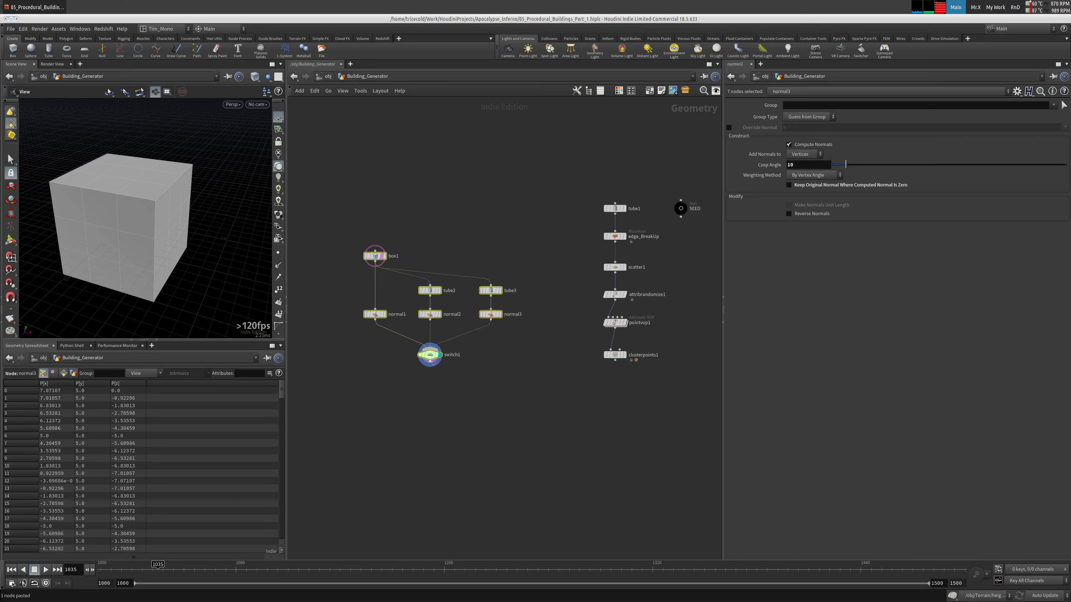
# Step: Display clusterpoints1 and examine its point attributes, including the cluster attribute, alongside those of box1
pyautogui.click(567, 378)
pyautogui.click(625, 355)
pyautogui.click(615, 355)
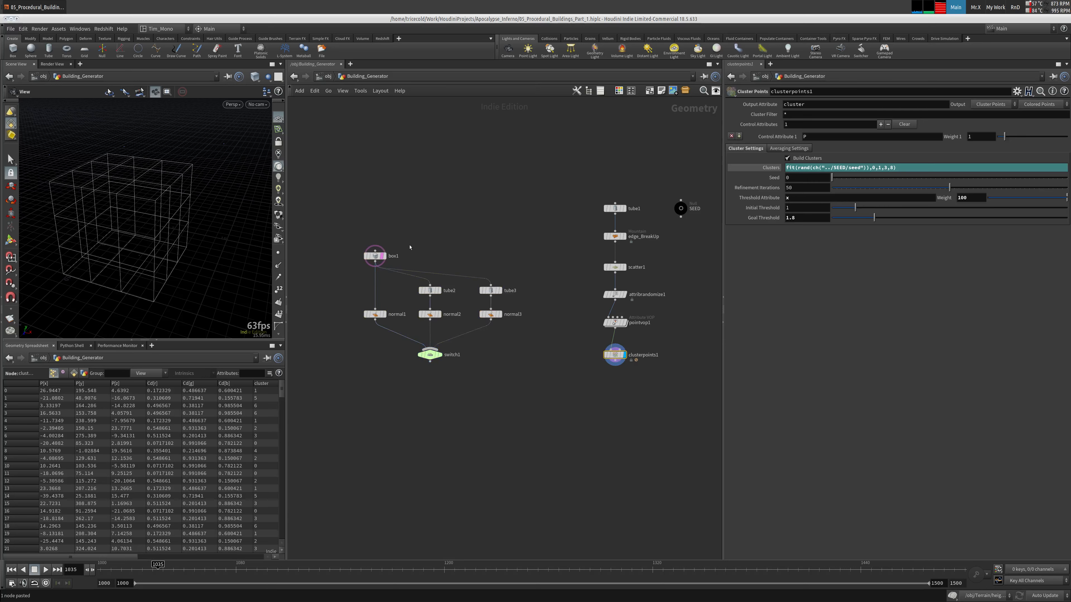
pyautogui.click(374, 256)
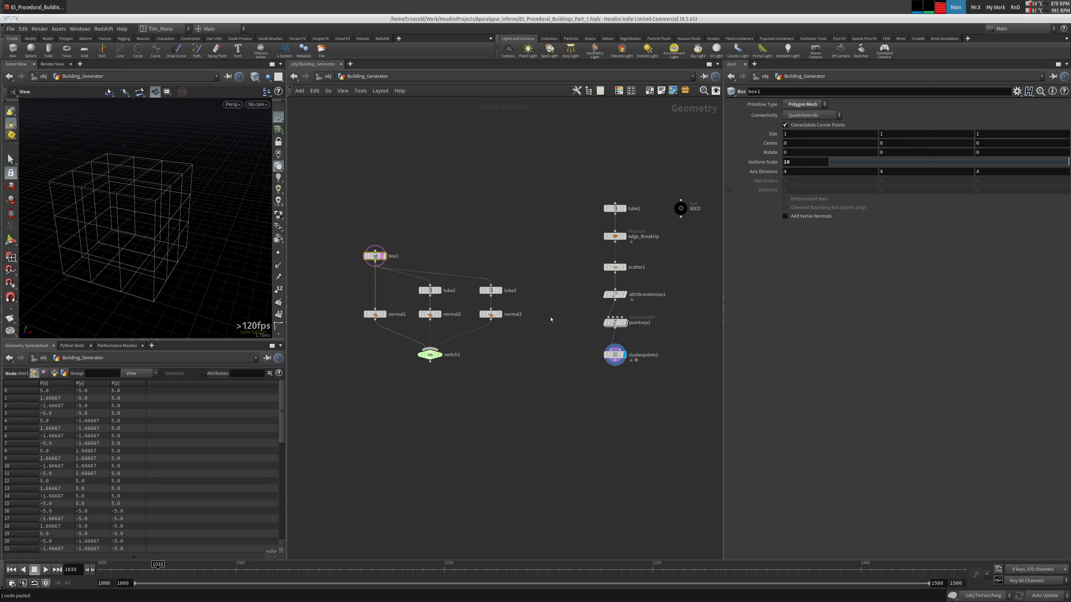
pyautogui.click(615, 355)
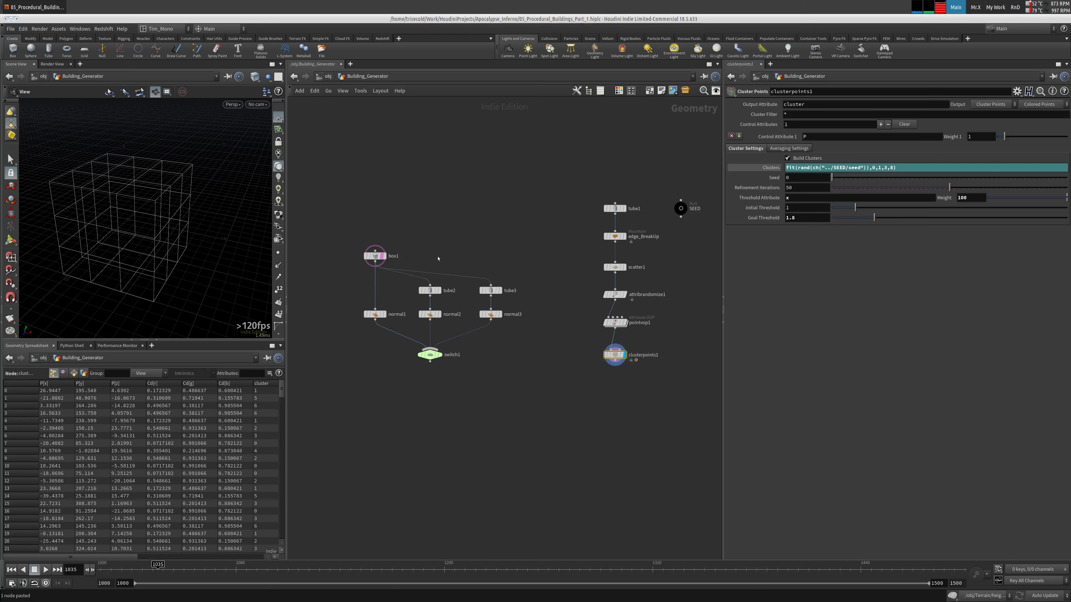
pyautogui.scroll(-2, 535, 310)
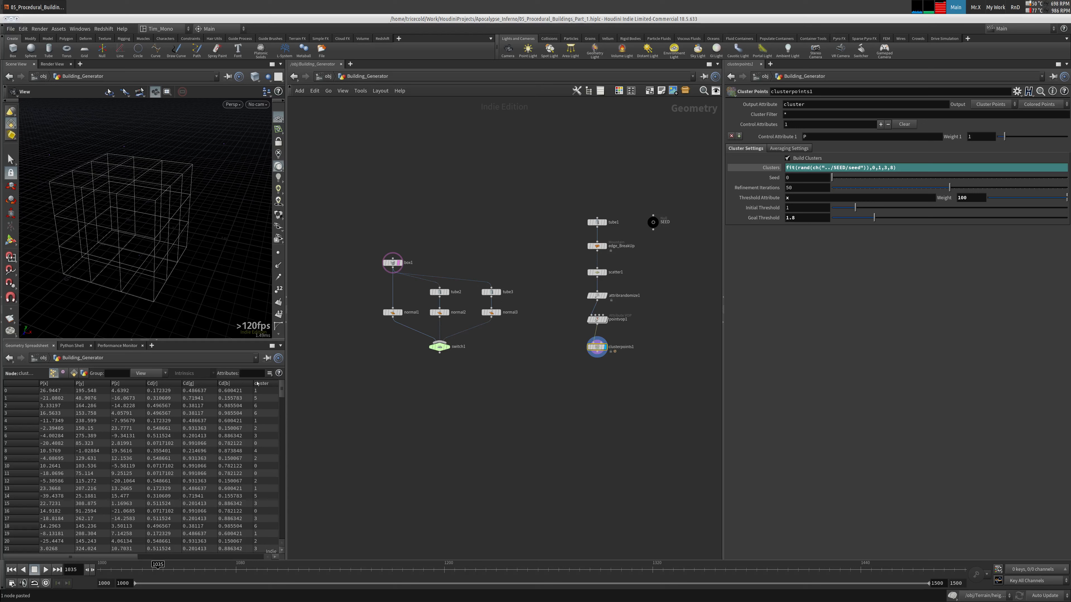
pyautogui.scroll(4, 549, 354)
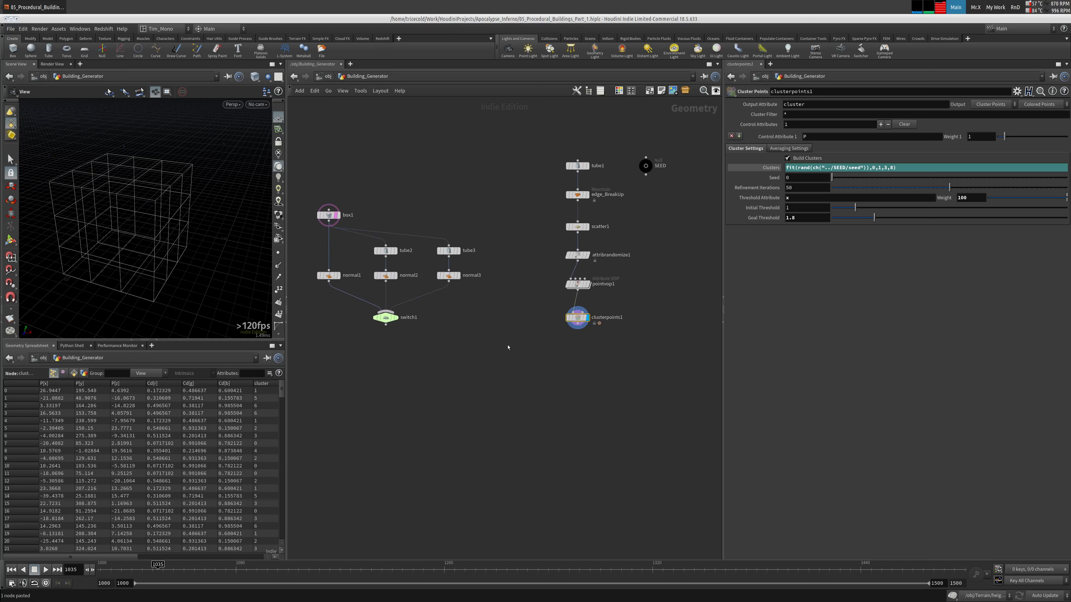
# Step: Add a For-Each Point loop below clusterpoints1, wire clusterpoints1 into foreach_begin1, and display foreach_begin1
pyautogui.press('Tab')
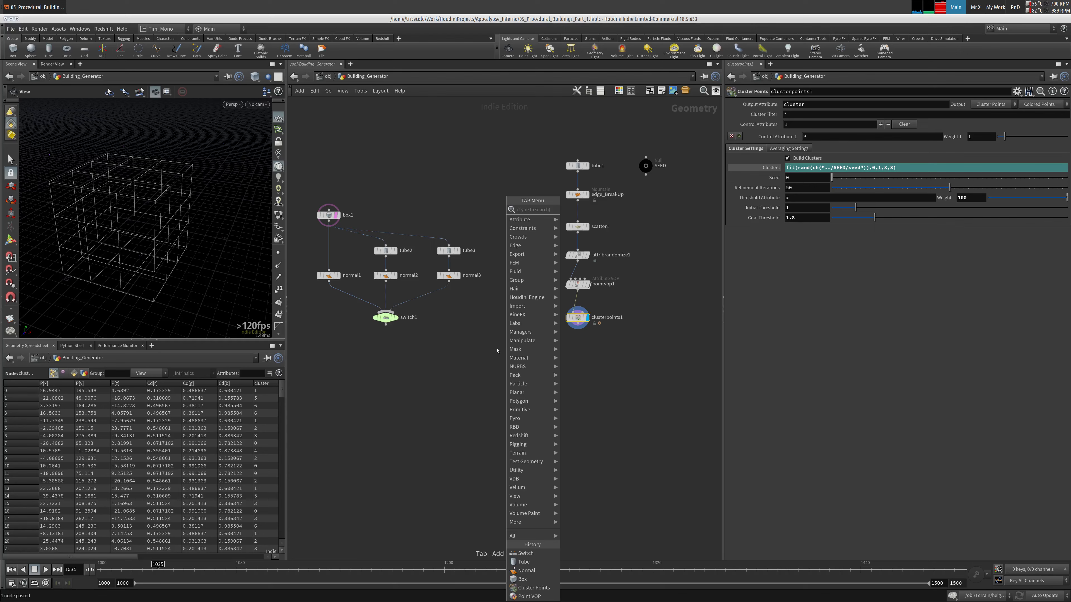
pyautogui.write('fore')
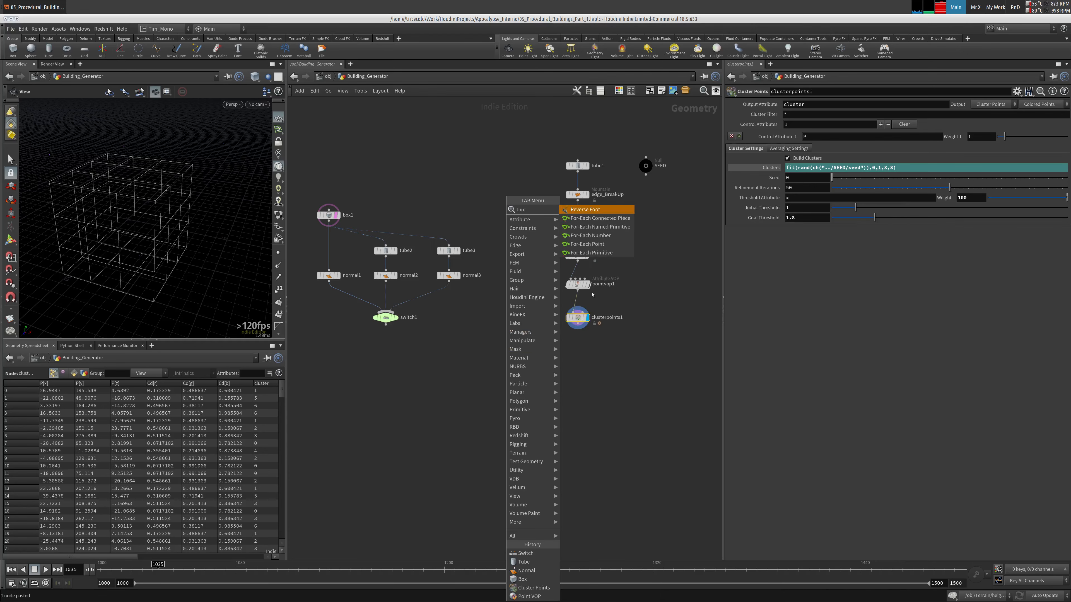
pyautogui.click(617, 248)
pyautogui.click(516, 382)
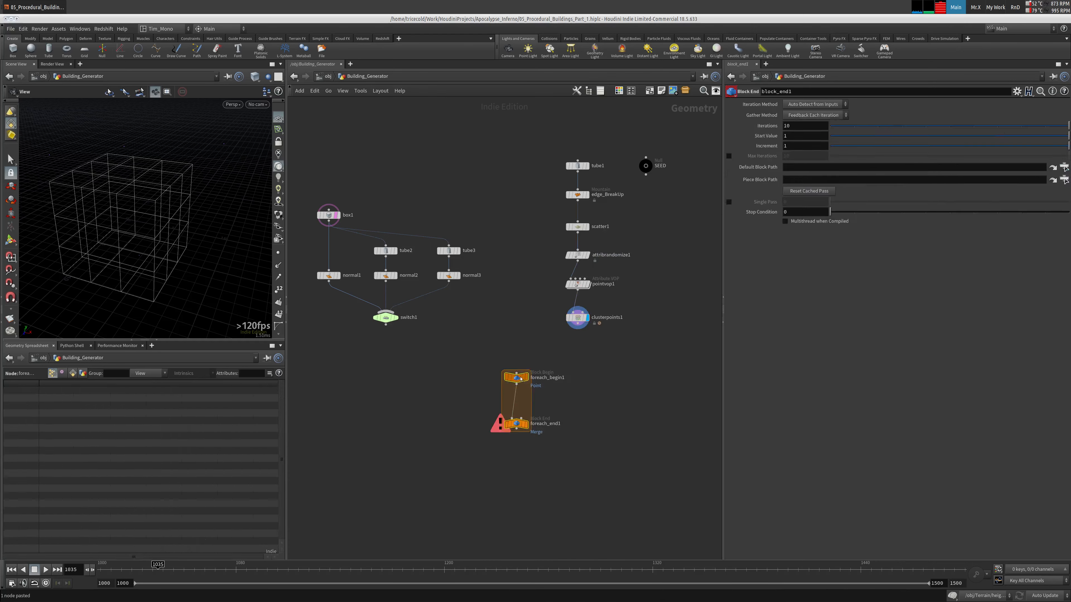
pyautogui.moveTo(517, 382); pyautogui.dragTo(577, 382)
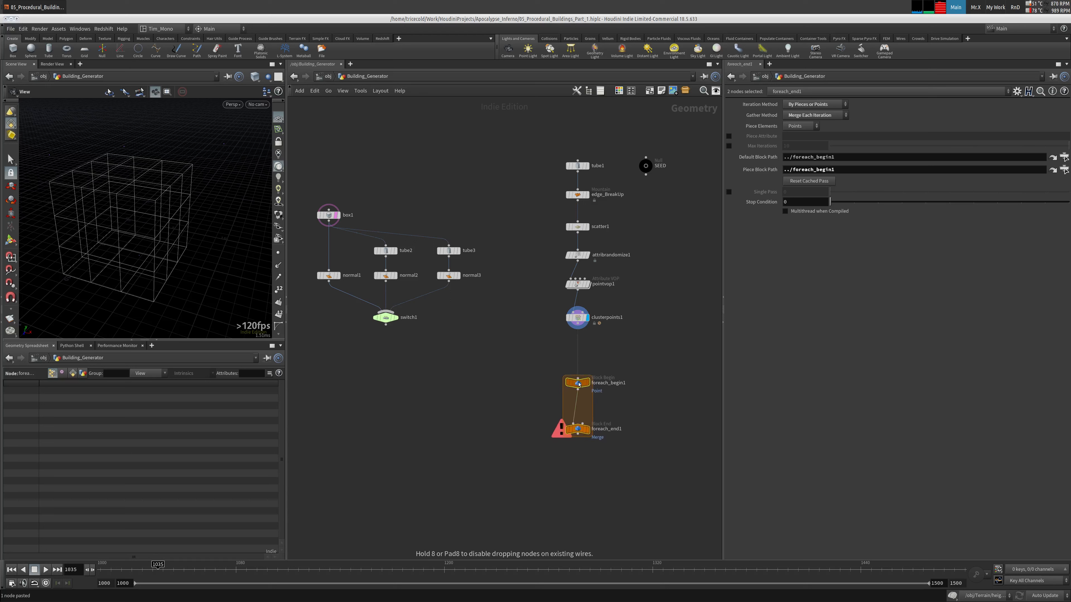
pyautogui.click(578, 341)
pyautogui.click(577, 378)
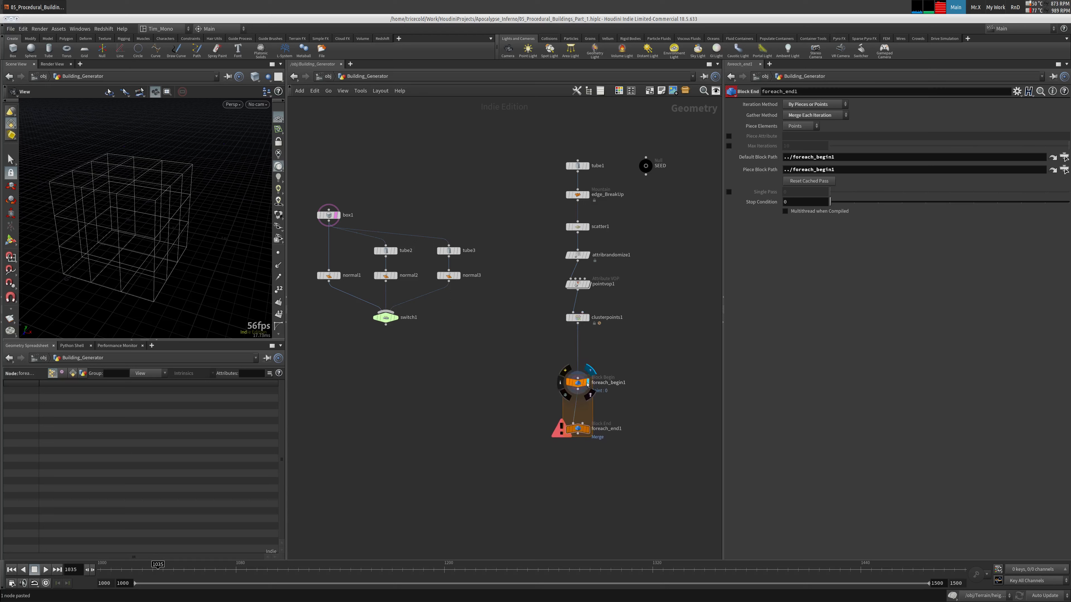
pyautogui.click(574, 385)
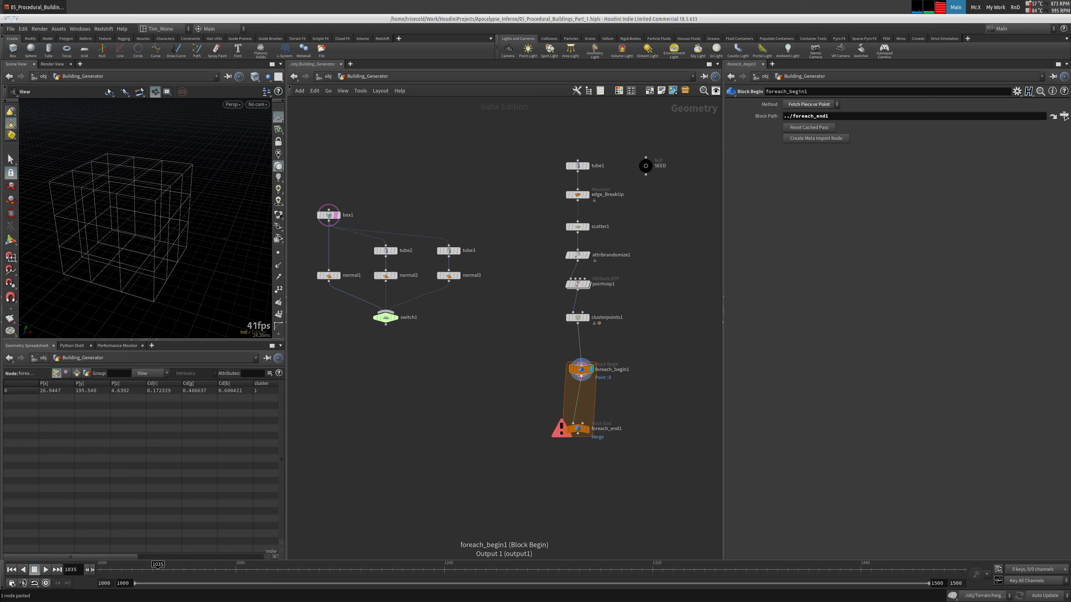
# Step: Insert a Null node between foreach_begin1 and foreach_end1 and rename it pointToCPY
pyautogui.press('Tab')
pyautogui.write('copy')
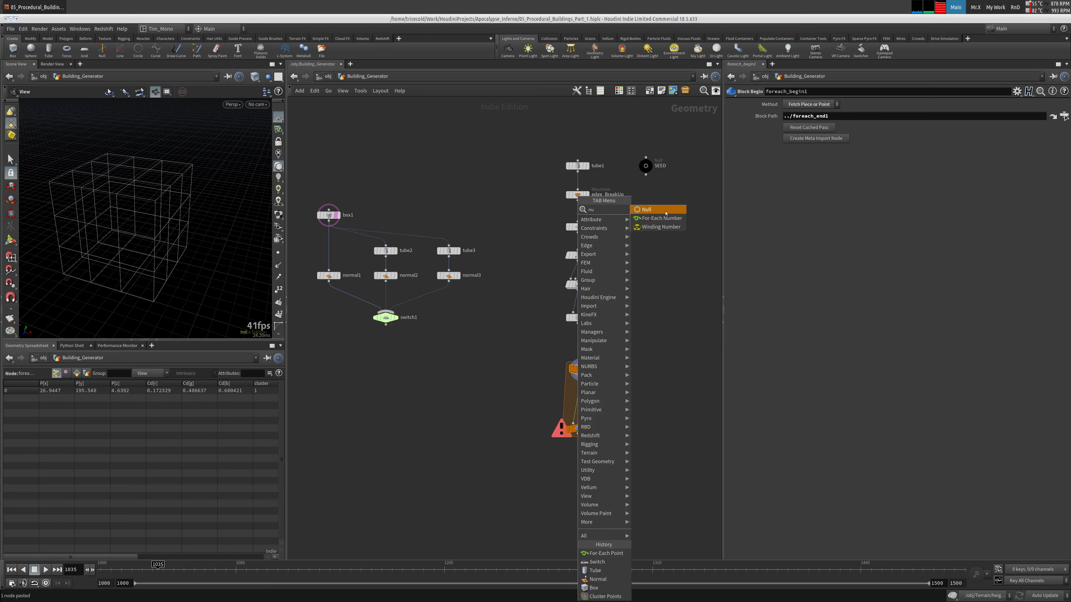
pyautogui.click(657, 209)
pyautogui.click(581, 394)
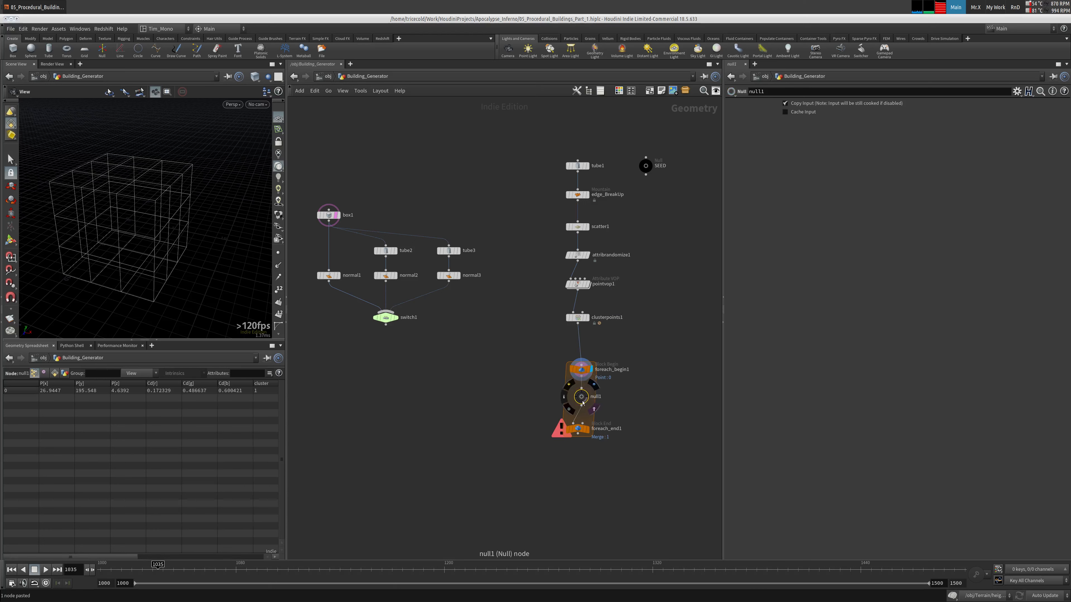
pyautogui.doubleClick(596, 396)
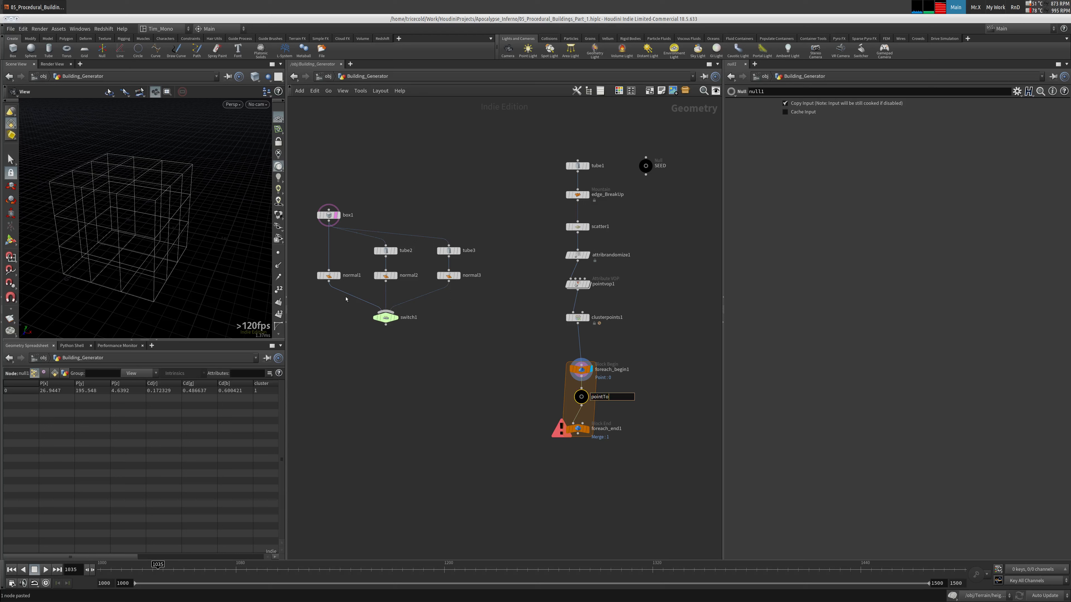
pyautogui.write('pointToCPY')
pyautogui.press('Return')
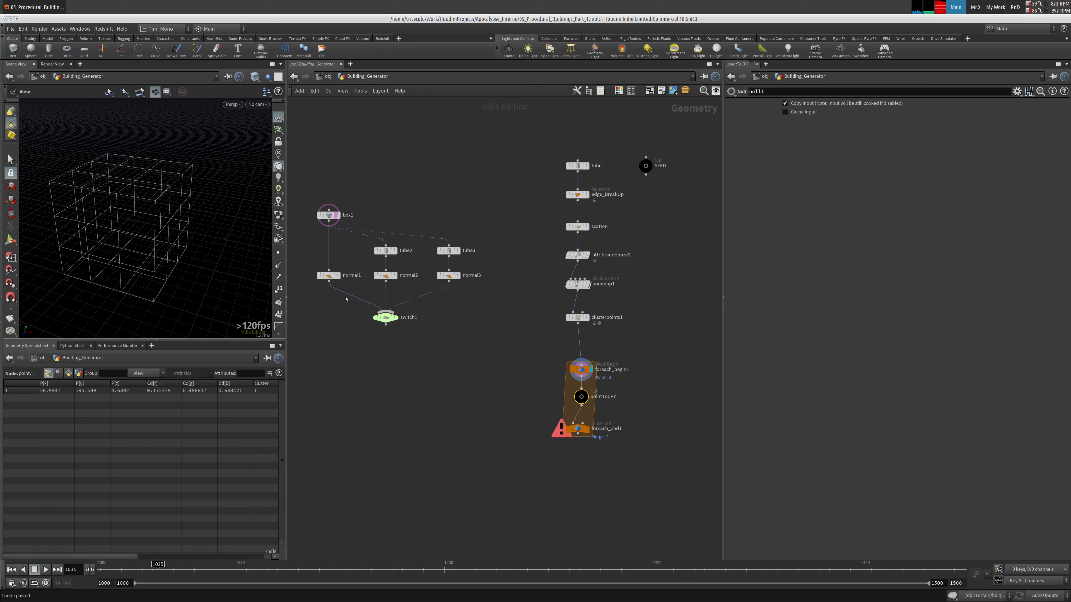
# Step: Spread out the loop's nodes and add a Copy to Points node above foreach_end1
pyautogui.moveTo(578, 430); pyautogui.dragTo(525, 447)
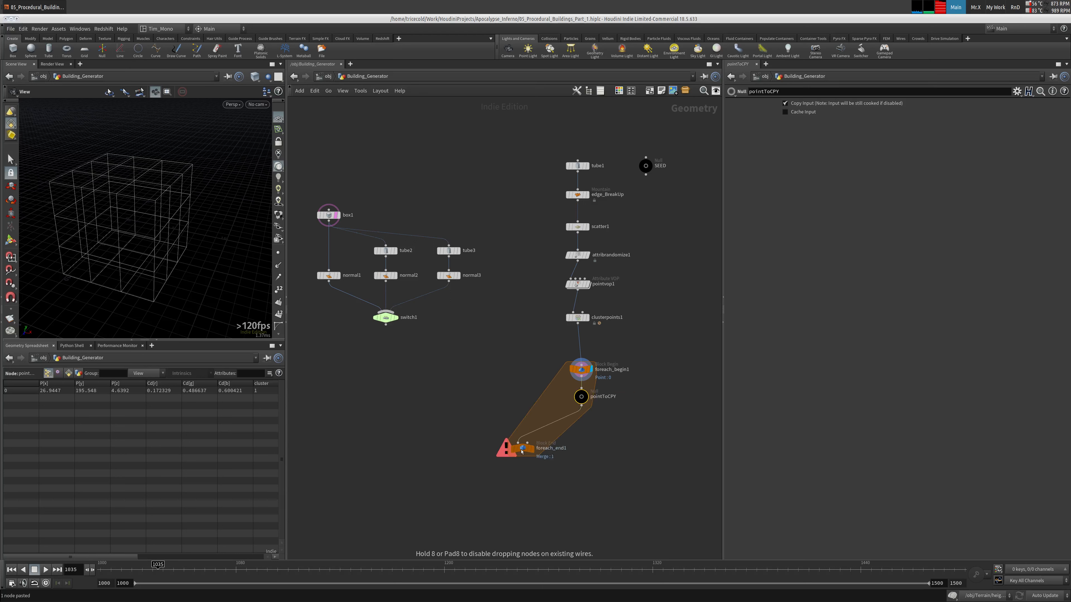
pyautogui.moveTo(585, 371); pyautogui.dragTo(577, 400)
pyautogui.moveTo(524, 449); pyautogui.dragTo(491, 438)
pyautogui.press('Tab')
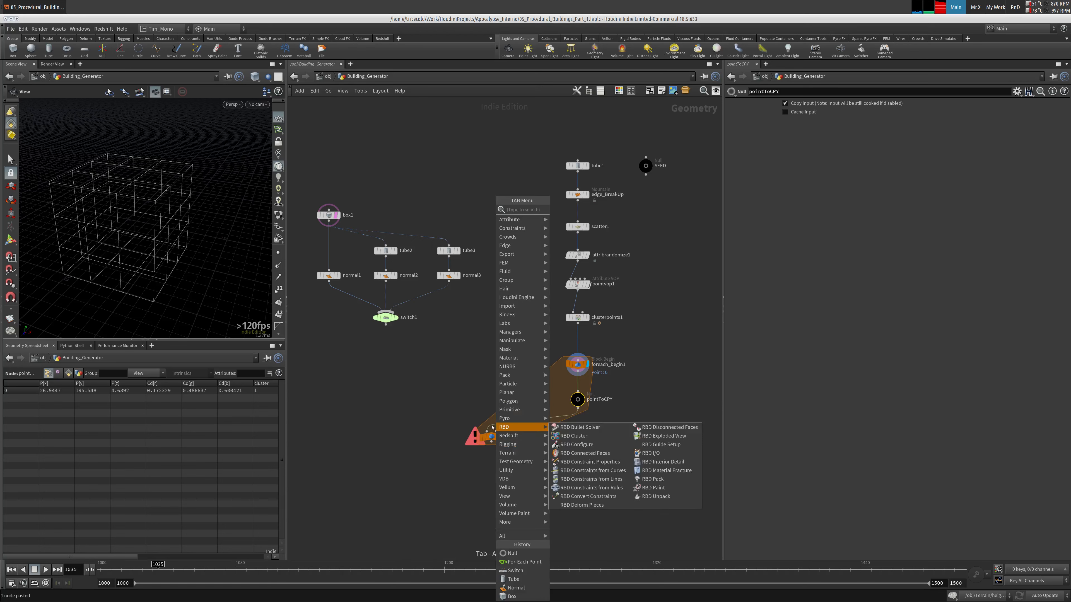
pyautogui.write('copyt')
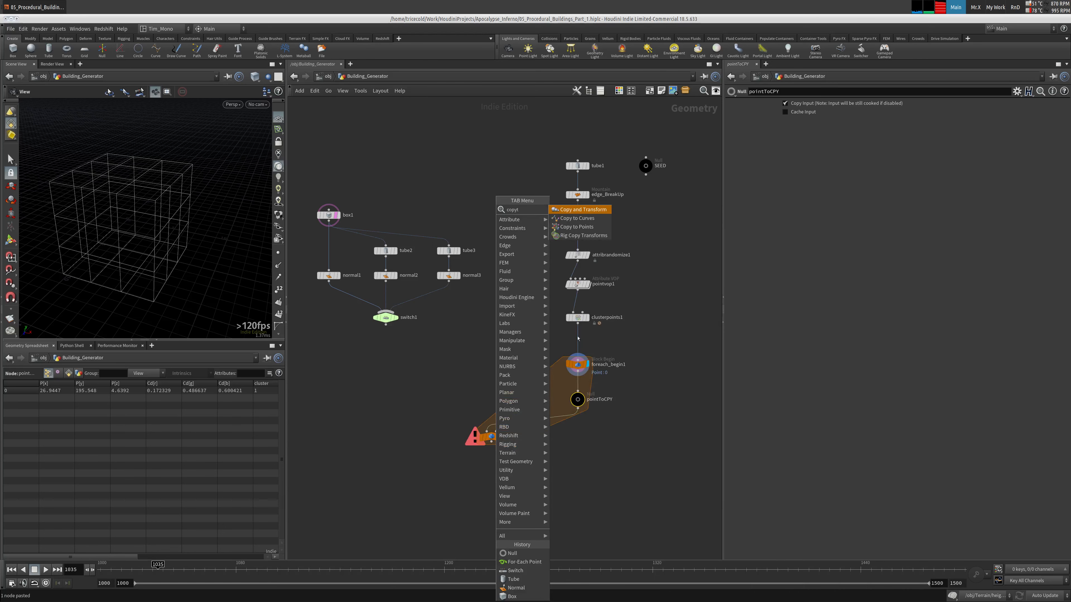
pyautogui.click(575, 228)
pyautogui.click(510, 400)
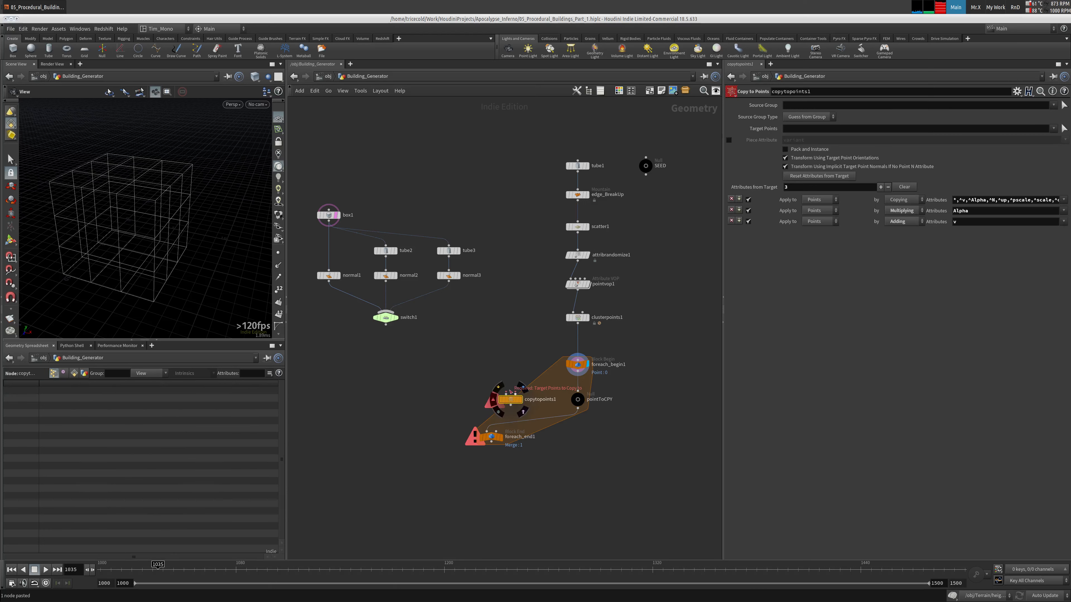
# Step: Wire switch1 and pointToCPY into the two inputs of copytopoints1 and place it in the chain before foreach_end1
pyautogui.moveTo(506, 393); pyautogui.dragTo(386, 326)
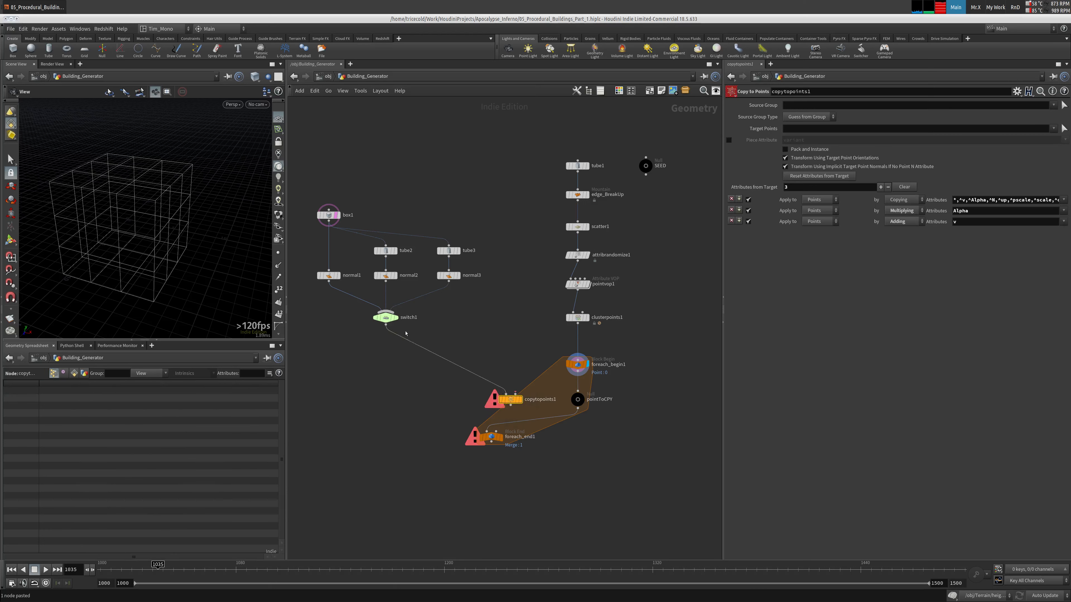
pyautogui.click(515, 393)
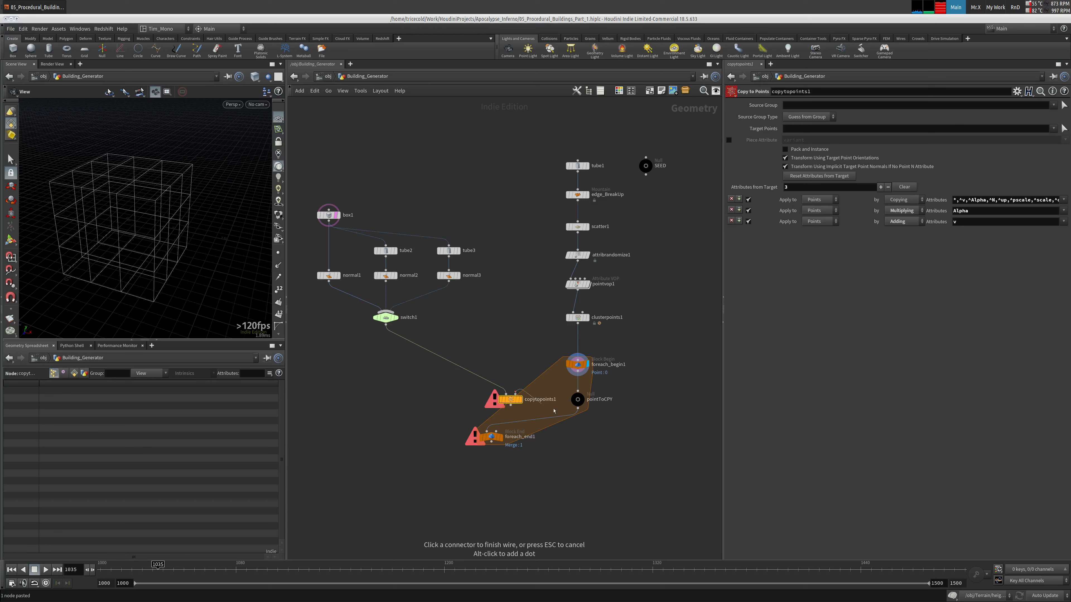
pyautogui.click(578, 408)
pyautogui.moveTo(511, 400); pyautogui.dragTo(492, 484)
pyautogui.click(490, 405)
pyautogui.click(487, 431)
pyautogui.moveTo(493, 402); pyautogui.dragTo(492, 445)
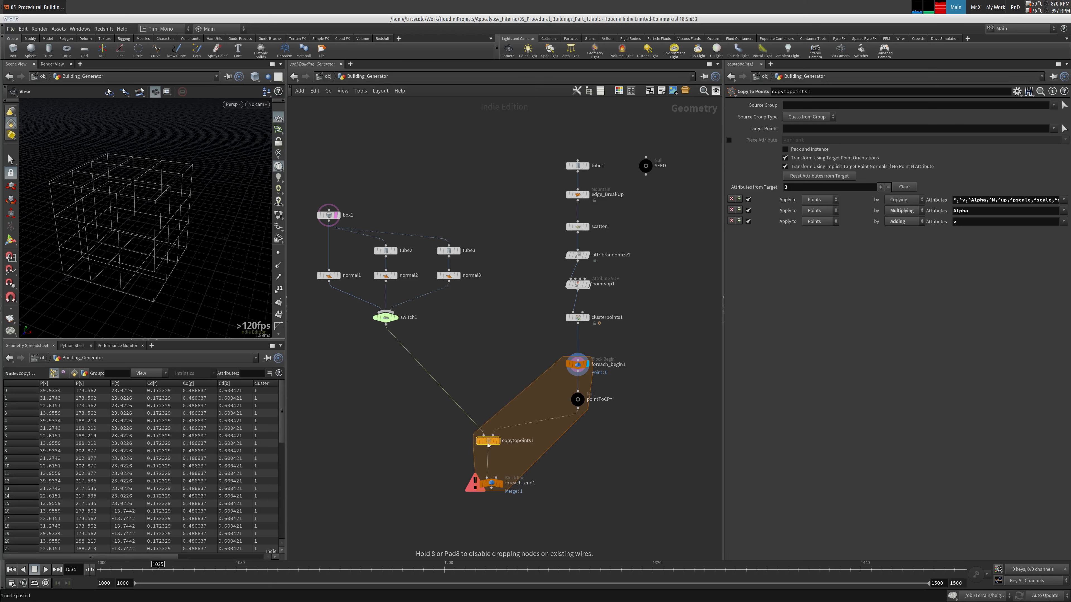
# Step: Display foreach_end1 and frame the whole copied-box tower in the 3D view
pyautogui.click(491, 485)
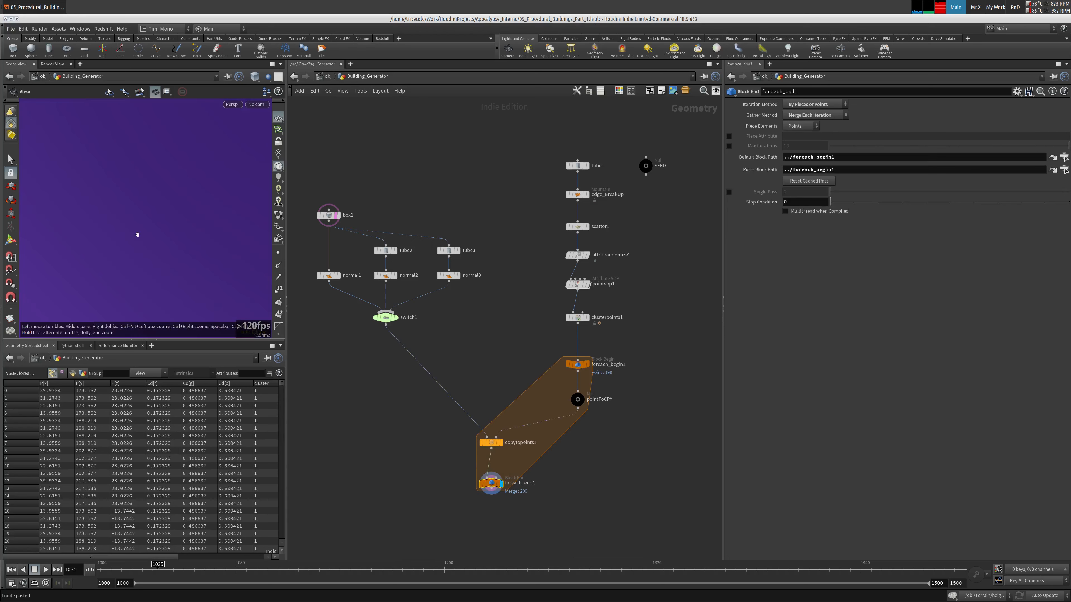
pyautogui.moveTo(153, 241); pyautogui.dragTo(156, 217)
pyautogui.moveTo(156, 238); pyautogui.dragTo(150, 221, button='middle')
pyautogui.moveTo(150, 222); pyautogui.dragTo(173, 236, button='right')
pyautogui.moveTo(173, 236); pyautogui.dragTo(177, 206)
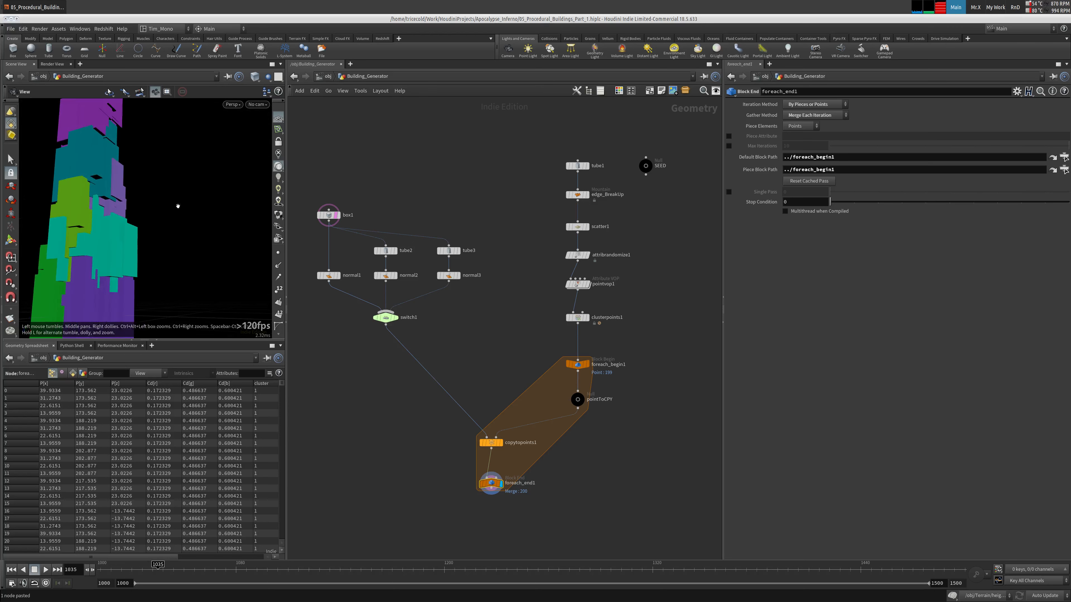
pyautogui.moveTo(155, 203); pyautogui.dragTo(177, 213, button='middle')
pyautogui.moveTo(177, 213); pyautogui.dragTo(150, 191, button='right')
pyautogui.moveTo(151, 191); pyautogui.dragTo(169, 207)
# Step: Set the seed on the SEED node to 2
pyautogui.click(646, 165)
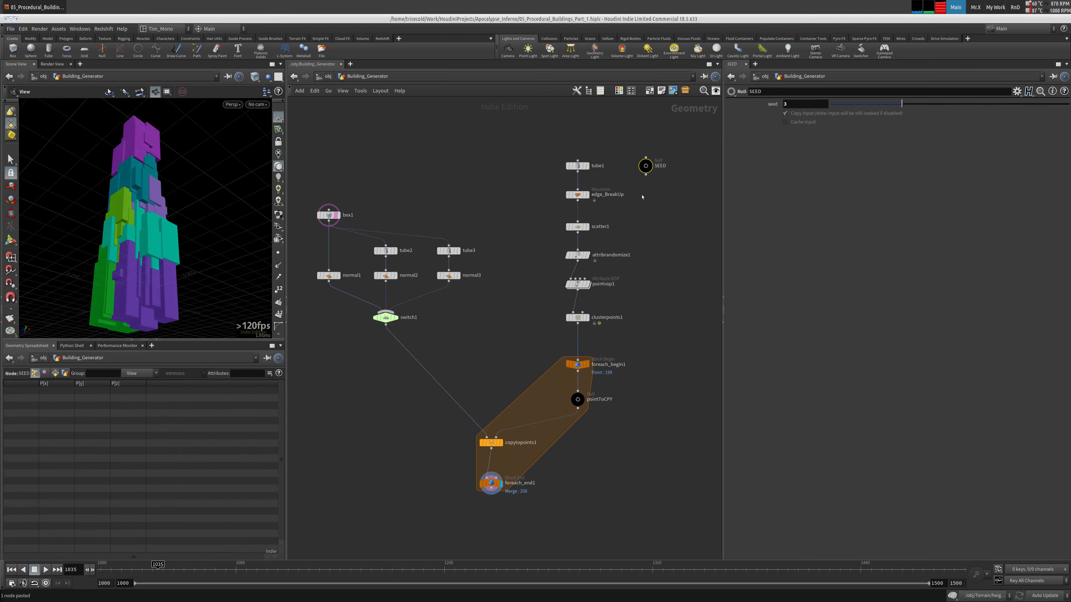
pyautogui.moveTo(876, 110)
pyautogui.mouseDown()
pyautogui.moveTo(858, 106)
pyautogui.moveTo(955, 106)
pyautogui.moveTo(885, 115)
pyautogui.mouseUp()
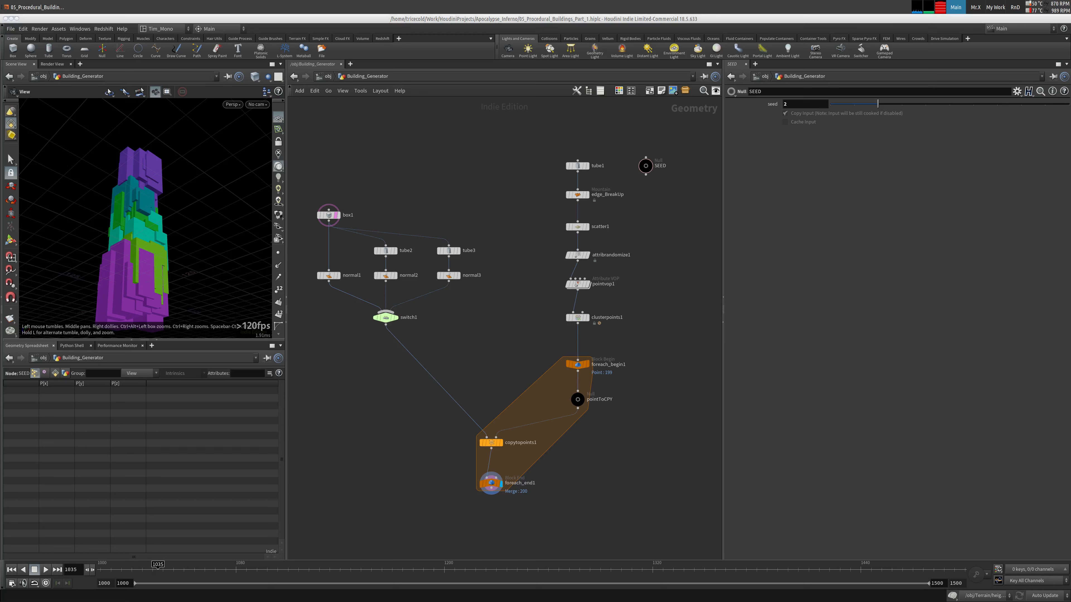
# Step: Move switch1 slightly down and copytopoints1 up to tidy the network layout
pyautogui.click(385, 317)
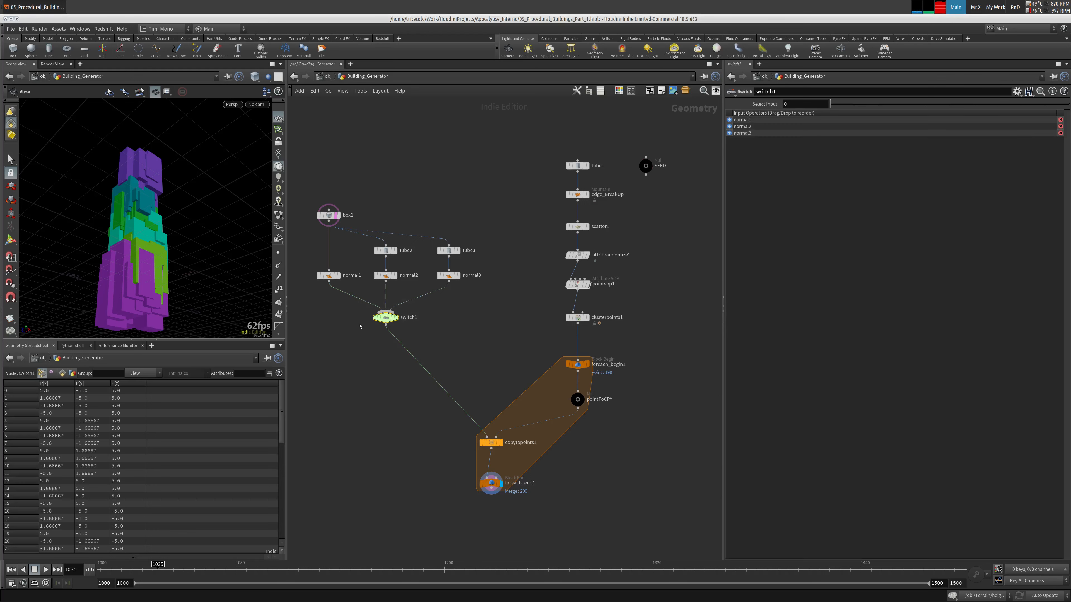
pyautogui.moveTo(386, 323); pyautogui.dragTo(387, 338)
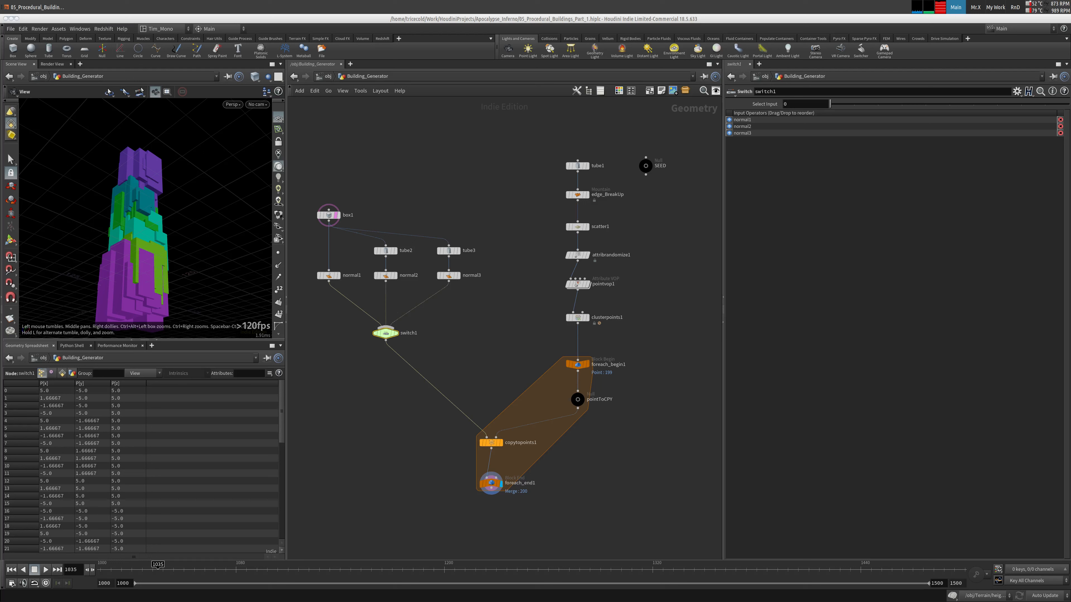
pyautogui.moveTo(491, 443); pyautogui.dragTo(491, 409)
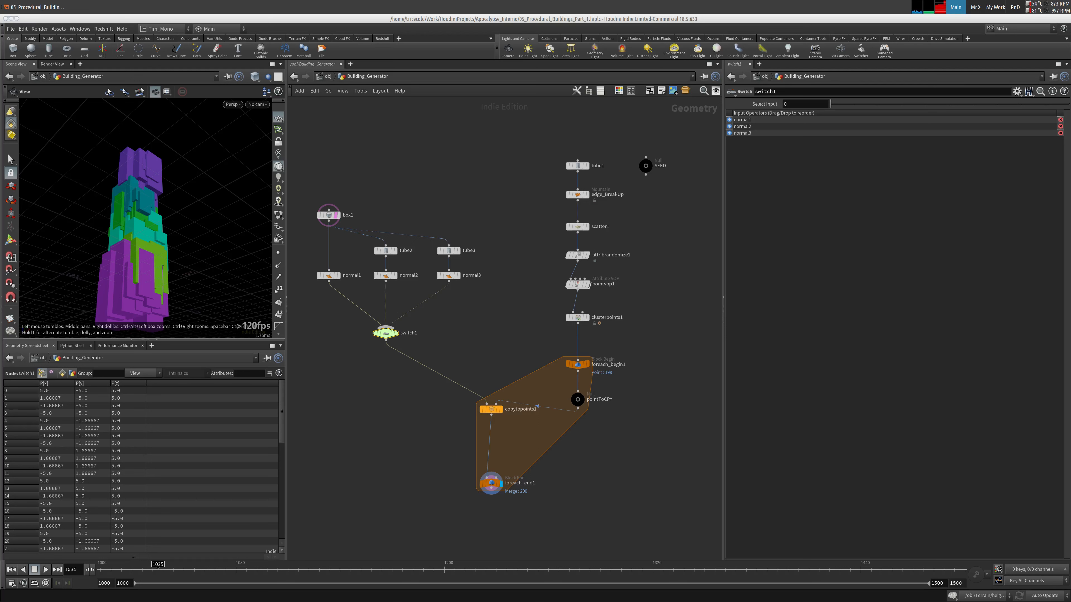
# Step: Paste a copy of normal3 beside it and wire box1 into the copy
pyautogui.click(447, 276)
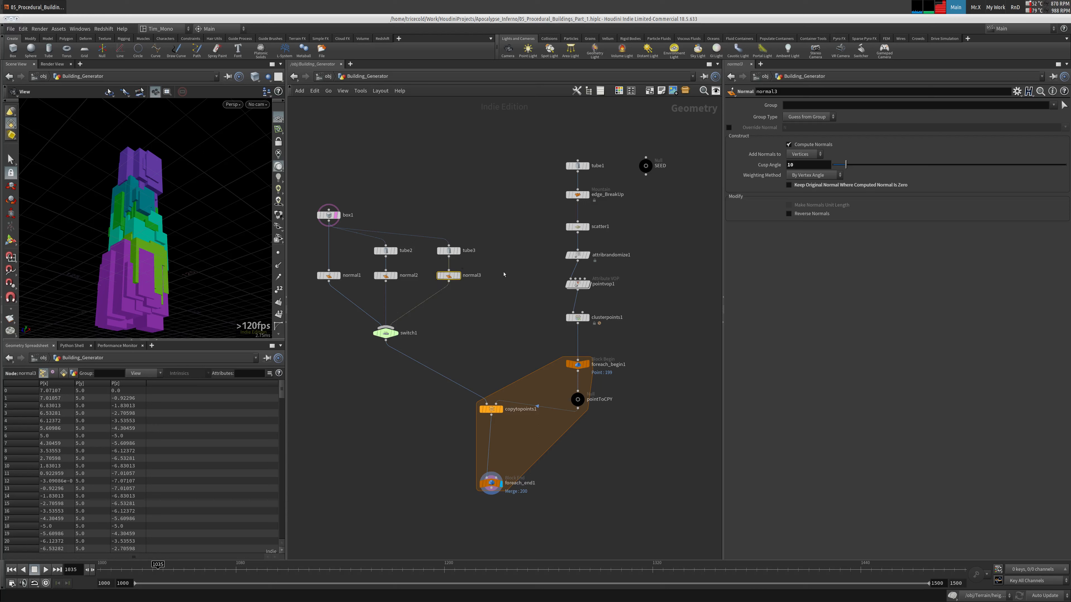
pyautogui.hotkey('ctrl', 'v')
pyautogui.moveTo(506, 272); pyautogui.dragTo(503, 276)
pyautogui.click(495, 263)
pyautogui.click(336, 217)
pyautogui.hotkey('ctrl', 'z')
pyautogui.click(500, 267)
pyautogui.click(504, 270)
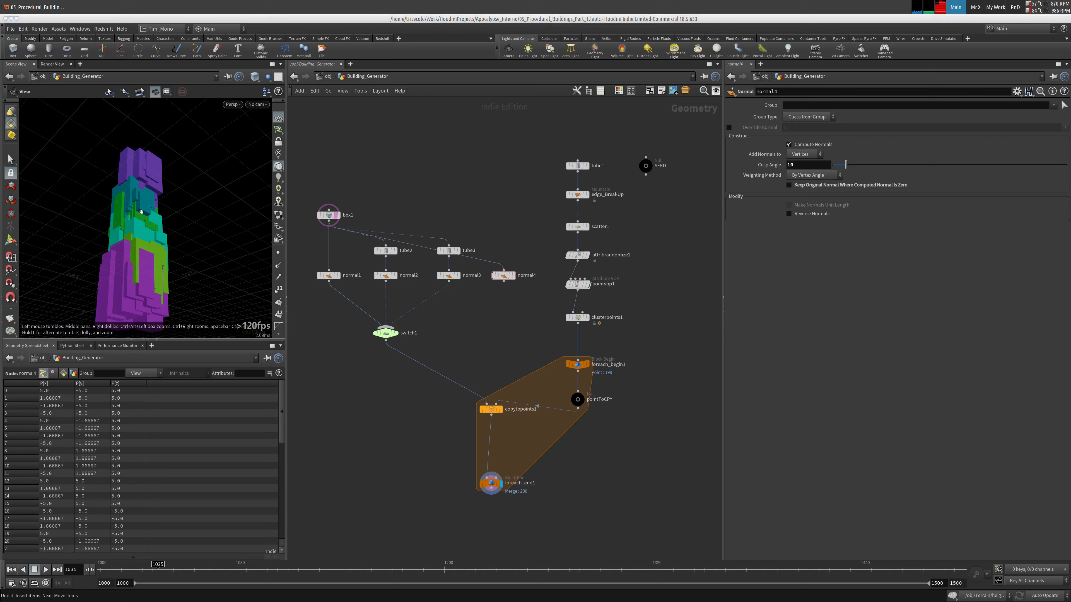
# Step: Wire normal4 into switch1 as a fourth input and move normal4 level with tube3
pyautogui.click(504, 281)
pyautogui.click(389, 328)
pyautogui.moveTo(501, 279); pyautogui.dragTo(512, 253)
pyautogui.click(514, 257)
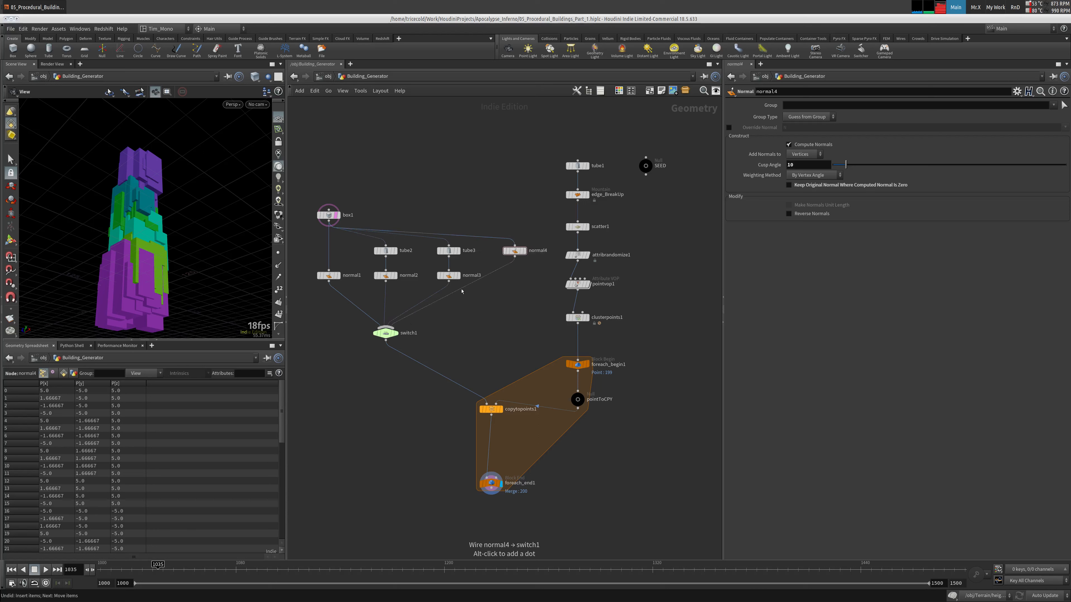
# Step: Change the network wiring style to Rounded and move normal4 down to just below normal3's level
pyautogui.moveTo(491, 300); pyautogui.dragTo(494, 300)
pyautogui.hotkey('shift', 's')
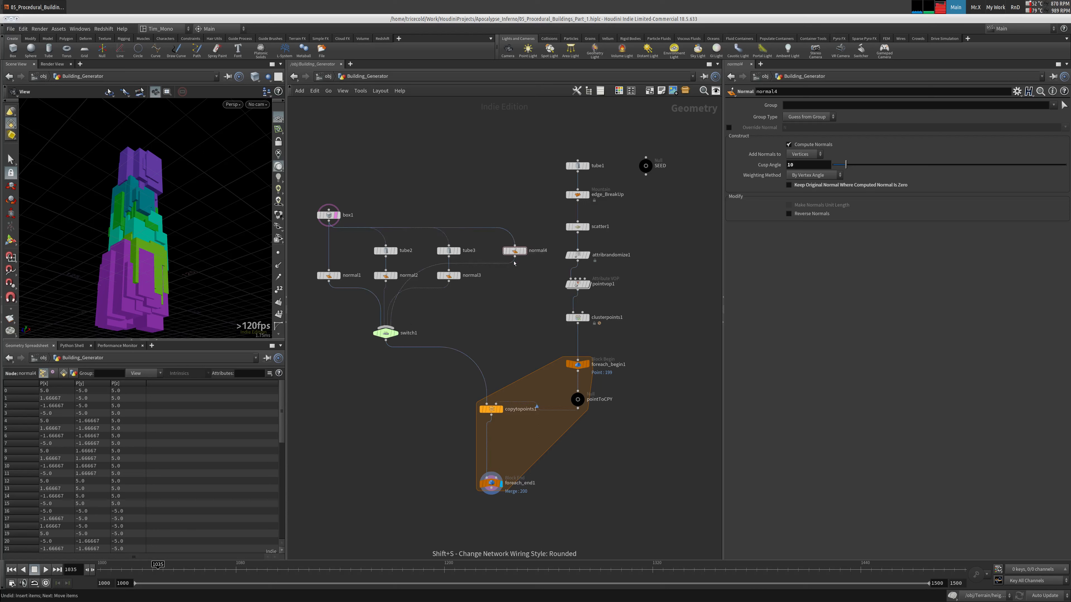
pyautogui.moveTo(520, 254); pyautogui.dragTo(505, 291)
# Step: Move the whole group of box, tube, Normal and Switch nodes farther from the scatter network
pyautogui.scroll(-3, 503, 233)
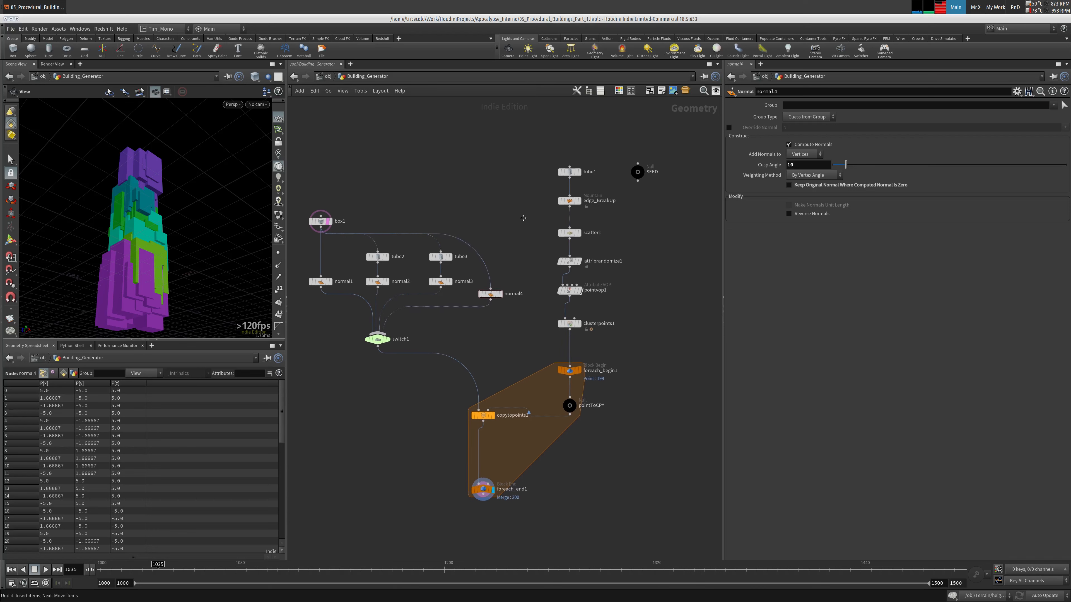
pyautogui.moveTo(529, 206); pyautogui.dragTo(355, 332)
pyautogui.moveTo(425, 317); pyautogui.dragTo(373, 320)
pyautogui.click(364, 219)
pyautogui.moveTo(482, 217); pyautogui.dragTo(312, 348)
pyautogui.moveTo(114, 192)
pyautogui.mouseDown()
pyautogui.moveTo(112, 249)
pyautogui.moveTo(148, 226)
pyautogui.moveTo(101, 201)
pyautogui.mouseUp()
pyautogui.moveTo(101, 202); pyautogui.dragTo(100, 167, button='middle')
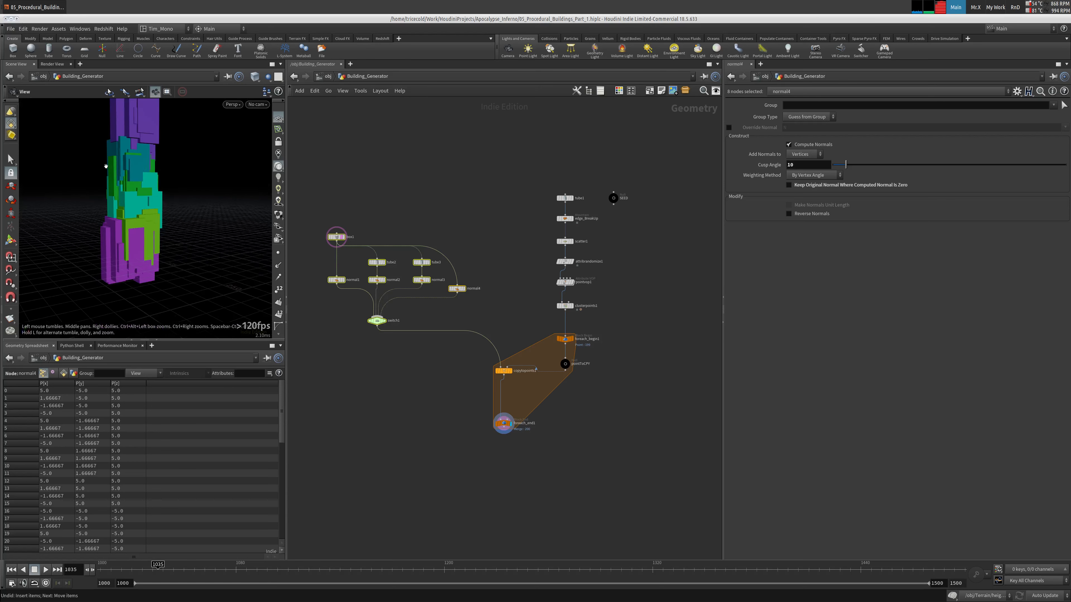
# Step: Set the seed on the SEED null to 1 and view the regenerated building
pyautogui.moveTo(99, 166); pyautogui.dragTo(162, 170, button='right')
pyautogui.moveTo(162, 170); pyautogui.dragTo(182, 146)
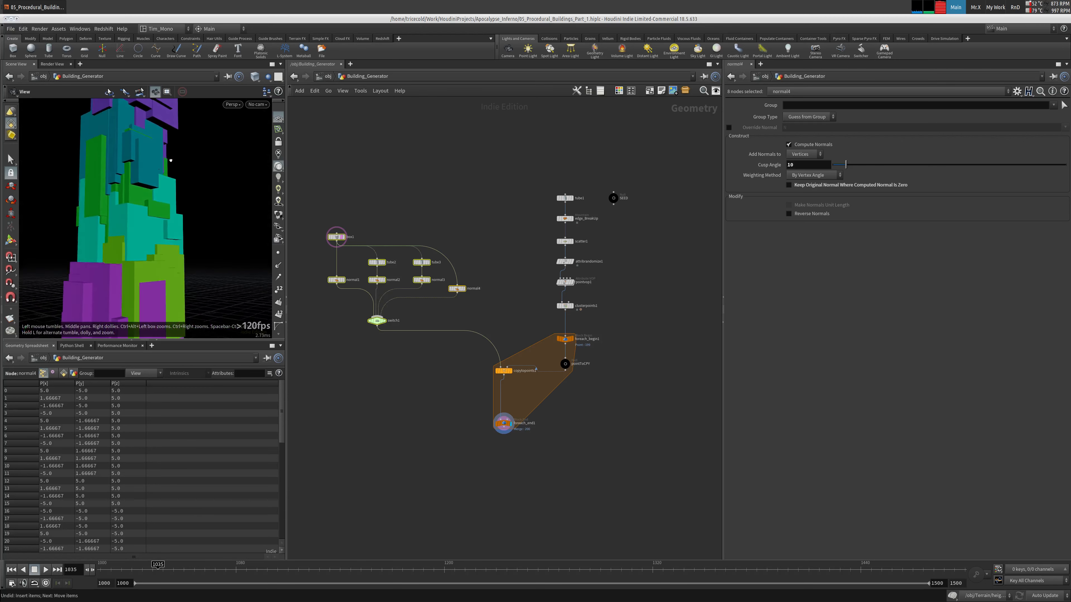
pyautogui.moveTo(182, 147); pyautogui.dragTo(44, 208, button='right')
pyautogui.moveTo(134, 195); pyautogui.dragTo(105, 178)
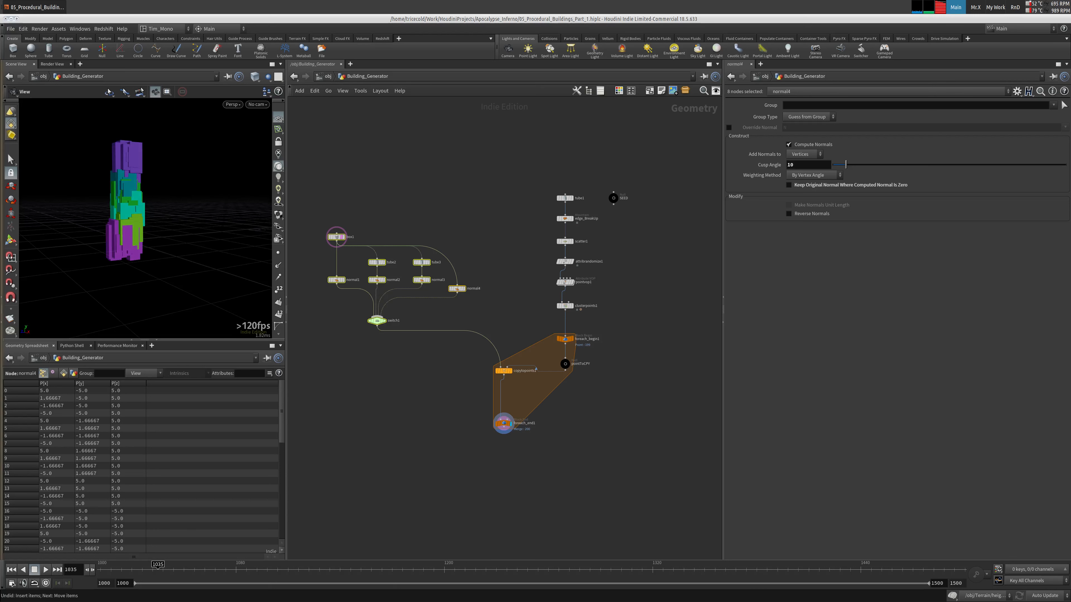
pyautogui.moveTo(650, 180); pyautogui.dragTo(580, 214)
pyautogui.moveTo(878, 105); pyautogui.dragTo(859, 114)
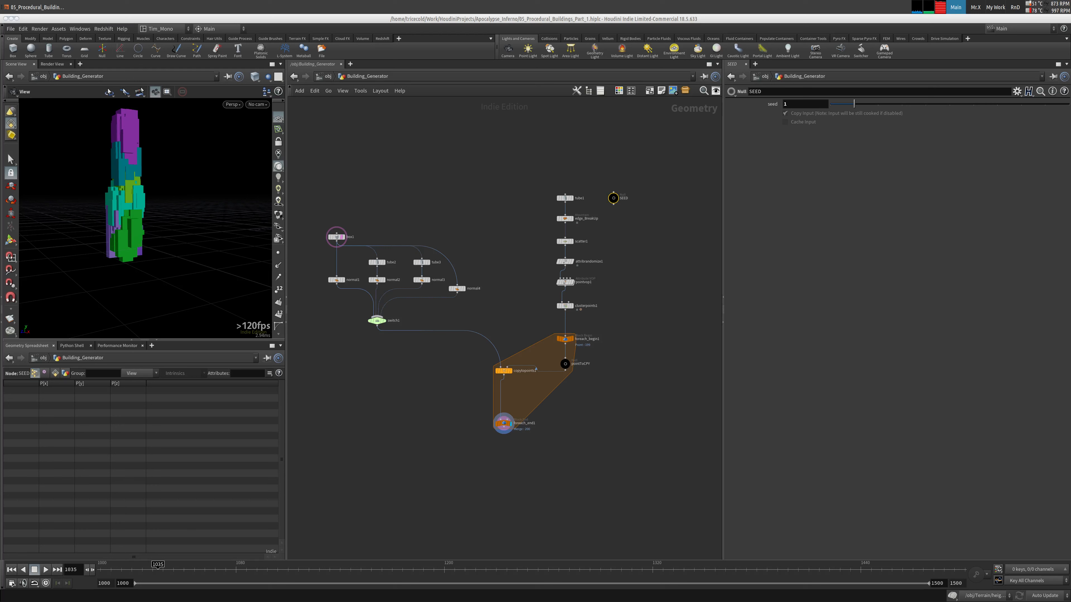
pyautogui.moveTo(117, 276)
pyautogui.mouseDown()
pyautogui.moveTo(99, 262)
pyautogui.moveTo(120, 265)
pyautogui.mouseUp()
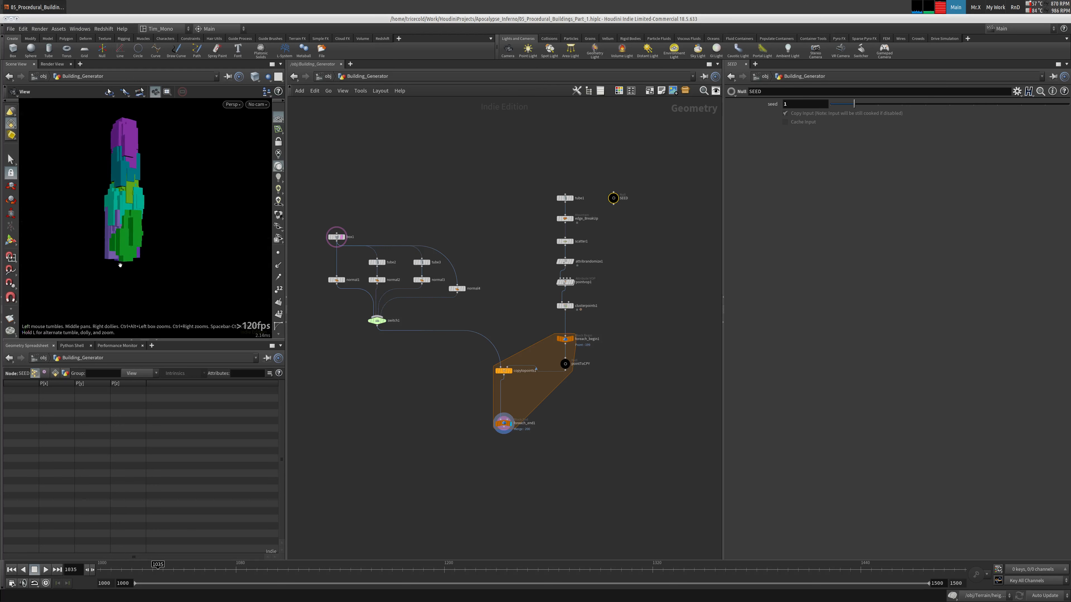
# Step: Display copytopoints1's single-iteration result, return the display to foreach_end1, and examine the tower's base against the ground grid
pyautogui.scroll(5, 527, 341)
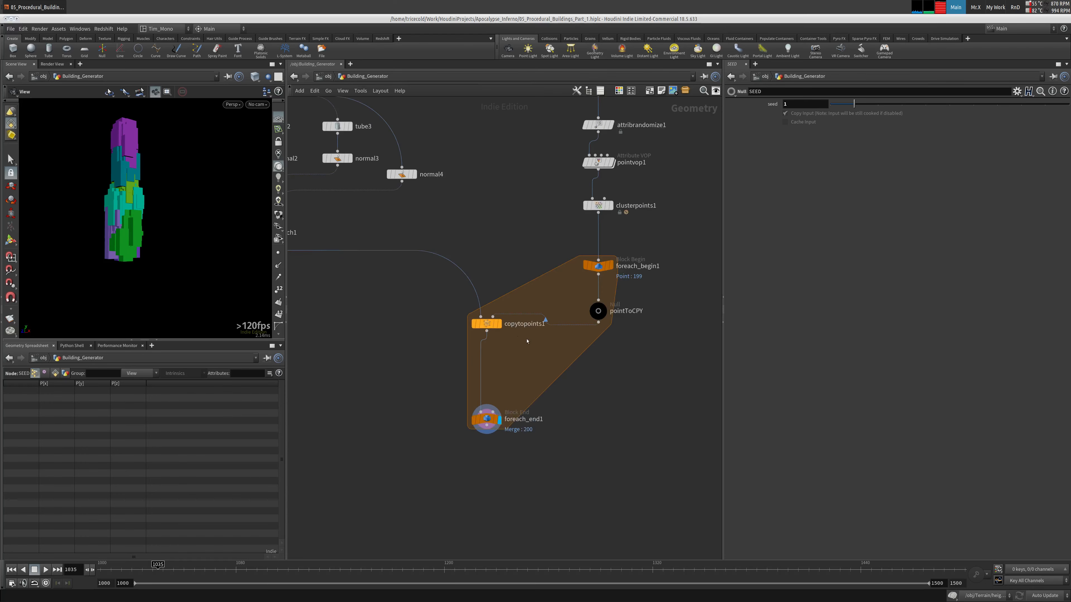
pyautogui.click(499, 324)
pyautogui.click(487, 324)
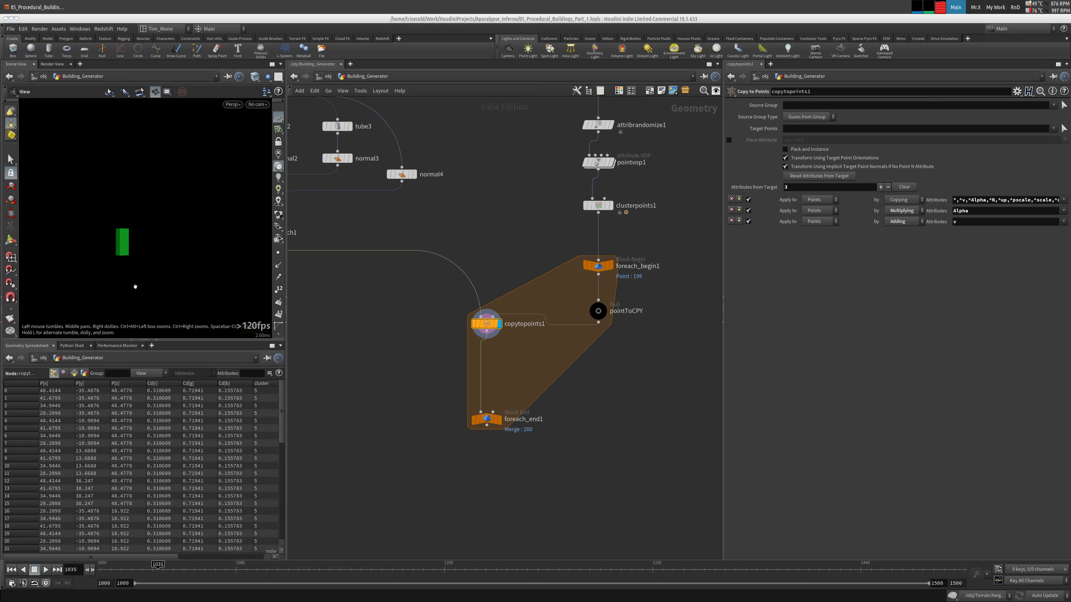
pyautogui.click(499, 420)
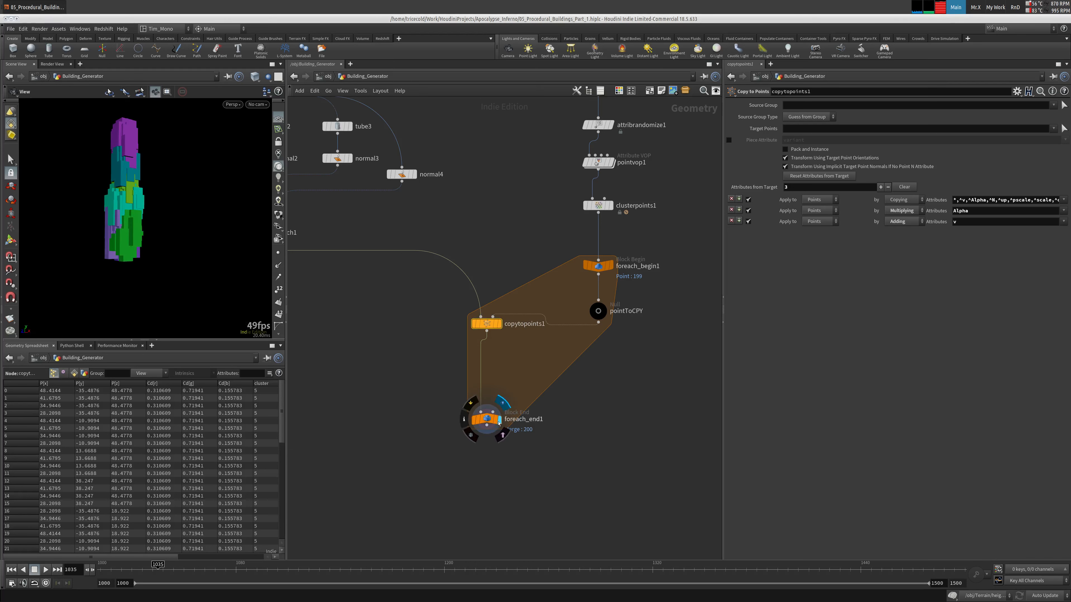
pyautogui.click(487, 420)
pyautogui.moveTo(219, 168); pyautogui.dragTo(107, 252)
pyautogui.moveTo(116, 253); pyautogui.dragTo(136, 225, button='middle')
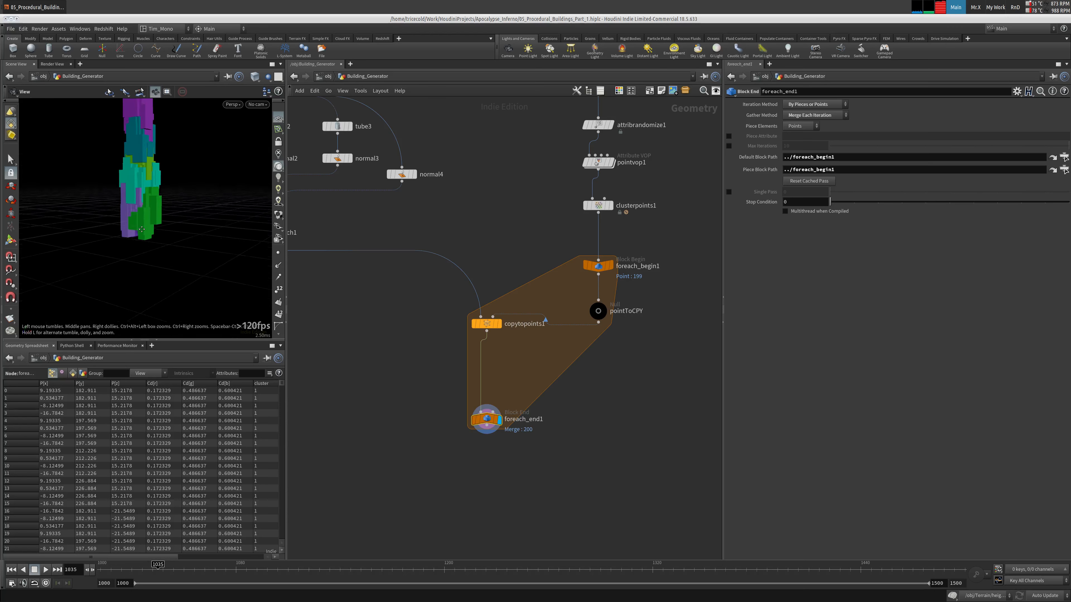
pyautogui.moveTo(136, 224); pyautogui.dragTo(258, 191, button='right')
pyautogui.moveTo(169, 205); pyautogui.dragTo(177, 228, button='middle')
pyautogui.moveTo(177, 227); pyautogui.dragTo(201, 211)
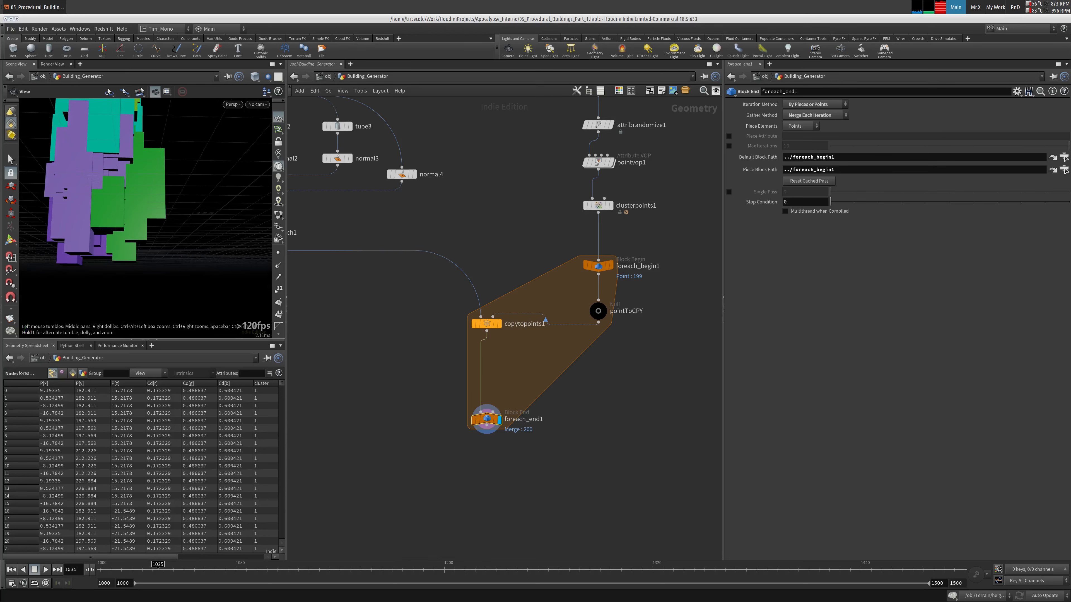
# Step: Add an Attribute Wrangle inside the loop, branching from copytopoints1, and display its result
pyautogui.press('Tab')
pyautogui.write('attrw')
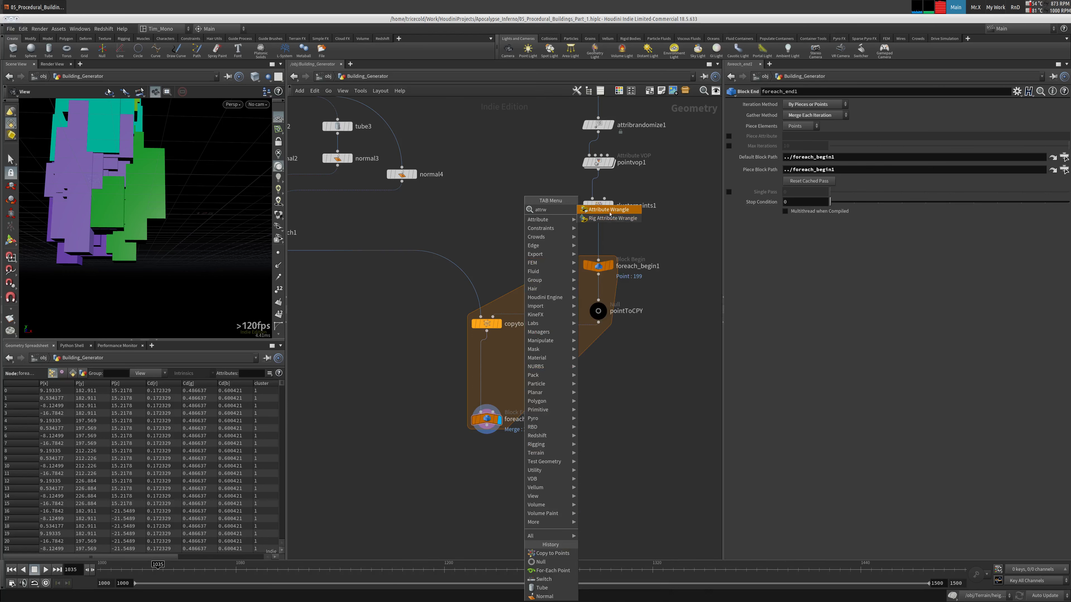
pyautogui.press('Return')
pyautogui.click(502, 348)
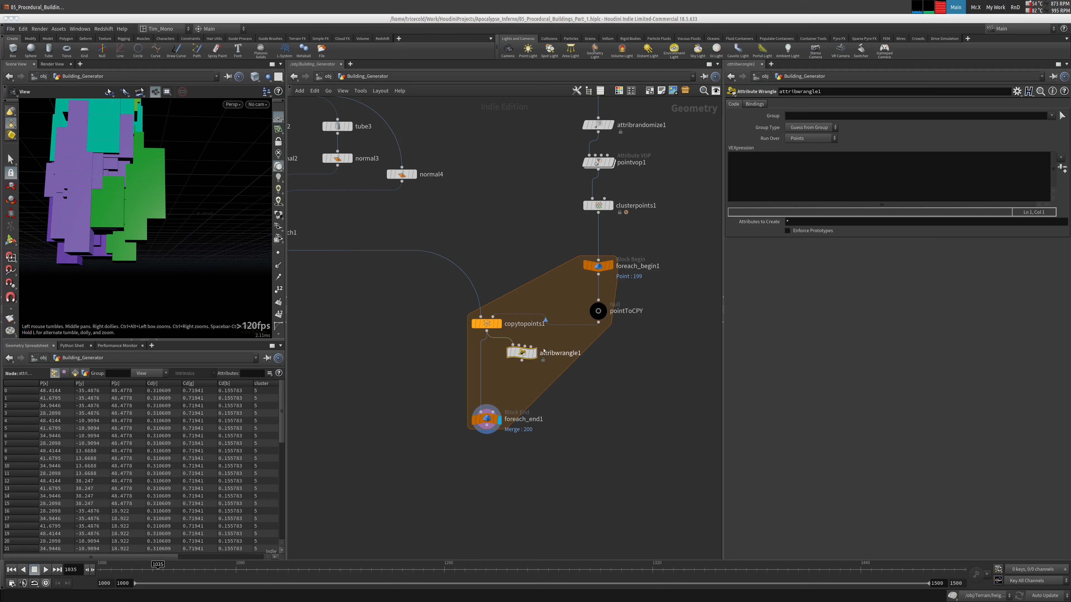
pyautogui.click(534, 353)
# Step: Enter the VEX expression f@minPY = @P.y; in attribwrangle1
pyautogui.click(748, 164)
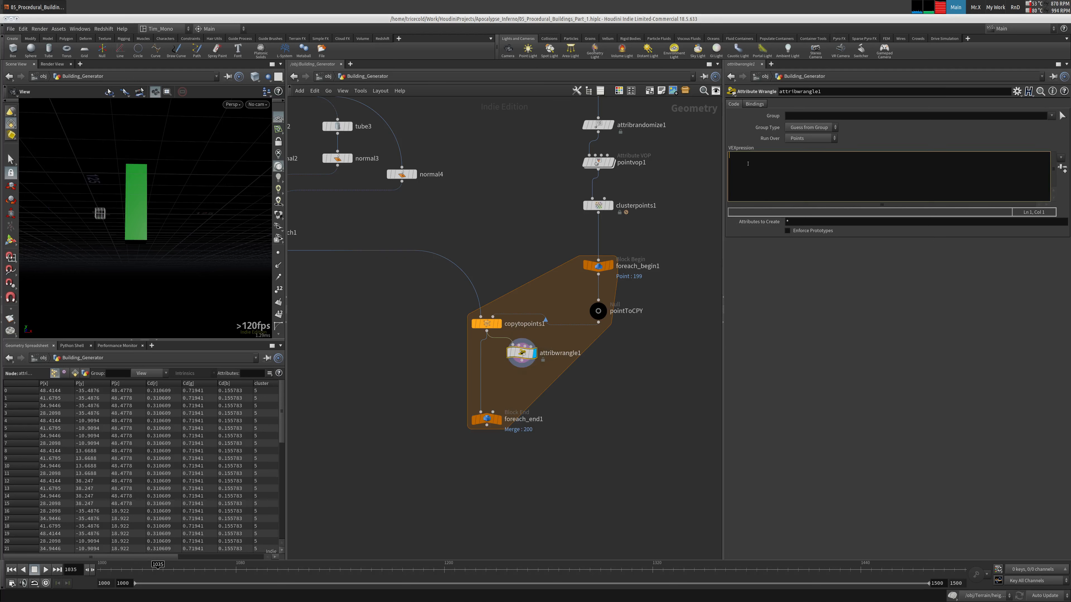
pyautogui.write('f@min')
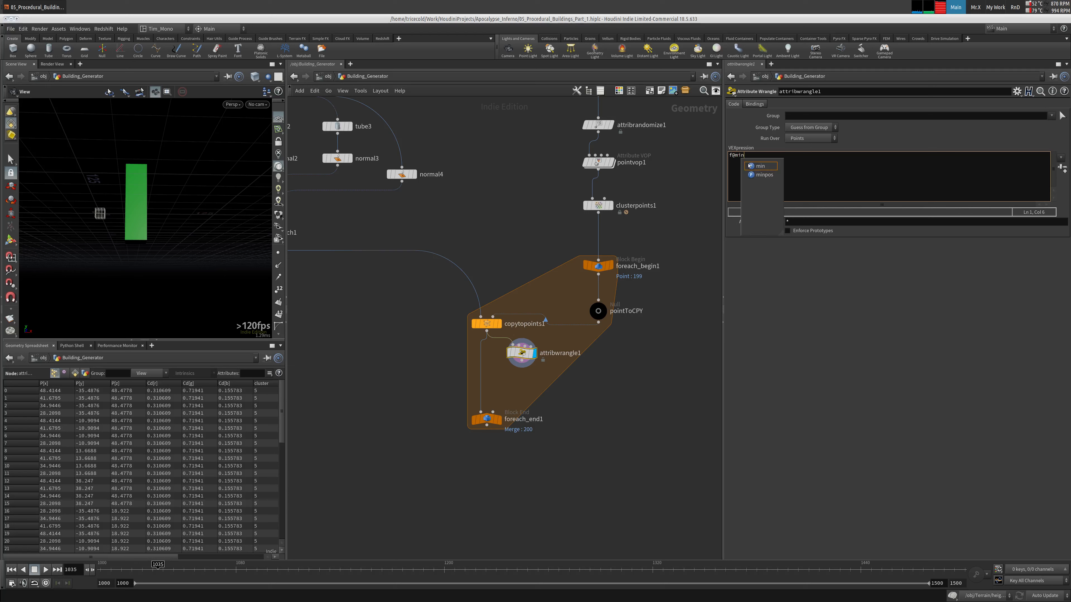
pyautogui.write('PY = @P.y;')
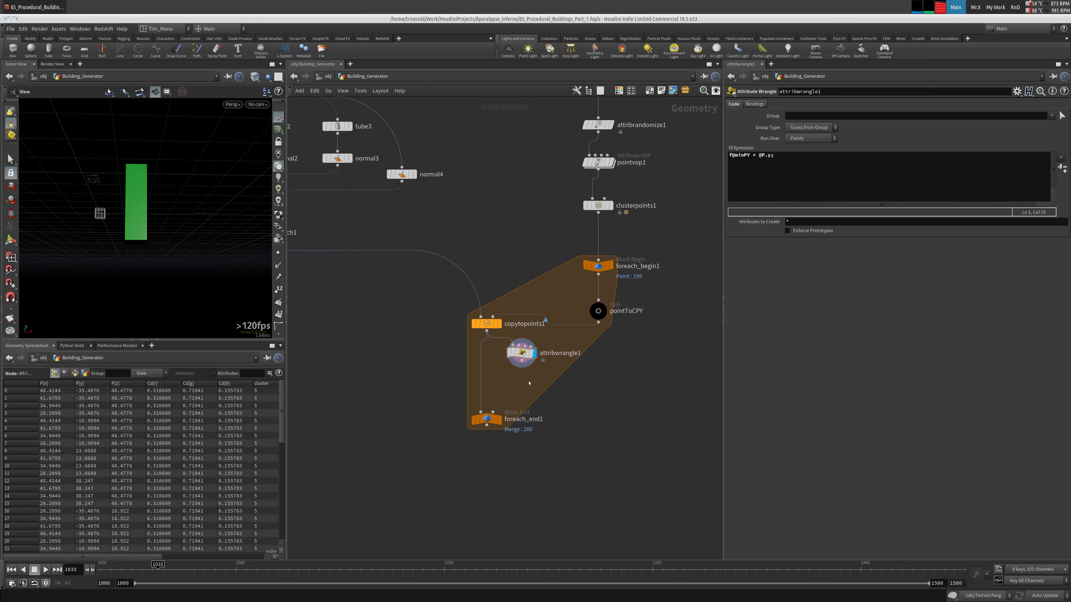
# Step: Add an Attribute Promote node below attribwrangle1, connected to its output, and display it
pyautogui.press('Tab')
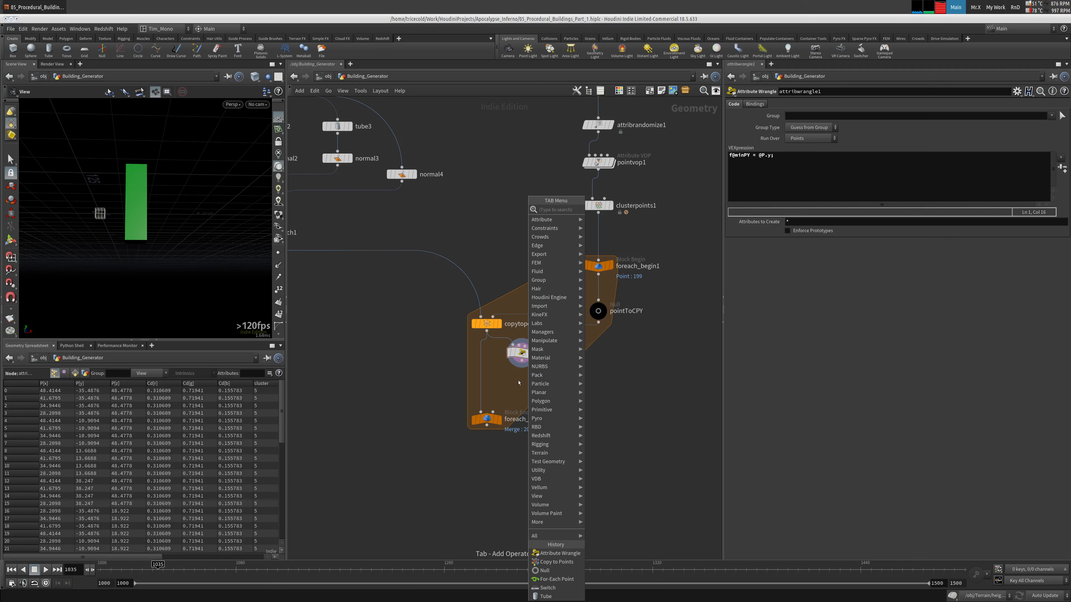
pyautogui.write('attr')
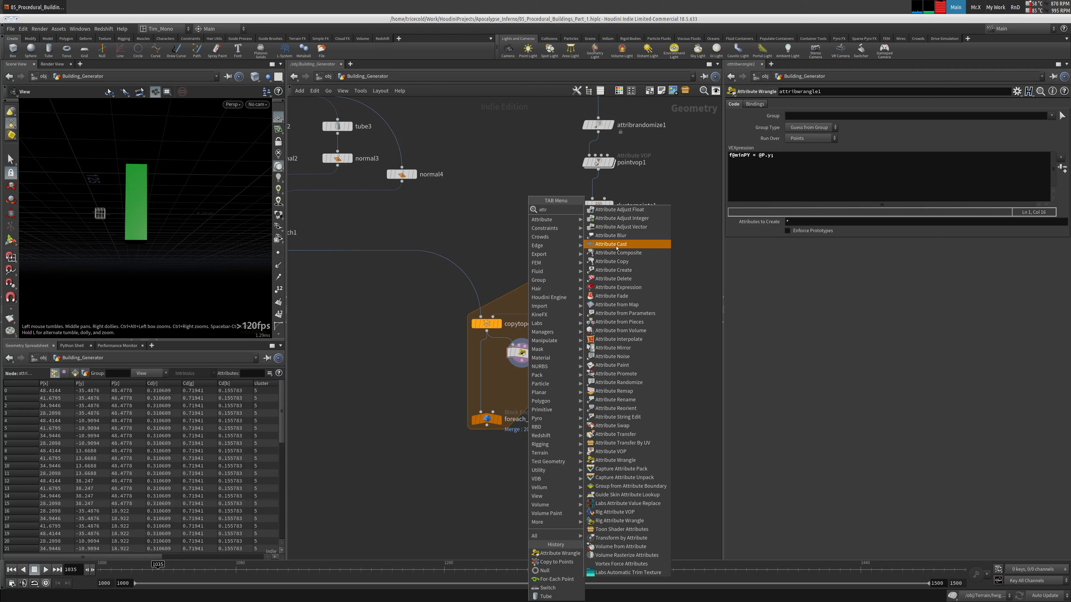
pyautogui.write('pr')
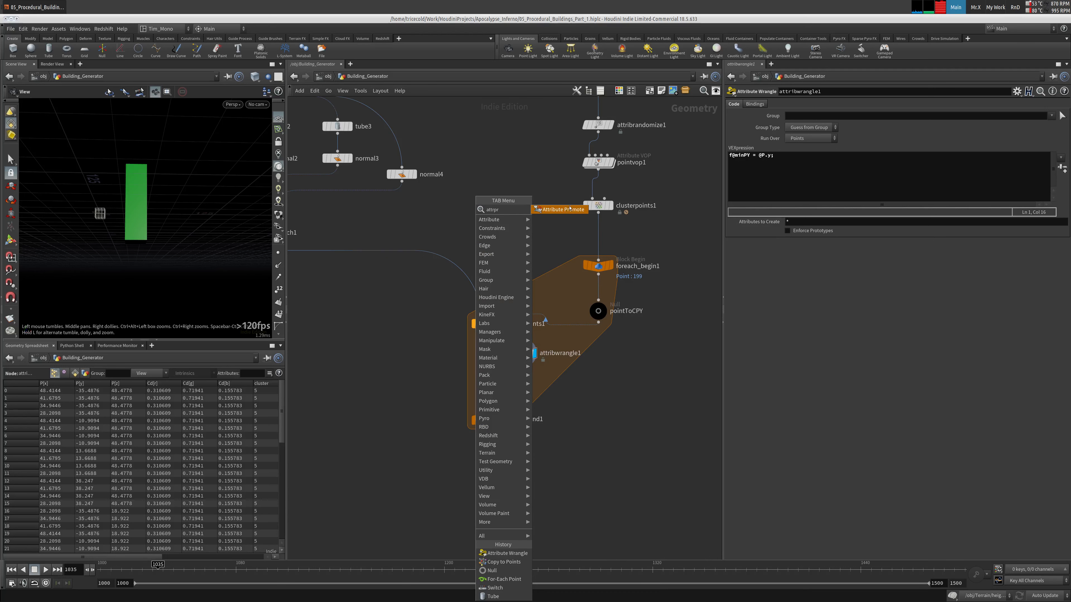
pyautogui.click(563, 218)
pyautogui.click(521, 370)
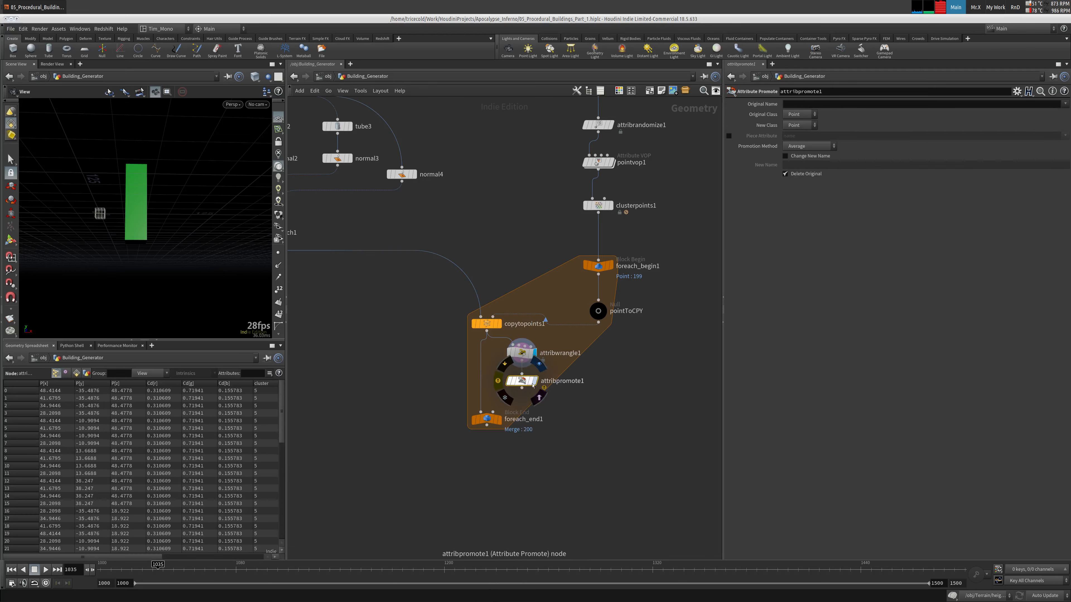
pyautogui.click(522, 352)
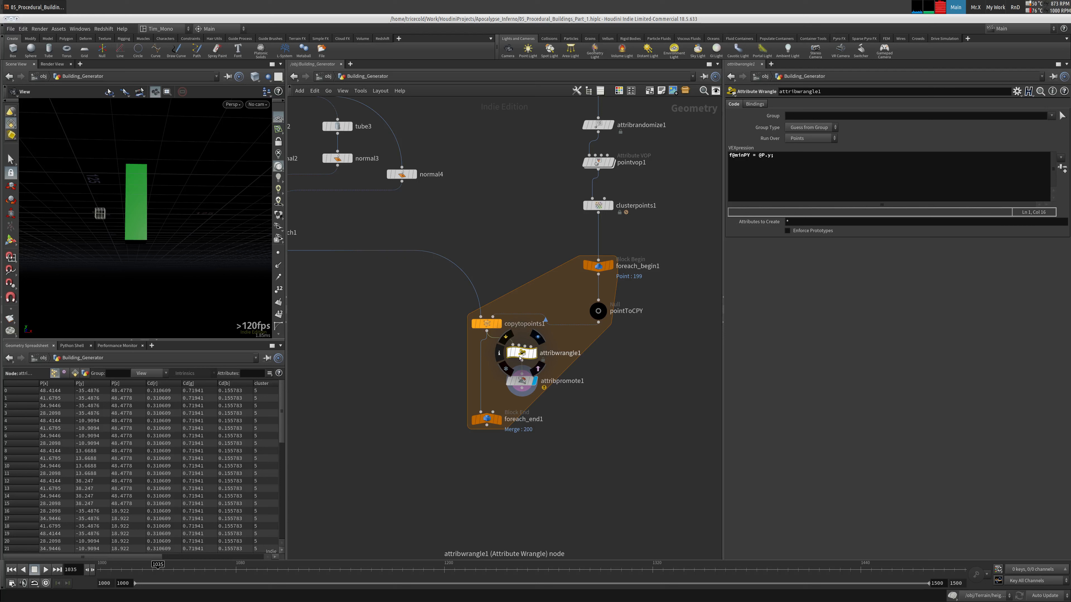
pyautogui.middleClick(522, 354)
pyautogui.click(521, 382)
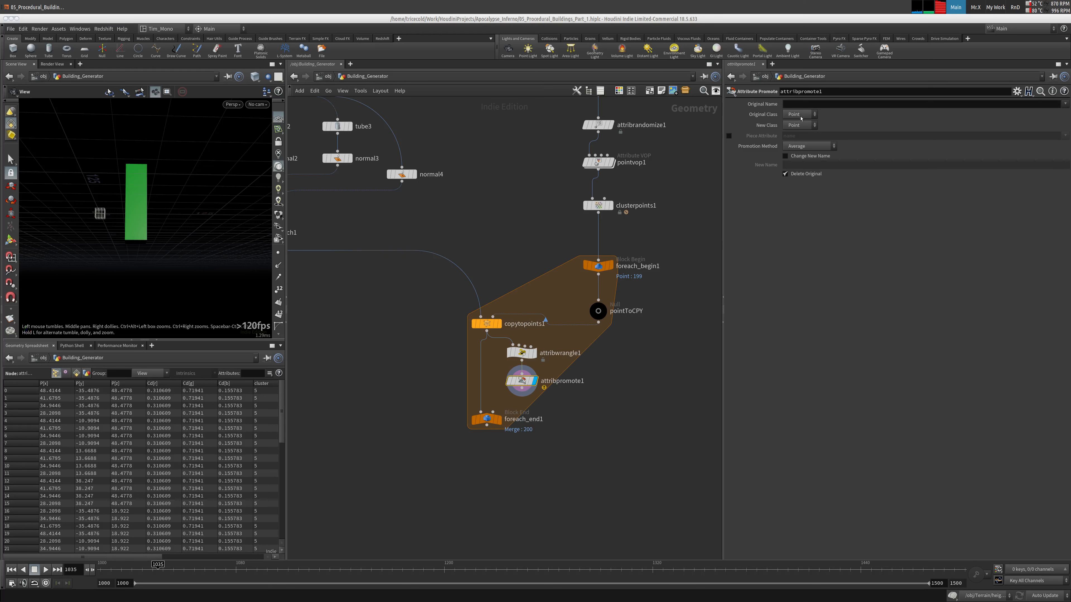
# Step: Promote the minPY attribute from Point to Detail class using the Minimum promotion method
pyautogui.click(800, 124)
pyautogui.click(796, 126)
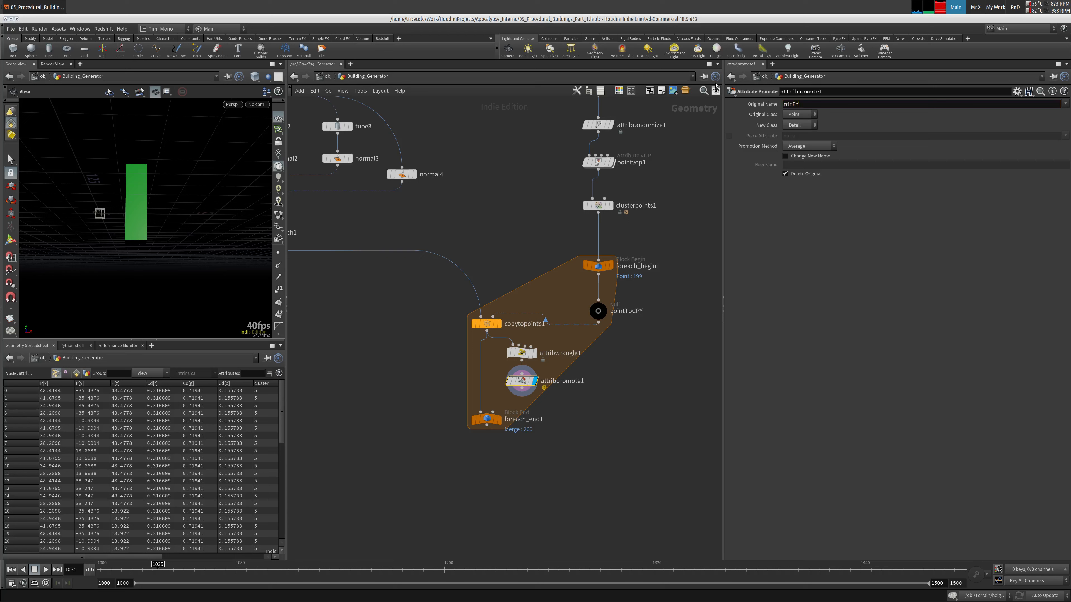
pyautogui.click(808, 146)
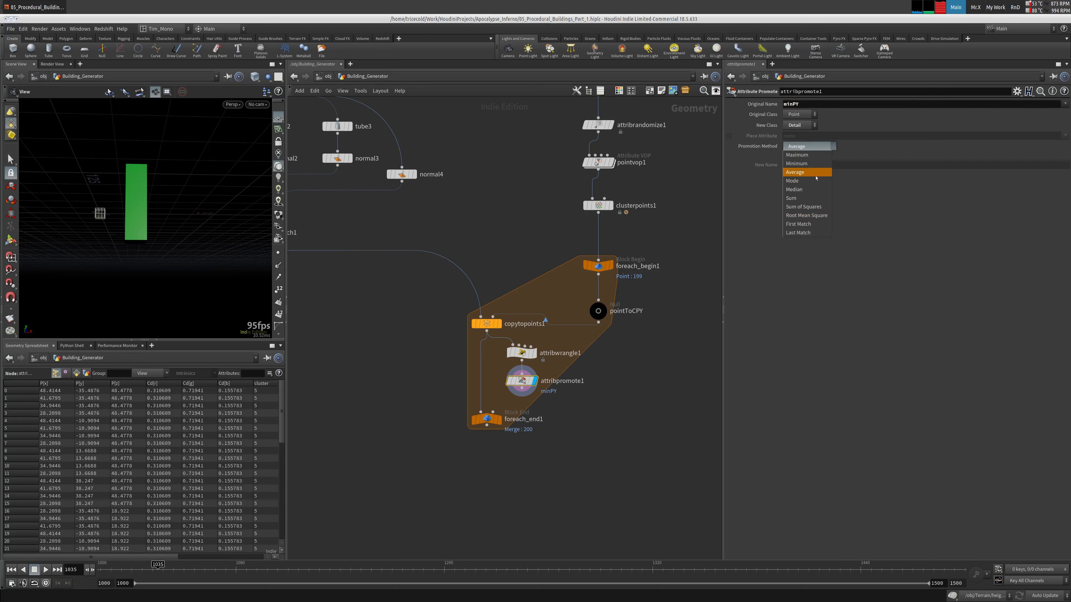
pyautogui.click(817, 167)
# Step: Inspect attribpromote1's detail attributes in the geometry spreadsheet and look at the copied block in the viewport
pyautogui.moveTo(144, 242); pyautogui.dragTo(130, 241)
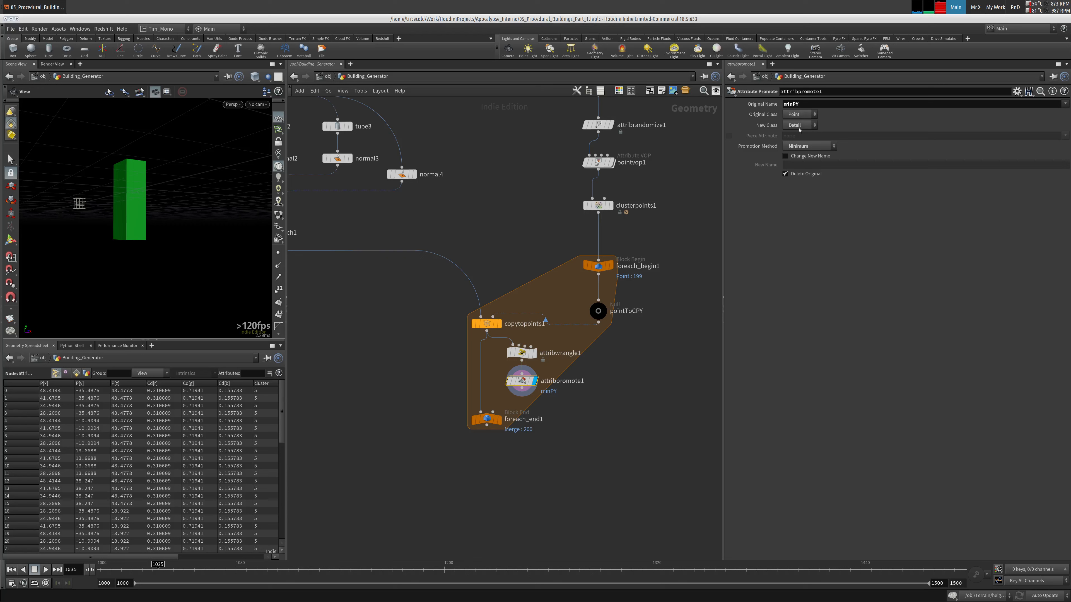
pyautogui.click(87, 374)
pyautogui.moveTo(138, 262)
pyautogui.mouseDown()
pyautogui.moveTo(150, 249)
pyautogui.moveTo(132, 258)
pyautogui.mouseUp()
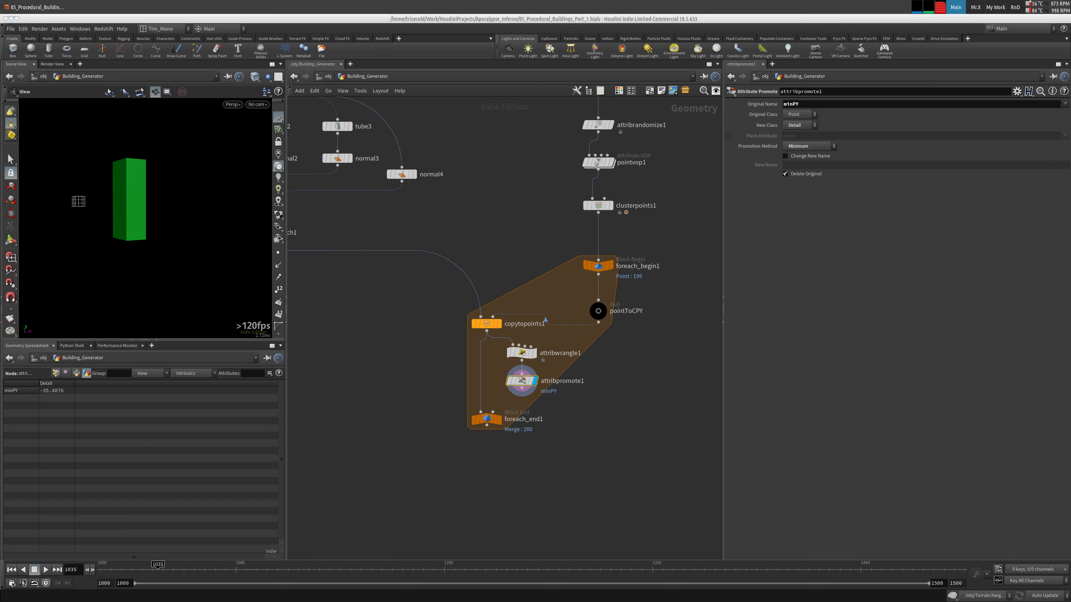
# Step: Insert a second Attribute Wrangle between copytopoints1 and foreach_end1, with attribpromote1 wired into its second input
pyautogui.moveTo(487, 425); pyautogui.dragTo(488, 456)
pyautogui.press('Tab')
pyautogui.write('attribw')
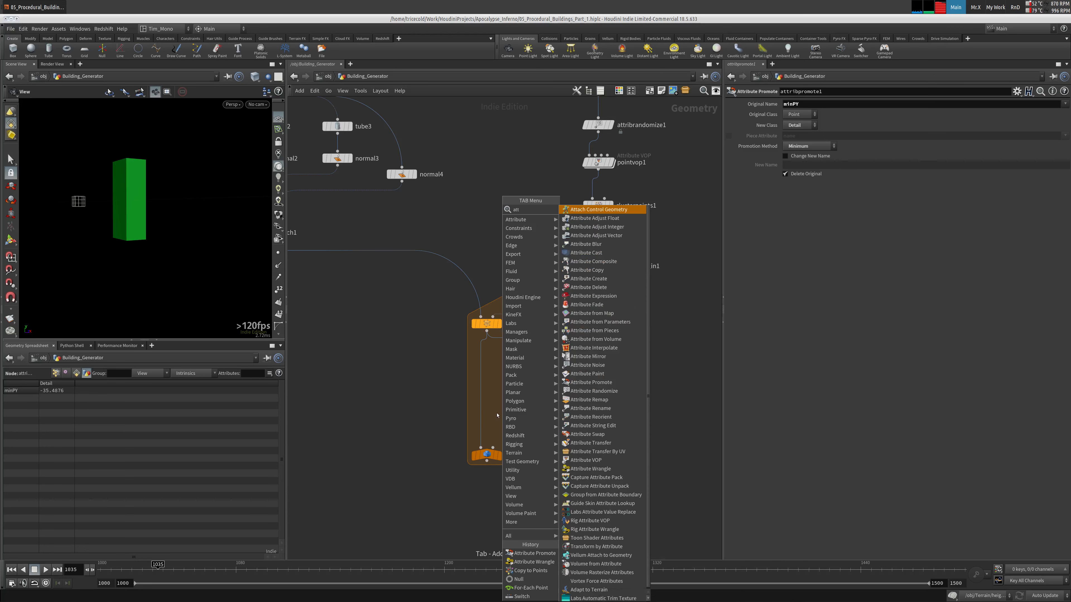
pyautogui.press('Return')
pyautogui.click(481, 407)
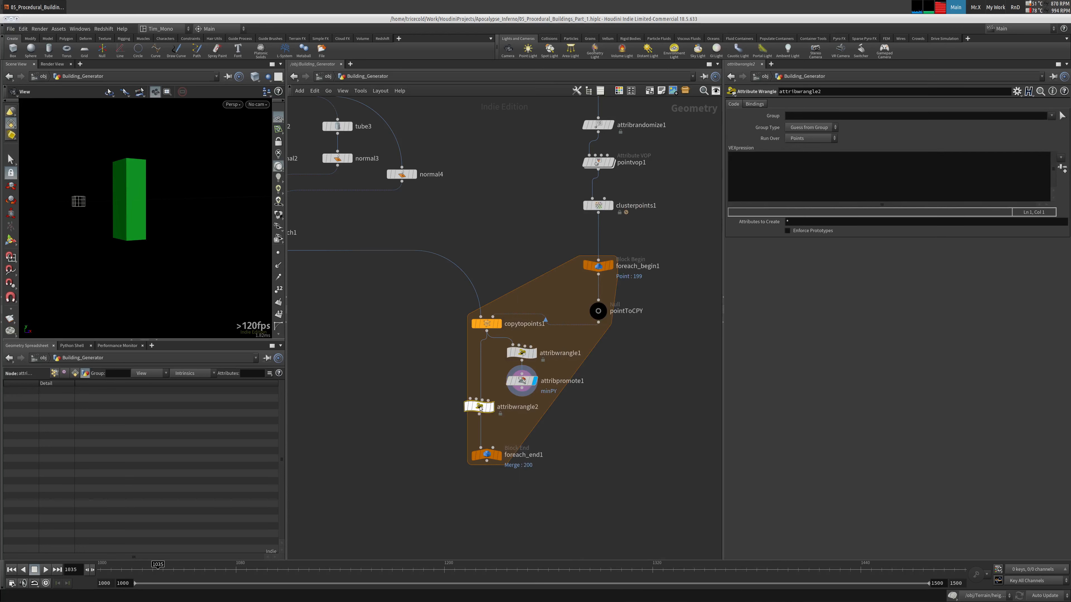
pyautogui.moveTo(479, 411); pyautogui.dragTo(485, 417)
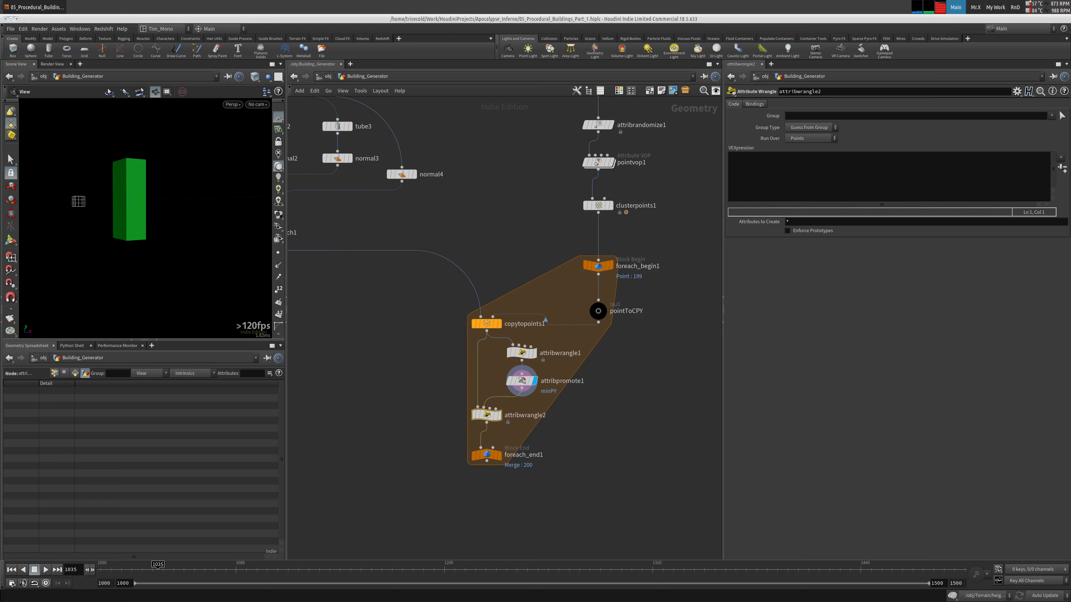
# Step: Enter attribwrangle2's VEX code: float minP = detail(1, "minPY", 0); if(minP < 0) @P.y += abs(minP);
pyautogui.click(788, 163)
pyautogui.write('float minP = detail(1, "minPY", 0); if(minP < 0)     @P.y += abs(minP);')
pyautogui.click(789, 155)
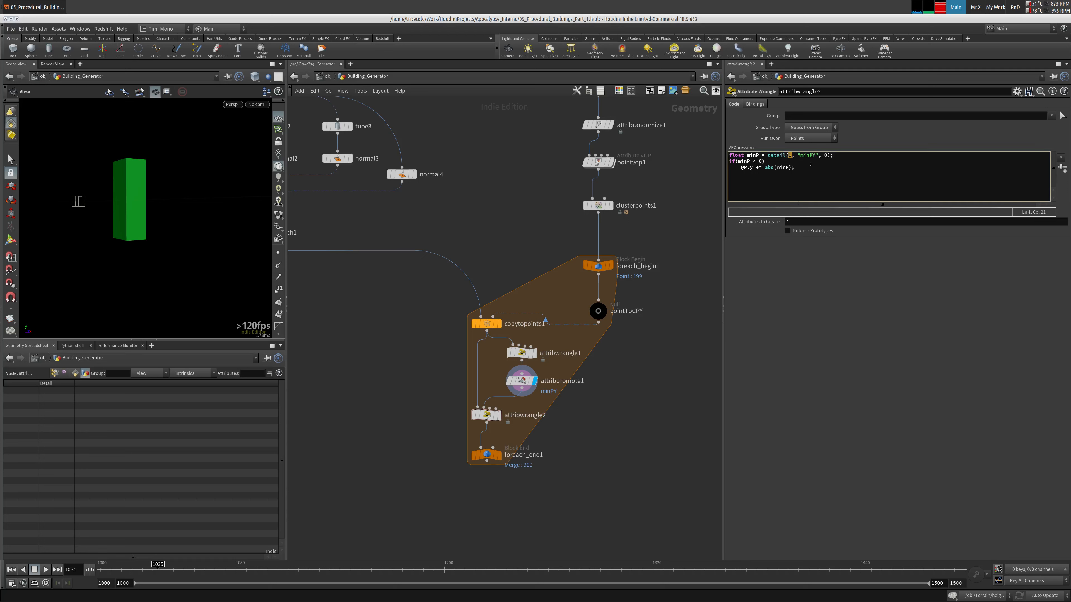
pyautogui.click(826, 156)
pyautogui.click(825, 156)
# Step: Display attribwrangle2's result and review its @P.y += abs(minP); line
pyautogui.click(521, 381)
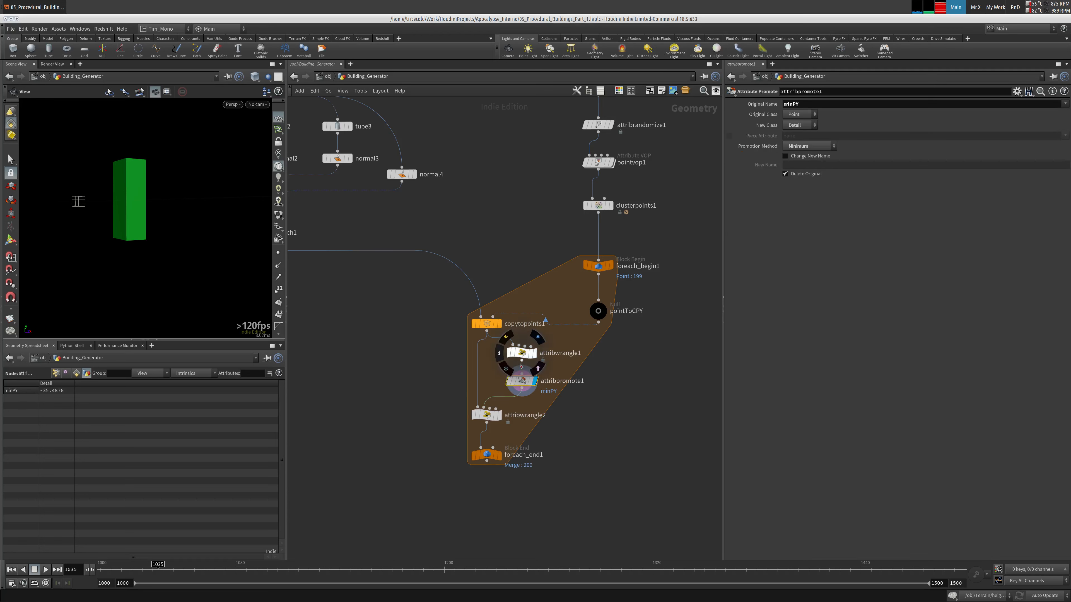
pyautogui.click(487, 415)
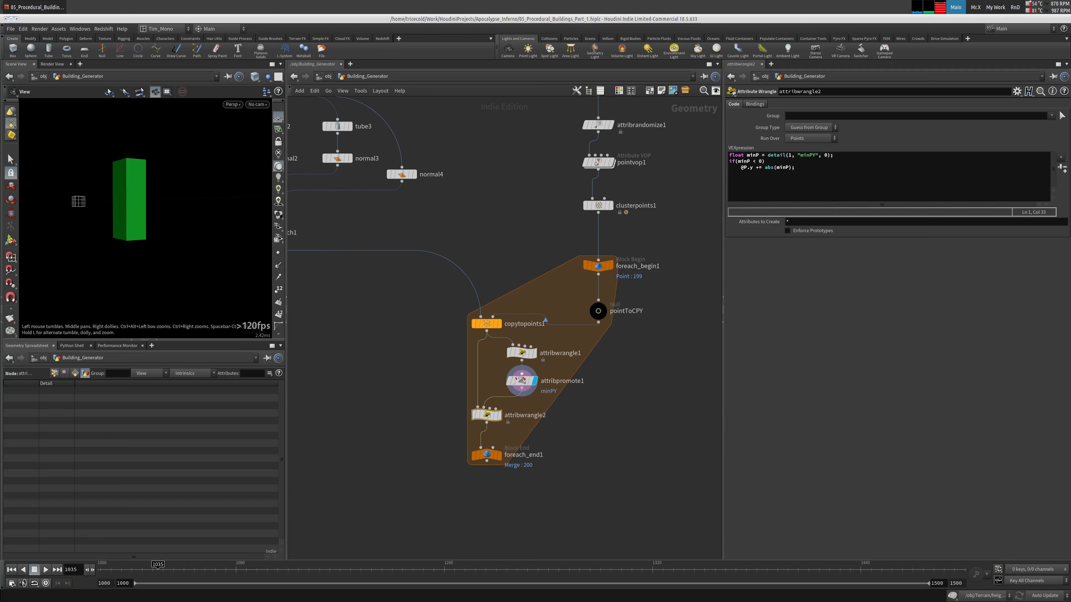
pyautogui.click(498, 415)
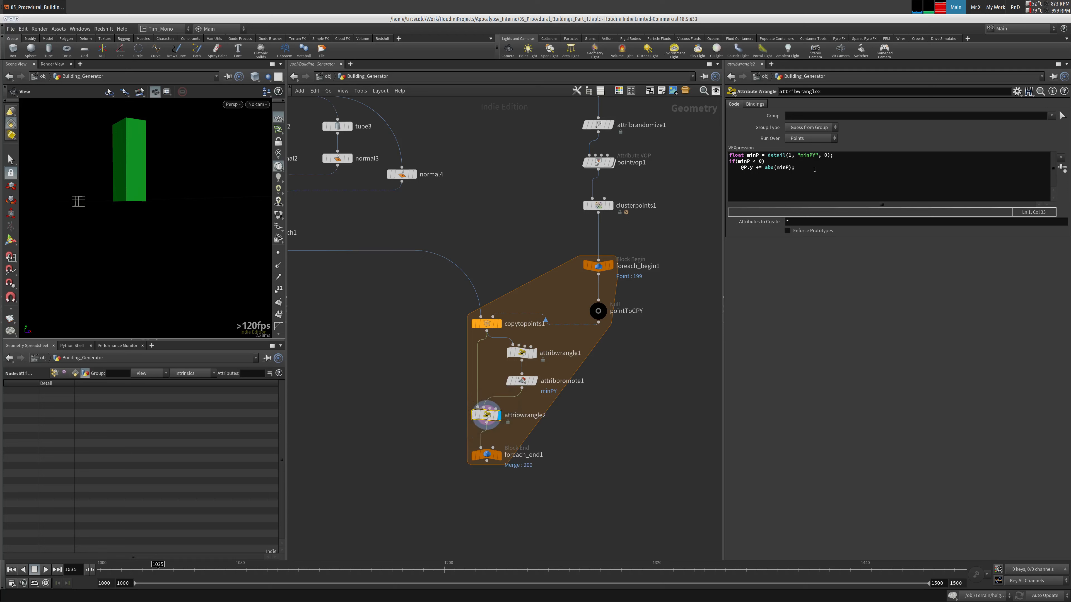
pyautogui.moveTo(770, 161); pyautogui.dragTo(792, 169)
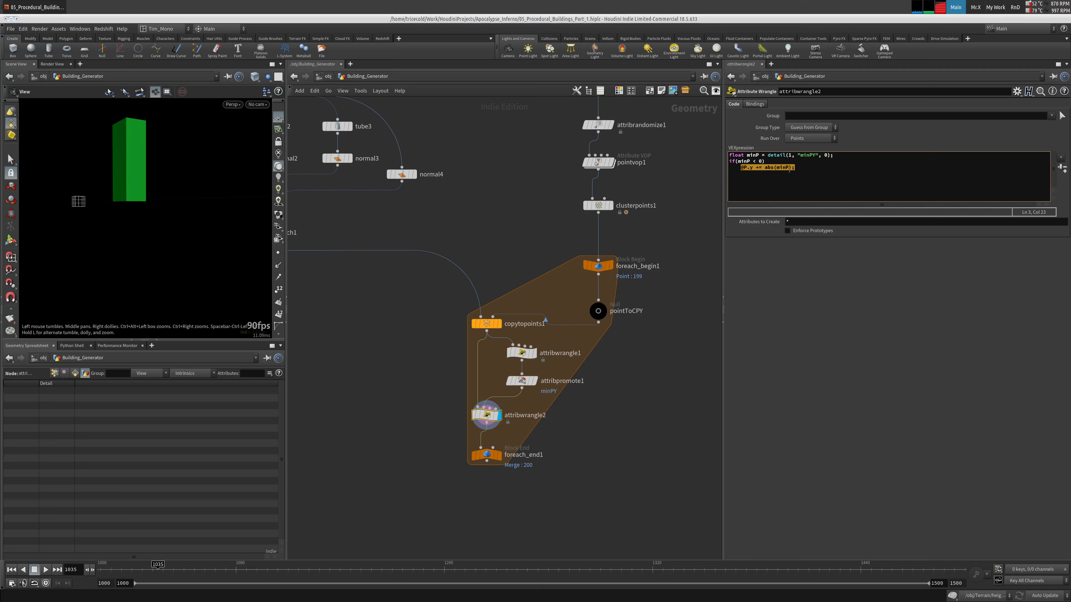
pyautogui.click(801, 169)
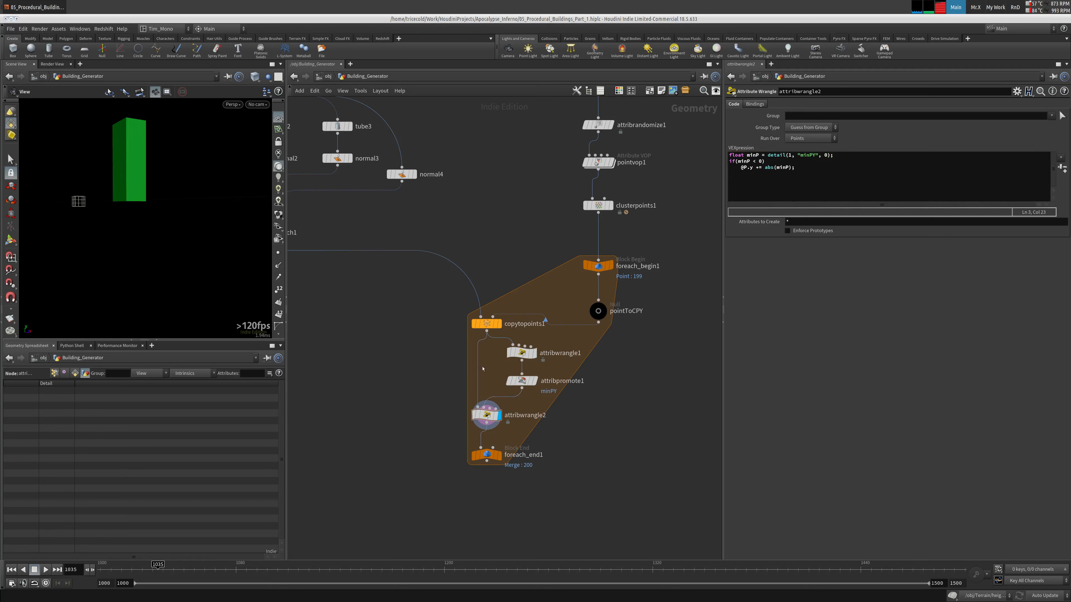
# Step: Show copytopoints1's point attributes in the geometry spreadsheet and sort them by P[y]
pyautogui.click(487, 324)
pyautogui.click(54, 373)
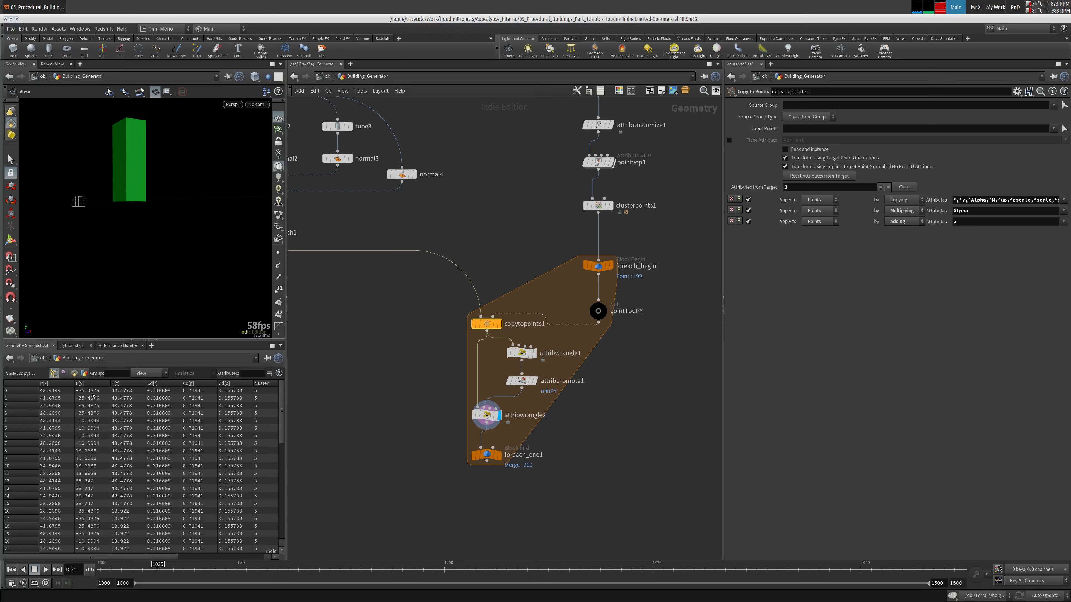
pyautogui.click(95, 387)
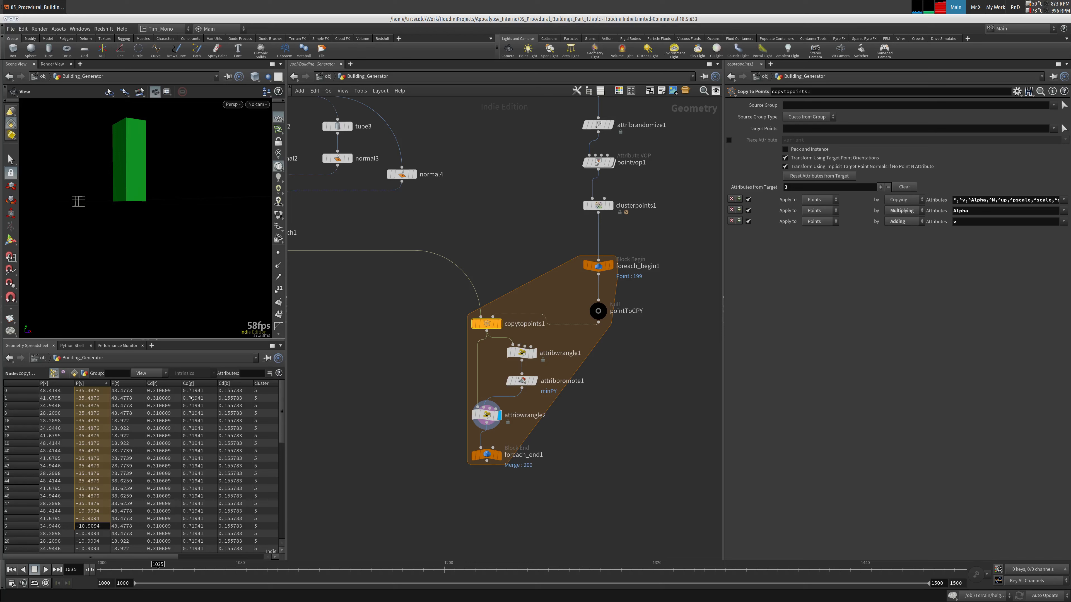
# Step: Select attribwrangle2 and check the lowest P[y] values of its points in the geometry spreadsheet
pyautogui.moveTo(155, 557)
pyautogui.mouseDown()
pyautogui.moveTo(243, 565)
pyautogui.moveTo(150, 560)
pyautogui.mouseUp()
pyautogui.click(524, 409)
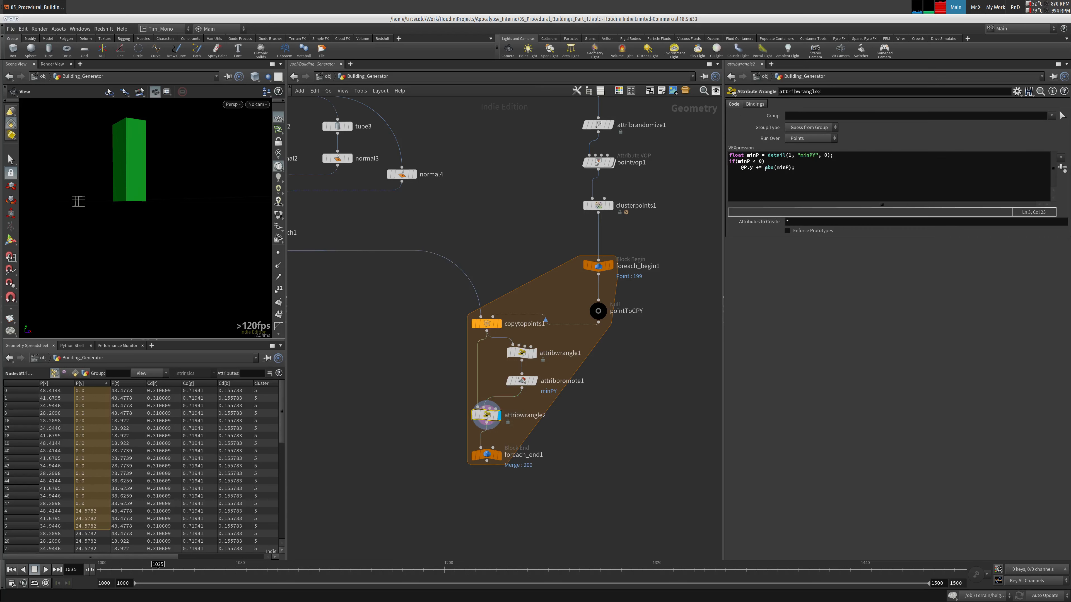
pyautogui.click(87, 391)
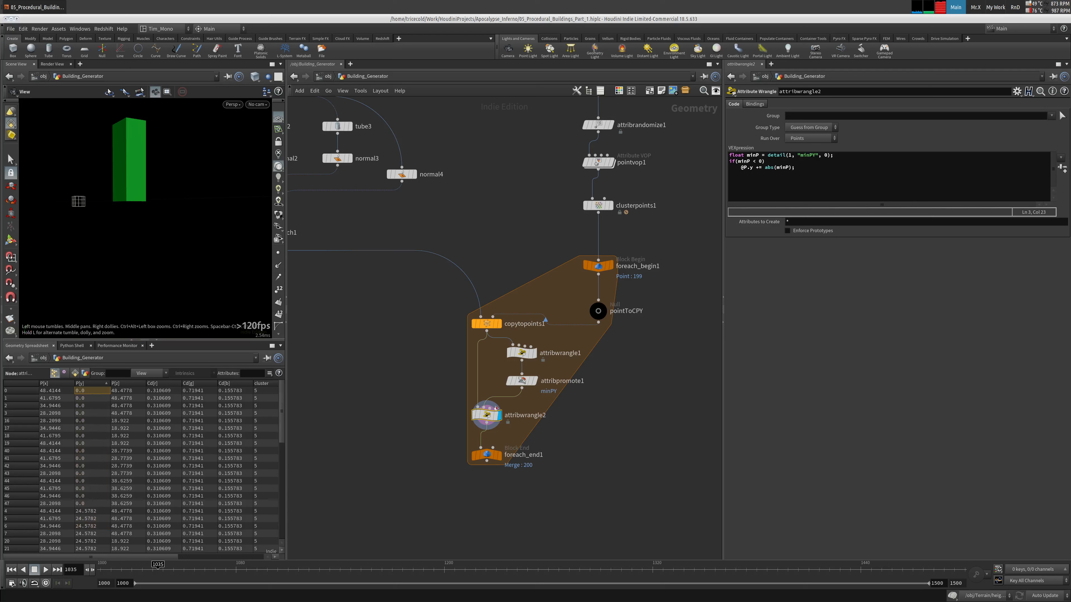
pyautogui.moveTo(497, 327)
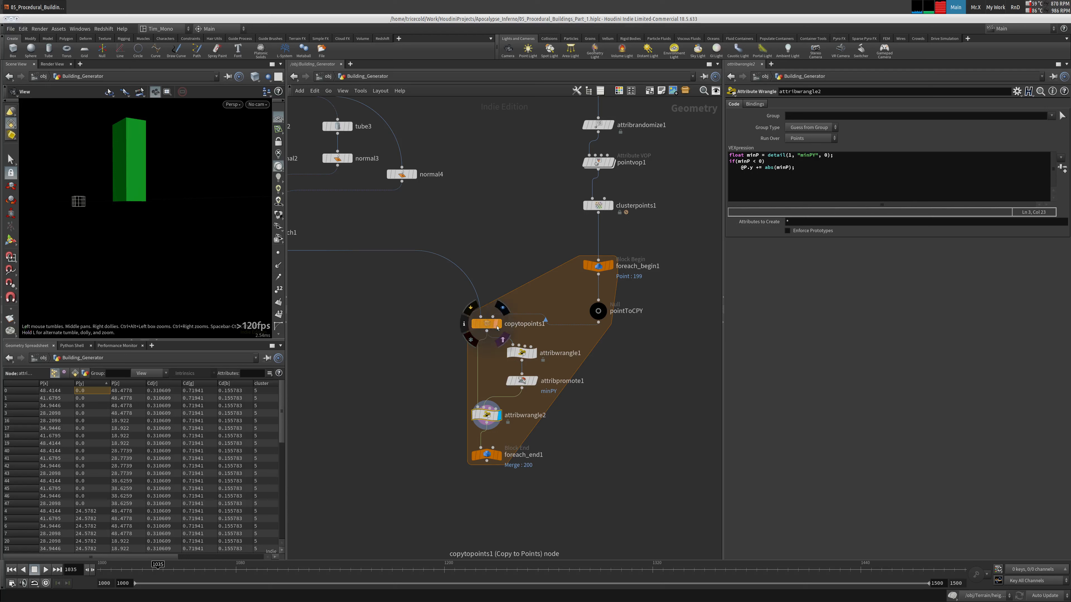
# Step: Display foreach_end1's merged result and inspect the whole building in the viewport
pyautogui.click(499, 455)
pyautogui.click(486, 455)
pyautogui.moveTo(139, 198); pyautogui.dragTo(90, 207)
pyautogui.moveTo(90, 208); pyautogui.dragTo(26, 246, button='right')
pyautogui.moveTo(26, 245); pyautogui.dragTo(2, 204)
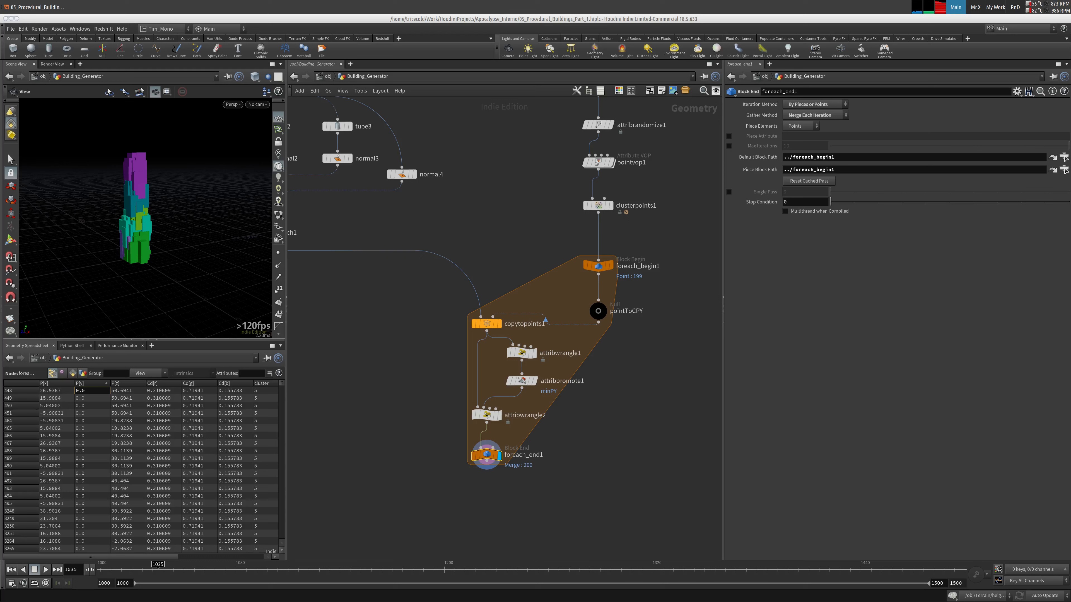
# Step: Copy the expression fit(rand(ch("../SEED/seed")),0,1,15,40) * 0.2 from the first Radius value of tube1
pyautogui.moveTo(400, 228); pyautogui.dragTo(538, 291, button='middle')
pyautogui.moveTo(474, 266); pyautogui.dragTo(316, 311)
pyautogui.scroll(-2, 530, 302)
pyautogui.moveTo(530, 301); pyautogui.dragTo(404, 371, button='middle')
pyautogui.click(619, 196)
pyautogui.click(568, 196)
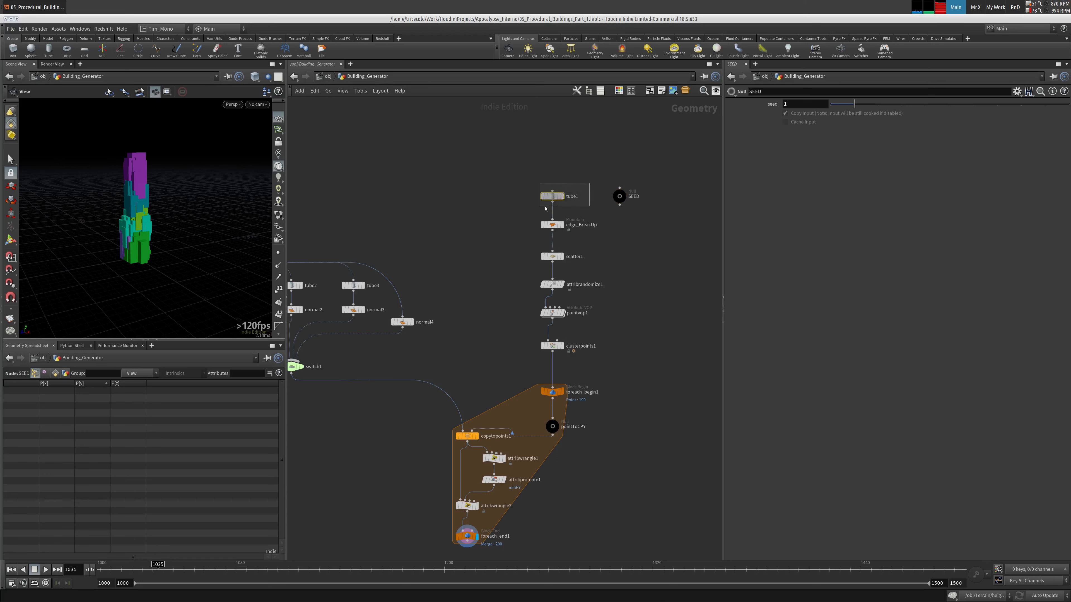
pyautogui.doubleClick(931, 184)
pyautogui.hotkey('ctrl', 'c')
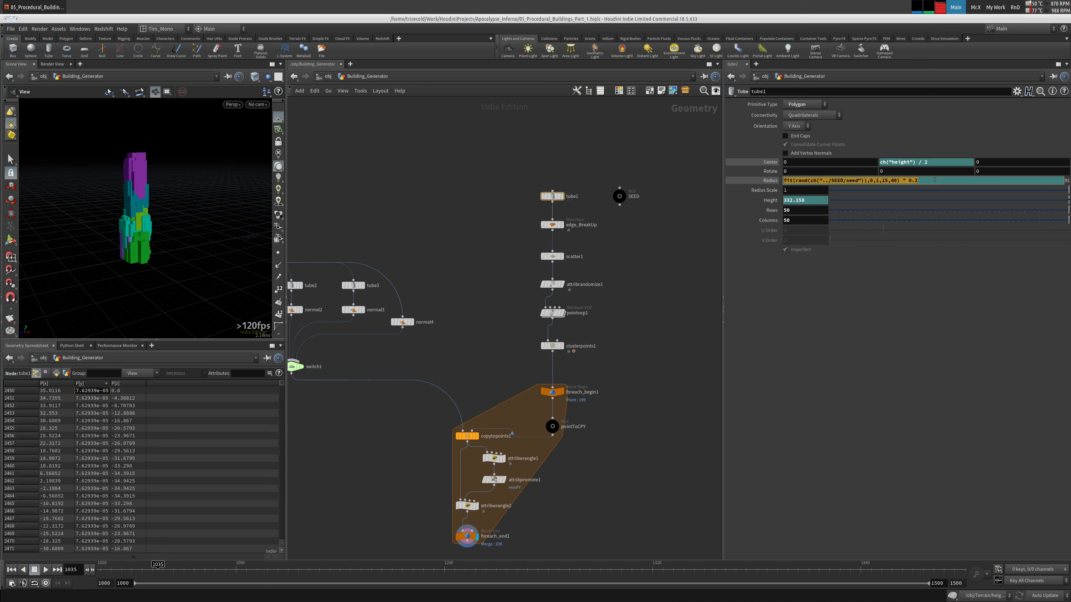
# Step: Paste the copied seed expression into switch1's Select Input
pyautogui.moveTo(360, 362); pyautogui.dragTo(357, 362, button='middle')
pyautogui.click(294, 367)
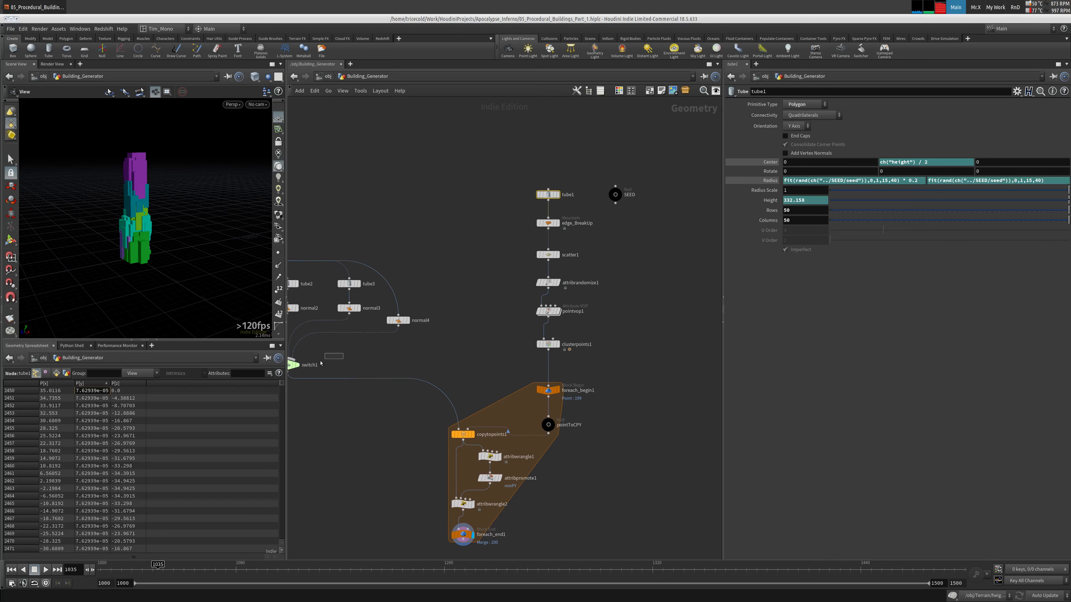
pyautogui.scroll(4, 390, 367)
pyautogui.doubleClick(801, 104)
pyautogui.hotkey('ctrl', 'v')
pyautogui.press('Return')
pyautogui.click(883, 104)
# Step: Set the output minimum of the fit expression in switch1's Select Input to 0
pyautogui.moveTo(583, 189); pyautogui.dragTo(723, 235, button='middle')
pyautogui.moveTo(365, 270); pyautogui.dragTo(498, 268, button='middle')
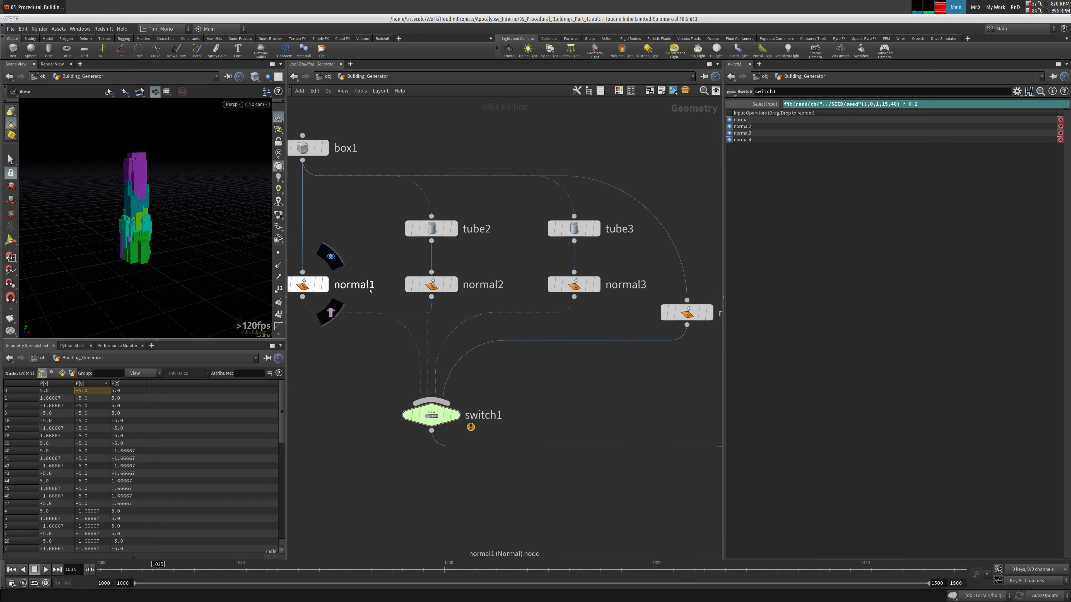
pyautogui.moveTo(701, 285); pyautogui.dragTo(630, 290, button='middle')
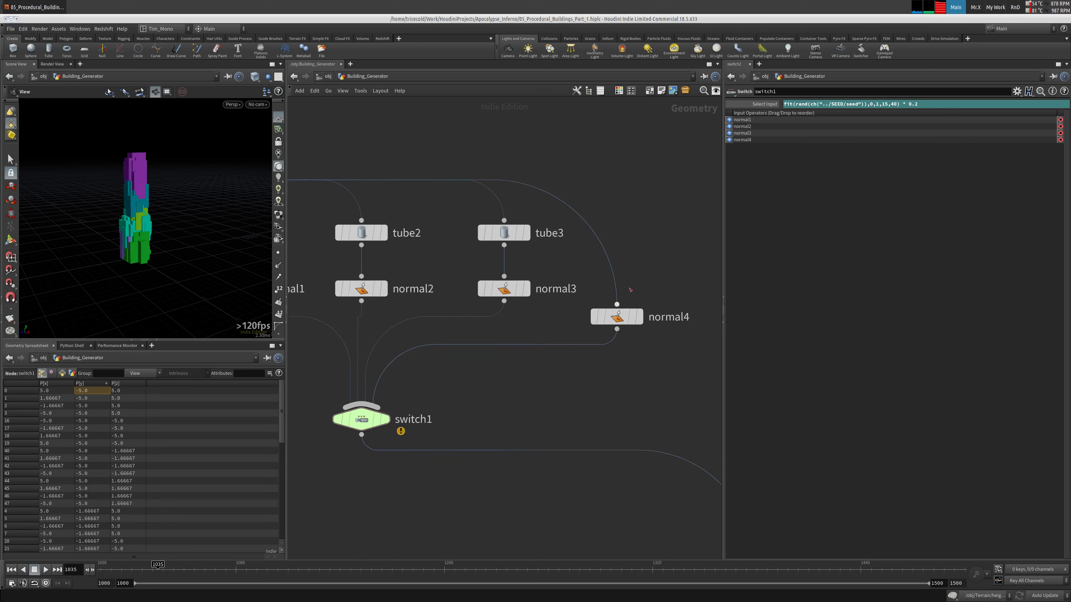
pyautogui.write('15')
pyautogui.click(886, 104)
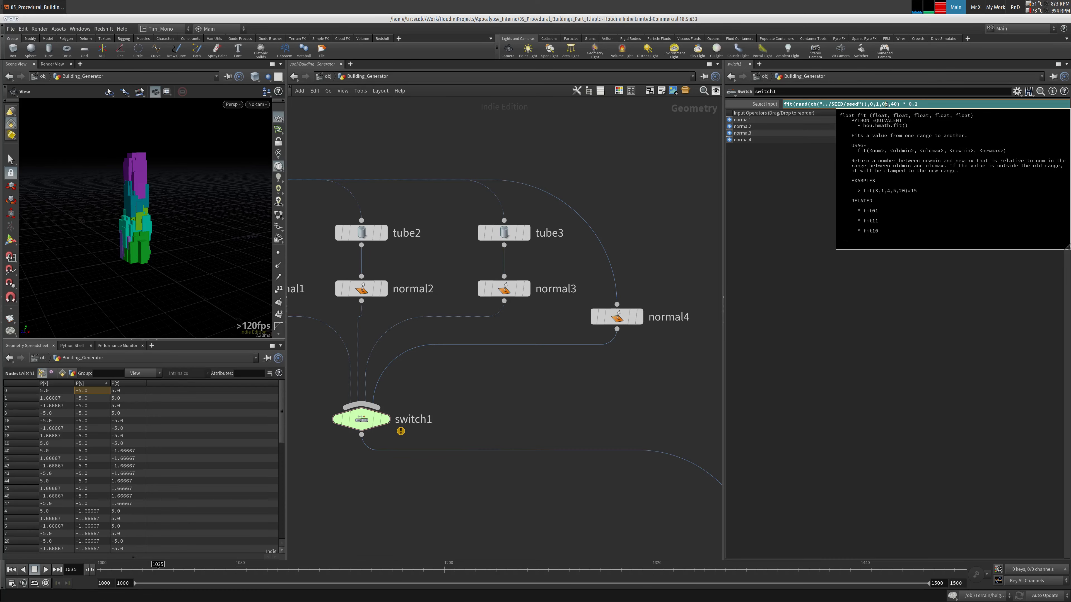
pyautogui.click(888, 104)
pyautogui.press('BackSpace')
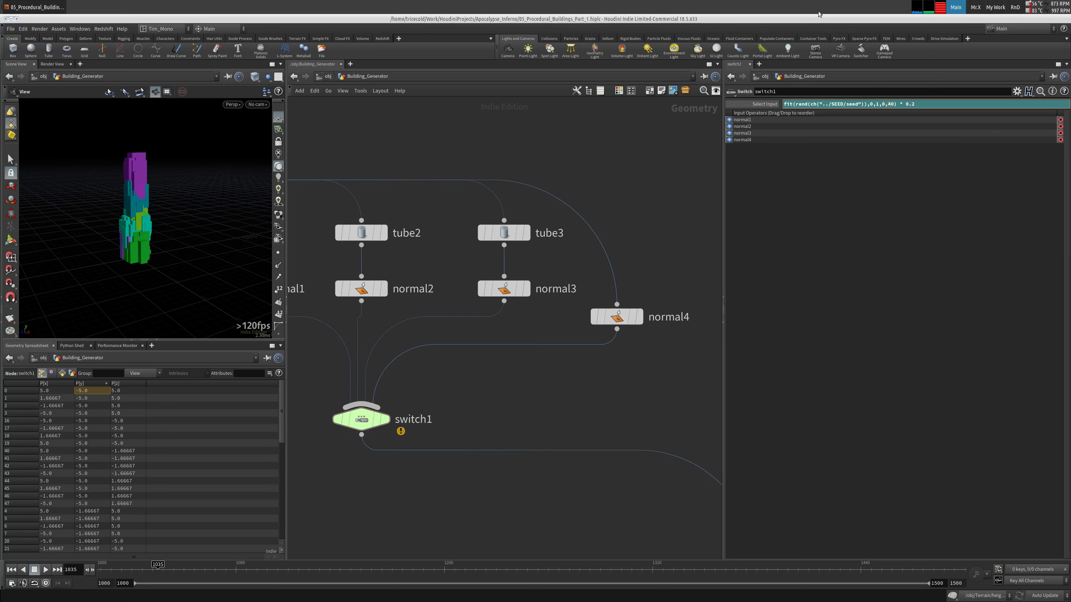
pyautogui.write('4')
# Step: Reduce switch1's Select Input expression to ch("../SEED/seed") %4
pyautogui.press('End')
pyautogui.press('BackSpace')
pyautogui.press('BackSpace')
pyautogui.press('BackSpace')
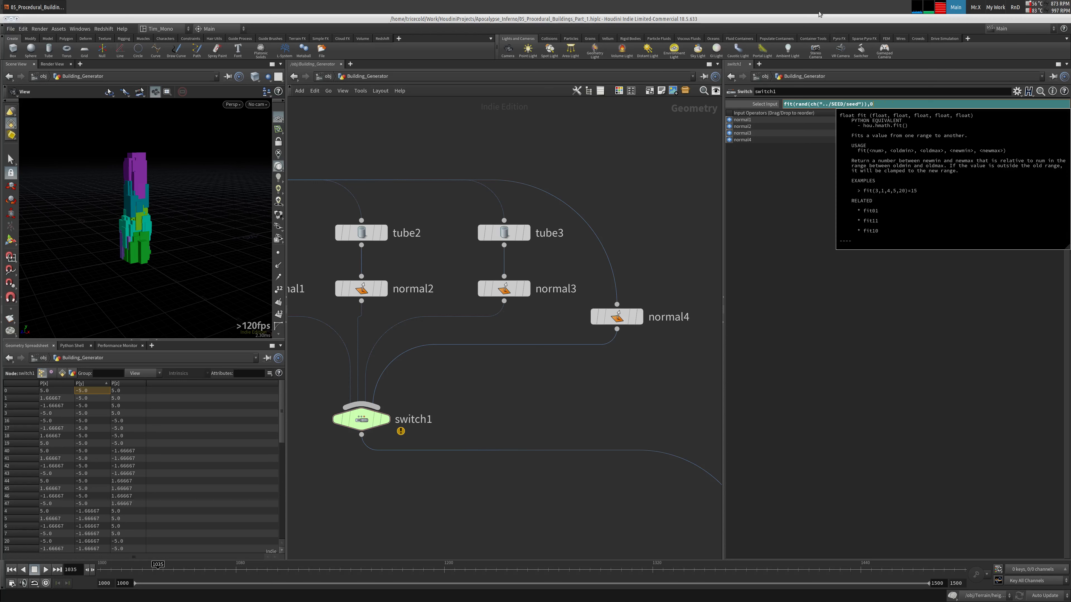
pyautogui.press('Escape')
pyautogui.press('Delete')
pyautogui.press('Delete')
pyautogui.press('Delete')
pyautogui.press('Delete')
pyautogui.press('Delete')
pyautogui.press('Delete')
pyautogui.press('Delete')
pyautogui.press('Delete')
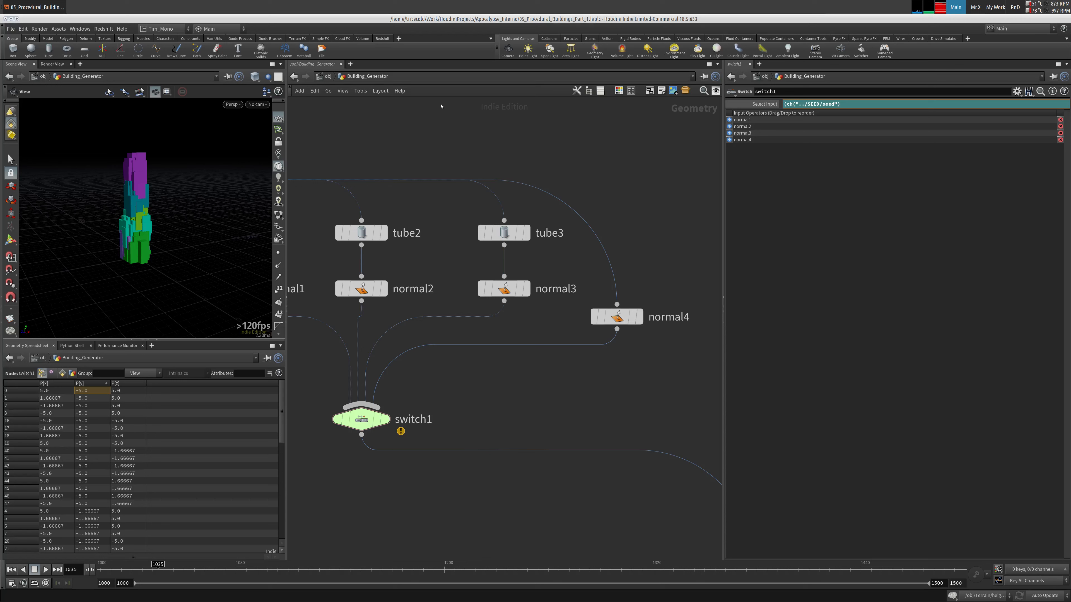
pyautogui.press('Delete')
pyautogui.write('(')
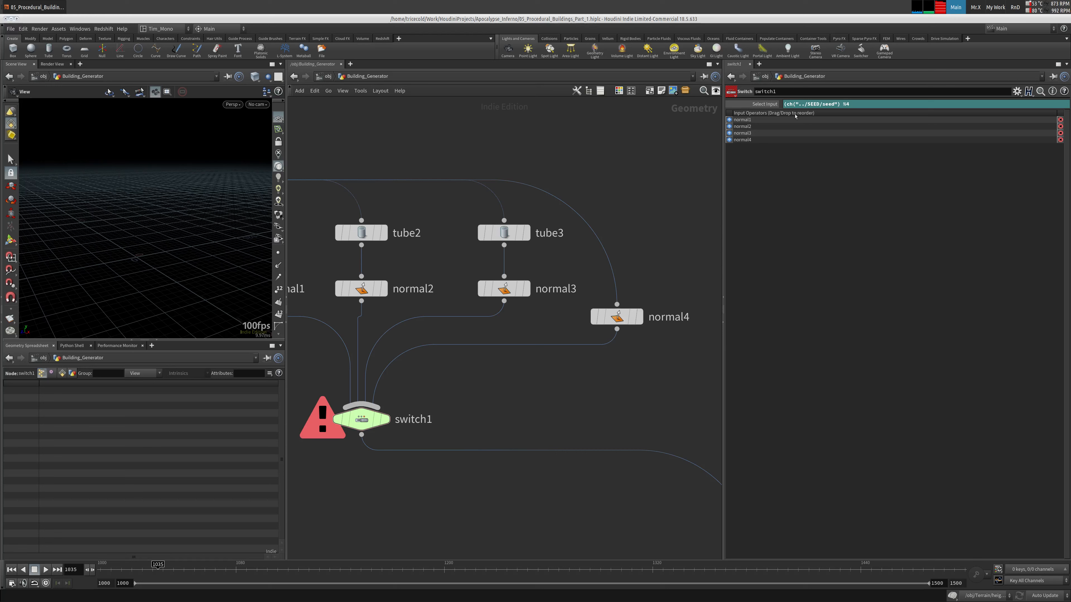
pyautogui.press('BackSpace')
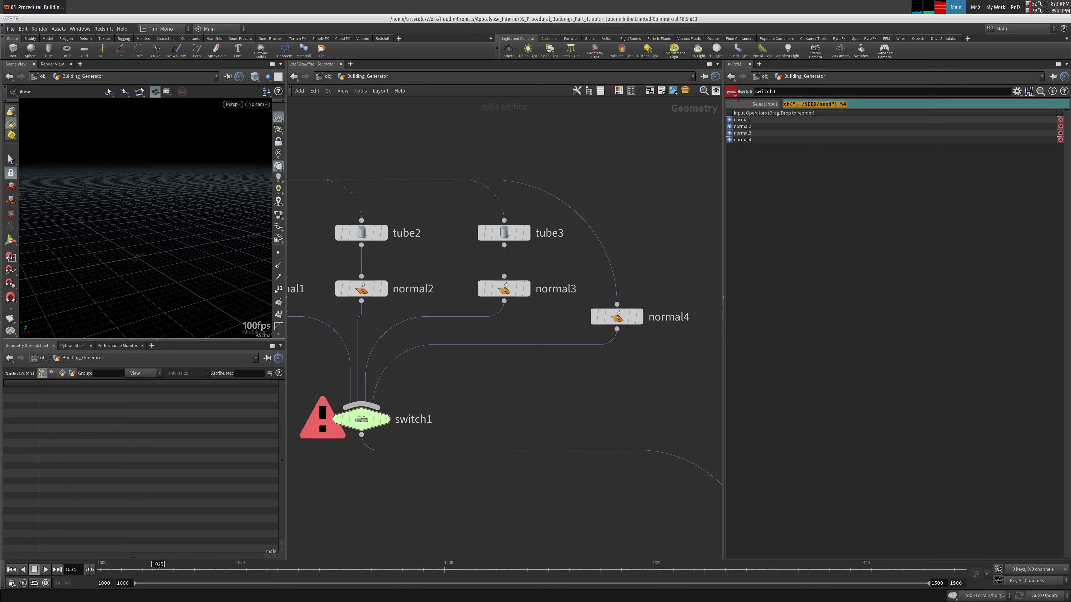
pyautogui.press('Return')
# Step: Try different seed values on the SEED null while inspecting the building, ending with the seed at 4
pyautogui.scroll(-4, 598, 163)
pyautogui.moveTo(597, 163); pyautogui.dragTo(587, 196, button='middle')
pyautogui.moveTo(669, 198); pyautogui.dragTo(538, 201, button='middle')
pyautogui.scroll(-4, 552, 219)
pyautogui.click(716, 159)
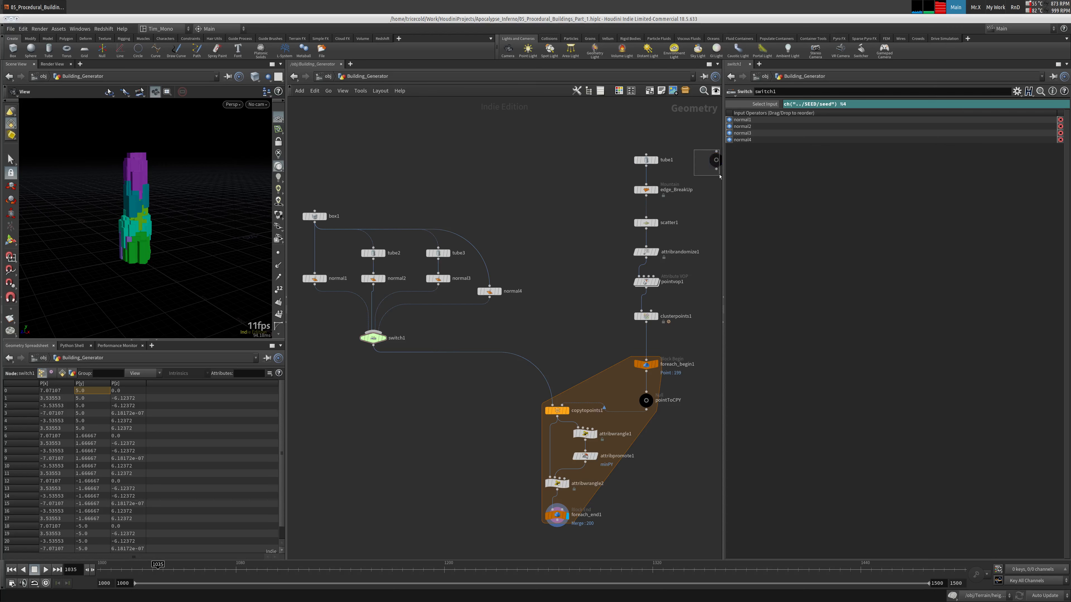
pyautogui.moveTo(855, 104); pyautogui.dragTo(1044, 116)
pyautogui.moveTo(150, 185)
pyautogui.mouseDown()
pyautogui.moveTo(203, 191)
pyautogui.moveTo(141, 201)
pyautogui.mouseUp()
pyautogui.moveTo(141, 201); pyautogui.dragTo(124, 220, button='middle')
pyautogui.moveTo(124, 220); pyautogui.dragTo(184, 198, button='right')
pyautogui.moveTo(184, 198); pyautogui.dragTo(174, 173)
pyautogui.moveTo(1045, 104); pyautogui.dragTo(925, 104)
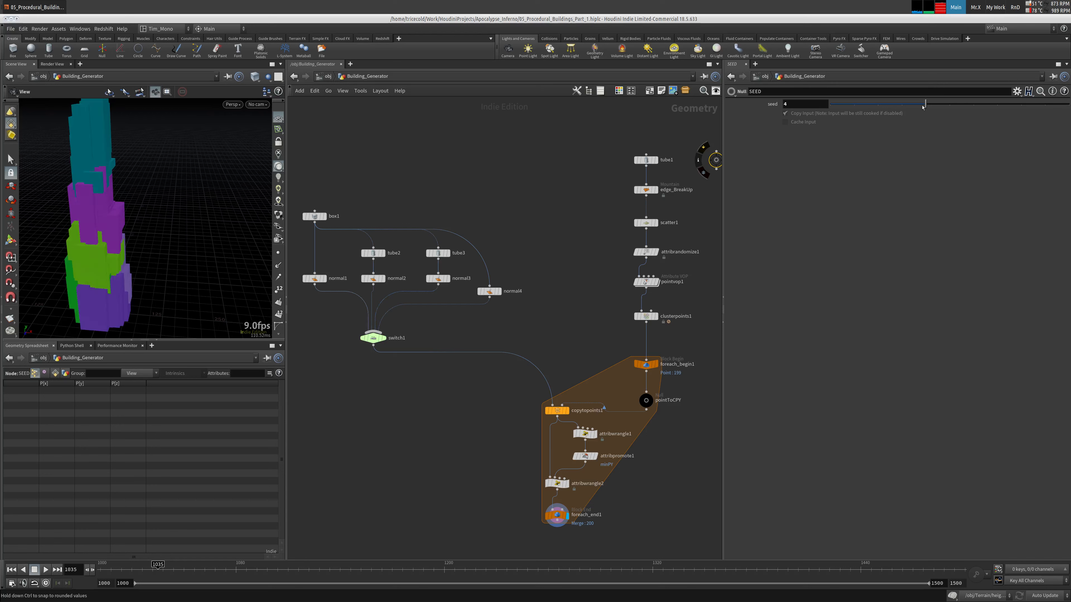
pyautogui.moveTo(172, 179); pyautogui.dragTo(171, 157)
pyautogui.moveTo(171, 157); pyautogui.dragTo(139, 180, button='right')
pyautogui.moveTo(139, 179); pyautogui.dragTo(137, 149)
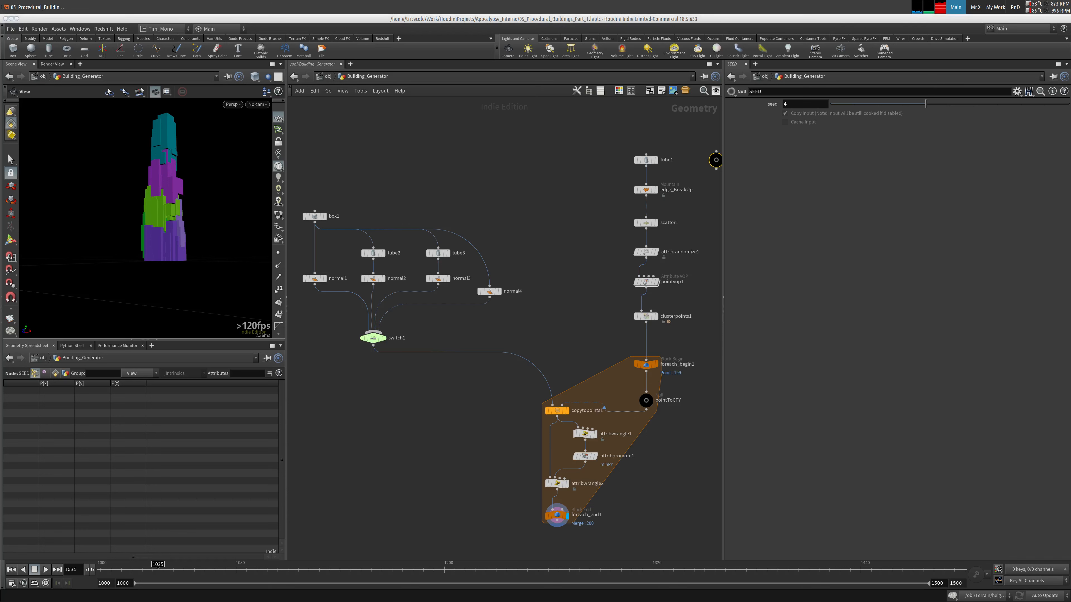
# Step: Enclose the block-shape nodes from box1 to switch1 in a network box set apart from the main chain, and save the scene
pyautogui.moveTo(404, 389); pyautogui.dragTo(442, 367, button='middle')
pyautogui.scroll(-3, 471, 356)
pyautogui.moveTo(550, 224); pyautogui.dragTo(350, 365)
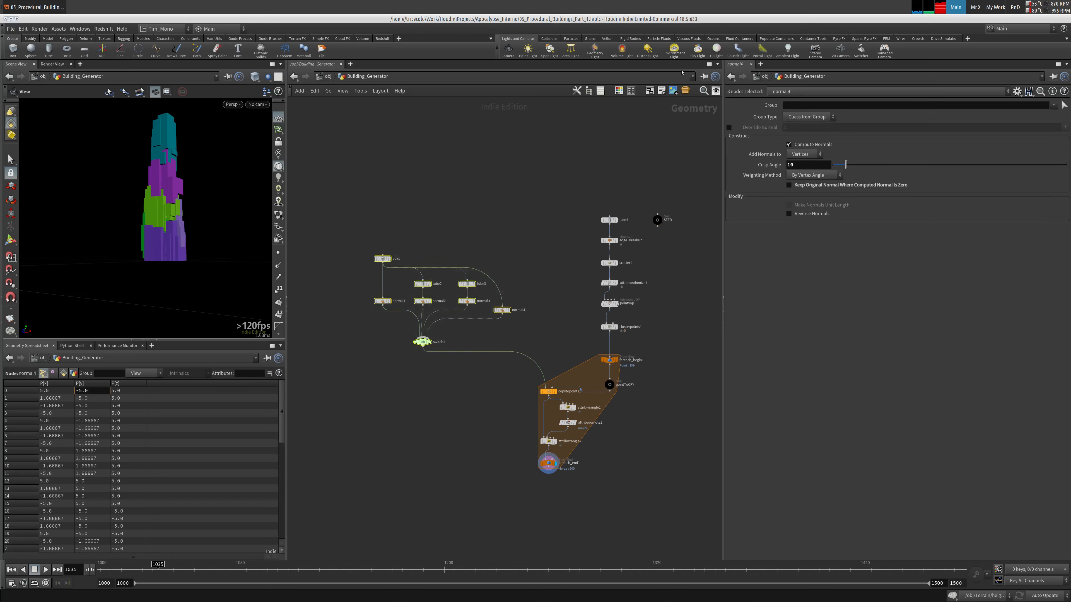
pyautogui.click(649, 92)
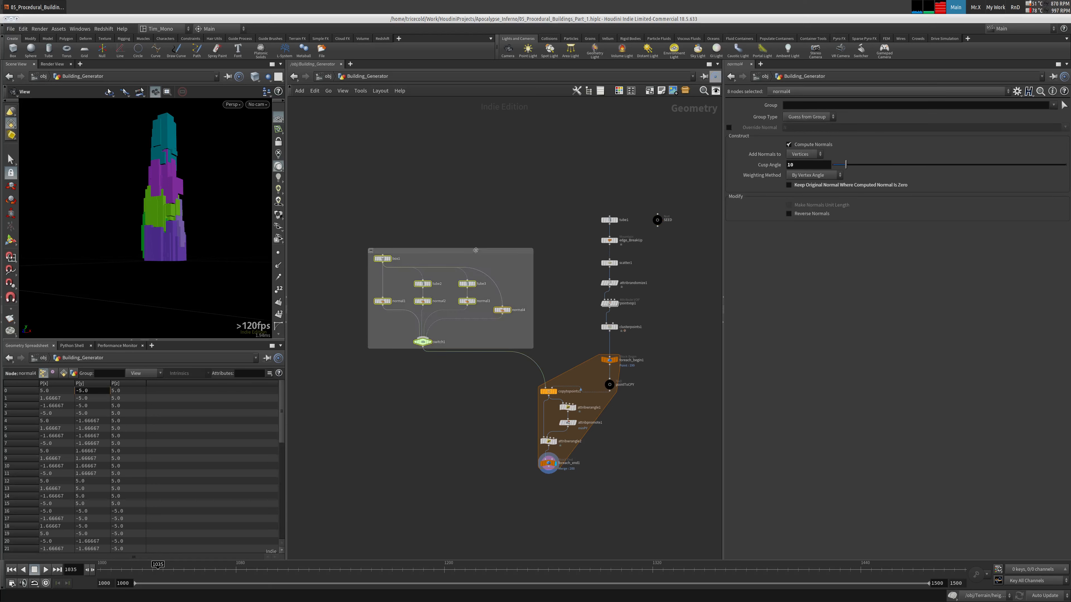
pyautogui.moveTo(498, 251); pyautogui.dragTo(466, 246)
pyautogui.click(11, 28)
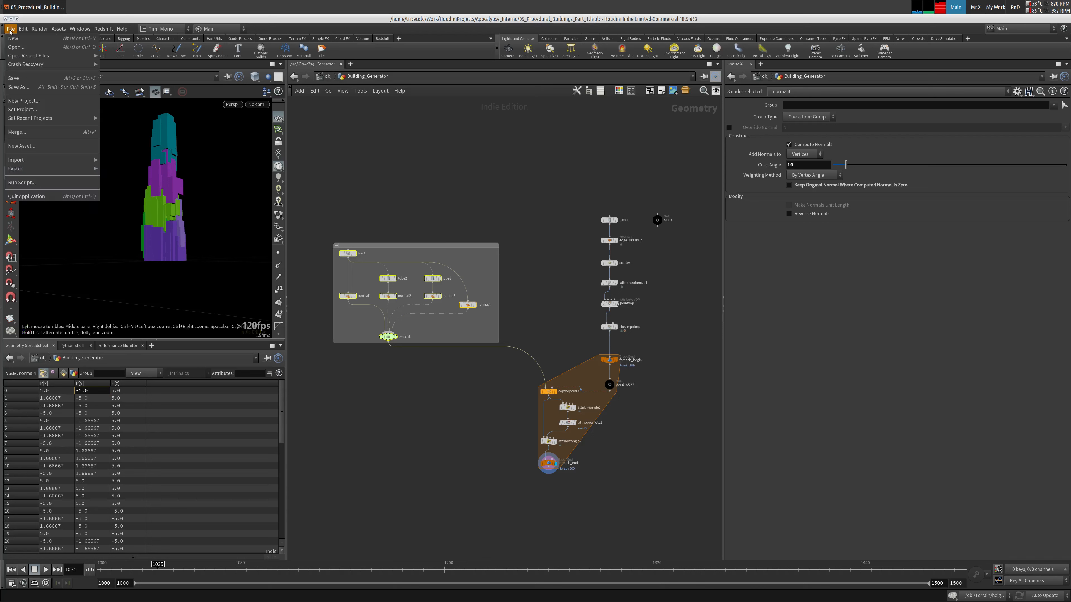
pyautogui.click(25, 79)
# Step: Title the network box around the block-shape nodes "Building Blocks"
pyautogui.doubleClick(361, 248)
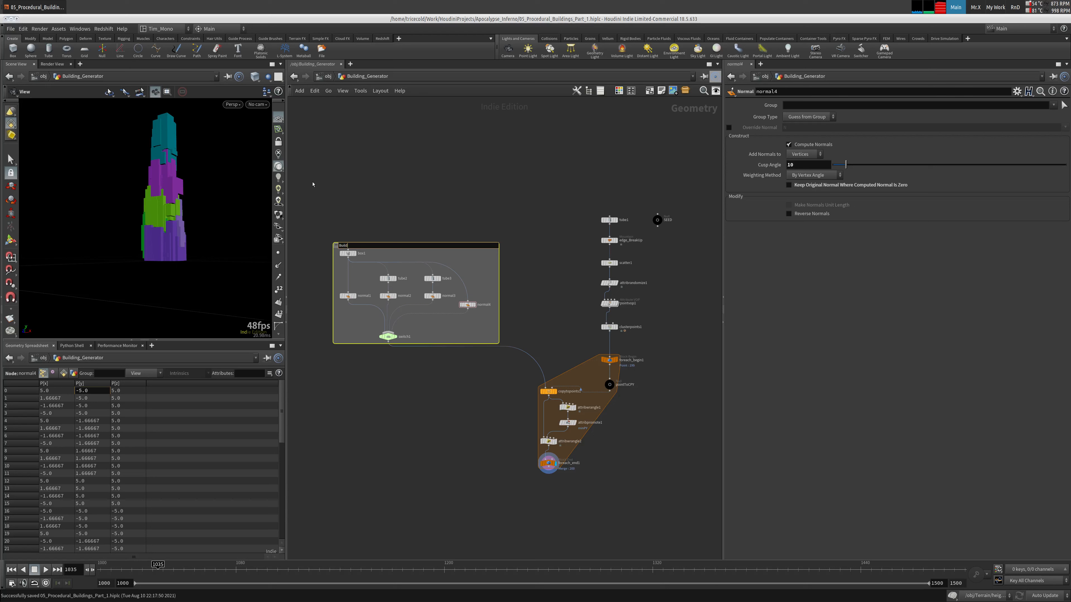
pyautogui.write('Building Blocks')
pyautogui.press('Return')
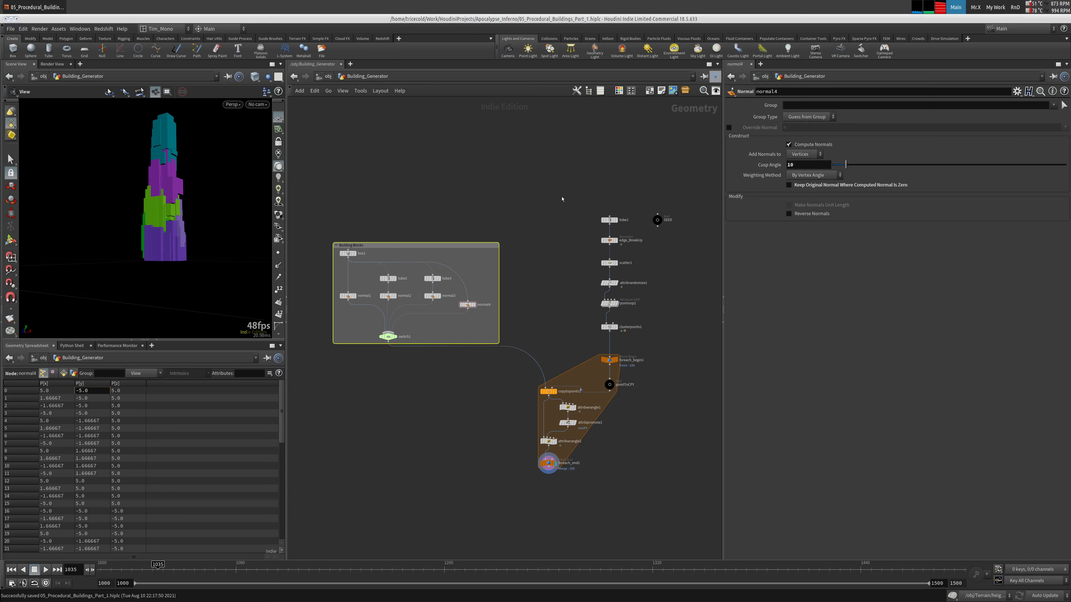
# Step: Enclose the SEED null and the chain from tube1 to foreach_end1 in a network box titled "Base_Shape"
pyautogui.moveTo(524, 199); pyautogui.dragTo(680, 494)
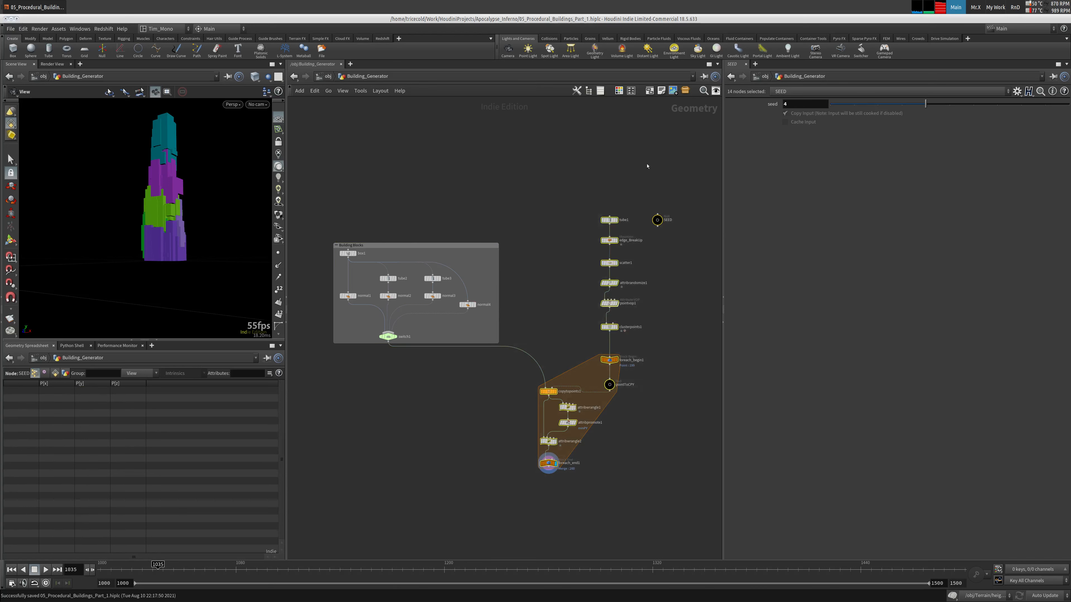
pyautogui.hotkey('shift', 'o')
pyautogui.doubleClick(588, 209)
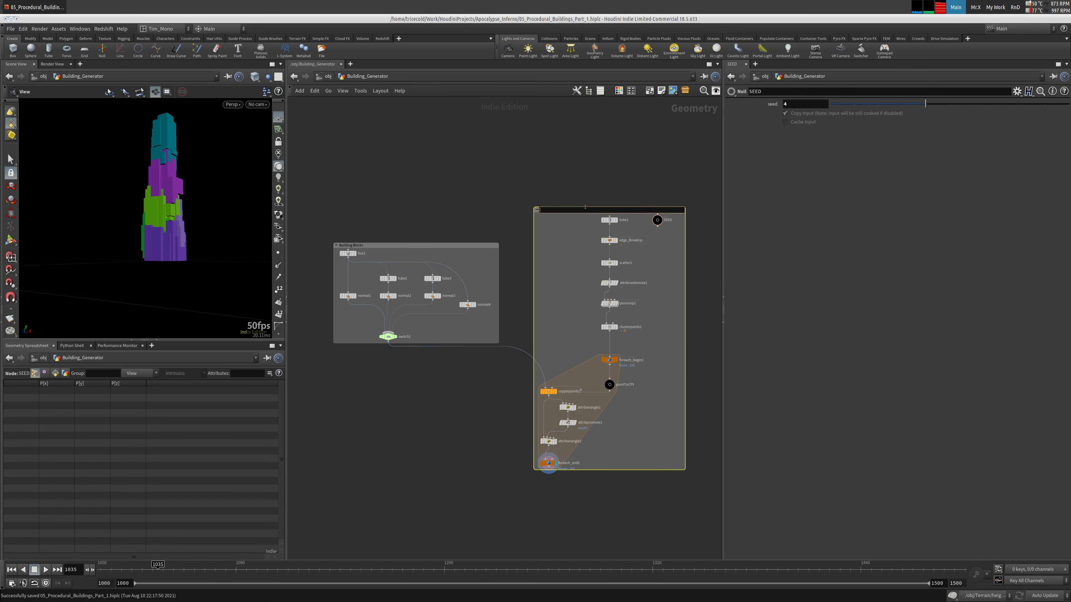
pyautogui.write('Base_Shape')
pyautogui.press('Return')
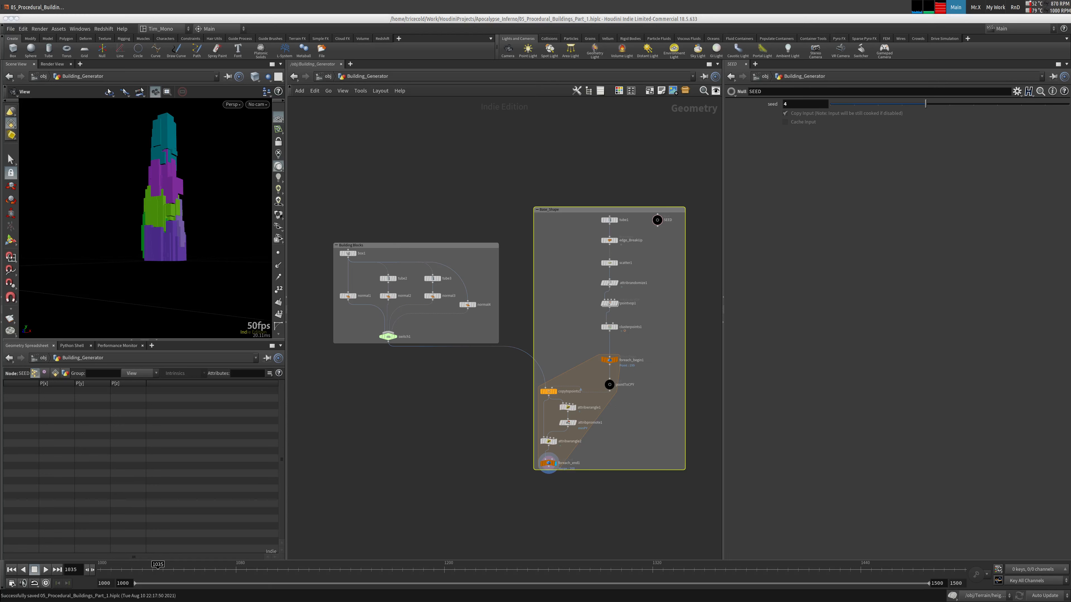
# Step: Extend the Base_Shape network box downward to leave room below foreach_end1
pyautogui.click(604, 460)
pyautogui.moveTo(568, 486); pyautogui.dragTo(524, 418, button='middle')
pyautogui.moveTo(524, 419); pyautogui.dragTo(535, 425, button='right')
pyautogui.moveTo(534, 426); pyautogui.dragTo(511, 482, button='middle')
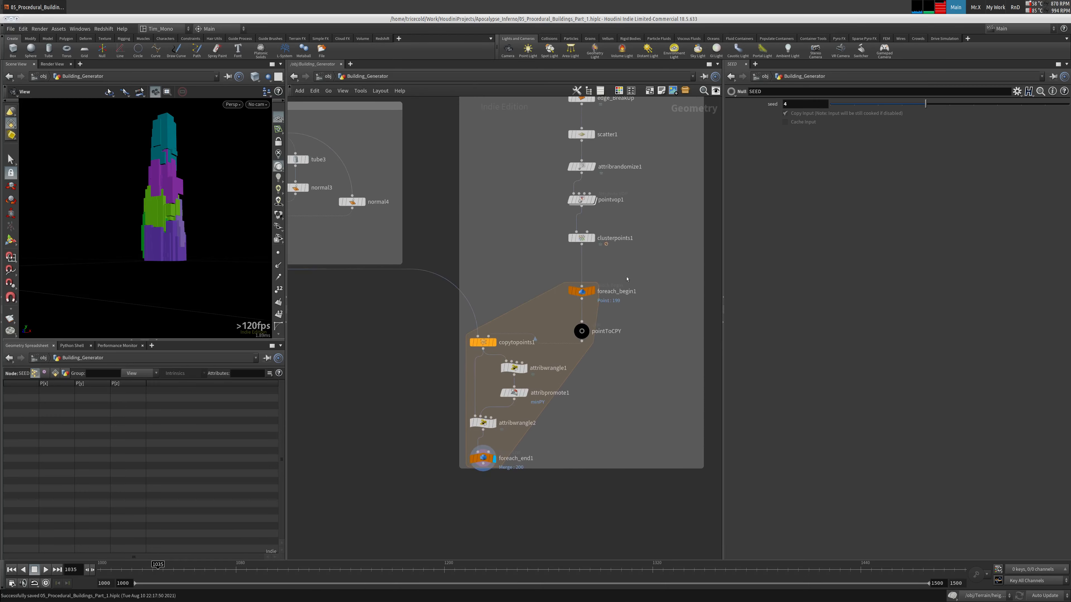
pyautogui.moveTo(631, 260); pyautogui.dragTo(614, 206, button='middle')
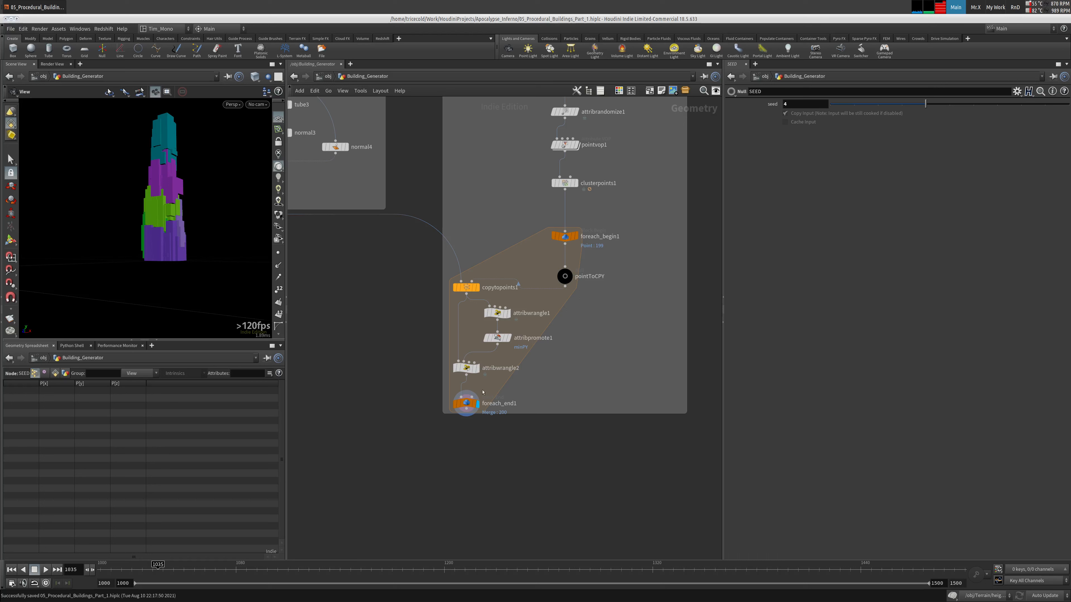
pyautogui.moveTo(450, 422); pyautogui.dragTo(617, 210)
pyautogui.click(531, 374)
pyautogui.moveTo(130, 185); pyautogui.dragTo(144, 213)
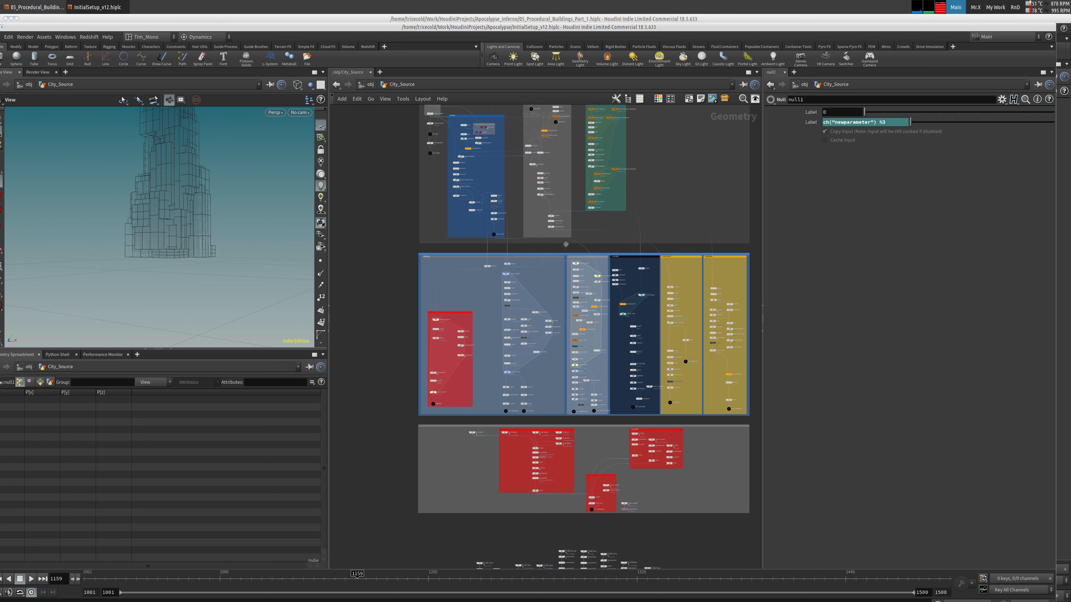
# Step: Look over the City_Source network in the InitialSetup_v12.hiplc window and return to the building scene
pyautogui.moveTo(577, 124); pyautogui.dragTo(579, 182, button='middle')
pyautogui.moveTo(662, 35); pyautogui.dragTo(0, 148)
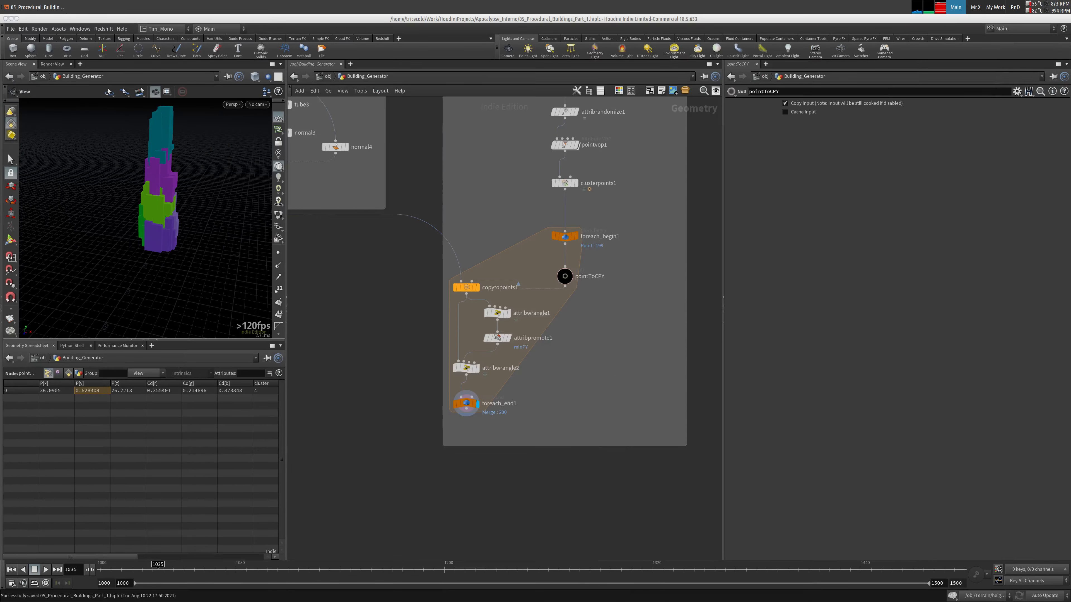
# Step: Check the geometry counts and attributes of foreach_end1 in its node info
pyautogui.moveTo(394, 335); pyautogui.dragTo(427, 280, button='middle')
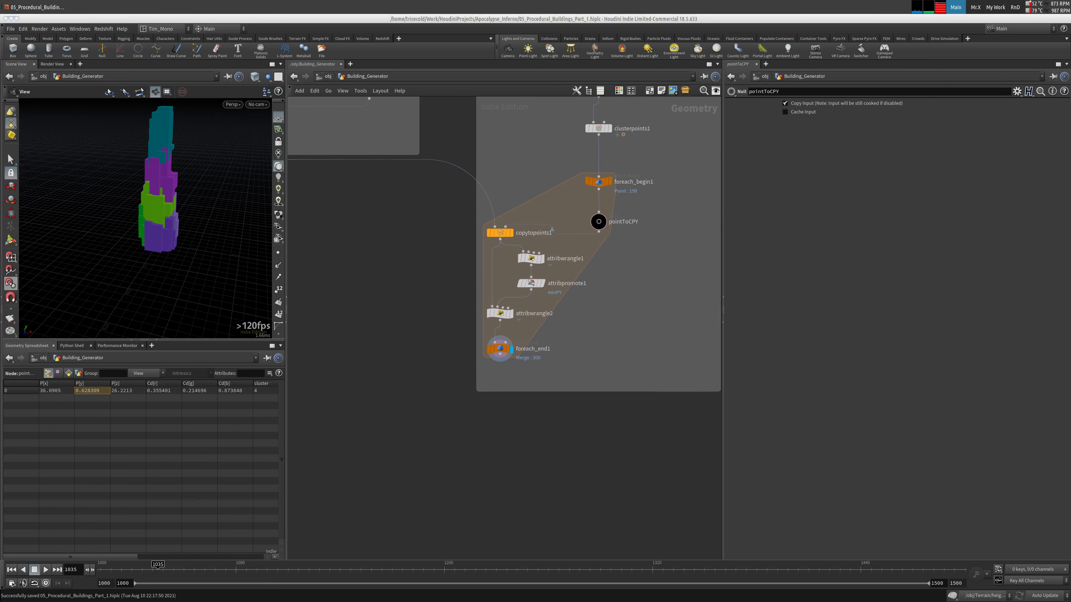
pyautogui.moveTo(485, 434); pyautogui.dragTo(377, 391, button='middle')
pyautogui.moveTo(424, 350); pyautogui.dragTo(424, 343)
pyautogui.press('Tab')
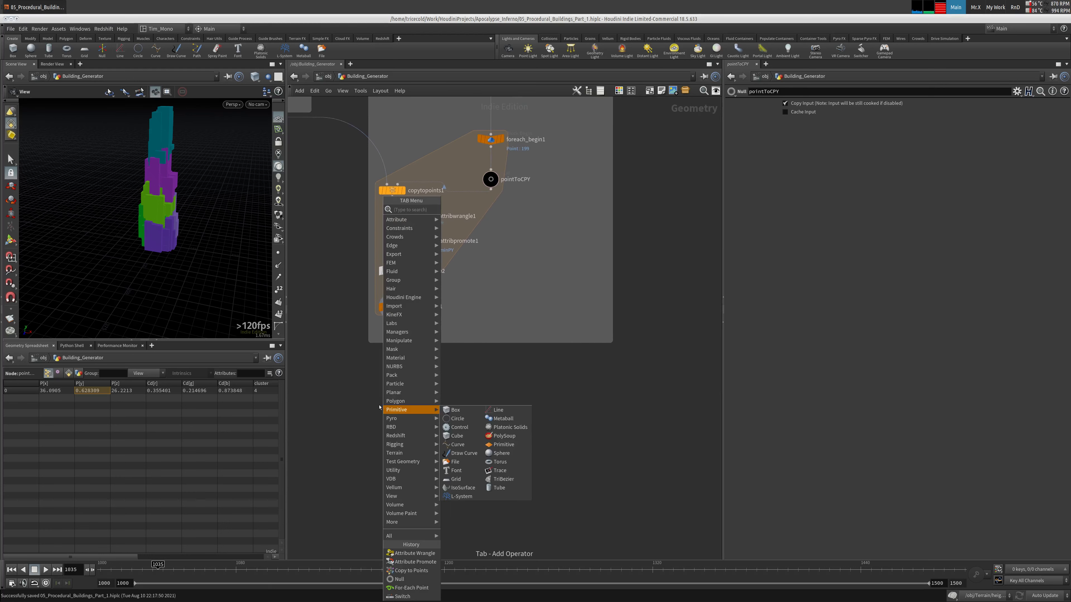
pyautogui.press('Escape')
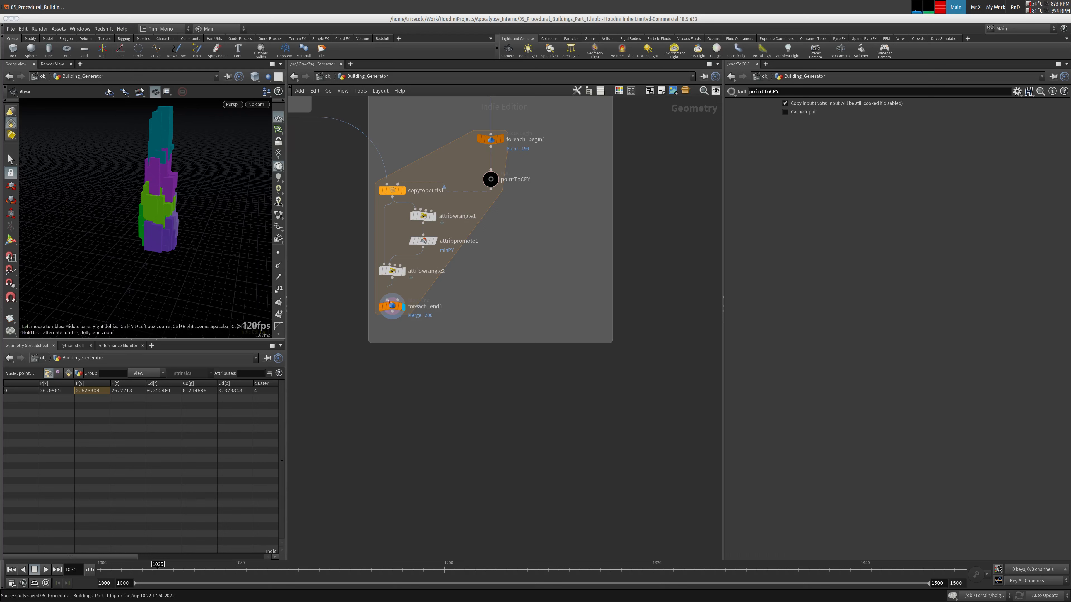
pyautogui.moveTo(391, 306)
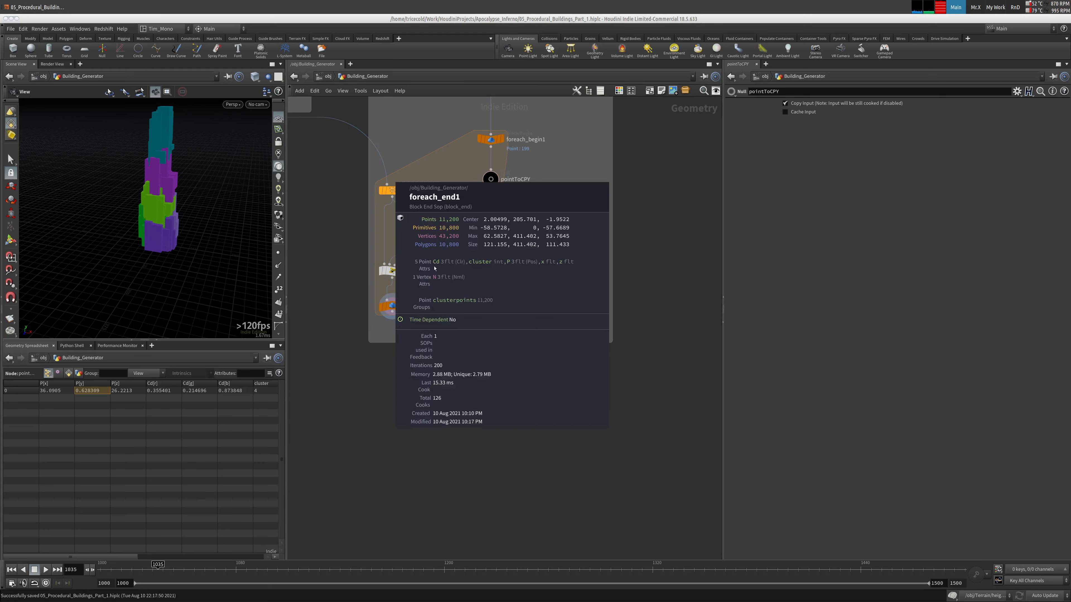
pyautogui.scroll(-2, 551, 188)
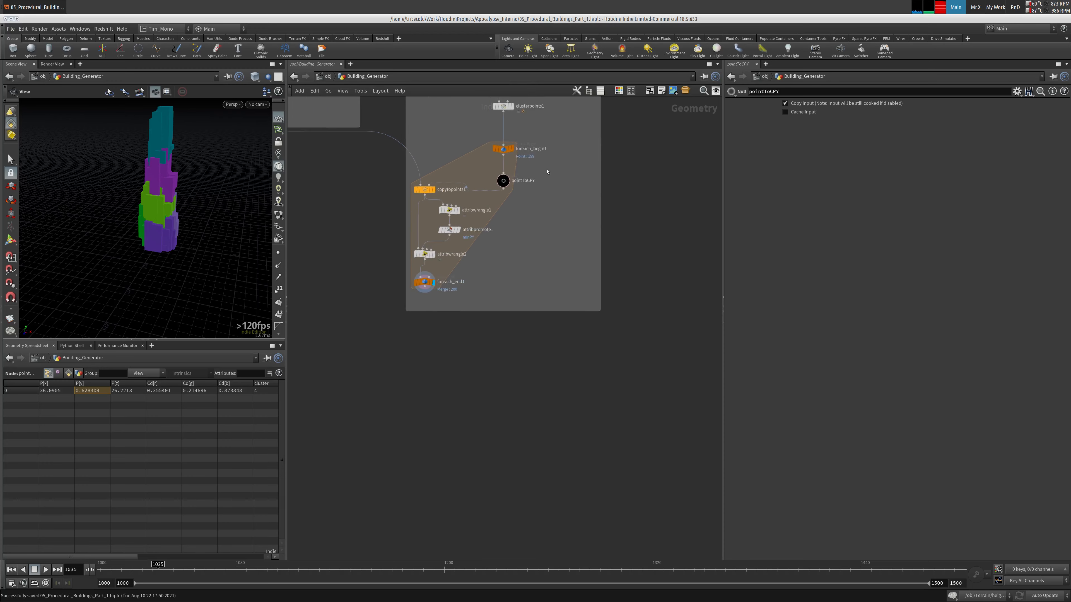
# Step: Set the output option of clusterpoints1 to Points so it no longer colors the clusters
pyautogui.moveTo(547, 172); pyautogui.dragTo(528, 256, button='middle')
pyautogui.click(484, 191)
pyautogui.click(1039, 104)
pyautogui.click(1037, 112)
pyautogui.scroll(1, 550, 337)
pyautogui.scroll(1, 549, 337)
pyautogui.moveTo(550, 337); pyautogui.dragTo(651, 242, button='middle')
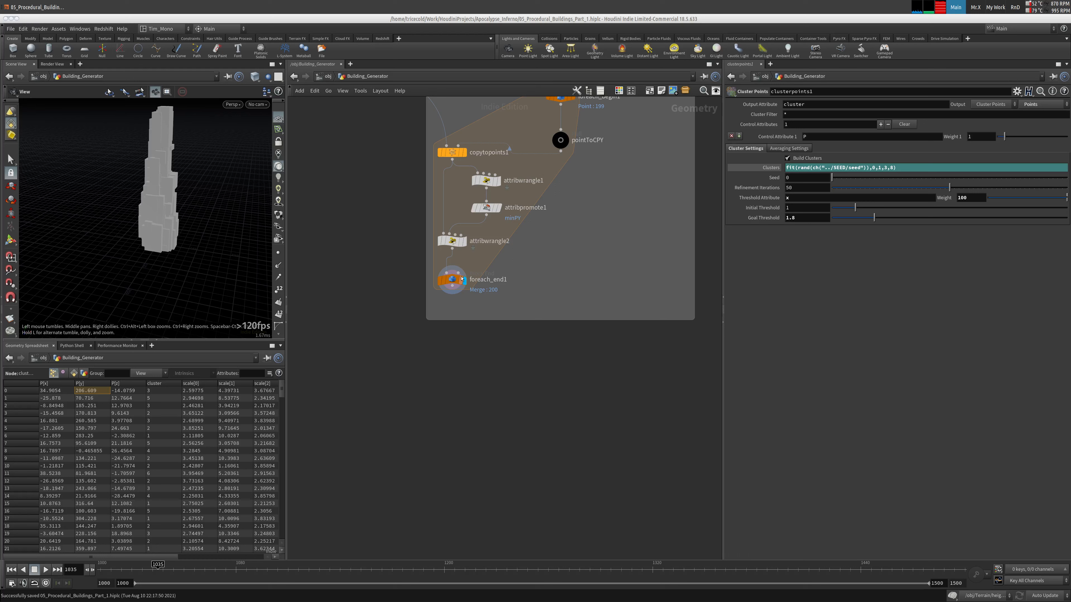
# Step: Check foreach_end1's node info and compare its point attributes with those of copytopoints1
pyautogui.middleClick(453, 279)
pyautogui.middleClick(460, 280)
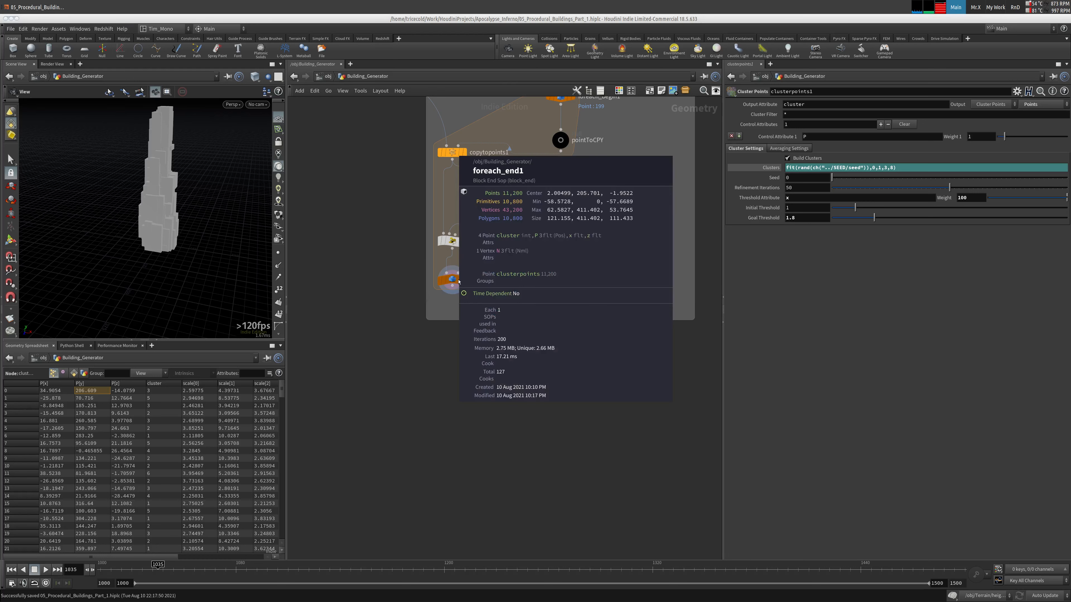
pyautogui.click(452, 280)
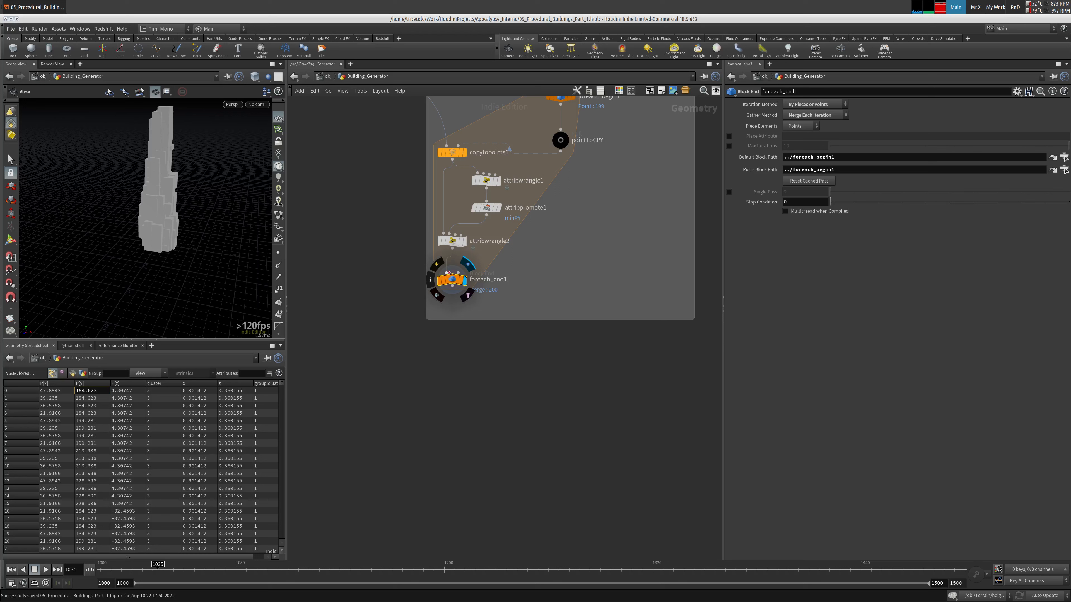
pyautogui.click(452, 152)
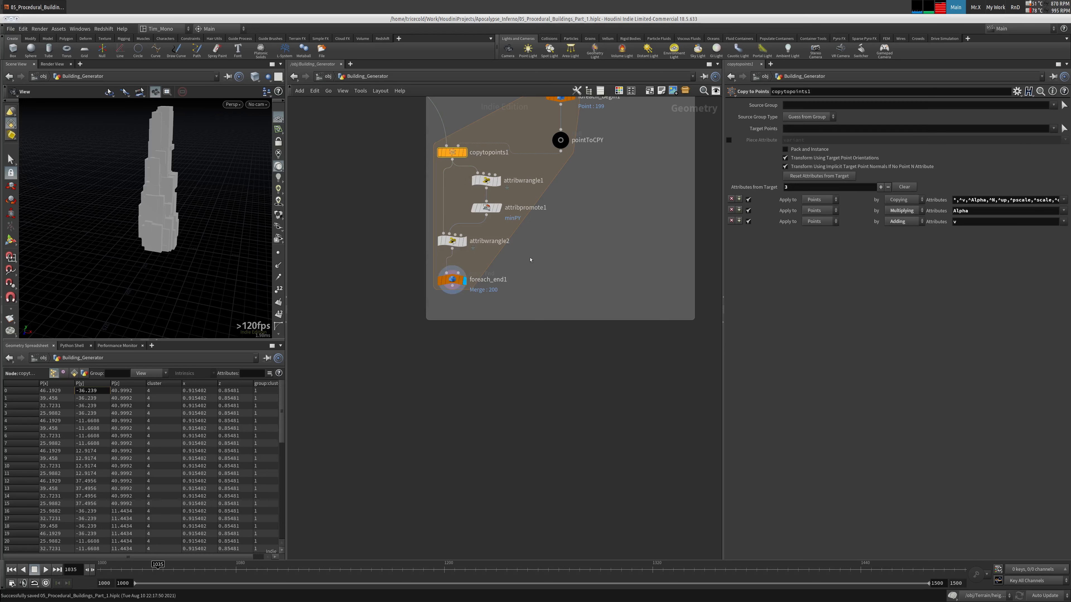
pyautogui.click(452, 280)
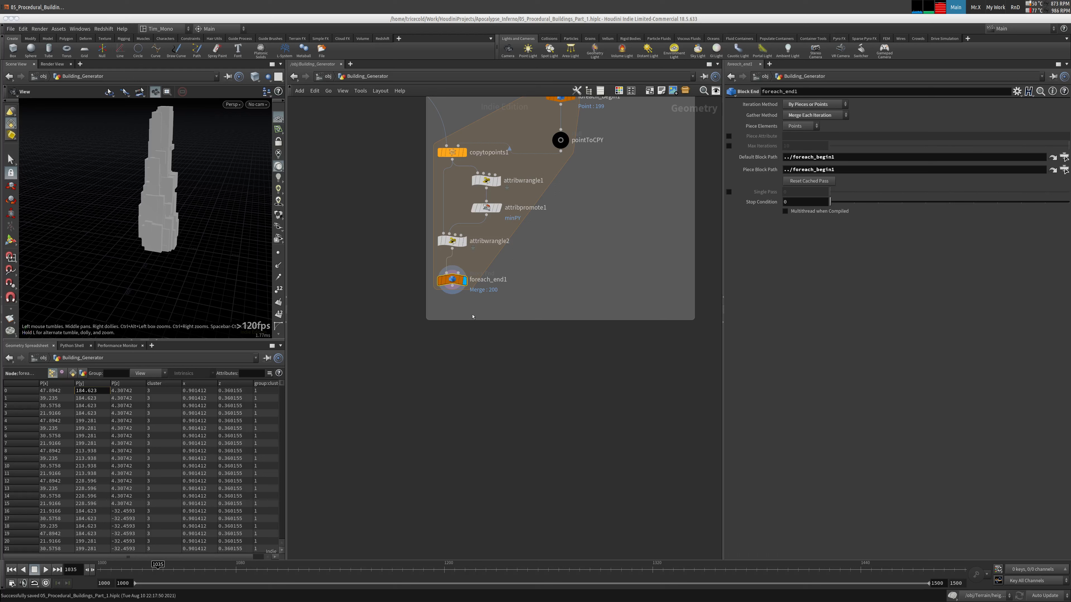
pyautogui.press('Tab')
pyautogui.write('attr')
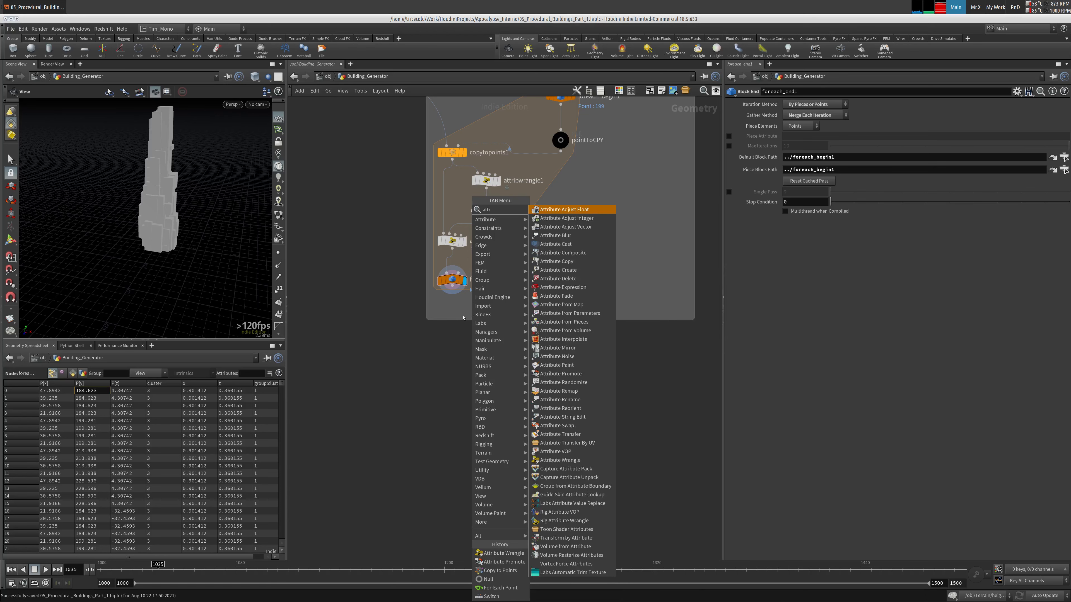
pyautogui.press('Escape')
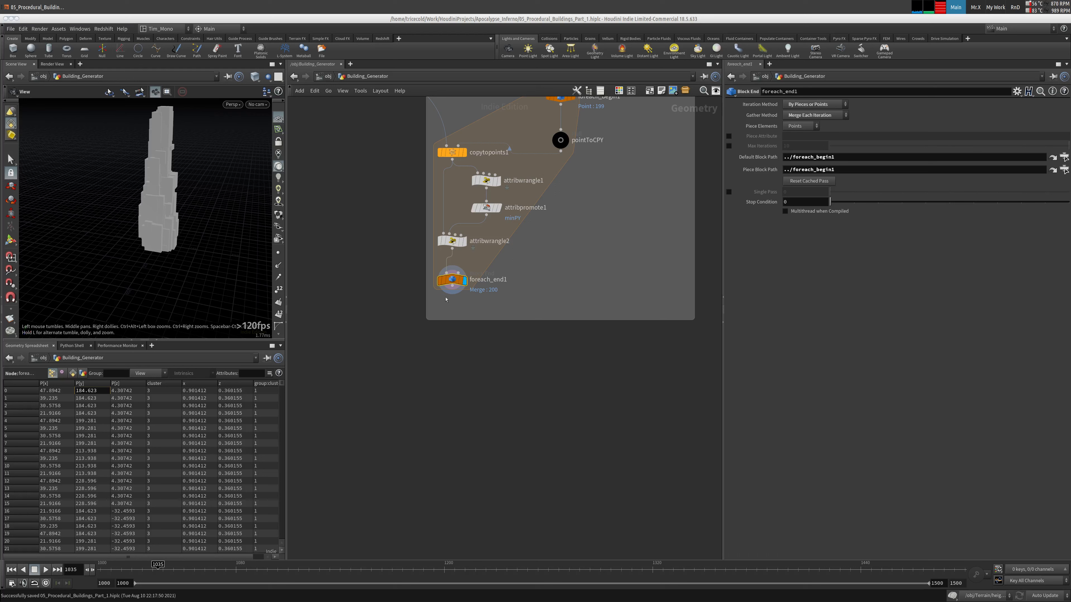
pyautogui.scroll(3, 464, 349)
pyautogui.press('Tab')
pyautogui.press('Escape')
pyautogui.press('Tab')
pyautogui.press('Escape')
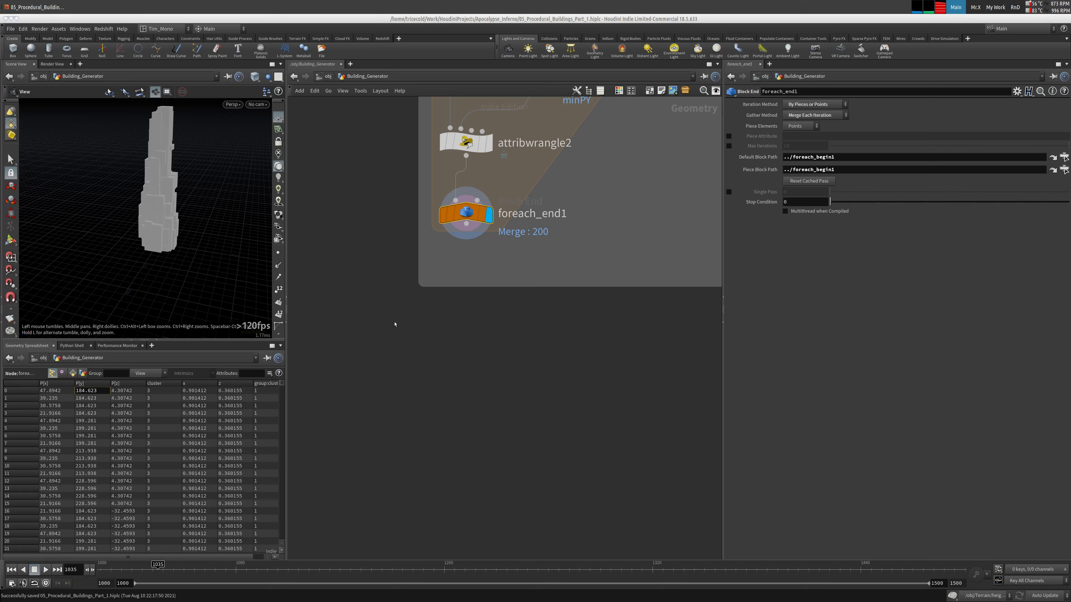
# Step: Test the building shape with the SEED null's seed at 2 and return it to 4
pyautogui.moveTo(207, 215); pyautogui.dragTo(144, 172)
pyautogui.moveTo(144, 172); pyautogui.dragTo(122, 221, button='middle')
pyautogui.moveTo(122, 222); pyautogui.dragTo(136, 197, button='right')
pyautogui.moveTo(136, 197); pyautogui.dragTo(160, 147, button='middle')
pyautogui.moveTo(160, 147); pyautogui.dragTo(182, 147)
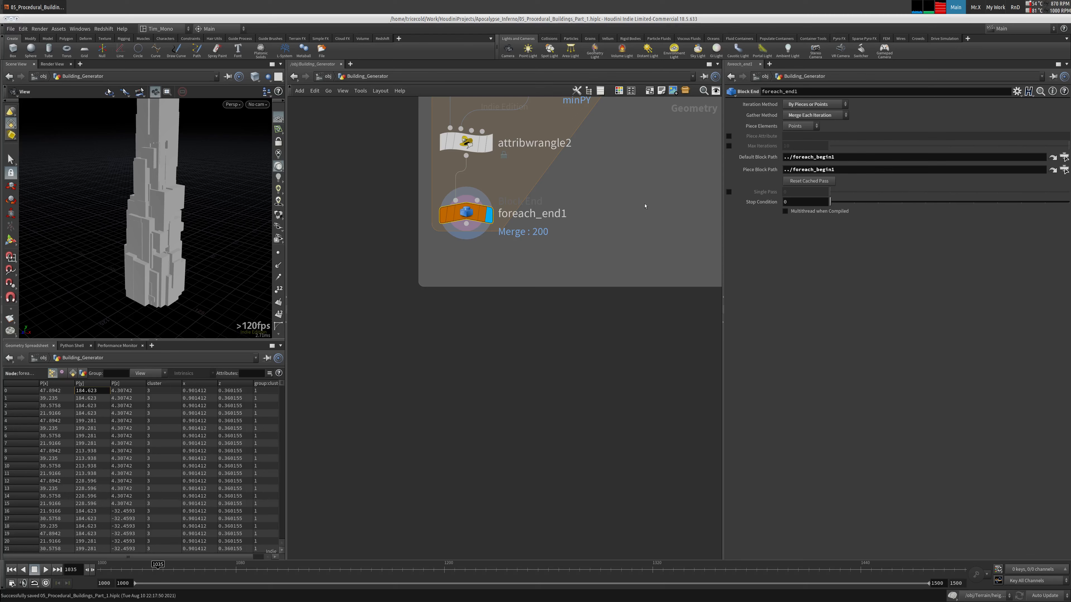
pyautogui.moveTo(629, 199); pyautogui.dragTo(573, 270, button='middle')
pyautogui.scroll(-5, 572, 270)
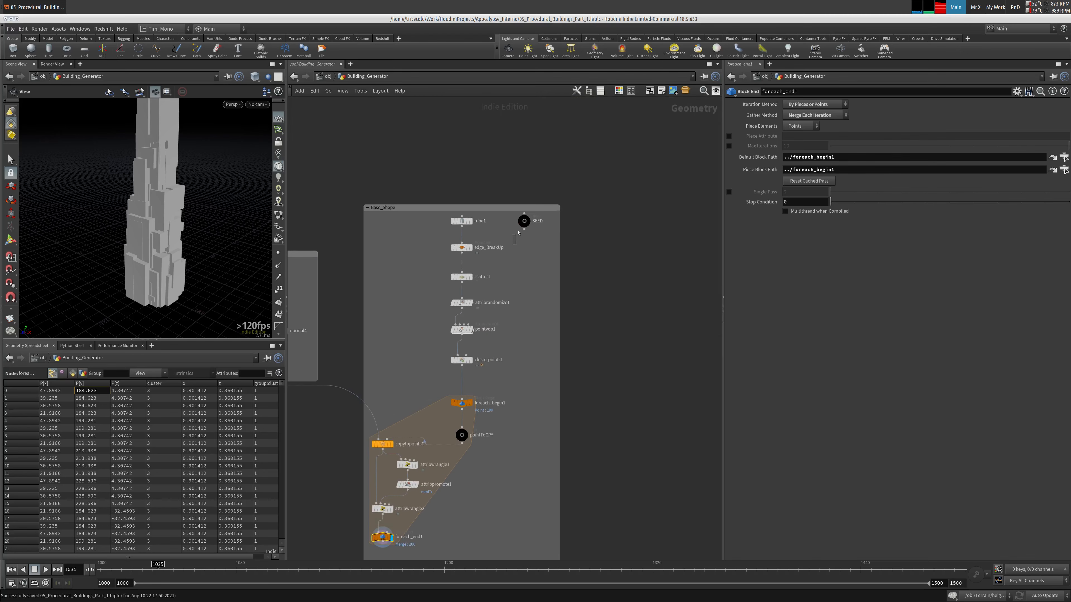
pyautogui.click(524, 221)
pyautogui.click(877, 104)
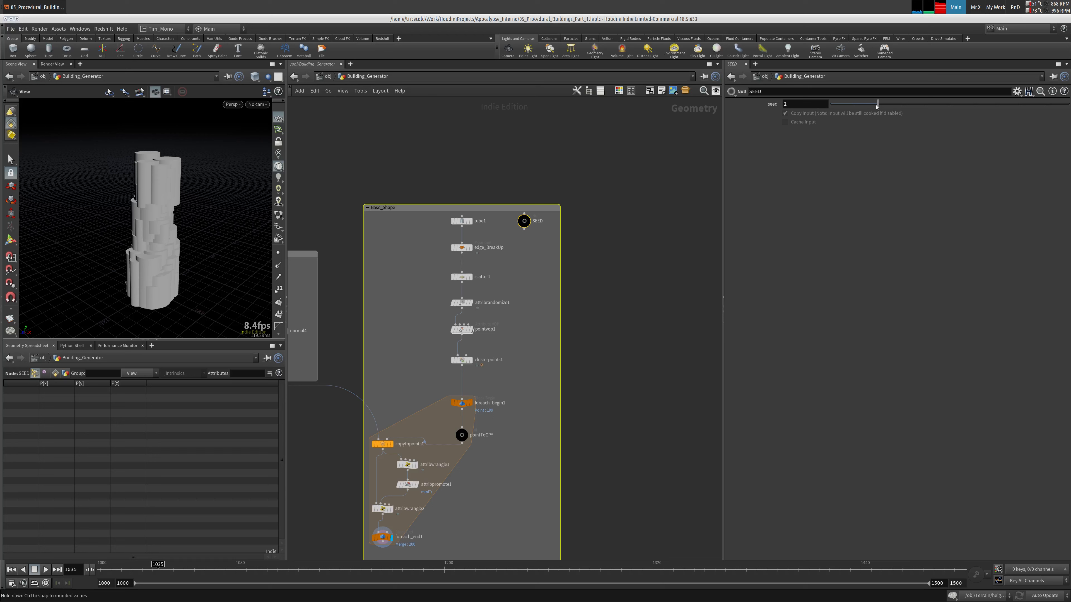
pyautogui.moveTo(885, 107); pyautogui.dragTo(925, 108)
# Step: Sort clusterpoints1's points by their cluster attribute to examine the cluster numbers
pyautogui.moveTo(403, 168); pyautogui.dragTo(515, 100, button='middle')
pyautogui.scroll(-3, 511, 118)
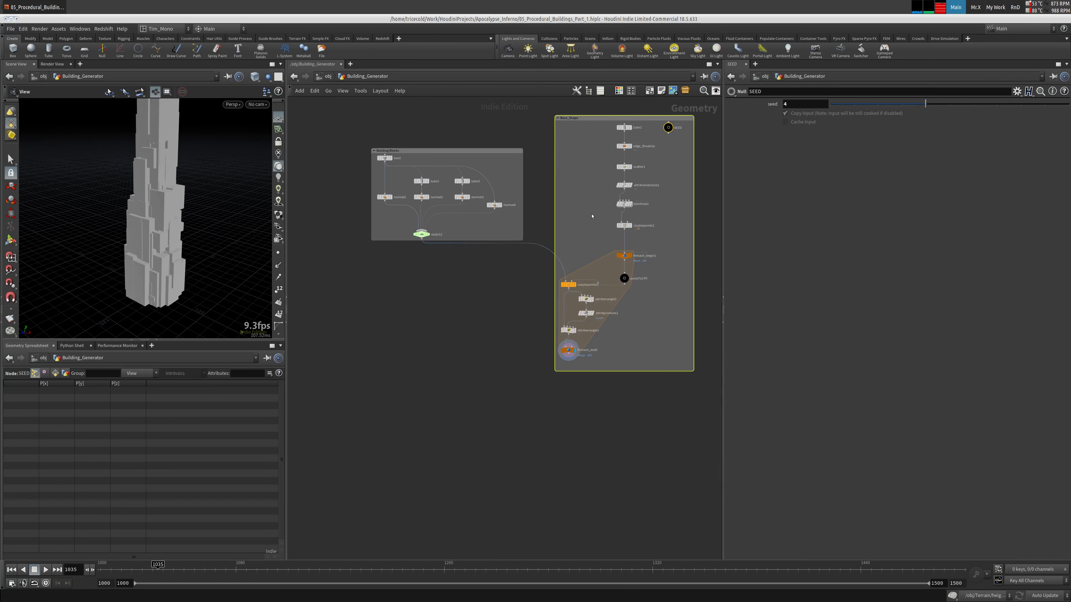
pyautogui.click(624, 225)
pyautogui.click(162, 382)
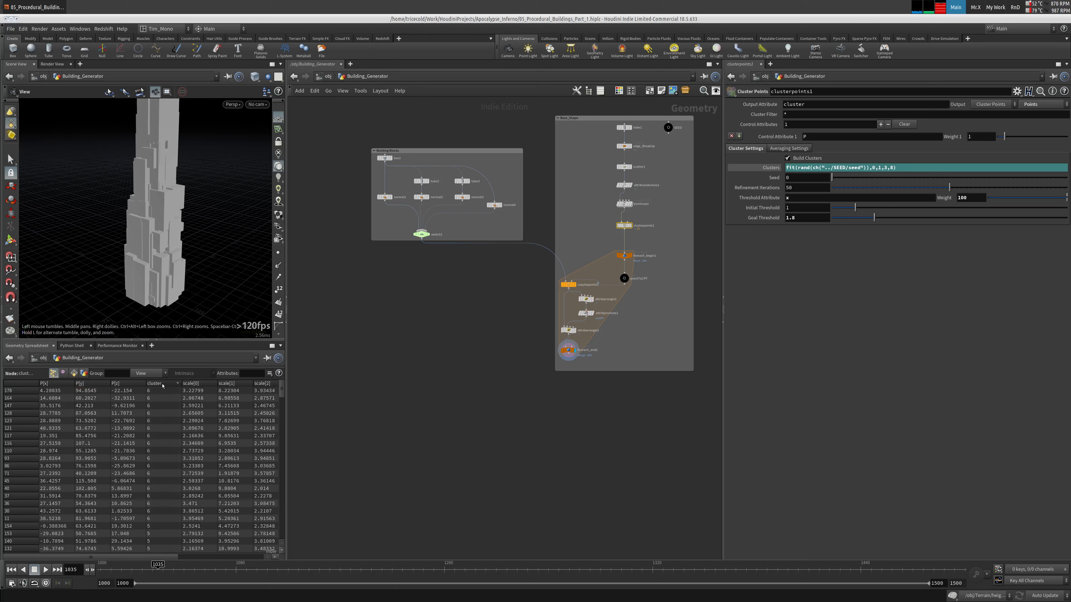
# Step: Move foreach_begin1 and the pointToCPY null slightly up toward clusterpoints1, and look at switch1's settings
pyautogui.moveTo(435, 357); pyautogui.dragTo(431, 360, button='middle')
pyautogui.scroll(3, 431, 360)
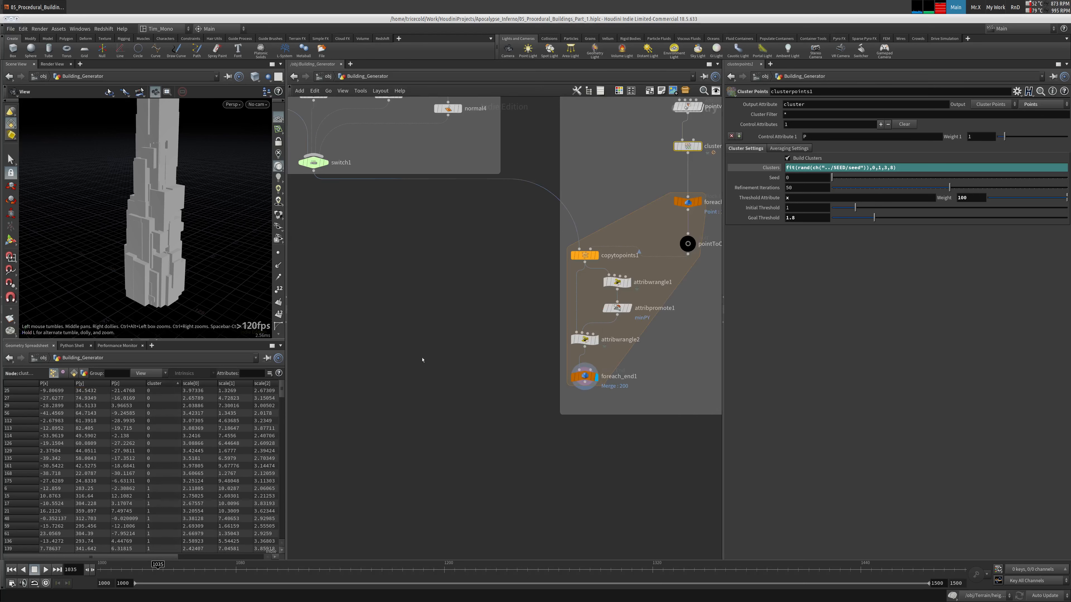
pyautogui.moveTo(688, 203); pyautogui.dragTo(688, 184)
pyautogui.moveTo(688, 243); pyautogui.dragTo(688, 217)
pyautogui.moveTo(656, 168); pyautogui.dragTo(630, 183, button='middle')
pyautogui.moveTo(366, 224); pyautogui.dragTo(448, 245, button='middle')
pyautogui.click(371, 200)
pyautogui.moveTo(504, 297); pyautogui.dragTo(327, 181, button='middle')
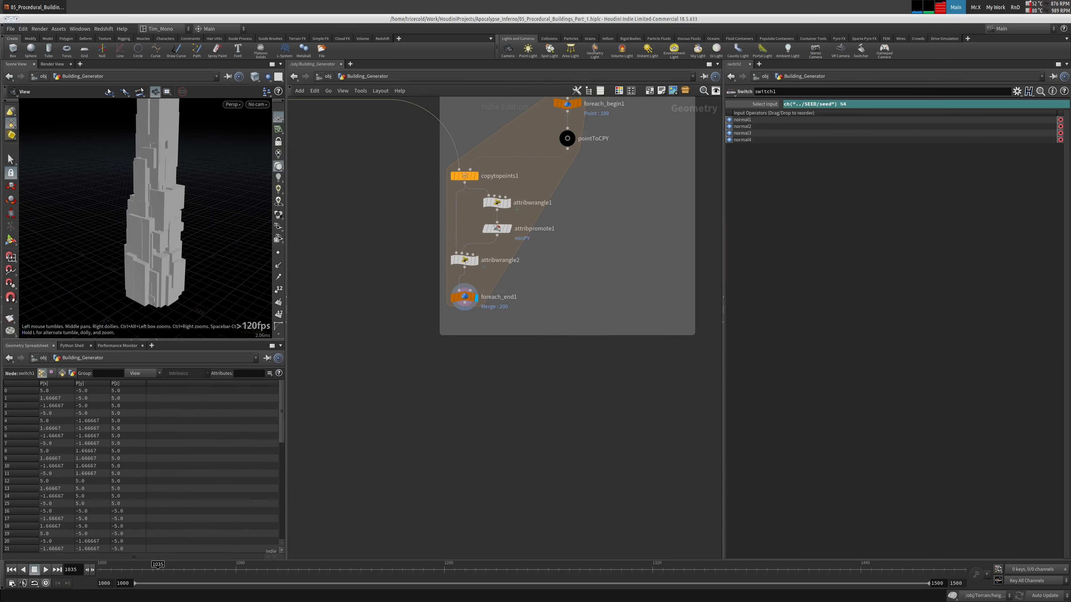
pyautogui.moveTo(577, 292); pyautogui.dragTo(580, 274, button='middle')
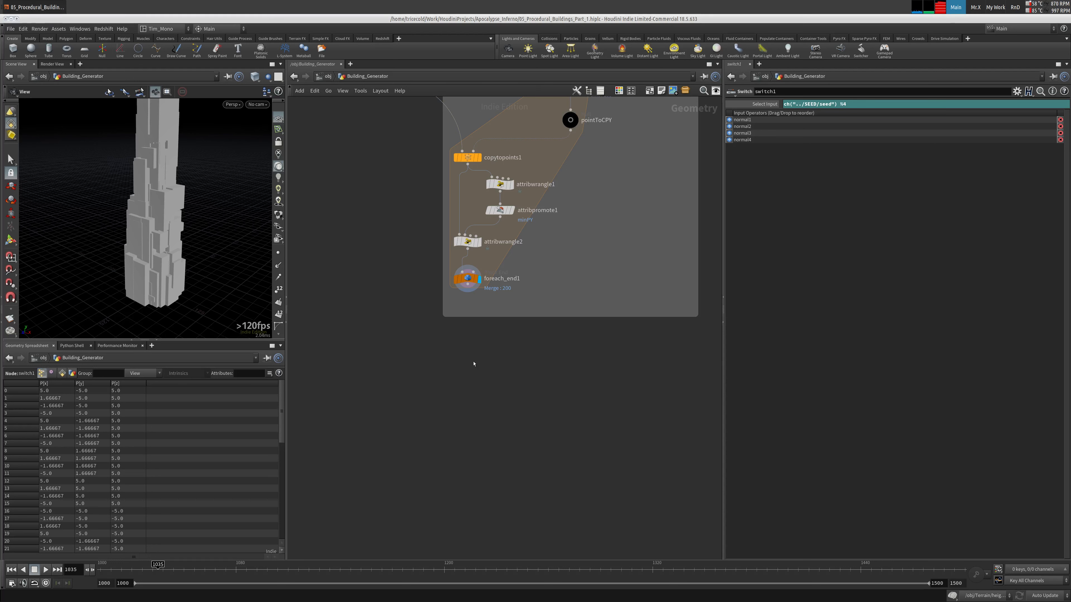
# Step: Add an Attribute Promote node below foreach_end1, wire it to that node's output and display it
pyautogui.press('Tab')
pyautogui.write('attrpr')
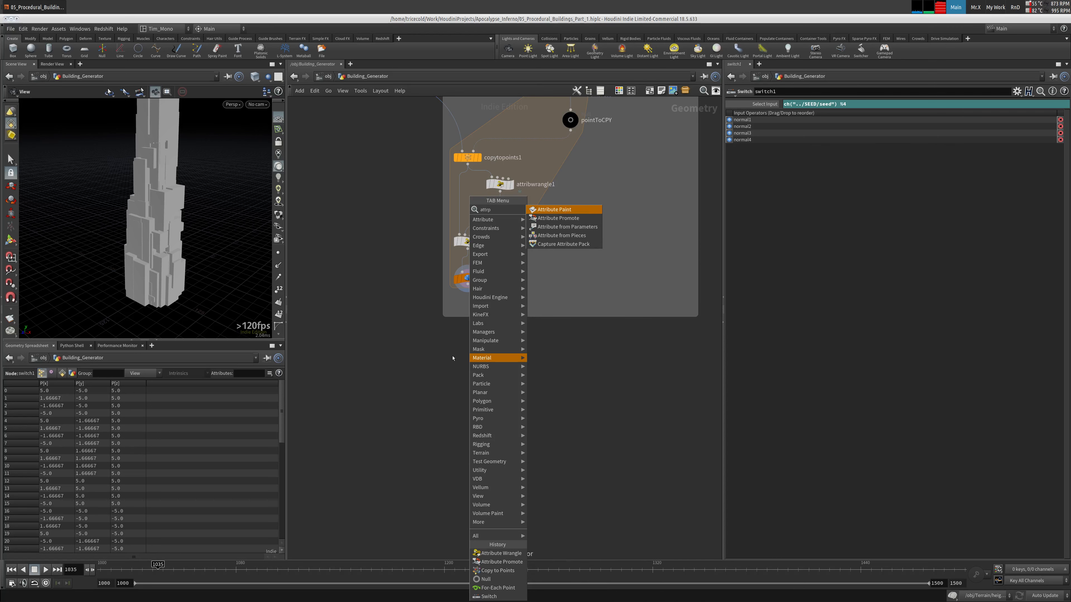
pyautogui.click(575, 210)
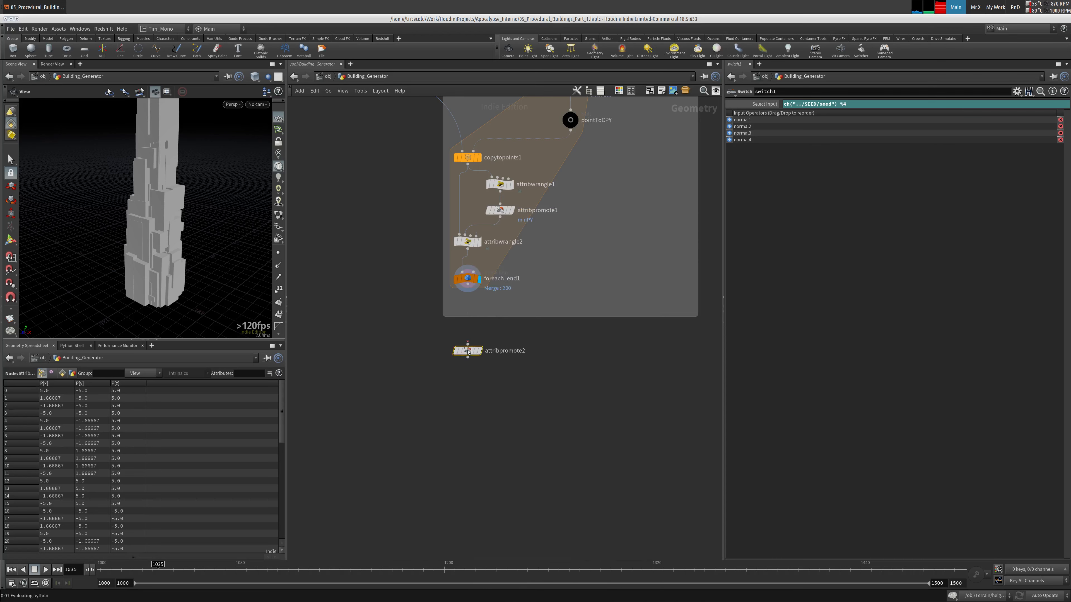
pyautogui.click(467, 350)
pyautogui.click(465, 288)
pyautogui.moveTo(465, 288); pyautogui.dragTo(468, 345)
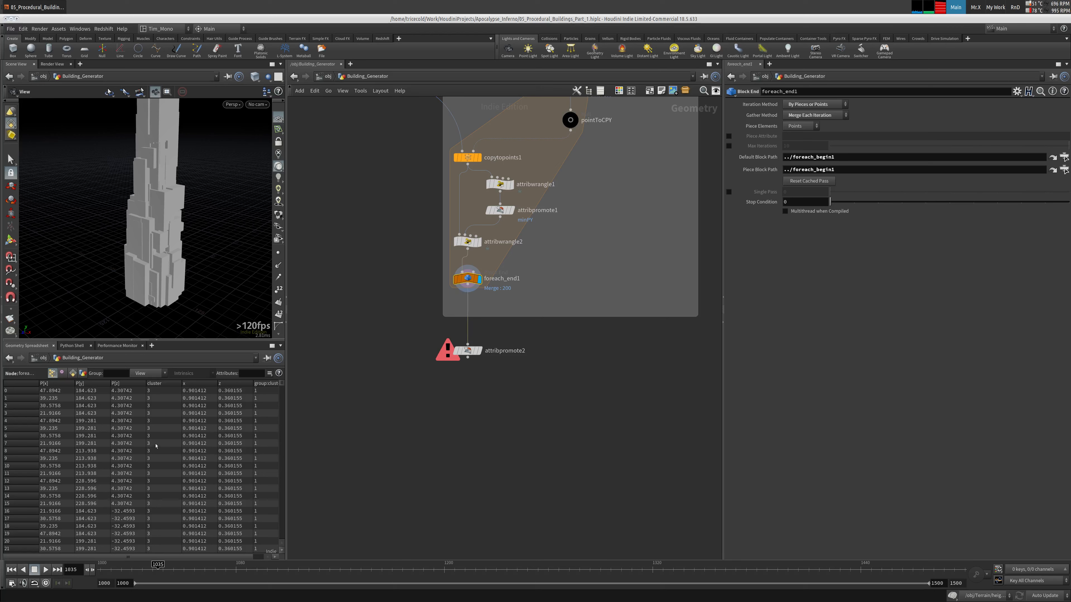
pyautogui.click(174, 384)
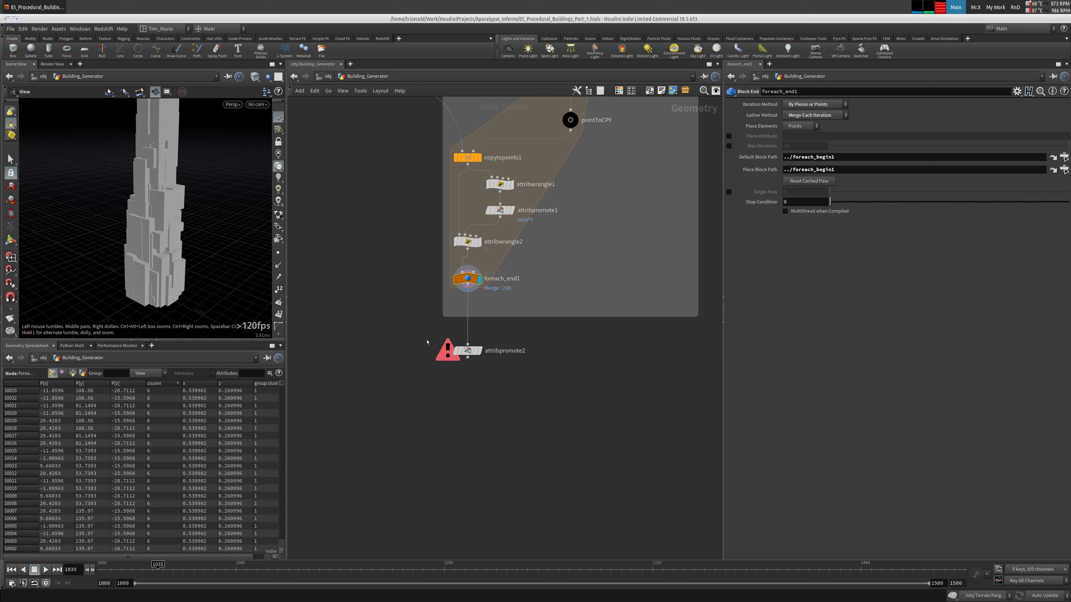
pyautogui.moveTo(468, 351); pyautogui.dragTo(468, 337)
pyautogui.click(480, 337)
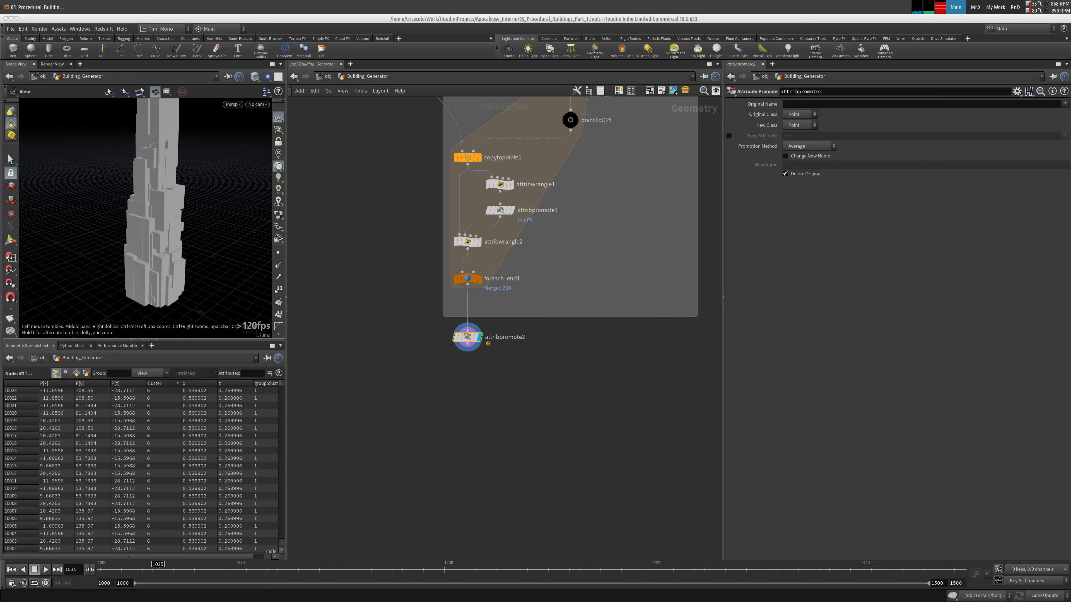
# Step: Configure attribpromote2 to promote cluster from Point to Primitive using First Match, and view the primitive attributes
pyautogui.click(795, 104)
pyautogui.write('cluste')
pyautogui.click(800, 125)
pyautogui.click(799, 116)
pyautogui.click(809, 146)
pyautogui.click(798, 224)
pyautogui.click(76, 374)
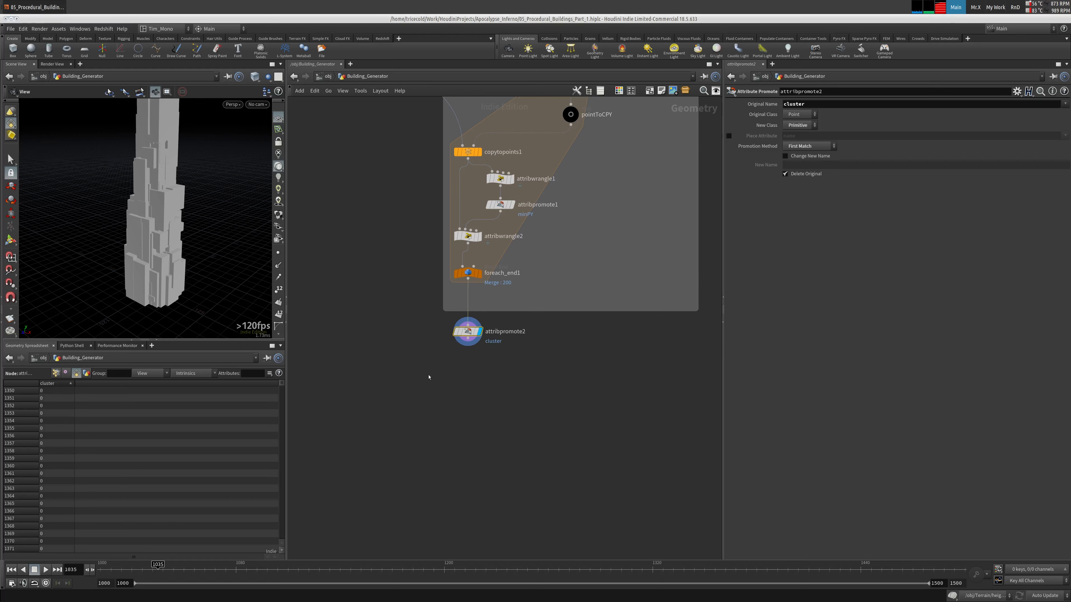
# Step: Add an Attribute Wrangle below attribpromote2, connect it to that node and display it
pyautogui.press('Tab')
pyautogui.write('att')
pyautogui.write('ribw')
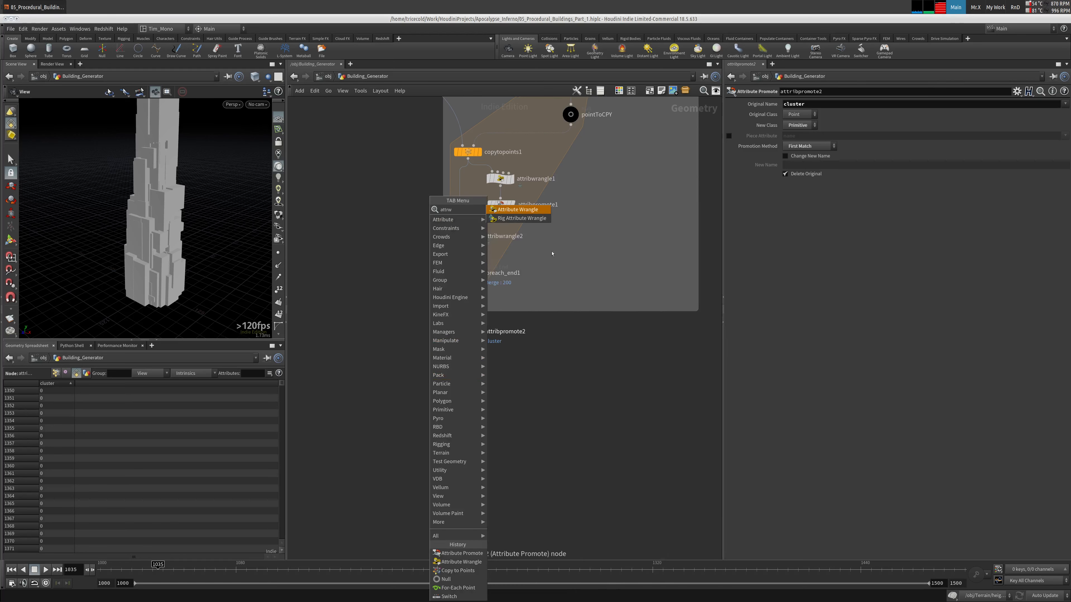
pyautogui.press('Return')
pyautogui.click(466, 368)
pyautogui.click(468, 338)
pyautogui.click(460, 363)
pyautogui.click(479, 370)
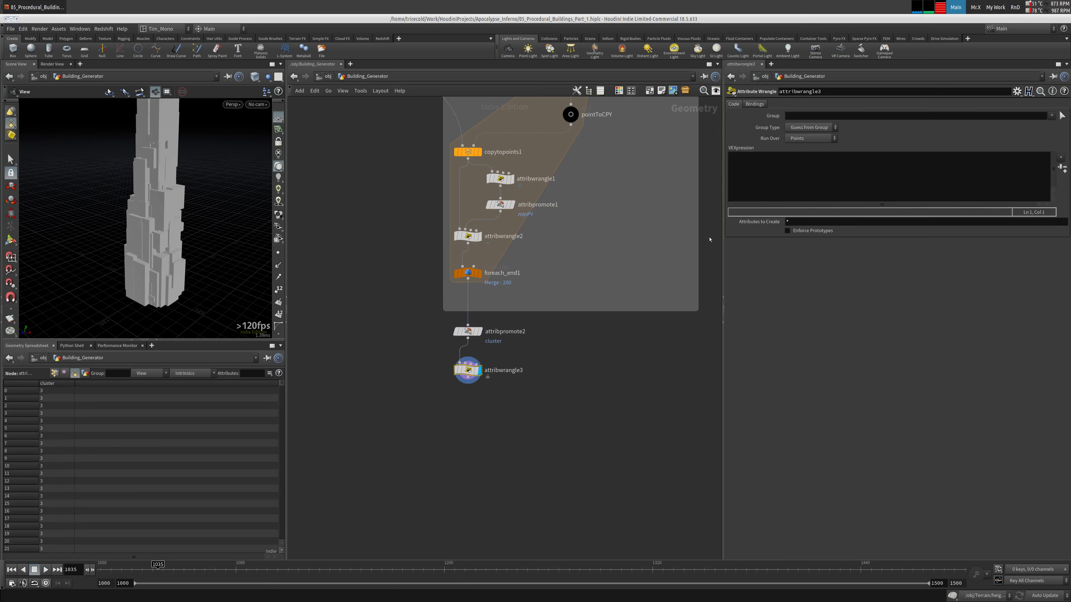
# Step: Run attribwrangle3 over Primitives with s@clusterID = "cluster_" +itoa(i@cluster); and sort the primitives by clusterID
pyautogui.click(804, 141)
pyautogui.click(801, 149)
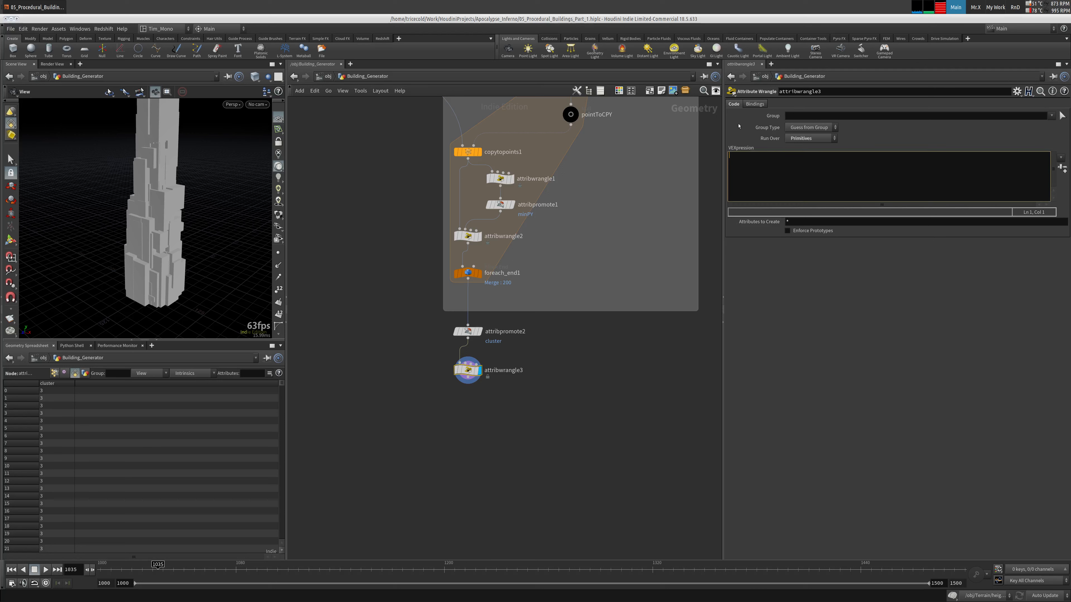
pyautogui.write('@clusterID = "cluster_" +i')
pyautogui.write('toa(i@cluster);')
pyautogui.hotkey('ctrl', 'Return')
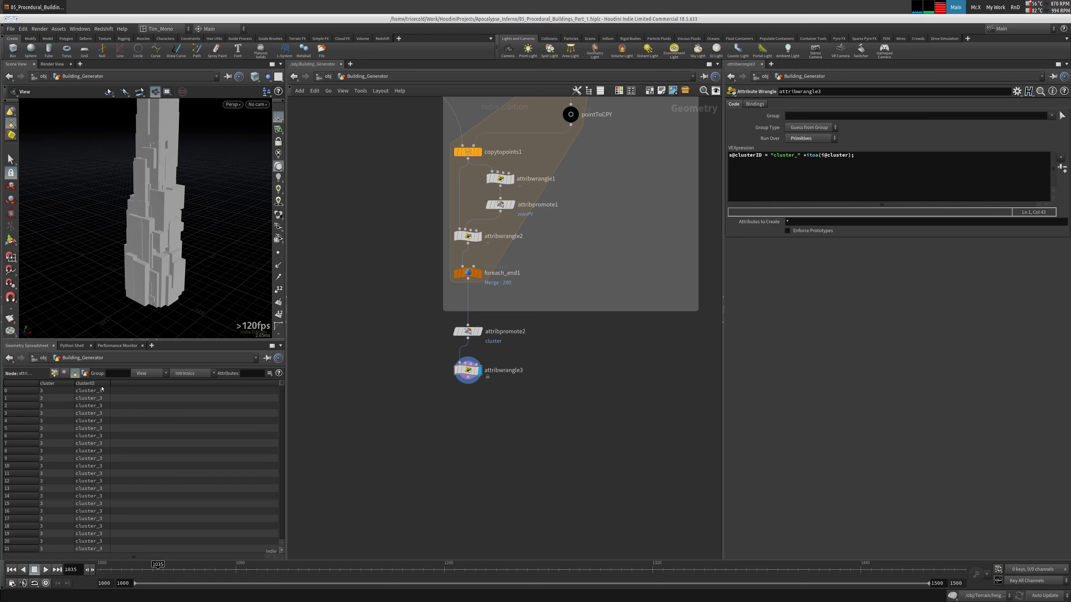
pyautogui.click(97, 384)
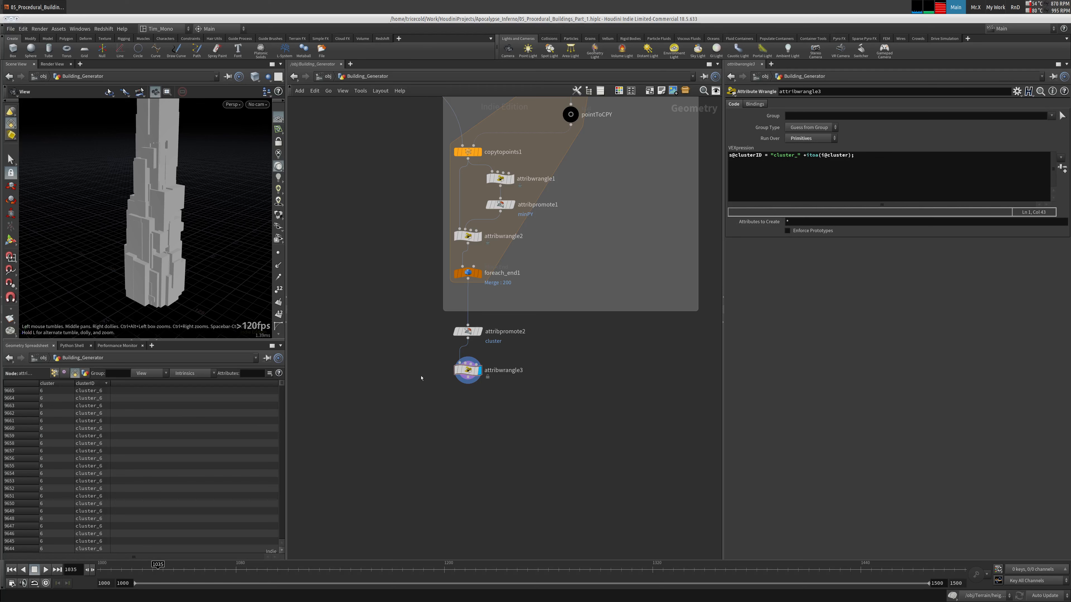
# Step: Add a Pack node below attribwrangle3, connect and display it, and enable its name attribute
pyautogui.press('Tab')
pyautogui.write('pack')
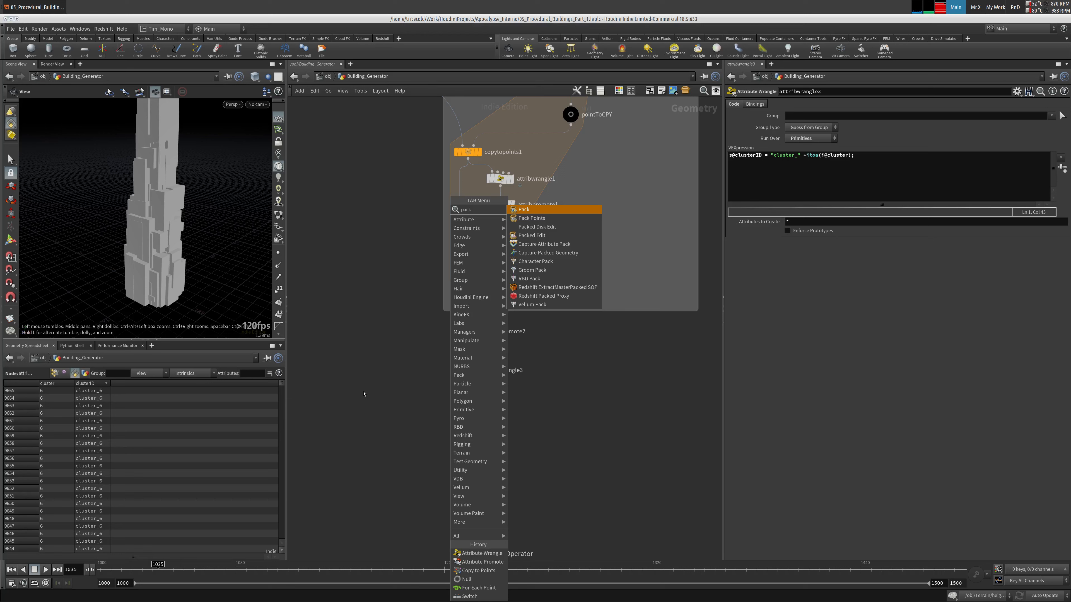
pyautogui.press('Return')
pyautogui.click(468, 413)
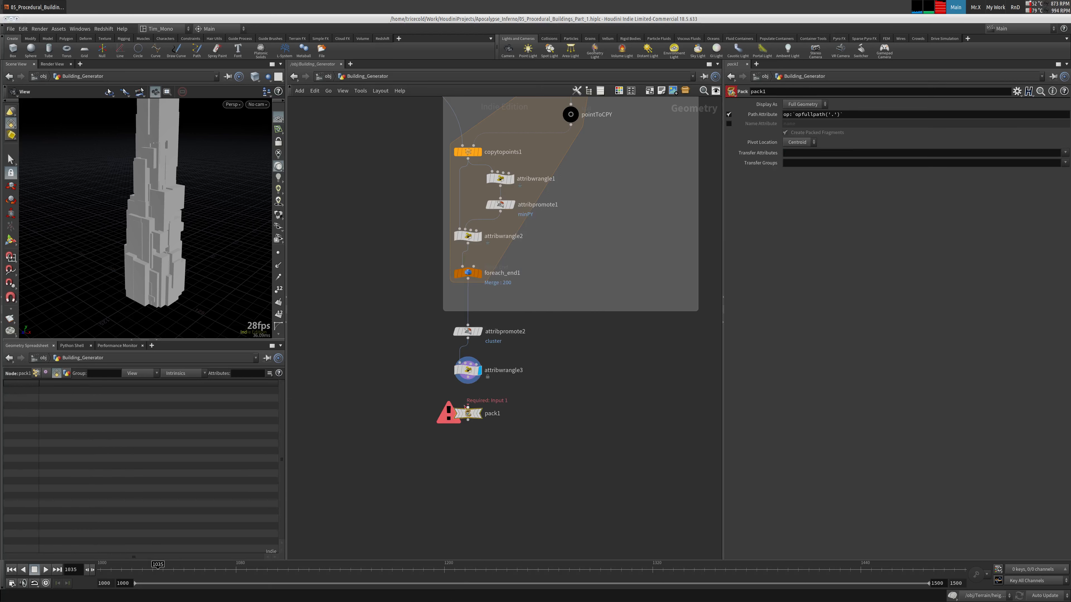
pyautogui.click(729, 123)
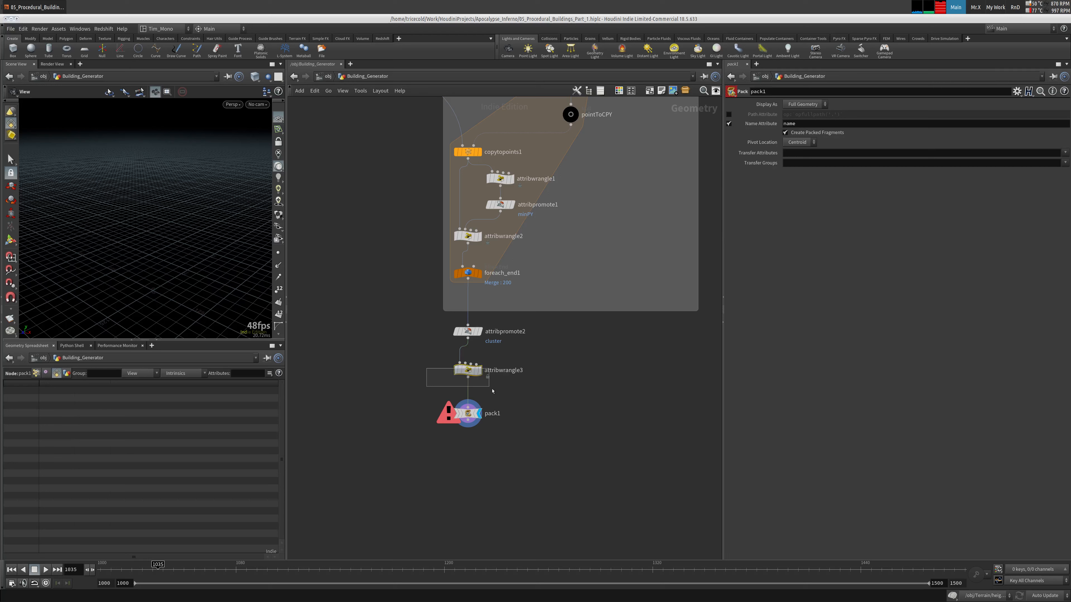
pyautogui.click(468, 370)
pyautogui.click(468, 413)
# Step: Set pack1's name attribute to clusterID and transfer the clusterID attribute to the packed pieces
pyautogui.moveTo(828, 124); pyautogui.dragTo(498, 76)
pyautogui.write('cluste')
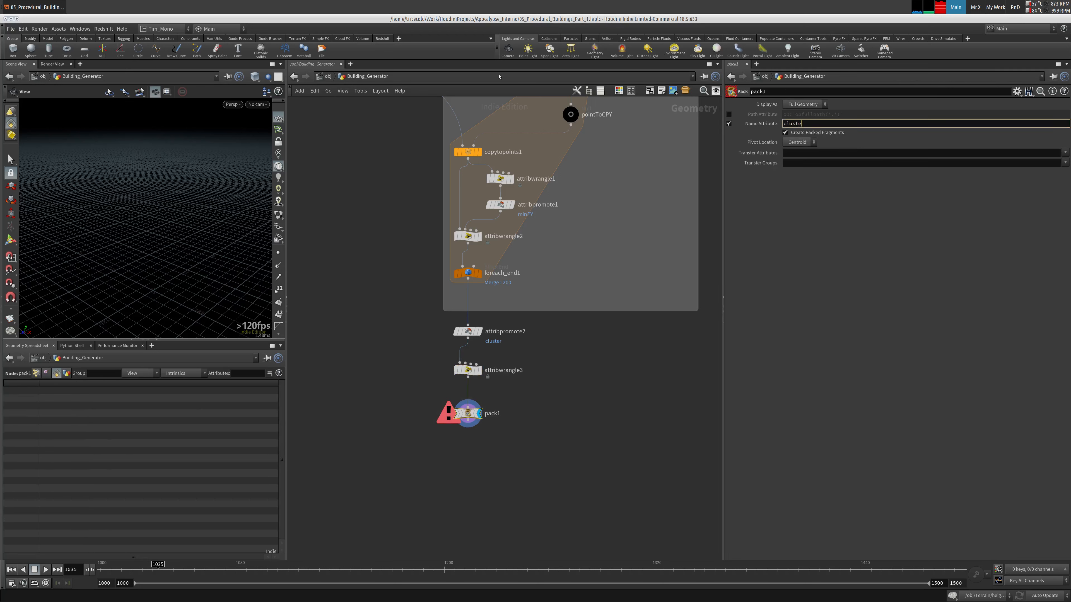
pyautogui.write('rID')
pyautogui.press('Return')
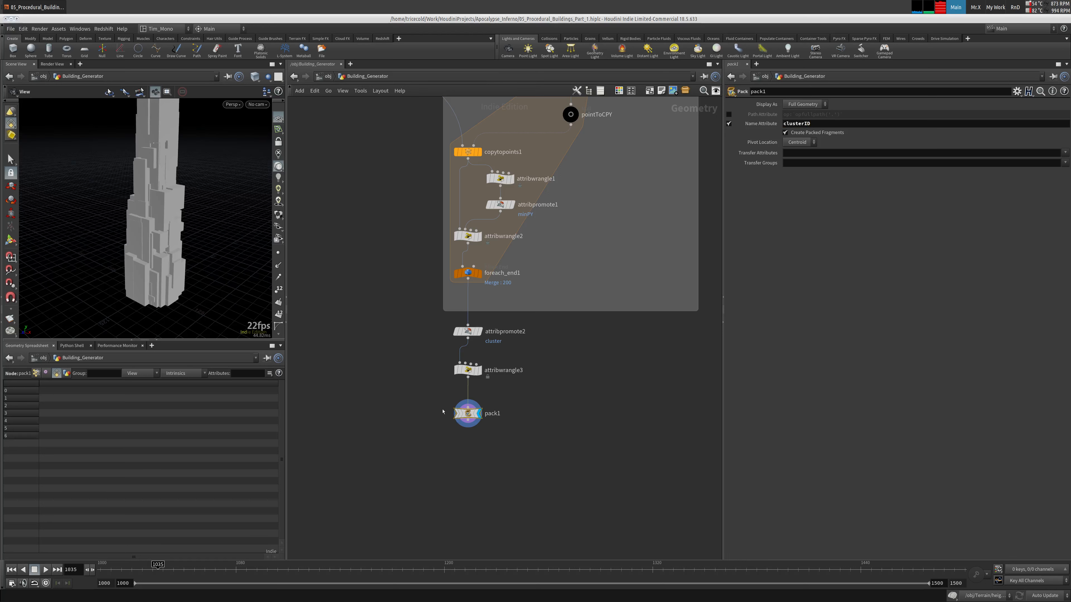
pyautogui.click(1065, 153)
pyautogui.click(1054, 171)
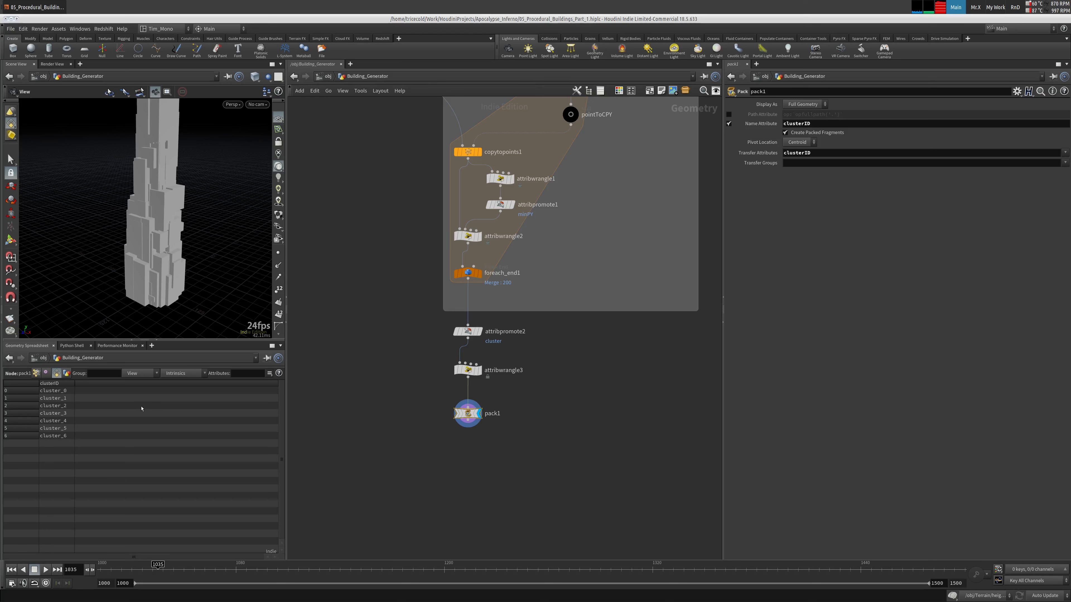
# Step: Inspect pack1's node info and examine the packed clusters of the tower as selectable pieces in the viewport
pyautogui.middleClick(468, 413)
pyautogui.press('s')
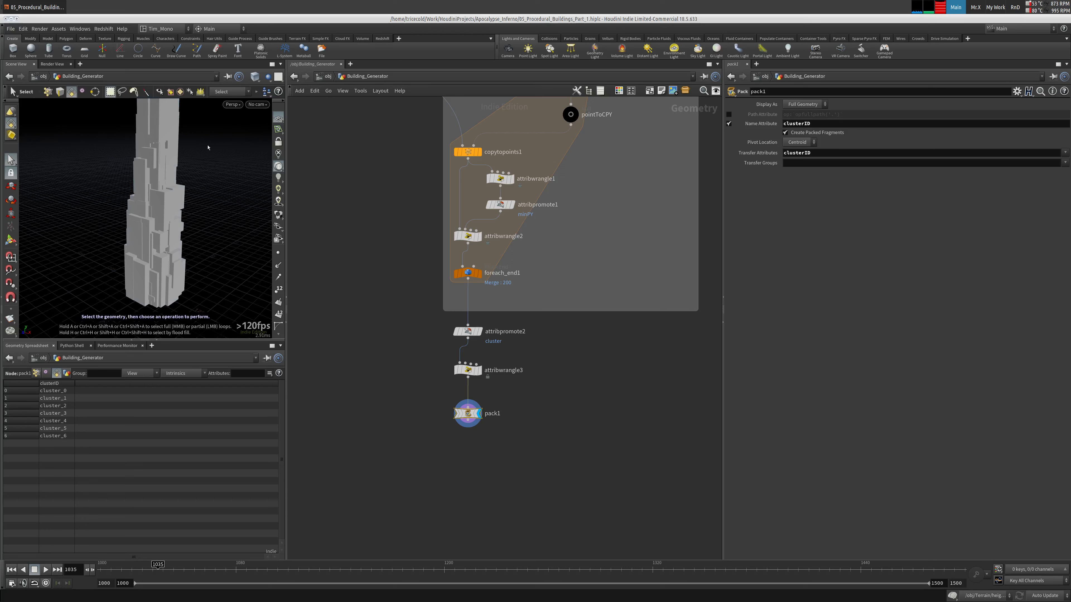
pyautogui.press('Escape')
pyautogui.moveTo(198, 163); pyautogui.dragTo(169, 187, button='middle')
pyautogui.moveTo(169, 187); pyautogui.dragTo(127, 184, button='right')
pyautogui.moveTo(127, 184); pyautogui.dragTo(137, 165)
pyautogui.press('s')
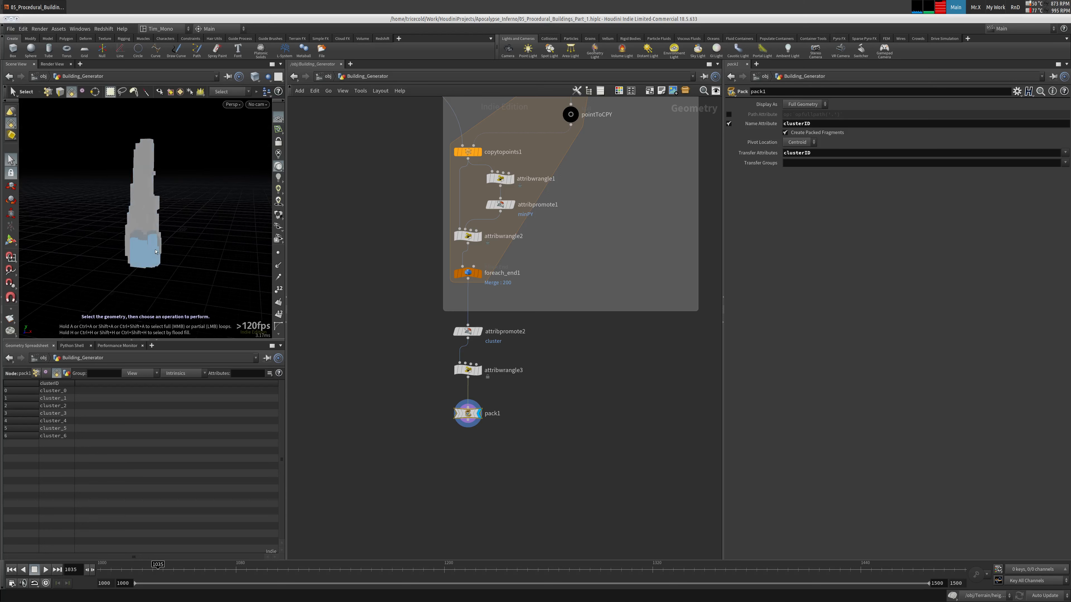
# Step: Examine the packed tower from several angles and select single clusters in the viewport to check how the pieces are grouped
pyautogui.moveTo(147, 197); pyautogui.dragTo(184, 227)
pyautogui.press('Escape')
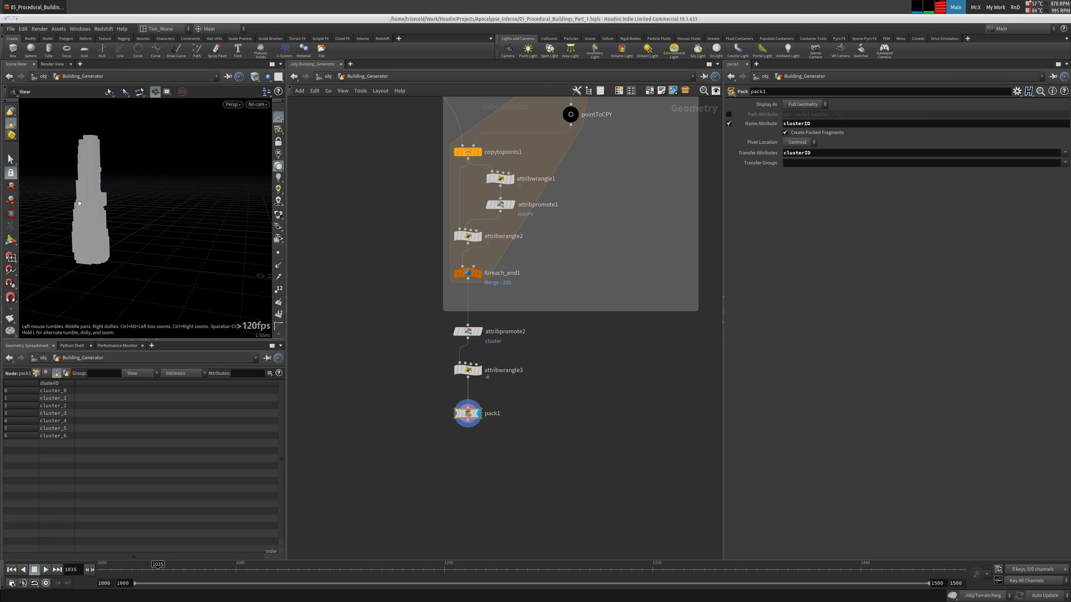
pyautogui.scroll(5, 177, 226)
pyautogui.press('s')
pyautogui.keyDown('alt'); pyautogui.moveTo(170, 175); pyautogui.dragTo(25, 238); pyautogui.keyUp('alt')
pyautogui.click(214, 188)
pyautogui.keyDown('alt'); pyautogui.moveTo(217, 185); pyautogui.dragTo(241, 206, button='middle'); pyautogui.keyUp('alt')
pyautogui.keyDown('alt'); pyautogui.moveTo(242, 206); pyautogui.dragTo(141, 223, button='right'); pyautogui.keyUp('alt')
pyautogui.moveTo(425, 395); pyautogui.dragTo(538, 442)
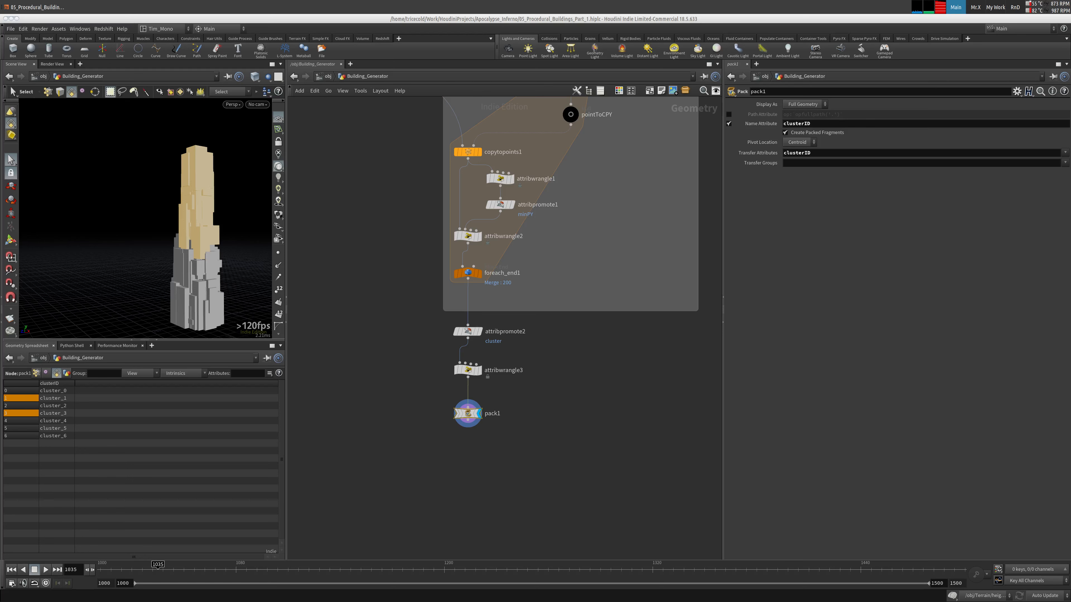
# Step: Add a Sort node below pack1, connect it and display its result
pyautogui.press('Tab')
pyautogui.write('s')
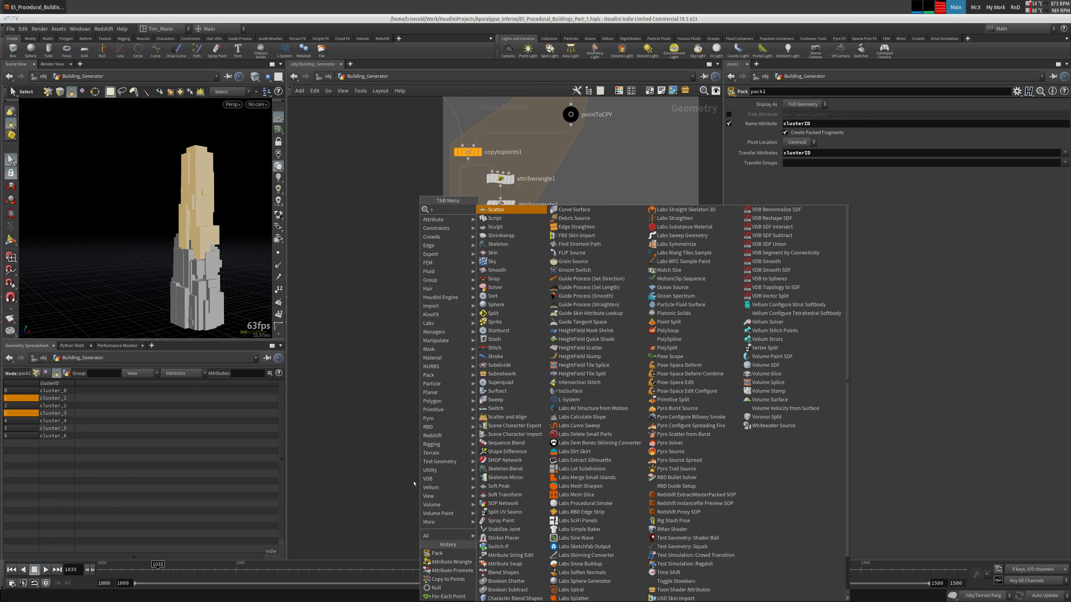
pyautogui.write('ort')
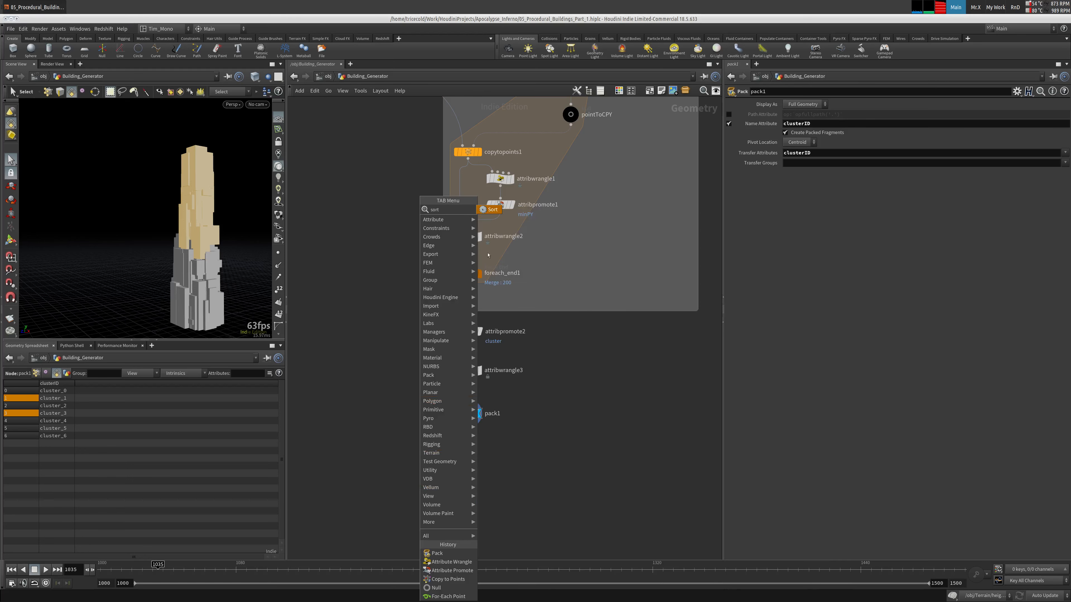
pyautogui.click(492, 209)
pyautogui.click(480, 449)
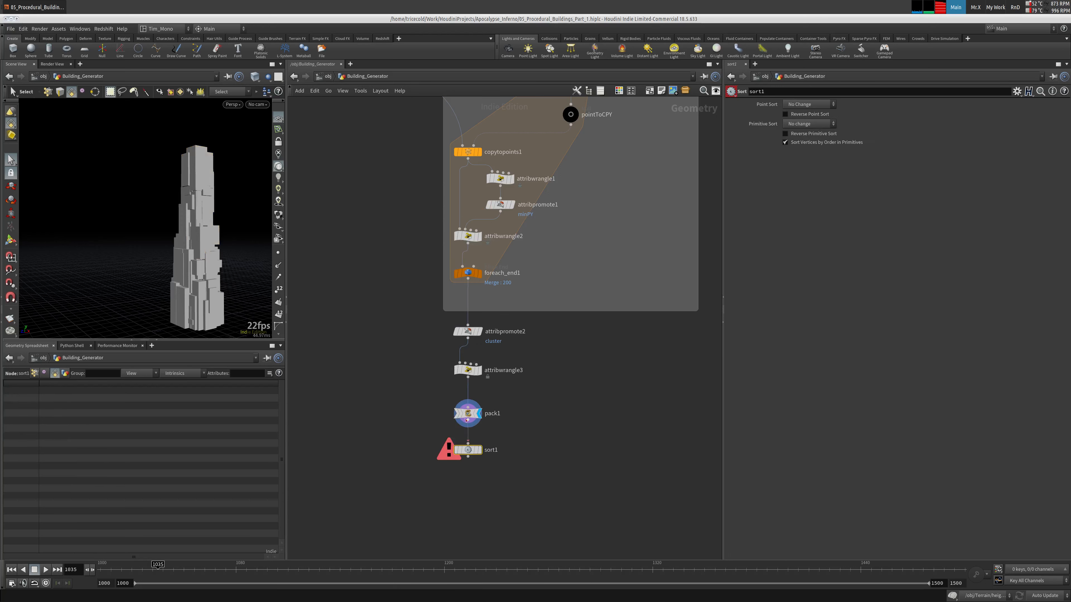
pyautogui.click(480, 450)
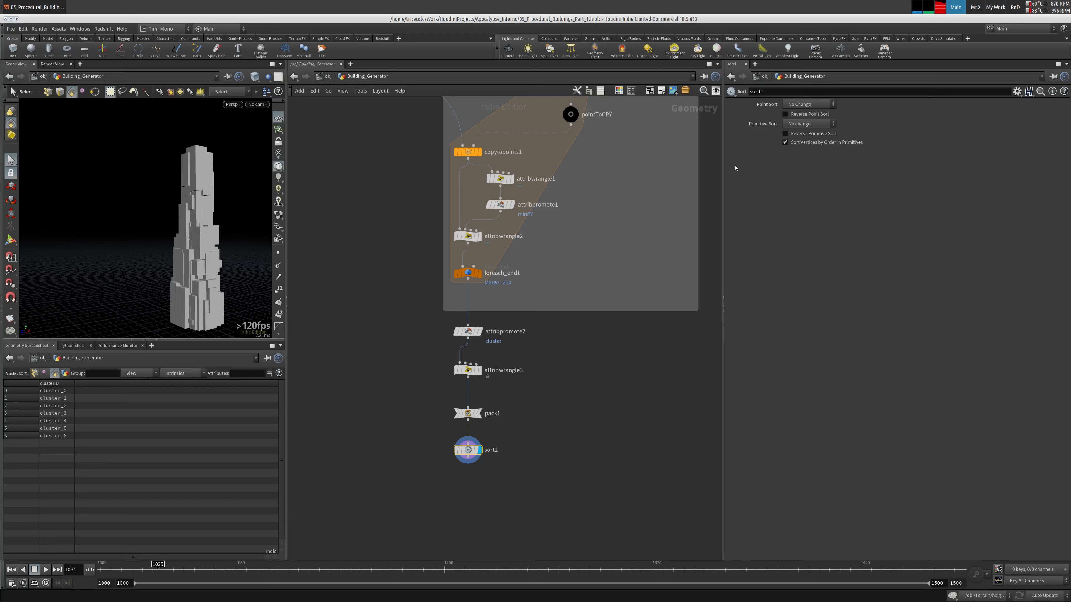
# Step: Try sorting both points and primitives By X in sort1, and bypass the node
pyautogui.click(809, 104)
pyautogui.click(793, 130)
pyautogui.click(808, 123)
pyautogui.click(808, 141)
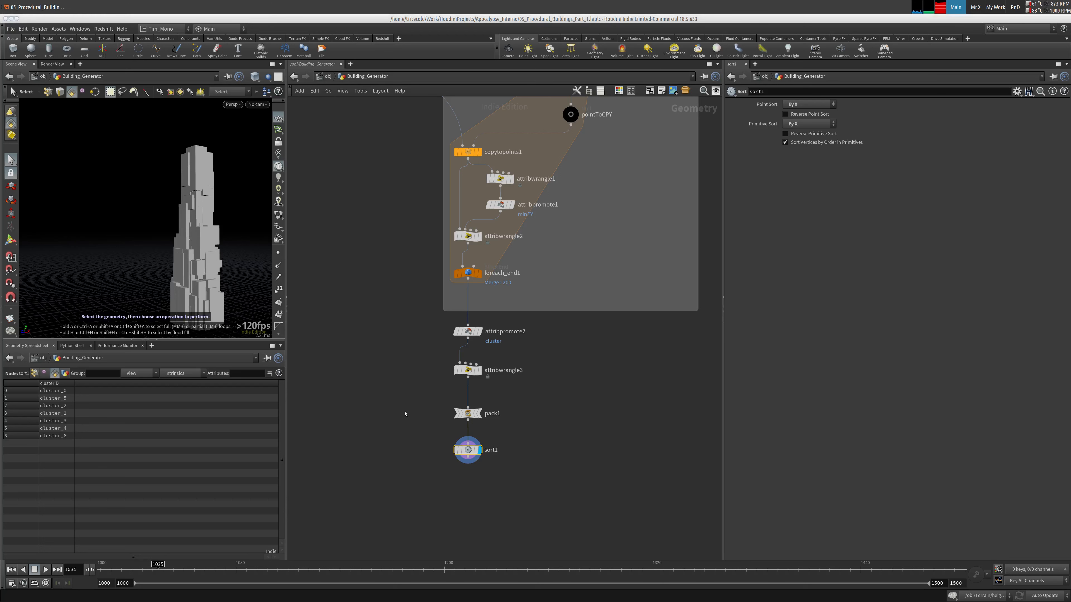
pyautogui.click(454, 435)
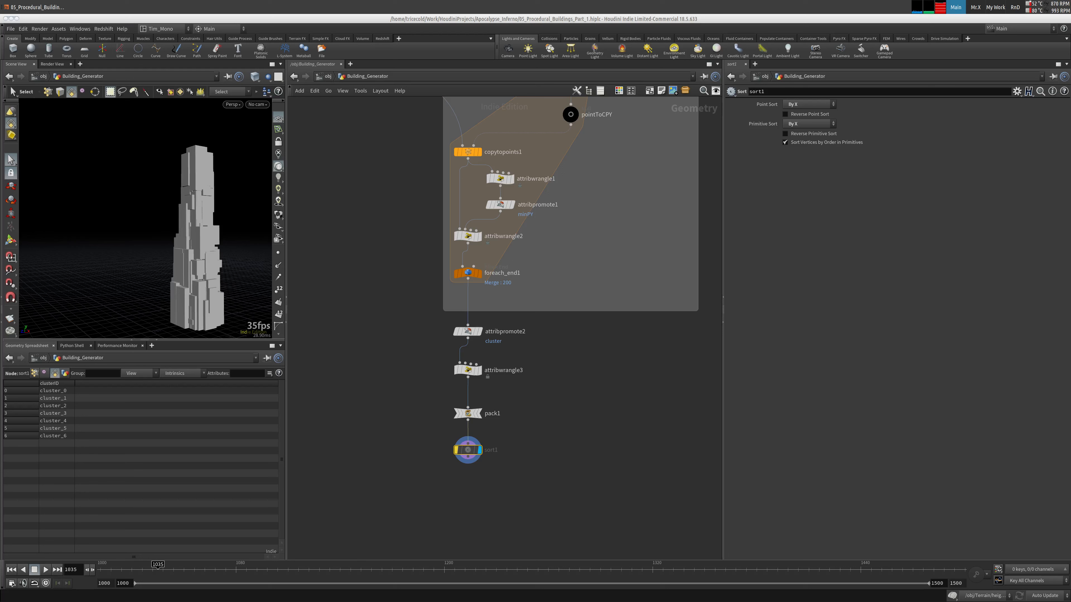
# Step: Enclose the entire node network in one network box and enlarge the box to leave room around the nodes
pyautogui.moveTo(433, 437); pyautogui.dragTo(438, 354, button='middle')
pyautogui.scroll(-6, 432, 390)
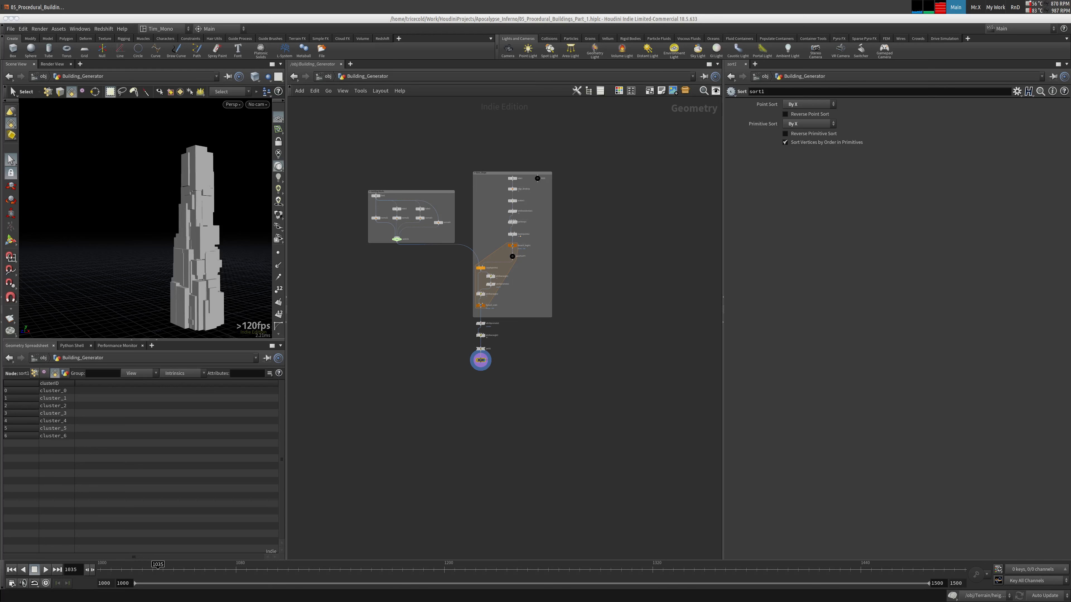
pyautogui.moveTo(304, 144); pyautogui.dragTo(602, 390)
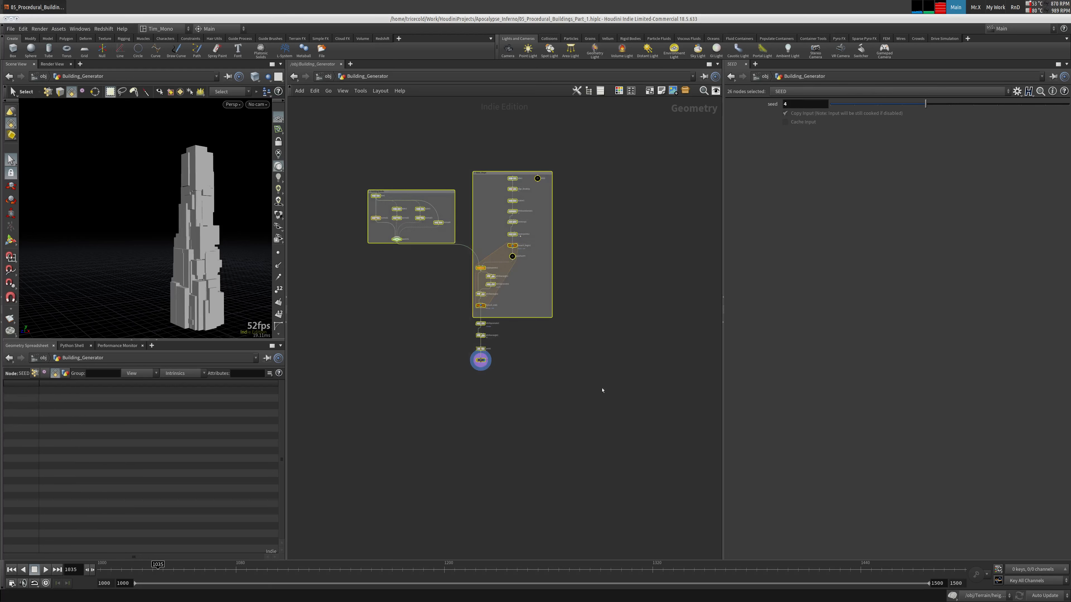
pyautogui.hotkey('shift', 'o')
pyautogui.click(602, 218)
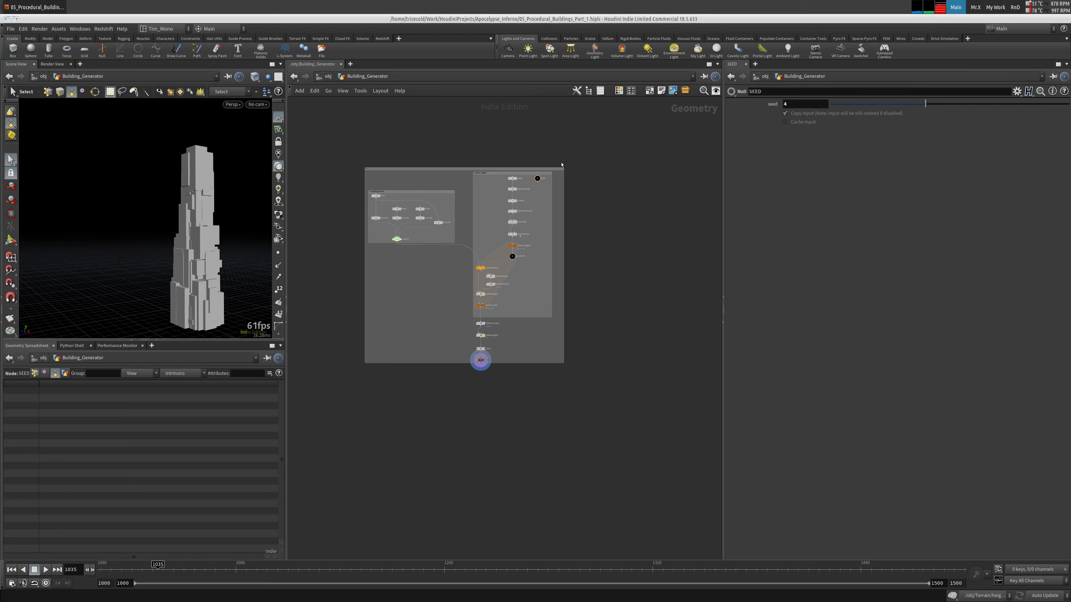
pyautogui.moveTo(564, 168); pyautogui.dragTo(579, 159)
pyautogui.moveTo(578, 367); pyautogui.dragTo(578, 375)
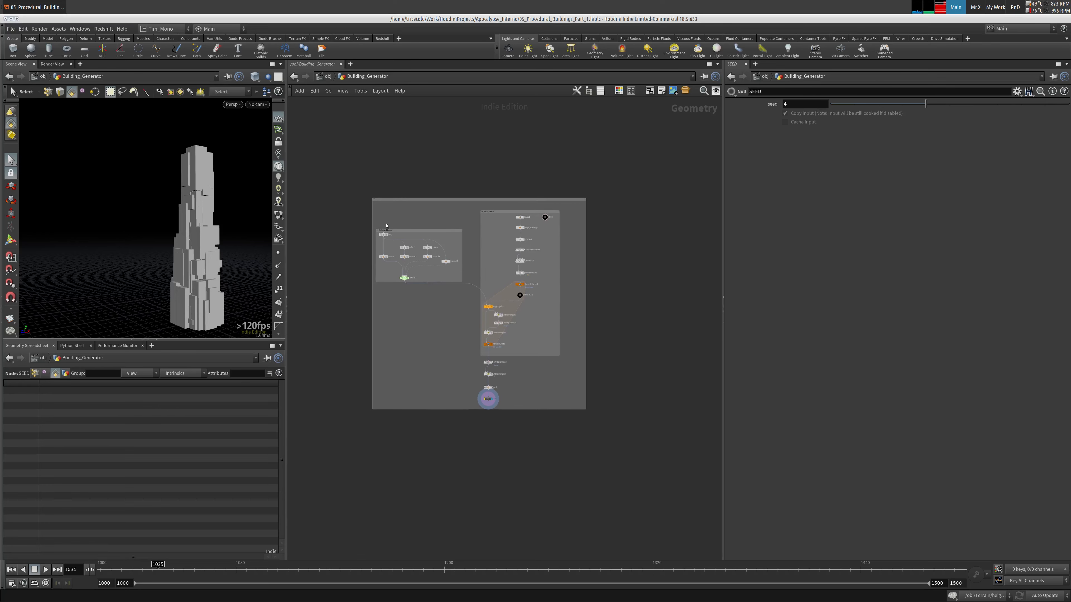
# Step: Title the large network box STEP_01
pyautogui.doubleClick(388, 160)
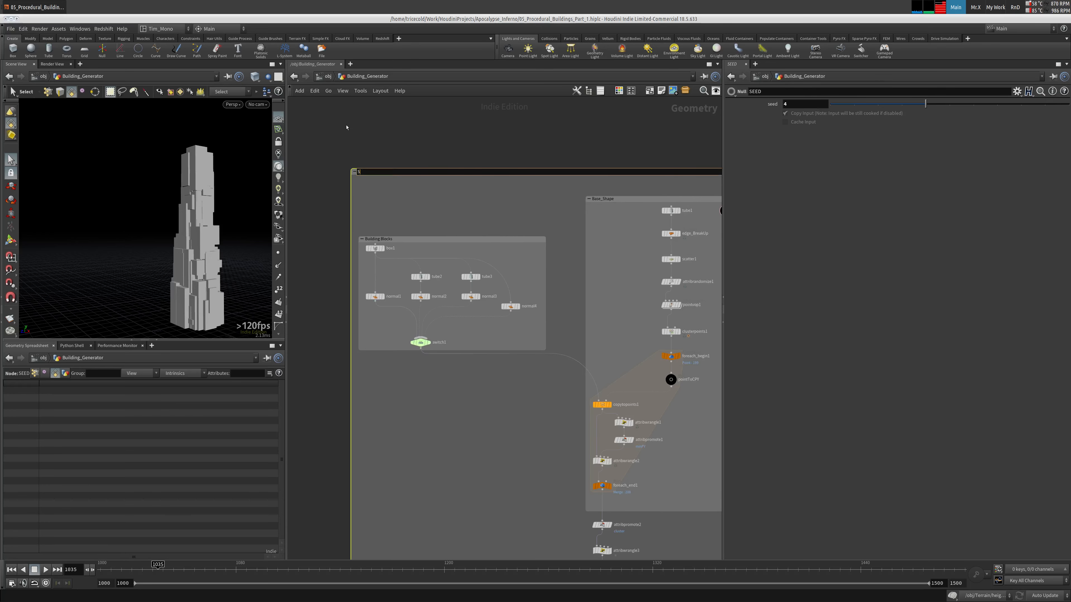
pyautogui.write('STEP_01')
pyautogui.press('Return')
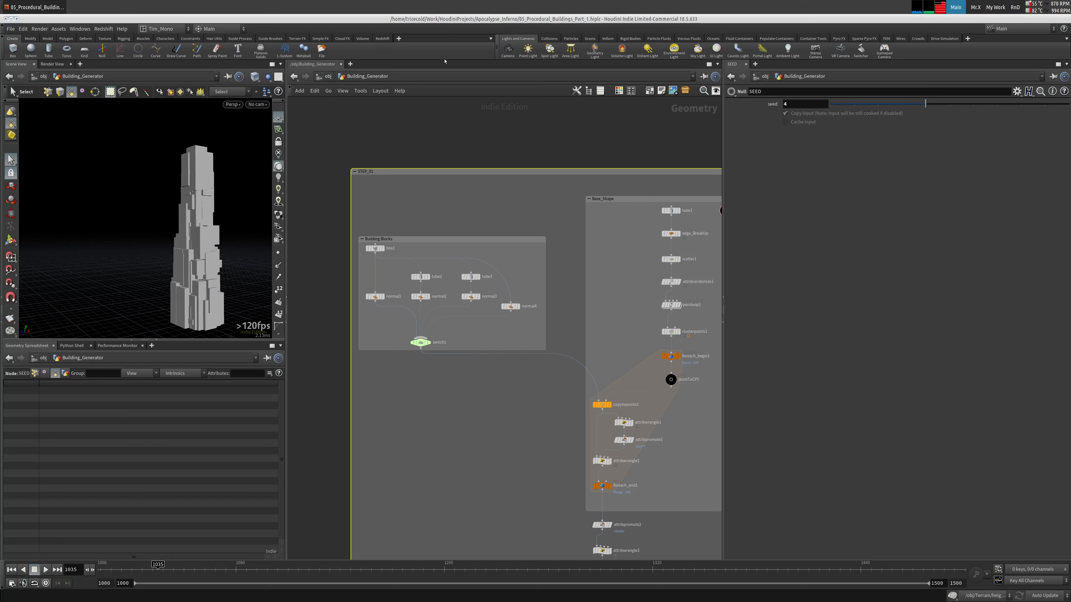
# Step: Extend the STEP_01 box downward and add a Null node at the end of the node chain
pyautogui.scroll(-3, 464, 270)
pyautogui.moveTo(452, 343); pyautogui.dragTo(412, 142, button='middle')
pyautogui.moveTo(449, 296); pyautogui.dragTo(450, 314)
pyautogui.press('Tab')
pyautogui.write('nu')
pyautogui.click(553, 210)
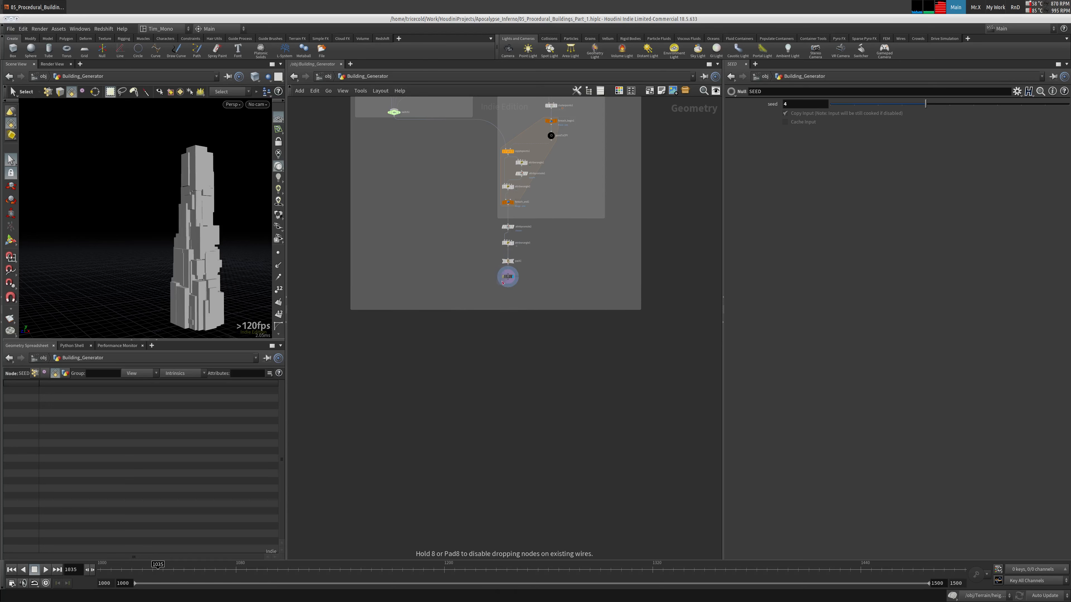
pyautogui.click(504, 278)
# Step: Delete the sort1 node so the null is fed directly by pack1
pyautogui.scroll(3, 571, 266)
pyautogui.moveTo(467, 299); pyautogui.dragTo(467, 266)
pyautogui.moveTo(524, 241); pyautogui.dragTo(422, 274)
pyautogui.press('Delete')
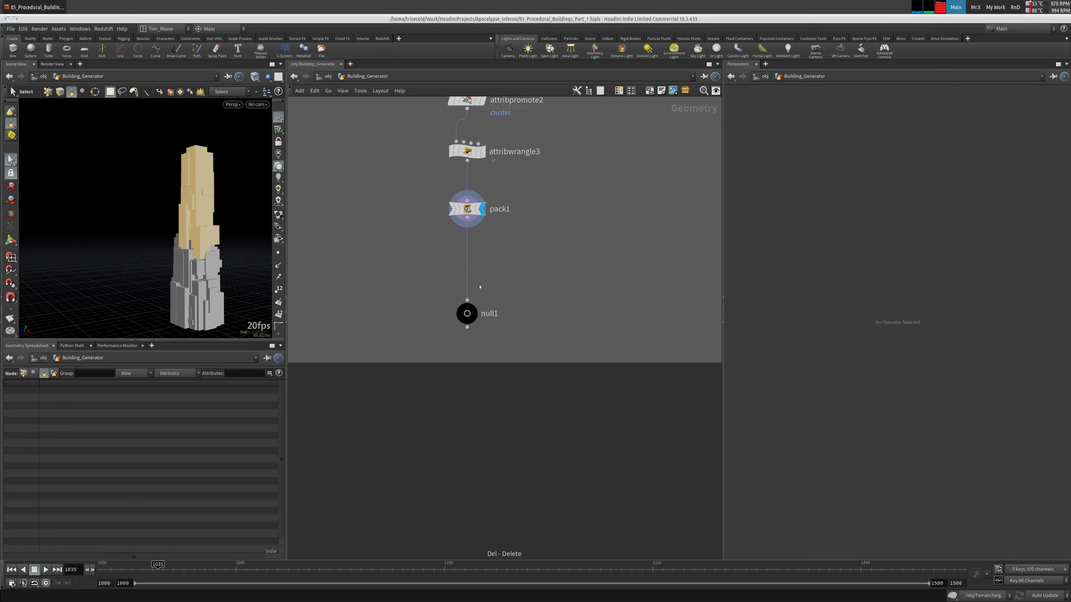
# Step: Rename the null to OUT_BASE_SHAPE, display it and move it up closer to pack1
pyautogui.doubleClick(489, 313)
pyautogui.write('OU')
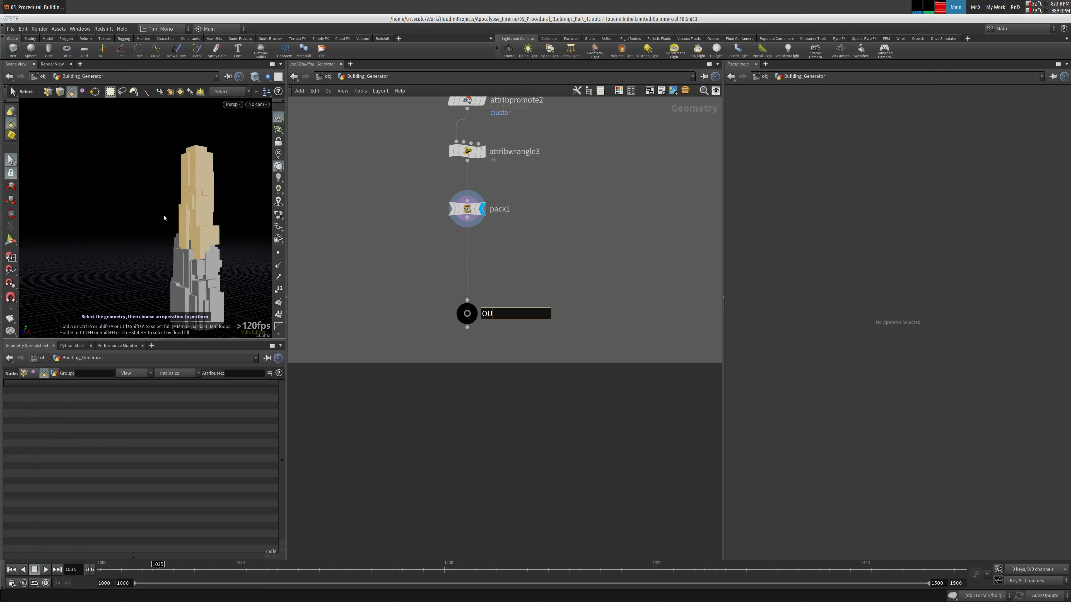
pyautogui.write('T_BASE_SHAPE')
pyautogui.press('Return')
pyautogui.moveTo(473, 312)
pyautogui.click(487, 293)
pyautogui.moveTo(469, 315); pyautogui.dragTo(469, 264)
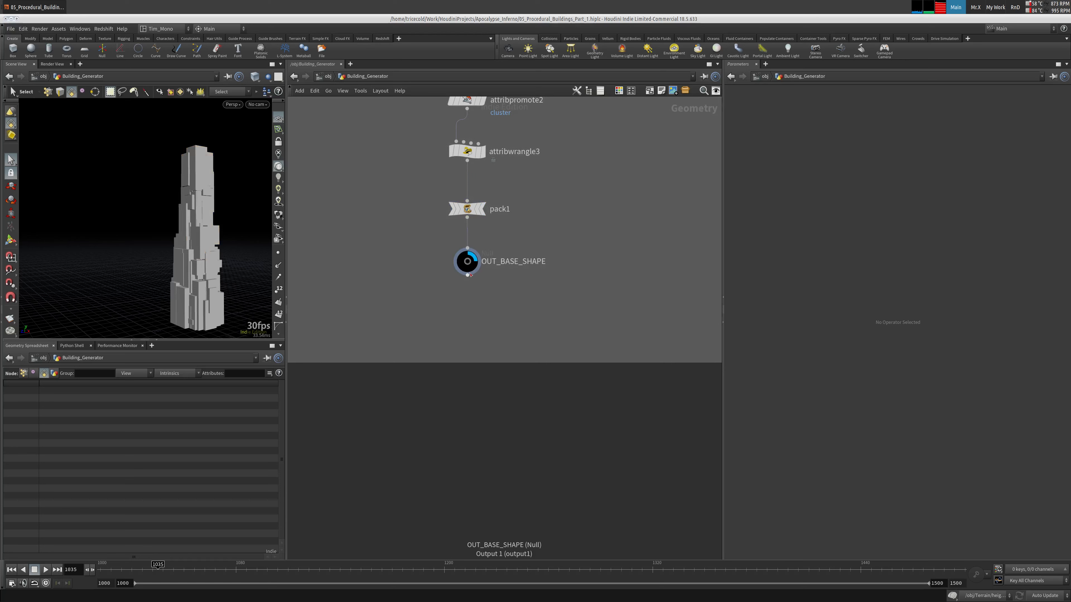
# Step: Start adding a node whose name begins with "un" in the empty area below the STEP_01 box
pyautogui.moveTo(342, 261); pyautogui.dragTo(422, 238, button='middle')
pyautogui.scroll(-4, 440, 281)
pyautogui.moveTo(440, 281)
pyautogui.mouseDown(button='middle')
pyautogui.moveTo(500, 254)
pyautogui.moveTo(433, 283)
pyautogui.mouseUp(button='middle')
pyautogui.scroll(-2, 500, 254)
pyautogui.moveTo(361, 300); pyautogui.dragTo(364, 299, button='middle')
pyautogui.press('Tab')
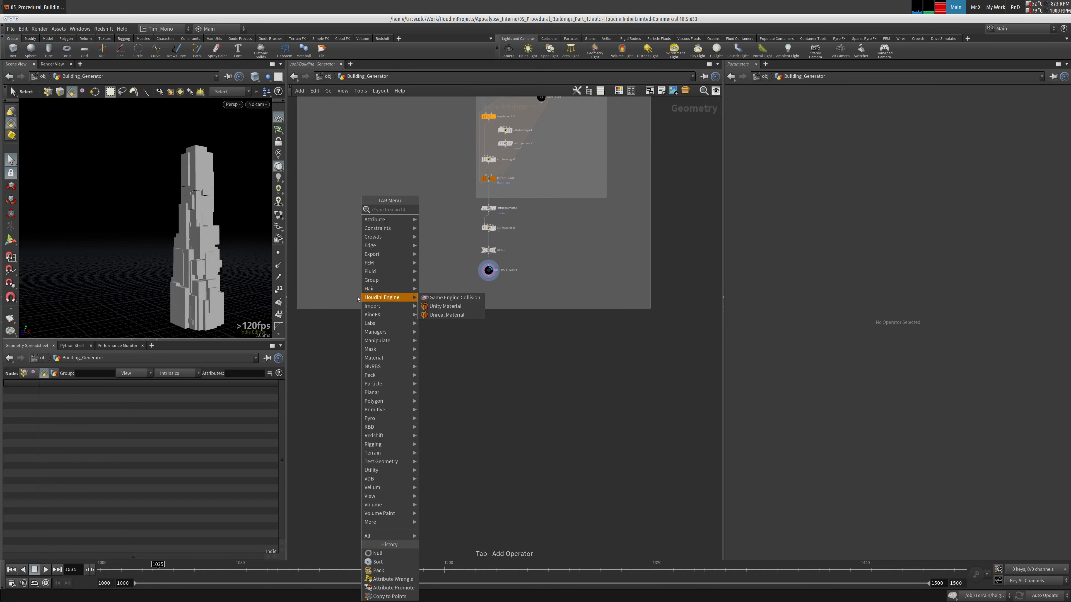
pyautogui.write('un')
pyautogui.click(450, 218)
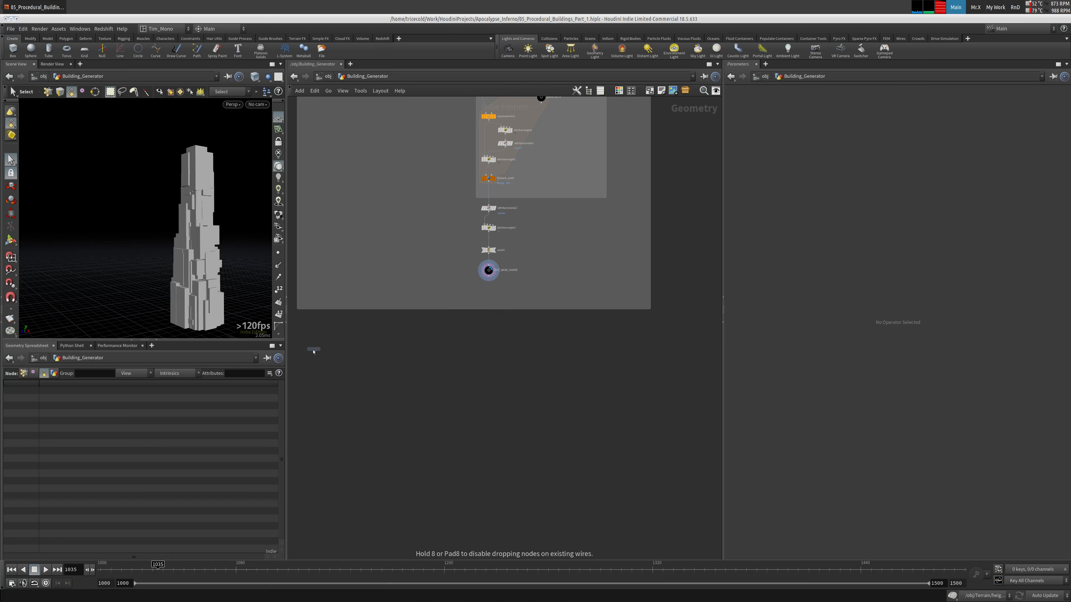
# Step: Add an Unpack node below the building network and connect it to OUT_BASE_SHAPE
pyautogui.click(319, 345)
pyautogui.click(319, 340)
pyautogui.click(487, 279)
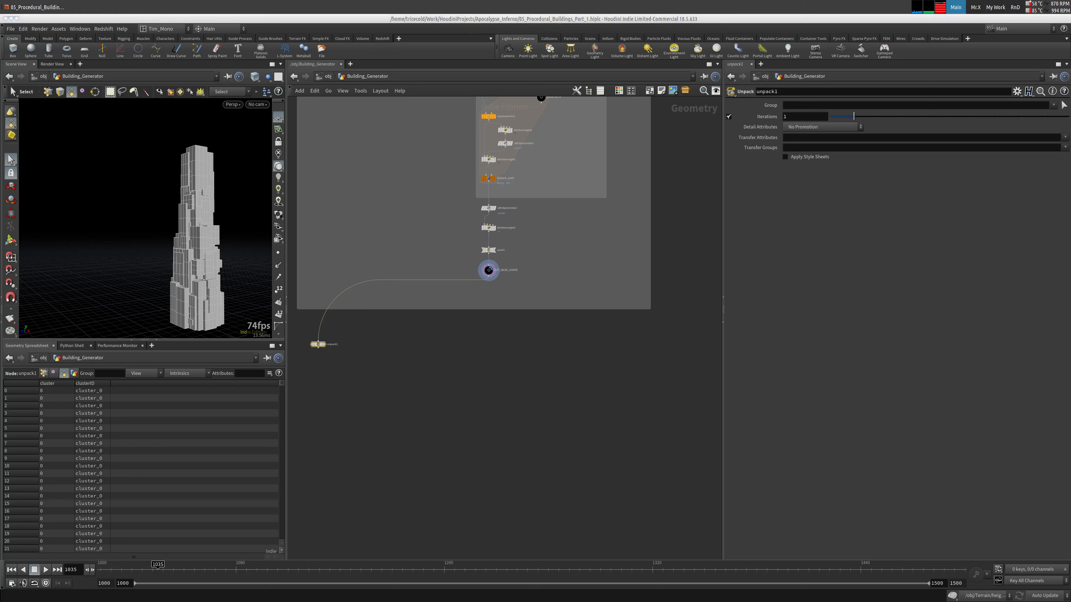
# Step: Inspect the packed cluster pieces of pack1 by selecting them in the scene view
pyautogui.rightClick(11, 160)
pyautogui.click(46, 194)
pyautogui.click(488, 250)
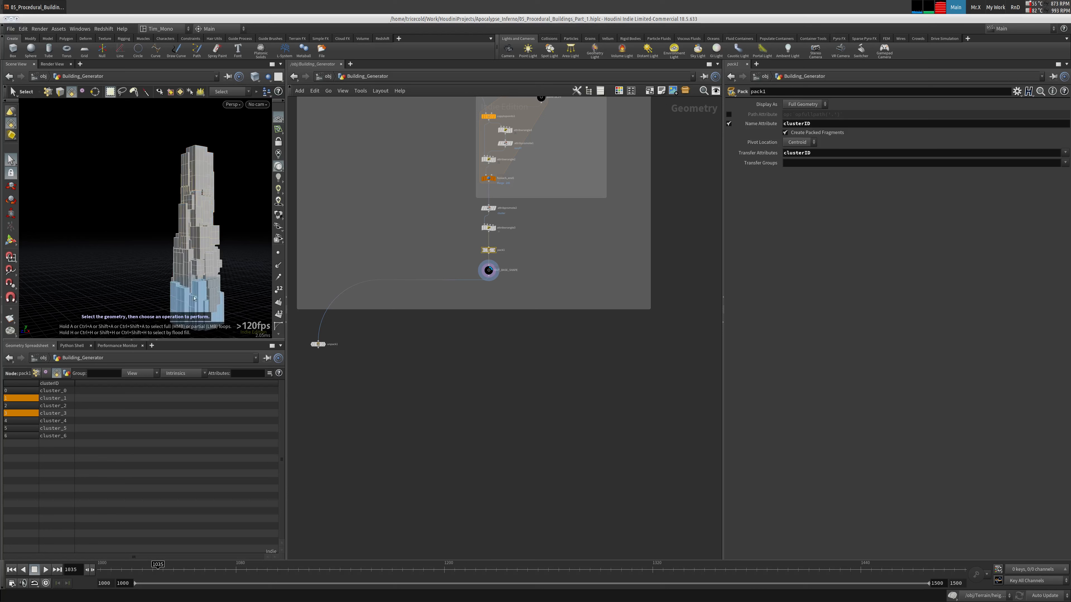
# Step: Place the Unpack node just below the network box and display its result
pyautogui.moveTo(366, 241); pyautogui.dragTo(379, 207, button='middle')
pyautogui.moveTo(332, 311); pyautogui.dragTo(330, 303)
pyautogui.press('r')
pyautogui.middleClick(329, 302)
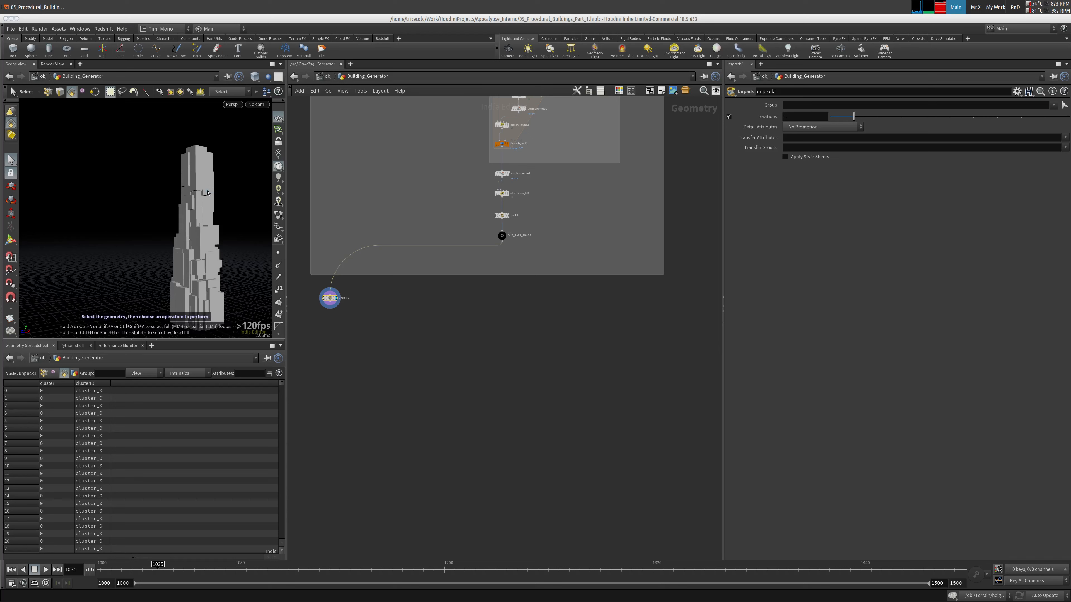
# Step: Examine the packed pieces of OUT_BASE_SHAPE, selecting one cluster and comparing the wireframe and shaded views
pyautogui.click(502, 235)
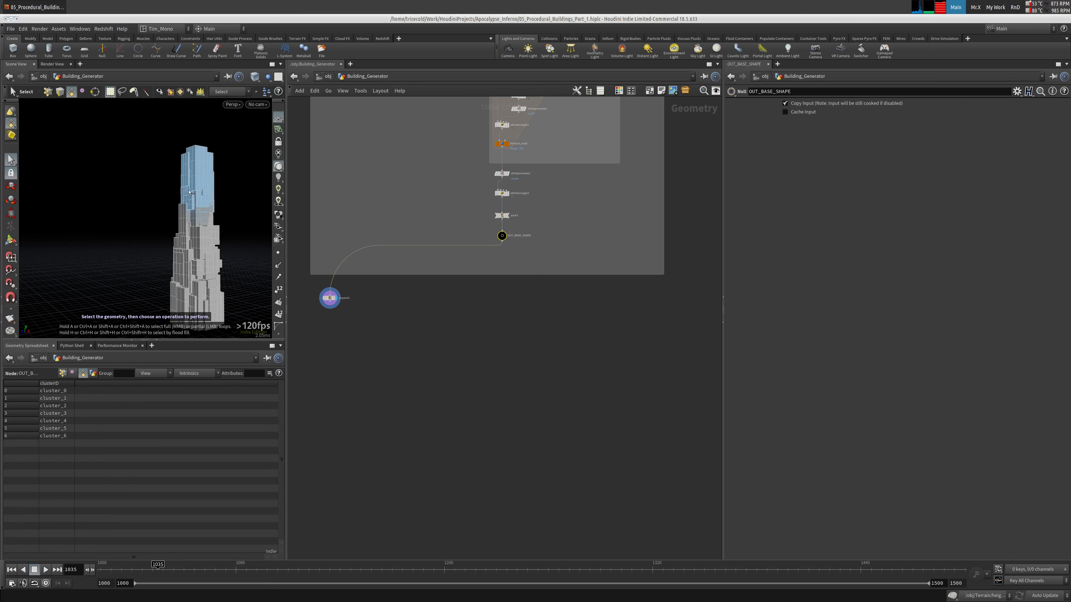
pyautogui.keyDown('alt'); pyautogui.moveTo(191, 191); pyautogui.dragTo(128, 212, button='middle'); pyautogui.keyUp('alt')
pyautogui.keyDown('alt'); pyautogui.moveTo(128, 211); pyautogui.dragTo(211, 167, button='right'); pyautogui.keyUp('alt')
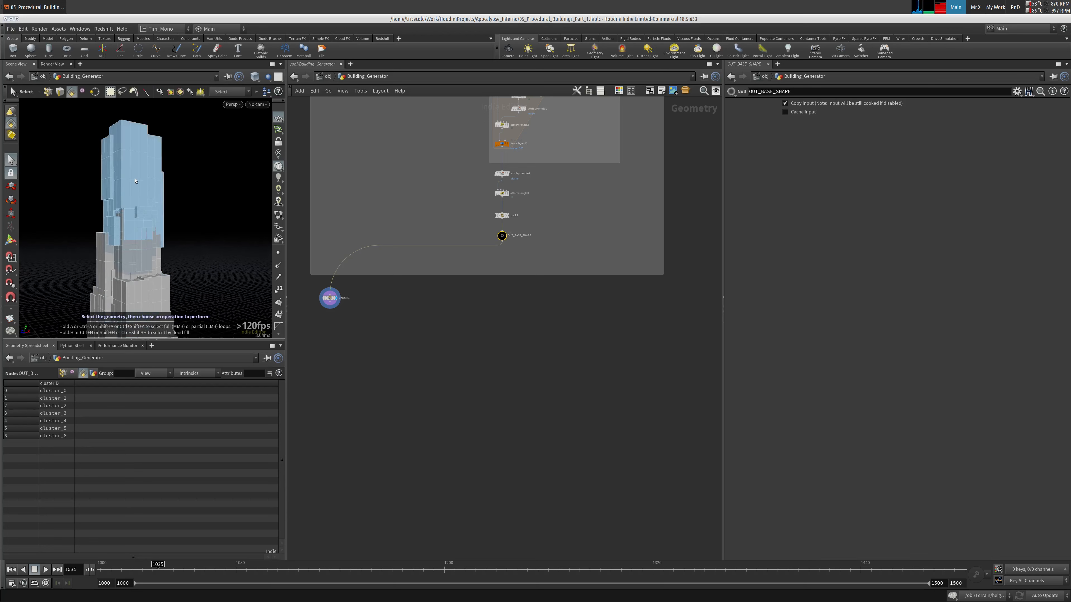
pyautogui.click(135, 188)
pyautogui.press('w')
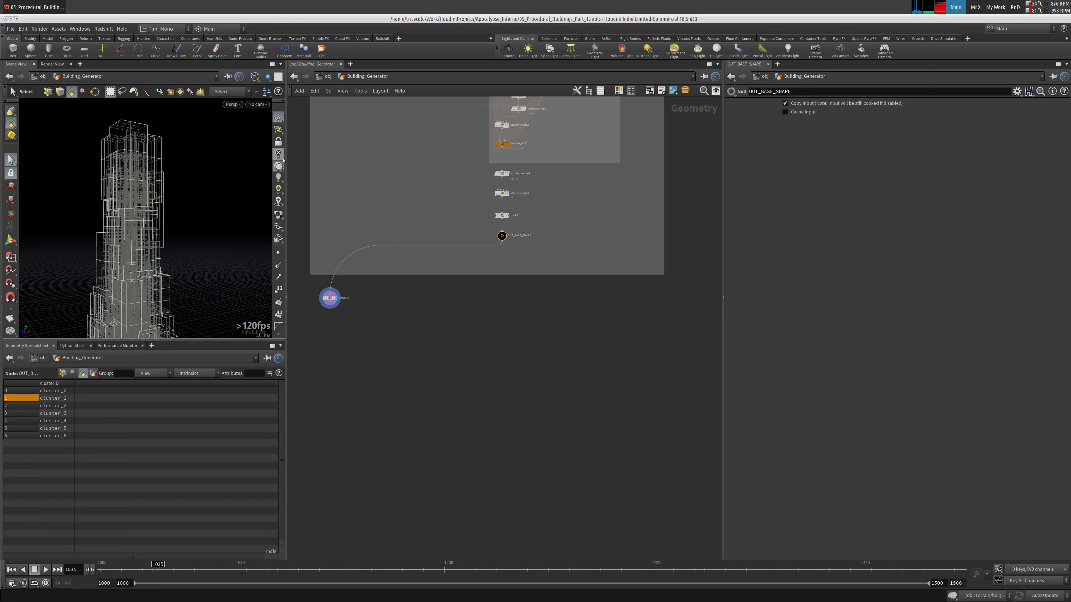
pyautogui.keyDown('alt'); pyautogui.moveTo(189, 246); pyautogui.dragTo(186, 124, button='middle'); pyautogui.keyUp('alt')
pyautogui.keyDown('alt'); pyautogui.moveTo(186, 123); pyautogui.dragTo(181, 115); pyautogui.keyUp('alt')
pyautogui.keyDown('alt'); pyautogui.moveTo(236, 158); pyautogui.dragTo(232, 203, button='middle'); pyautogui.keyUp('alt')
pyautogui.keyDown('alt'); pyautogui.moveTo(231, 203); pyautogui.dragTo(111, 218, button='right'); pyautogui.keyUp('alt')
pyautogui.press('w')
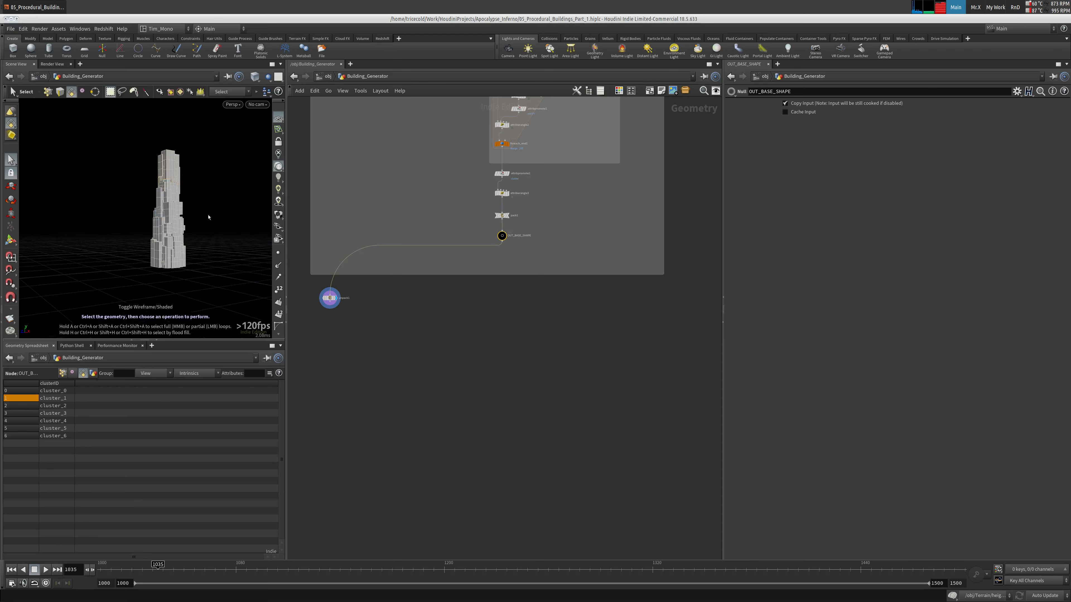
# Step: Add a Boolean node directly below unpack1
pyautogui.click(330, 297)
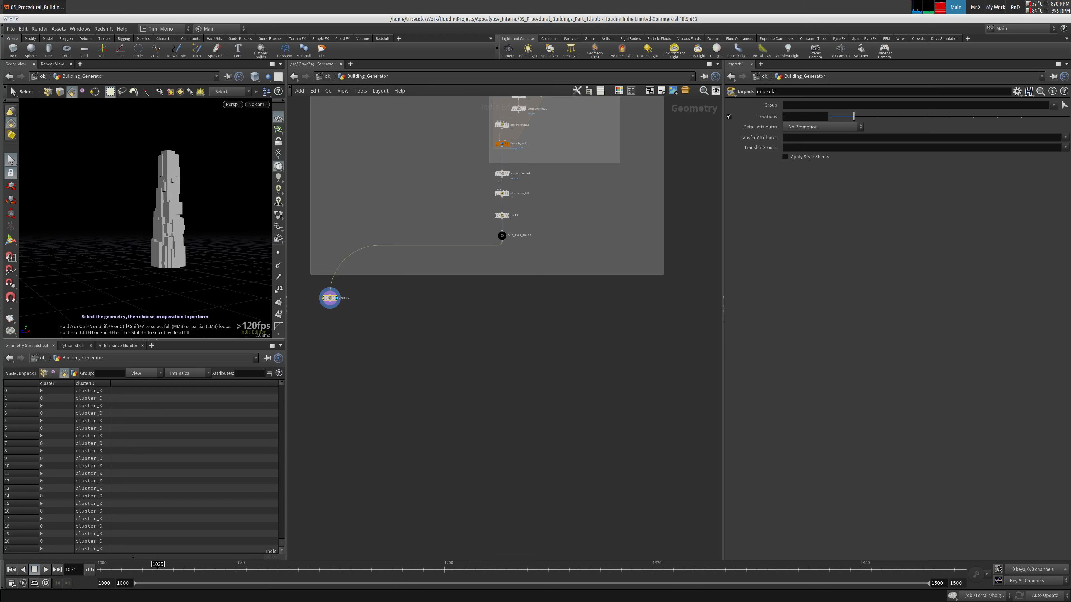
pyautogui.scroll(3, 363, 359)
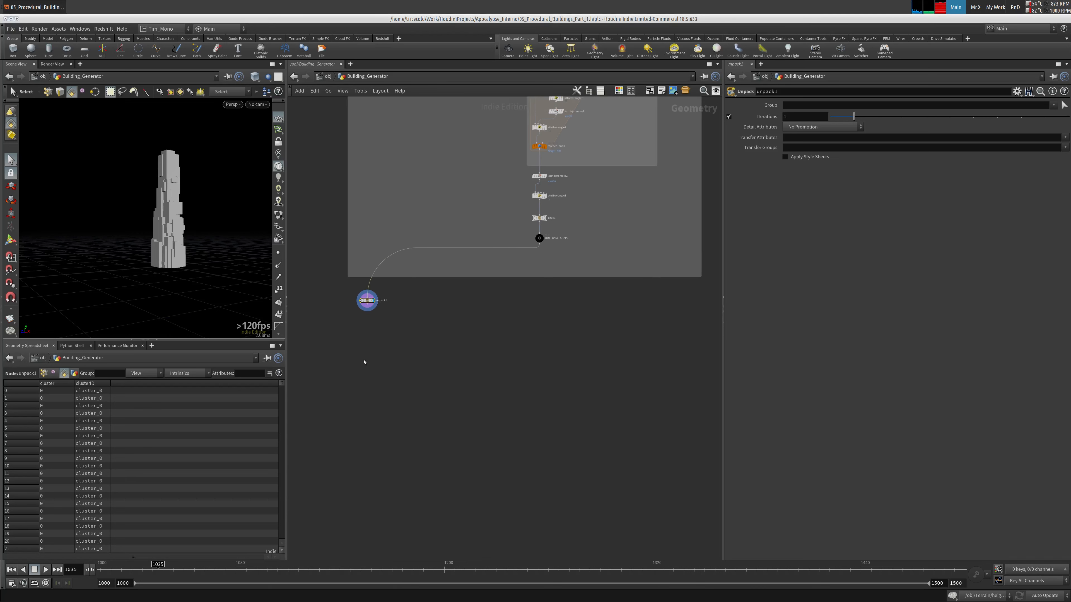
pyautogui.press('Tab')
pyautogui.write('bool')
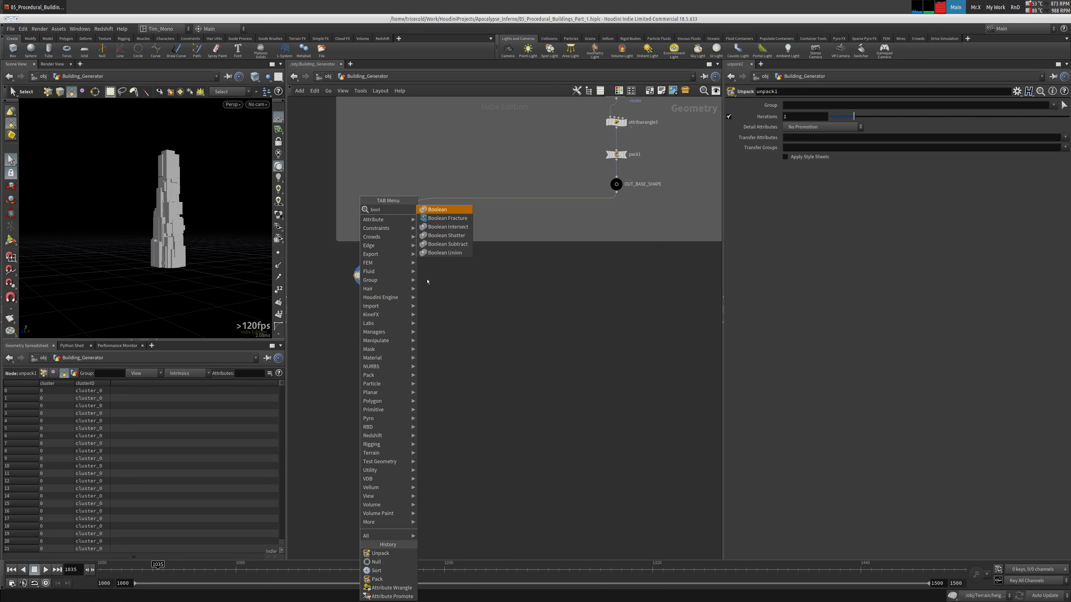
pyautogui.press('Return')
pyautogui.click(365, 320)
pyautogui.moveTo(365, 320); pyautogui.dragTo(365, 316)
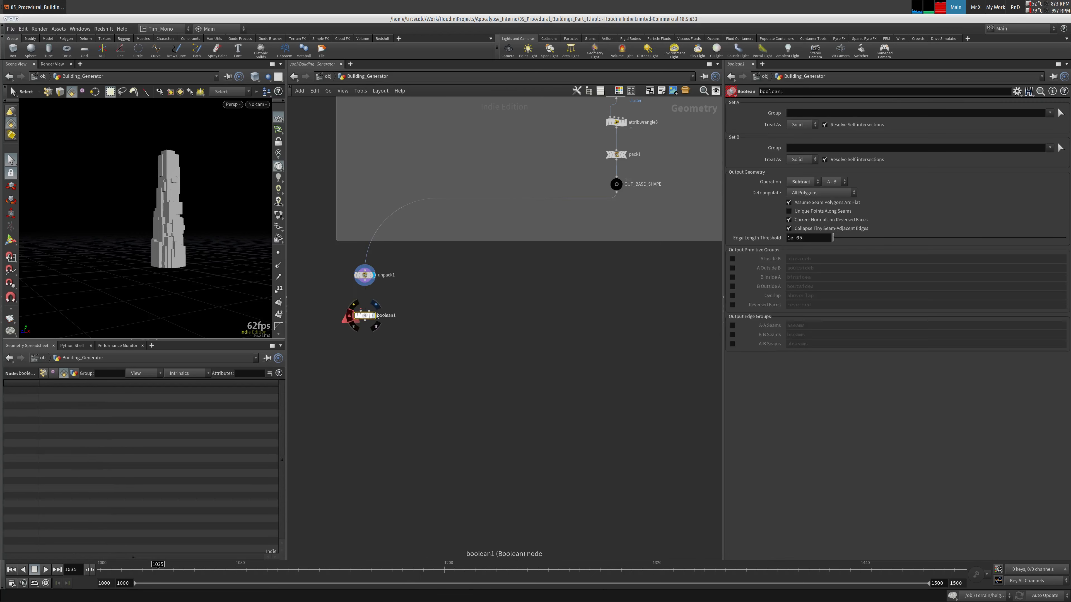
# Step: Set the Boolean operation to Intersect with Correct Normals on Reversed Faces turned off, and save the scene
pyautogui.click(809, 183)
pyautogui.click(799, 199)
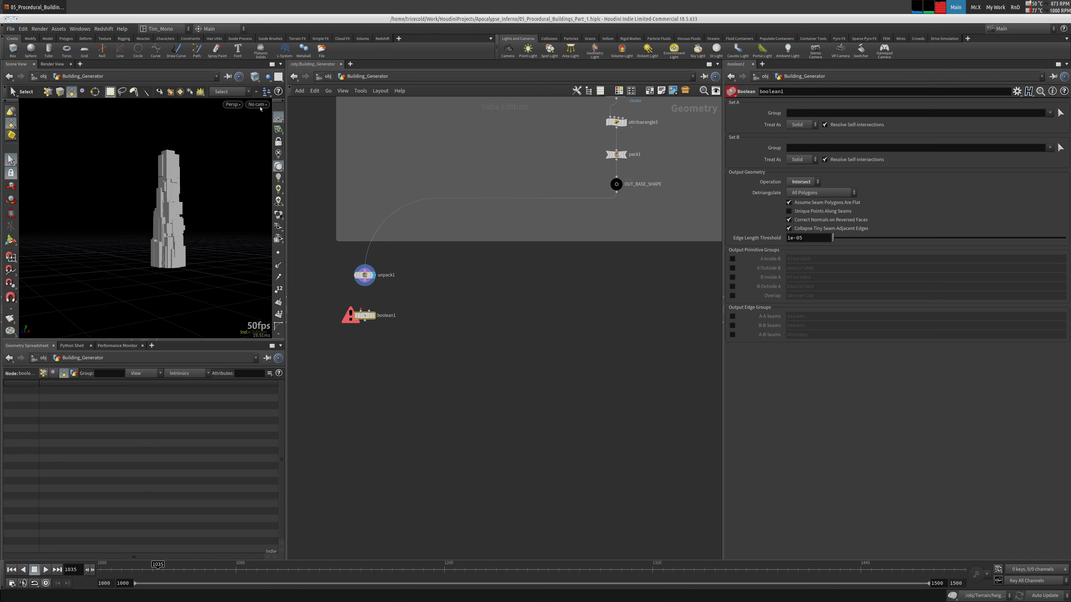
pyautogui.click(836, 217)
pyautogui.click(11, 29)
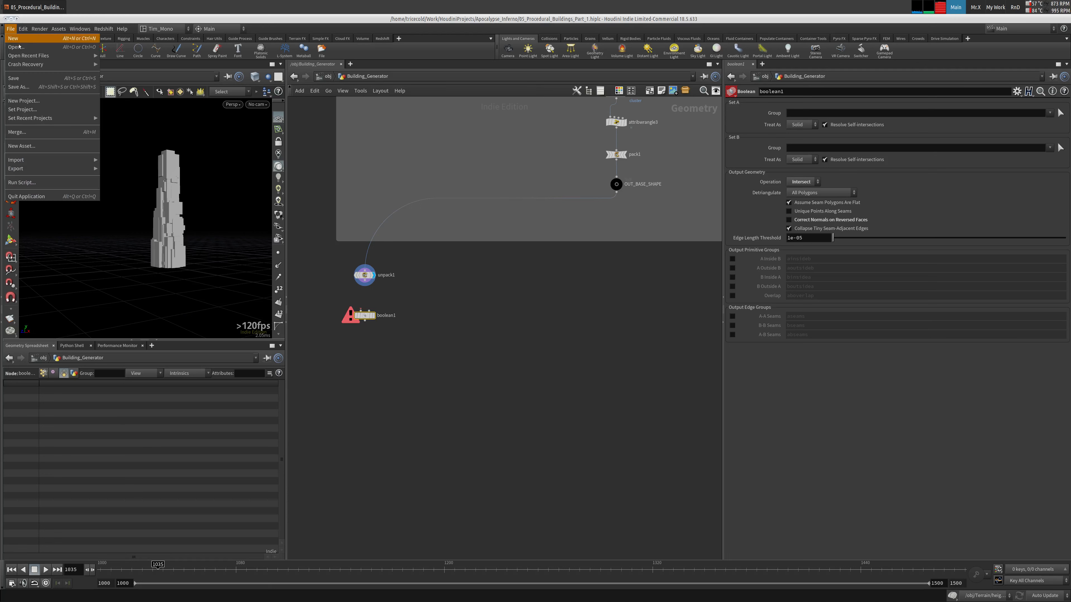
pyautogui.click(25, 77)
# Step: Connect unpack1 to the Boolean node's first input and display the Boolean result
pyautogui.moveTo(420, 298); pyautogui.dragTo(468, 301, button='middle')
pyautogui.scroll(5, 468, 302)
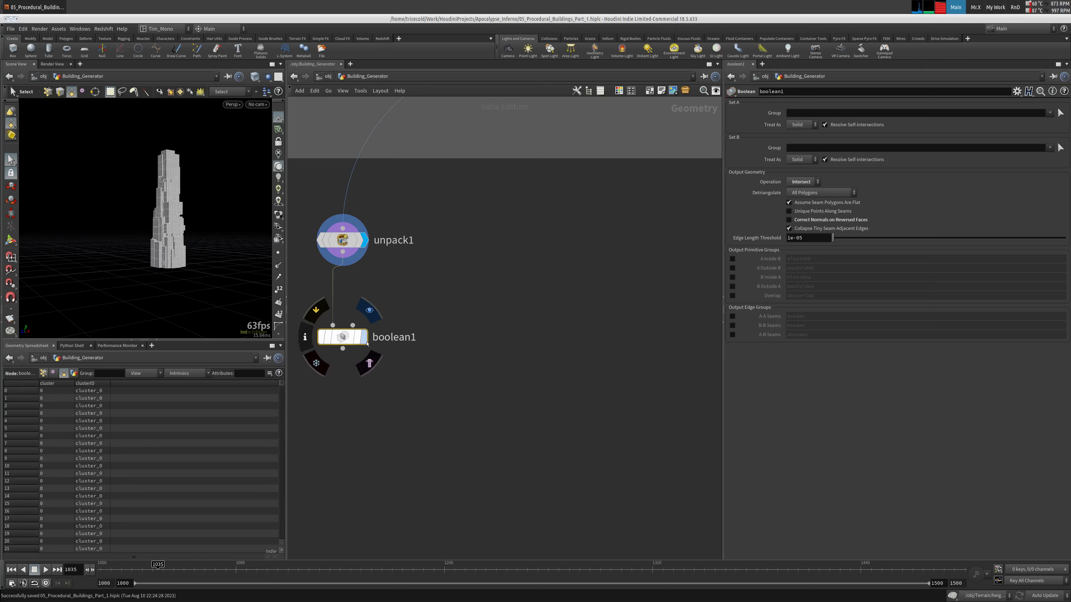
pyautogui.click(365, 339)
# Step: Examine the Boolean result from inside the building, along its facade and from underneath
pyautogui.press('Escape')
pyautogui.moveTo(162, 210); pyautogui.dragTo(177, 236)
pyautogui.moveTo(177, 237); pyautogui.dragTo(236, 203, button='right')
pyautogui.moveTo(237, 203); pyautogui.dragTo(185, 249)
pyautogui.moveTo(185, 249); pyautogui.dragTo(191, 229, button='middle')
pyautogui.moveTo(191, 228); pyautogui.dragTo(169, 241, button='right')
pyautogui.moveTo(169, 240); pyautogui.dragTo(194, 249)
pyautogui.moveTo(193, 249); pyautogui.dragTo(215, 253, button='right')
pyautogui.moveTo(215, 254)
pyautogui.mouseDown()
pyautogui.moveTo(175, 259)
pyautogui.moveTo(189, 243)
pyautogui.moveTo(204, 253)
pyautogui.mouseUp()
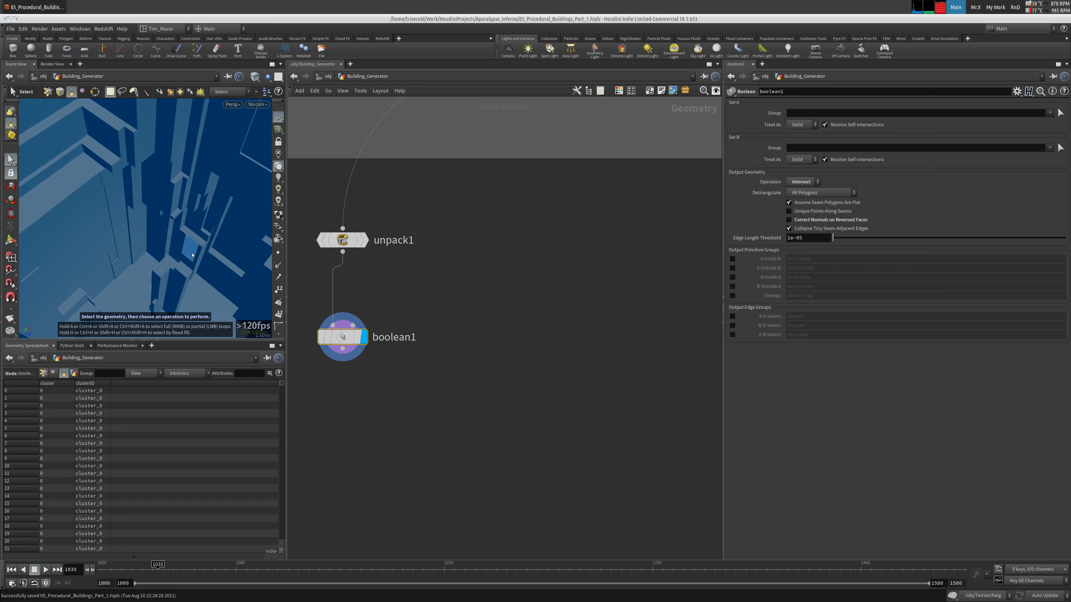
pyautogui.moveTo(375, 261); pyautogui.dragTo(378, 263, button='middle')
pyautogui.moveTo(192, 241); pyautogui.dragTo(115, 242)
pyautogui.moveTo(552, 263); pyautogui.dragTo(466, 297, button='middle')
pyautogui.moveTo(490, 286); pyautogui.dragTo(431, 284, button='right')
pyautogui.moveTo(177, 225); pyautogui.dragTo(46, 218)
pyautogui.moveTo(46, 218); pyautogui.dragTo(26, 224, button='right')
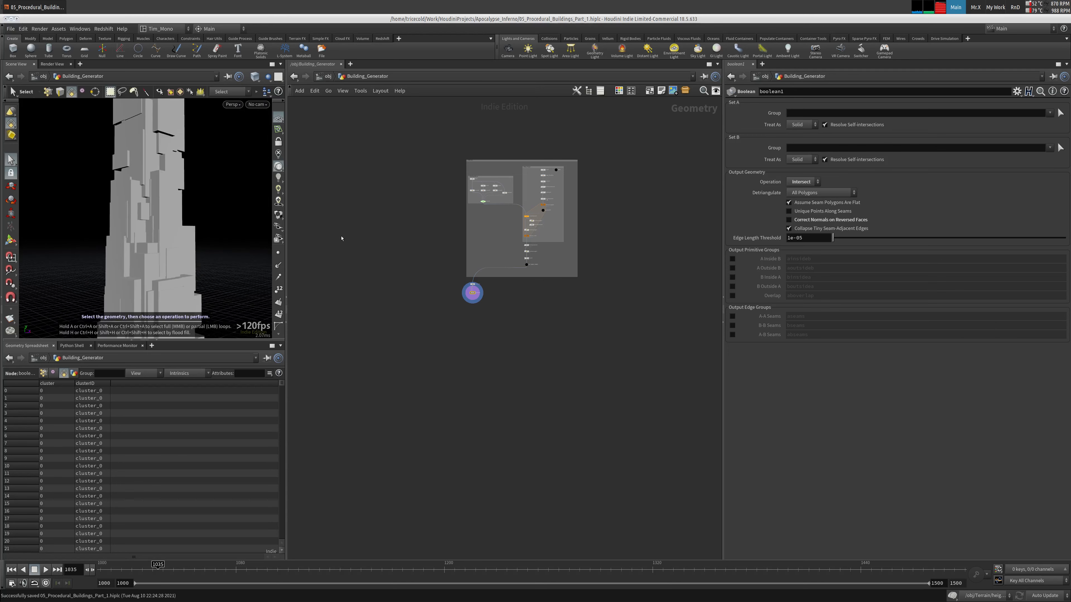
pyautogui.moveTo(382, 242); pyautogui.dragTo(326, 213, button='middle')
pyautogui.moveTo(106, 215); pyautogui.dragTo(181, 237)
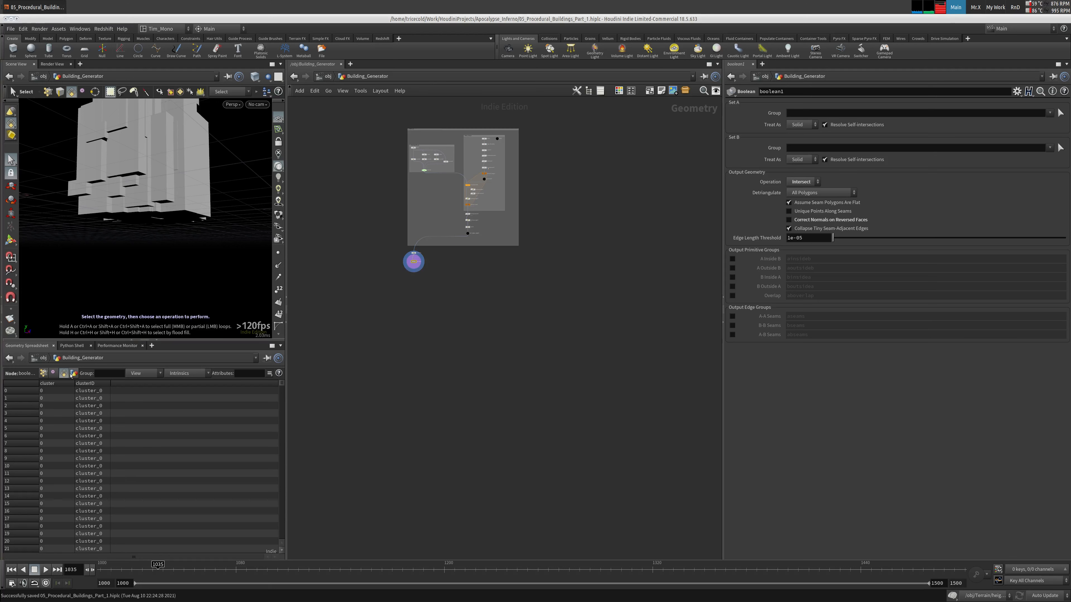
# Step: Add a Null node below the Boolean, connect it to the Boolean's output and display it
pyautogui.scroll(5, 397, 318)
pyautogui.press('Tab')
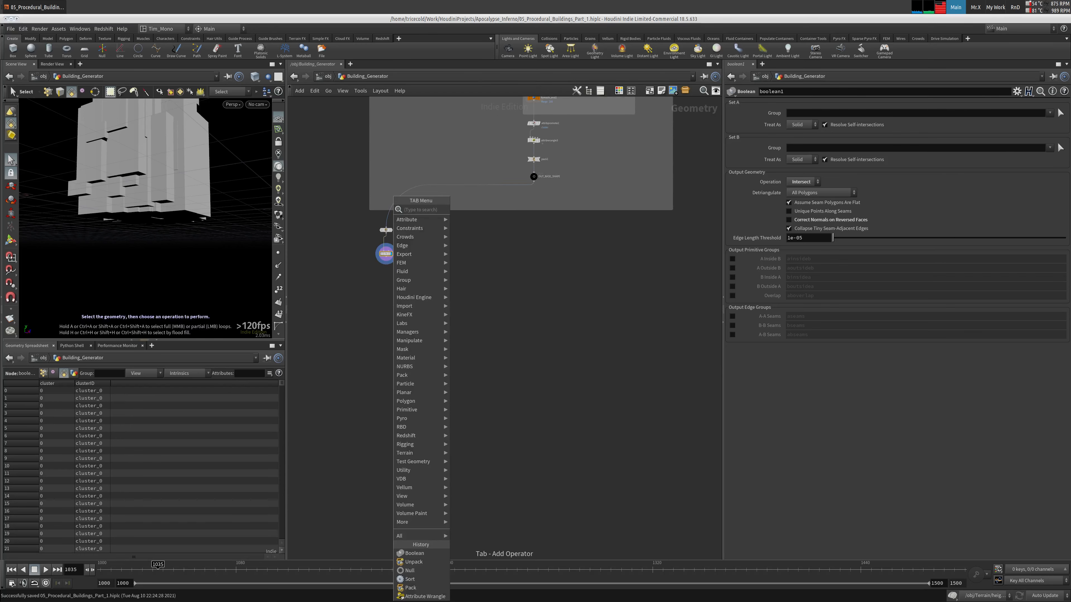
pyautogui.press('Escape')
pyautogui.press('Tab')
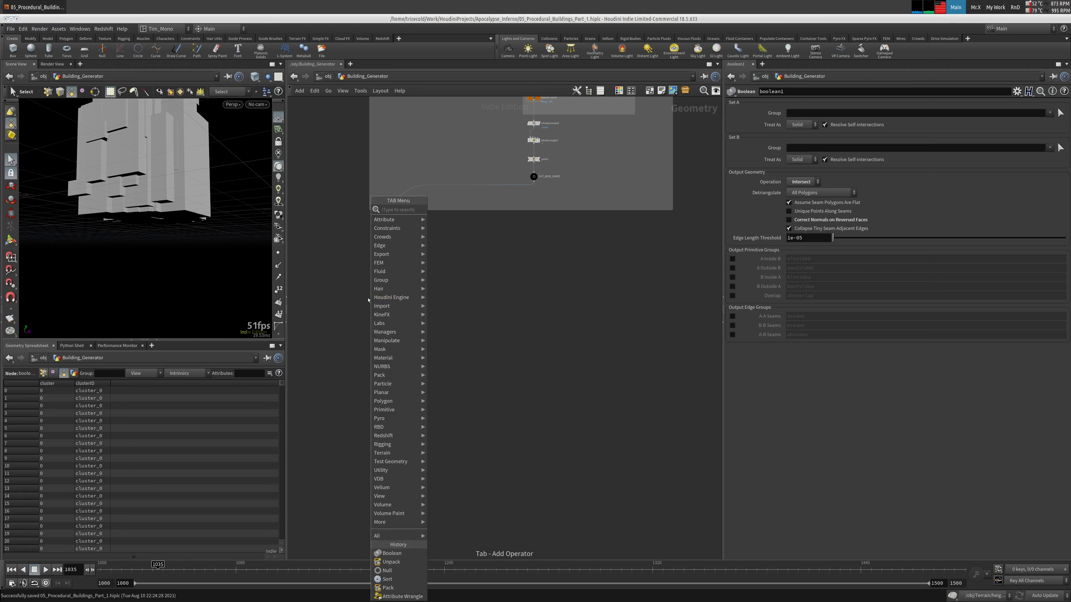
pyautogui.write('nu')
pyautogui.press('Return')
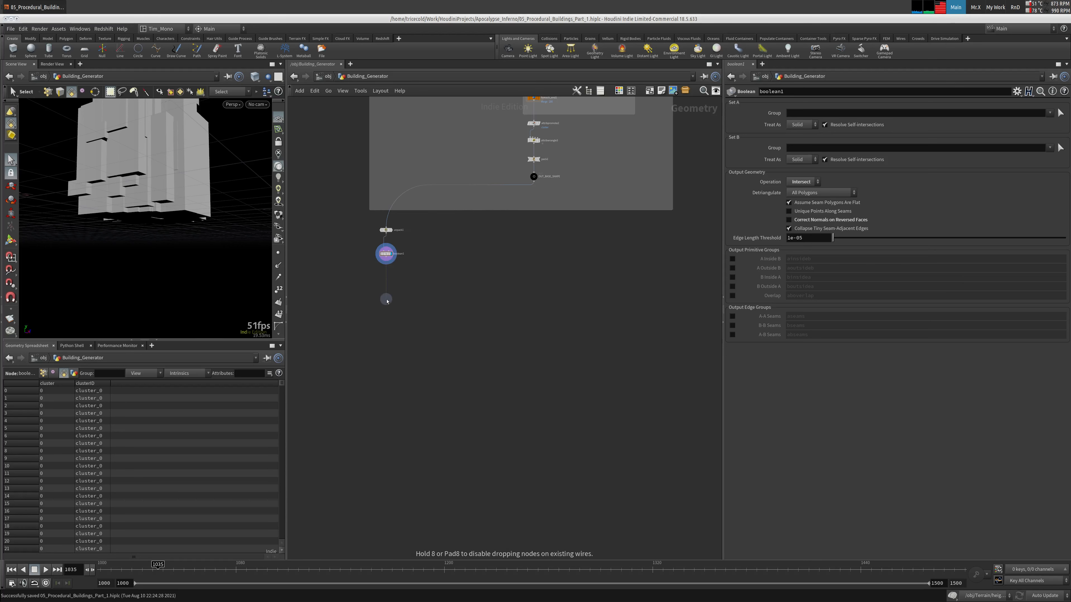
pyautogui.click(386, 300)
pyautogui.moveTo(385, 300); pyautogui.dragTo(386, 304)
pyautogui.click(385, 297)
pyautogui.click(386, 258)
# Step: Rename the Null node OUT_PROXY and move it closer to the Boolean
pyautogui.moveTo(397, 308); pyautogui.dragTo(433, 269, button='right')
pyautogui.click(384, 294)
pyautogui.press('F2')
pyautogui.hotkey('ctrl', 'a')
pyautogui.write('O')
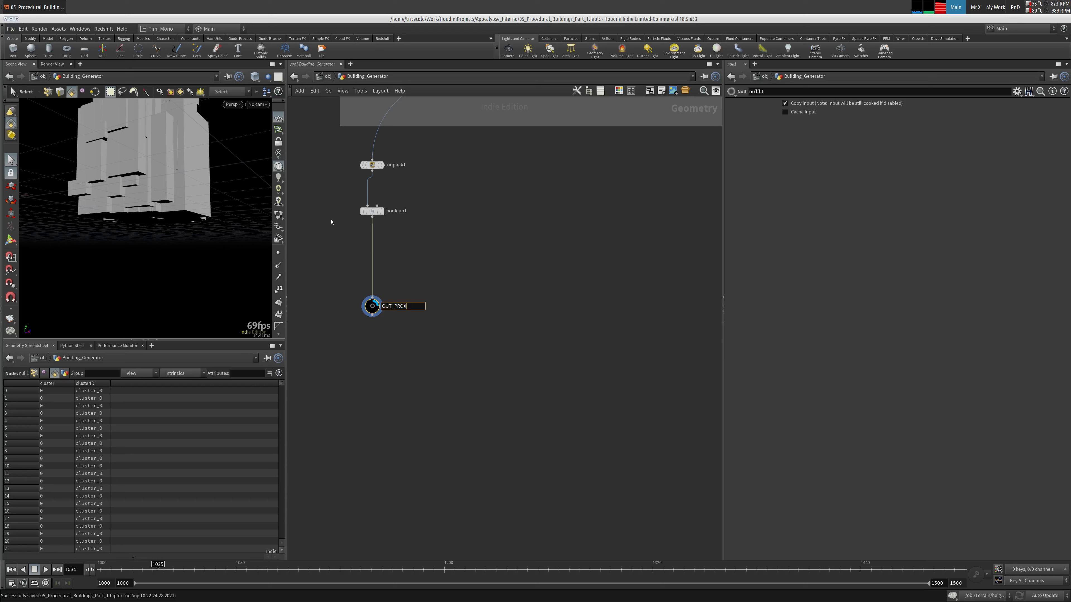
pyautogui.press('Return')
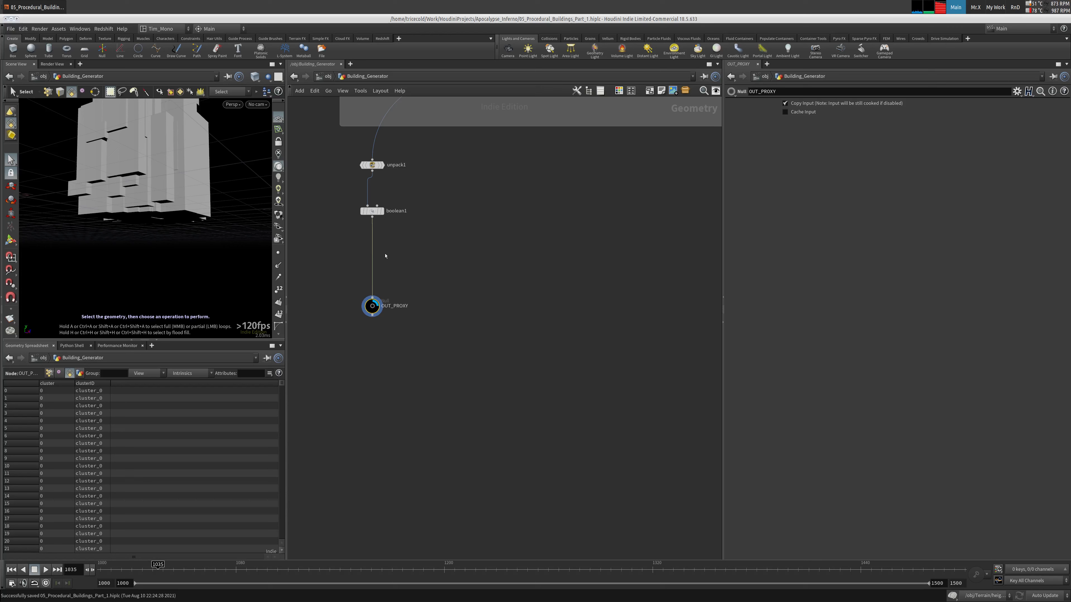
pyautogui.moveTo(370, 308); pyautogui.dragTo(369, 282)
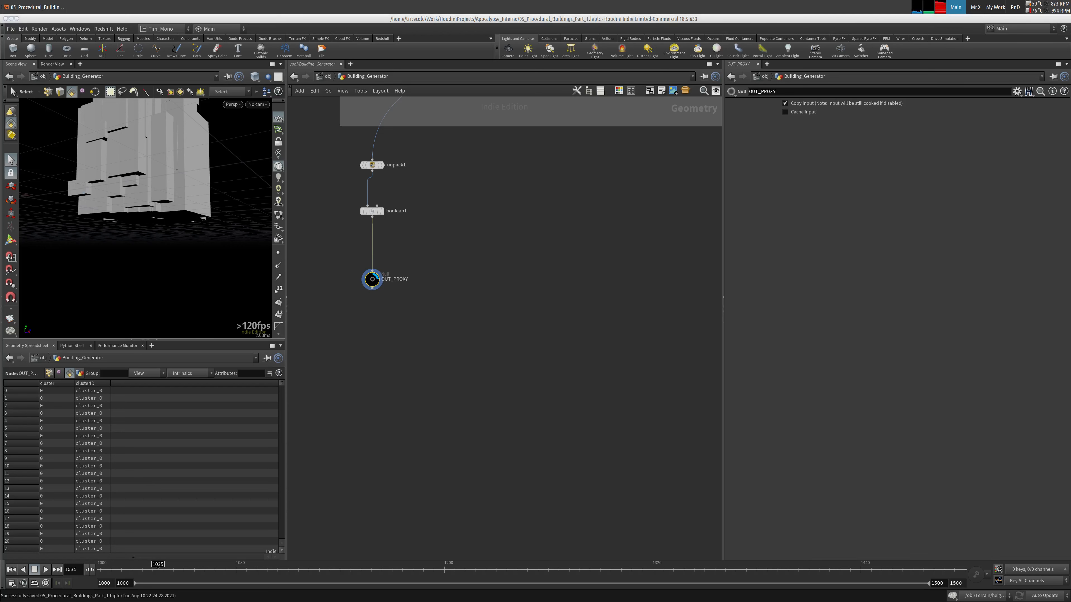
# Step: Add a Line node beside unpack1
pyautogui.moveTo(438, 231); pyautogui.dragTo(414, 248, button='middle')
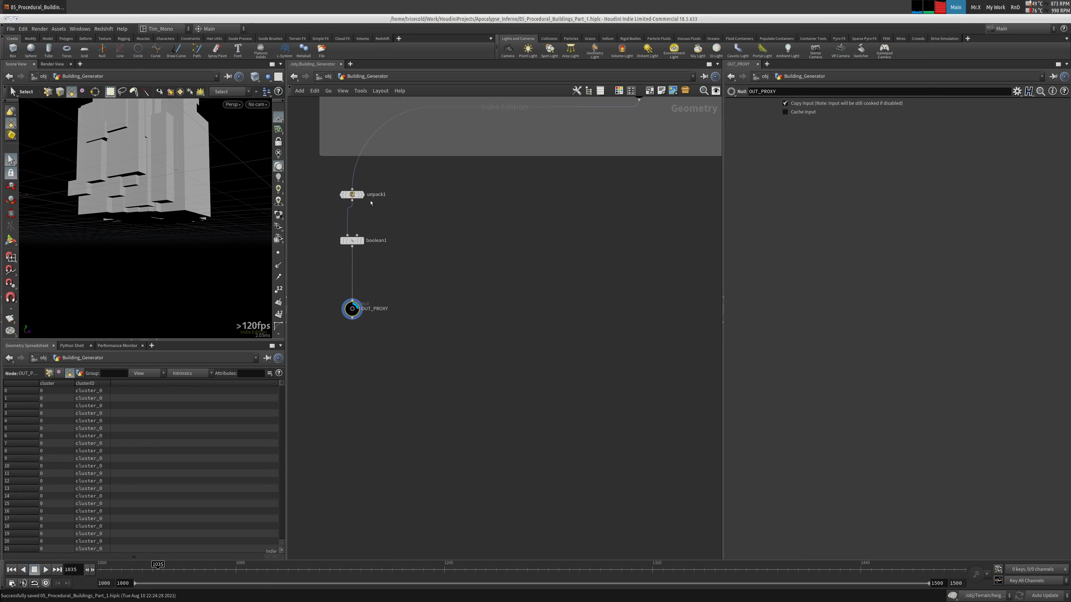
pyautogui.press('Tab')
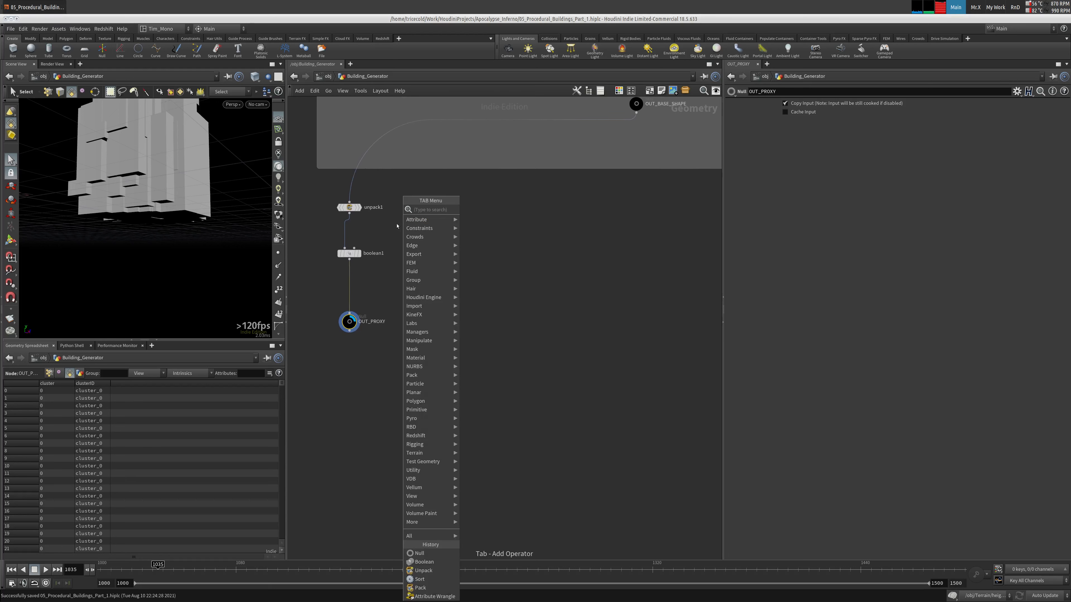
pyautogui.write('li')
pyautogui.click(481, 210)
pyautogui.click(423, 208)
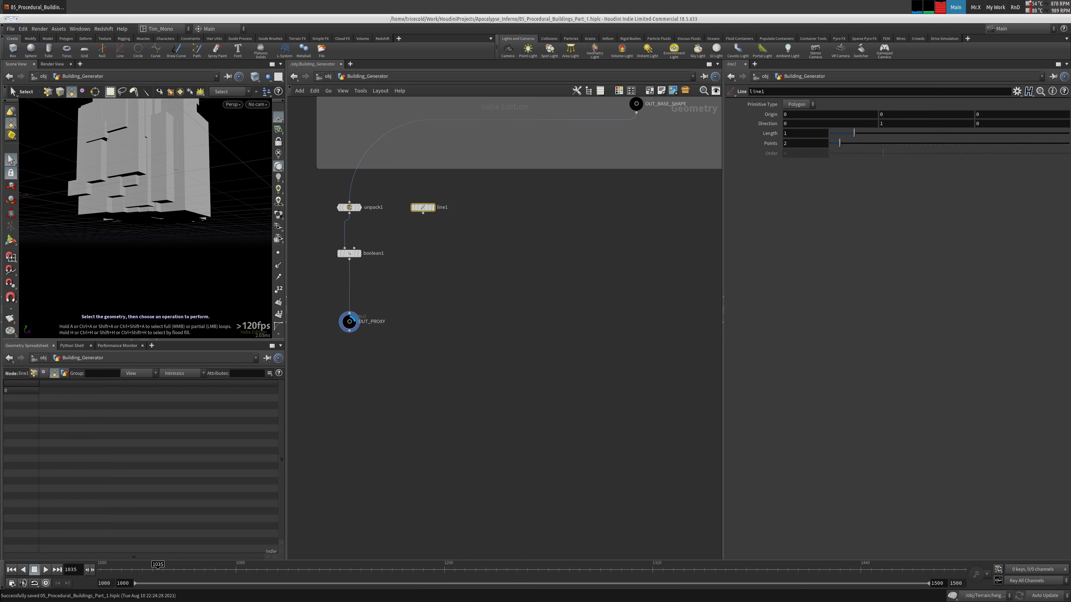
# Step: Add a Python node directly below the Line node
pyautogui.press('Tab')
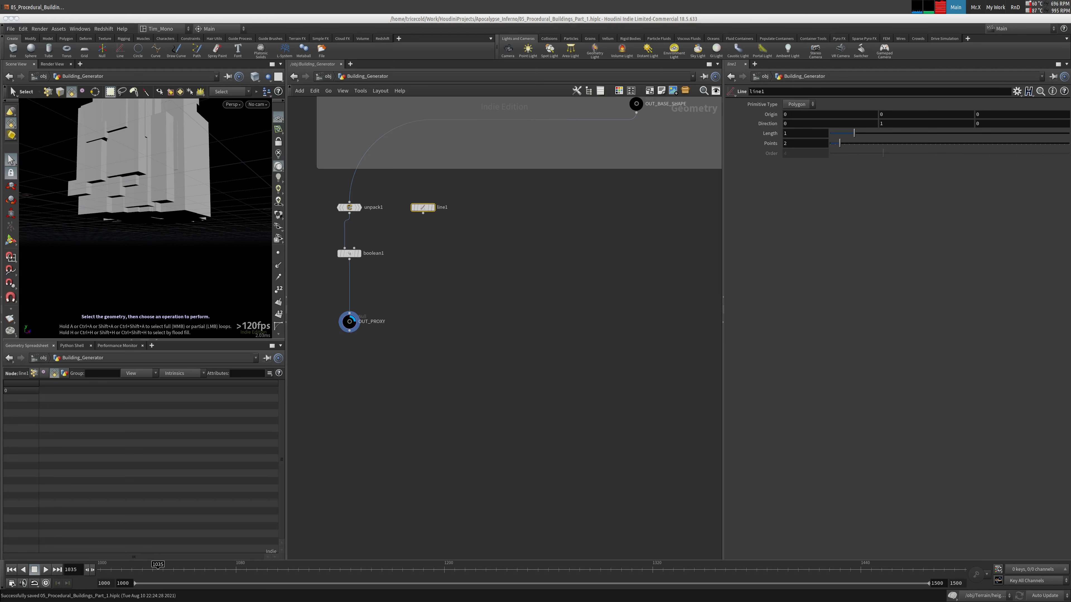
pyautogui.press('Tab')
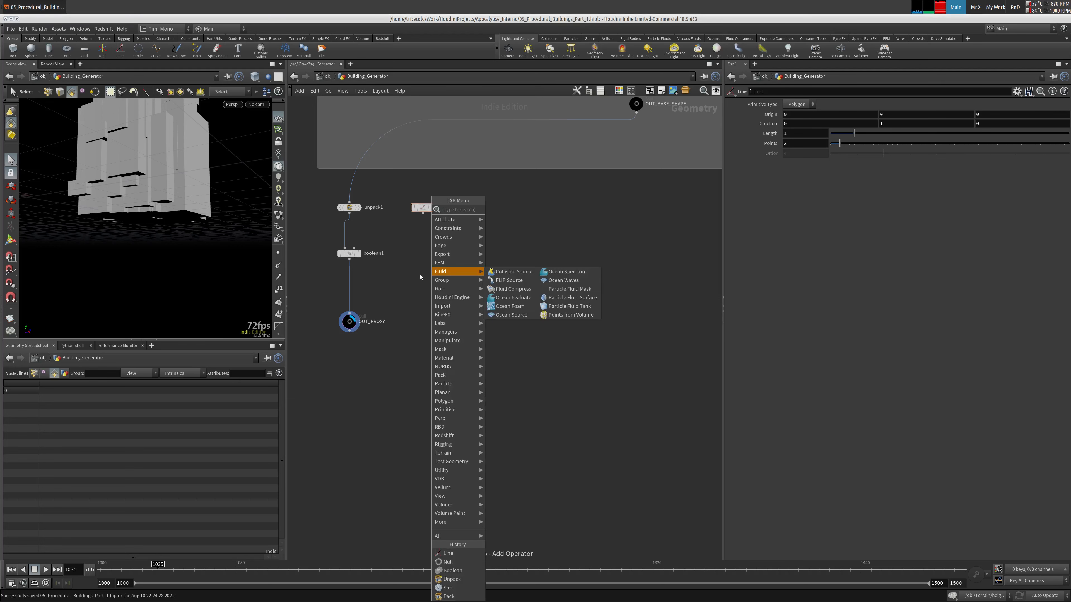
pyautogui.write('pyth')
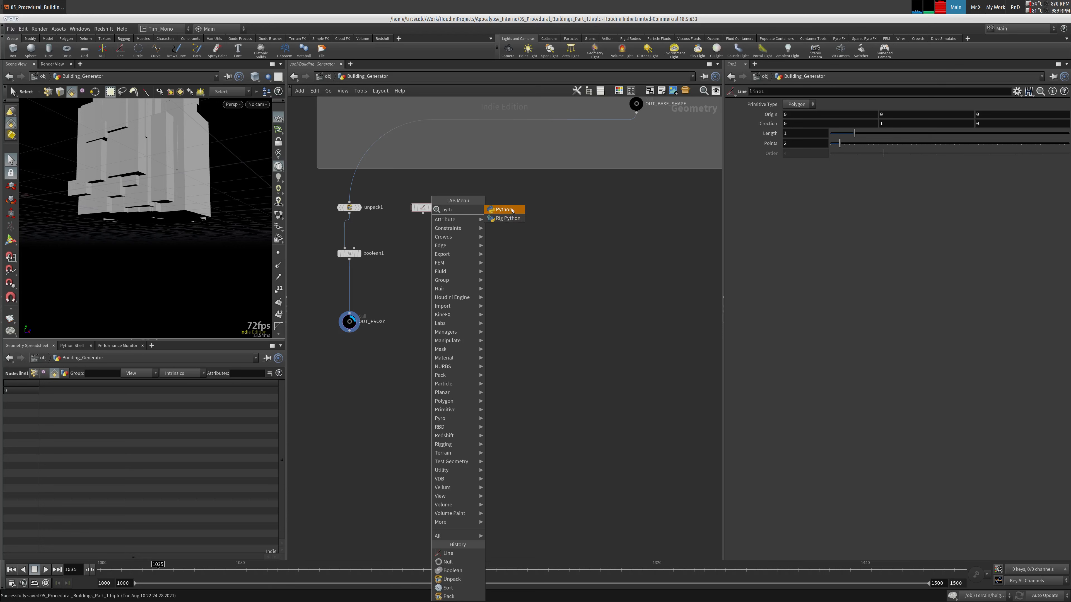
pyautogui.press('Return')
pyautogui.click(424, 252)
pyautogui.click(441, 254)
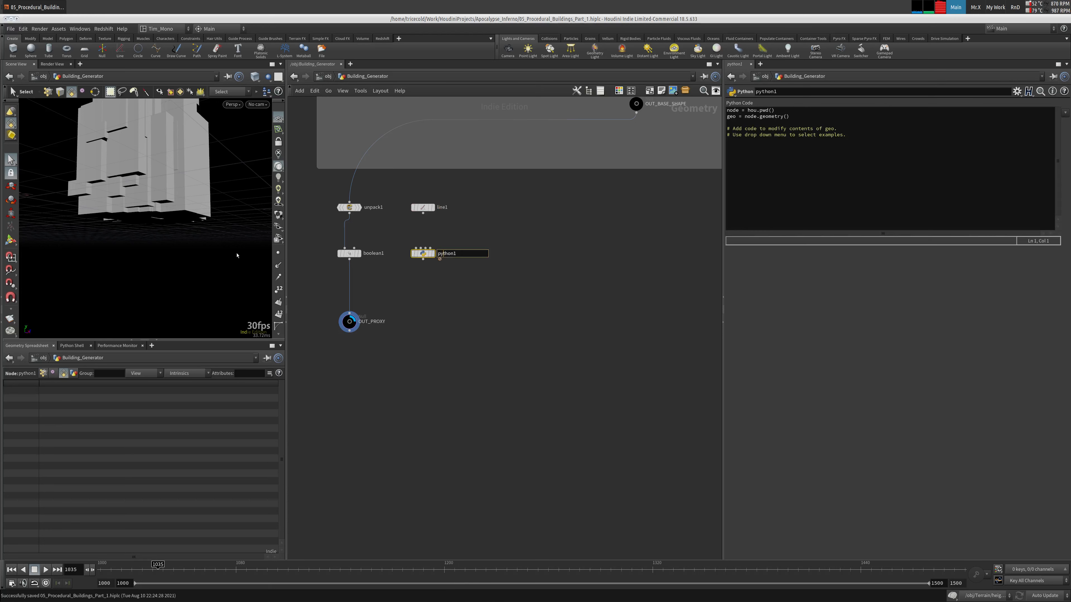
# Step: Add a Float parameter above Python Code in the python1 node's parameter interface and apply it
pyautogui.click(1016, 91)
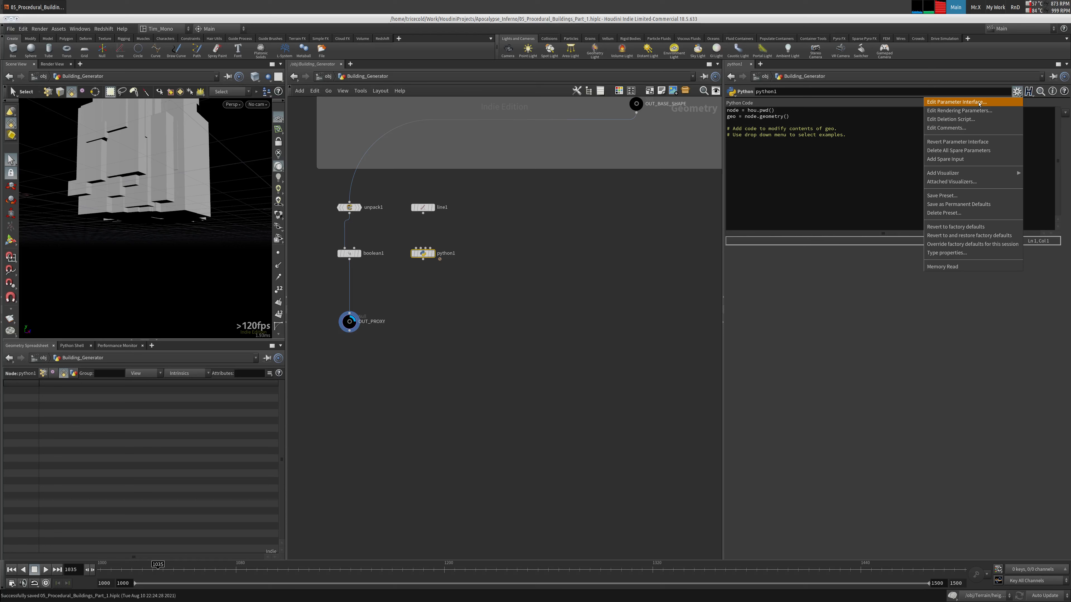
pyautogui.click(976, 104)
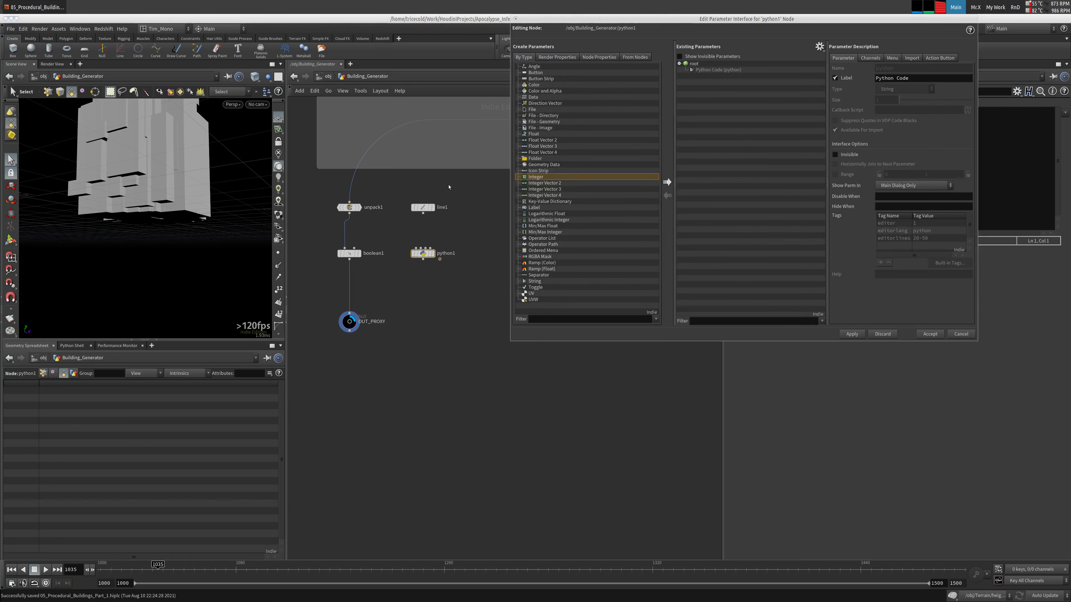
pyautogui.moveTo(531, 135); pyautogui.dragTo(733, 72)
pyautogui.click(852, 333)
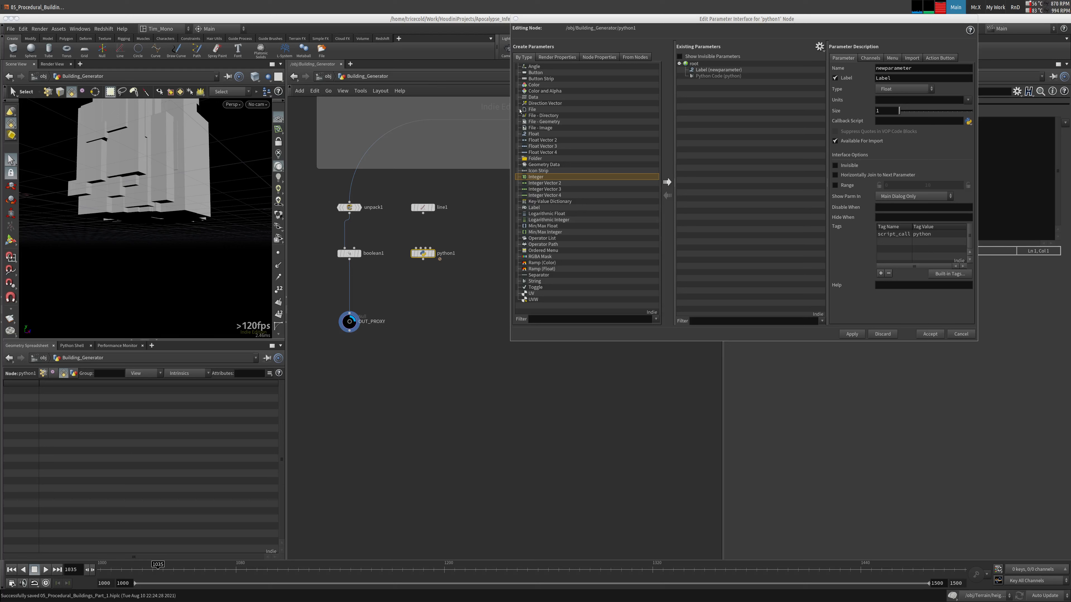
# Step: Set the new Float parameter's name and label to height and accept the parameter interface
pyautogui.moveTo(919, 69); pyautogui.dragTo(754, 63)
pyautogui.write('height')
pyautogui.press('Tab')
pyautogui.write('hr')
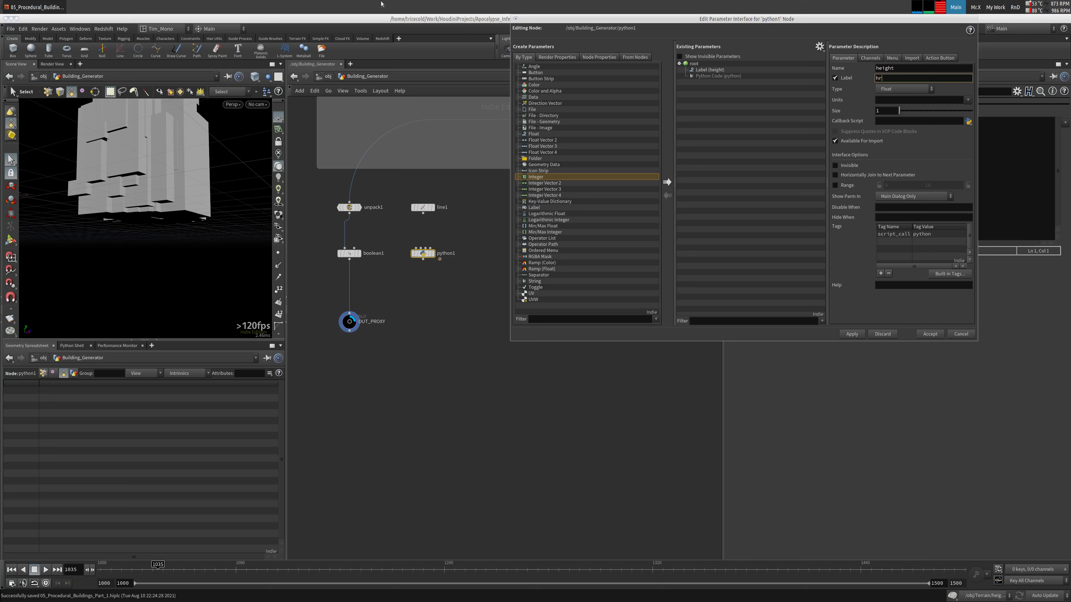
pyautogui.write('ight')
pyautogui.click(924, 333)
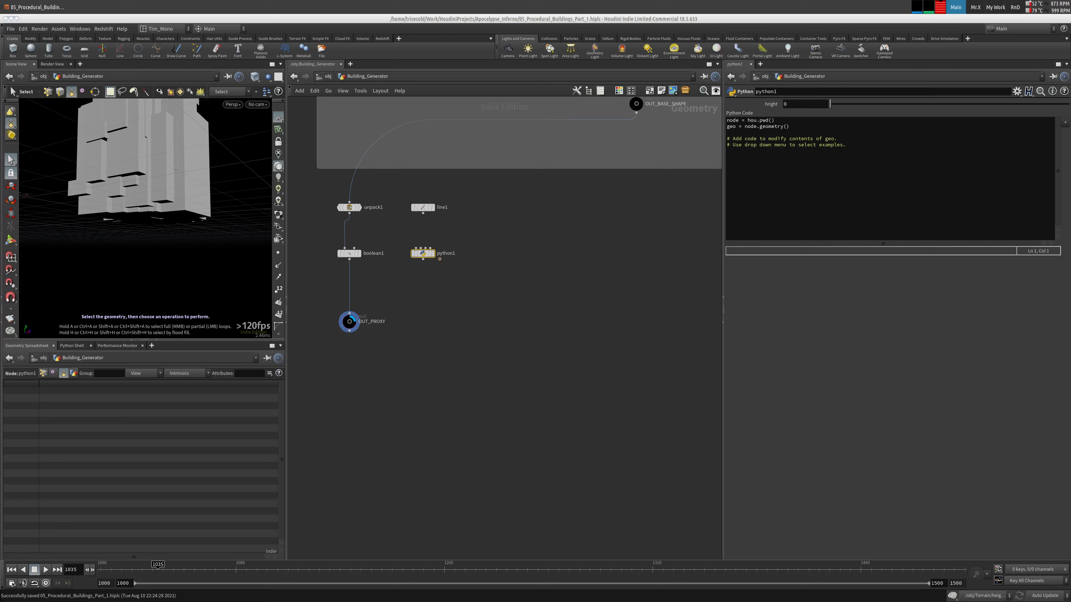
# Step: Rename the unpack1 node to In_GEO
pyautogui.click(372, 208)
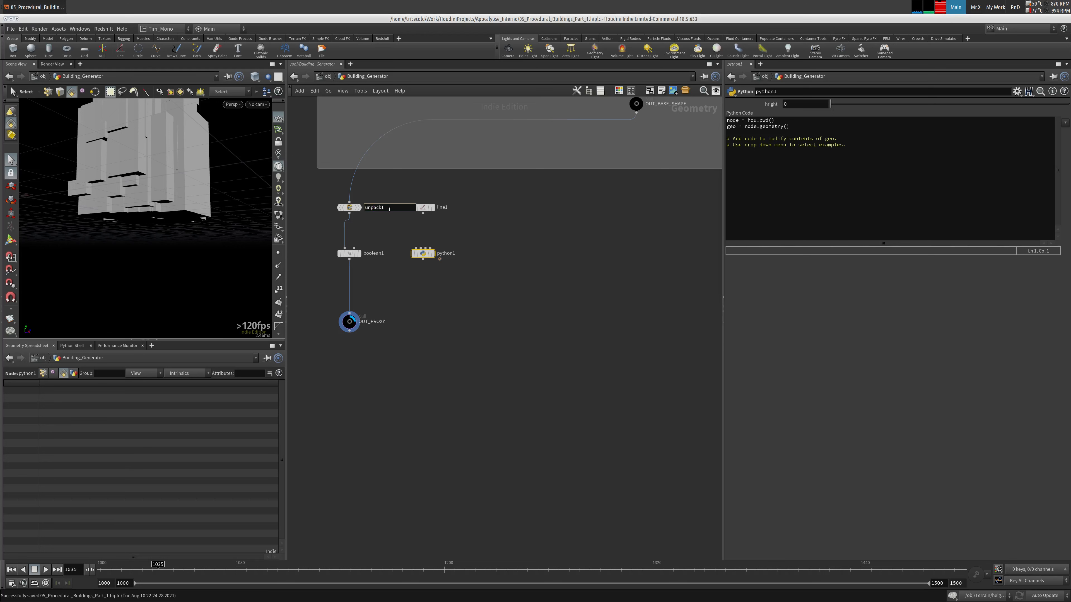
pyautogui.write('in_GEO')
pyautogui.press('Return')
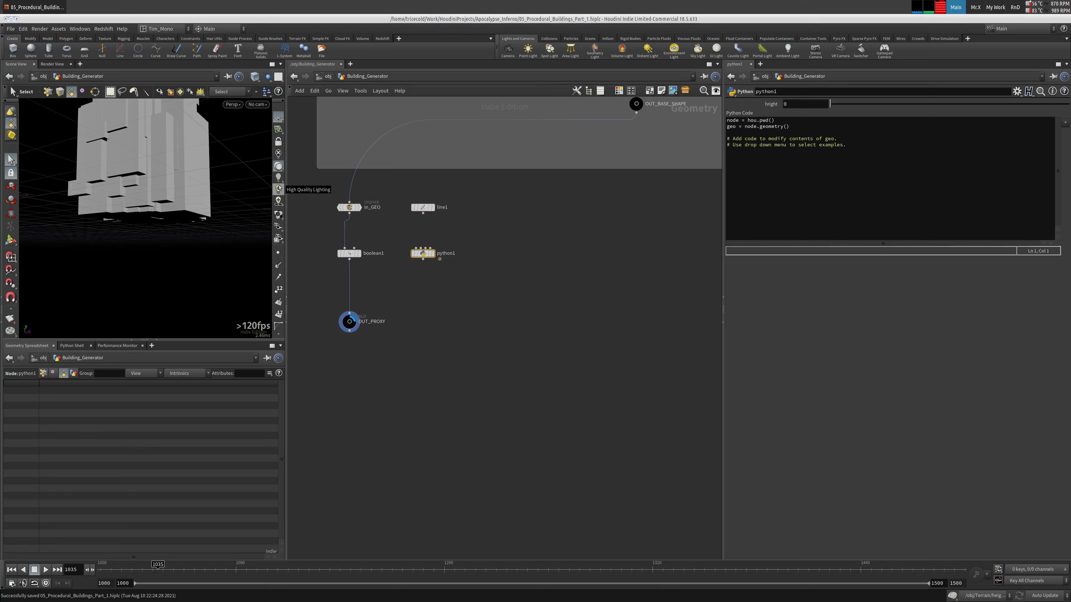
# Step: Set python1's height parameter to the expression bbox("../In_GEO/",D_YSIZE) and check its evaluated value
pyautogui.moveTo(486, 237); pyautogui.dragTo(405, 278)
pyautogui.doubleClick(789, 104)
pyautogui.write('bbox("../In_GEO/",D_YSIZE)')
pyautogui.click(573, 223)
pyautogui.click(772, 104)
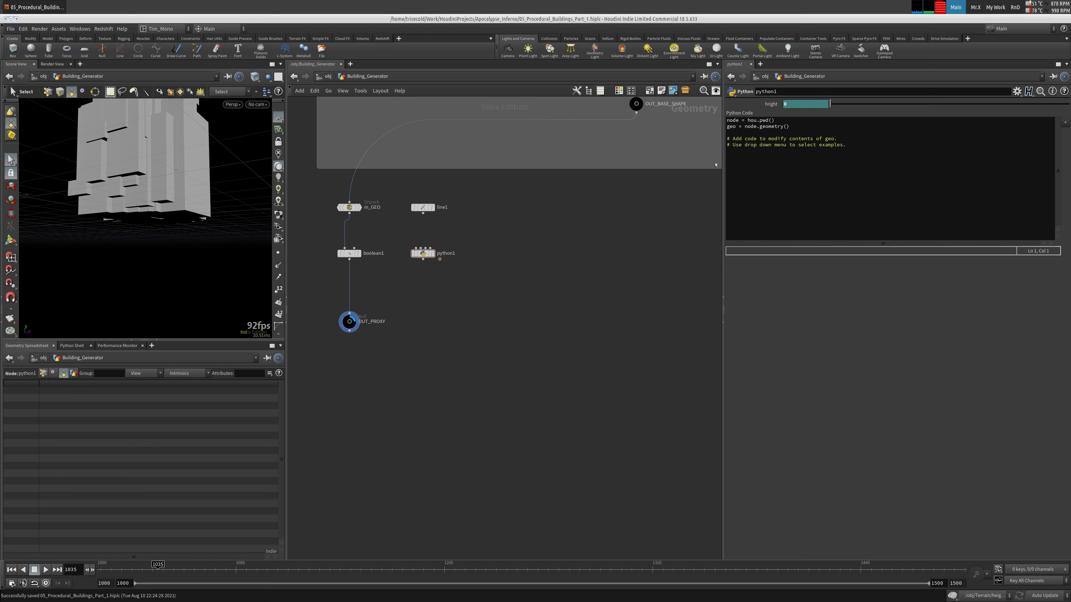
pyautogui.click(771, 105)
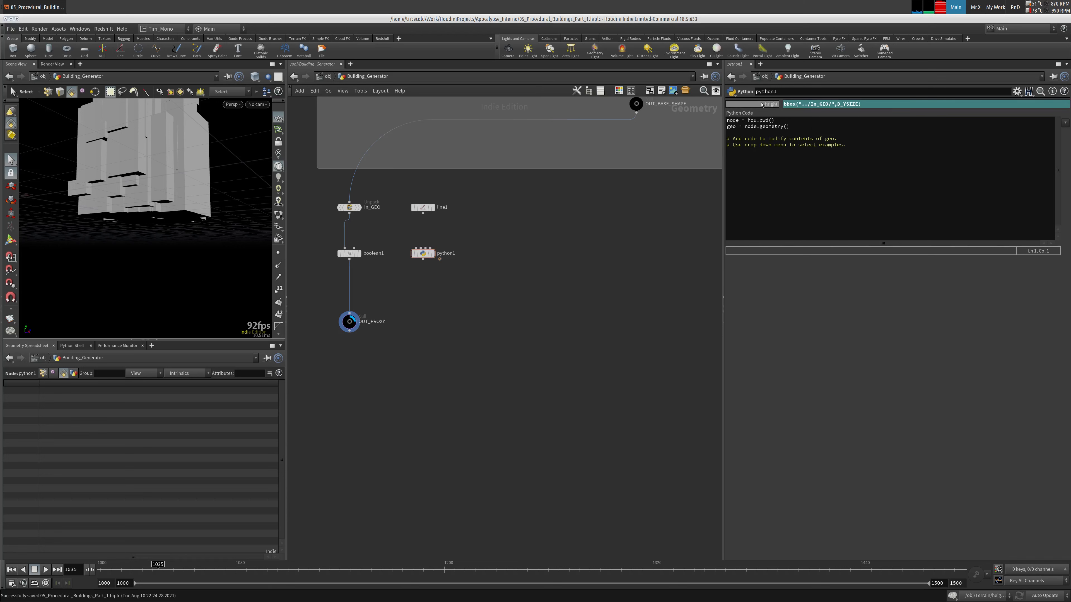
pyautogui.middleClick(350, 208)
pyautogui.doubleClick(367, 209)
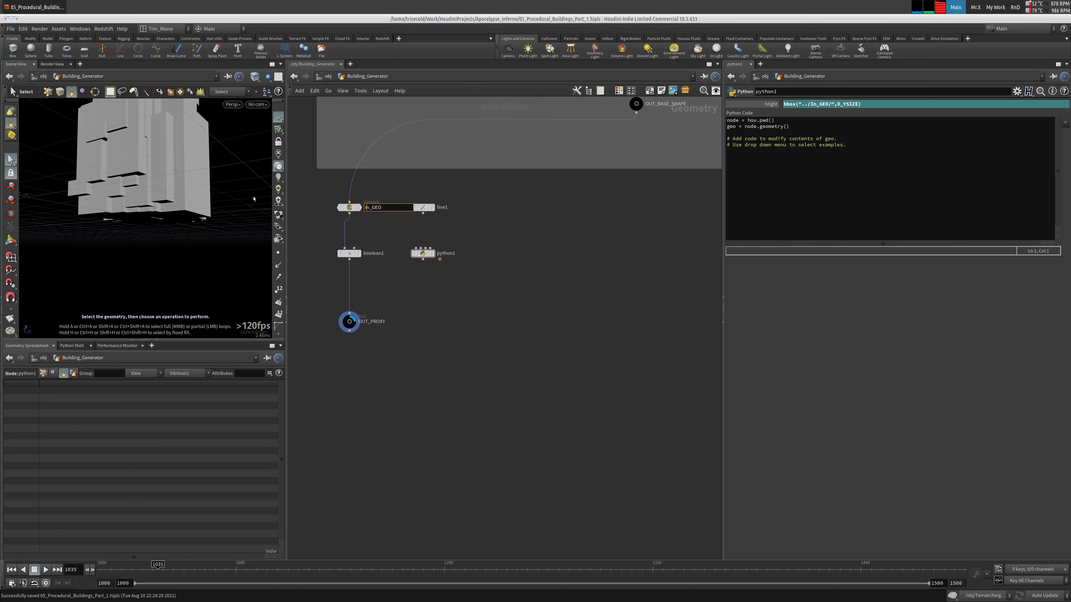
pyautogui.press('Return')
pyautogui.click(769, 104)
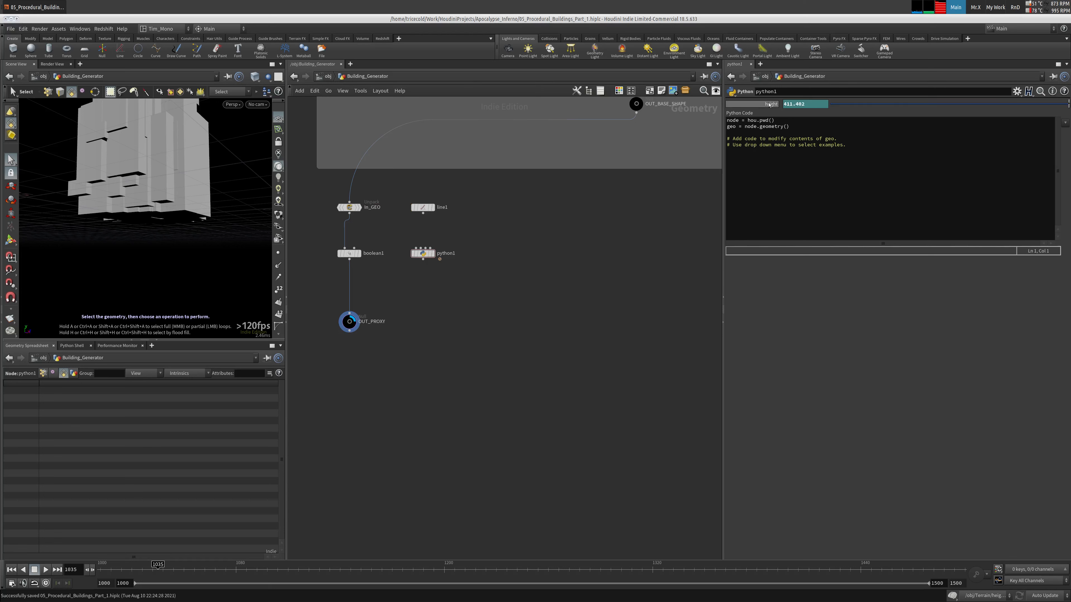
pyautogui.click(771, 104)
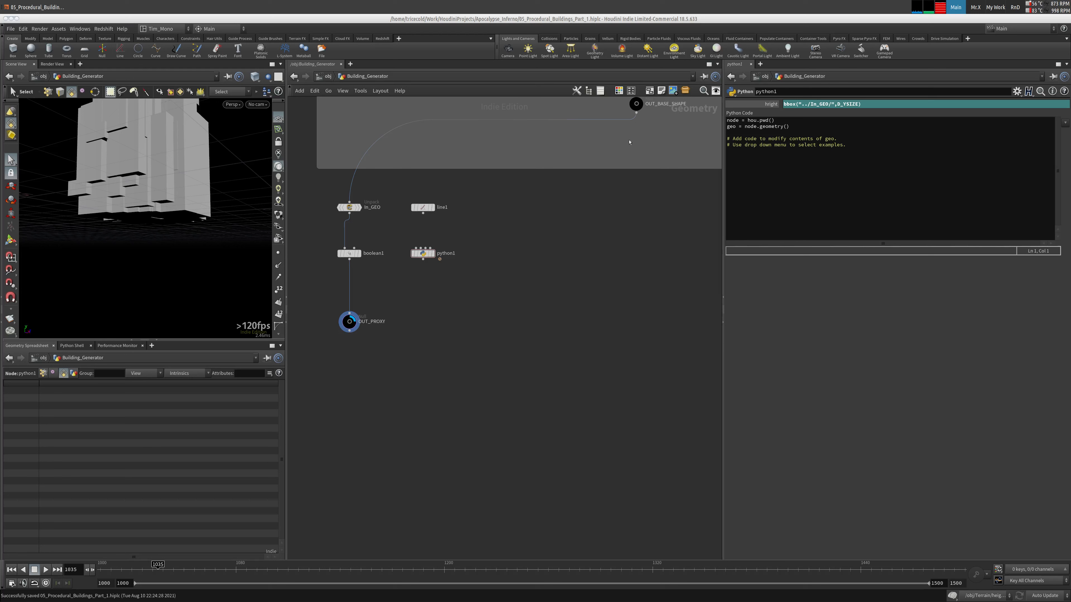
# Step: Add a second Float parameter below height on the python1 node, name and label it floorHeight, and accept the interface
pyautogui.click(1017, 91)
pyautogui.click(961, 103)
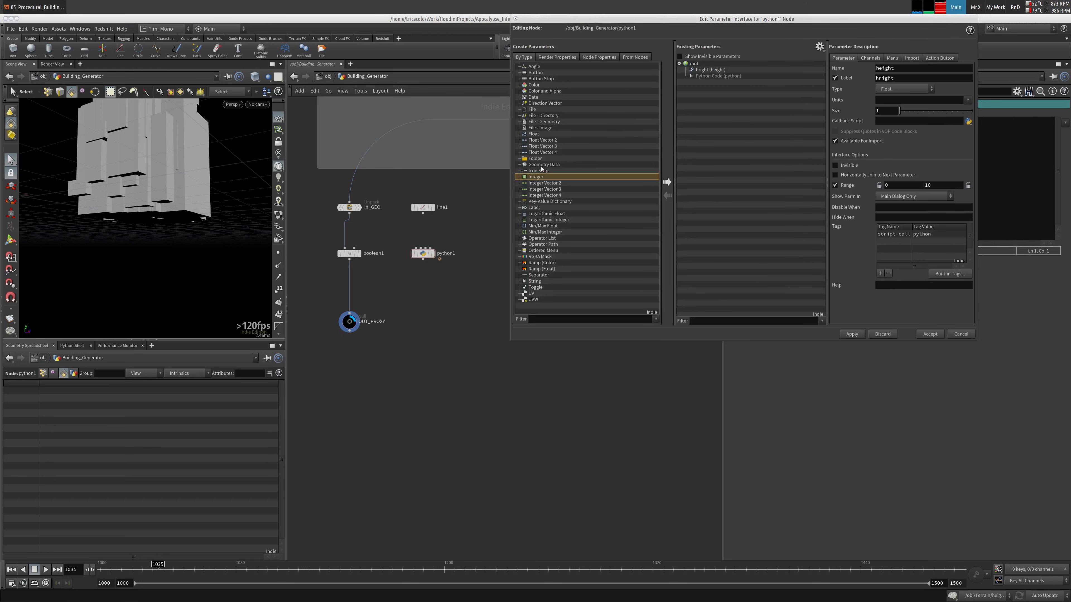
pyautogui.moveTo(533, 134); pyautogui.dragTo(698, 73)
pyautogui.doubleClick(902, 72)
pyautogui.write('floor')
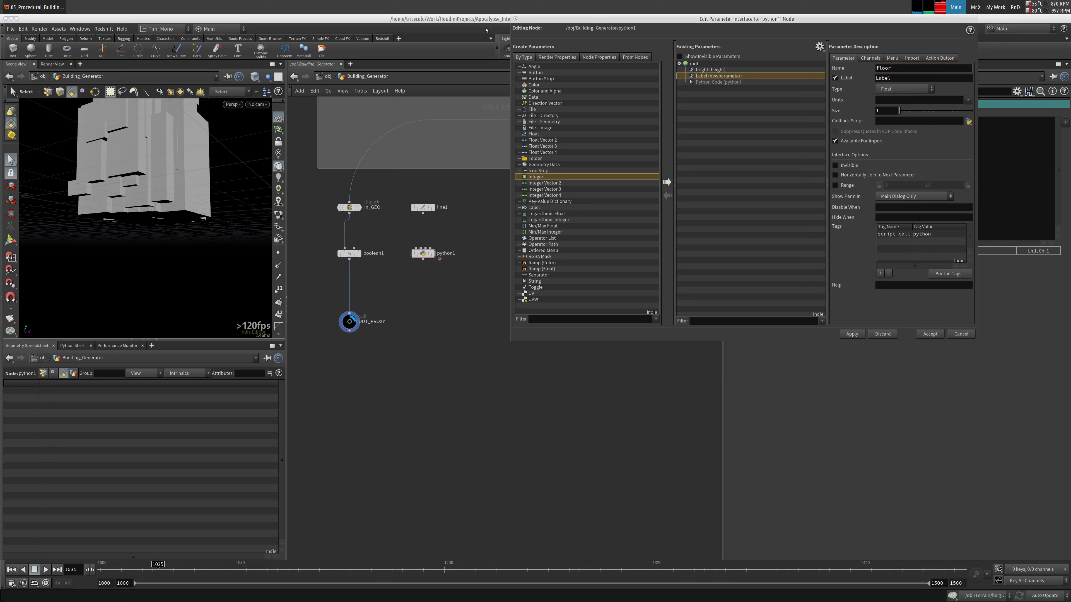
pyautogui.write('Height')
pyautogui.press('Tab')
pyautogui.write('f')
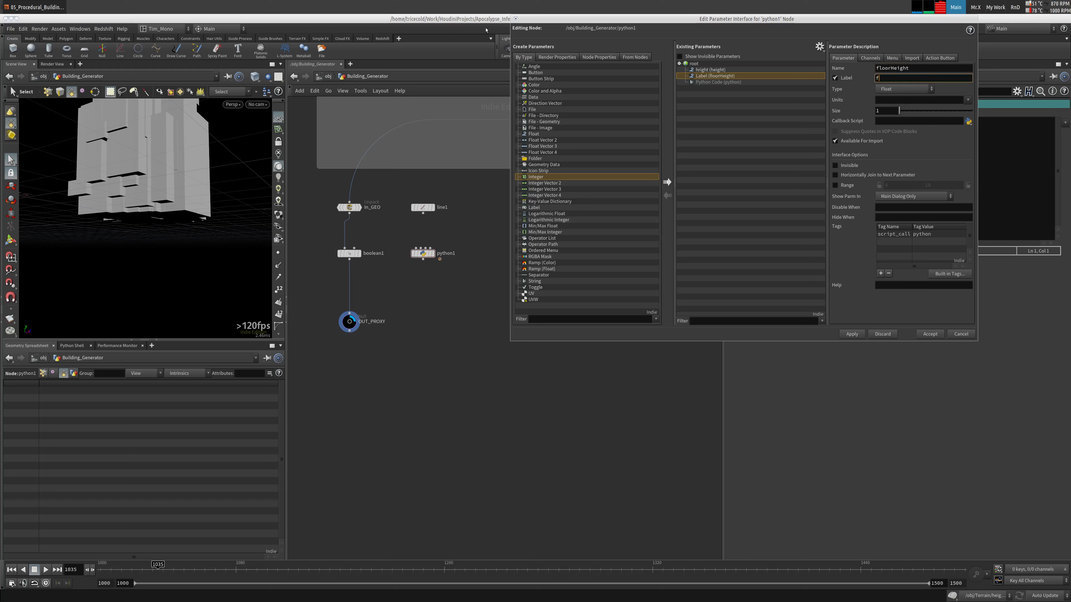
pyautogui.write('loorHeight')
pyautogui.press('Return')
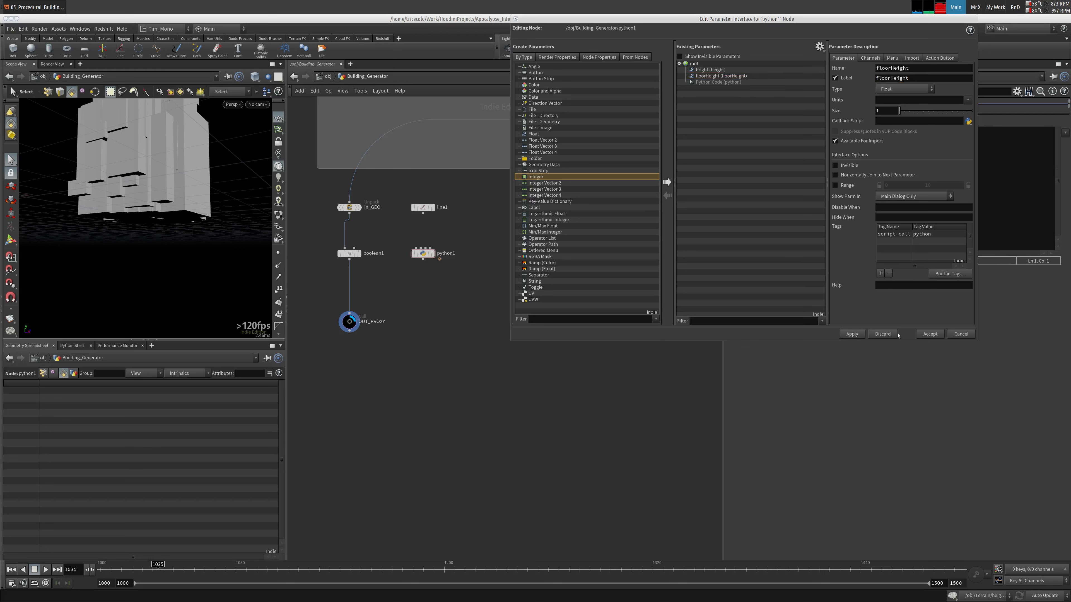
pyautogui.click(930, 334)
# Step: Set the floorHeight parameter to 62
pyautogui.moveTo(805, 114); pyautogui.dragTo(694, 98)
pyautogui.write('62')
pyautogui.press('Return')
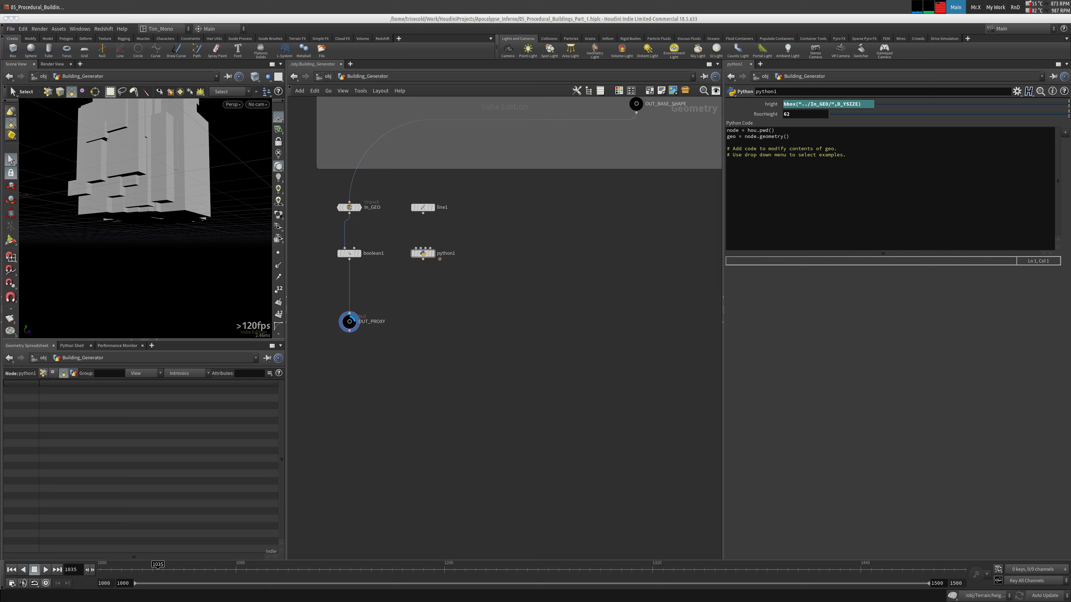
# Step: Rename the python1 node to Floor_Calc
pyautogui.click(409, 48)
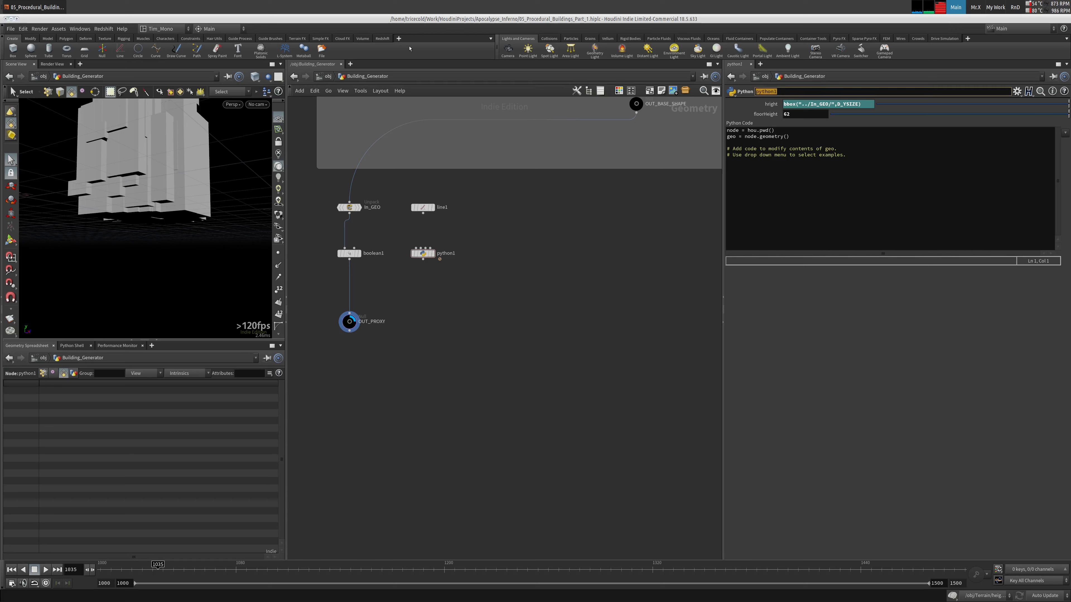
pyautogui.write('Floor_Calc')
pyautogui.press('Return')
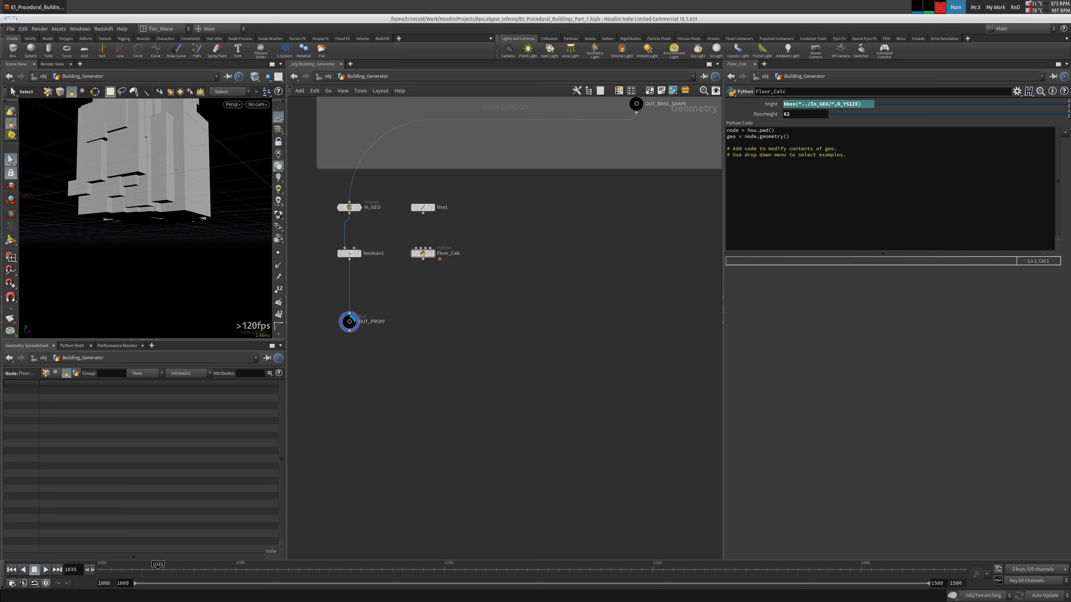
# Step: Begin a new line below the comments in the Python code that assigns hou.evalParm(' to sectionHeight
pyautogui.click(730, 206)
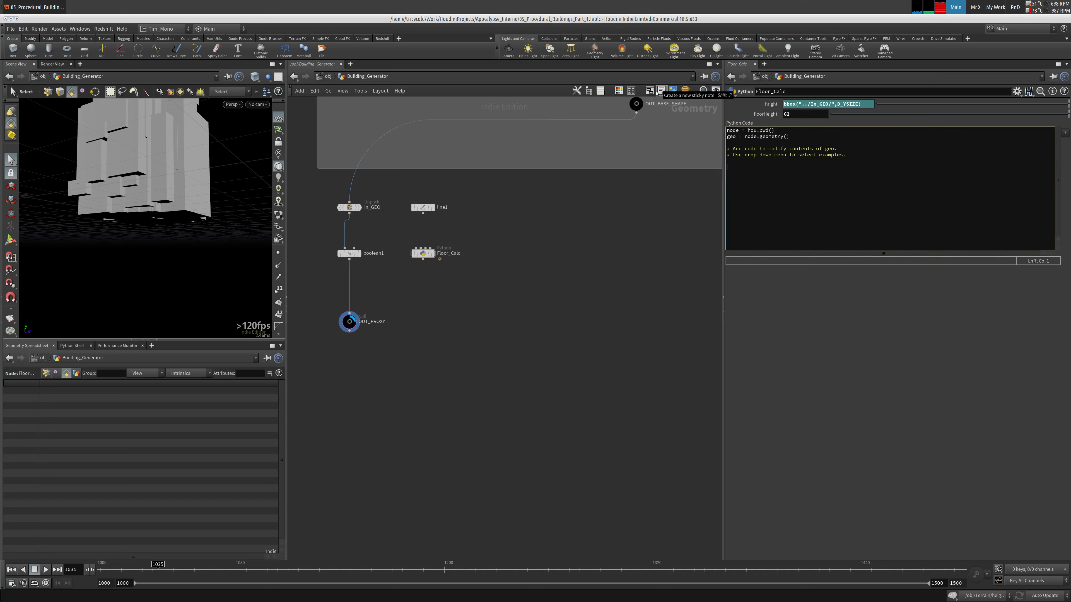
pyautogui.write('sectionHeight = hou.')
pyautogui.write('ev')
pyautogui.write('.')
pyautogui.press('Right')
pyautogui.write("'")
# Step: Complete the evalParm call with the path '/obj/Building_Generator/Floor_Calc/height' and start a new code line
pyautogui.write('/obj')
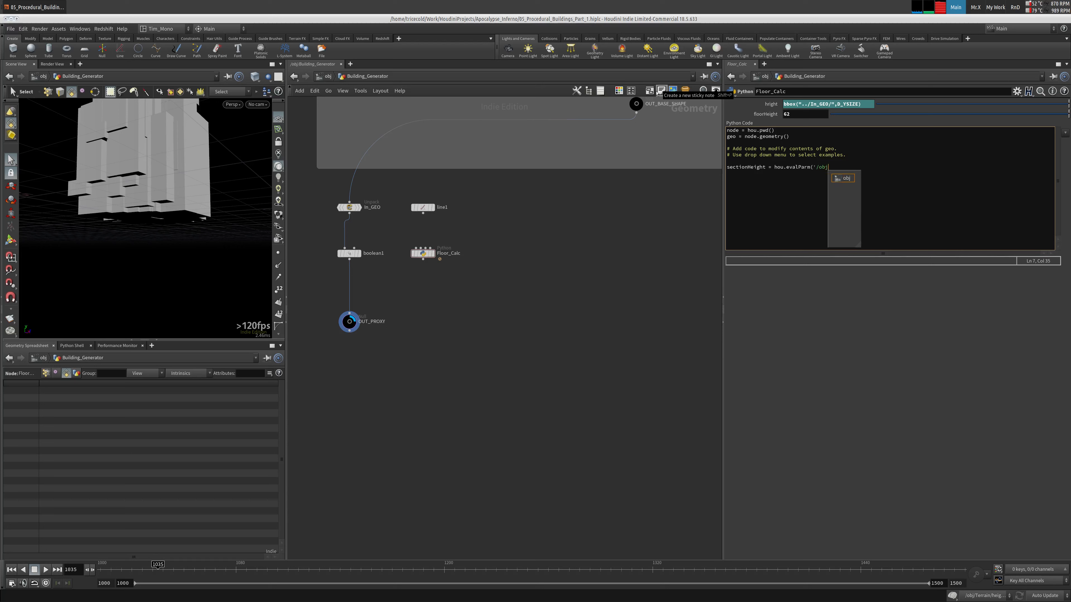
pyautogui.write('/')
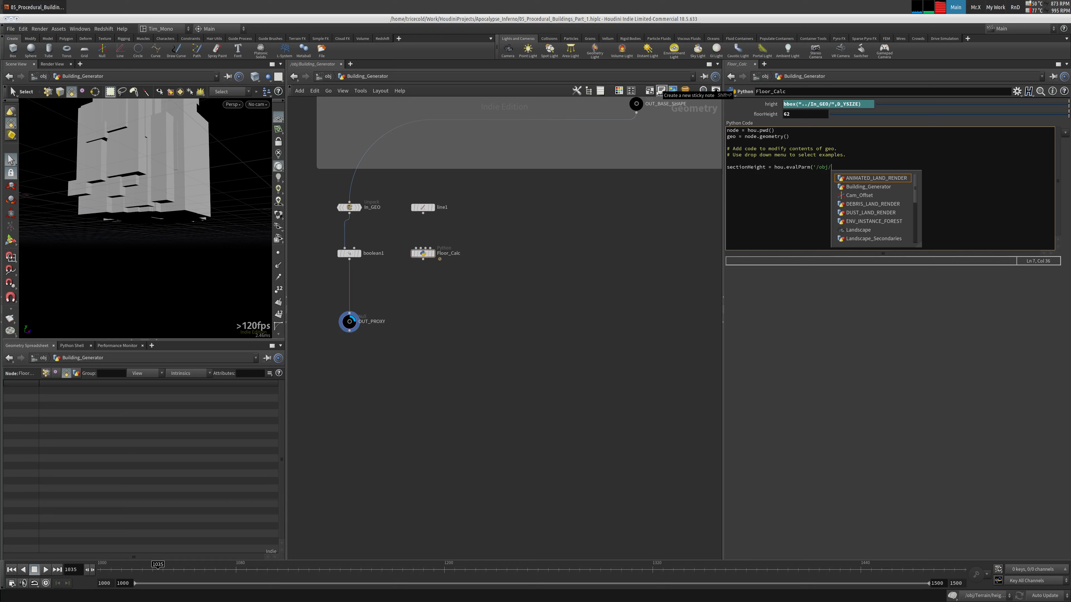
pyautogui.write('B')
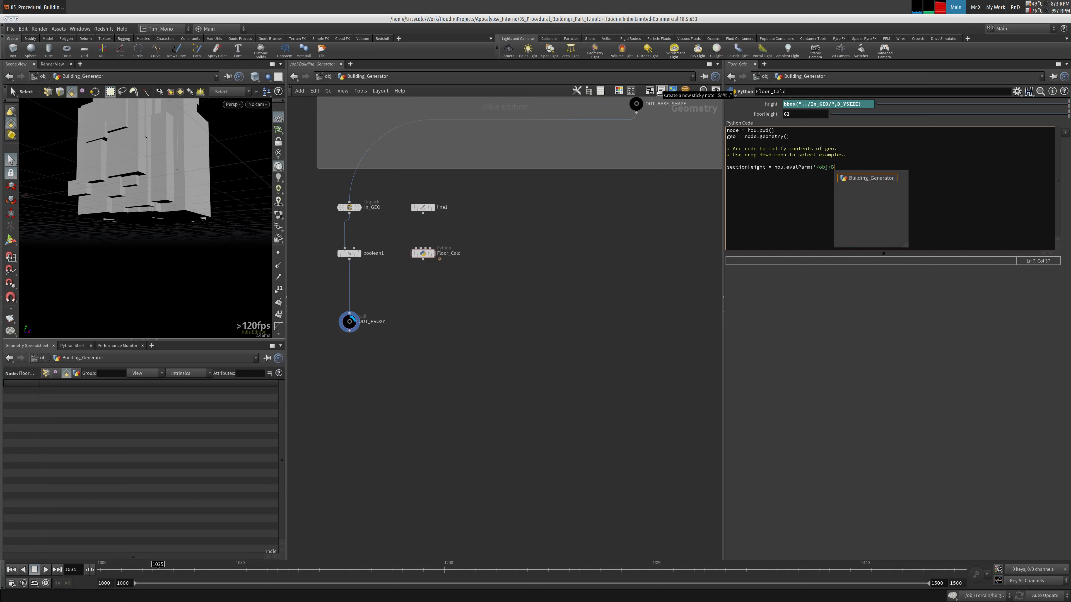
pyautogui.write('uilding_Generator/')
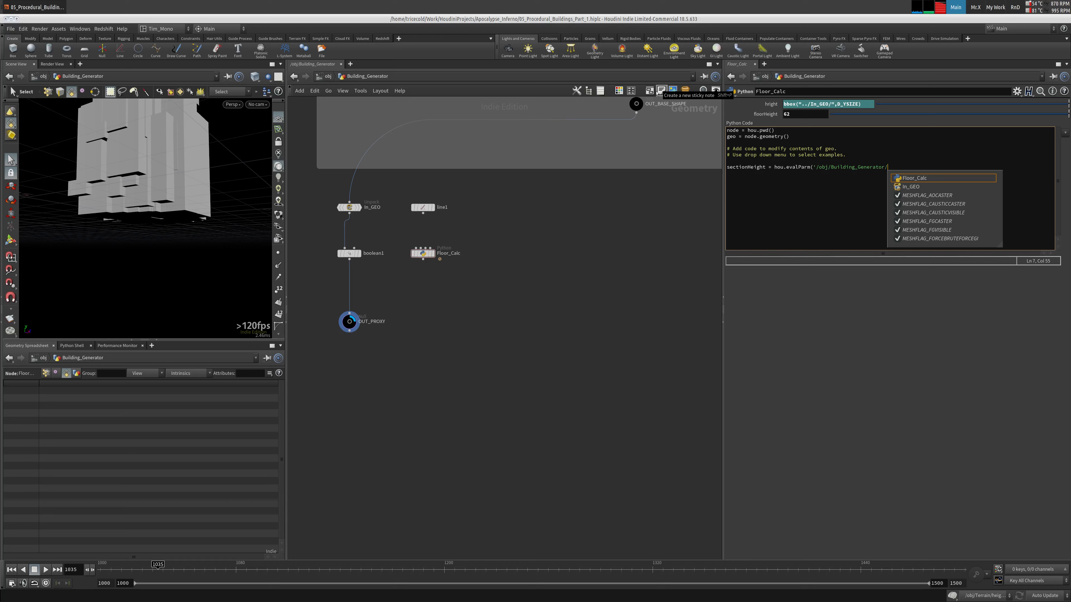
pyautogui.press('Return')
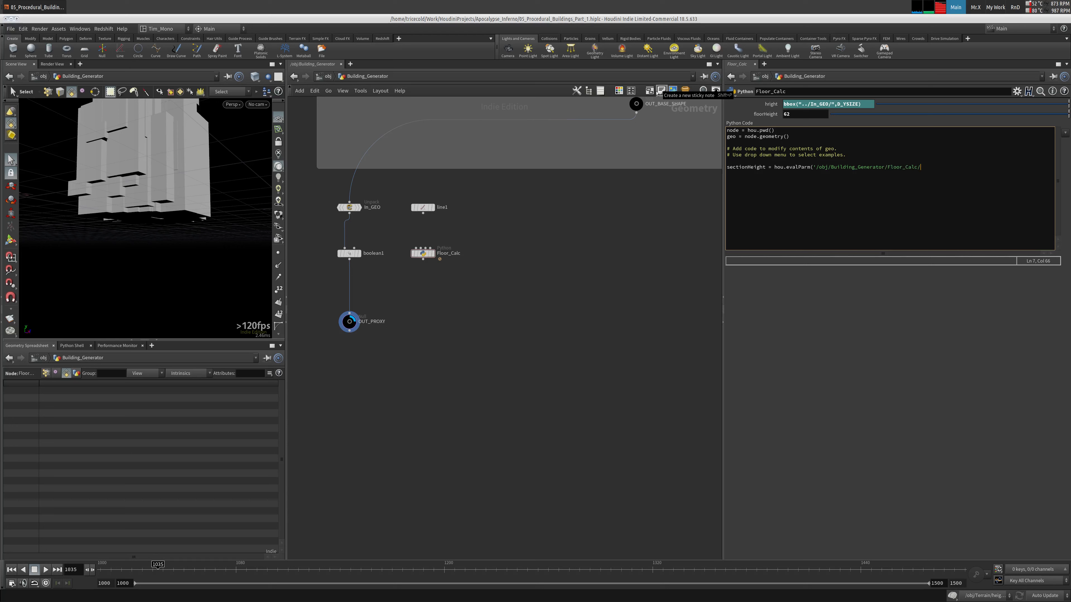
pyautogui.write('h')
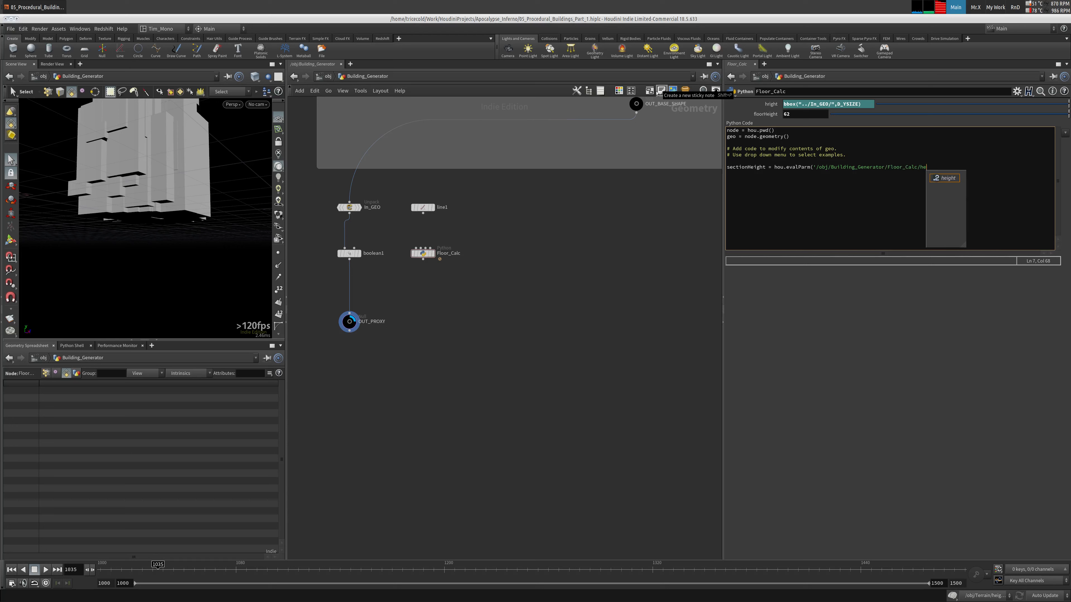
pyautogui.write('e')
pyautogui.press('Return')
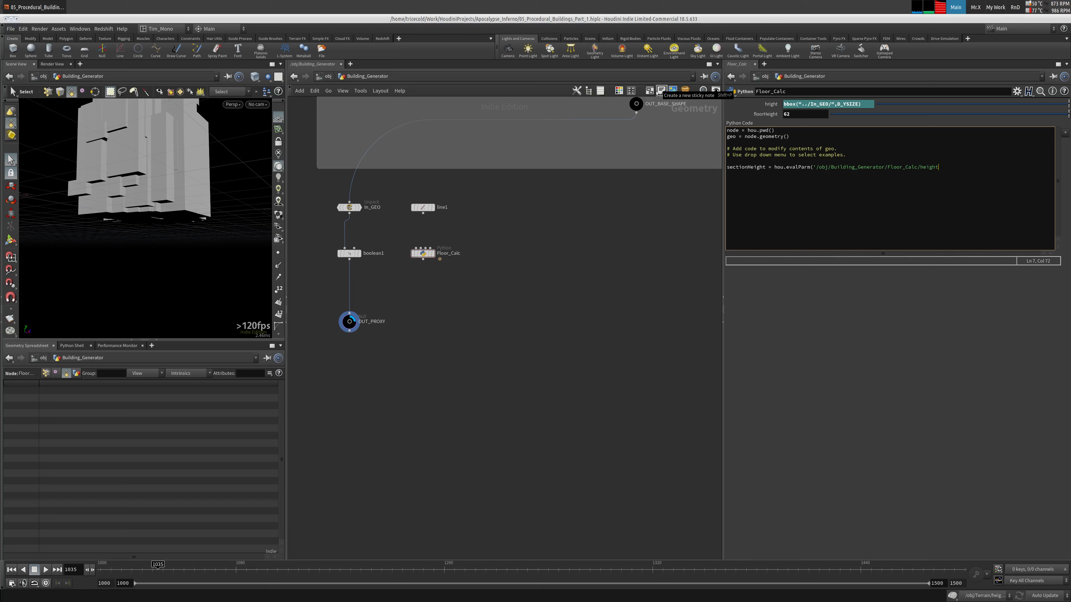
pyautogui.press('Left')
pyautogui.write("'")
pyautogui.press('BackSpace')
pyautogui.press('Right')
pyautogui.press('Return')
# Step: Define the variables minHeight = 5 and maxHeight = 10 below the sectionHeight line
pyautogui.write('minHe')
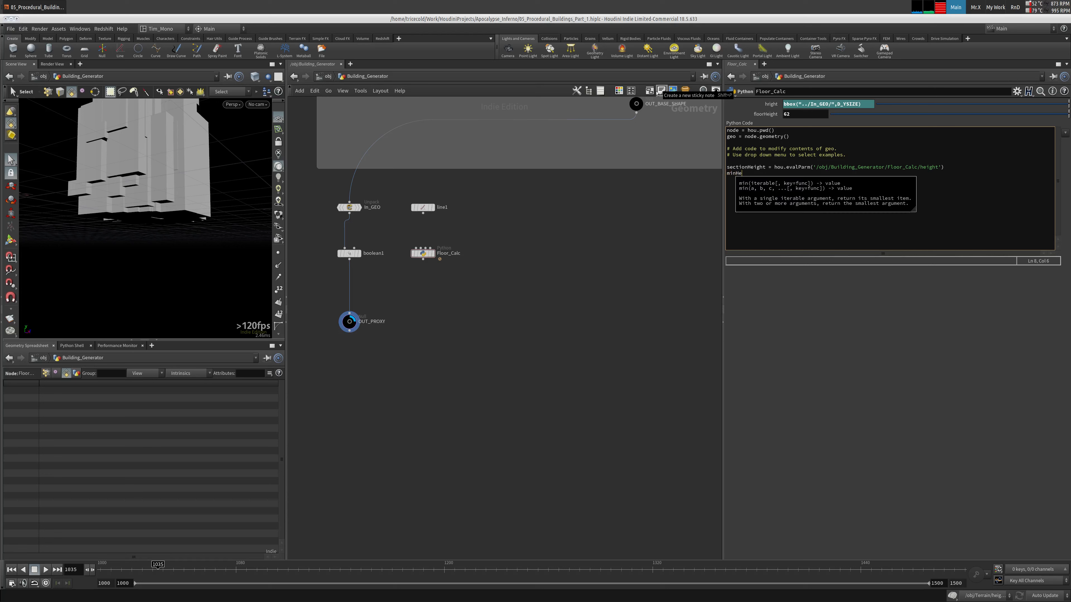
pyautogui.write('ight = 5')
pyautogui.press('Return')
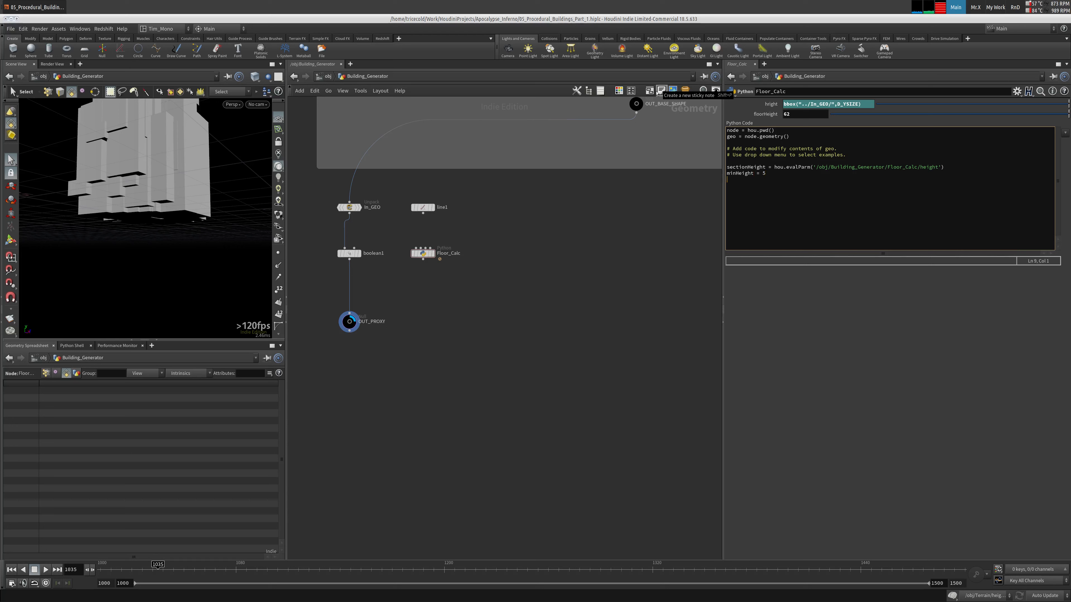
pyautogui.write('maxHeight = 10')
pyautogui.press('Return')
# Step: Add the line floorheight = int(sectionHeight / minHeight) to the Python code
pyautogui.write('floorheight ')
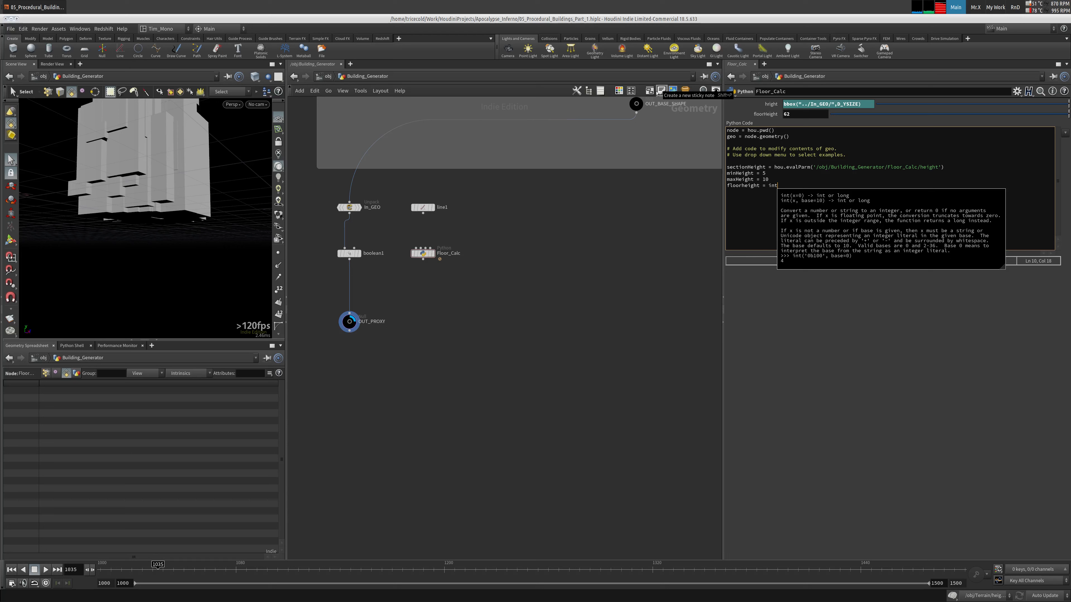
pyautogui.write('= int(sectionHeight / minH')
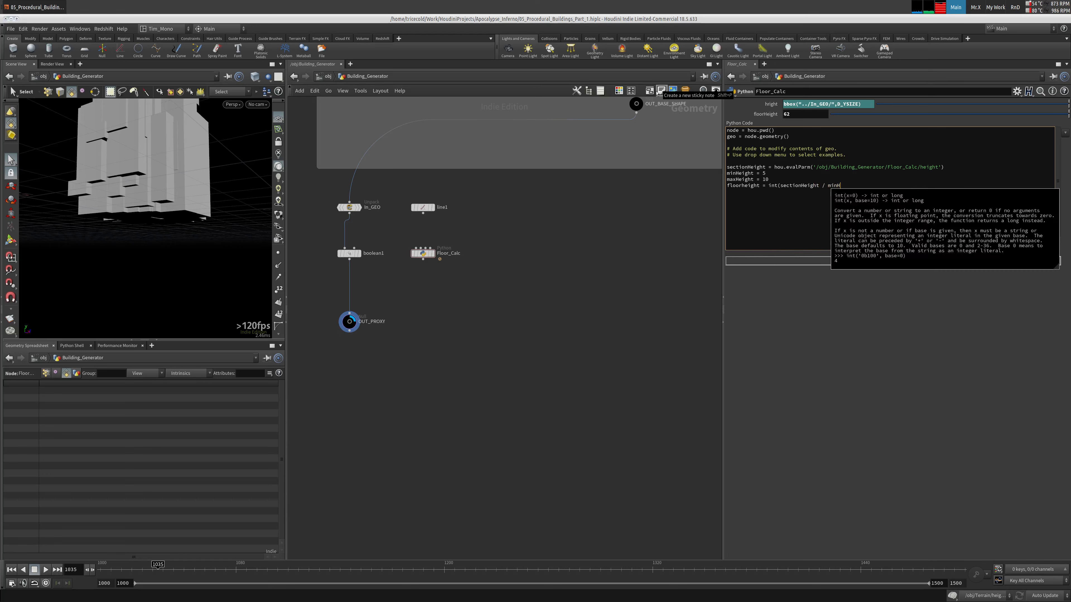
pyautogui.write('eight)')
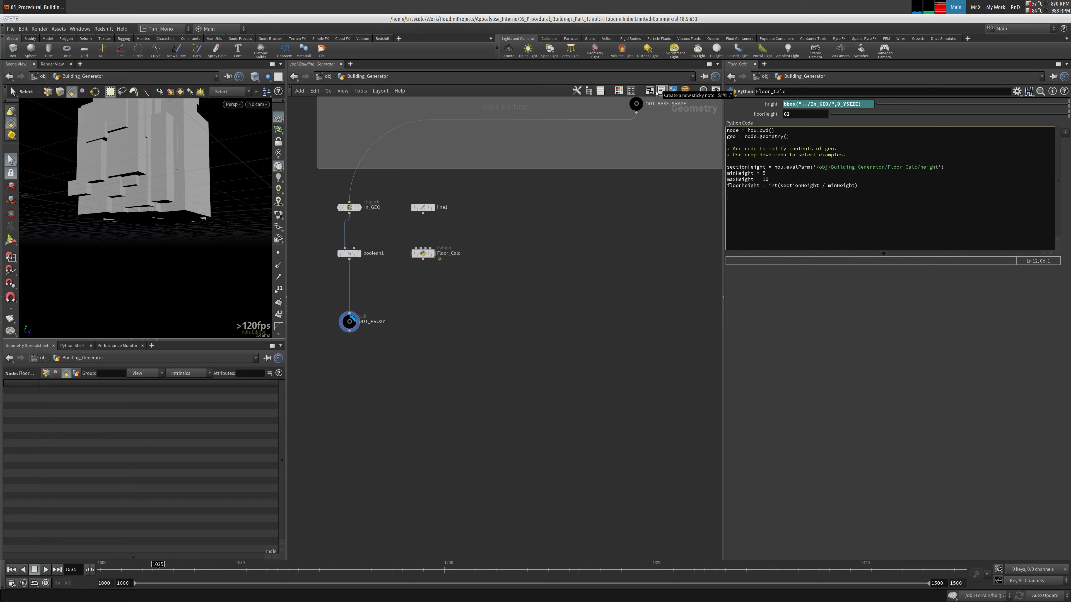
# Step: Assign a hou.parm call with the full /obj/Building_Generator/Floor_Calc path to the floor height parameter to a variable named height
pyautogui.write('height = hou.parmm')
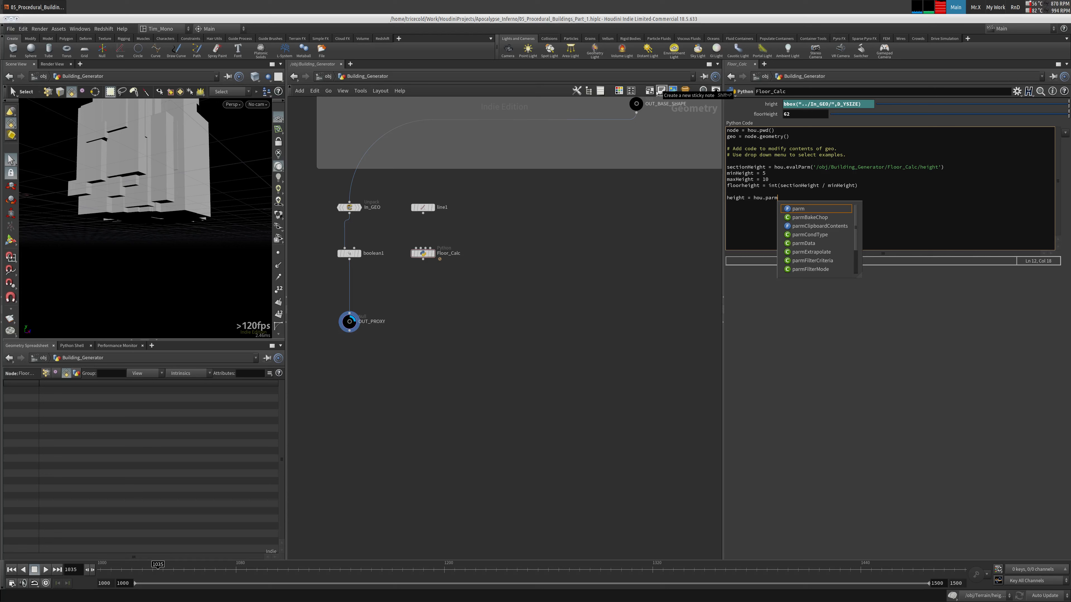
pyautogui.write("('")
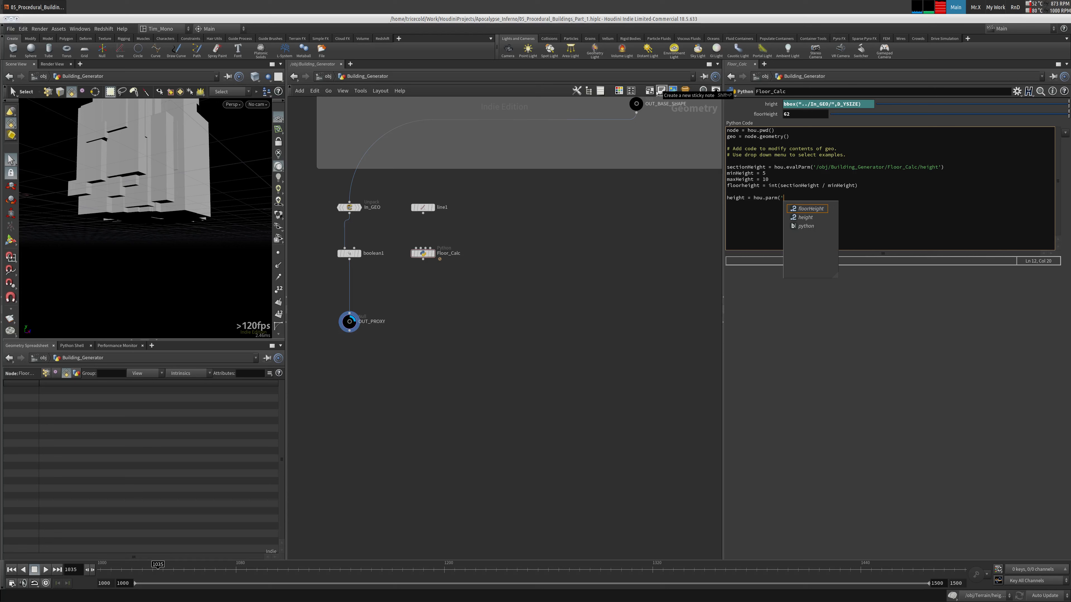
pyautogui.write('/obj/')
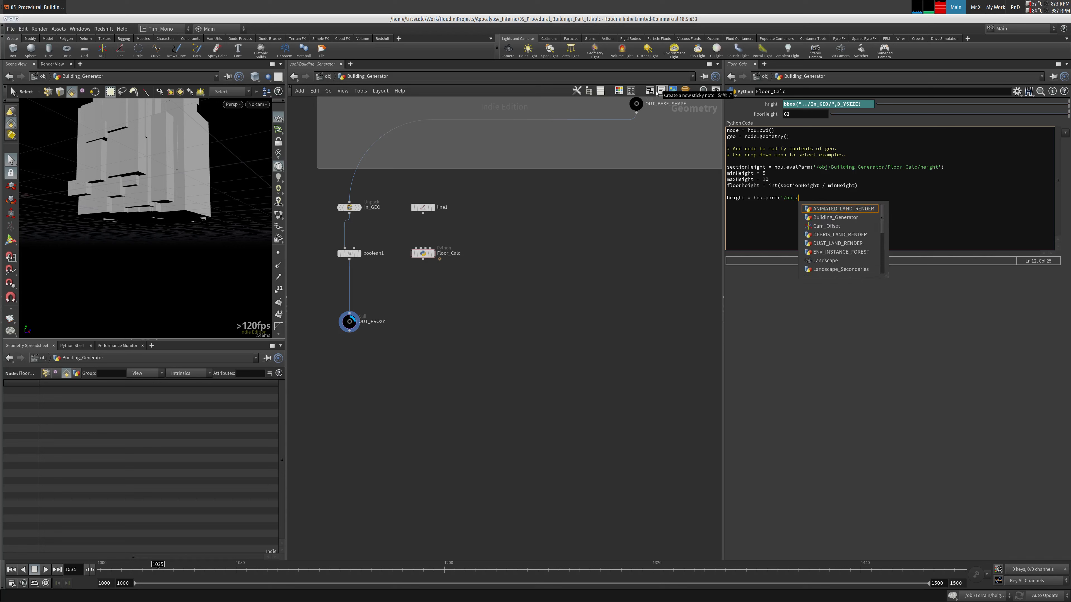
pyautogui.write('Building_Generator/')
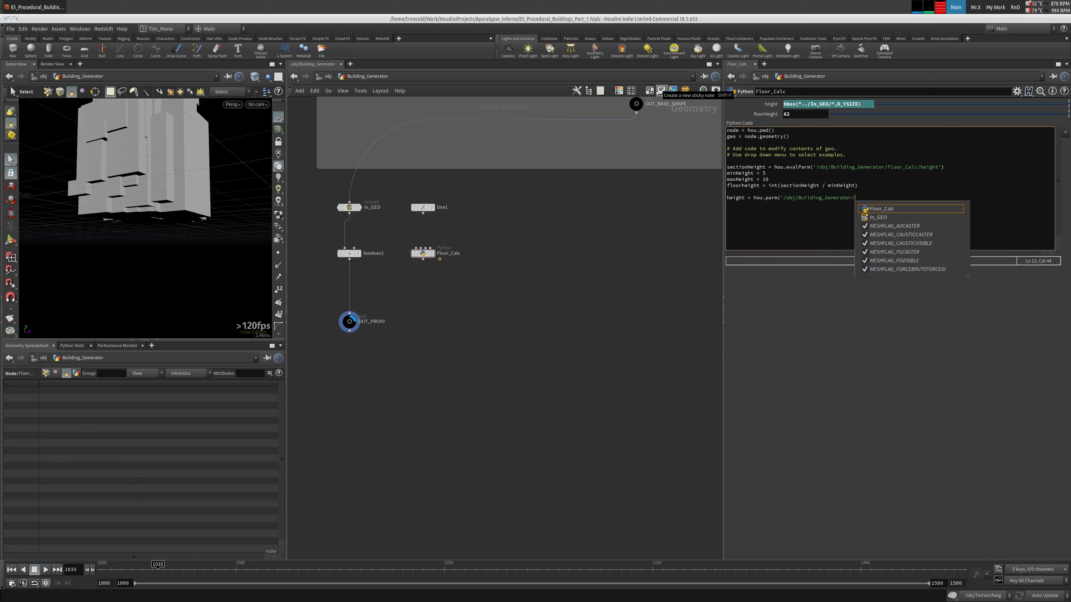
pyautogui.write('/Floo')
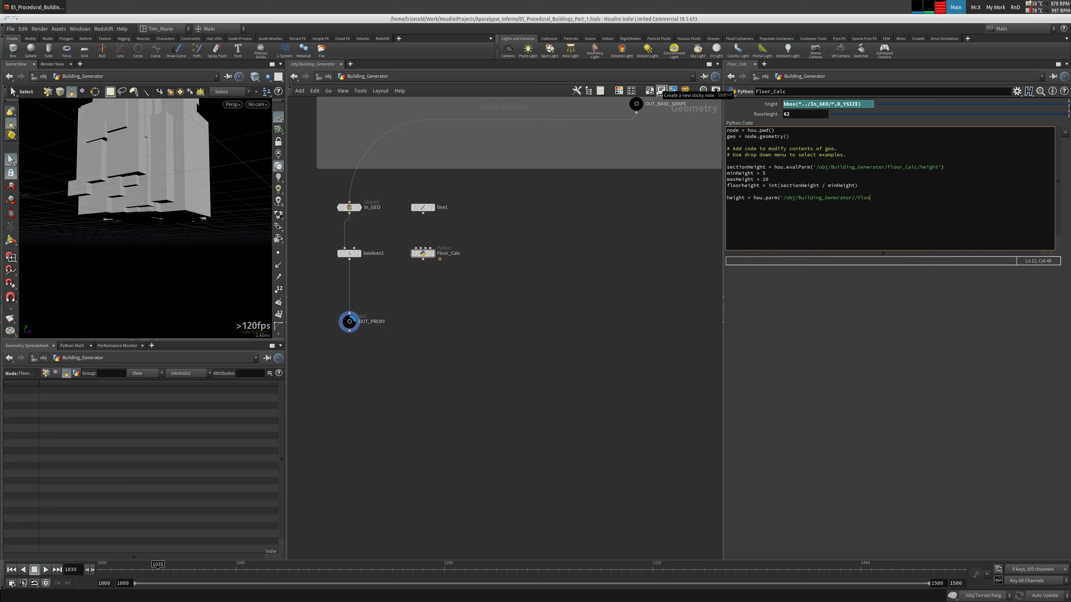
pyautogui.press('BackSpace')
pyautogui.press('BackSpace')
pyautogui.press('BackSpace')
pyautogui.write('Flo')
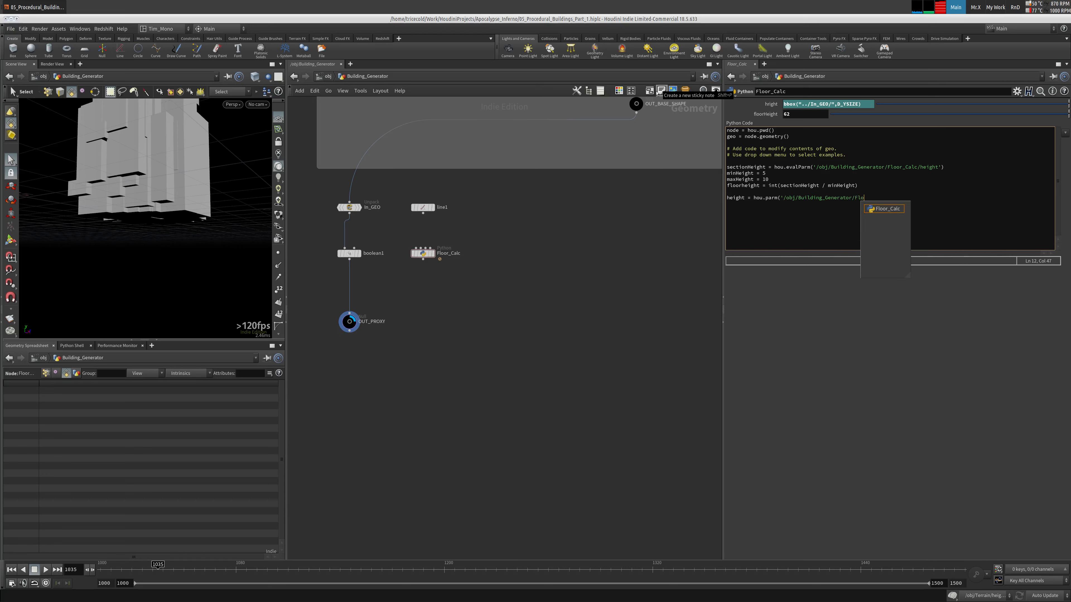
pyautogui.press('Return')
pyautogui.write('/F')
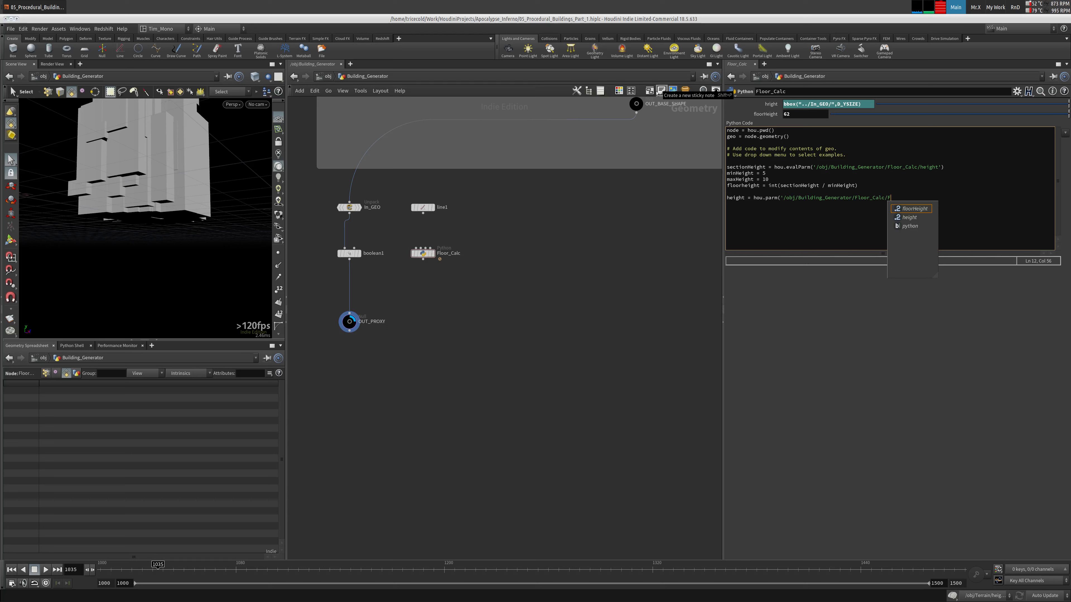
pyautogui.write('loorHeiugh')
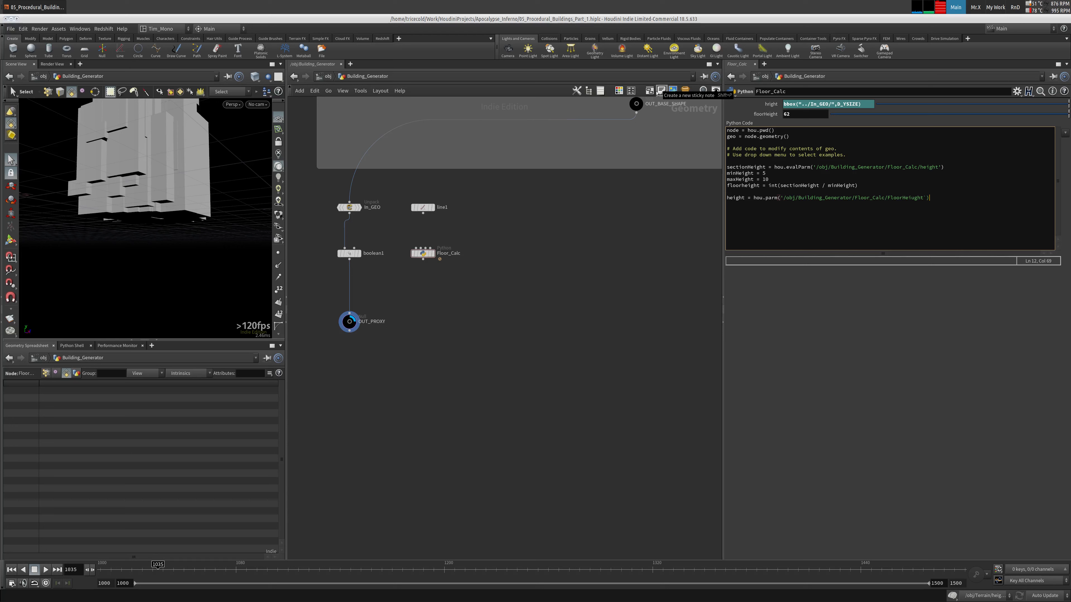
# Step: Close the hou.parm call on the height line and switch the height parameter to show its evaluated value
pyautogui.write("t')")
pyautogui.click(610, 252)
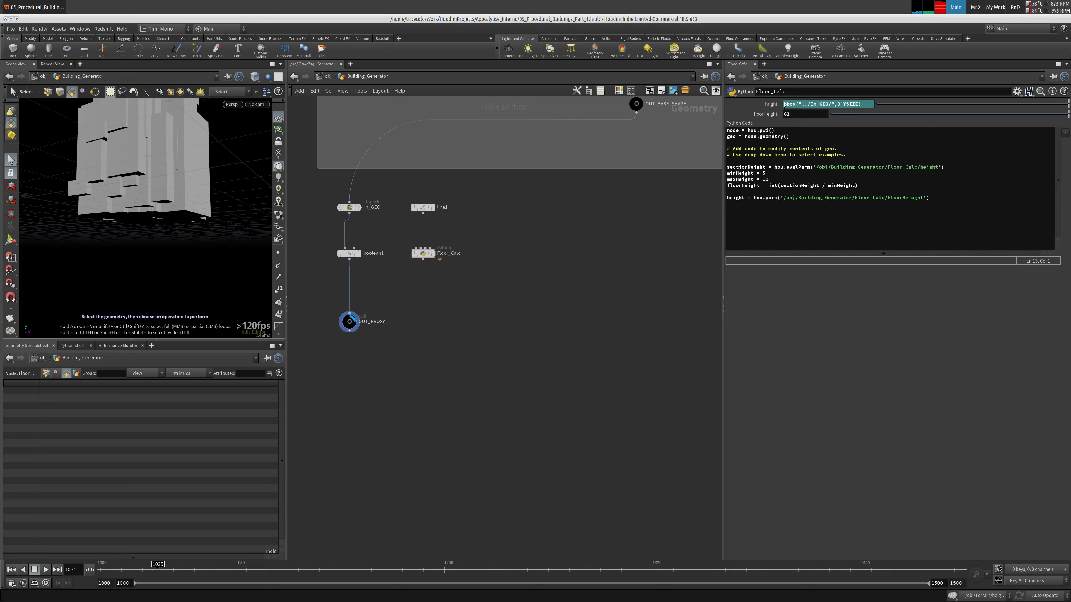
pyautogui.click(770, 104)
pyautogui.click(733, 211)
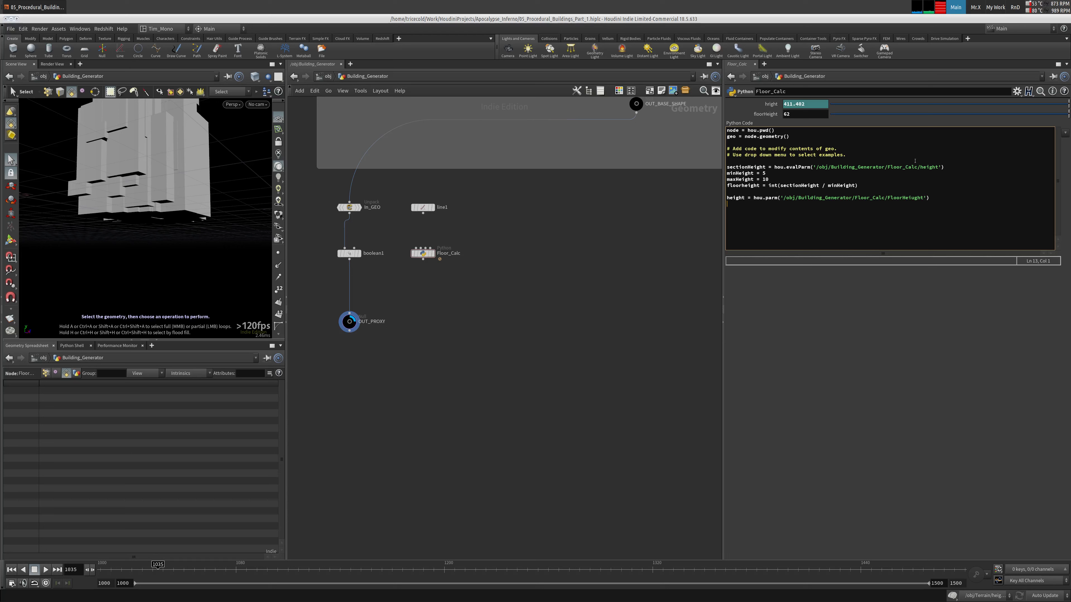
# Step: Examine the hou.evalParm call and its parameter path on the sectionHeight line
pyautogui.moveTo(949, 166); pyautogui.dragTo(772, 167)
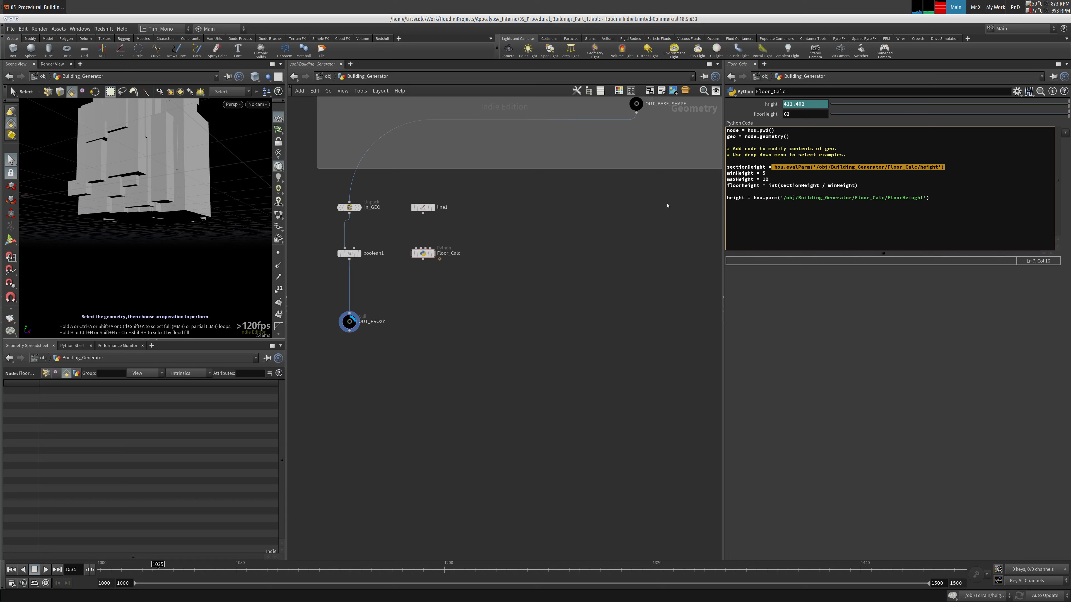
pyautogui.click(774, 168)
pyautogui.moveTo(774, 168); pyautogui.dragTo(814, 167)
pyautogui.click(775, 179)
pyautogui.moveTo(772, 167); pyautogui.dragTo(815, 167)
# Step: Add the line node.parm("FloorHeight").set(floorHeight) at the end of the Python code and apply it
pyautogui.click(742, 208)
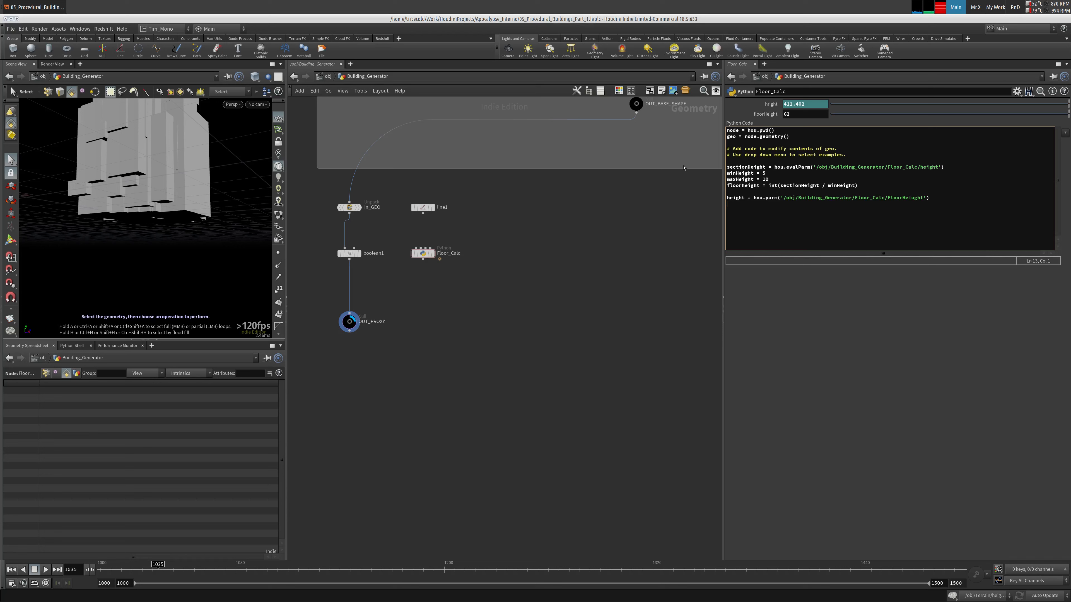
pyautogui.write('node.pa')
pyautogui.write('rm("Floor')
pyautogui.write('Height')
pyautogui.write(')')
pyautogui.write('.se')
pyautogui.write('t(F')
pyautogui.write('loor')
pyautogui.write('Height')
pyautogui.write('"')
pyautogui.click(552, 285)
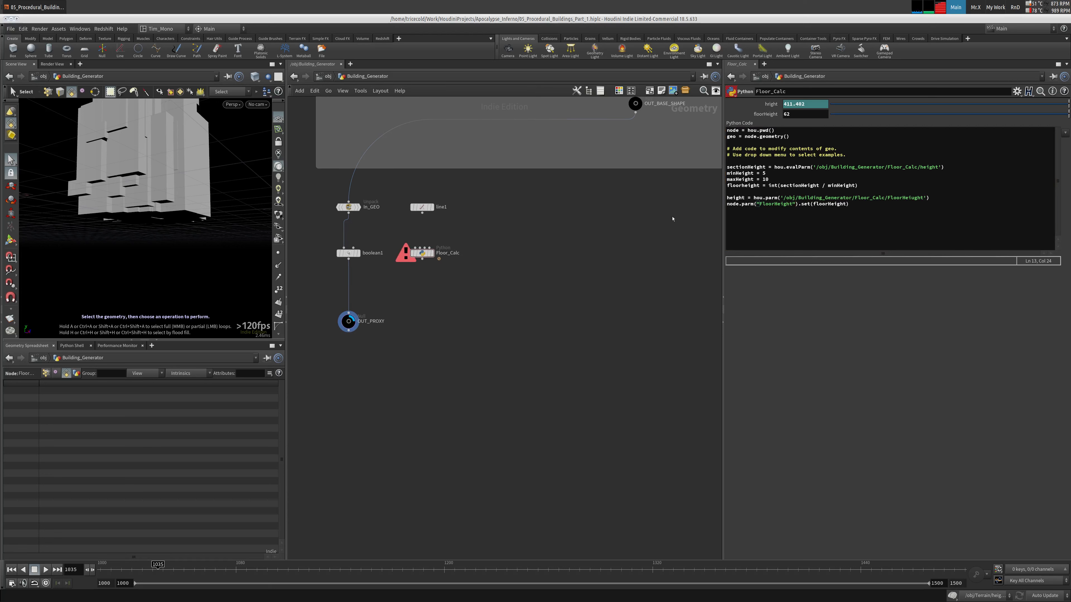
# Step: Inspect the Floor_Calc error and correct both the variable and the quoted parameter name to floorHeight in the code
pyautogui.middleClick(446, 252)
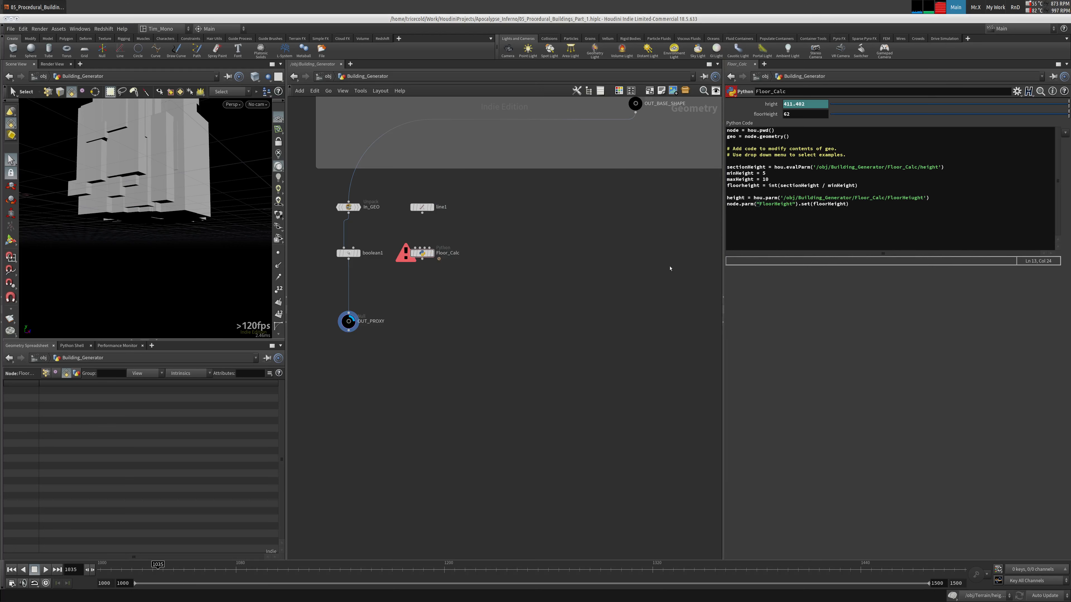
pyautogui.click(762, 214)
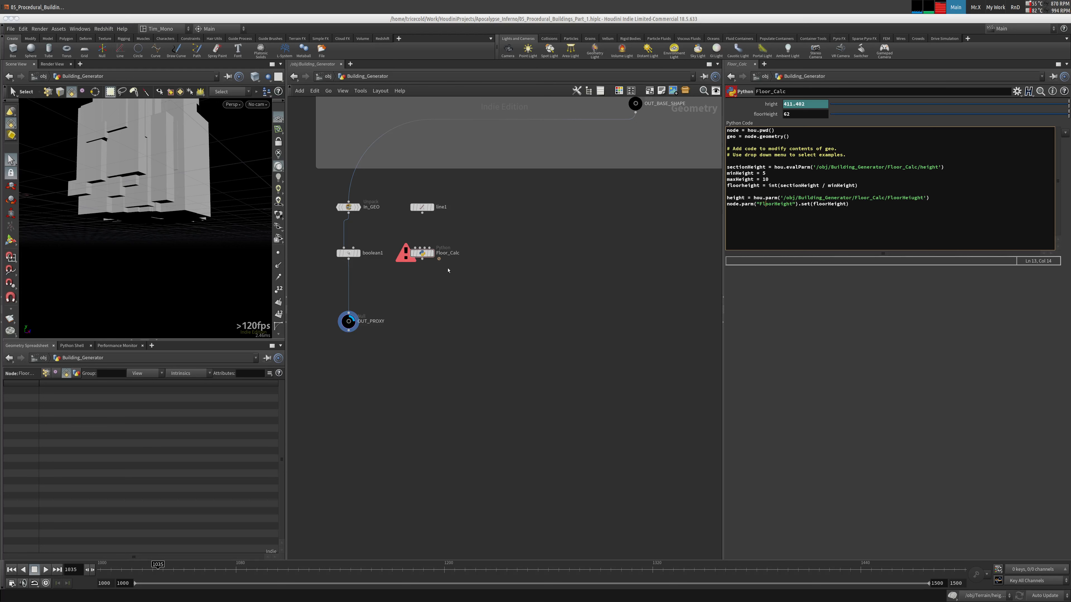
pyautogui.scroll(5, 444, 268)
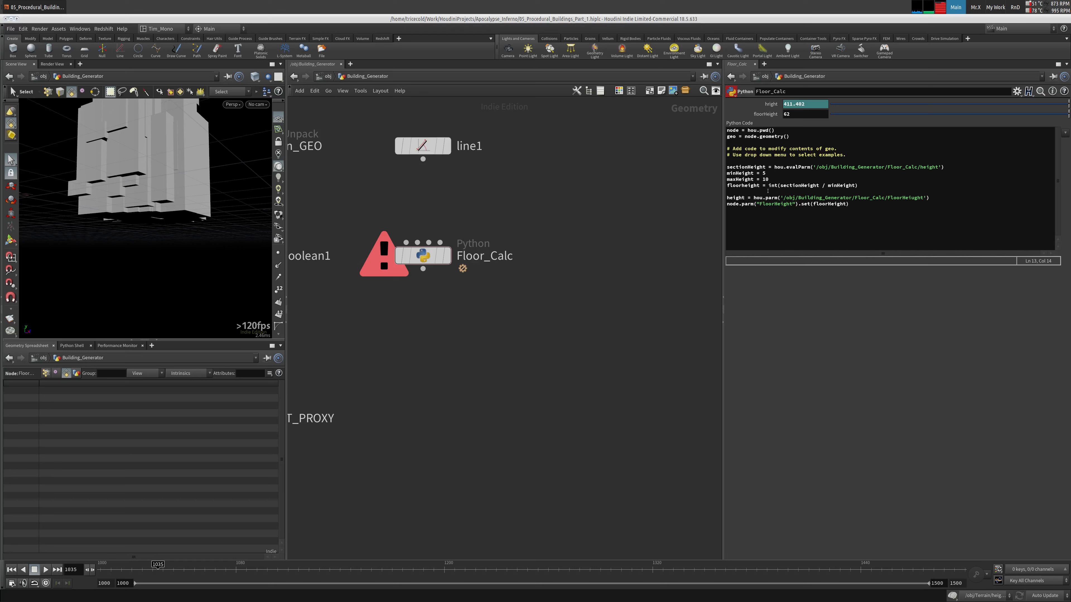
pyautogui.click(742, 185)
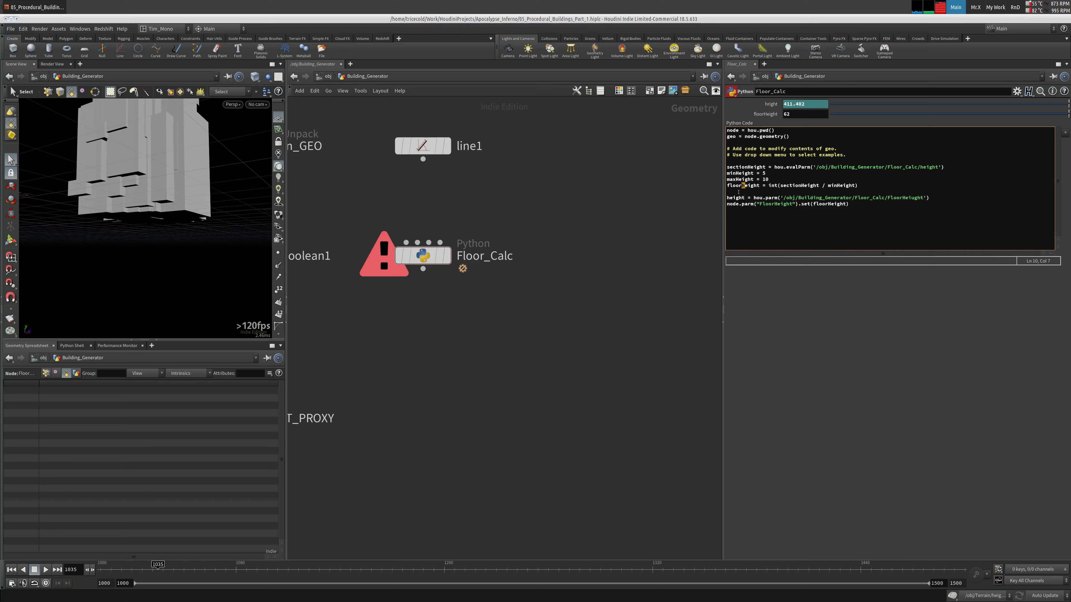
pyautogui.moveTo(655, 251); pyautogui.dragTo(658, 250, button='middle')
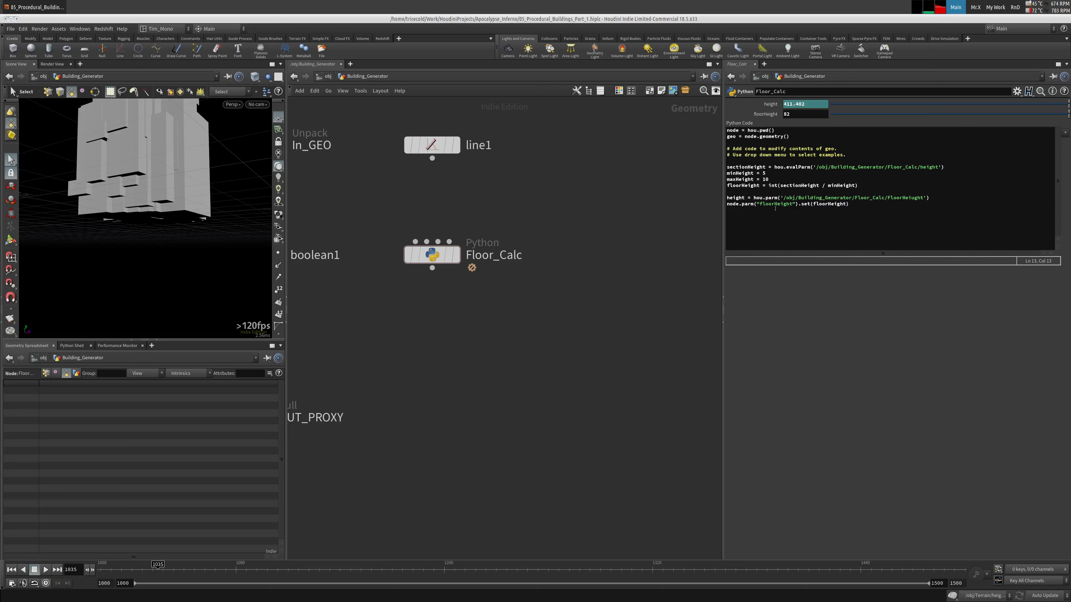
# Step: Retype the lowercase f of floorHeight in the node.parm call and manually set the floorHeight parameter to 23
pyautogui.click(761, 204)
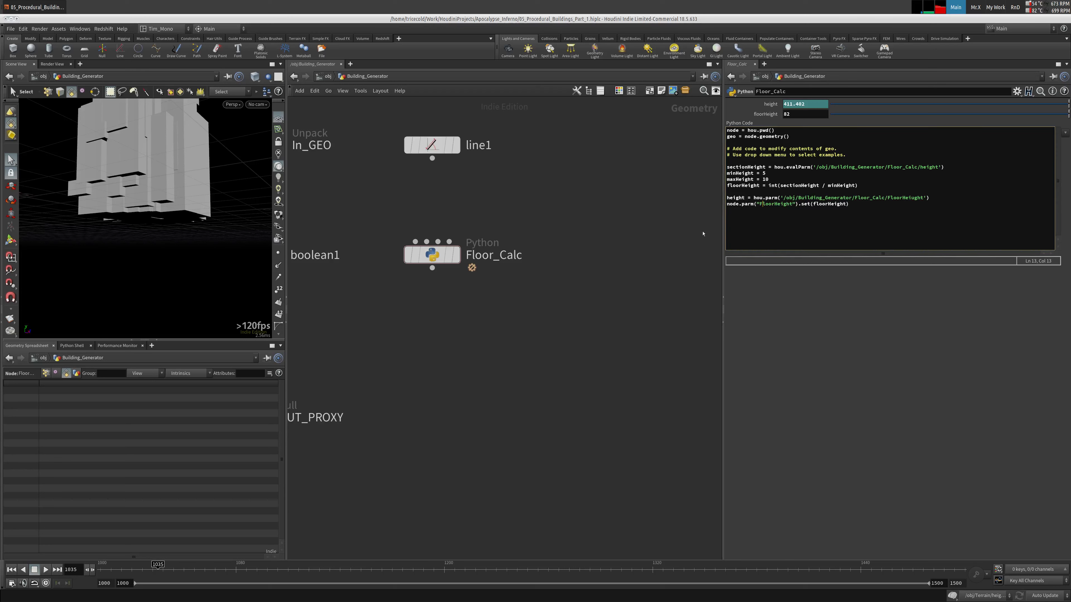
pyautogui.click(765, 206)
pyautogui.press('BackSpace')
pyautogui.write('f')
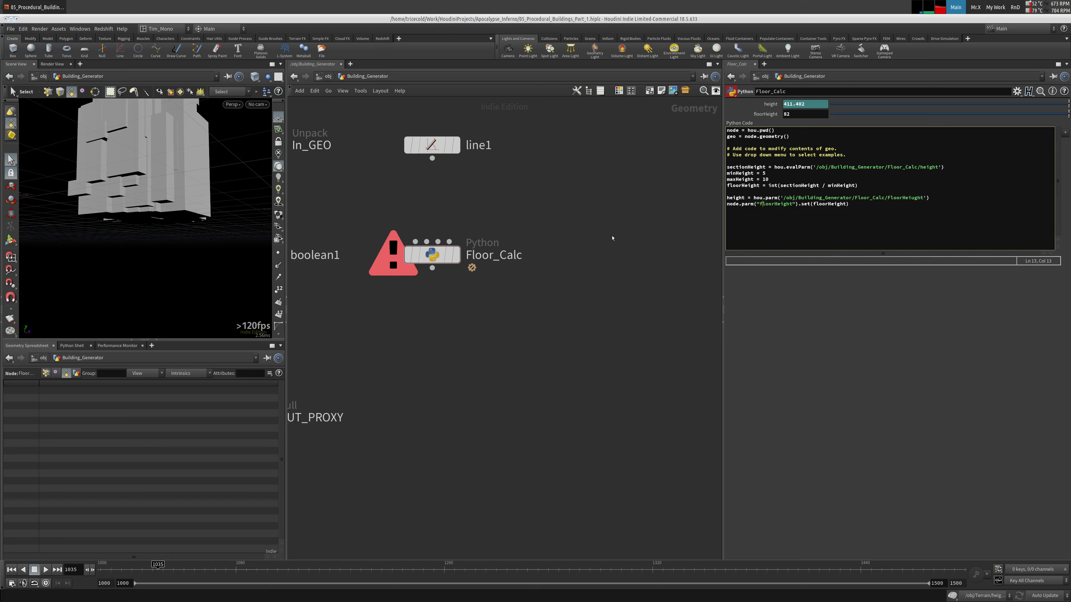
pyautogui.click(802, 115)
pyautogui.write('2')
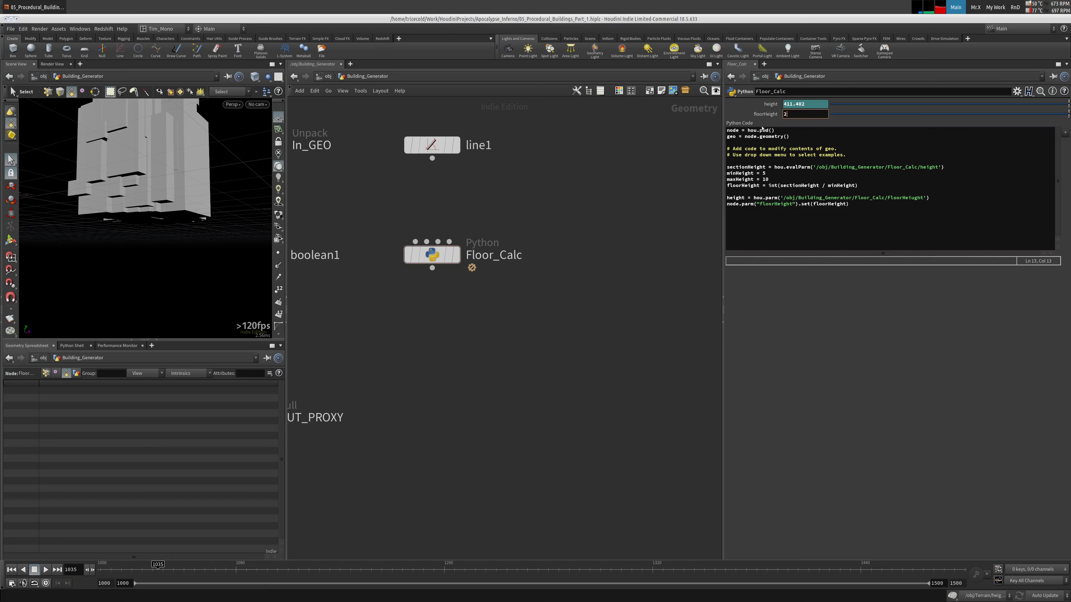
pyautogui.press('Return')
# Step: Try the capitalised name FloorHeight in the node.parm call and restore it to floorHeight
pyautogui.click(761, 205)
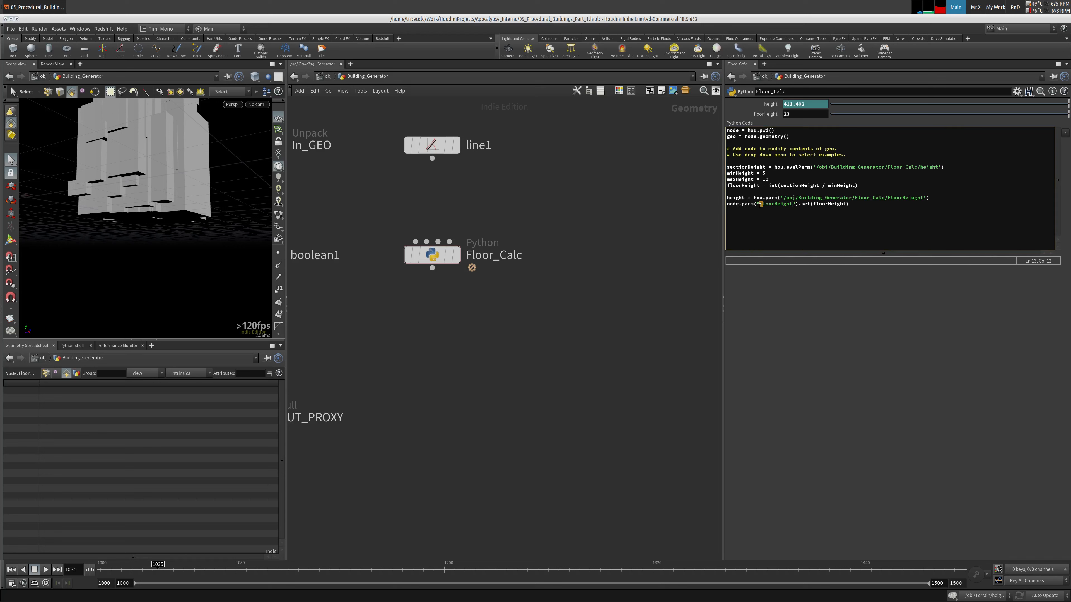
pyautogui.write('F')
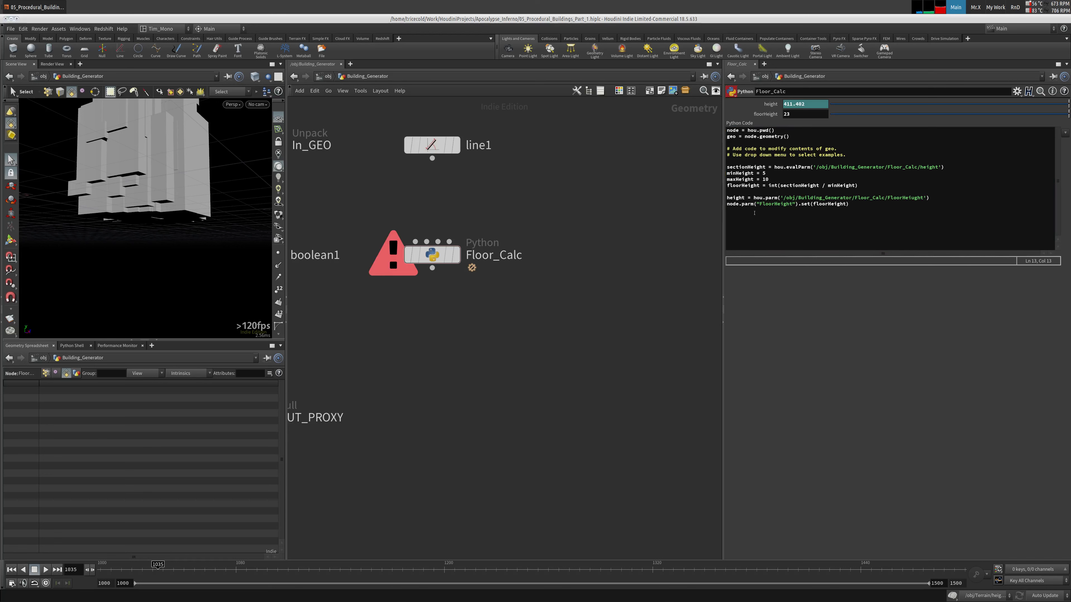
pyautogui.press('BackSpace')
pyautogui.write('f')
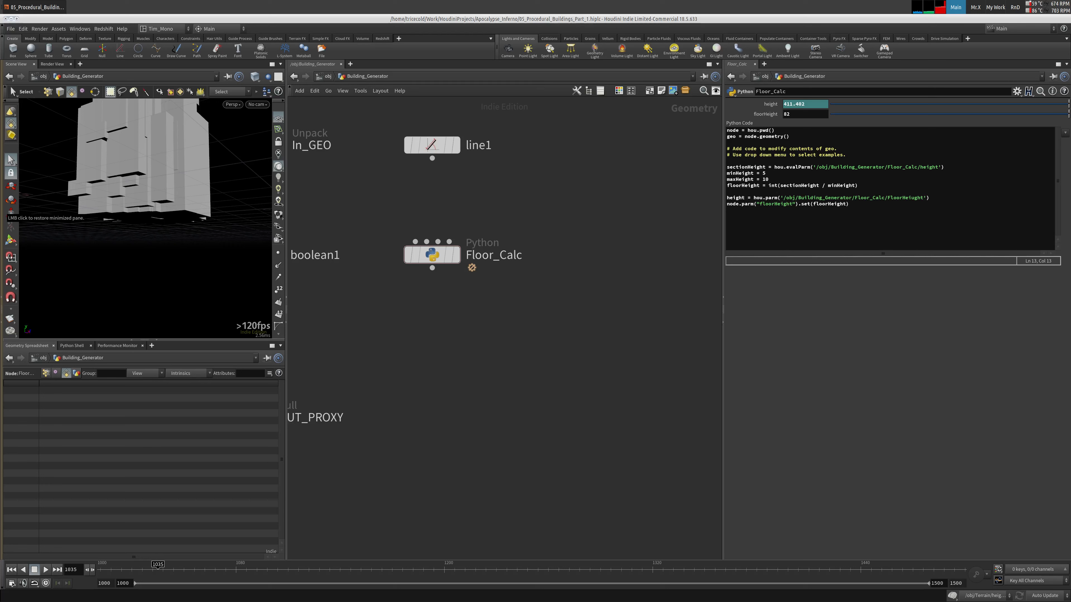
# Step: Arrange line1 and Floor_Calc side by side in the network, with Floor_Calc to the right of line1
pyautogui.moveTo(373, 279); pyautogui.dragTo(421, 270, button='middle')
pyautogui.click(480, 246)
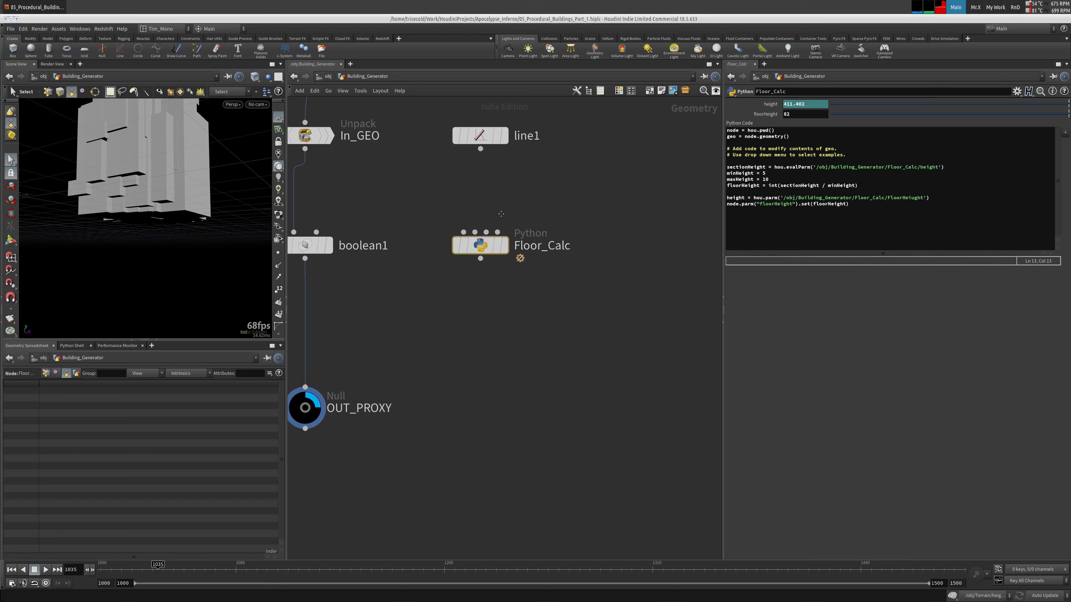
pyautogui.moveTo(502, 215); pyautogui.dragTo(467, 230, button='middle')
pyautogui.scroll(-3, 466, 237)
pyautogui.moveTo(446, 256); pyautogui.dragTo(555, 254)
pyautogui.moveTo(437, 185); pyautogui.dragTo(436, 229)
pyautogui.moveTo(553, 268); pyautogui.dragTo(561, 229)
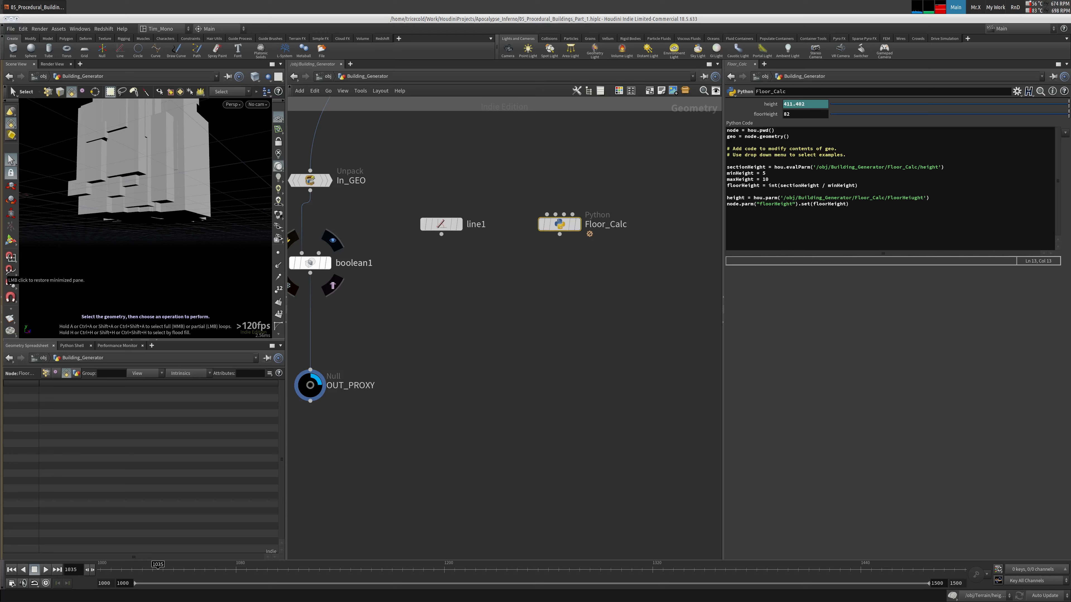
pyautogui.moveTo(451, 284); pyautogui.dragTo(449, 288, button='middle')
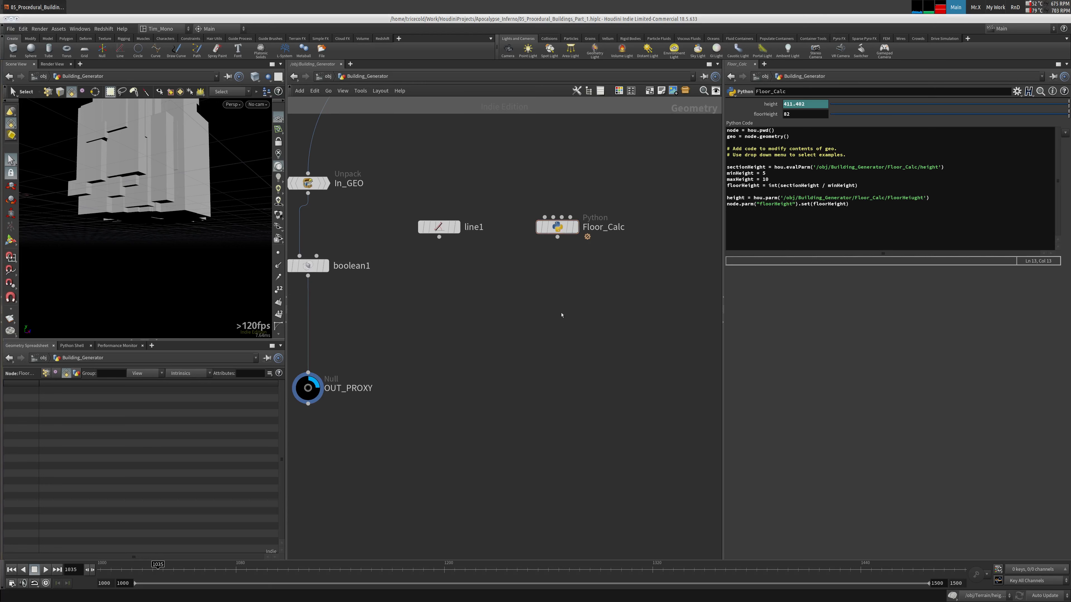
# Step: Add an Attribute VOP below line1 and Floor_Calc, wire both nodes into its inputs and display it
pyautogui.press('Tab')
pyautogui.write('attrv')
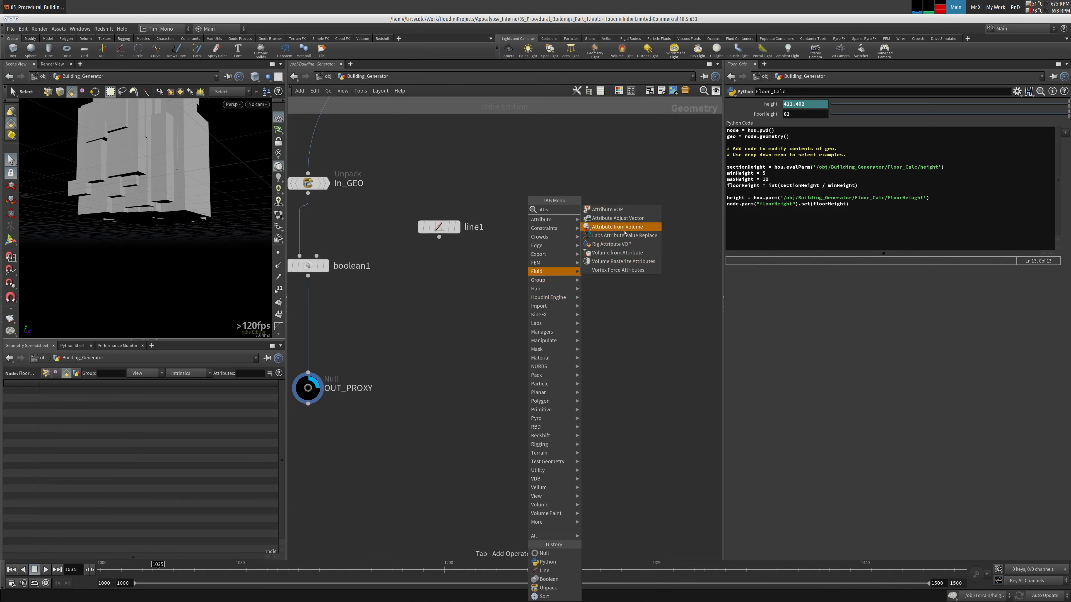
pyautogui.click(607, 209)
pyautogui.click(512, 284)
pyautogui.moveTo(439, 237); pyautogui.dragTo(557, 237)
pyautogui.click(531, 284)
pyautogui.click(438, 226)
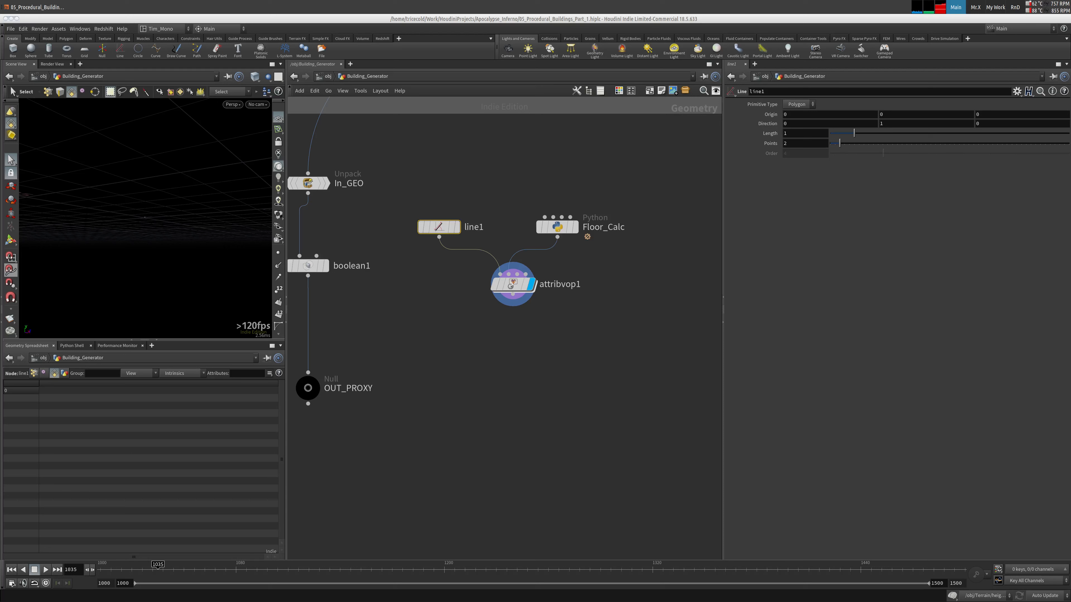
# Step: Enter the Attribute VOP network, reposition the global parameters node and place a Constant node below it
pyautogui.doubleClick(523, 292)
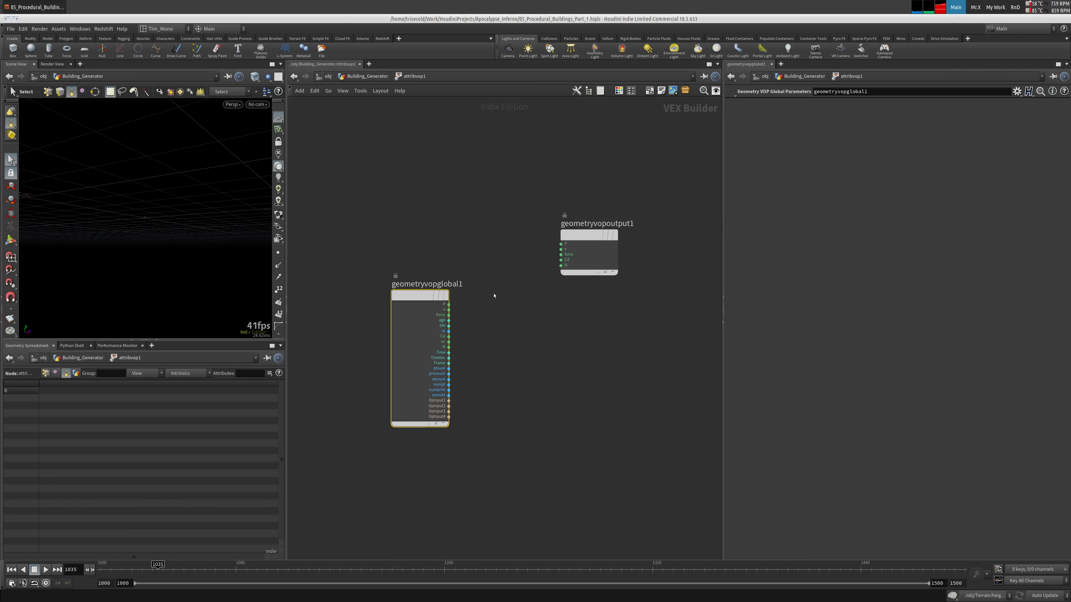
pyautogui.moveTo(394, 268); pyautogui.dragTo(360, 214)
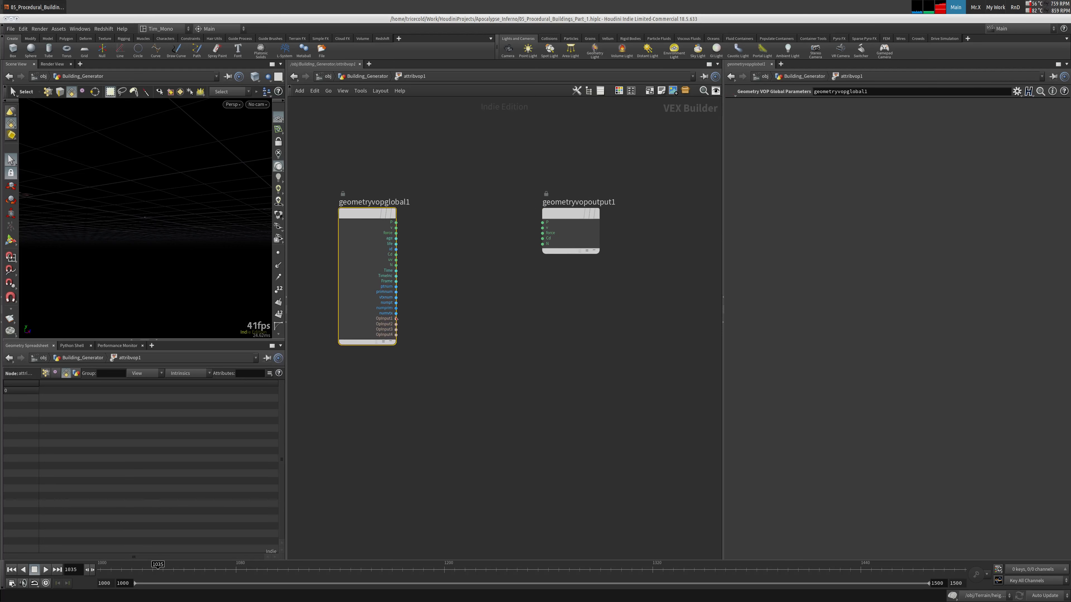
pyautogui.press('Tab')
pyautogui.write('con')
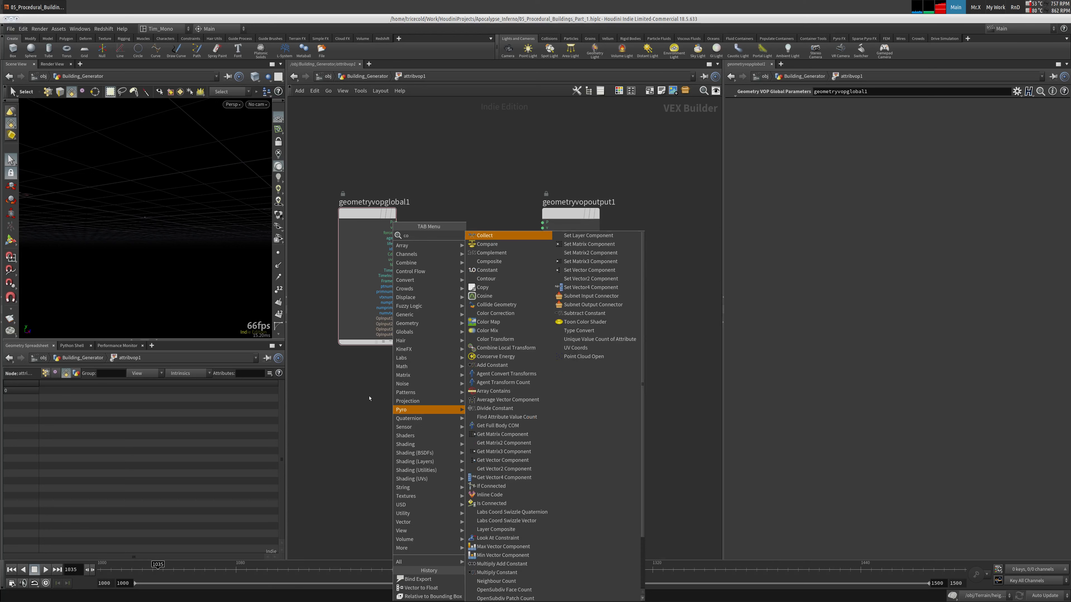
pyautogui.click(491, 238)
pyautogui.click(371, 418)
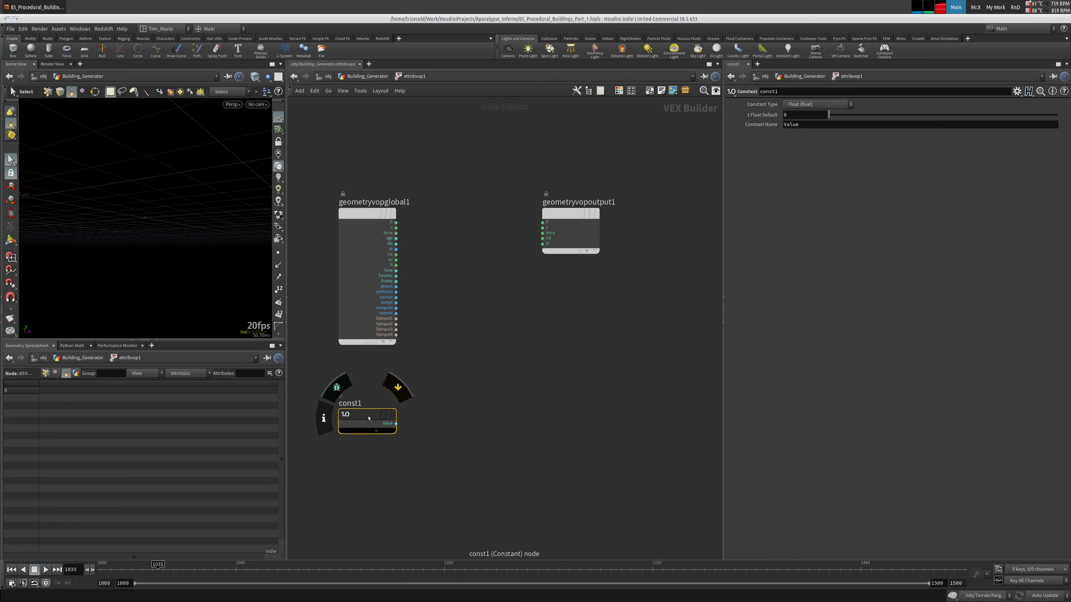
# Step: Link the Constant's 1 Float Default to Floor_Calc's height parameter with a relative reference, ch("../../Floor_Calc/height")
pyautogui.click(362, 78)
pyautogui.click(547, 232)
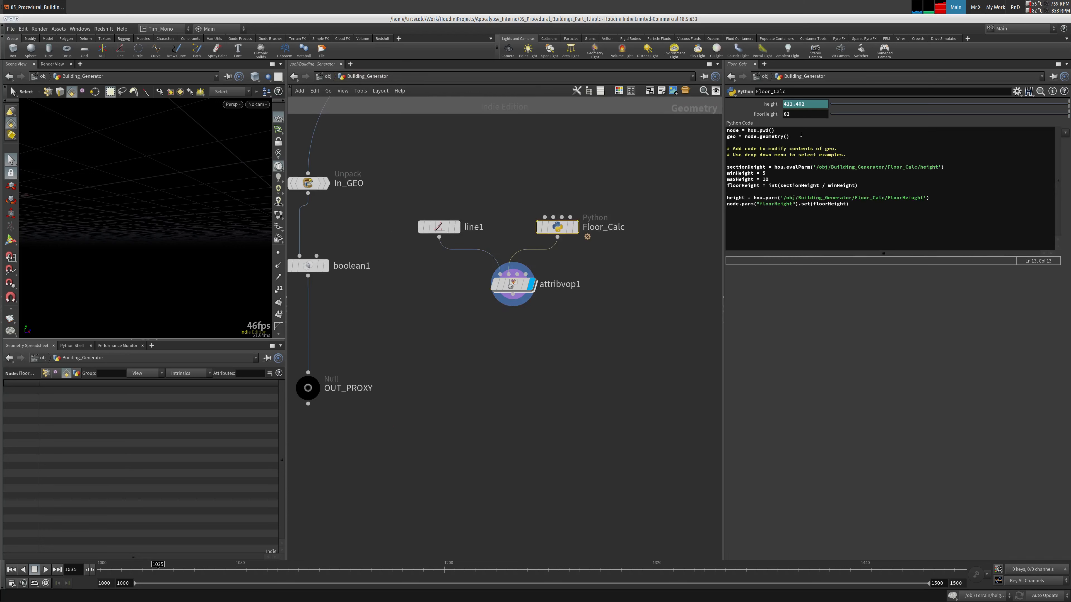
pyautogui.rightClick(771, 109)
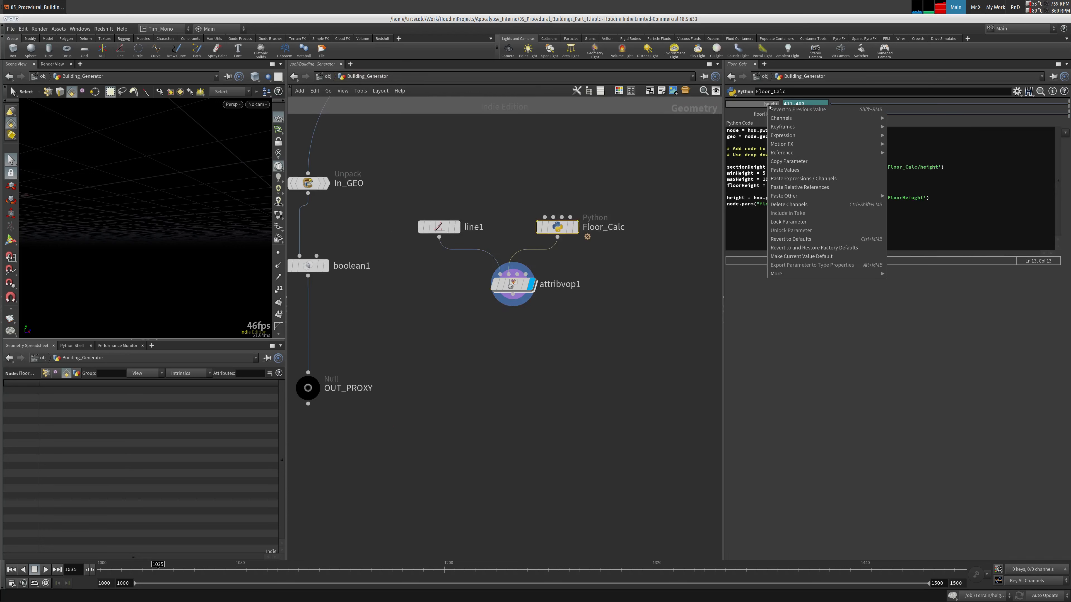
pyautogui.click(789, 162)
pyautogui.doubleClick(513, 283)
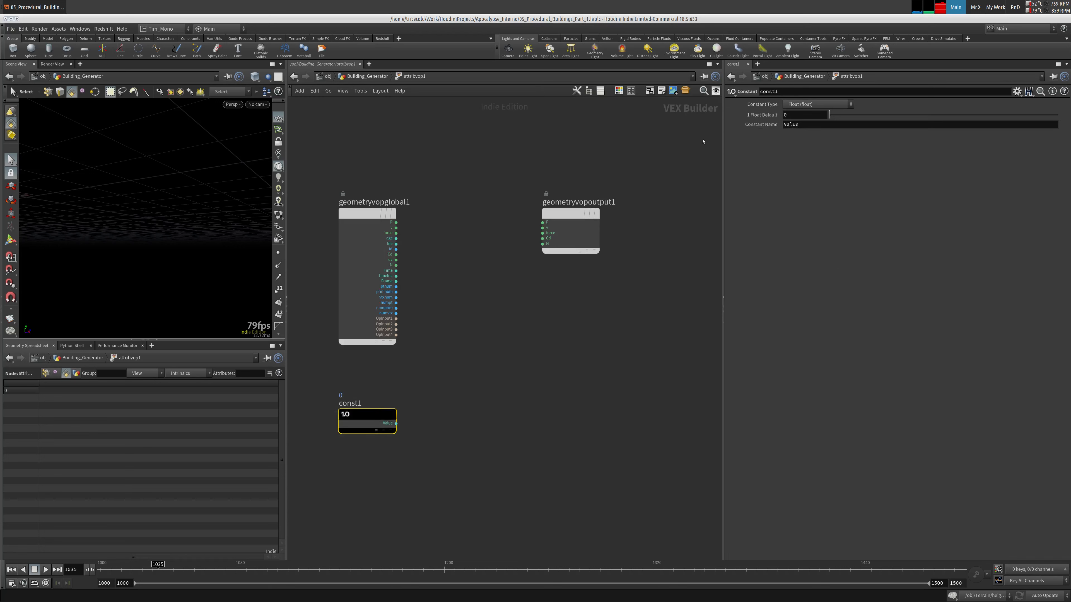
pyautogui.rightClick(754, 114)
pyautogui.click(793, 197)
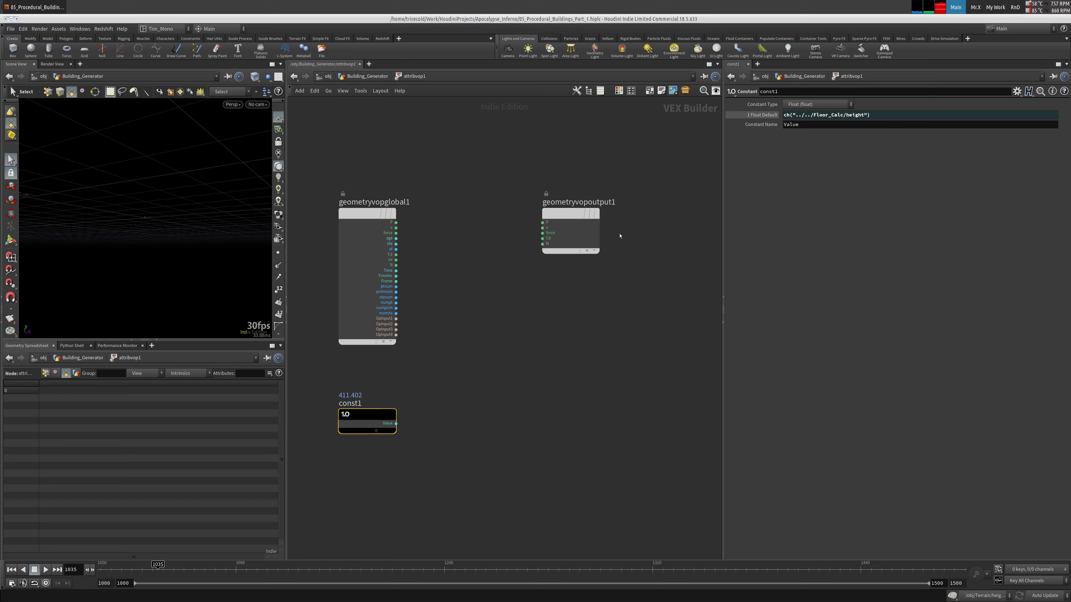
pyautogui.click(762, 115)
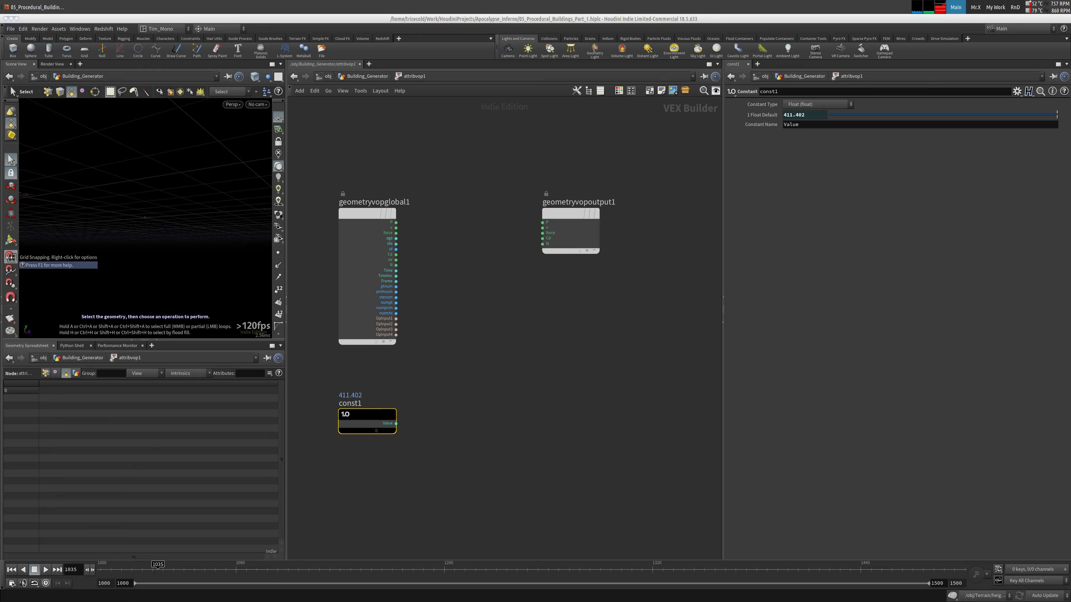
# Step: Add a Fit Range node to the VOP network and move the geometry output node further right
pyautogui.press('Tab')
pyautogui.write('fi')
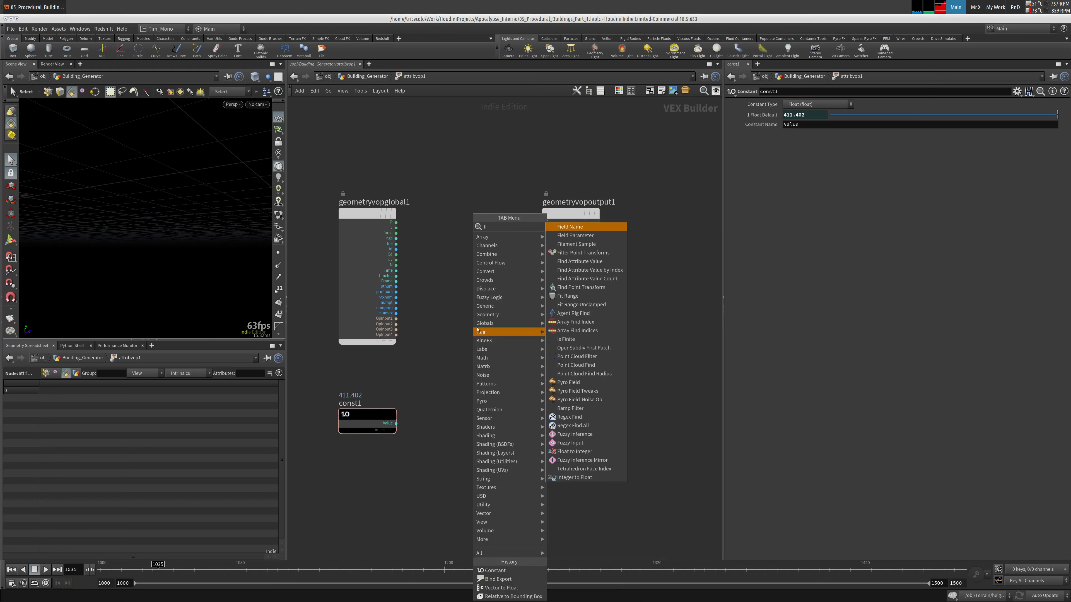
pyautogui.click(573, 296)
pyautogui.moveTo(573, 213); pyautogui.dragTo(659, 204)
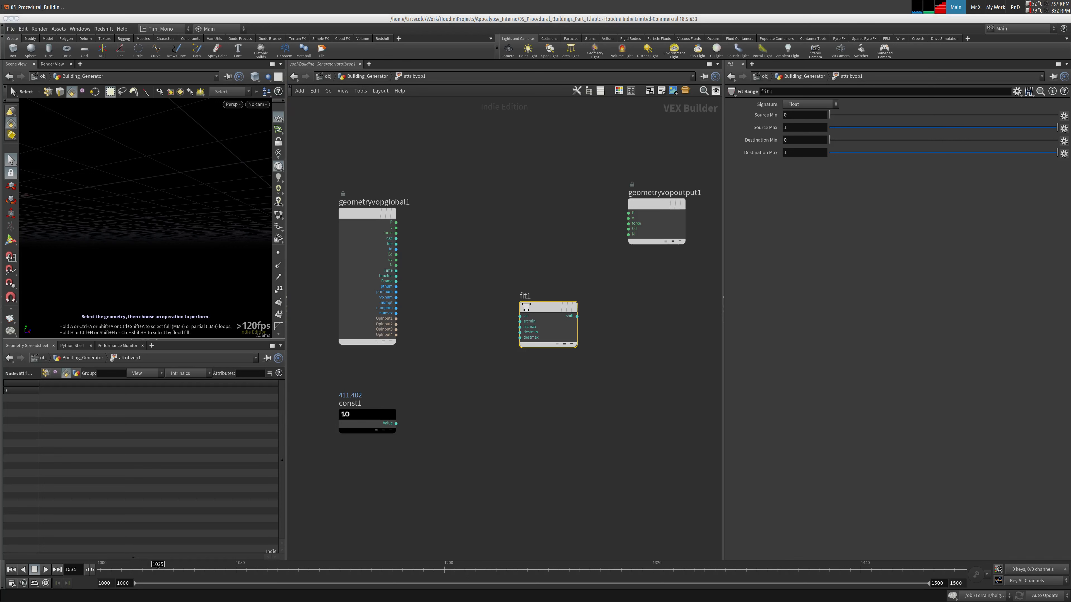
# Step: Promote the Fit Range node's source min, source max, destination min and destination max inputs to parameters
pyautogui.middleClick(523, 323)
pyautogui.click(524, 328)
pyautogui.middleClick(523, 328)
pyautogui.click(525, 333)
pyautogui.middleClick(523, 332)
pyautogui.click(526, 337)
pyautogui.middleClick(523, 337)
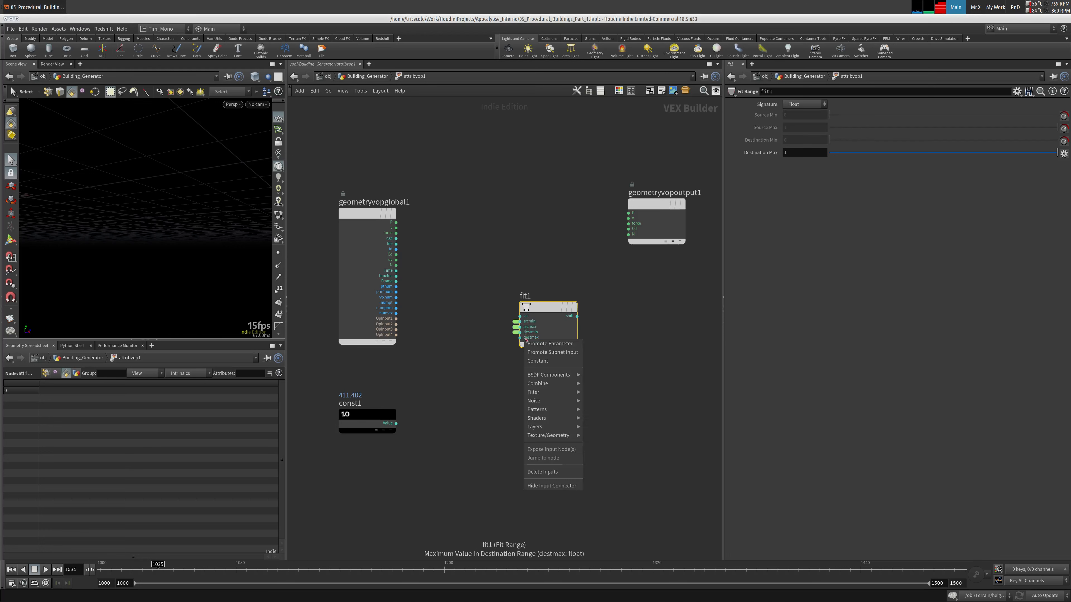
pyautogui.click(526, 343)
# Step: Expand the Fit Range node's four promoted parameters into separate parameter nodes and spread them out to its left
pyautogui.moveTo(539, 320); pyautogui.dragTo(609, 328)
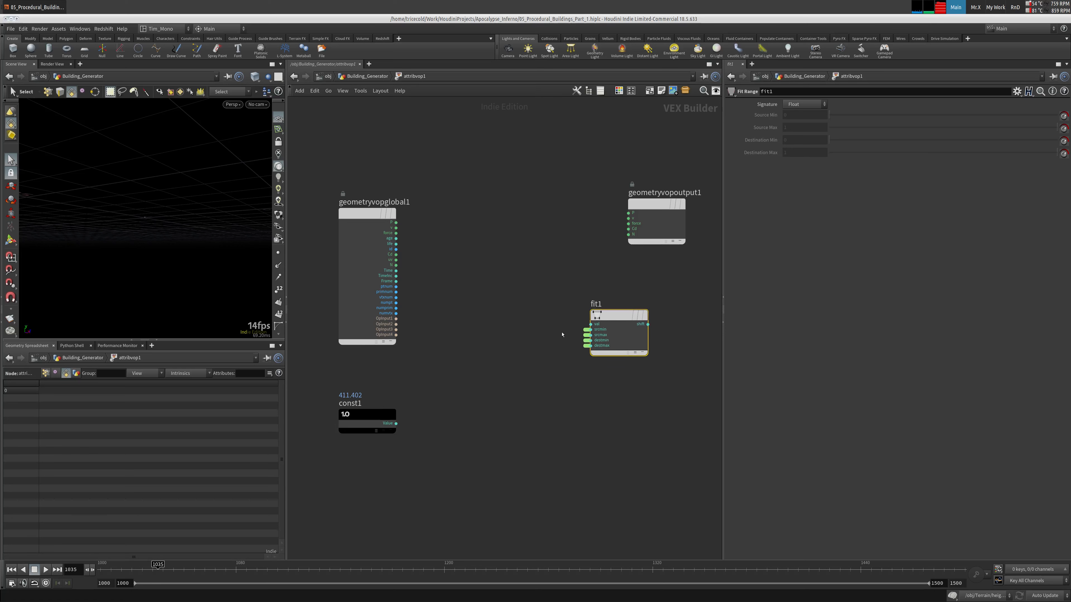
pyautogui.click(586, 329)
pyautogui.click(586, 335)
pyautogui.click(586, 340)
pyautogui.click(585, 345)
pyautogui.moveTo(463, 303); pyautogui.dragTo(448, 417)
pyautogui.moveTo(464, 302); pyautogui.dragTo(457, 351)
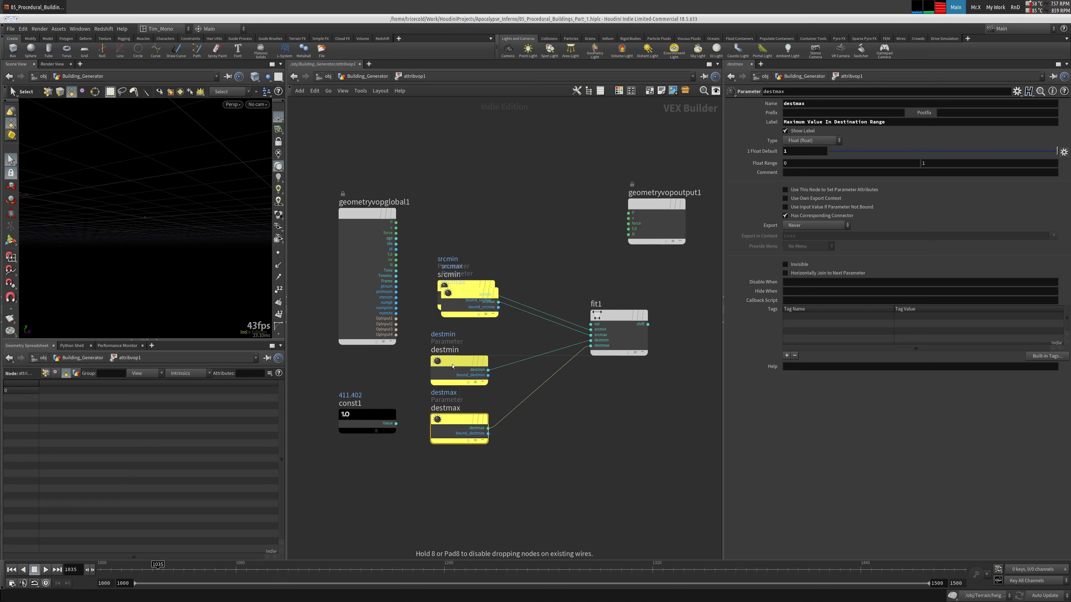
pyautogui.moveTo(463, 314); pyautogui.dragTo(460, 335)
pyautogui.moveTo(457, 289); pyautogui.dragTo(464, 235)
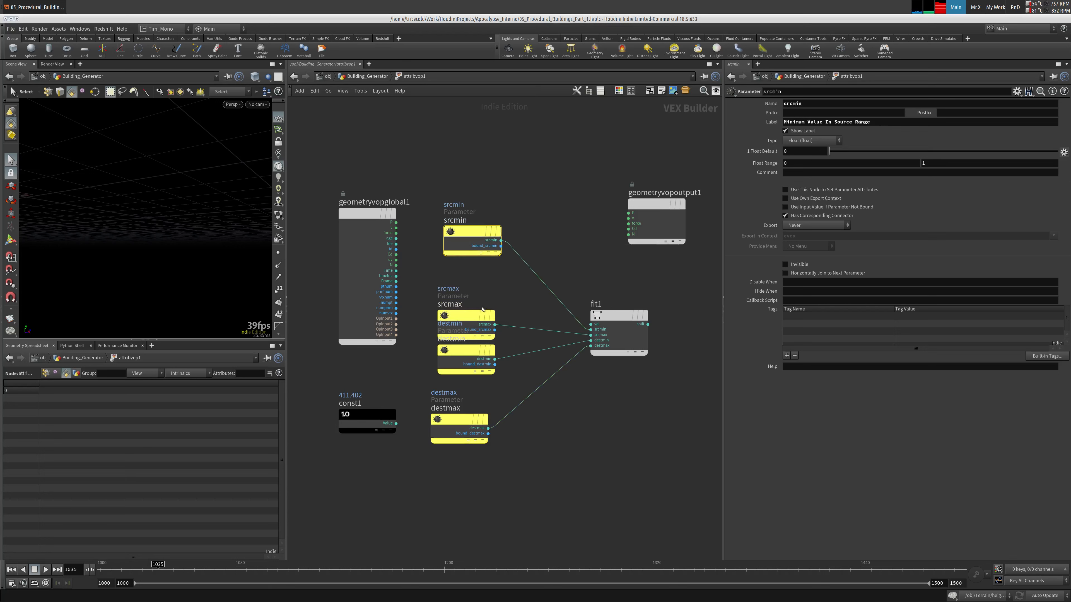
pyautogui.moveTo(461, 316); pyautogui.dragTo(475, 287)
# Step: Delete the destmin and destmax parameter nodes and wire srcmin and srcmax into the Fit Range node's destination inputs instead
pyautogui.moveTo(409, 331); pyautogui.dragTo(495, 458)
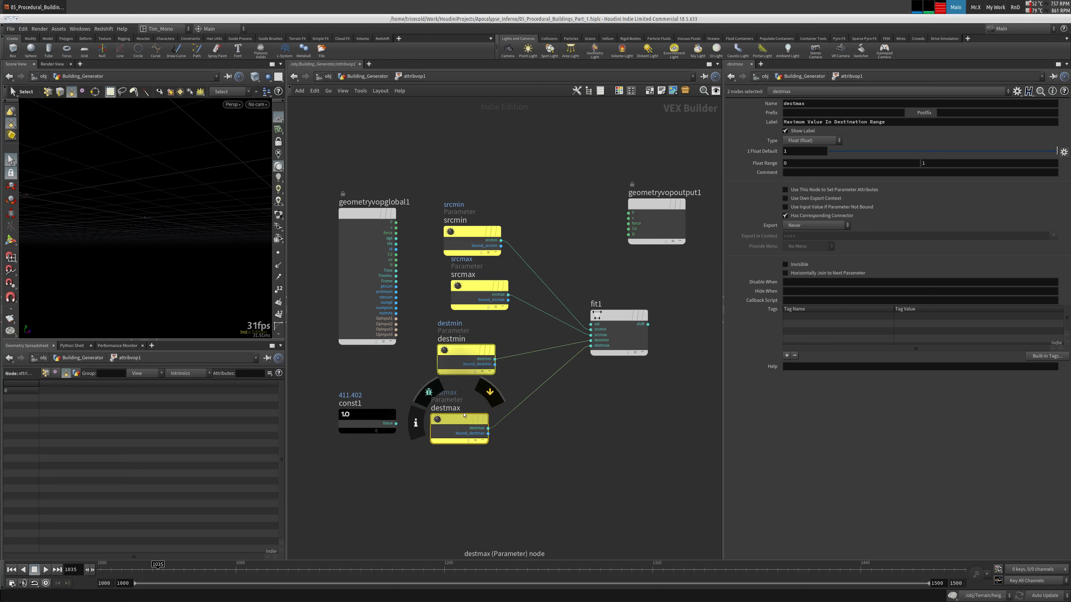
pyautogui.press('Delete')
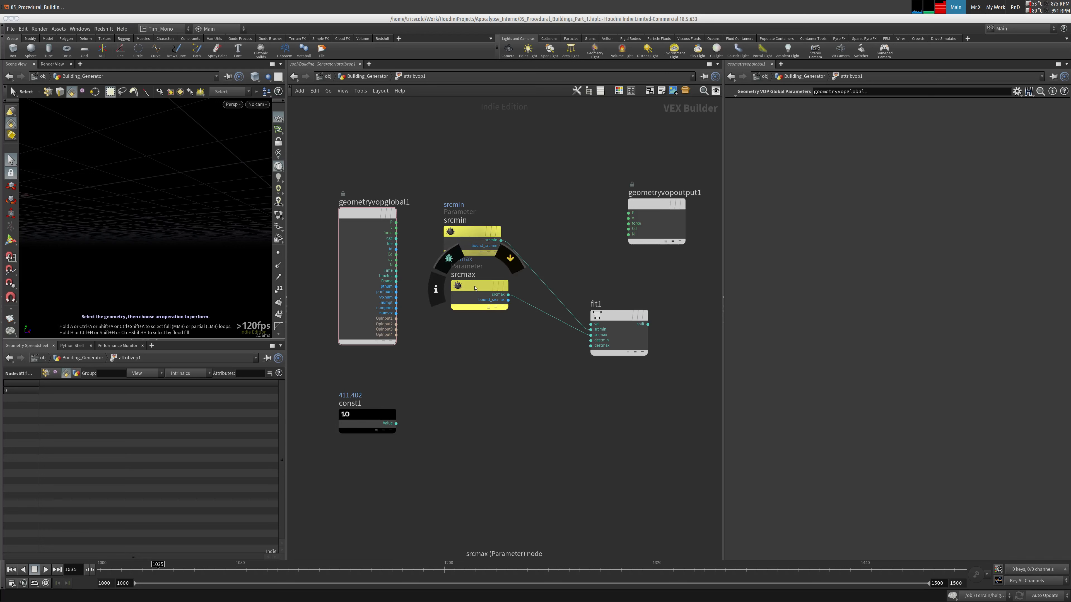
pyautogui.moveTo(479, 292); pyautogui.dragTo(466, 367)
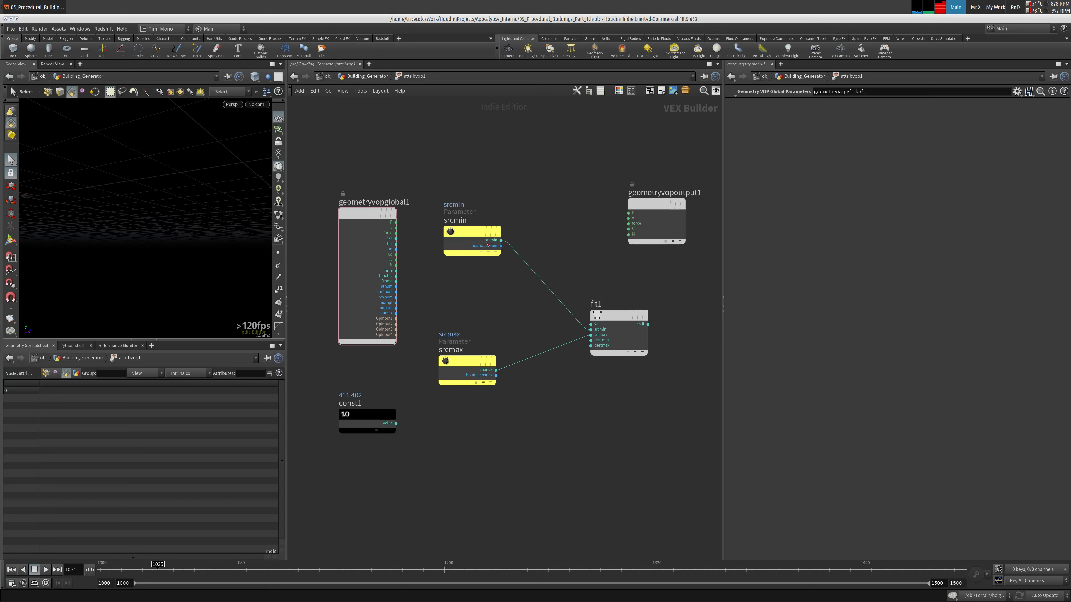
pyautogui.click(500, 246)
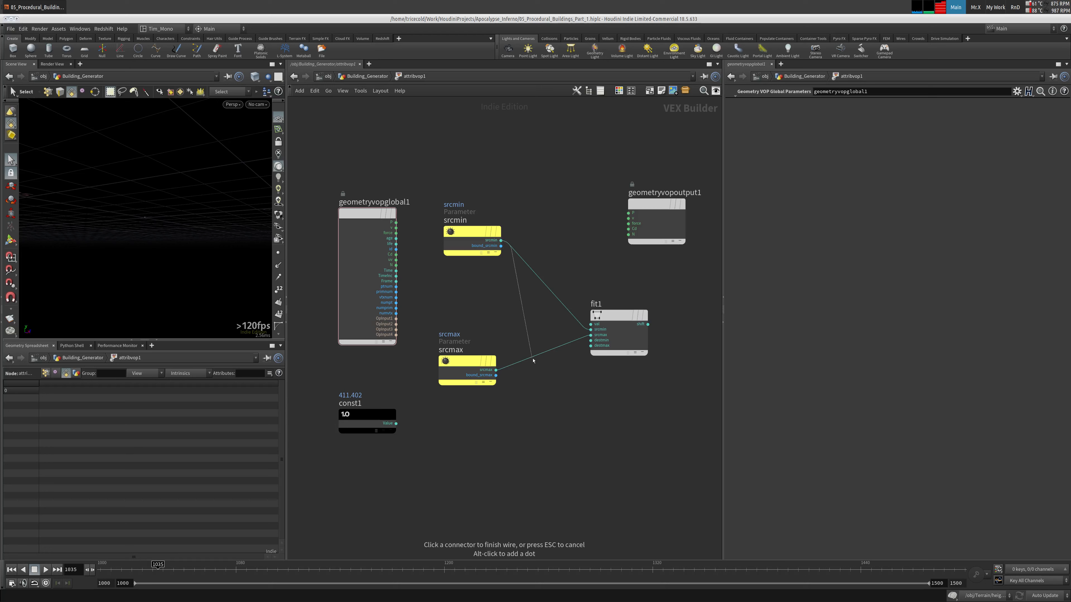
pyautogui.click(591, 340)
pyautogui.click(591, 345)
pyautogui.click(495, 370)
pyautogui.moveTo(472, 362); pyautogui.dragTo(477, 321)
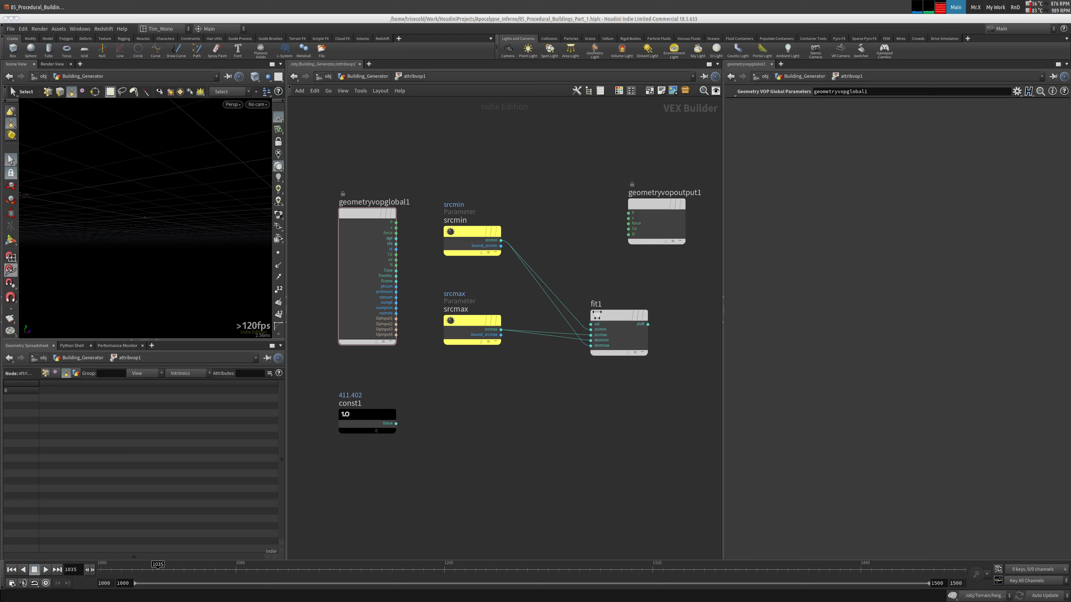
pyautogui.moveTo(648, 228); pyautogui.dragTo(535, 219, button='middle')
pyautogui.moveTo(535, 219); pyautogui.dragTo(620, 219)
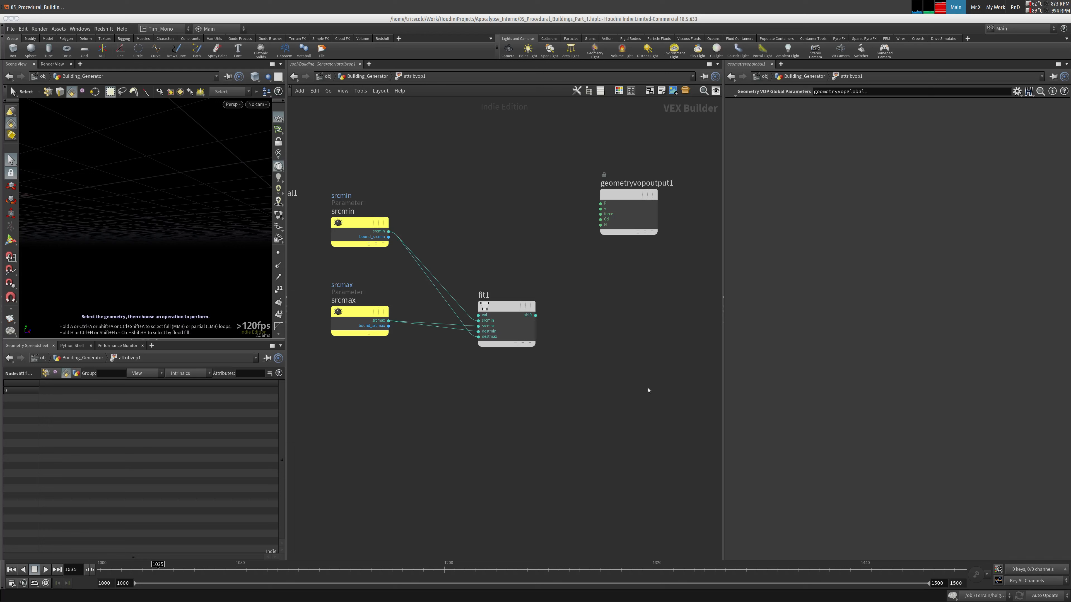
pyautogui.moveTo(527, 320); pyautogui.dragTo(564, 322)
pyautogui.press('Tab')
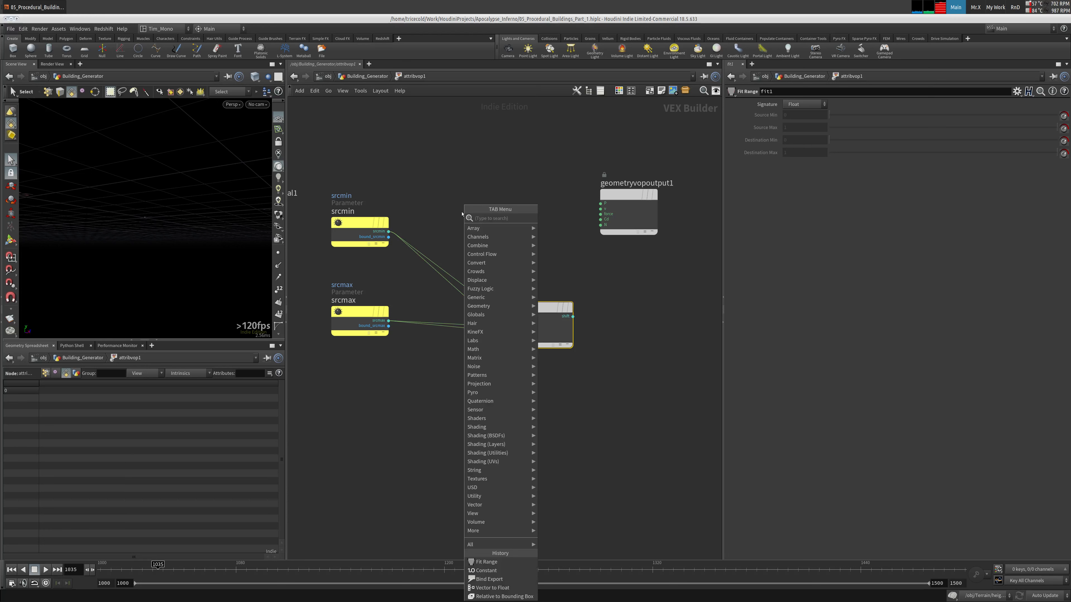
pyautogui.write('mi')
pyautogui.press('Escape')
pyautogui.moveTo(444, 215); pyautogui.dragTo(444, 224, button='middle')
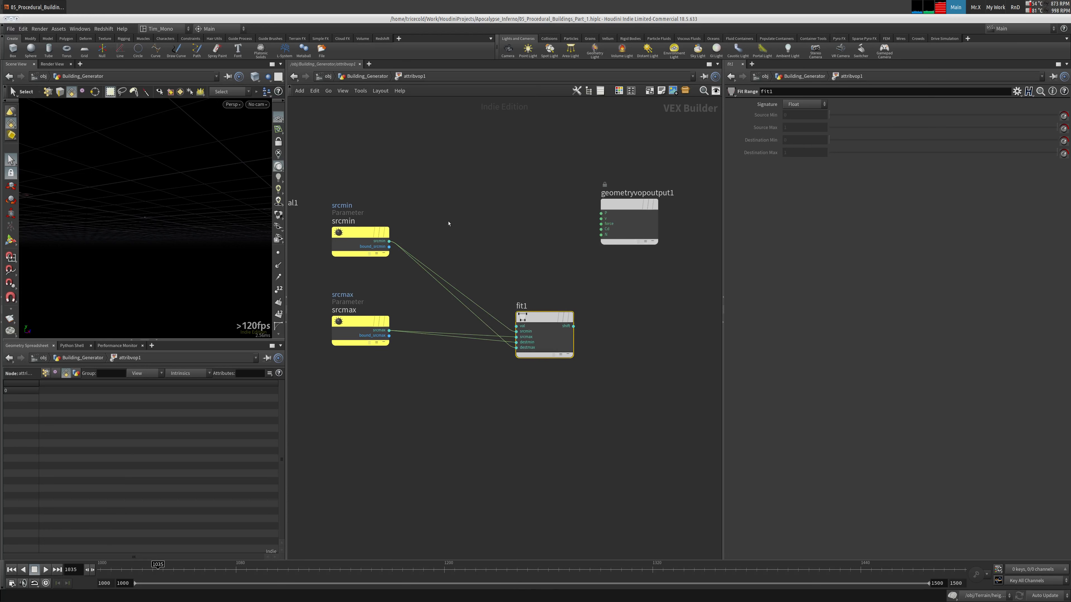
pyautogui.scroll(-2, 439, 225)
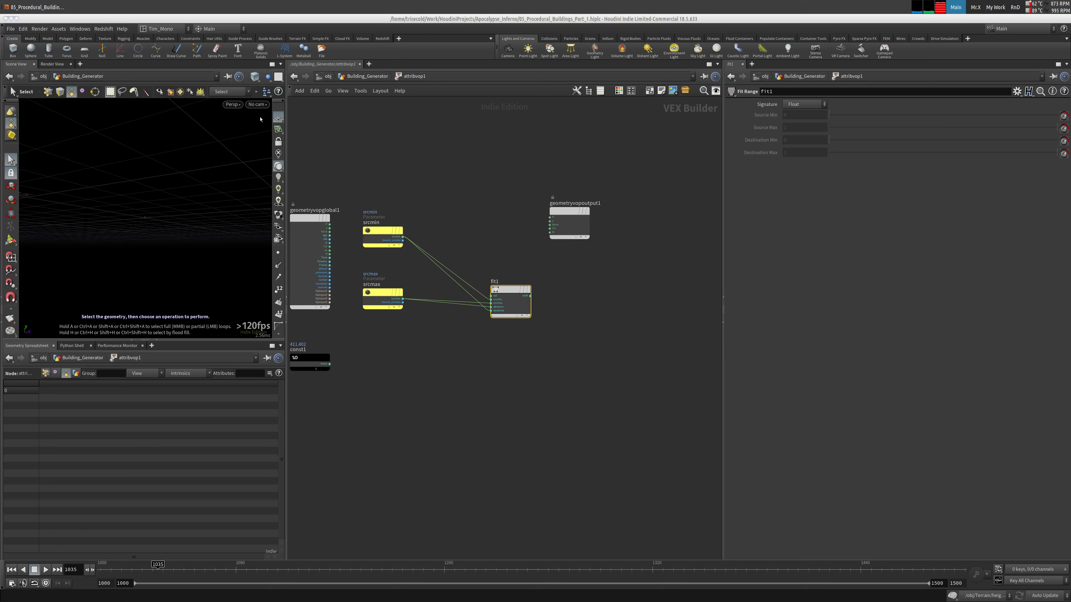
# Step: Delete attribvop1 from the Building_Generator network and paste in the prepared Height Attribute VOP, connected to line1
pyautogui.press('u')
pyautogui.press('Delete')
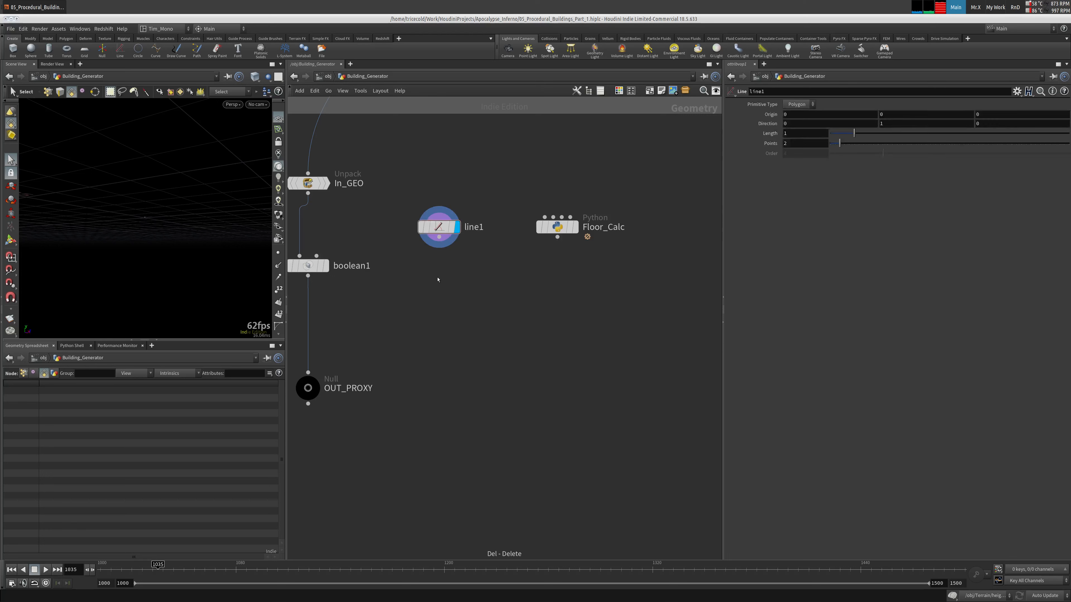
pyautogui.hotkey('ctrl', 'v')
pyautogui.hotkey('ctrl', 'z')
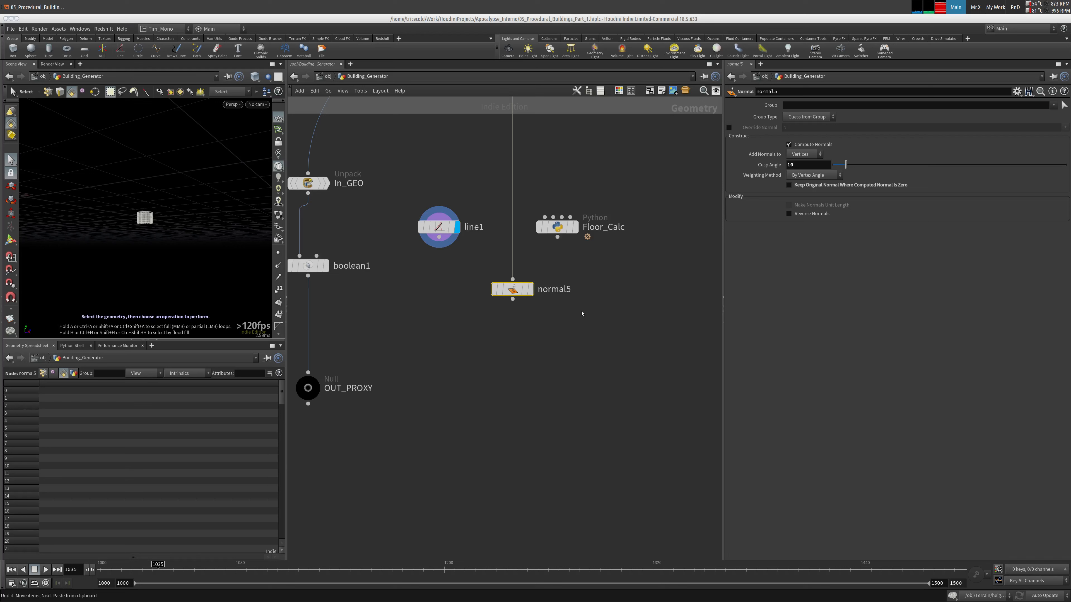
pyautogui.hotkey('ctrl', 'v')
pyautogui.press('Delete')
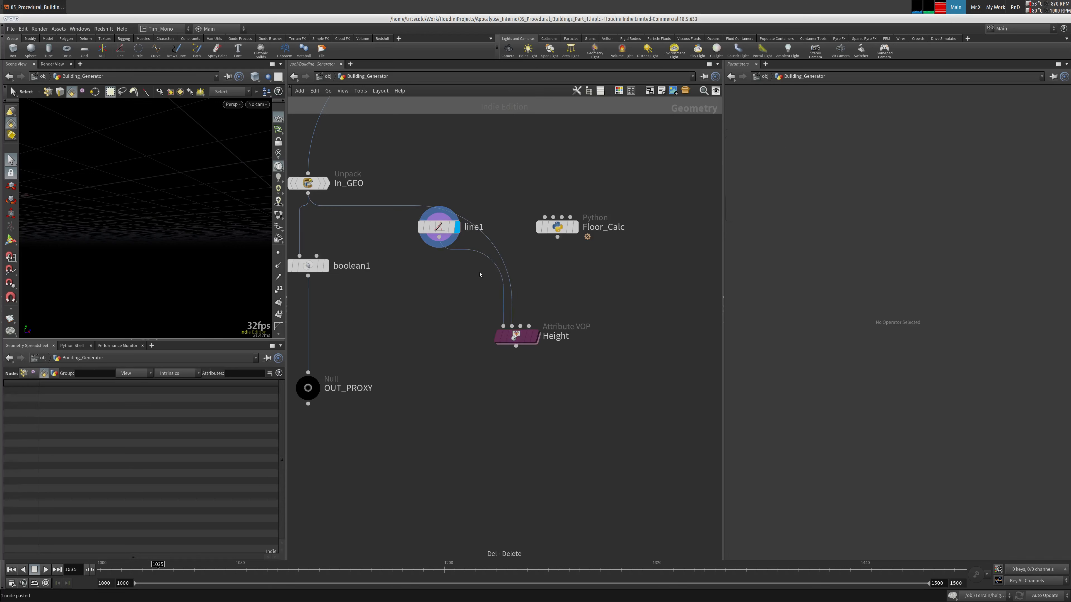
# Step: Wire Floor_Calc into the Height node's second input, move Height up slightly and make it the displayed node
pyautogui.moveTo(513, 328); pyautogui.dragTo(558, 237)
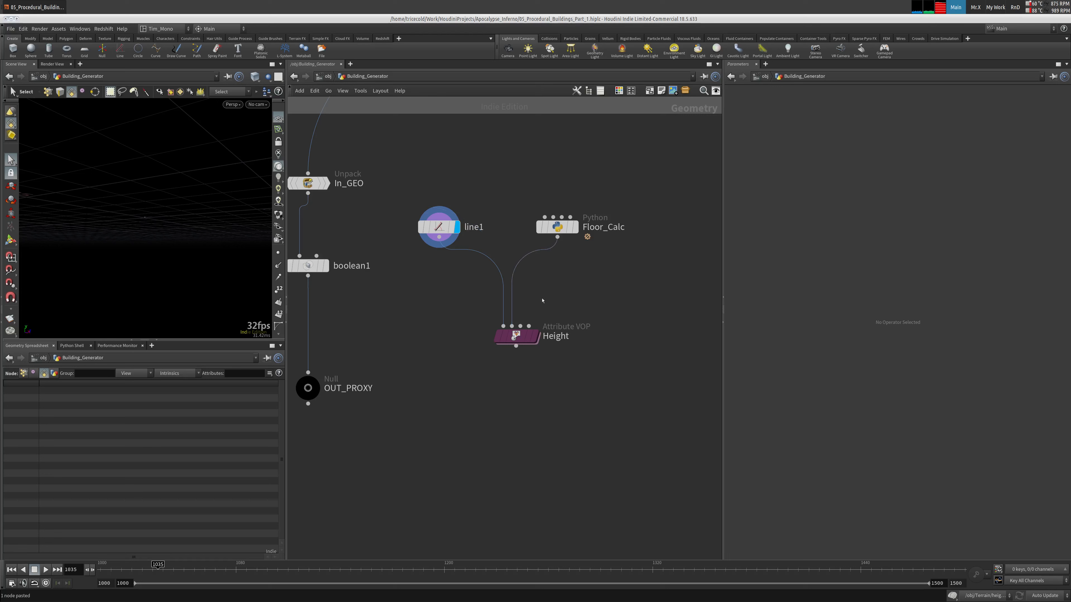
pyautogui.click(540, 313)
pyautogui.moveTo(516, 337); pyautogui.dragTo(517, 315)
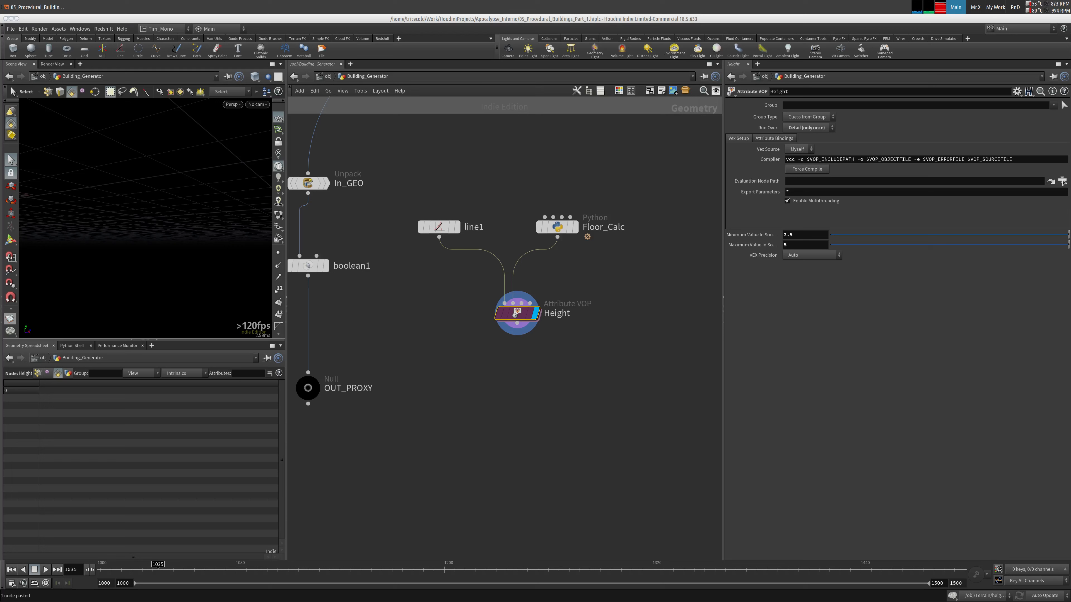
# Step: Inspect the Height node's point data and its detail attribute in the Geometry Spreadsheet
pyautogui.click(40, 379)
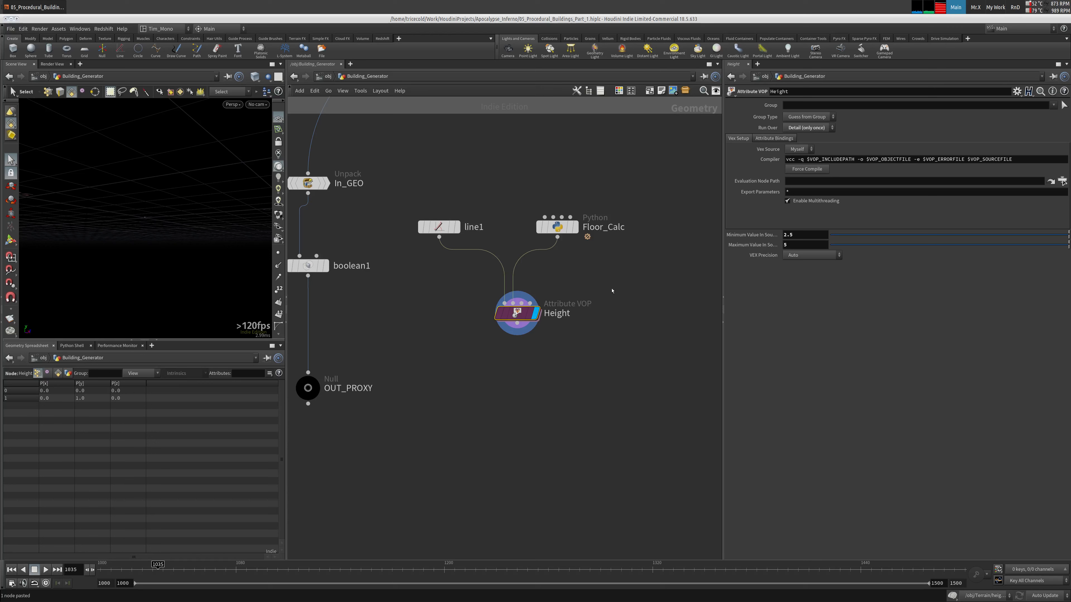
pyautogui.click(68, 375)
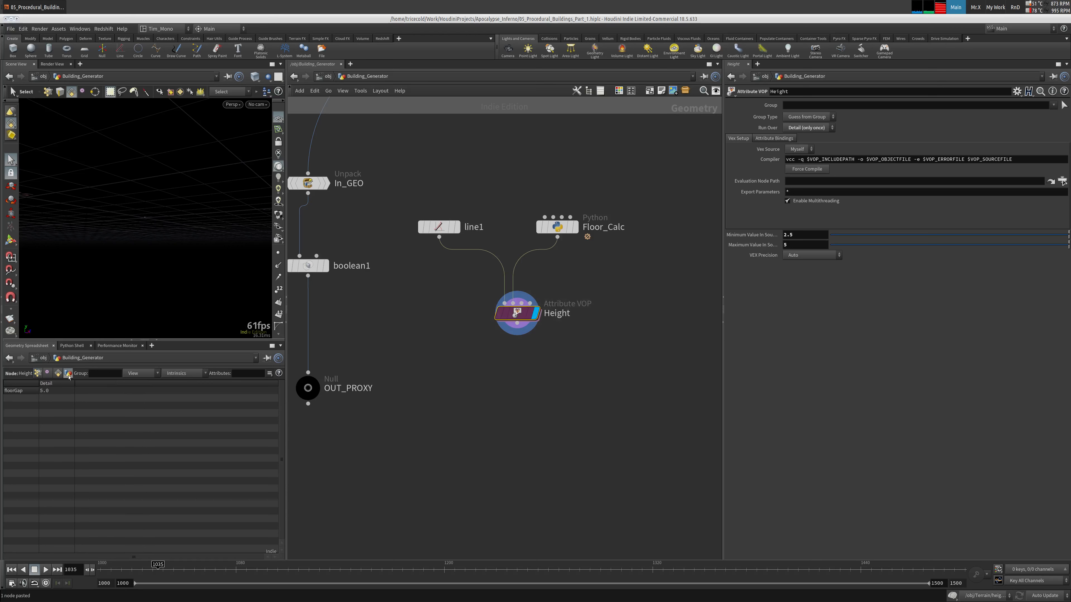
pyautogui.click(48, 393)
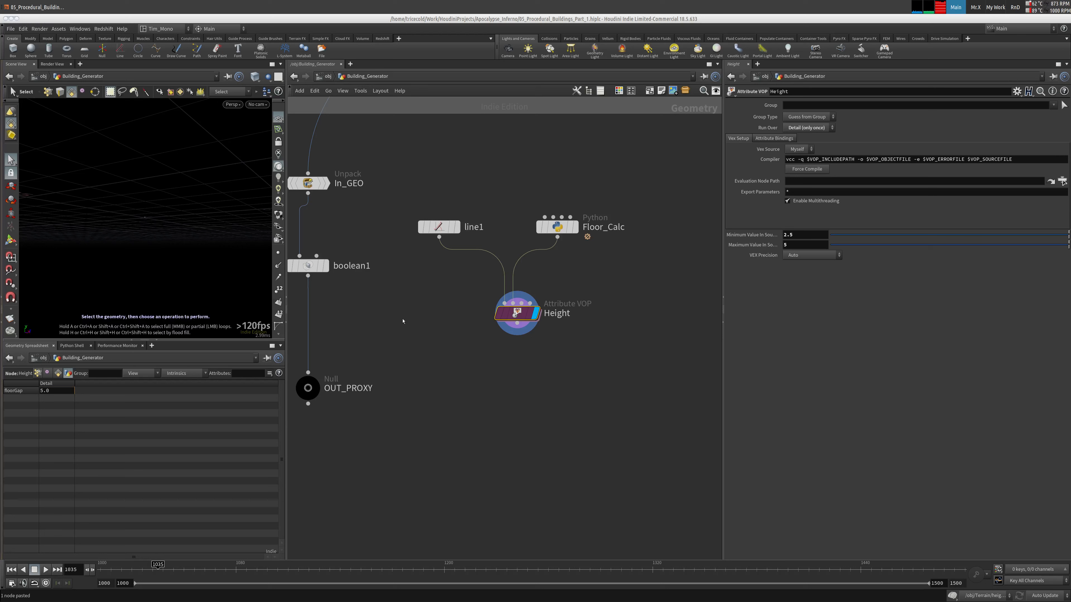
# Step: Examine the srcmin and srcmax parameter nodes inside the Height network and their minimum and maximum values on the Height node
pyautogui.doubleClick(516, 313)
pyautogui.click(319, 326)
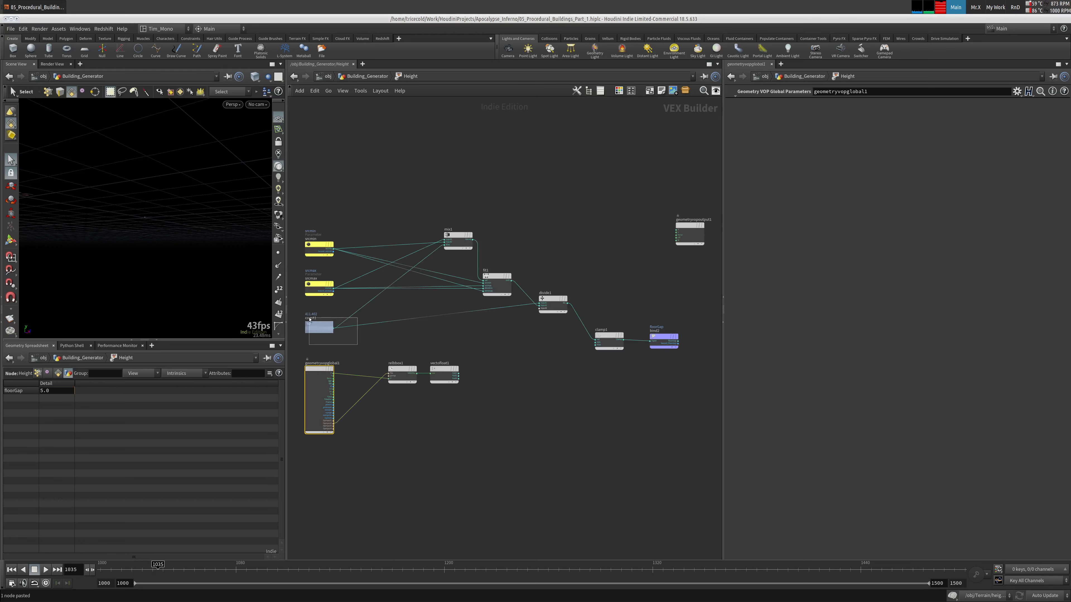
pyautogui.scroll(3, 524, 317)
pyautogui.click(565, 295)
pyautogui.moveTo(533, 263); pyautogui.dragTo(549, 242, button='right')
pyautogui.moveTo(496, 249); pyautogui.dragTo(634, 268, button='middle')
pyautogui.click(377, 291)
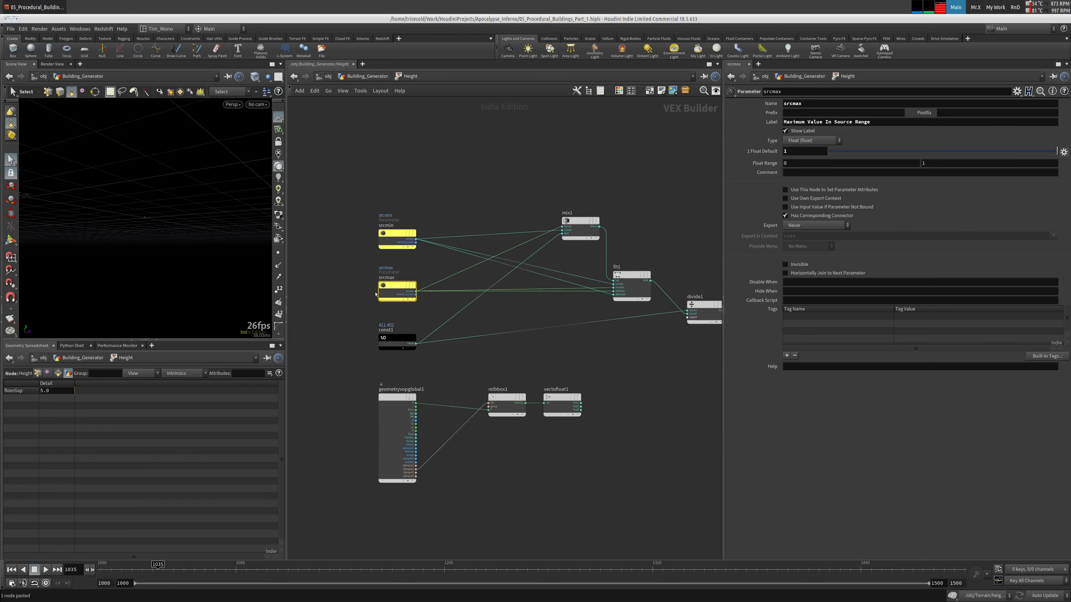
pyautogui.moveTo(427, 215); pyautogui.dragTo(351, 252)
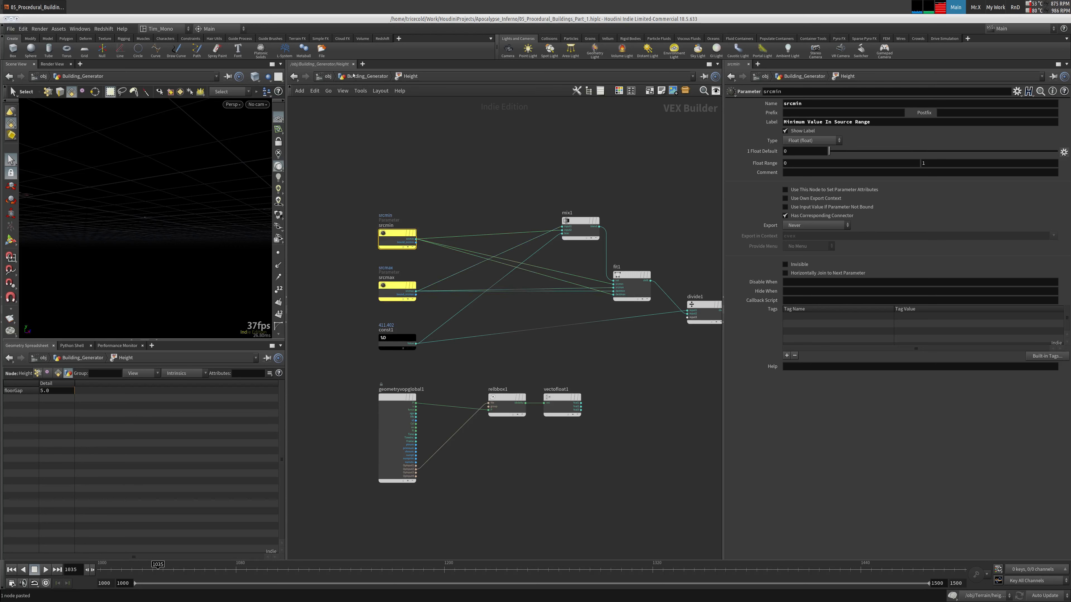
pyautogui.click(353, 75)
pyautogui.moveTo(800, 235); pyautogui.dragTo(781, 246)
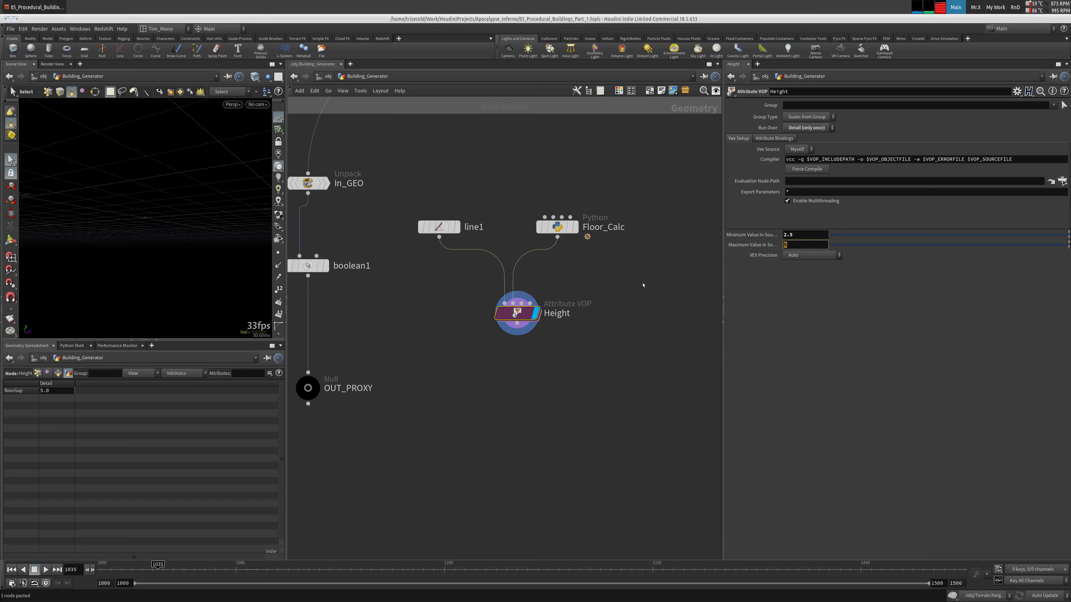
# Step: Examine how the Mix, Fit Range, Divide and Clamp nodes in the Height network feed the floorGap bind export
pyautogui.doubleClick(518, 314)
pyautogui.moveTo(534, 317); pyautogui.dragTo(504, 313, button='middle')
pyautogui.moveTo(630, 254); pyautogui.dragTo(569, 293)
pyautogui.moveTo(518, 311); pyautogui.dragTo(447, 295, button='middle')
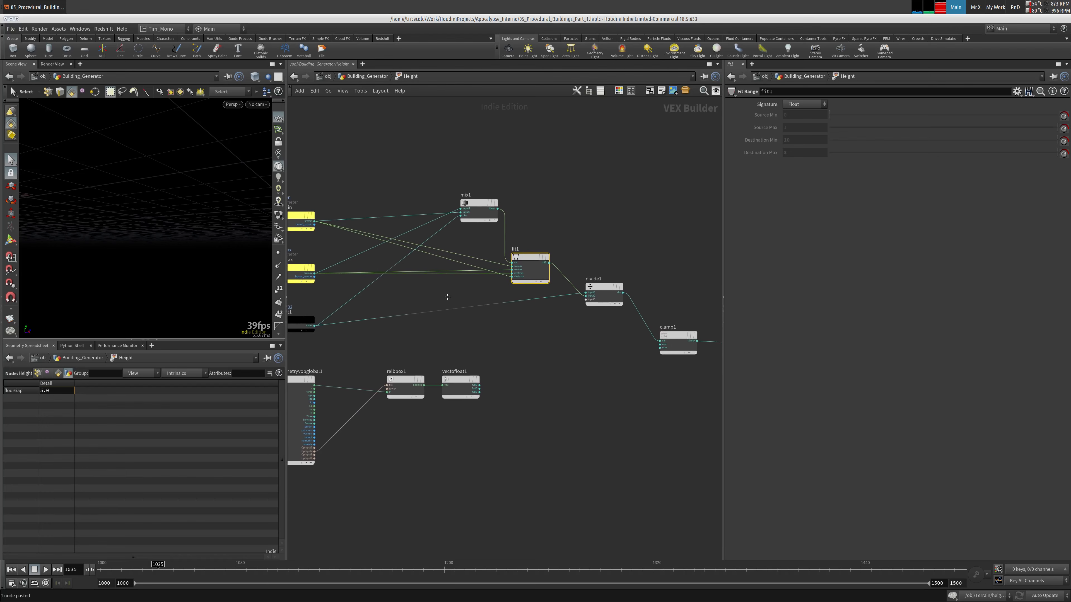
pyautogui.moveTo(547, 319); pyautogui.dragTo(617, 310, button='middle')
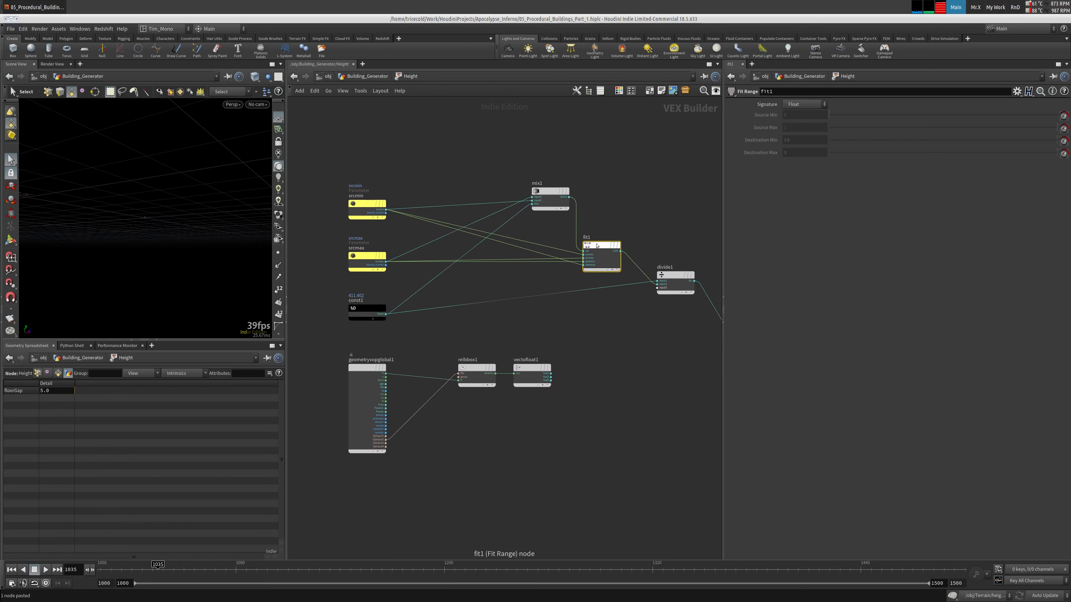
pyautogui.moveTo(603, 176); pyautogui.dragTo(508, 221)
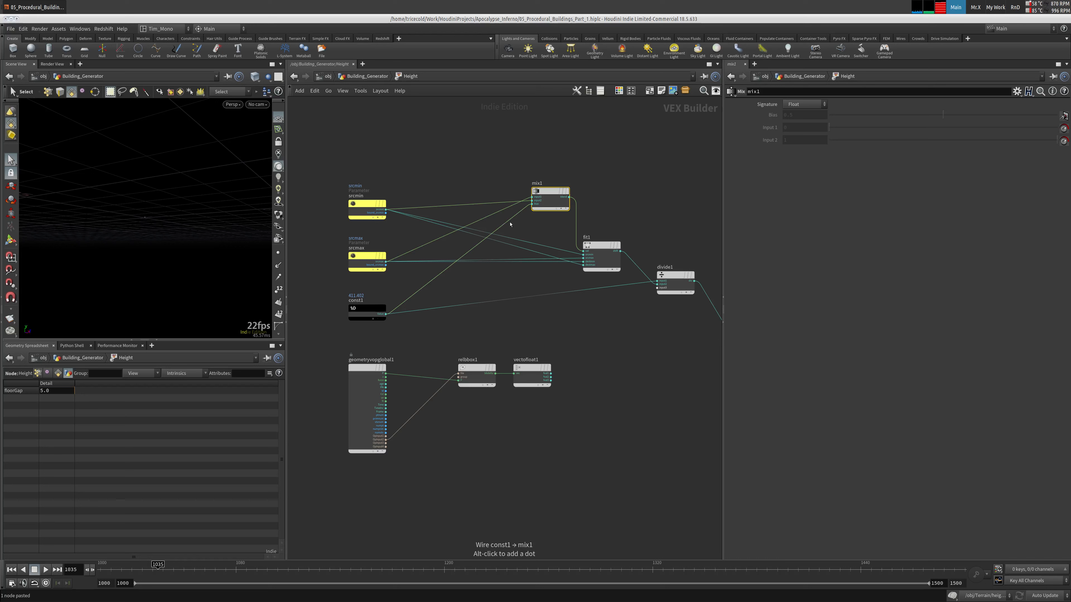
pyautogui.moveTo(517, 236); pyautogui.dragTo(515, 237, button='middle')
pyautogui.click(426, 282)
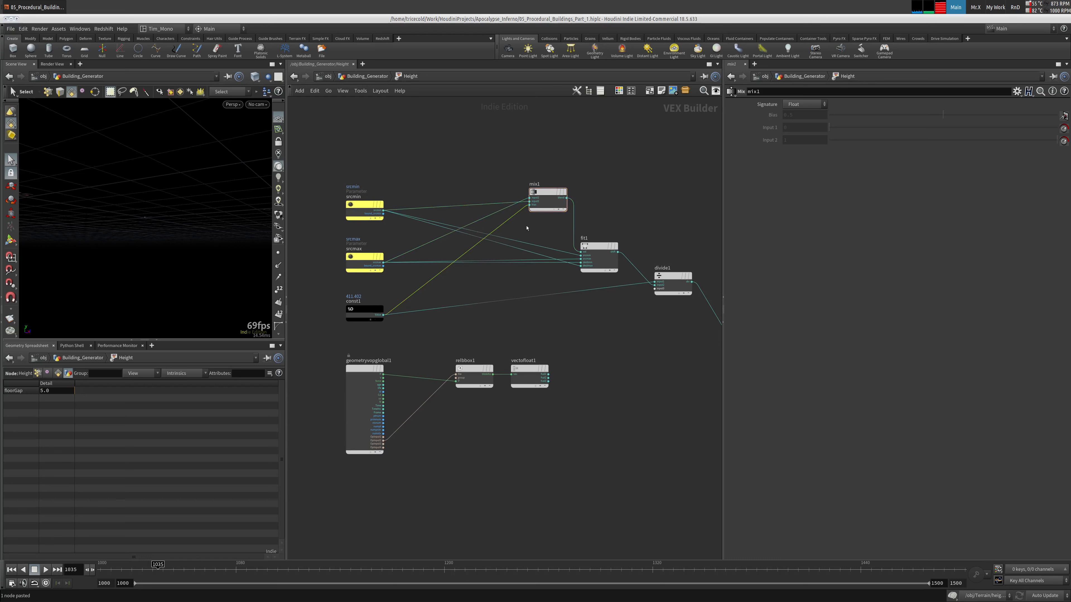
pyautogui.moveTo(646, 183); pyautogui.dragTo(346, 153, button='middle')
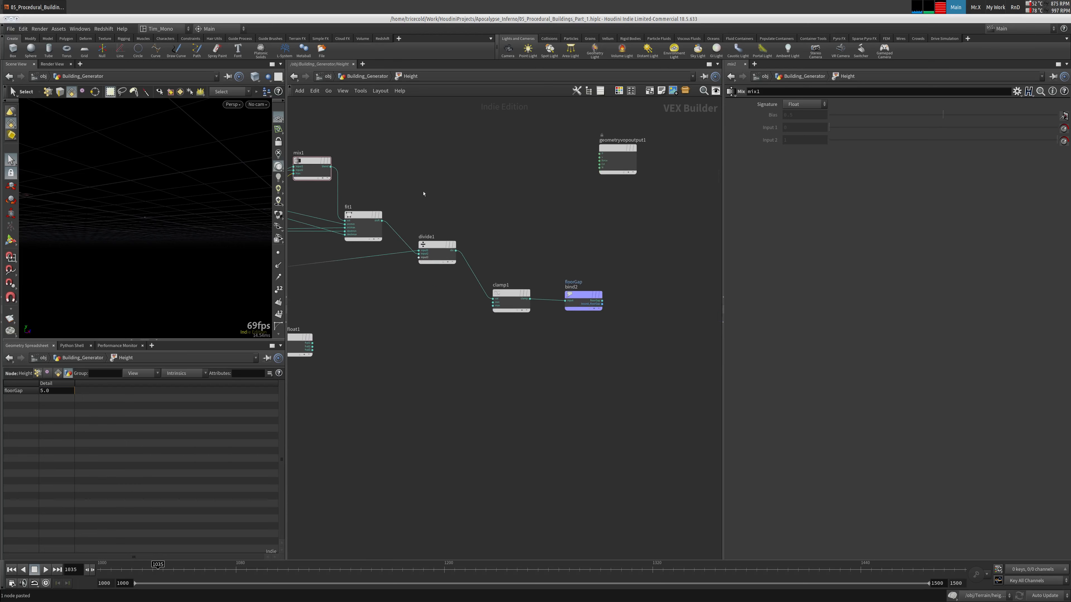
pyautogui.click(434, 247)
pyautogui.click(511, 300)
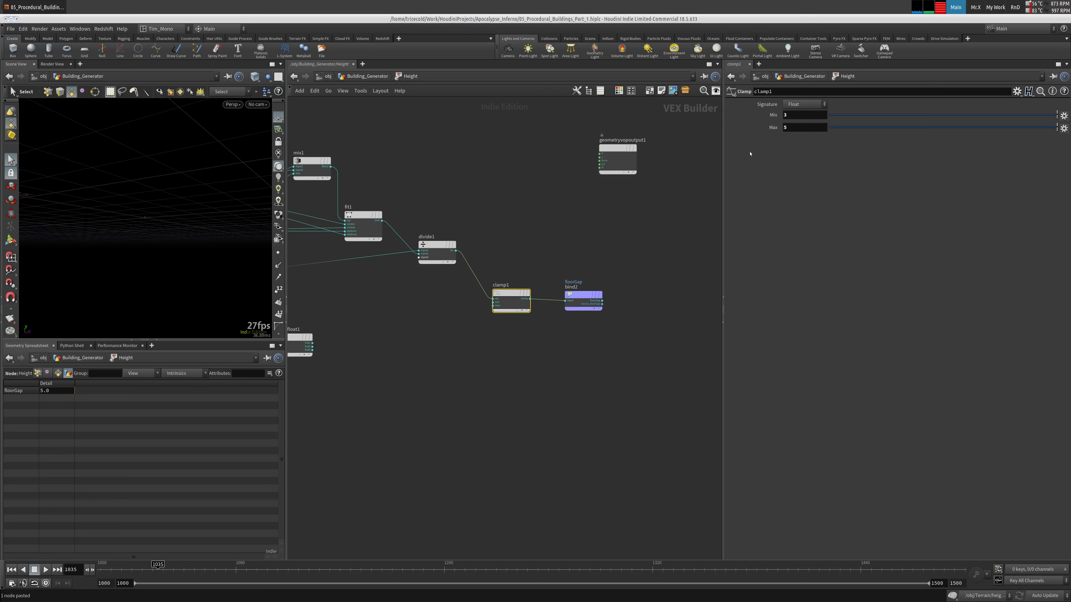
pyautogui.moveTo(496, 240); pyautogui.dragTo(571, 247, button='middle')
pyautogui.moveTo(394, 310); pyautogui.dragTo(413, 312, button='middle')
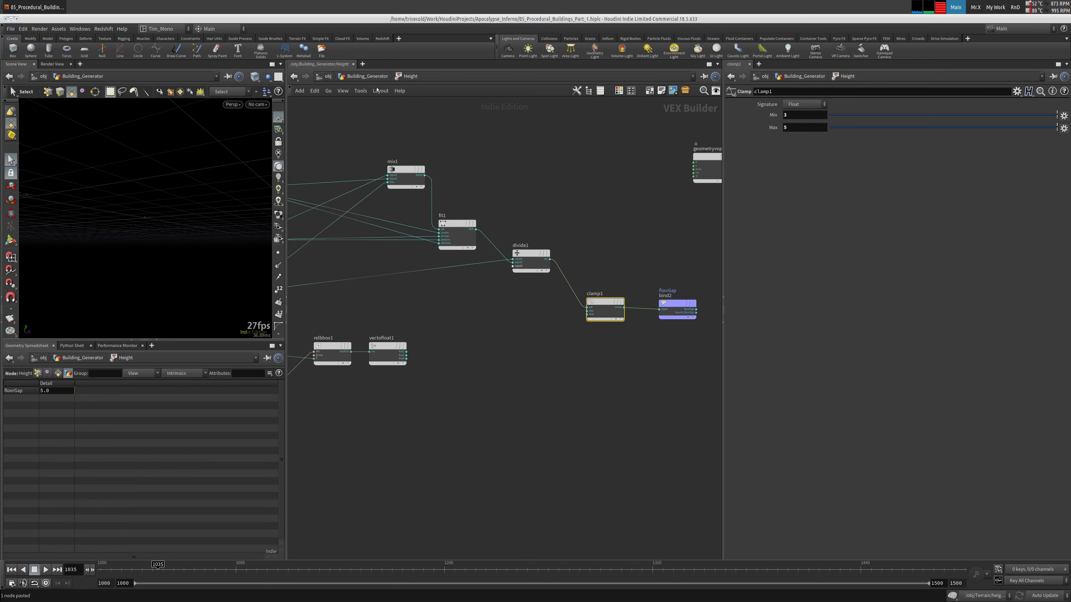
pyautogui.click(368, 76)
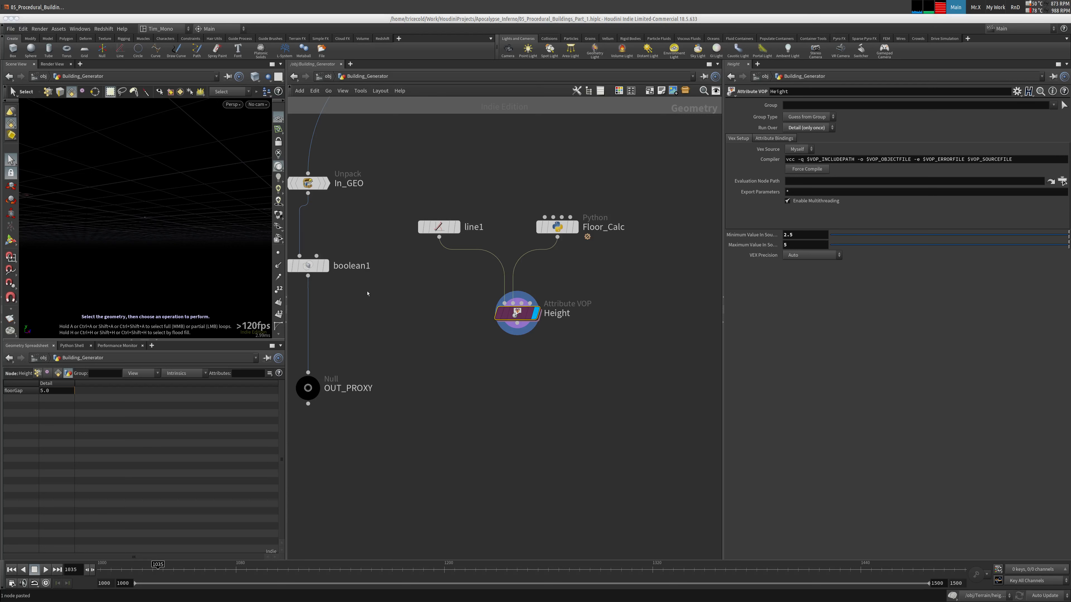
# Step: Add a Random node to the Height network, wire the const1 value into its input and place it below the Fit Range node
pyautogui.doubleClick(518, 311)
pyautogui.press('h')
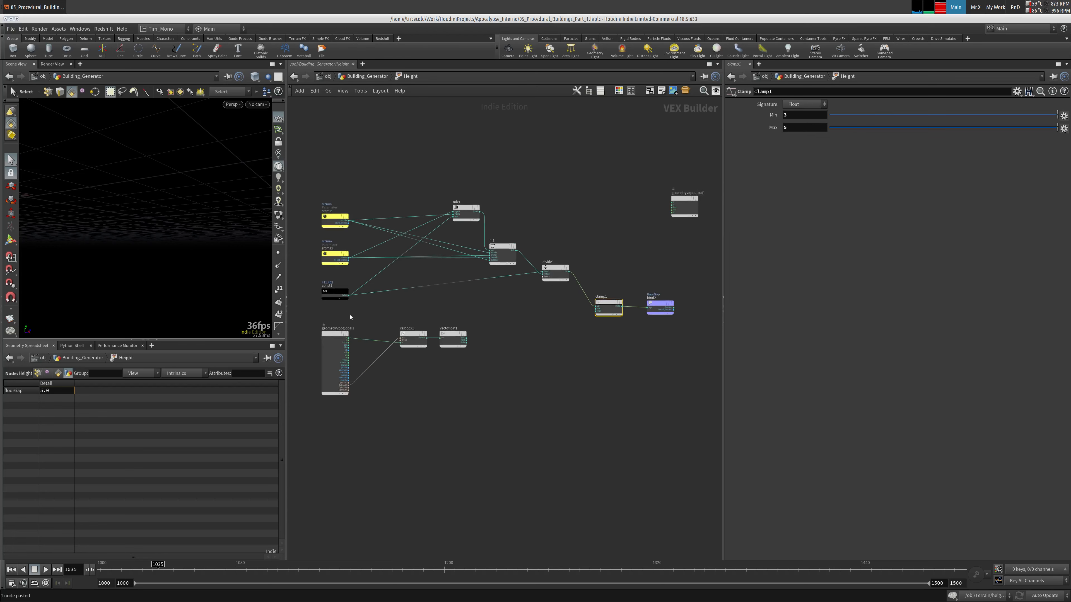
pyautogui.press('Tab')
pyautogui.write('ran')
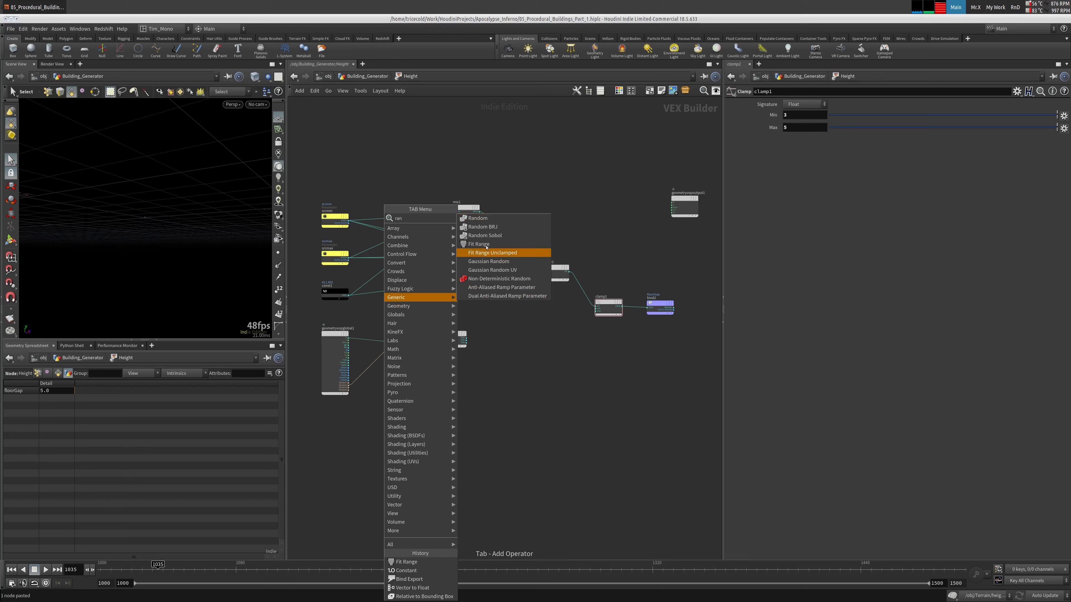
pyautogui.click(478, 218)
pyautogui.click(424, 311)
pyautogui.click(349, 295)
pyautogui.click(411, 311)
pyautogui.moveTo(424, 309); pyautogui.dragTo(460, 307)
pyautogui.click(336, 295)
pyautogui.scroll(5, 513, 328)
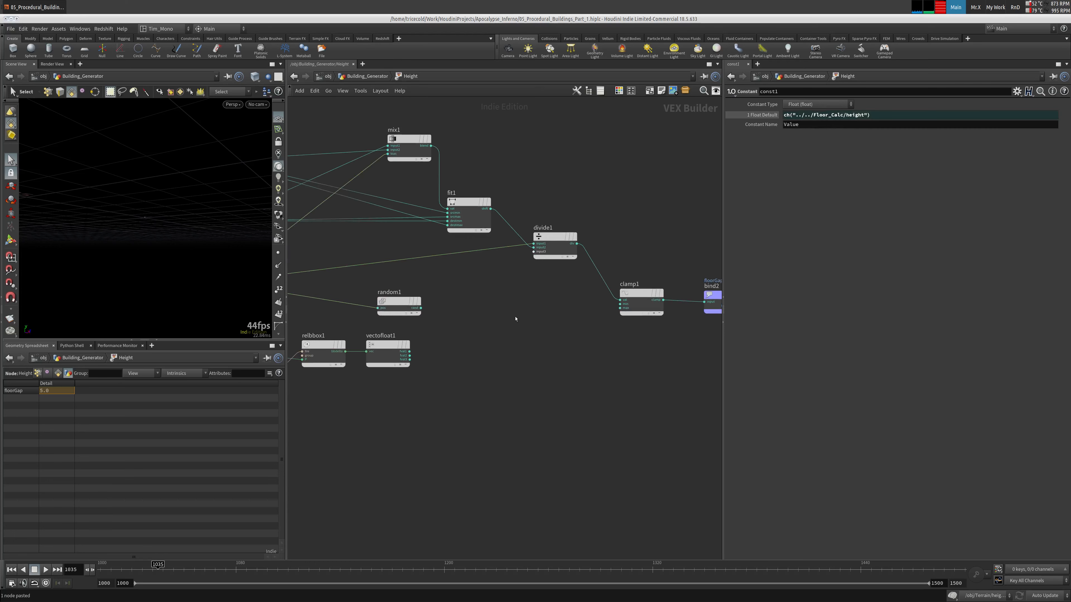
# Step: Add a Fit Range node to the Height network, fed by the Random node's output
pyautogui.press('Tab')
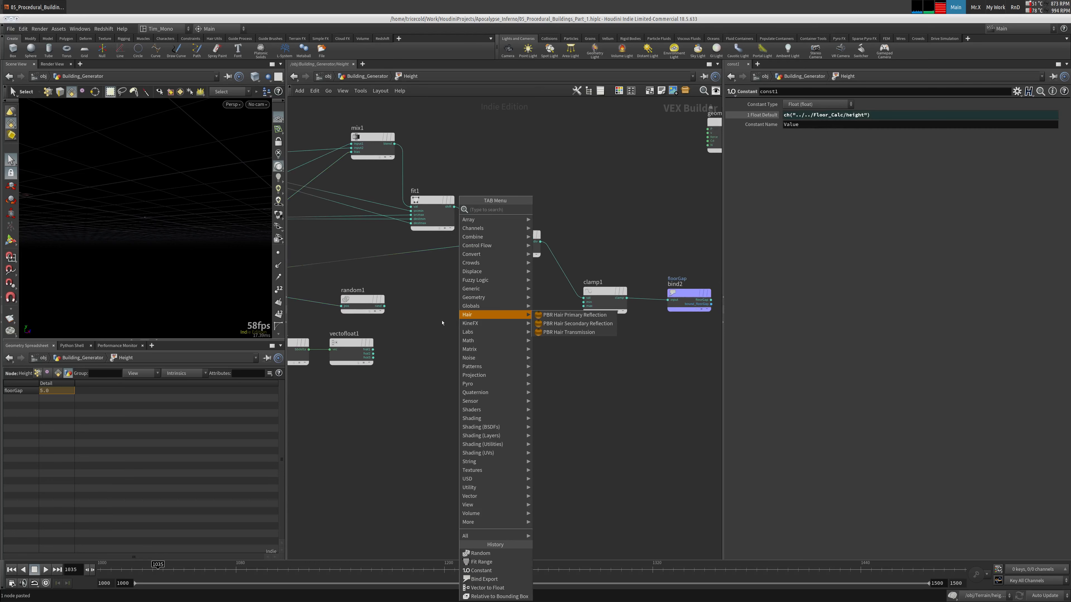
pyautogui.write('fit')
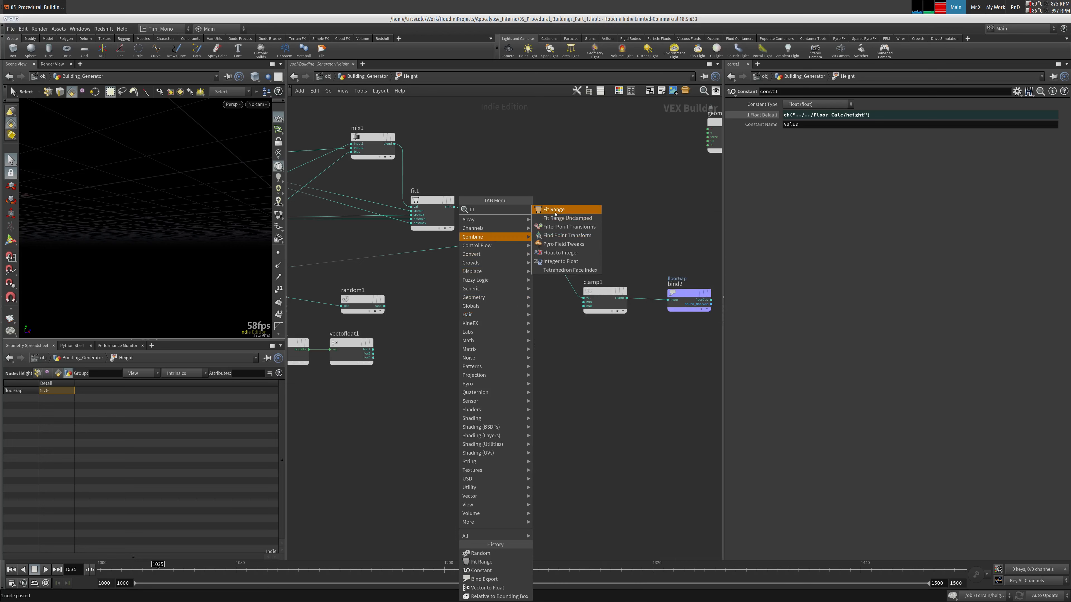
pyautogui.press('Return')
pyautogui.click(458, 305)
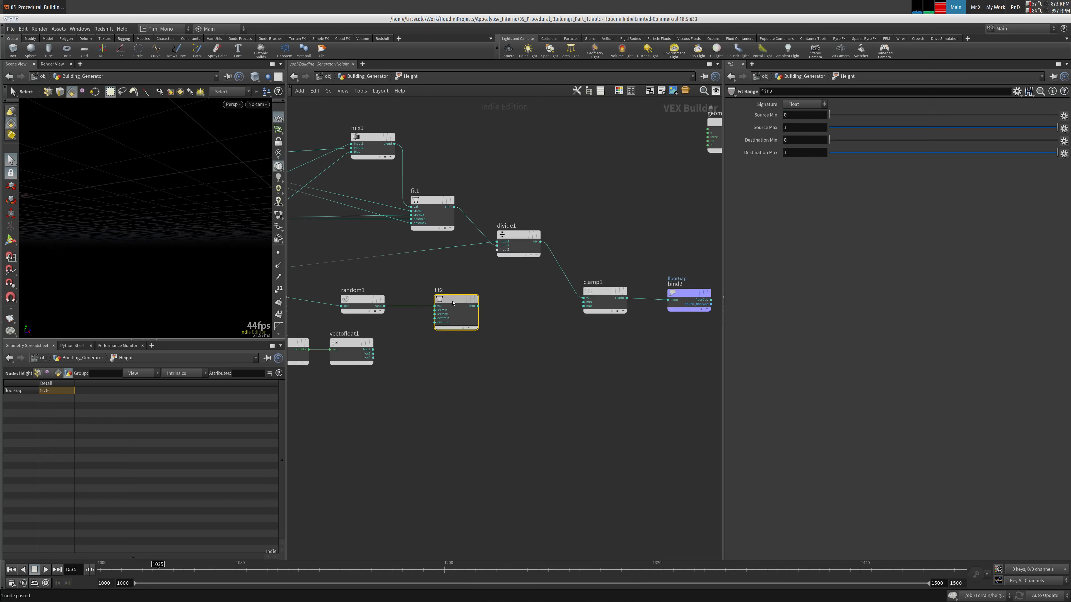
# Step: Set the new Fit Range node's destination minimum to 3 and maximum to 5, matching the Clamp node's limits
pyautogui.click(803, 139)
pyautogui.write('2')
pyautogui.press('Tab')
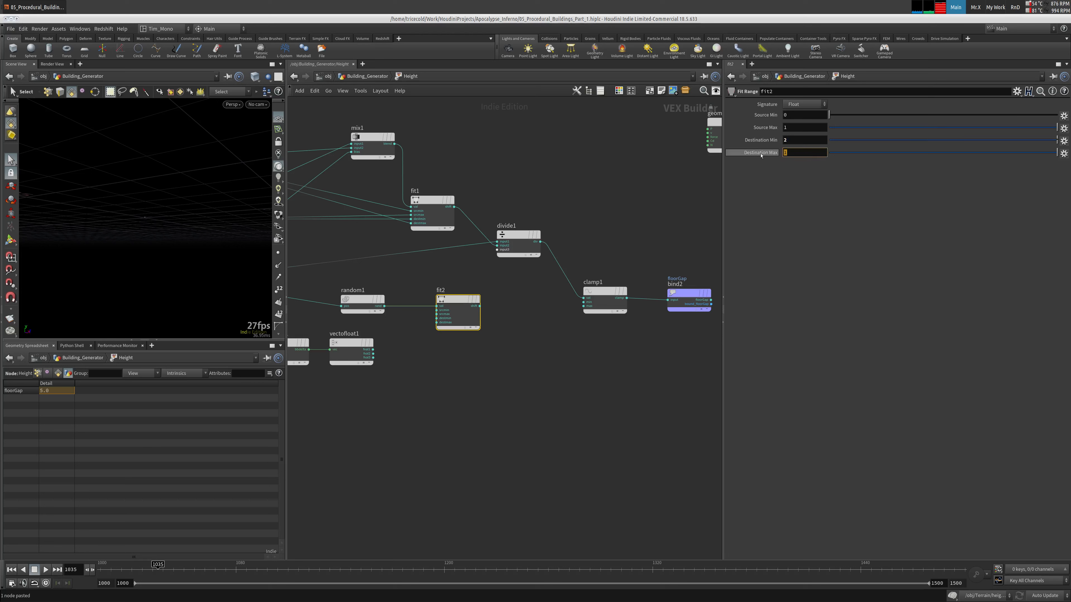
pyautogui.click(671, 192)
pyautogui.click(787, 152)
pyautogui.click(653, 182)
pyautogui.click(593, 290)
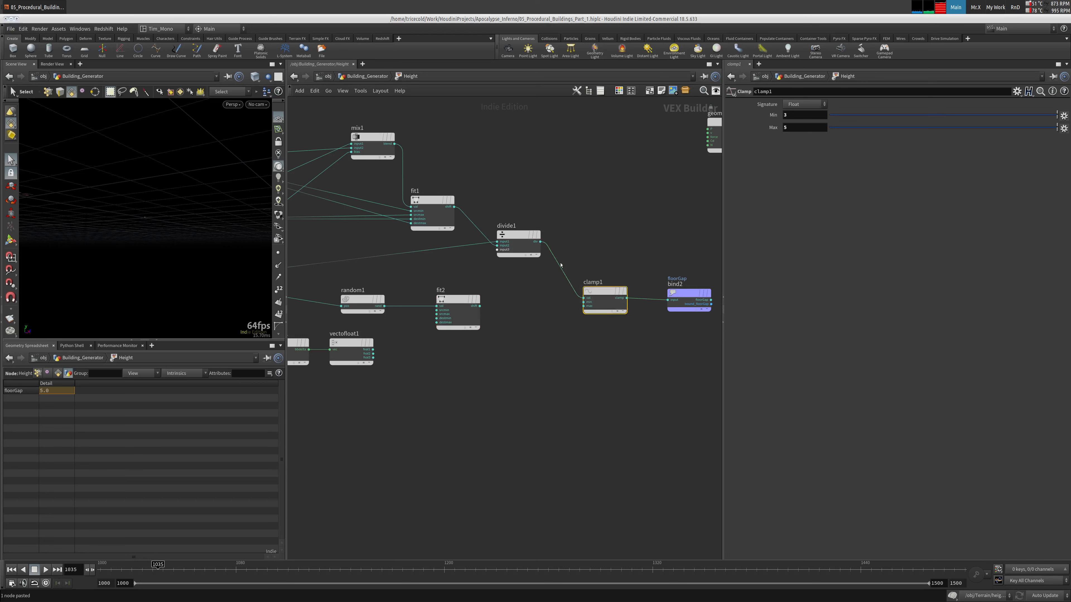
pyautogui.moveTo(510, 288); pyautogui.dragTo(435, 338)
pyautogui.doubleClick(788, 140)
pyautogui.write('3')
pyautogui.press('Tab')
pyautogui.write('5')
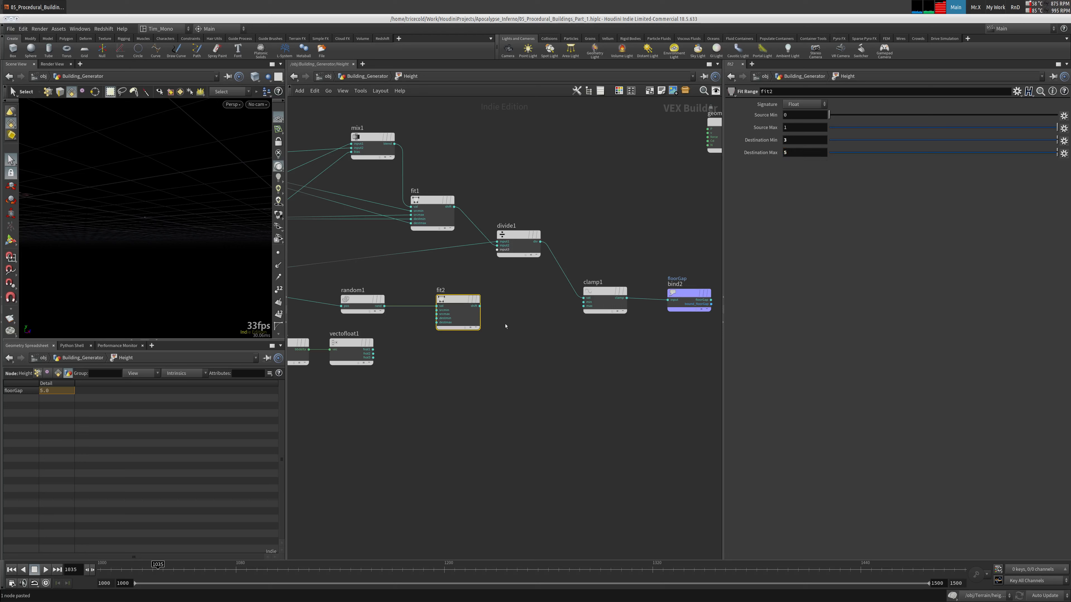
# Step: Move the Clamp node beside Divide and feed the floorGap bind export from the new Fit Range node instead
pyautogui.click(480, 305)
pyautogui.click(664, 303)
pyautogui.moveTo(606, 292); pyautogui.dragTo(714, 300)
pyautogui.click(645, 245)
pyautogui.click(668, 299)
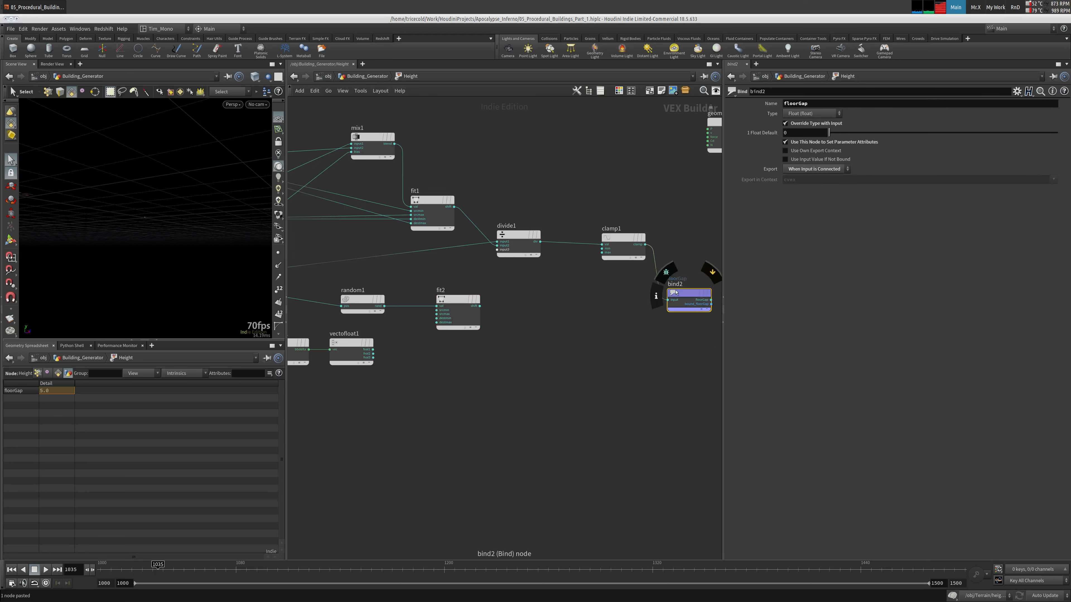
pyautogui.click(480, 306)
pyautogui.click(668, 300)
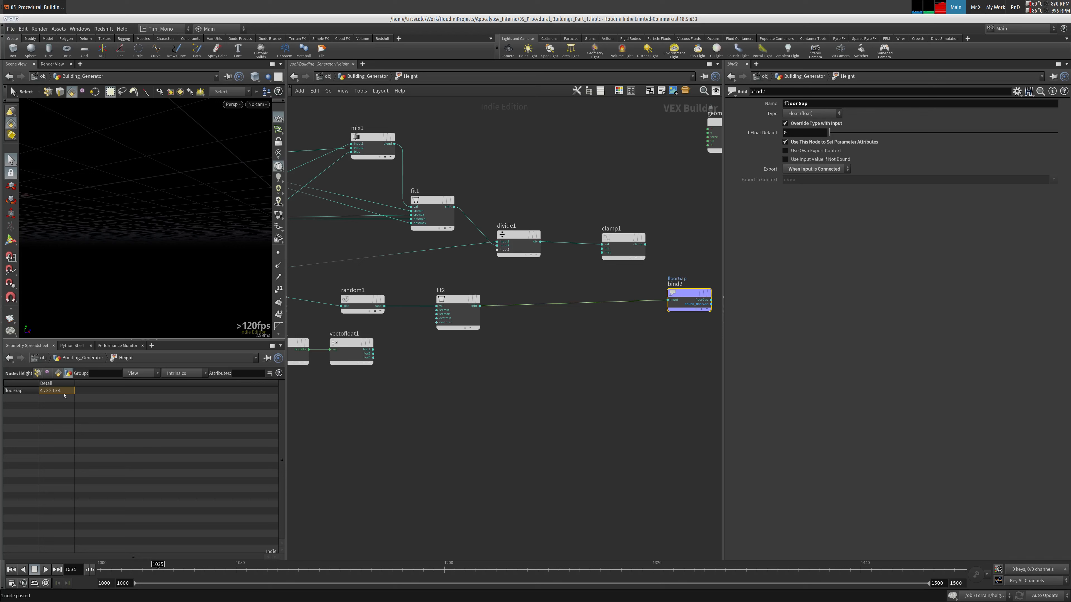
# Step: Try a Floor node between the Fit Range node and the floorGap bind export
pyautogui.scroll(-3, 638, 228)
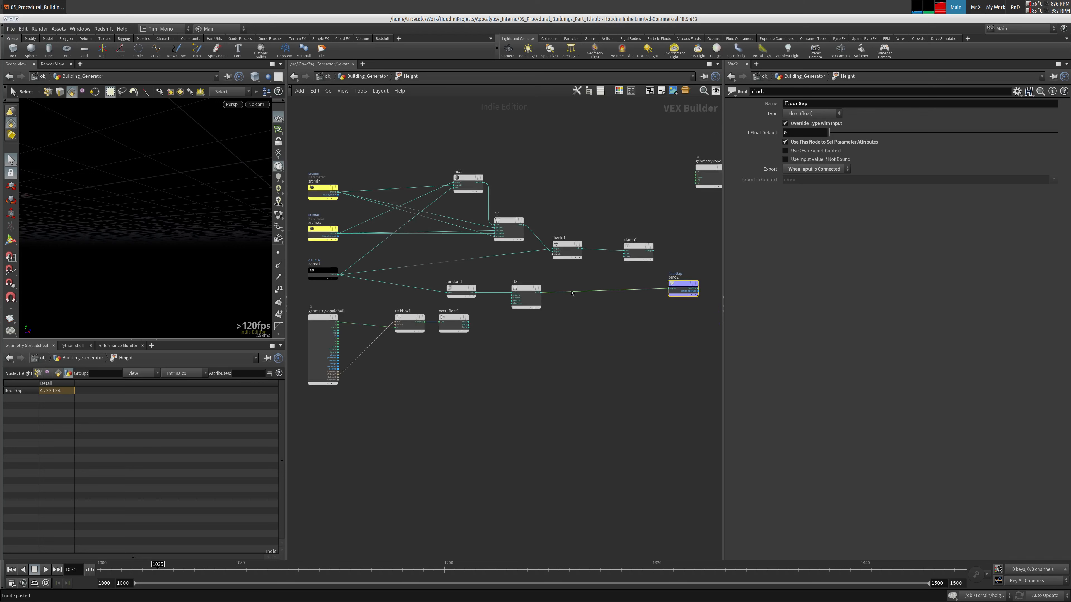
pyautogui.press('Tab')
pyautogui.write('flo')
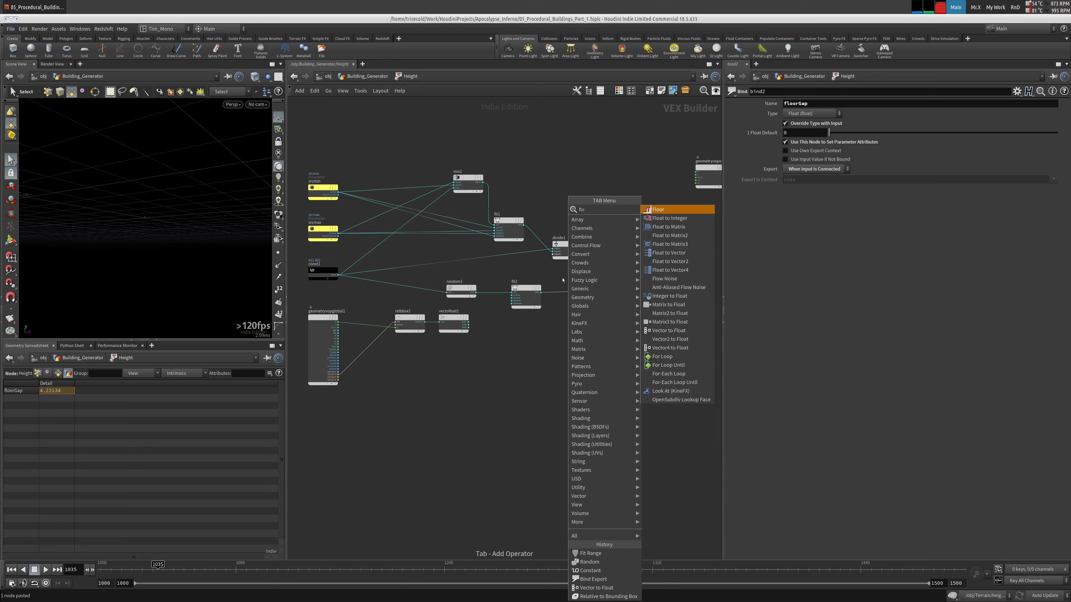
pyautogui.click(660, 211)
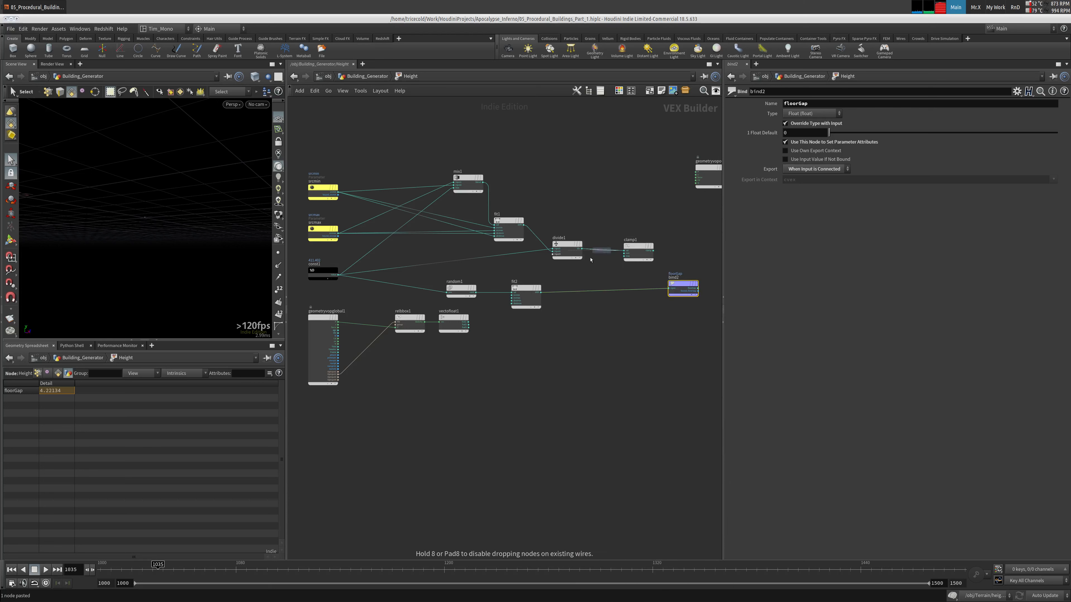
pyautogui.click(580, 295)
pyautogui.moveTo(683, 288); pyautogui.dragTo(667, 289)
pyautogui.moveTo(592, 291); pyautogui.dragTo(594, 291)
pyautogui.moveTo(665, 290); pyautogui.dragTo(663, 288)
pyautogui.click(664, 289)
# Step: Replace the Floor node with a Ceiling node between the Fit Range node and the floorGap bind export
pyautogui.click(597, 290)
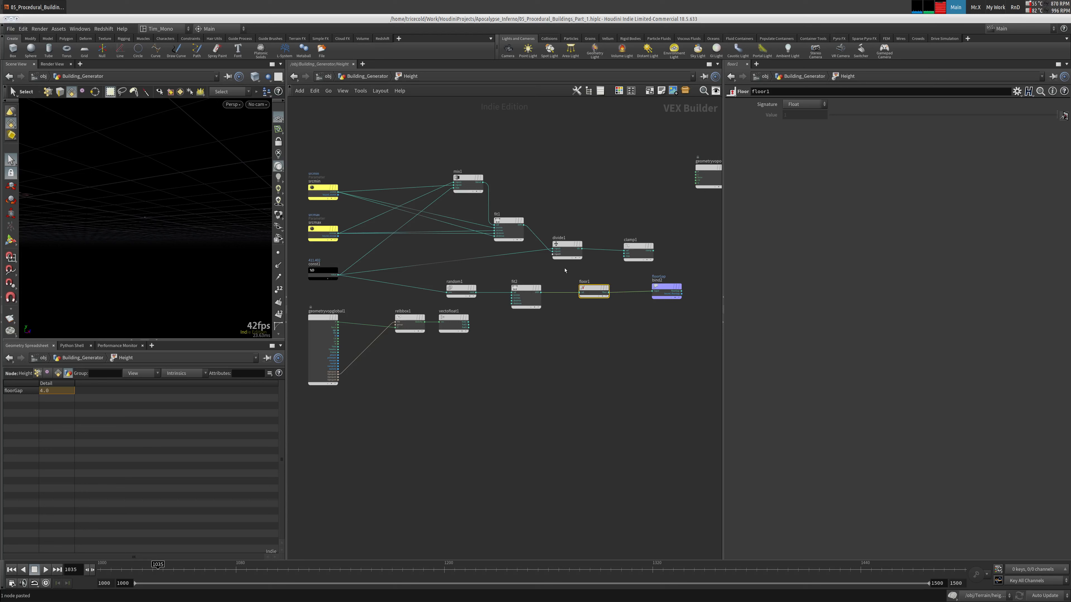
pyautogui.press('Delete')
pyautogui.press('Tab')
pyautogui.write('ceil')
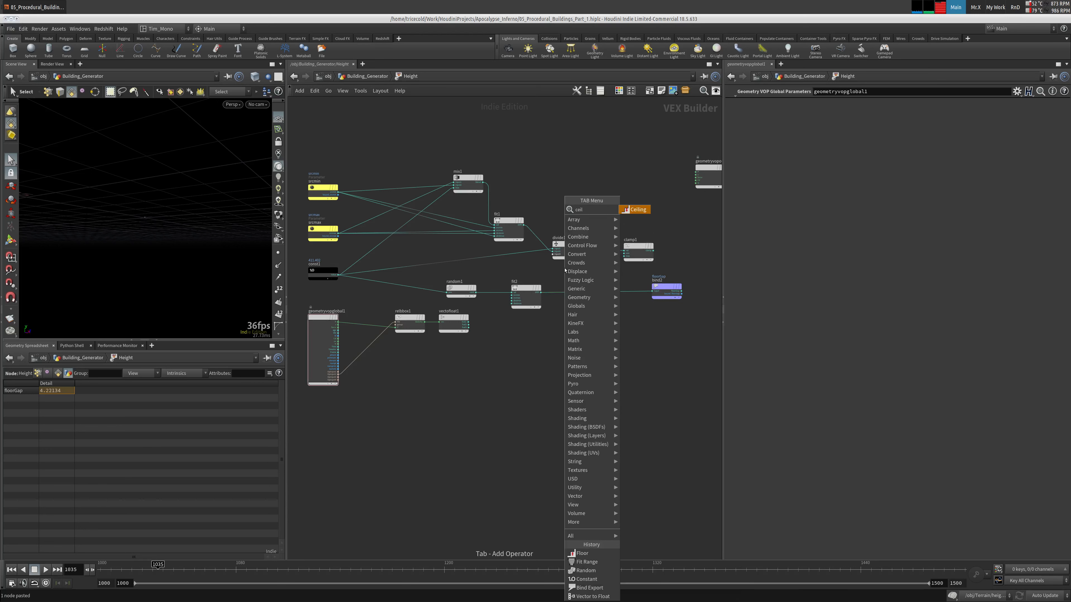
pyautogui.press('Return')
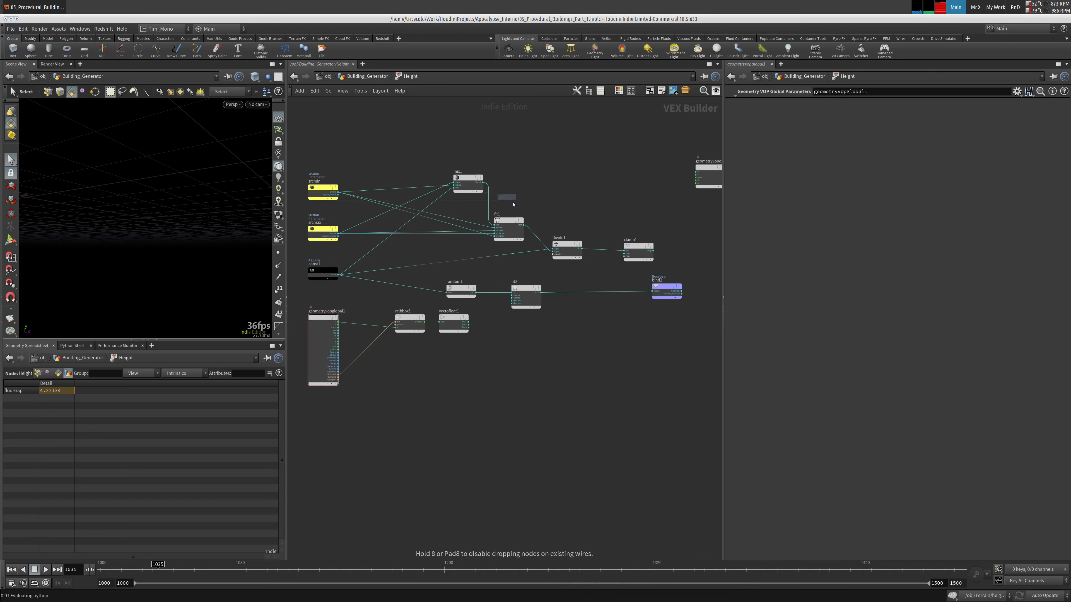
pyautogui.click(580, 295)
# Step: Delete the unused srcmin, srcmax, Mix, first Fit Range, Divide, Clamp, Relative to Bounding Box and Vector to Float nodes
pyautogui.moveTo(658, 153); pyautogui.dragTo(342, 262)
pyautogui.press('Delete')
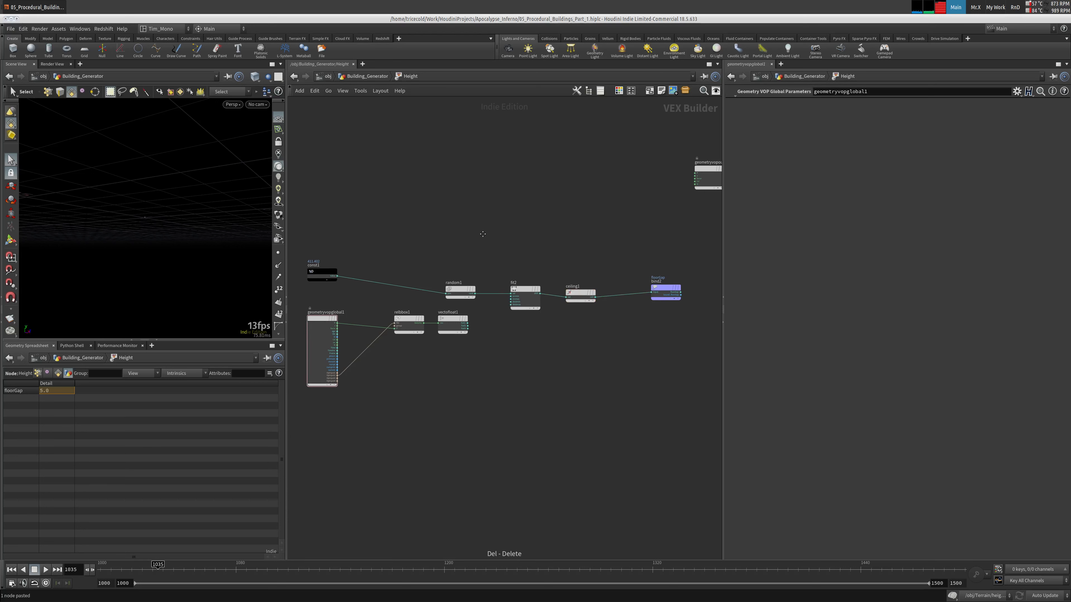
pyautogui.moveTo(485, 342); pyautogui.dragTo(387, 312)
pyautogui.press('Delete')
pyautogui.moveTo(614, 221); pyautogui.dragTo(603, 227, button='middle')
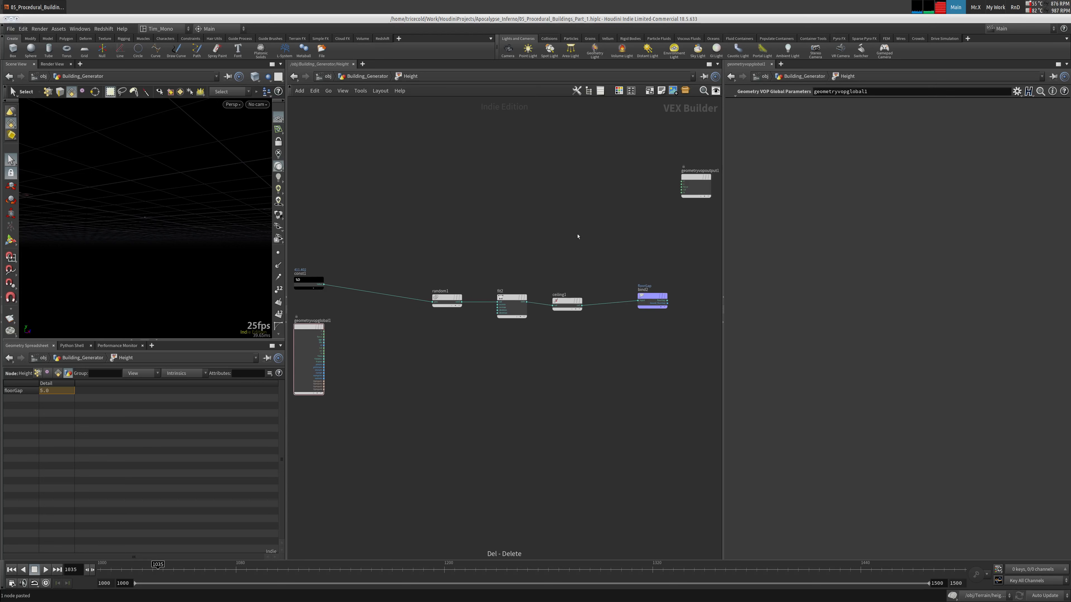
# Step: Tidy the layout of the remaining Height network nodes and return to the Building_Generator network
pyautogui.press('l')
pyautogui.moveTo(299, 352); pyautogui.dragTo(366, 262)
pyautogui.press('l')
pyautogui.moveTo(544, 310); pyautogui.dragTo(597, 300)
pyautogui.moveTo(638, 263); pyautogui.dragTo(424, 277, button='middle')
pyautogui.click(378, 76)
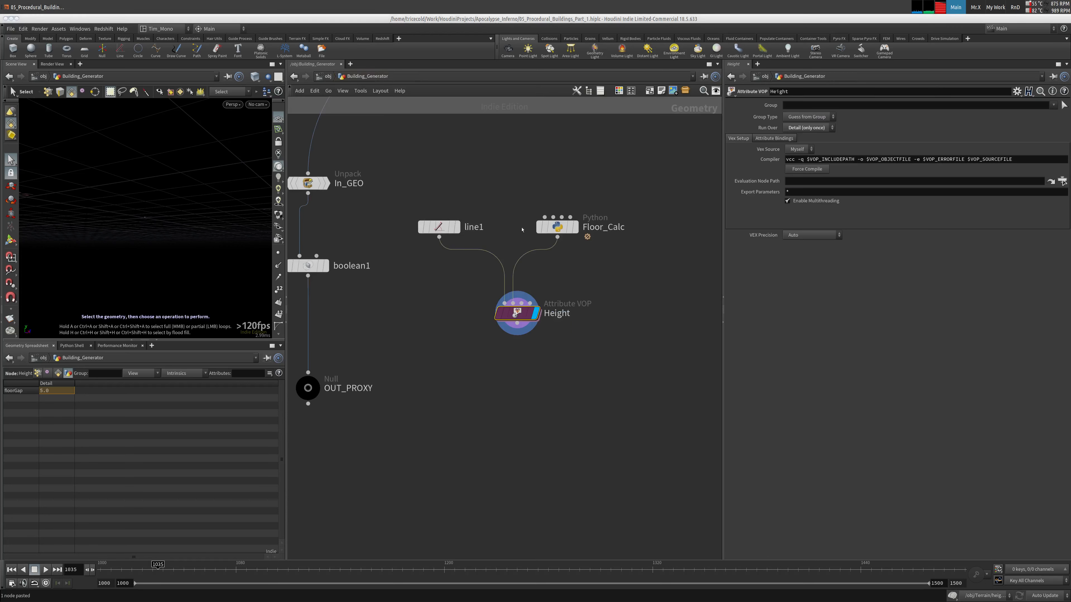
# Step: Link line1's Length to Floor_Calc's height parameter with a relative channel reference
pyautogui.click(453, 227)
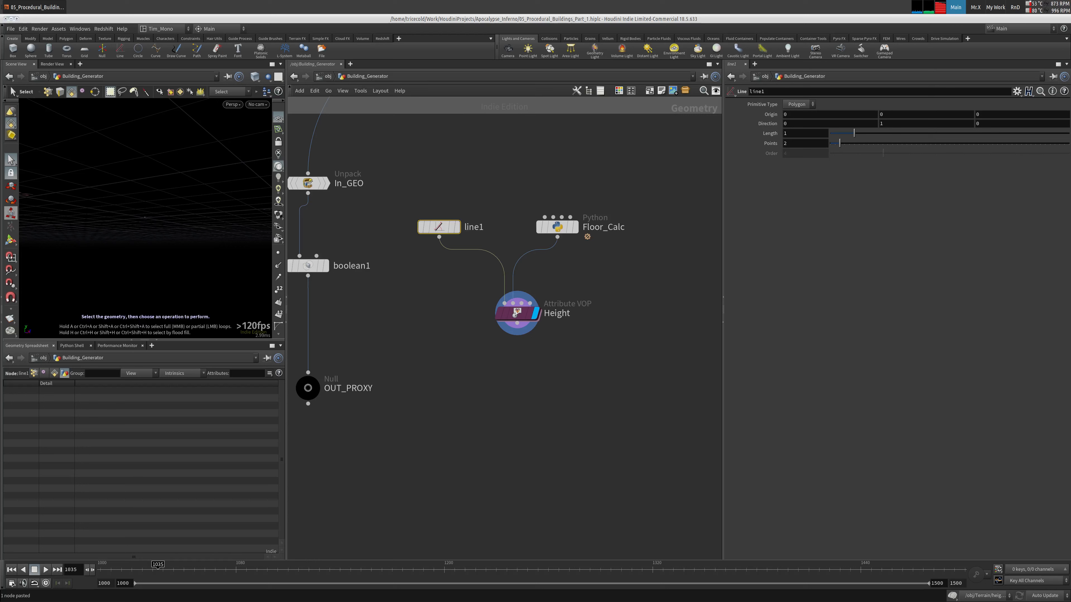
pyautogui.click(572, 227)
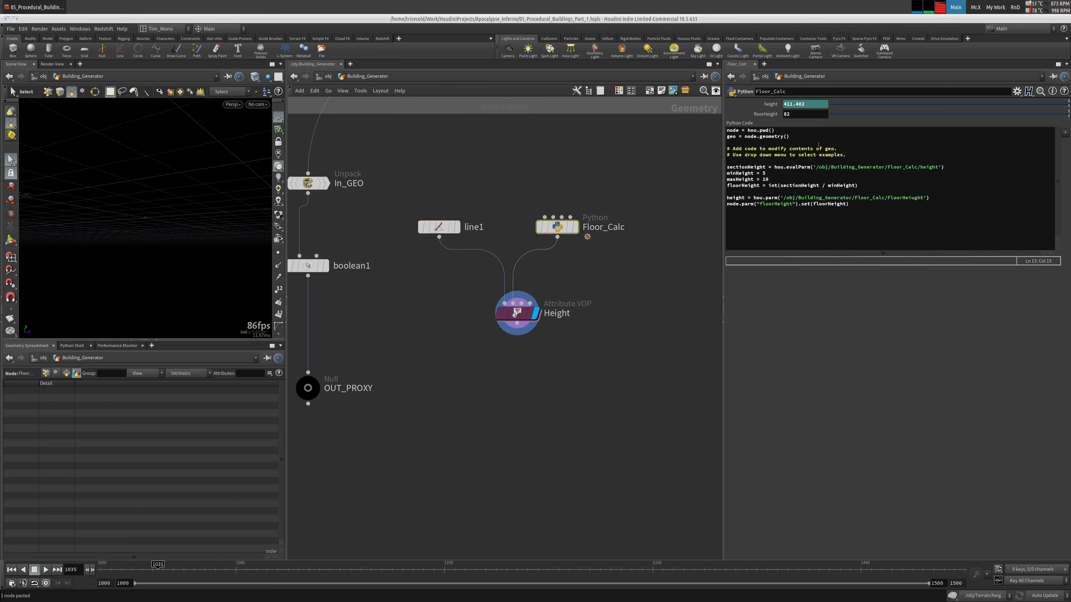
pyautogui.rightClick(767, 105)
pyautogui.click(791, 161)
pyautogui.click(447, 227)
pyautogui.rightClick(765, 134)
pyautogui.click(800, 206)
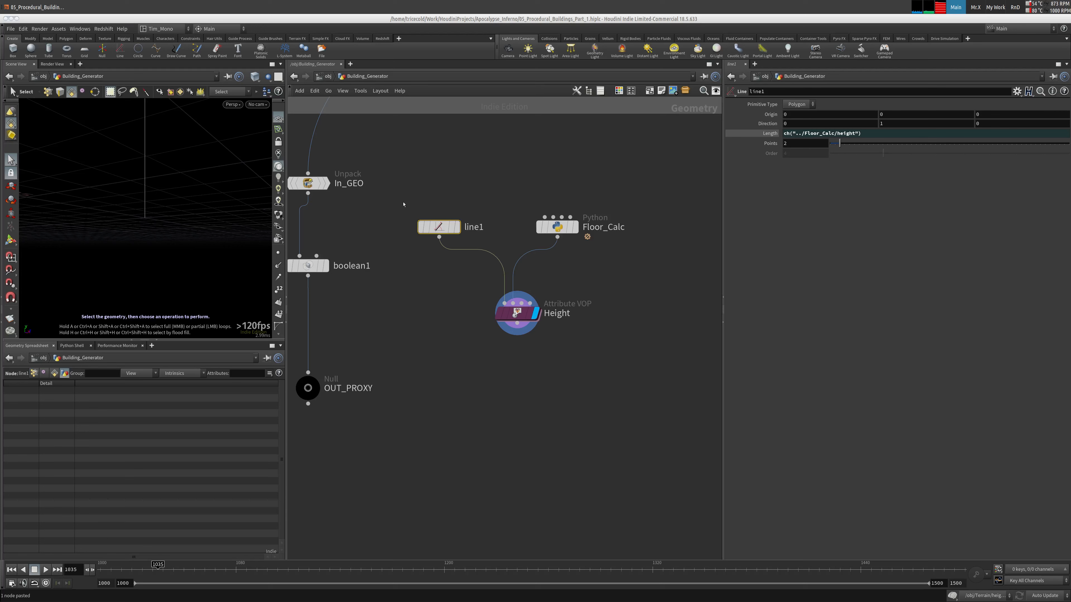
pyautogui.keyDown('alt'); pyautogui.moveTo(137, 199); pyautogui.dragTo(163, 225); pyautogui.keyUp('alt')
pyautogui.keyDown('alt'); pyautogui.moveTo(162, 226); pyautogui.dragTo(106, 268, button='middle'); pyautogui.keyUp('alt')
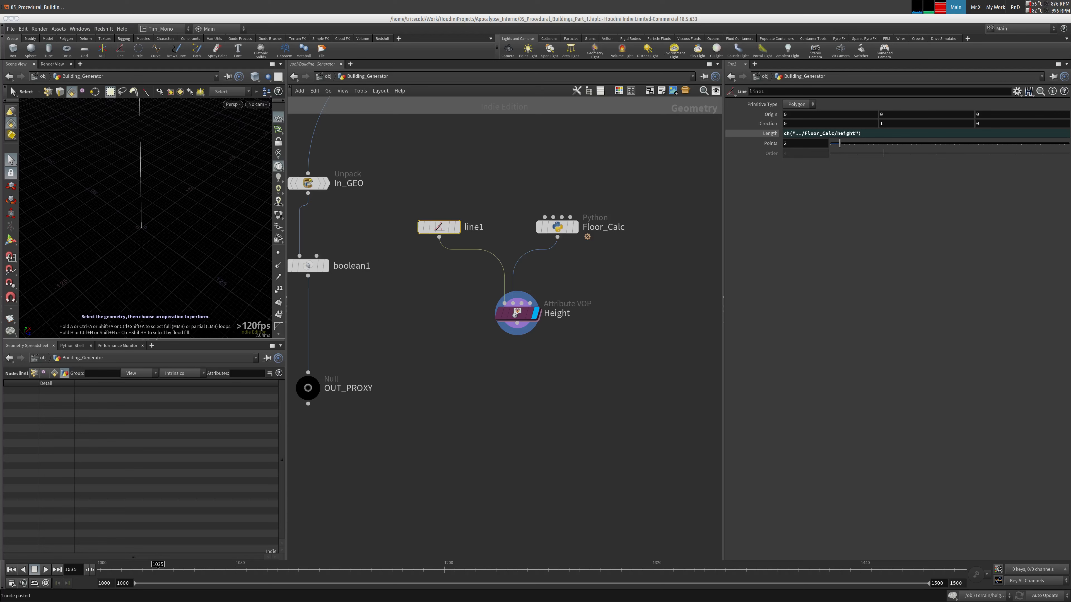
# Step: Add a Resample node below the Height node and make it the displayed node
pyautogui.click(487, 362)
pyautogui.press('Tab')
pyautogui.write('resa')
pyautogui.click(551, 209)
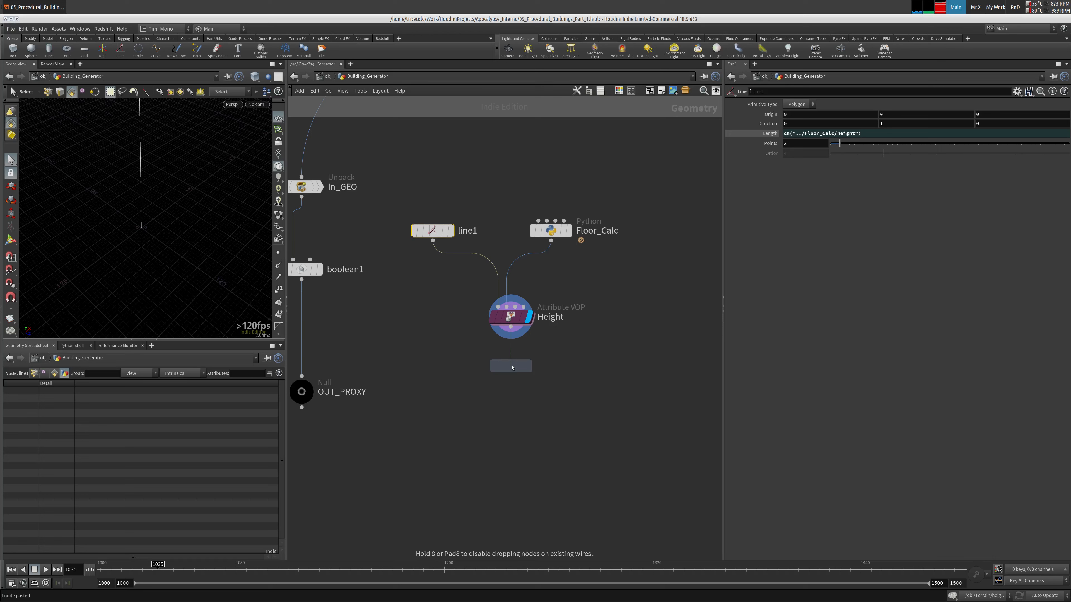
pyautogui.click(528, 370)
pyautogui.click(529, 366)
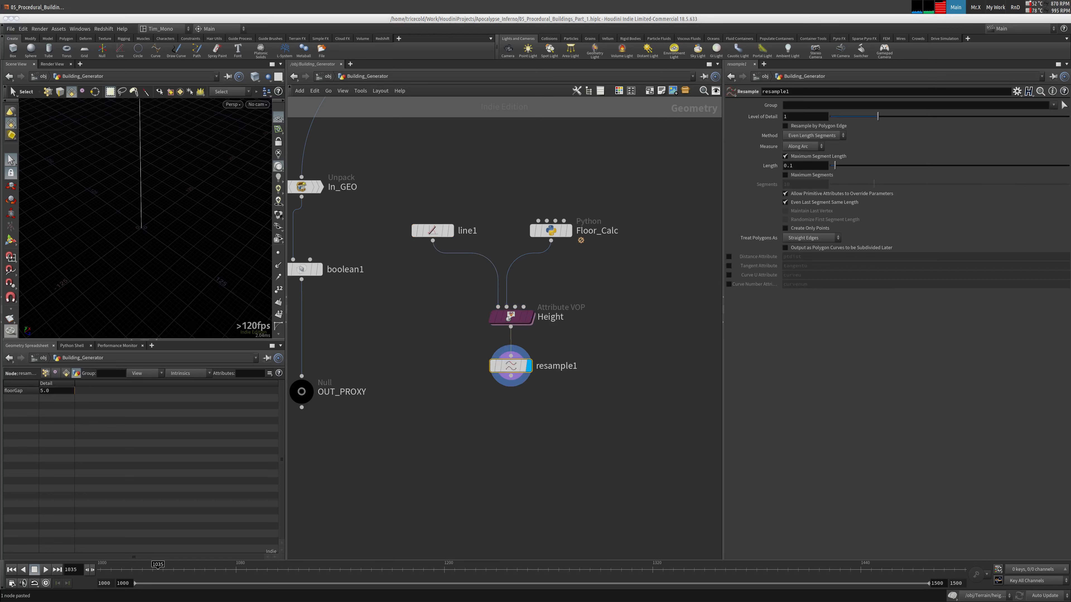
# Step: Set the Resample node's Length to the expression detail("../Height/","floorGap",0)
pyautogui.click(501, 317)
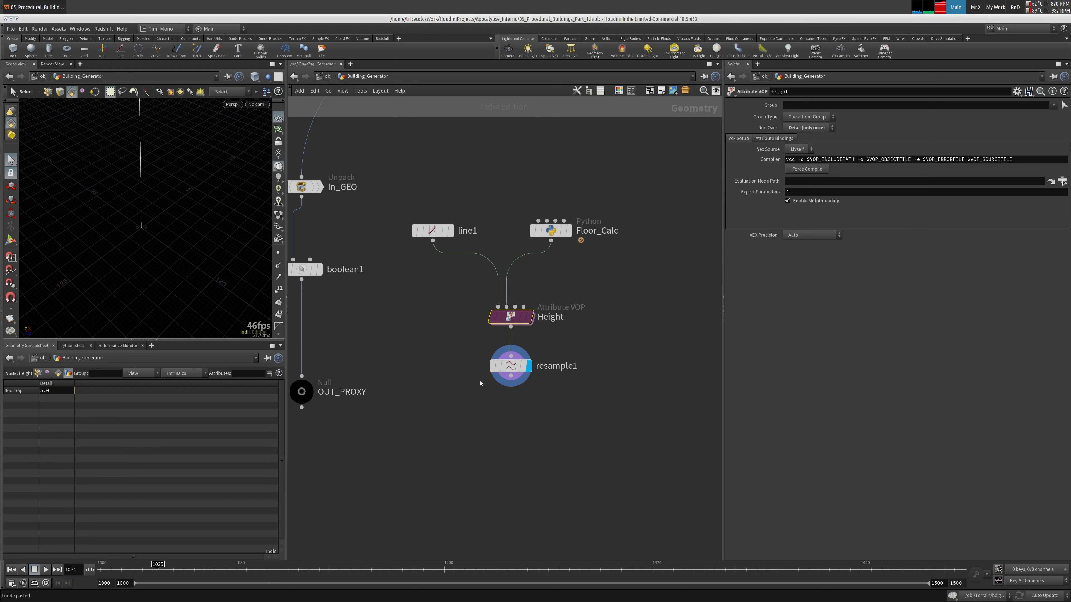
pyautogui.click(509, 367)
pyautogui.doubleClick(800, 165)
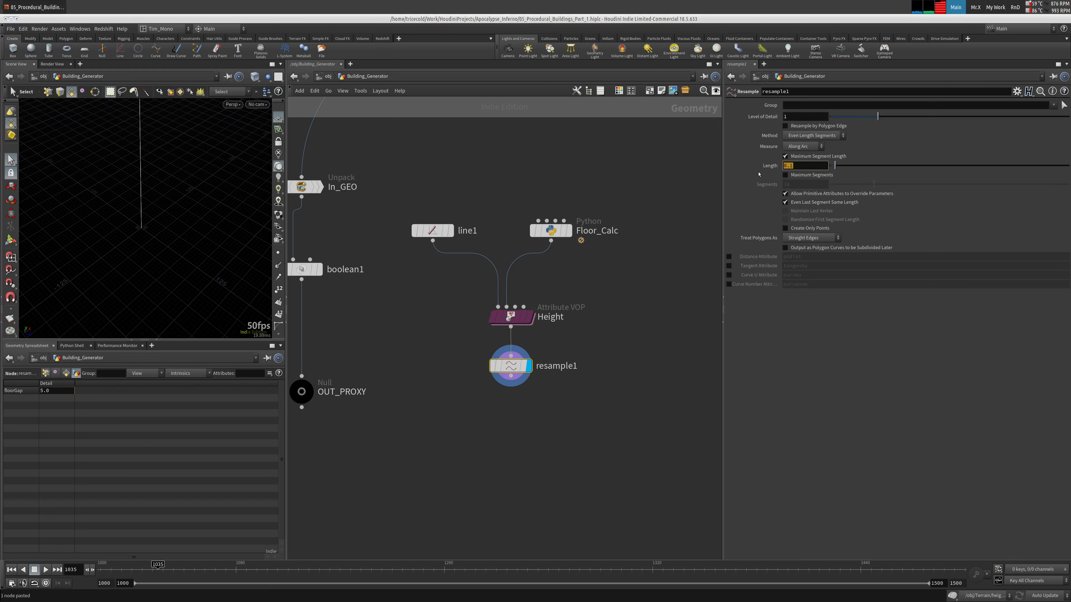
pyautogui.write('detail("../Height/","floorGap",0)')
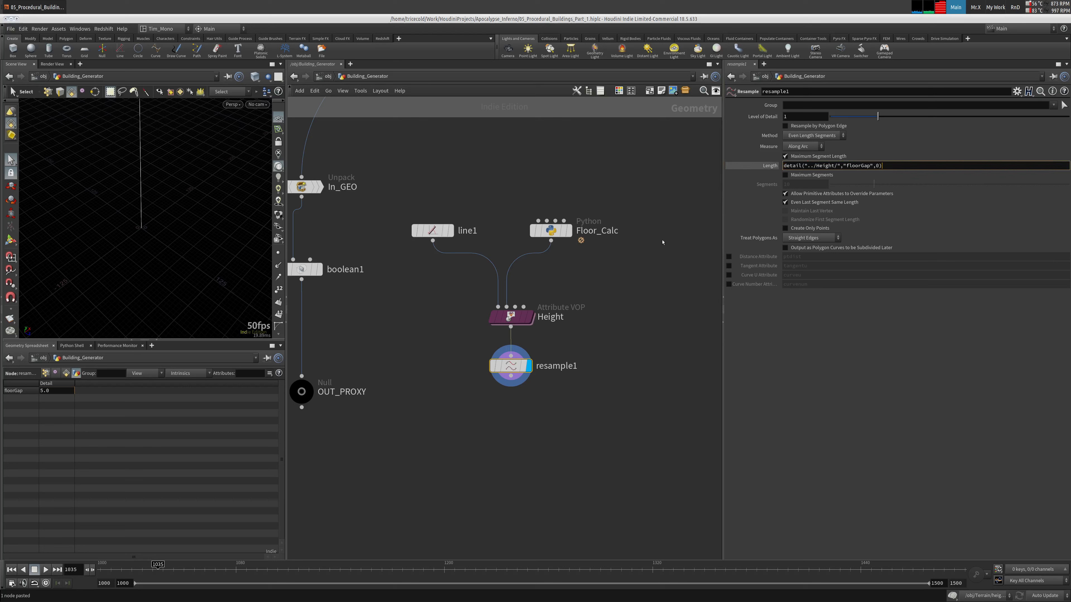
pyautogui.press('Return')
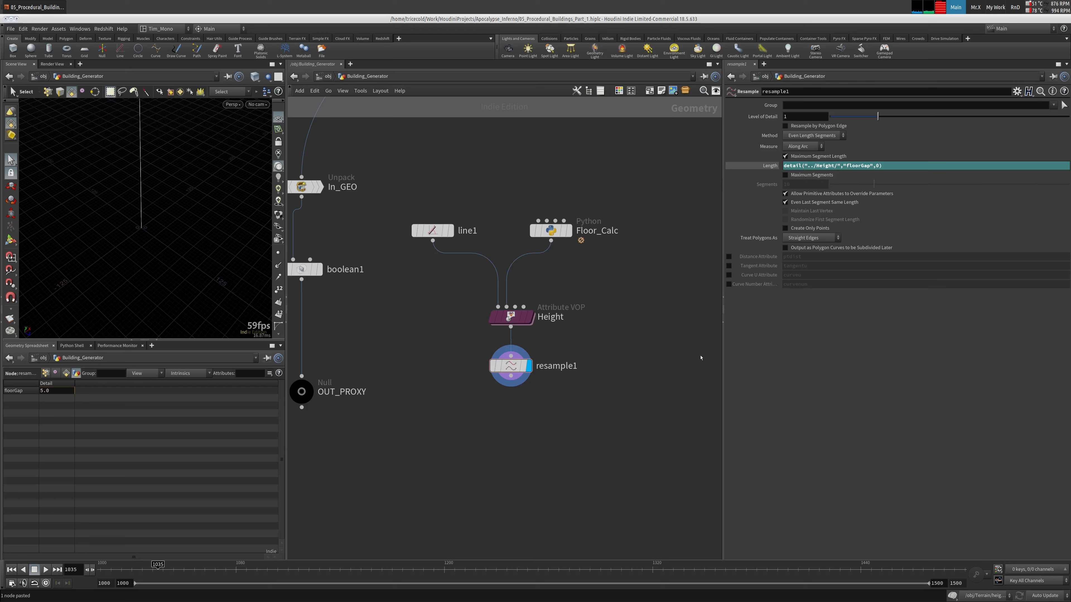
# Step: Review the Resample Length expression's arguments and read the help page and example for the detail expression function
pyautogui.moveTo(806, 166); pyautogui.dragTo(866, 167)
pyautogui.click(871, 167)
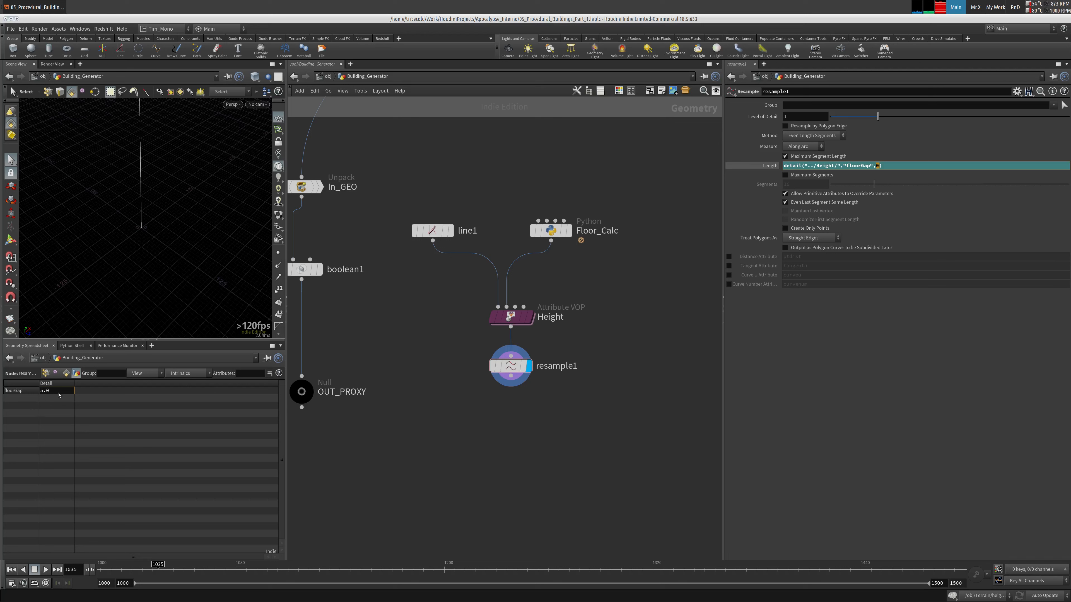
pyautogui.click(593, 277)
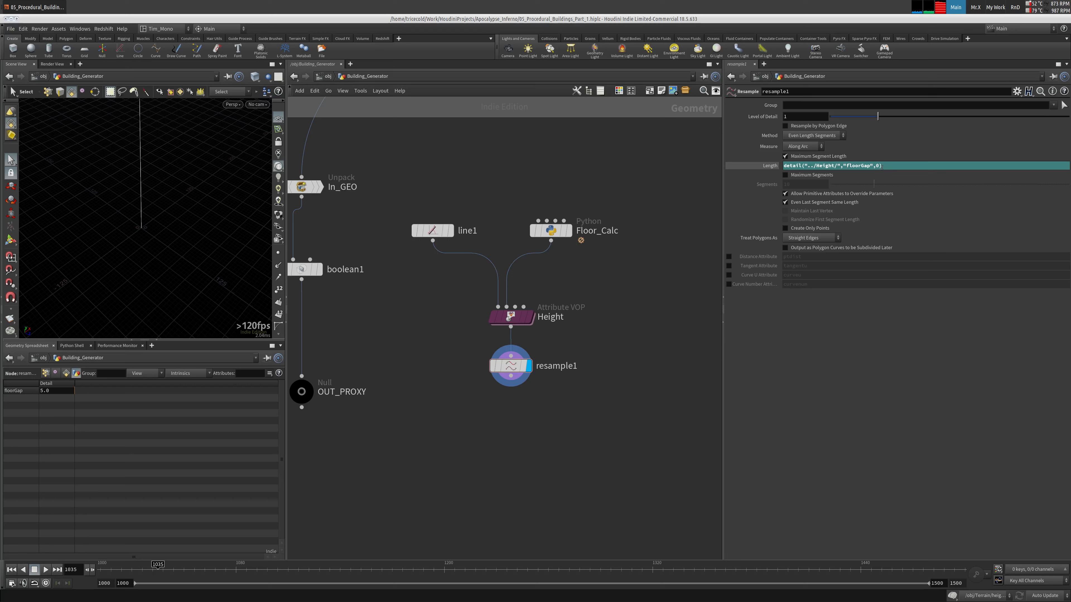
pyautogui.click(792, 166)
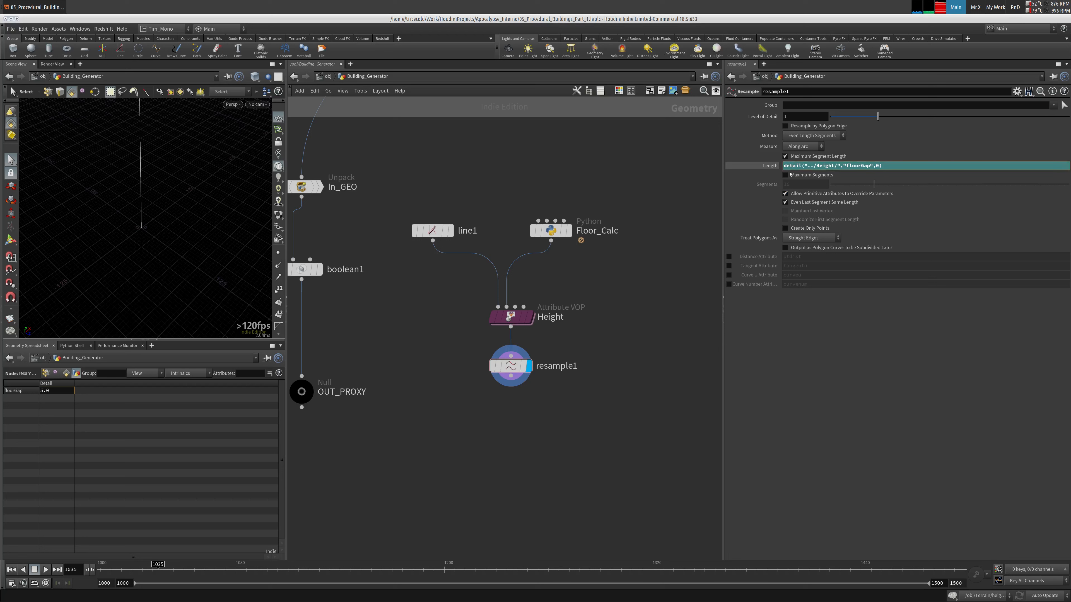
pyautogui.click(783, 168)
pyautogui.click(796, 166)
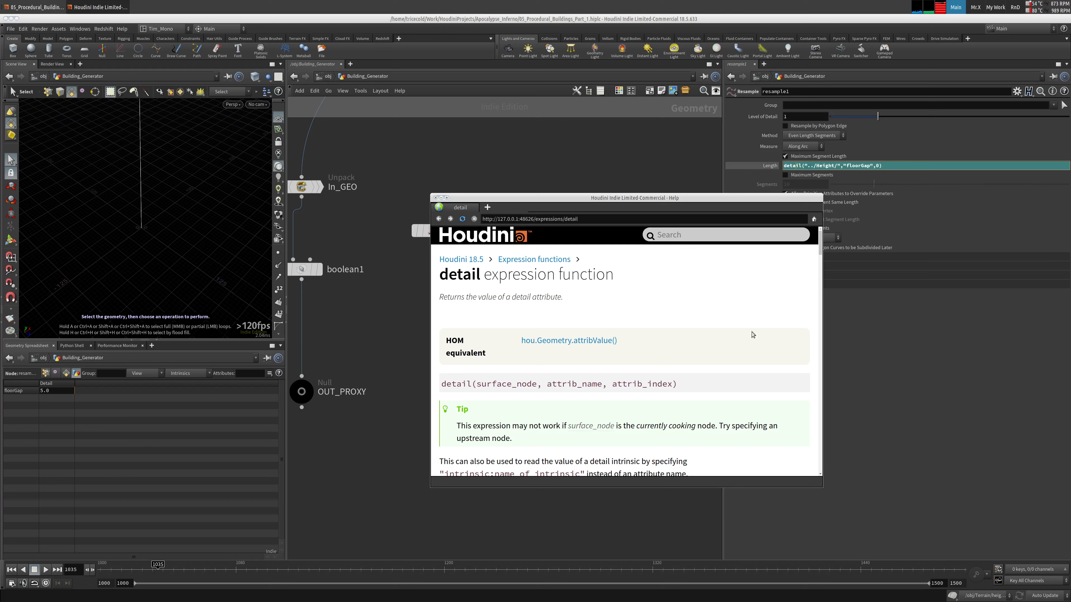
pyautogui.scroll(-10, 564, 322)
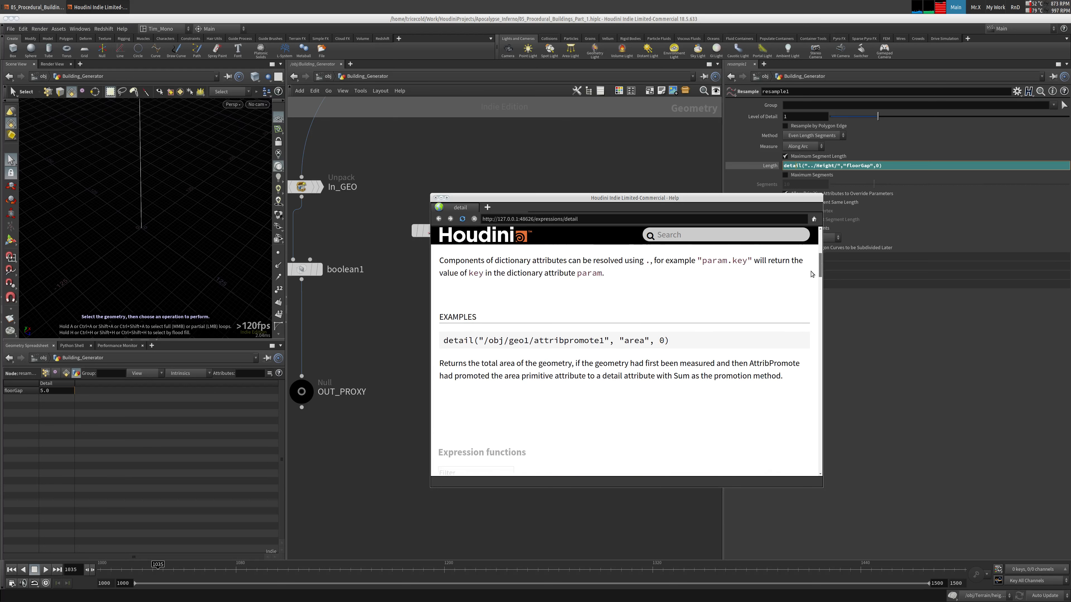
pyautogui.moveTo(441, 335); pyautogui.dragTo(670, 336)
pyautogui.click(435, 197)
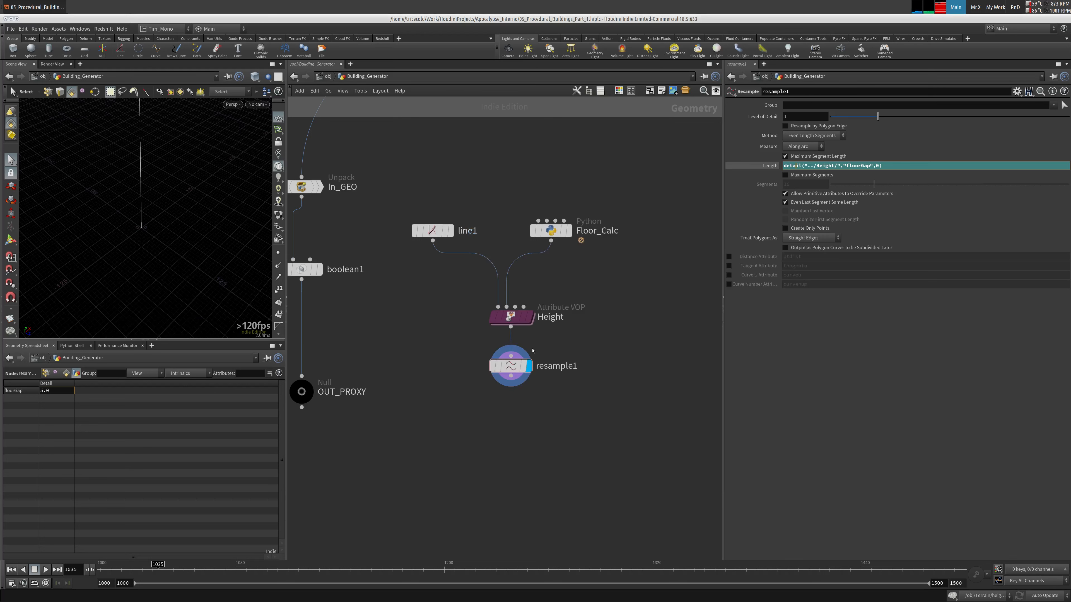
# Step: Examine the resampled line's points in the viewport and their Y positions in the Geometry Spreadsheet
pyautogui.keyDown('alt'); pyautogui.moveTo(142, 197); pyautogui.dragTo(145, 261, button='middle'); pyautogui.keyUp('alt')
pyautogui.click(46, 373)
pyautogui.keyDown('alt'); pyautogui.moveTo(145, 261); pyautogui.dragTo(138, 232); pyautogui.keyUp('alt')
pyautogui.rightClick(15, 125)
pyautogui.click(20, 127)
pyautogui.keyDown('alt'); pyautogui.moveTo(108, 167); pyautogui.dragTo(79, 193, button='right'); pyautogui.keyUp('alt')
pyautogui.keyDown('alt'); pyautogui.moveTo(79, 194); pyautogui.dragTo(199, 172, button='middle'); pyautogui.keyUp('alt')
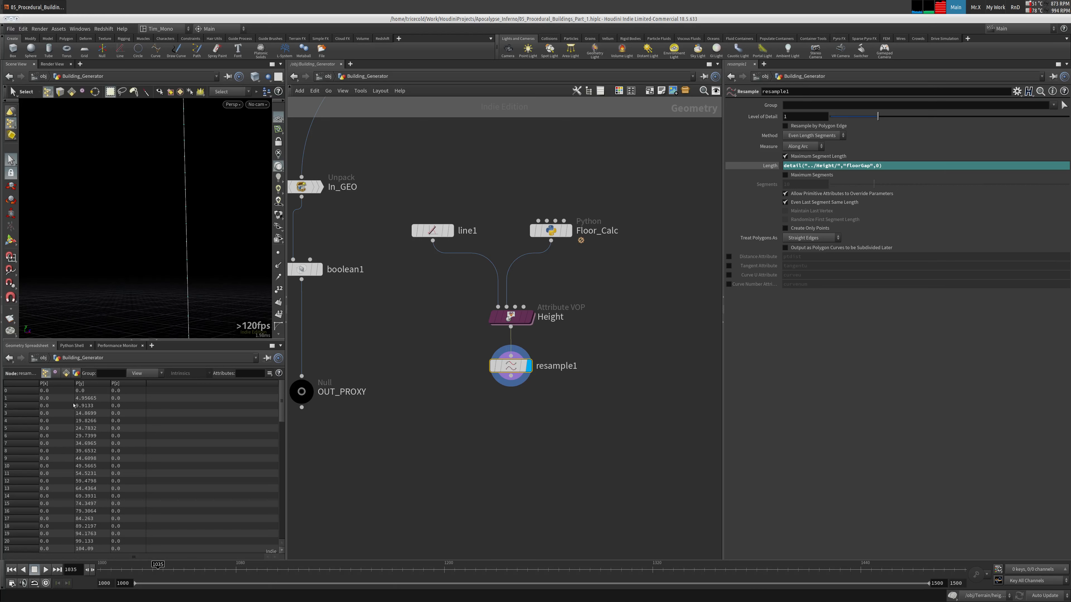
pyautogui.click(89, 414)
pyautogui.click(401, 393)
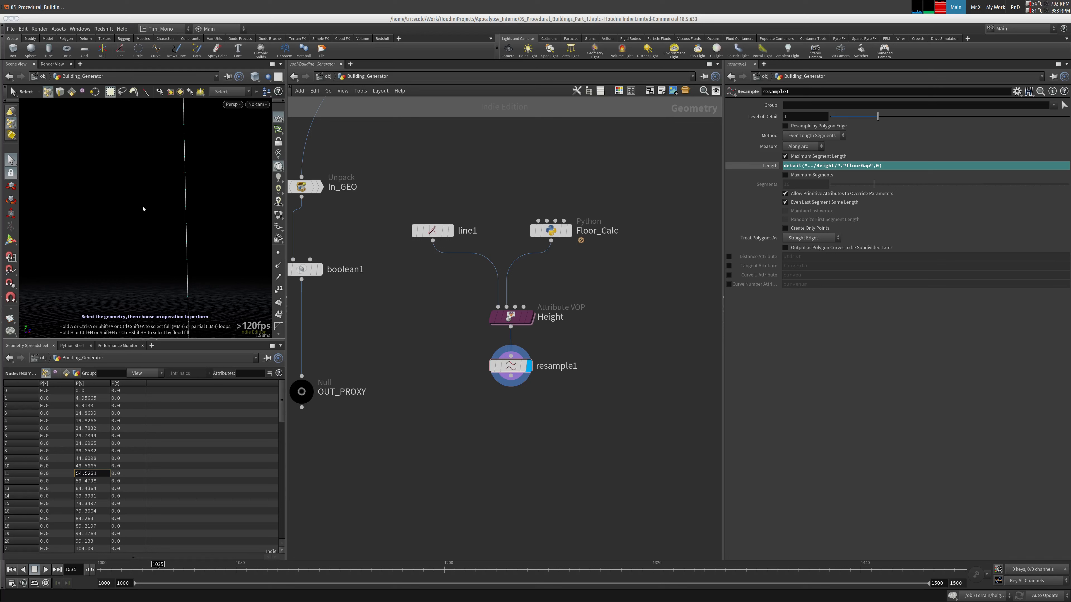
# Step: Add an Attribute Wrangle node below resample1, connect it to the resample output, and make it the displayed node
pyautogui.hotkey('space', 'g')
pyautogui.keyDown('alt'); pyautogui.moveTo(143, 210); pyautogui.dragTo(122, 214); pyautogui.keyUp('alt')
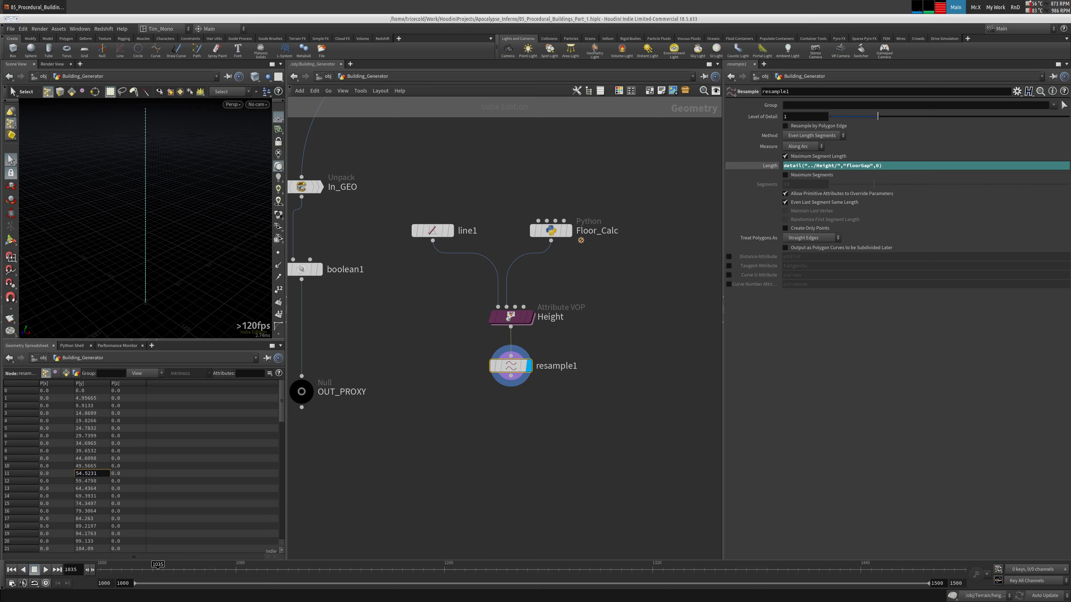
pyautogui.press('Tab')
pyautogui.write('attrw')
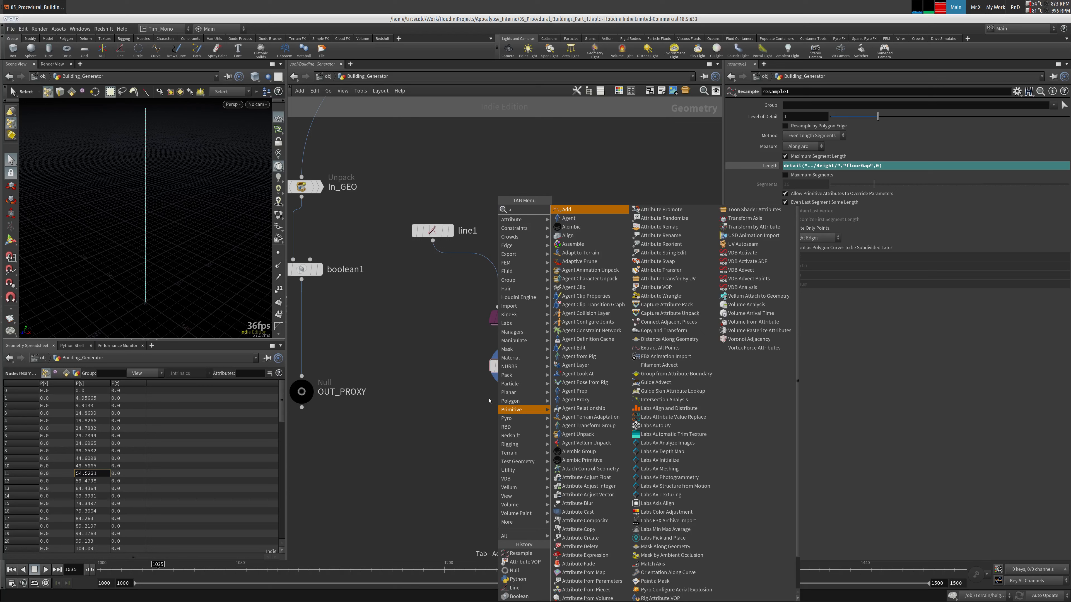
pyautogui.press('Return')
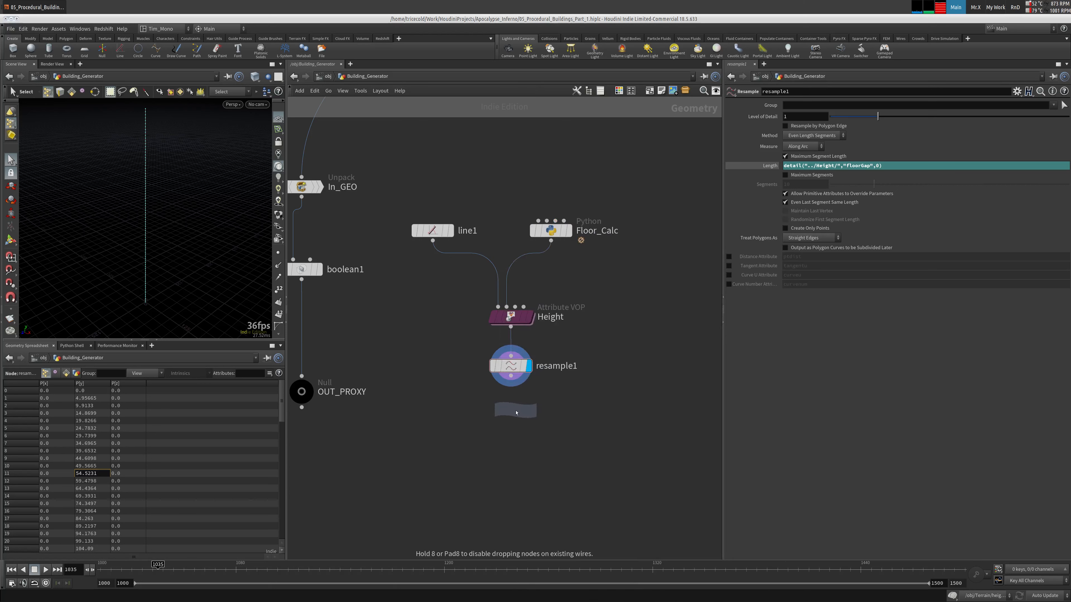
pyautogui.click(493, 407)
pyautogui.click(511, 376)
pyautogui.click(498, 405)
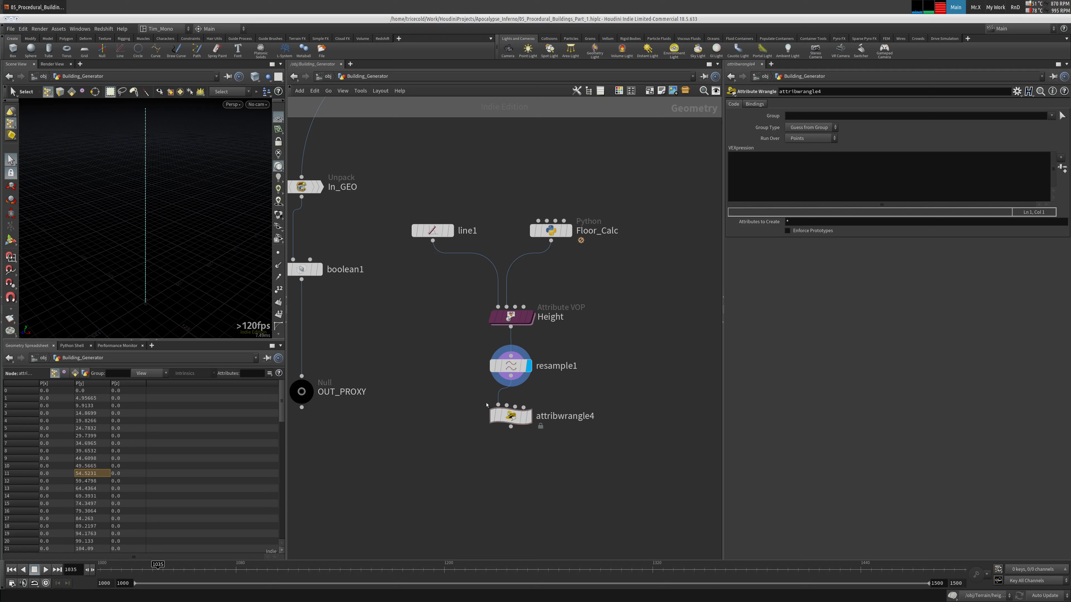
pyautogui.press('r')
pyautogui.click(513, 417)
pyautogui.click(778, 179)
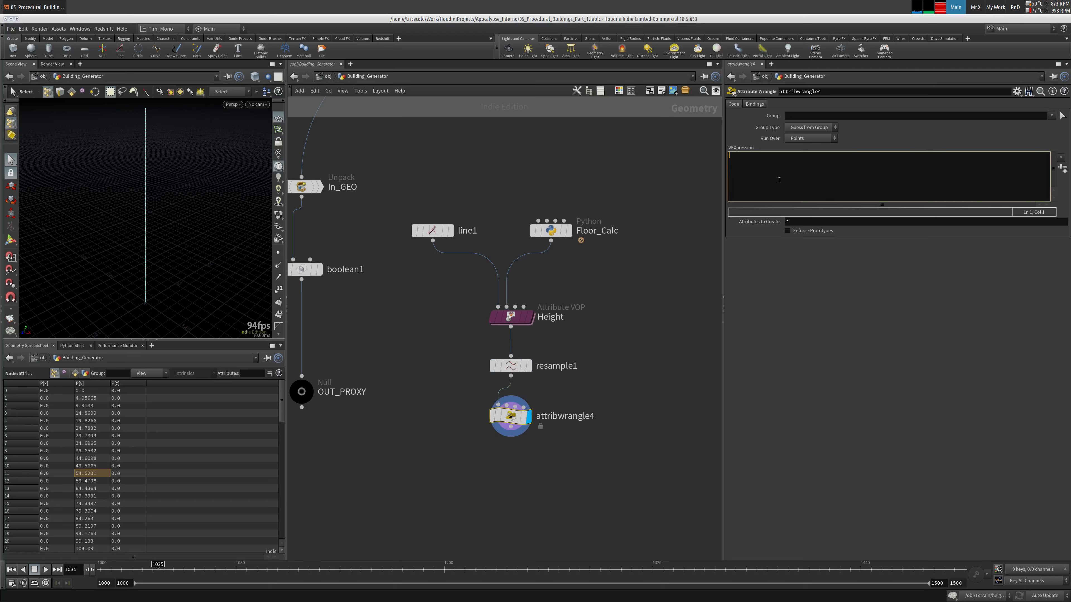
pyautogui.write('if(@ptnum = npoint')
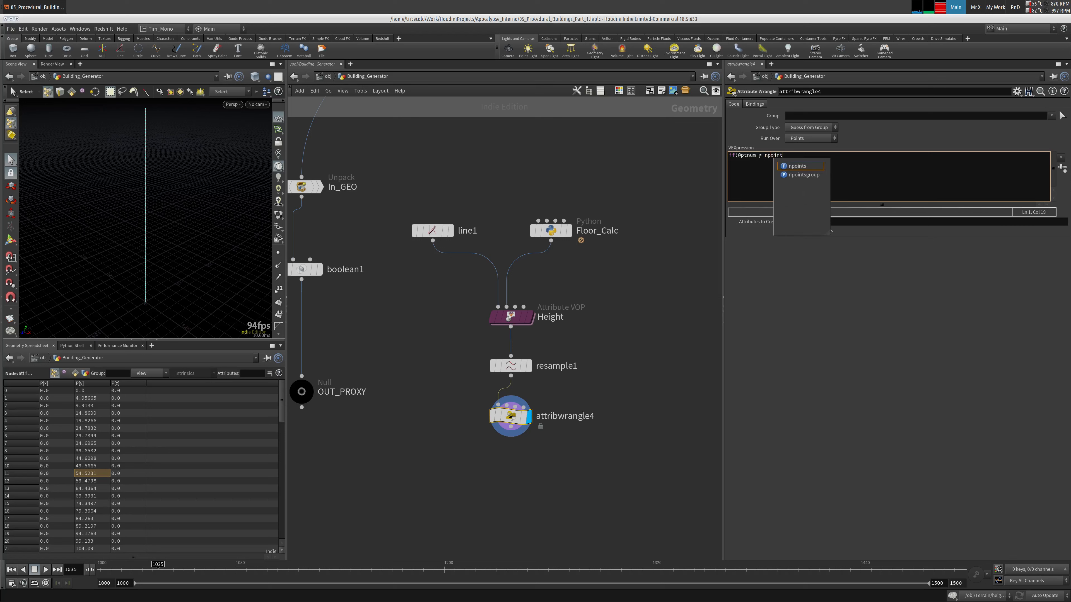
pyautogui.write('s(0')
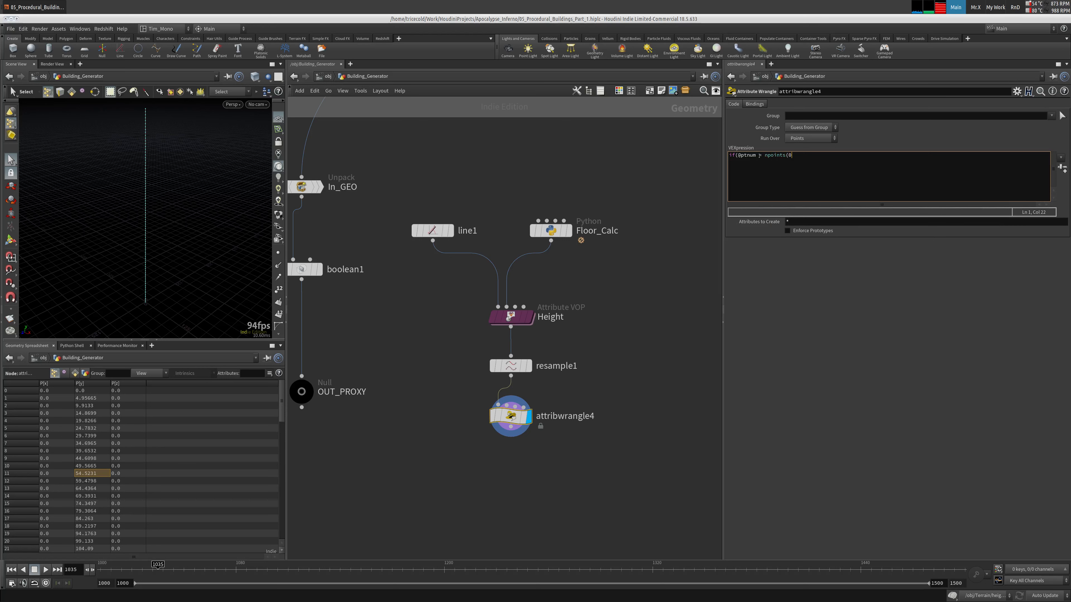
pyautogui.write(') - 1)     ')
pyautogui.write('removepoint')
pyautogui.write('(0')
pyautogui.write(',@ptnum')
# Step: Display the resampled line with point numbers and examine its uppermost points in the viewport
pyautogui.moveTo(446, 341); pyautogui.dragTo(572, 388)
pyautogui.click(19, 386)
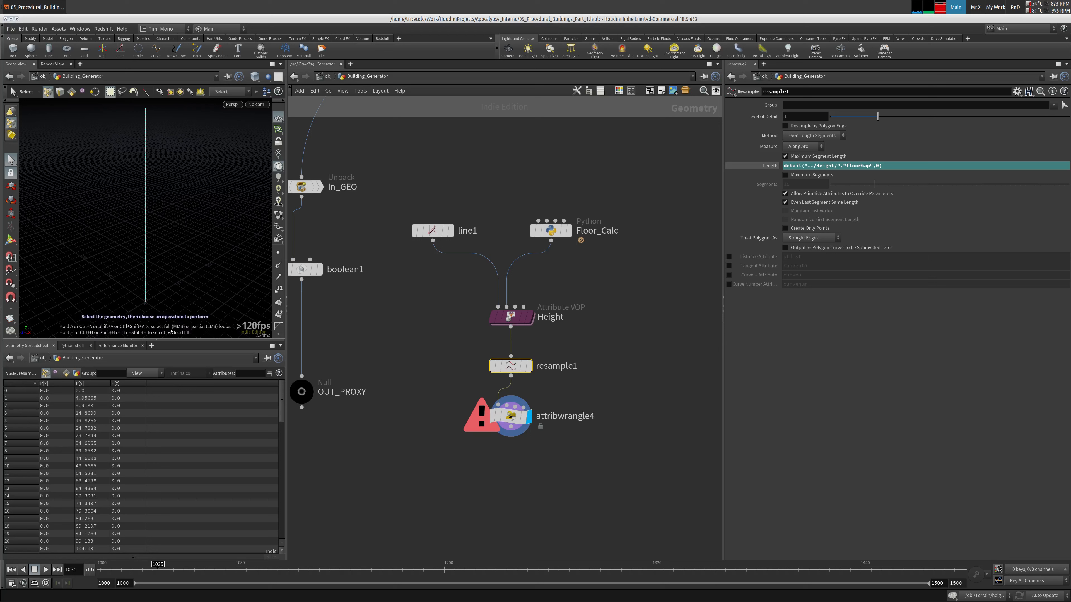
pyautogui.keyDown('alt'); pyautogui.moveTo(203, 142); pyautogui.dragTo(188, 266, button='middle'); pyautogui.keyUp('alt')
pyautogui.keyDown('alt'); pyautogui.moveTo(189, 265); pyautogui.dragTo(177, 222, button='right'); pyautogui.keyUp('alt')
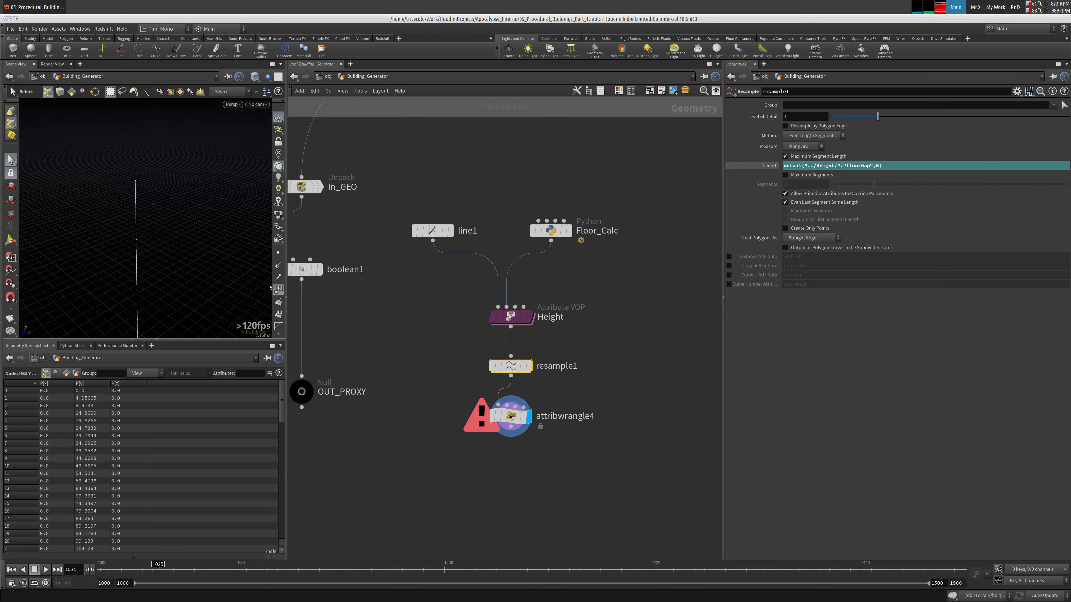
pyautogui.keyDown('alt'); pyautogui.moveTo(205, 261); pyautogui.dragTo(203, 244); pyautogui.keyUp('alt')
pyautogui.click(512, 415)
pyautogui.click(520, 368)
pyautogui.click(525, 368)
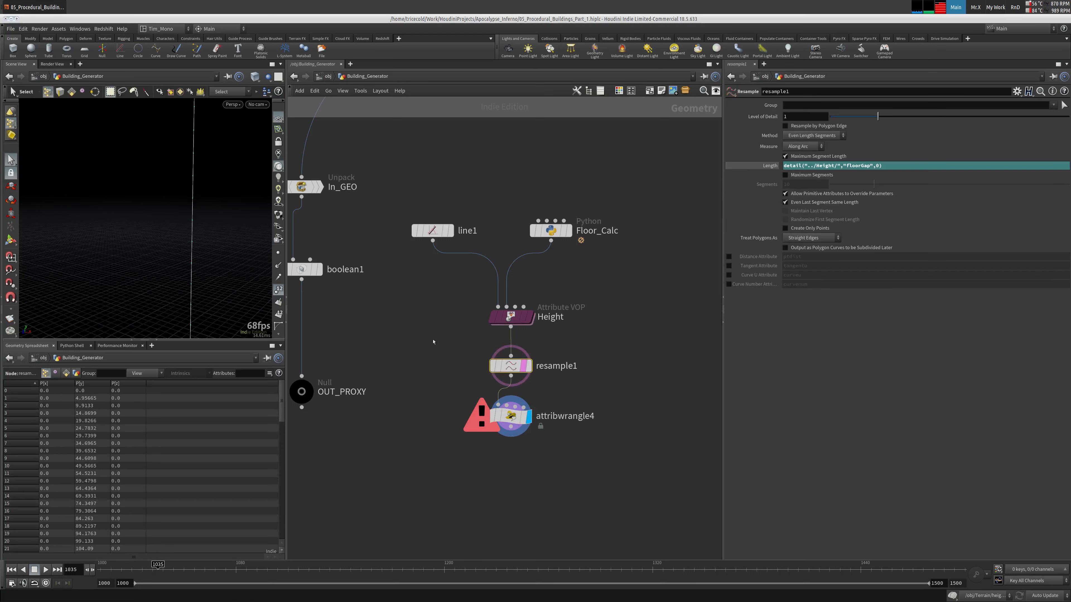
pyautogui.click(528, 366)
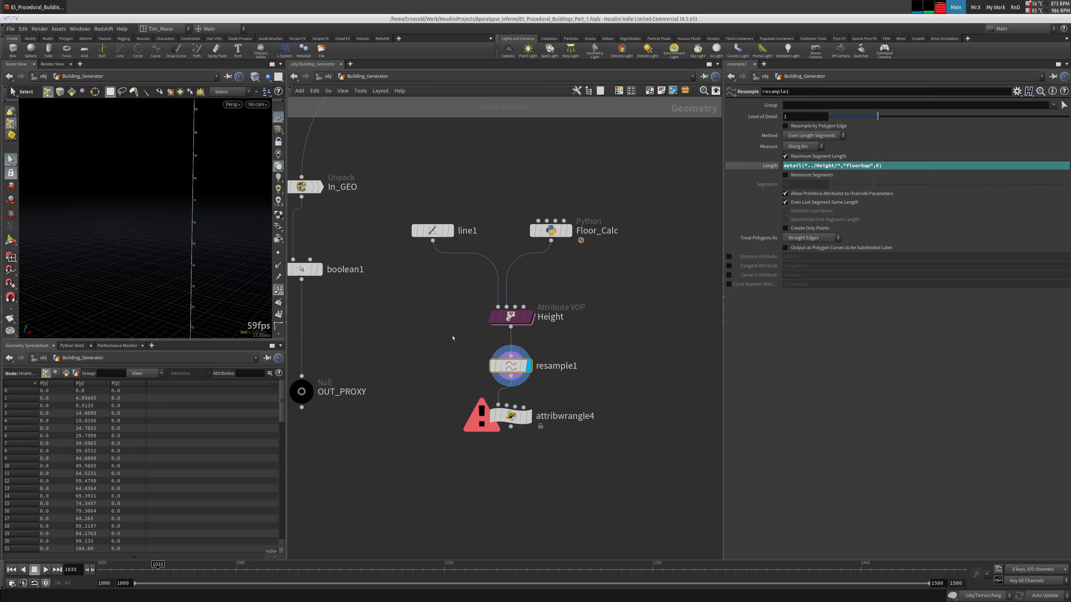
pyautogui.press('Escape')
pyautogui.keyDown('alt'); pyautogui.moveTo(185, 149); pyautogui.dragTo(144, 270, button='middle'); pyautogui.keyUp('alt')
pyautogui.keyDown('alt'); pyautogui.moveTo(144, 270); pyautogui.dragTo(67, 298, button='right'); pyautogui.keyUp('alt')
pyautogui.keyDown('alt'); pyautogui.moveTo(222, 219); pyautogui.dragTo(206, 211, button='middle'); pyautogui.keyUp('alt')
pyautogui.keyDown('alt'); pyautogui.moveTo(206, 210); pyautogui.dragTo(184, 210, button='right'); pyautogui.keyUp('alt')
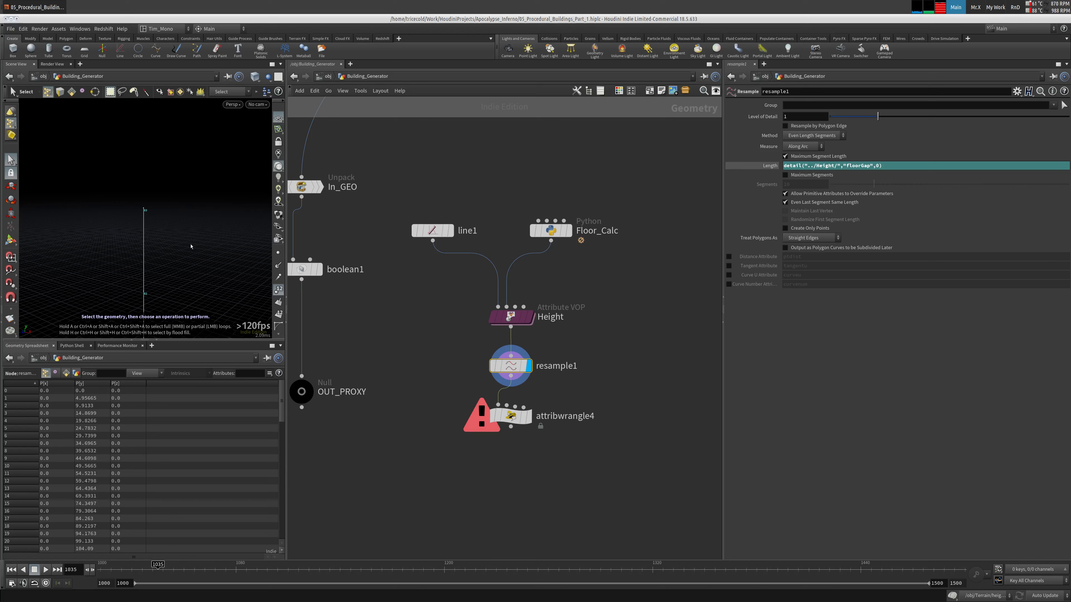
pyautogui.click(514, 417)
pyautogui.click(529, 417)
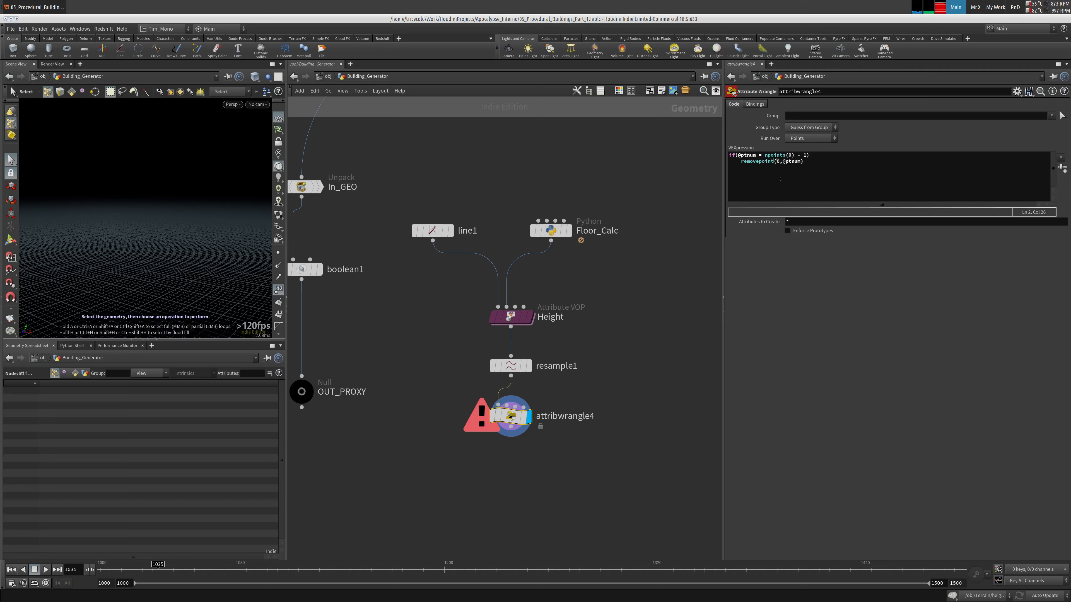
pyautogui.click(808, 166)
pyautogui.click(613, 321)
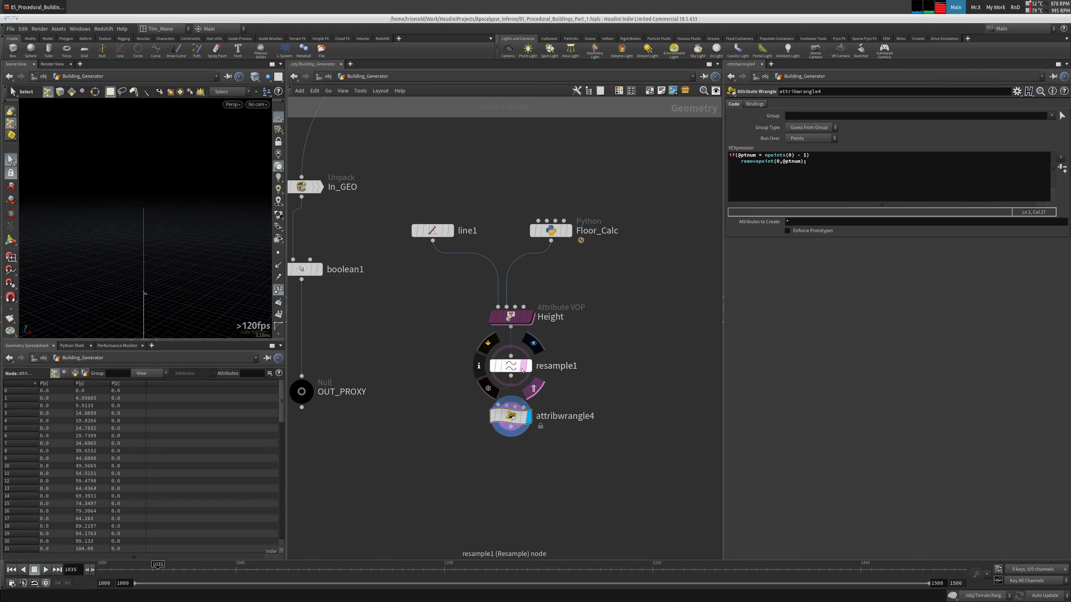
# Step: Rename the attribute wrangle node to removeLastPoint
pyautogui.click(529, 425)
pyautogui.press('F2')
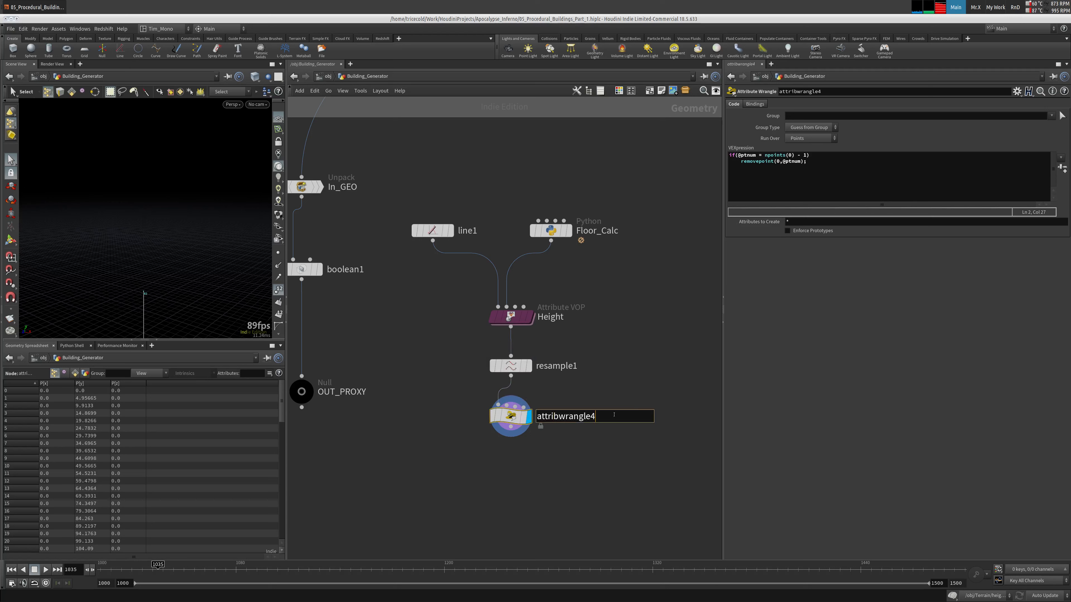
pyautogui.write('remove')
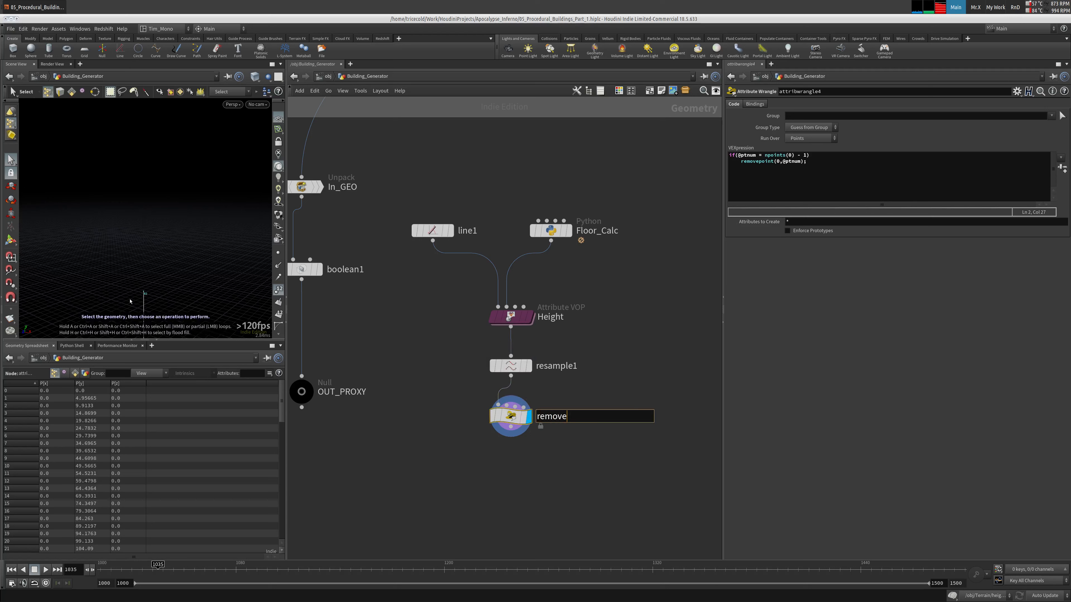
pyautogui.write('LastPoint')
pyautogui.press('Return')
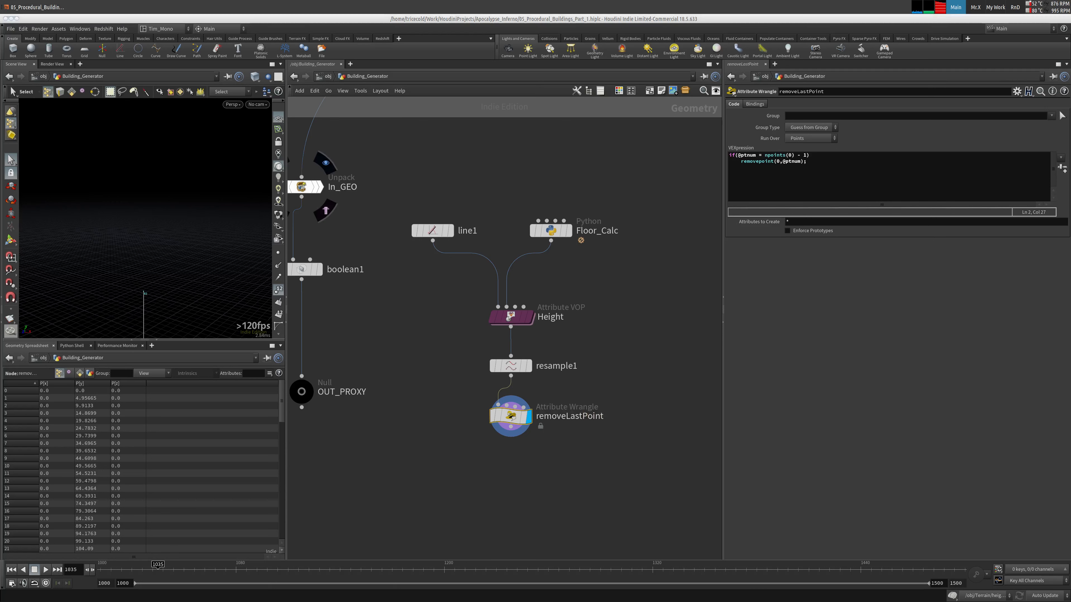
# Step: Add a Grid node beside the removeLastPoint wrangle
pyautogui.press('Tab')
pyautogui.moveTo(467, 340)
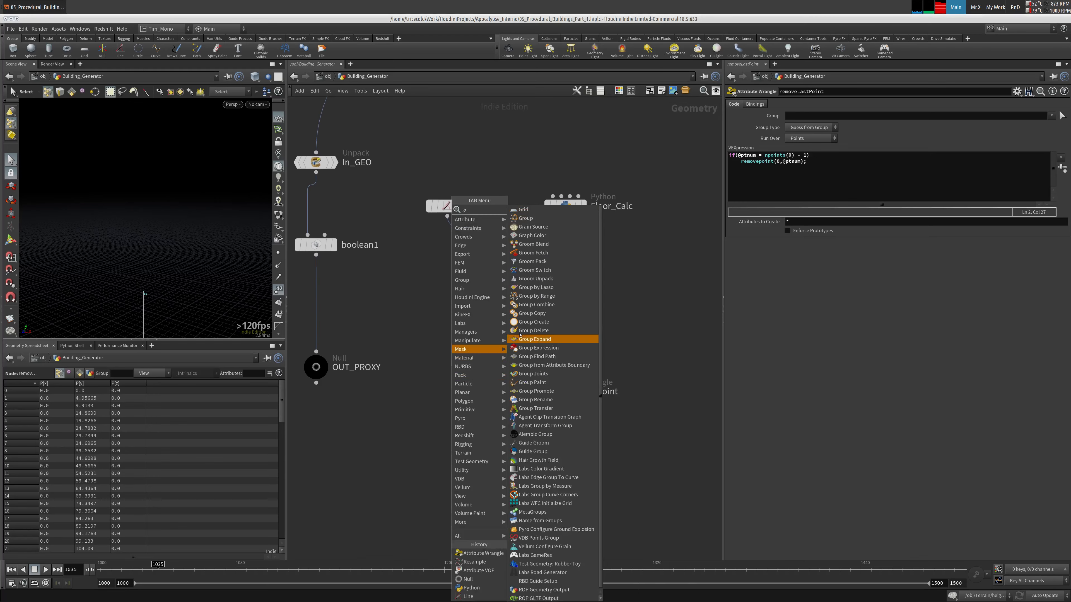
pyautogui.click(544, 210)
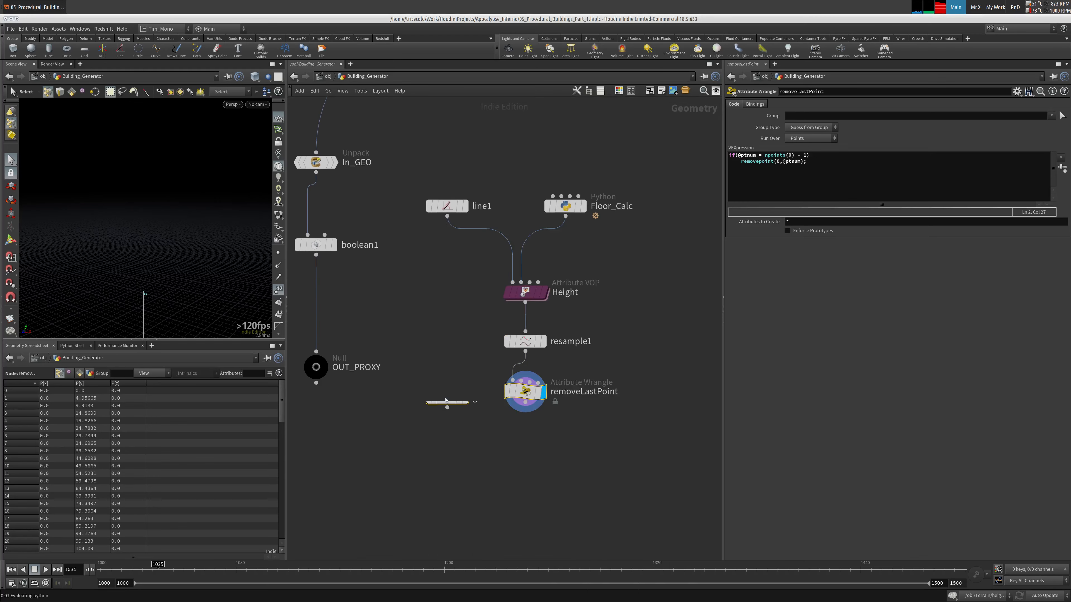
pyautogui.click(448, 393)
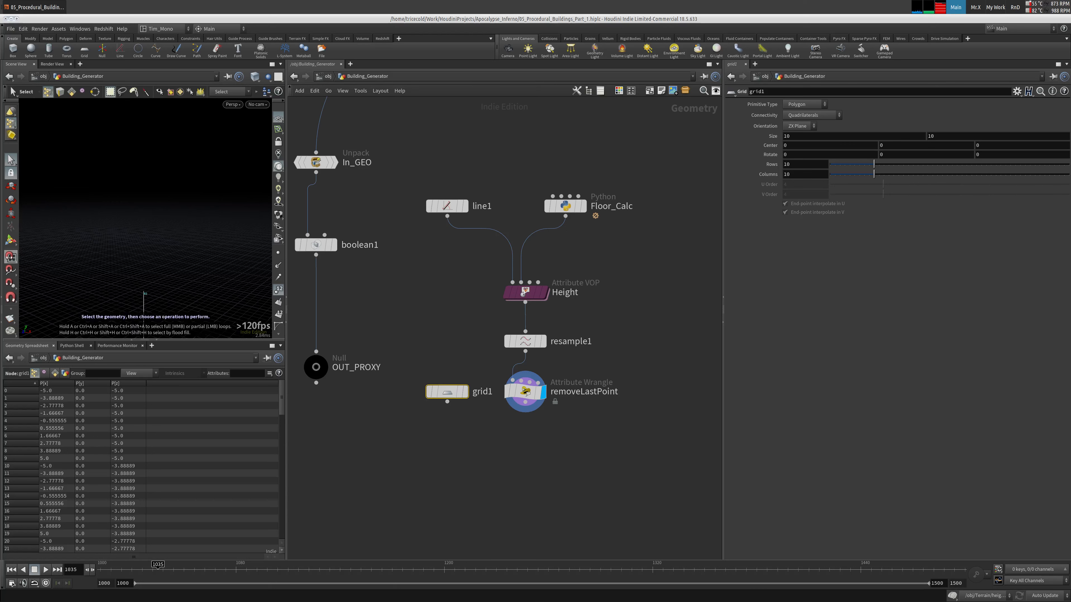
# Step: Set the grid's first Size value to the expression bbox("../In_GEO//",D_ZSIZE) * 1.1
pyautogui.moveTo(366, 191); pyautogui.dragTo(385, 223, button='middle')
pyautogui.moveTo(415, 166); pyautogui.dragTo(332, 202)
pyautogui.click(409, 272)
pyautogui.moveTo(444, 396); pyautogui.dragTo(485, 443)
pyautogui.press('Return')
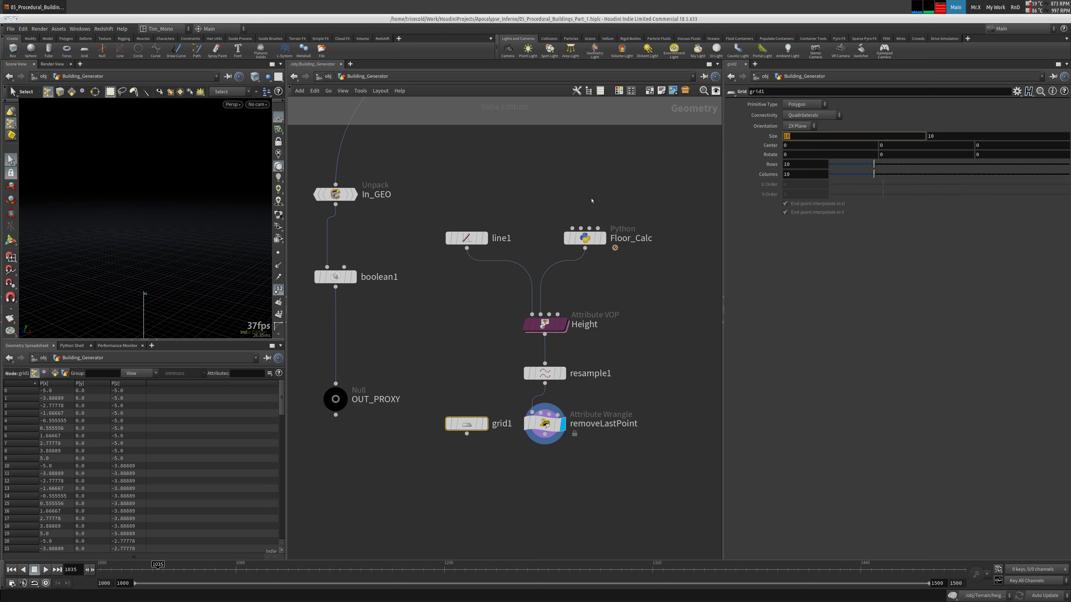
pyautogui.write('bbox("../In_GEO//",D_ZSIZE) * 1.1')
pyautogui.press('Return')
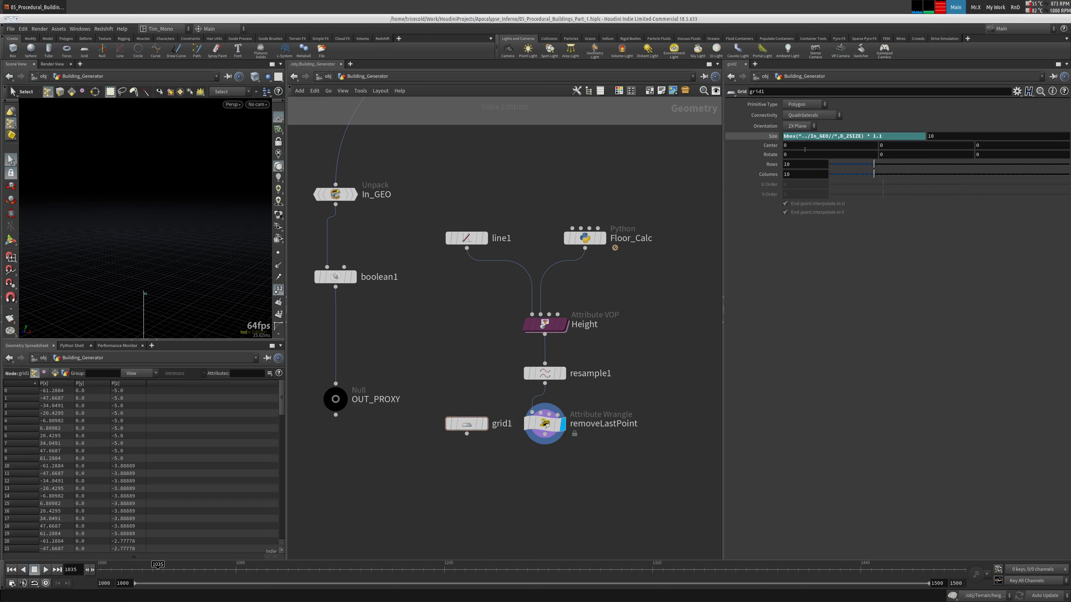
# Step: Compare In_GEO's bounding-box size in its node info with the evaluated value of the grid's Size expression
pyautogui.middleClick(335, 194)
pyautogui.middleClick(335, 194)
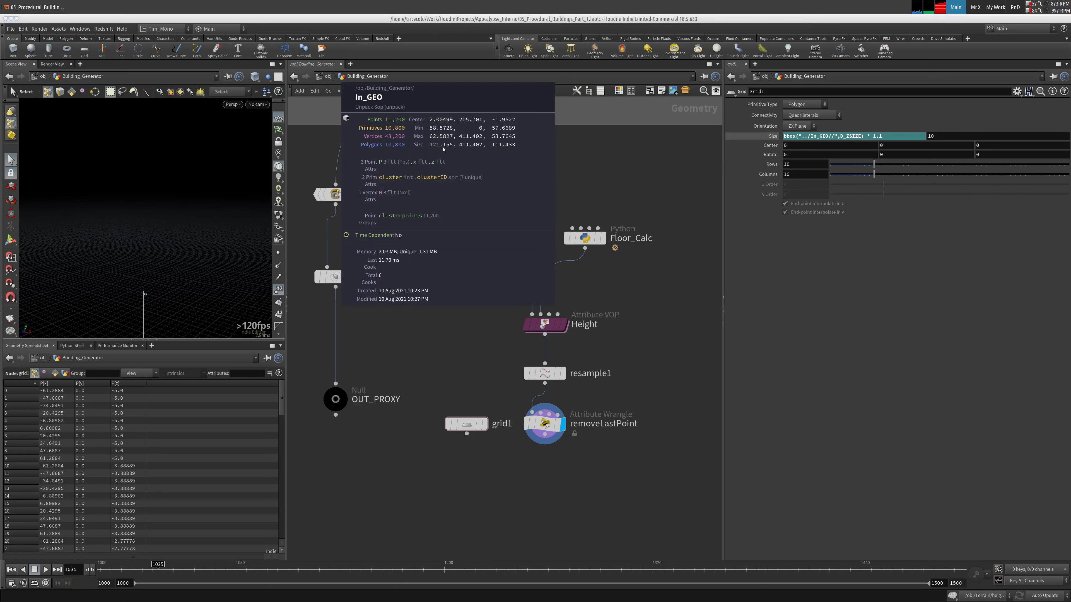
pyautogui.click(772, 136)
pyautogui.click(772, 137)
pyautogui.middleClick(335, 194)
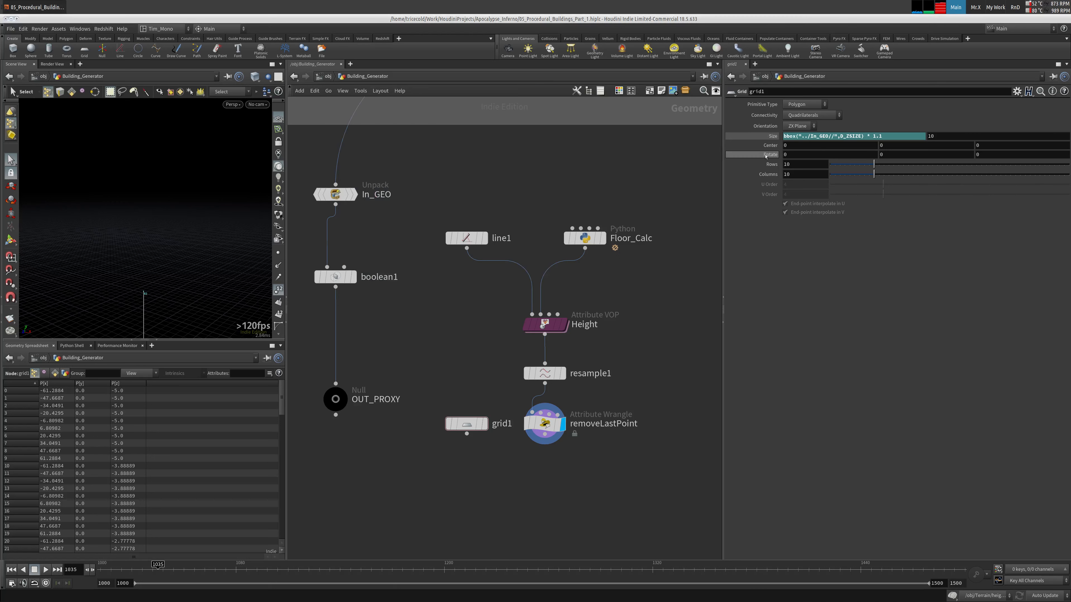
pyautogui.click(765, 136)
pyautogui.click(769, 137)
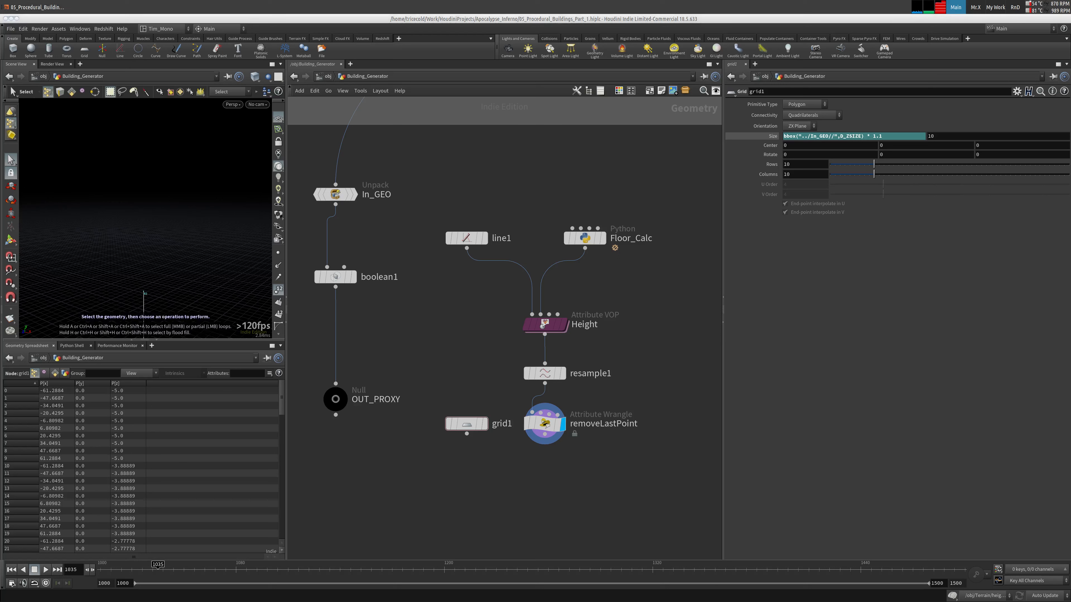
# Step: Set the grid's second Size value to the expression bbox("../In_GEO//",D_XSIZE) * 1.1
pyautogui.click(893, 136)
pyautogui.write('10')
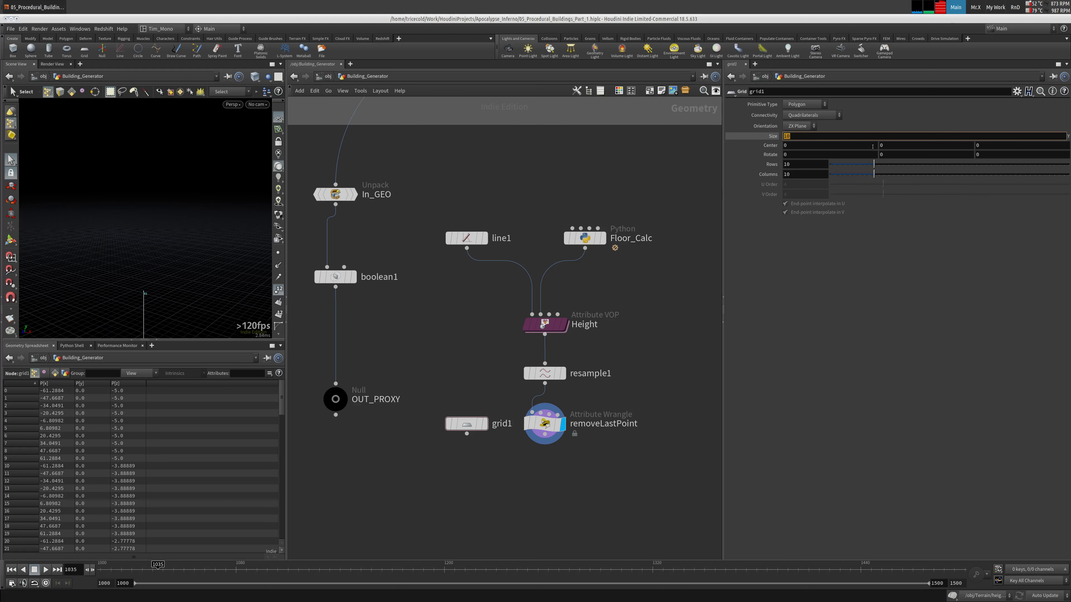
pyautogui.write('bbox("../In_GEO//",D_ZSIZE) * 1.1')
pyautogui.write('X')
pyautogui.press('Return')
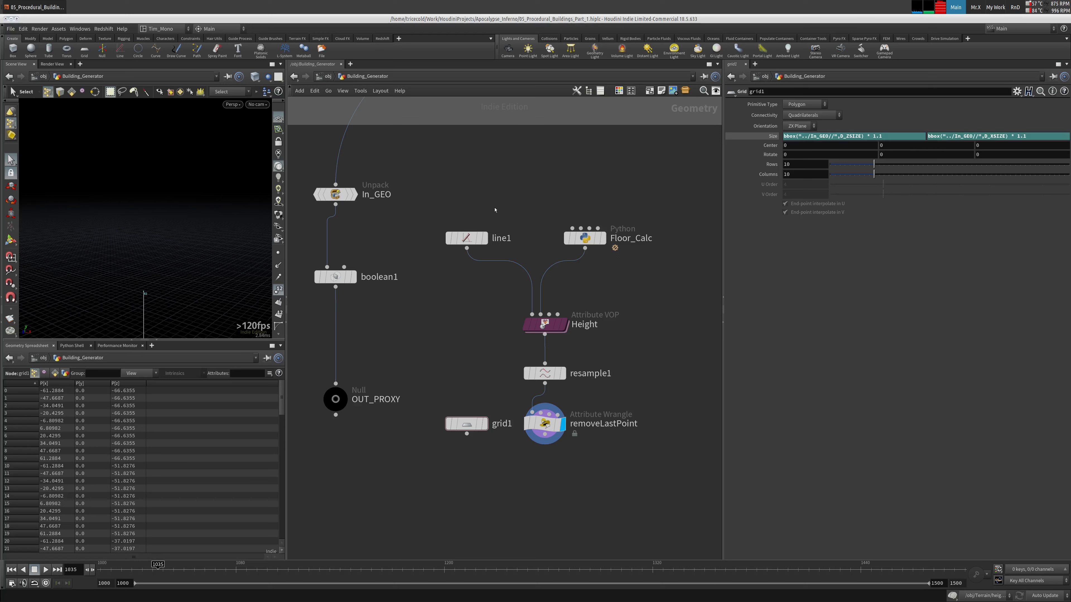
# Step: Template grid1 so it shows together with the line, and turn off the point numbers in the viewport
pyautogui.click(480, 424)
pyautogui.press('Escape')
pyautogui.hotkey('space', 'g')
pyautogui.moveTo(157, 244); pyautogui.dragTo(176, 263)
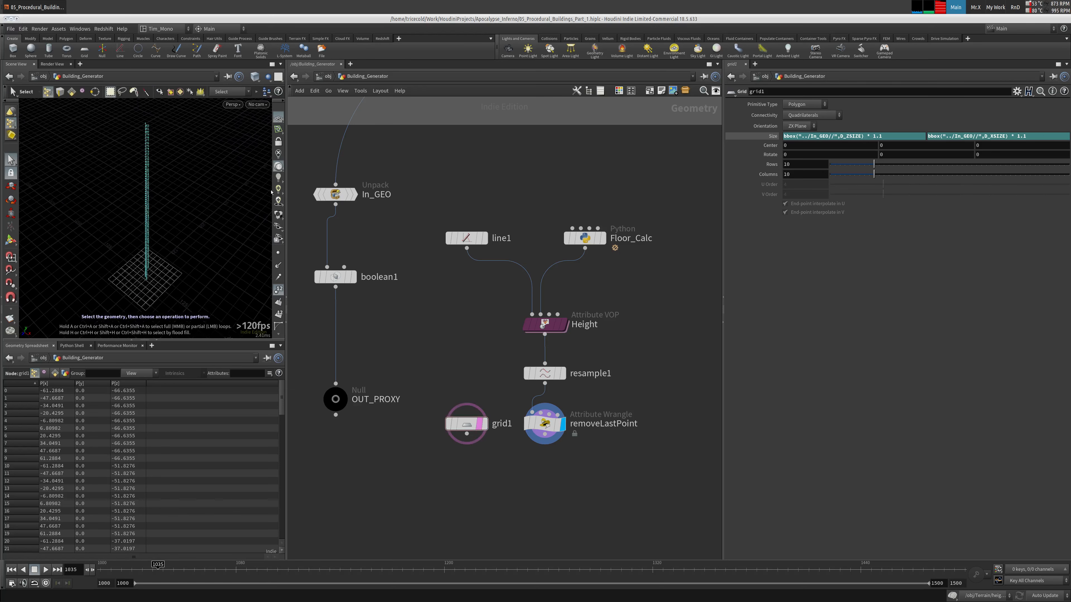
pyautogui.click(278, 290)
# Step: Set the grid's Rows and Columns to 2 each
pyautogui.doubleClick(788, 164)
pyautogui.write('2')
pyautogui.press('Tab')
pyautogui.write('2')
pyautogui.press('Tab')
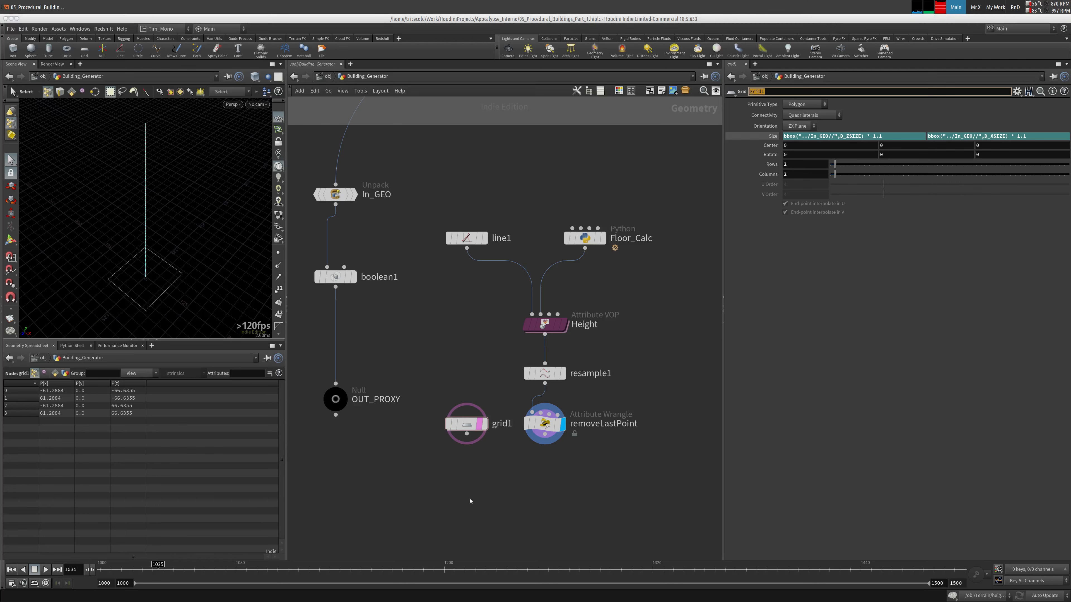
# Step: Add a Copy to Points node that copies grid1 onto the removeLastPoint points, and make it the displayed node
pyautogui.press('Tab')
pyautogui.write('cop')
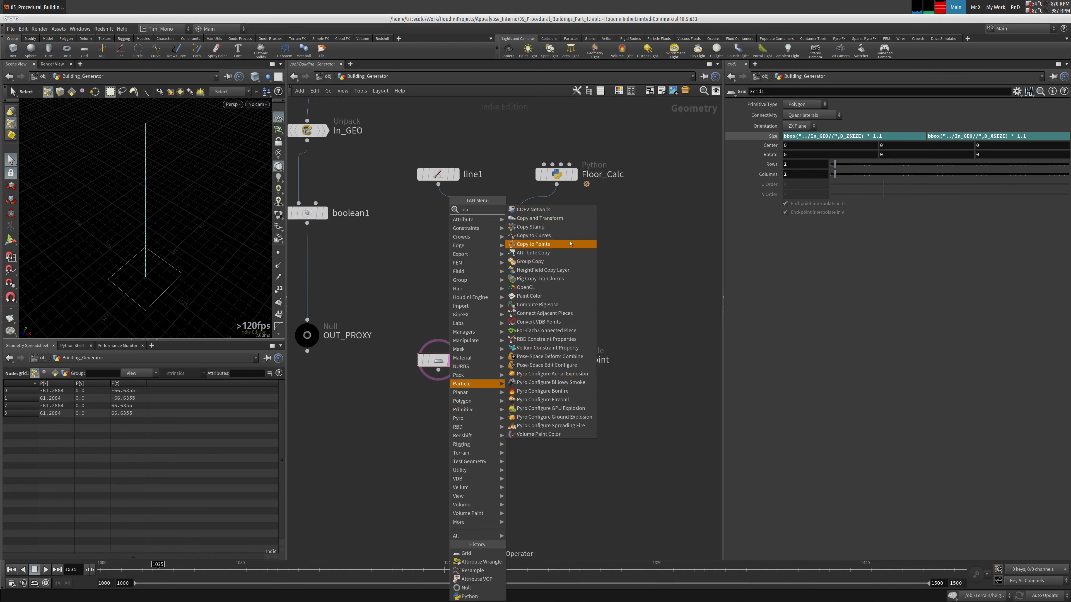
pyautogui.click(567, 244)
pyautogui.click(516, 447)
pyautogui.moveTo(508, 435); pyautogui.dragTo(521, 385)
pyautogui.moveTo(525, 434); pyautogui.dragTo(444, 385)
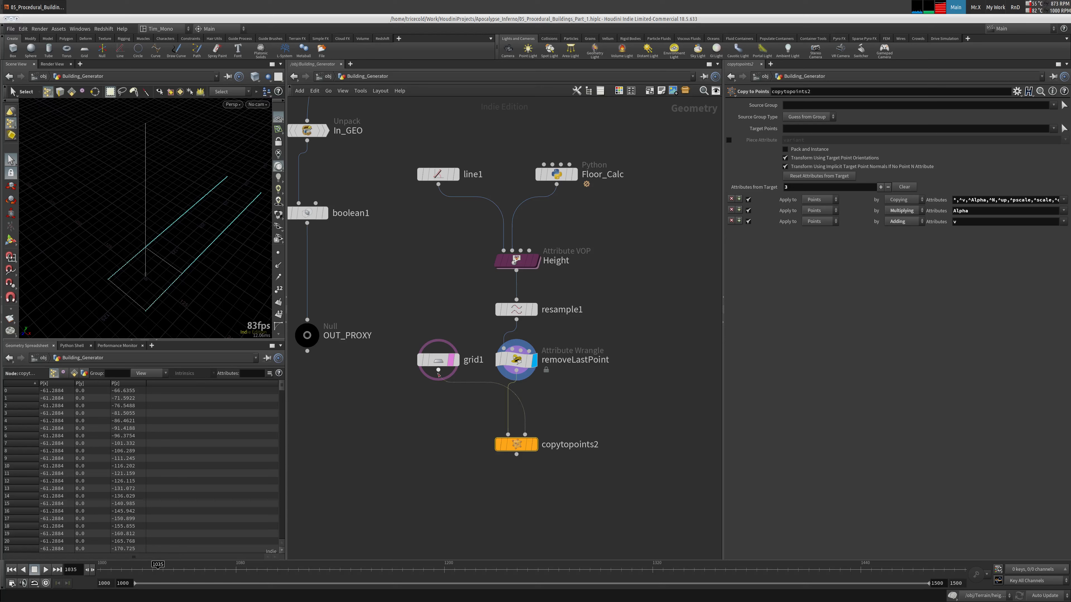
pyautogui.hotkey('shift', 'r')
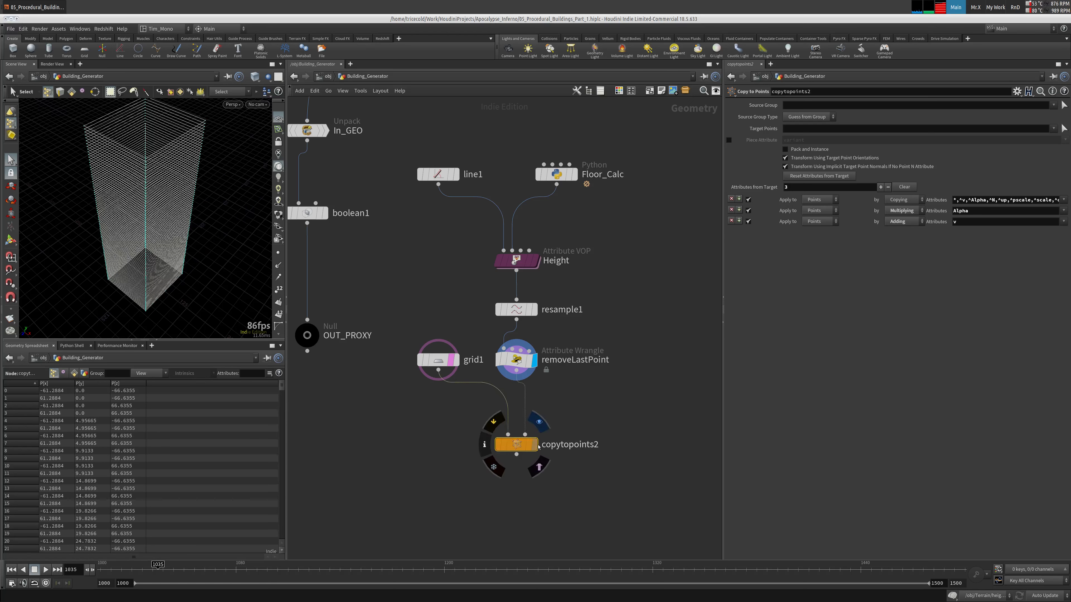
pyautogui.click(541, 421)
pyautogui.moveTo(175, 289)
pyautogui.keyDown('alt'); pyautogui.mouseDown()
pyautogui.moveTo(156, 160)
pyautogui.moveTo(148, 211)
pyautogui.moveTo(220, 220)
pyautogui.moveTo(219, 236)
pyautogui.moveTo(154, 186)
pyautogui.mouseUp(); pyautogui.keyUp('alt')
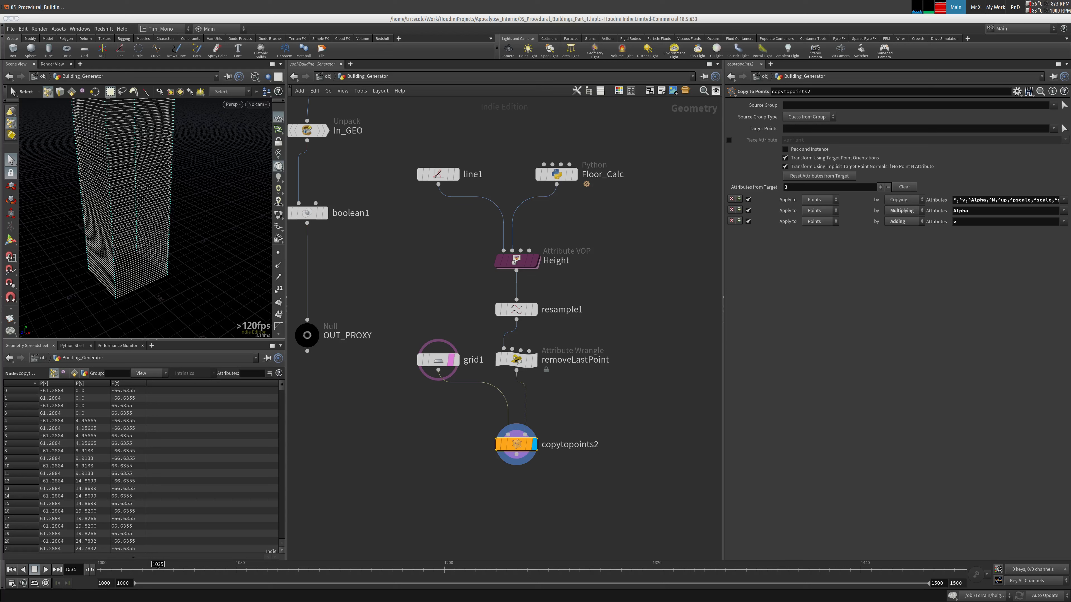
# Step: Disable all three Attributes from Target entries (Copying, Multiplying and Adding) on the Copy to Points node
pyautogui.moveTo(397, 463); pyautogui.dragTo(386, 422, button='middle')
pyautogui.scroll(2, 425, 419)
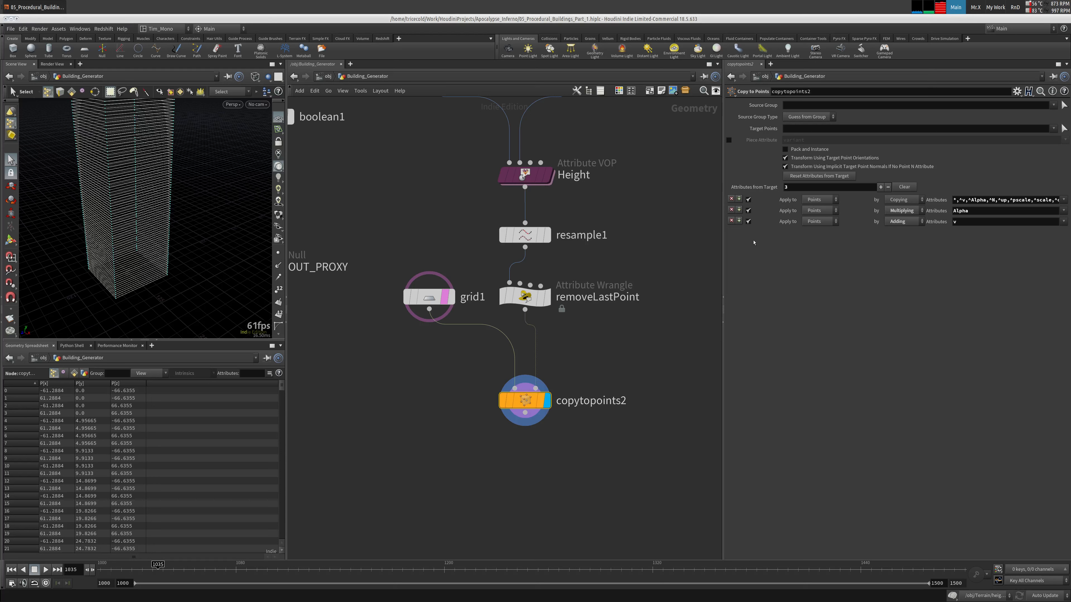
pyautogui.click(749, 222)
pyautogui.click(749, 211)
pyautogui.click(748, 200)
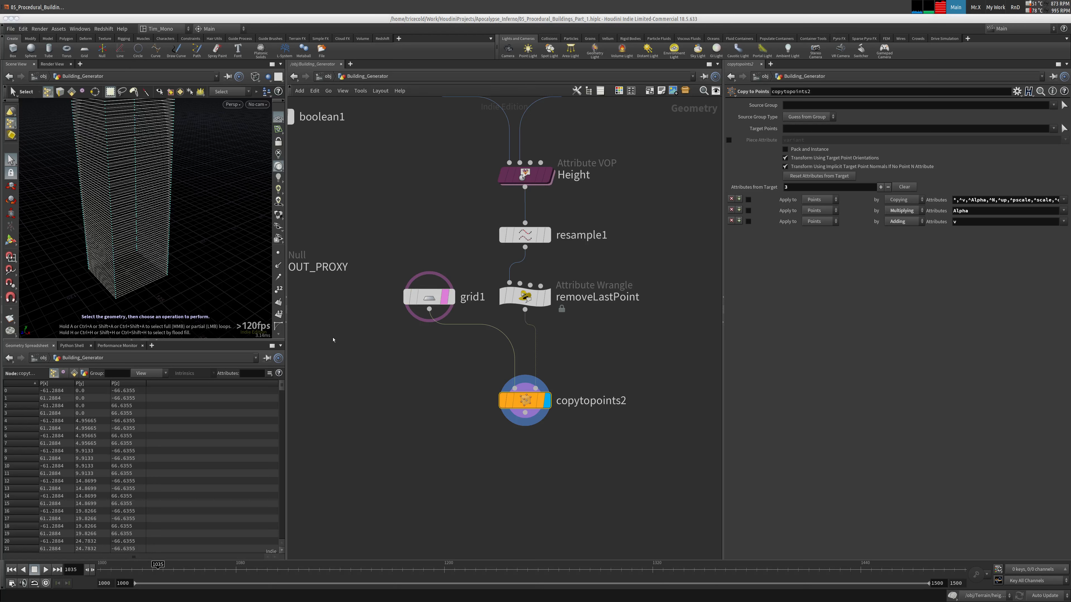
pyautogui.press('Tab')
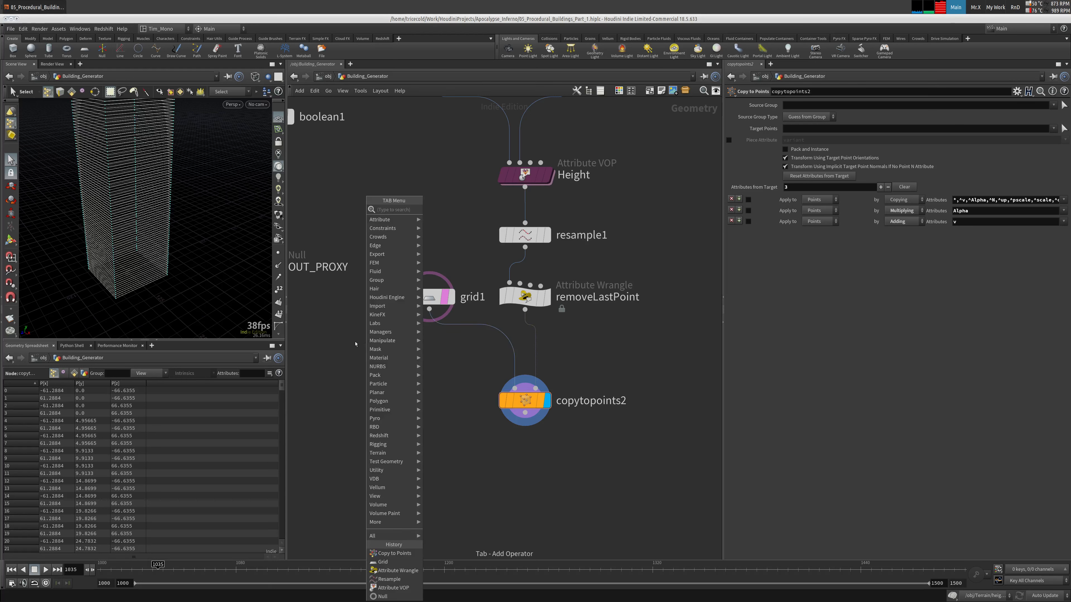
pyautogui.write('uv')
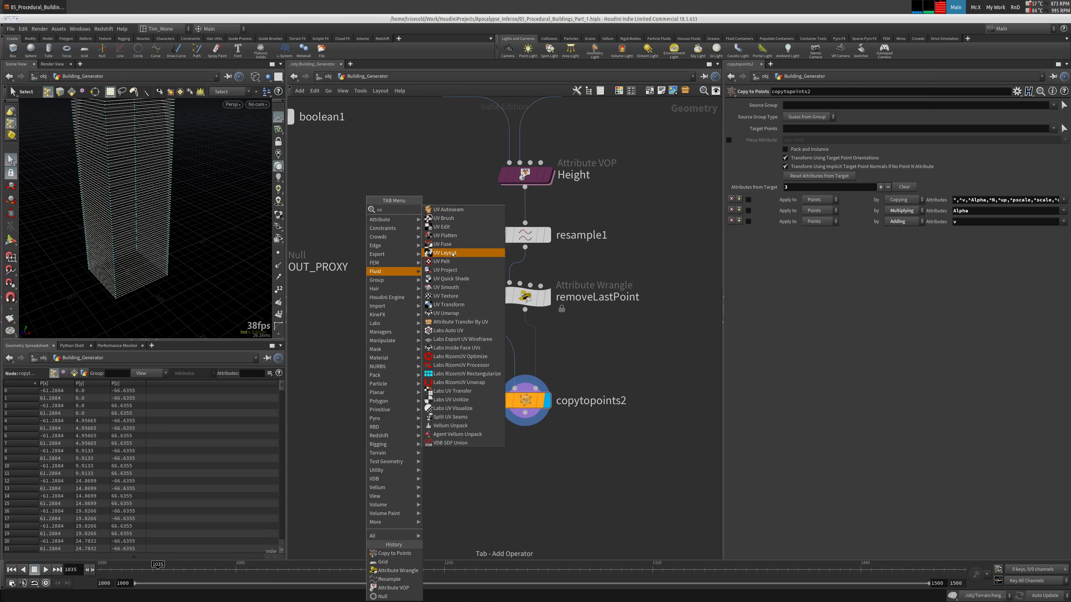
pyautogui.click(455, 252)
pyautogui.click(430, 340)
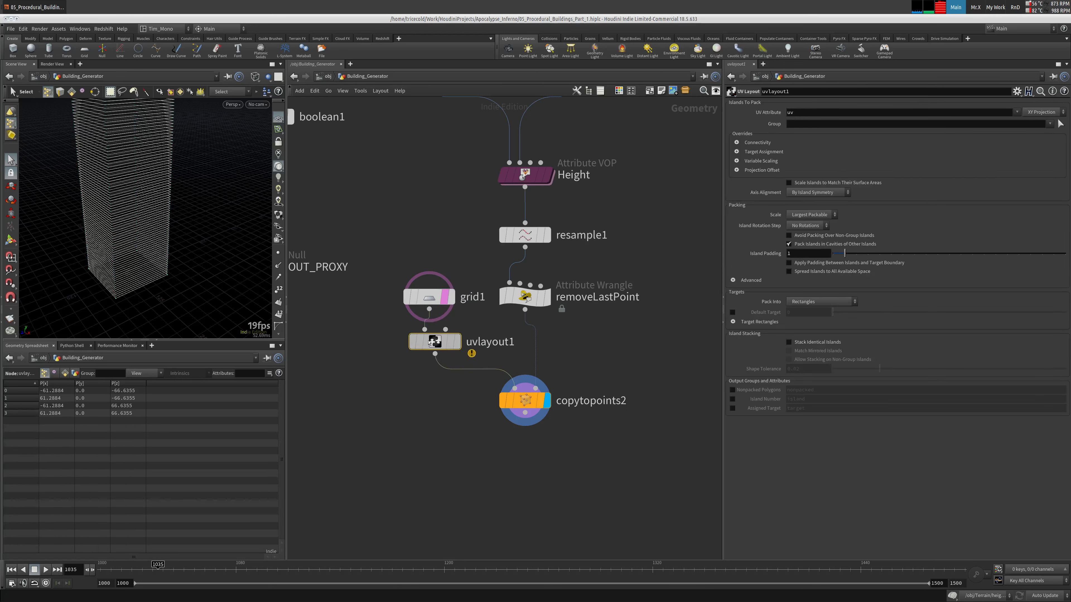
pyautogui.click(446, 301)
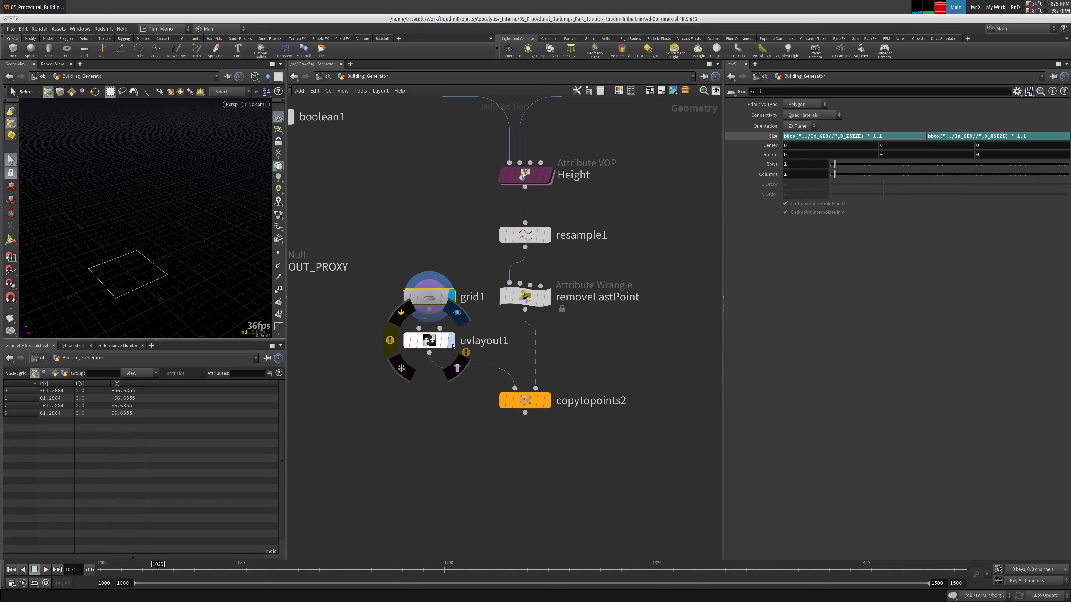
pyautogui.click(427, 342)
# Step: Insert a UV Texture node on the wire between grid1 and copytopoints2
pyautogui.moveTo(426, 344)
pyautogui.press('Tab')
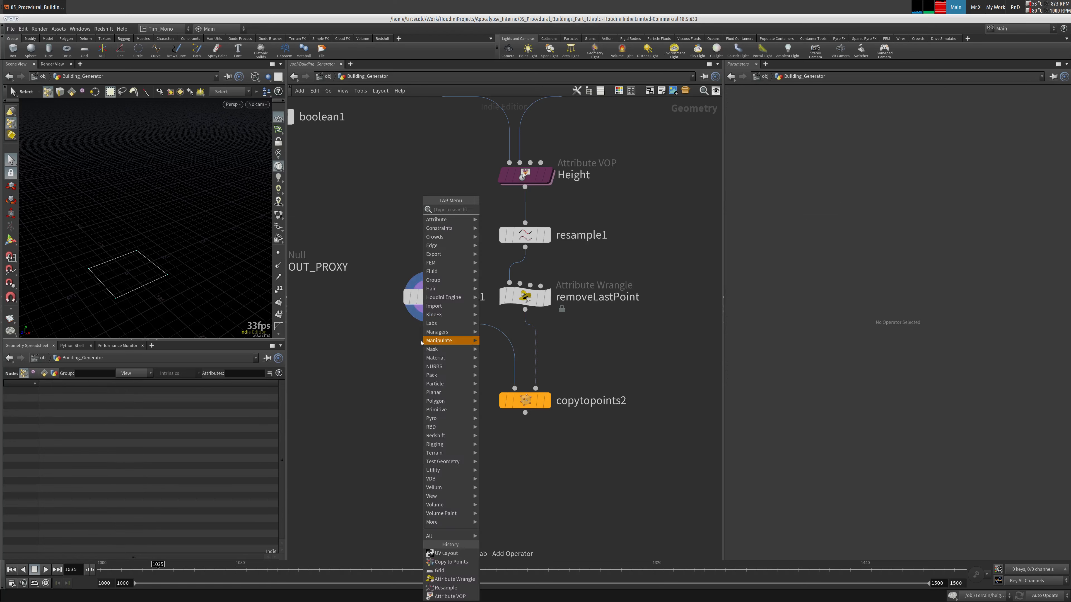
pyautogui.write('uvte')
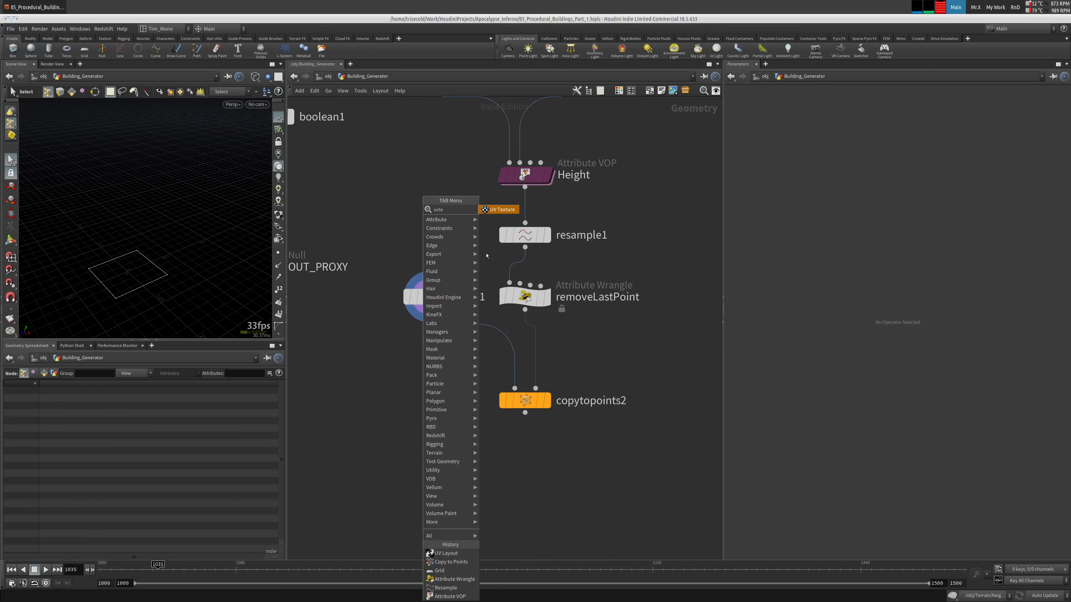
pyautogui.click(509, 211)
pyautogui.click(455, 349)
pyautogui.moveTo(454, 349); pyautogui.dragTo(430, 340)
# Step: Choose Orthographic as the UV Texture node's texture type and make copytopoints2 the displayed node
pyautogui.click(808, 129)
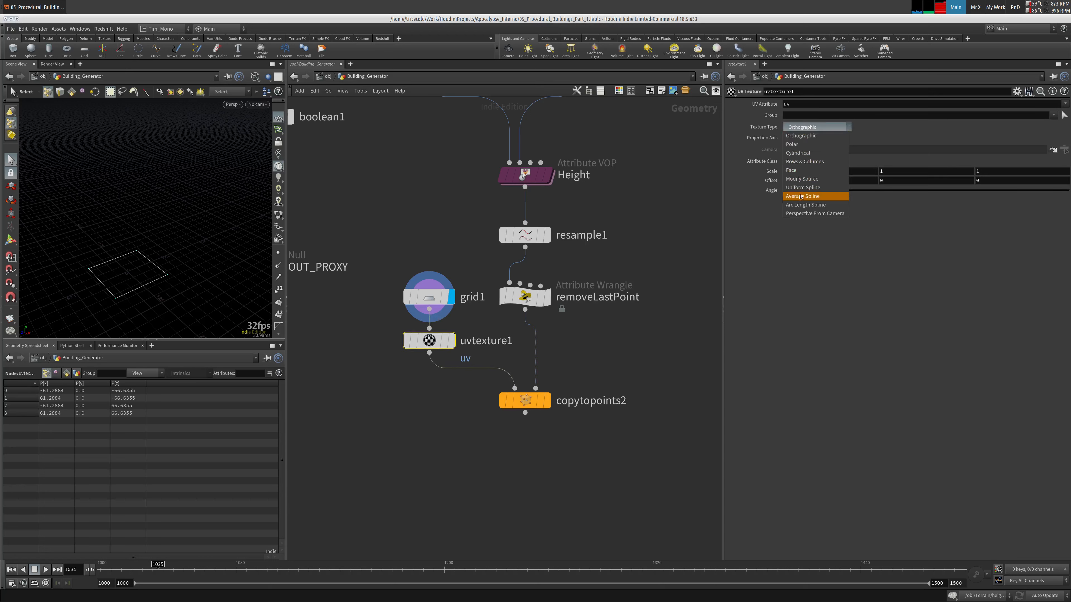
pyautogui.click(805, 136)
pyautogui.click(448, 343)
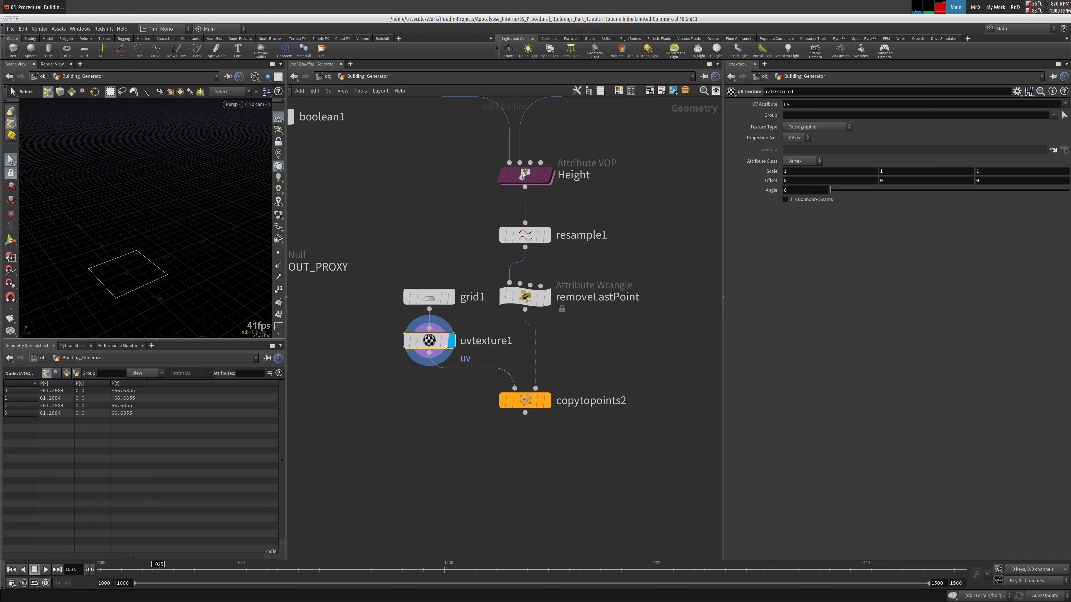
pyautogui.click(547, 400)
pyautogui.click(525, 400)
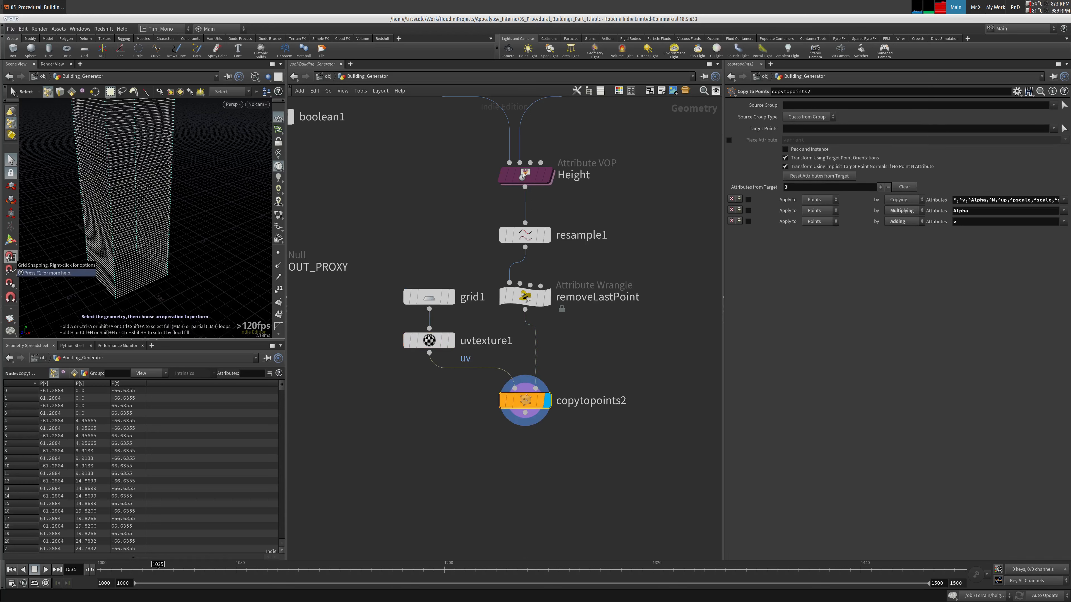
# Step: Add an Attribute Wrangle node fed by copytopoints2 and make it the displayed node
pyautogui.moveTo(484, 466); pyautogui.dragTo(481, 449, button='middle')
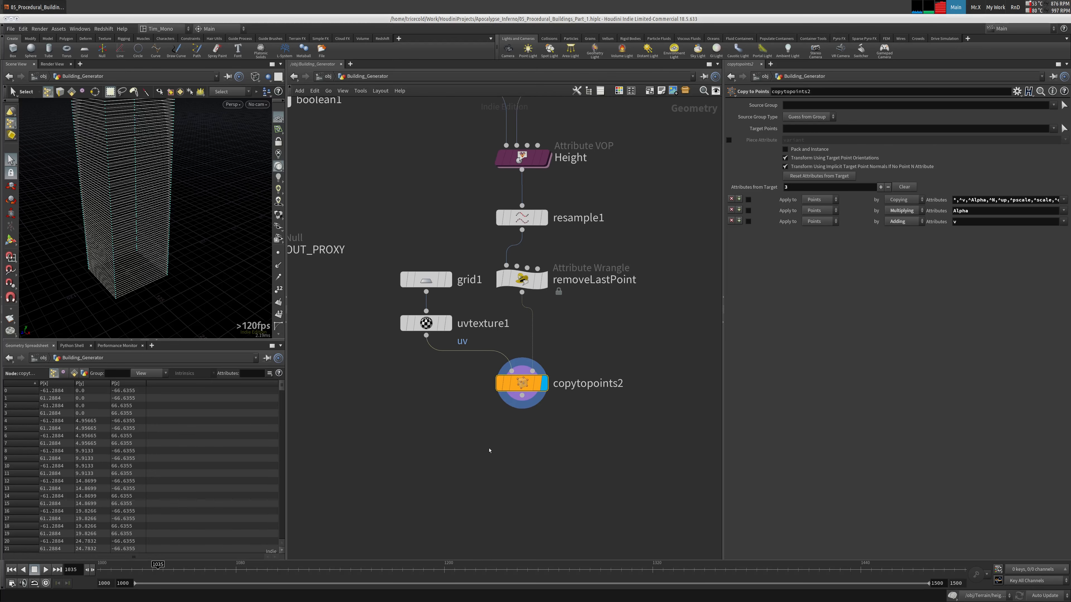
pyautogui.press('Tab')
pyautogui.write('attrw')
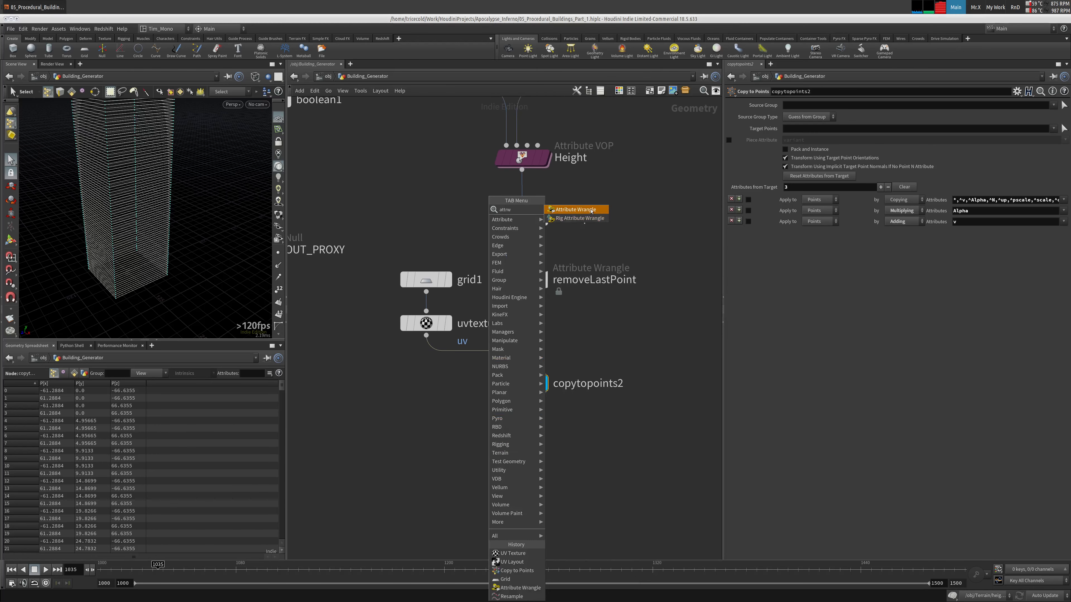
pyautogui.press('Return')
pyautogui.click(531, 439)
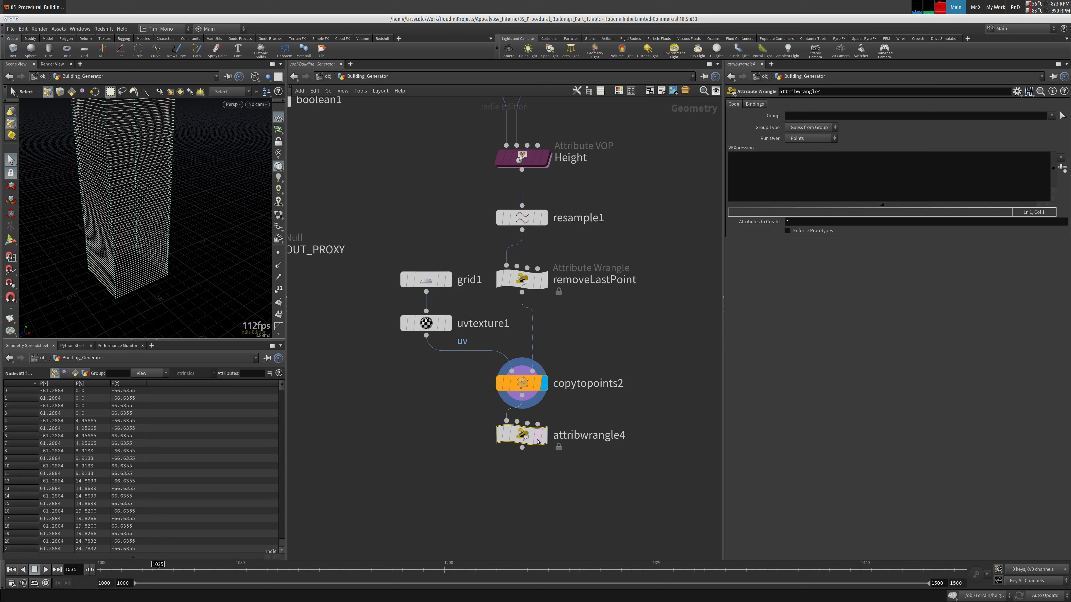
# Step: Rename the new Attribute Wrangle node to floorIDs
pyautogui.press('F2')
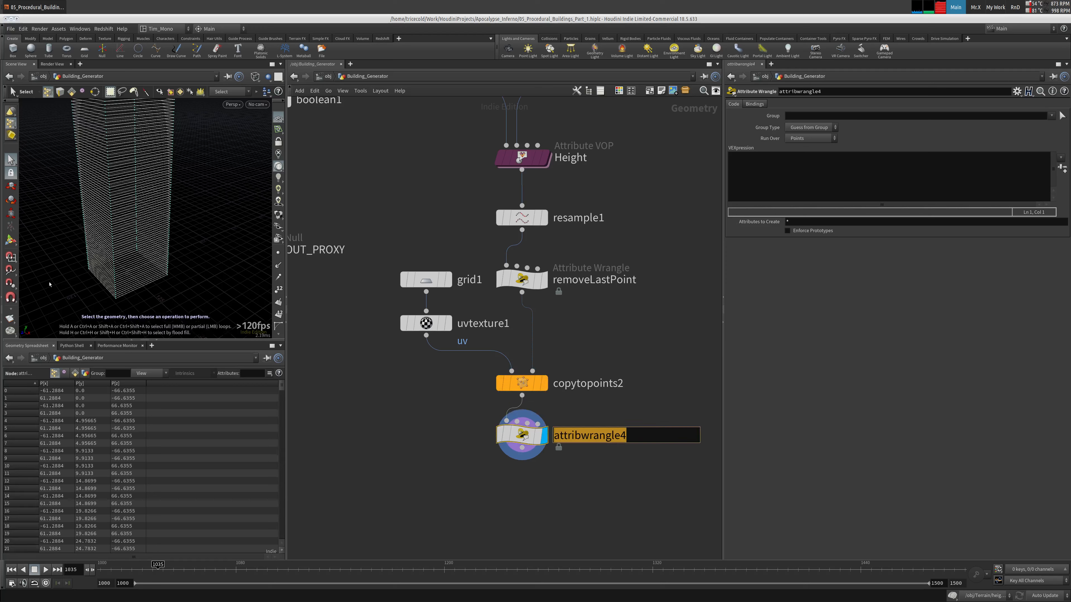
pyautogui.write('F')
pyautogui.press('BackSpace')
pyautogui.write('floo')
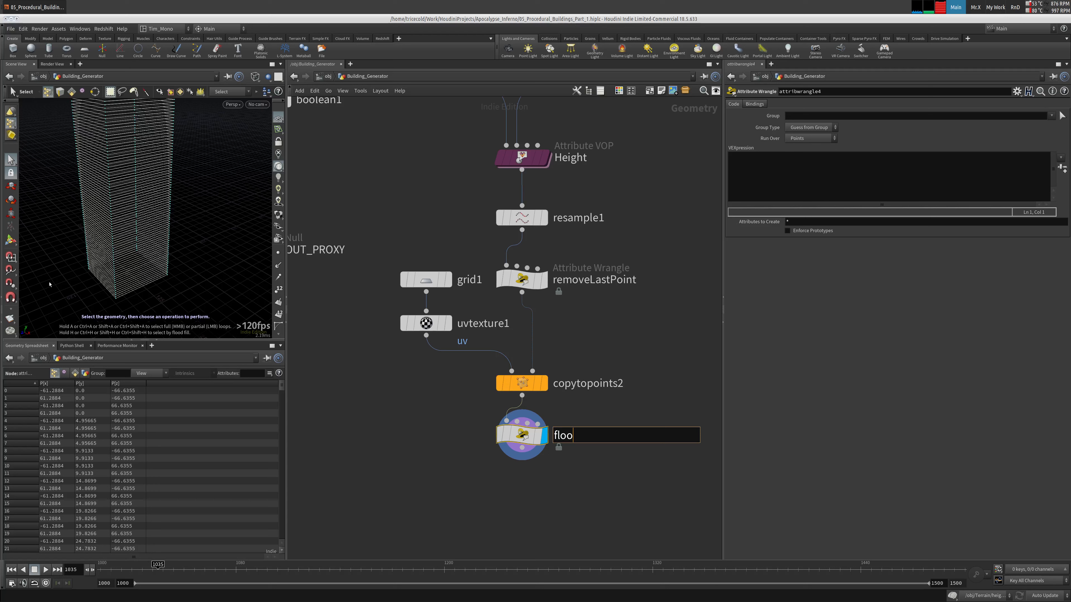
pyautogui.write('rIDs')
pyautogui.press('Return')
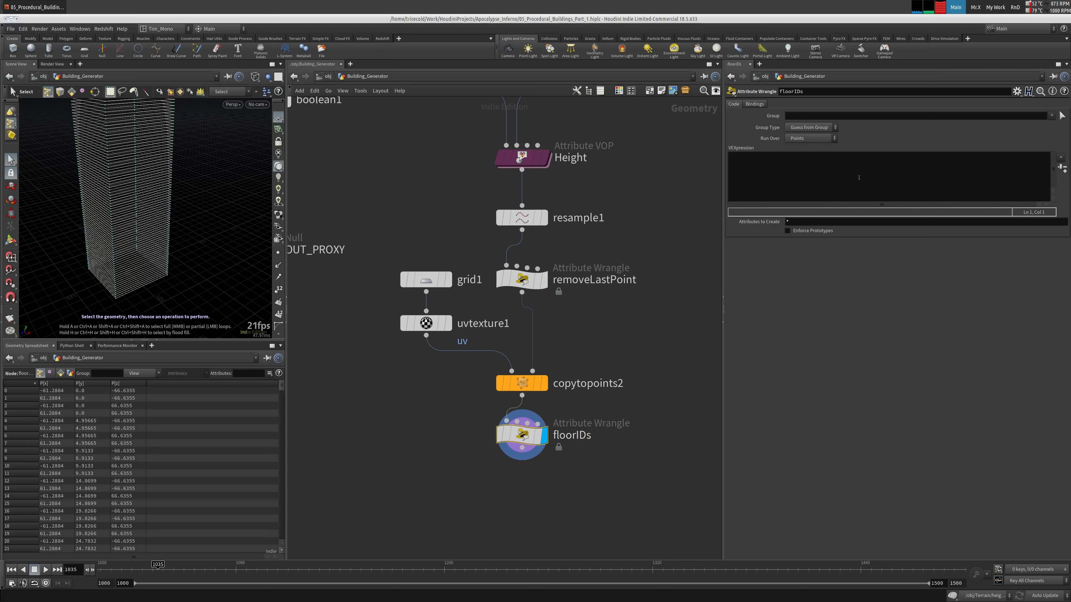
pyautogui.click(811, 138)
pyautogui.click(806, 157)
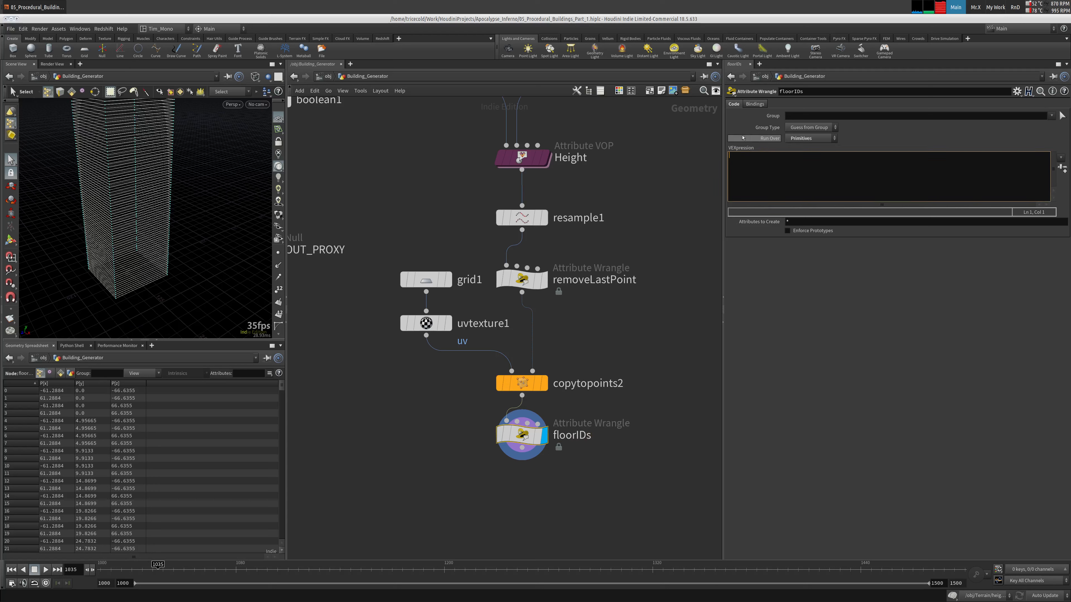
pyautogui.write('i@fl')
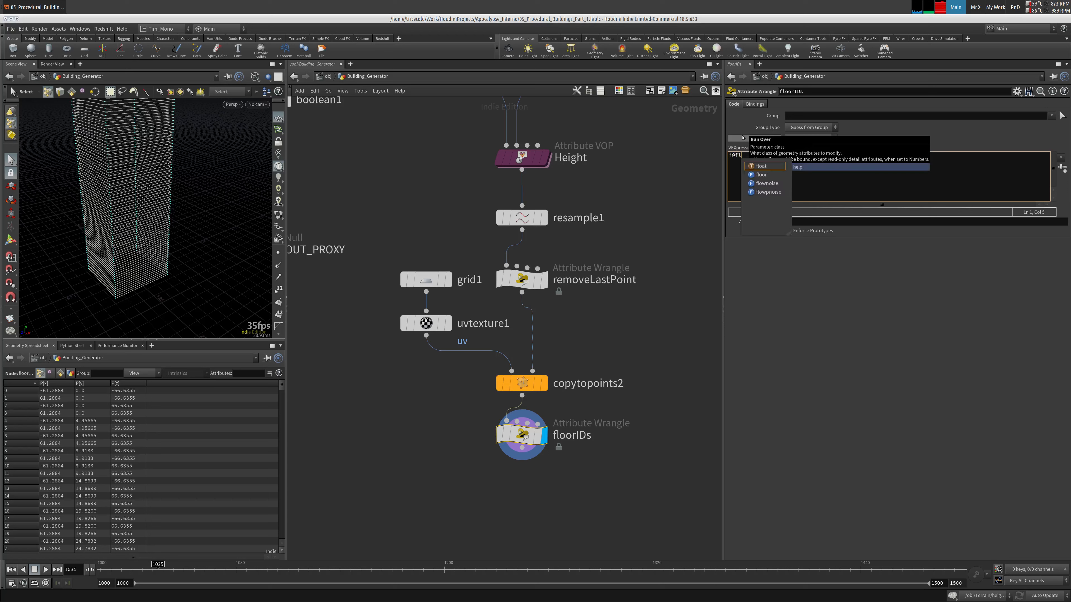
pyautogui.write('oorID = @primnum;')
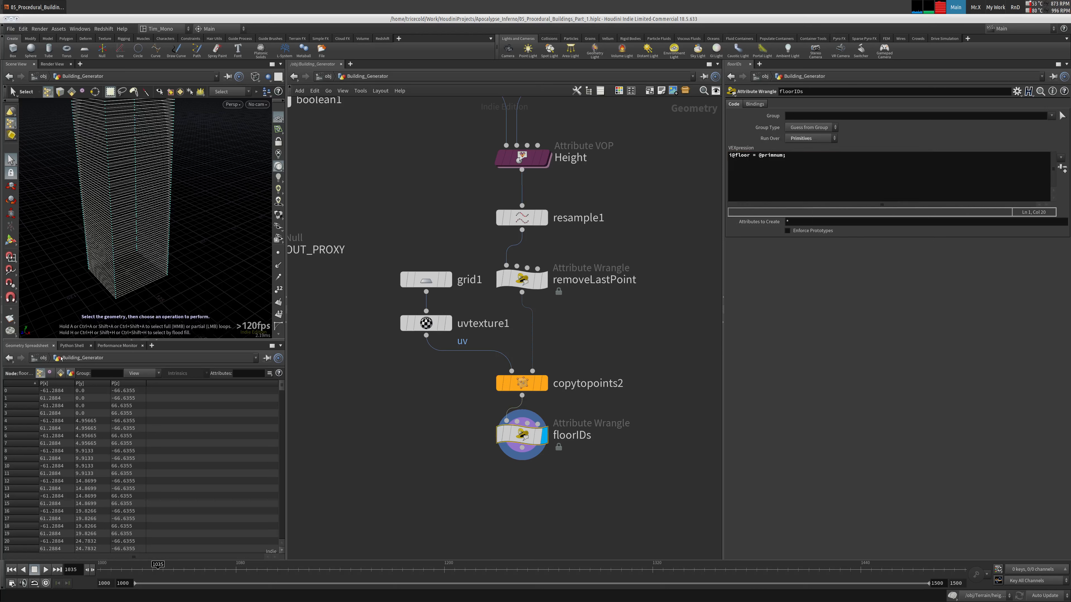
# Step: Show primitive attributes in the Geometry Spreadsheet to check the floor values, and view the whole stack of floors
pyautogui.click(61, 374)
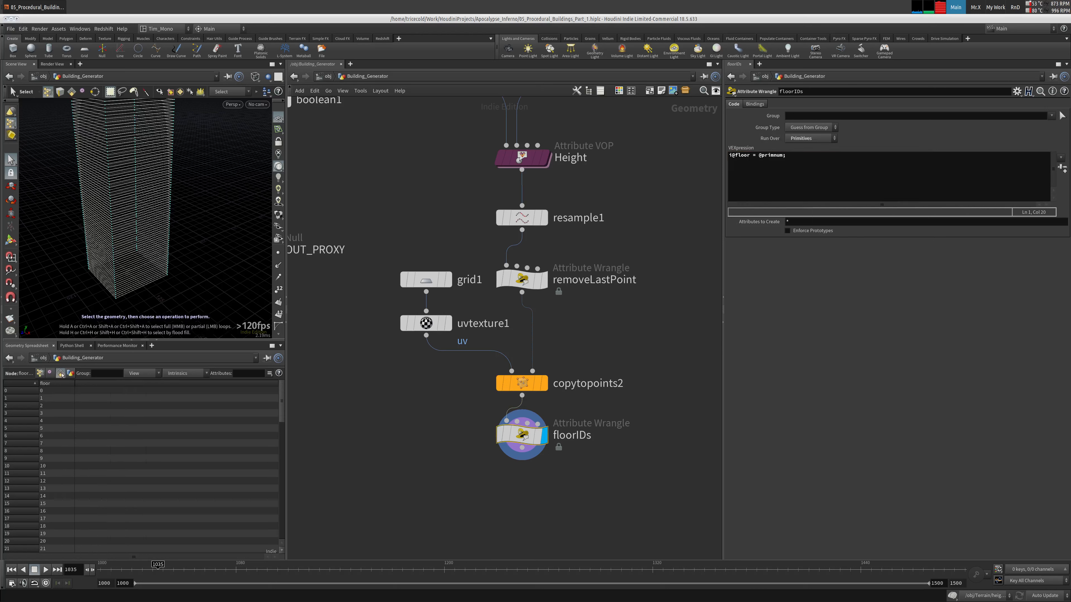
pyautogui.press('Escape')
pyautogui.moveTo(211, 170)
pyautogui.mouseDown()
pyautogui.moveTo(201, 139)
pyautogui.moveTo(197, 167)
pyautogui.mouseUp()
pyautogui.press('s')
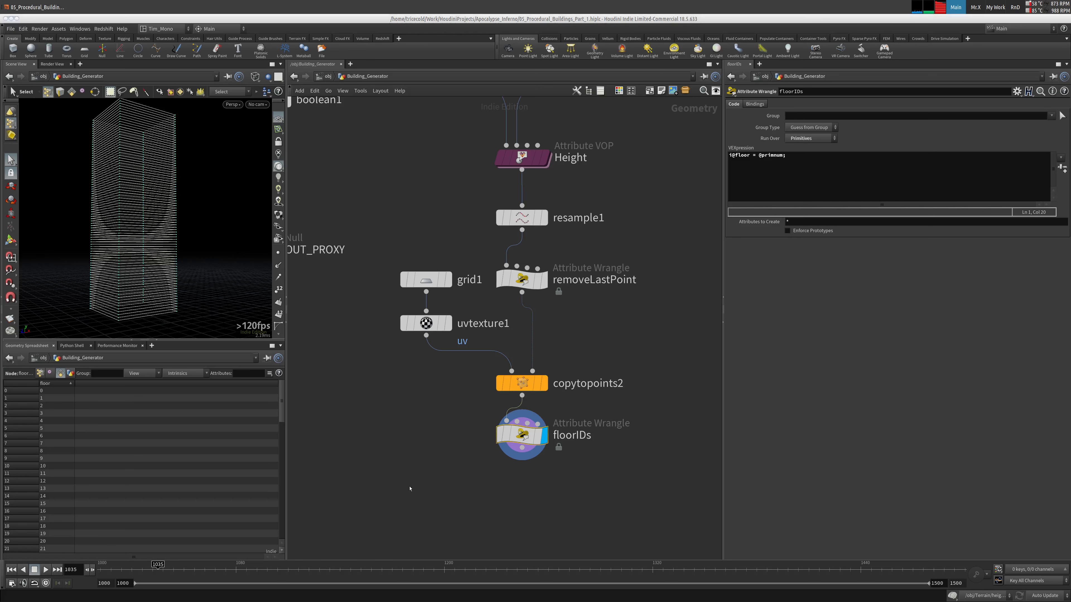
# Step: Add a Boolean node below uvtexture1 and the floorIDs wrangle
pyautogui.moveTo(408, 489); pyautogui.dragTo(408, 422, button='middle')
pyautogui.press('Tab')
pyautogui.write('bool')
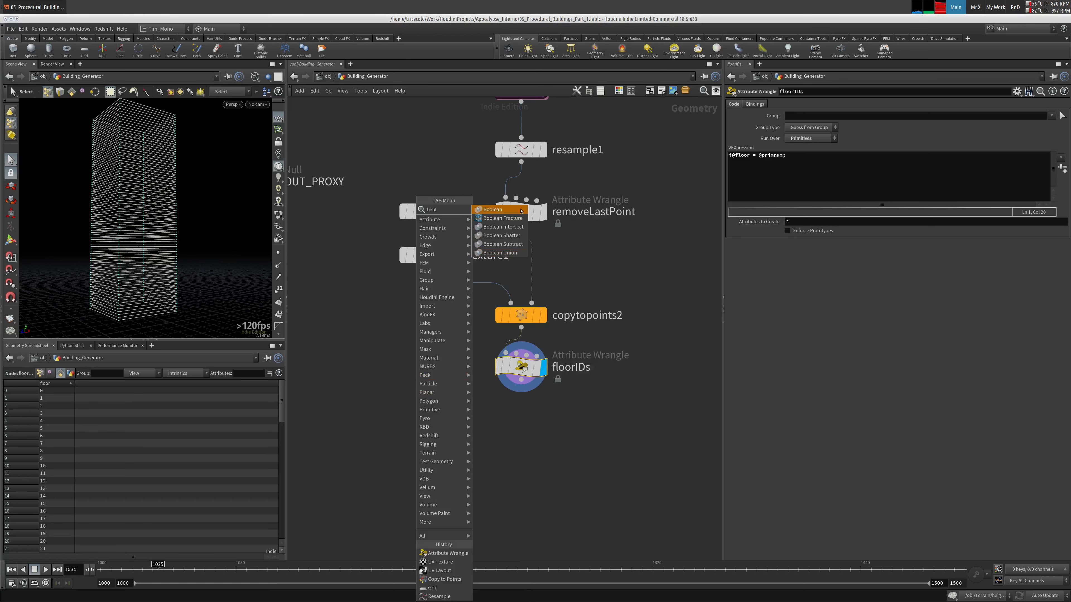
pyautogui.click(492, 209)
pyautogui.click(425, 432)
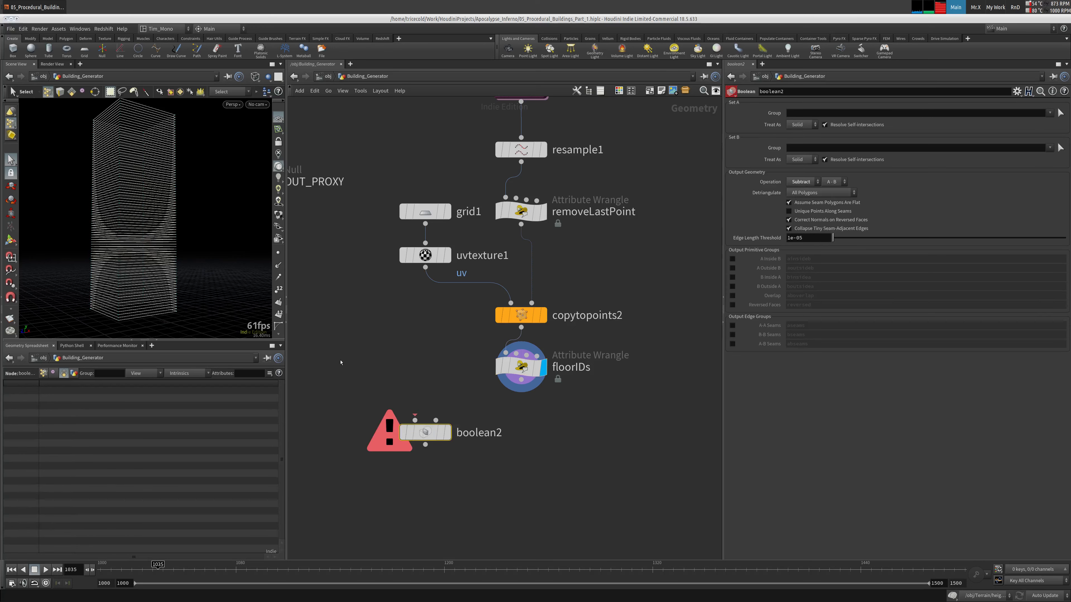
# Step: Save the scene file
pyautogui.moveTo(363, 349); pyautogui.dragTo(435, 399, button='middle')
pyautogui.scroll(-1, 430, 398)
pyautogui.press('4')
pyautogui.click(10, 29)
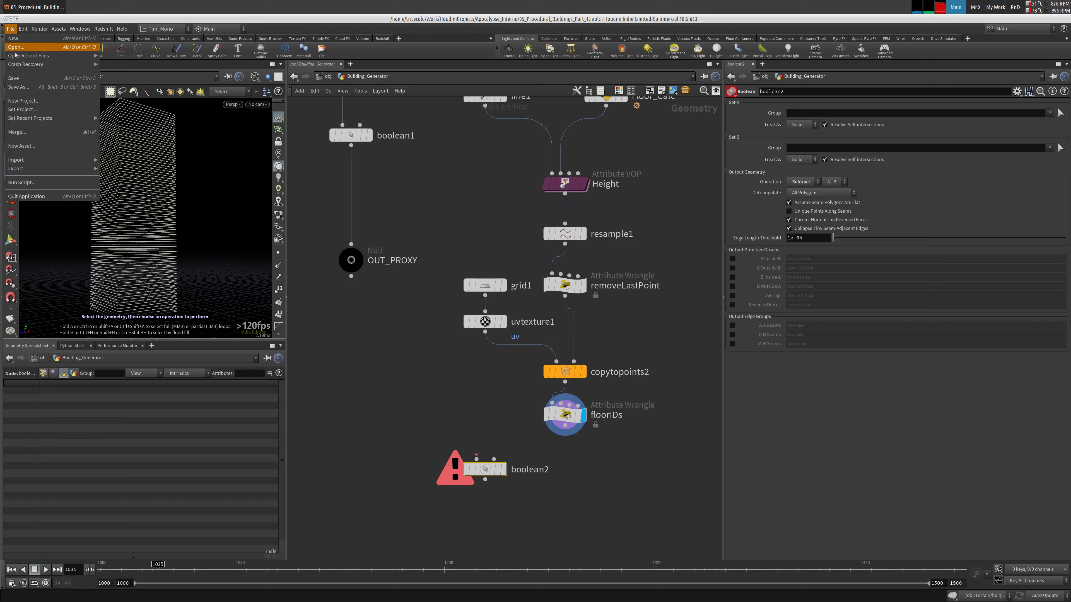
pyautogui.click(25, 79)
# Step: Connect OUT_PROXY to the first input of boolean2 and floorIDs to its second input
pyautogui.moveTo(374, 317); pyautogui.dragTo(373, 253, button='middle')
pyautogui.click(350, 212)
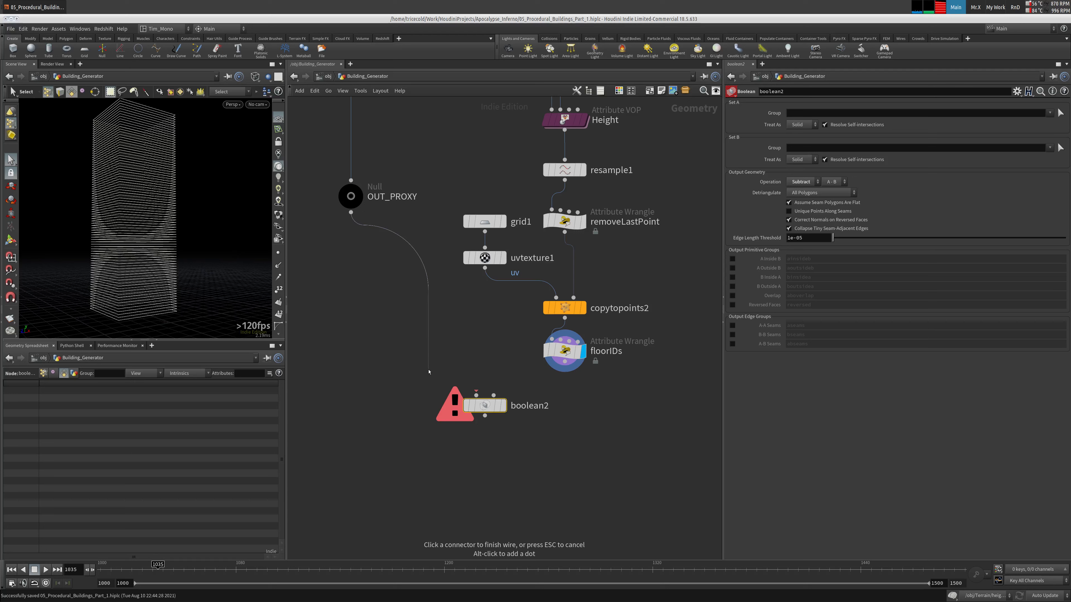
pyautogui.click(476, 395)
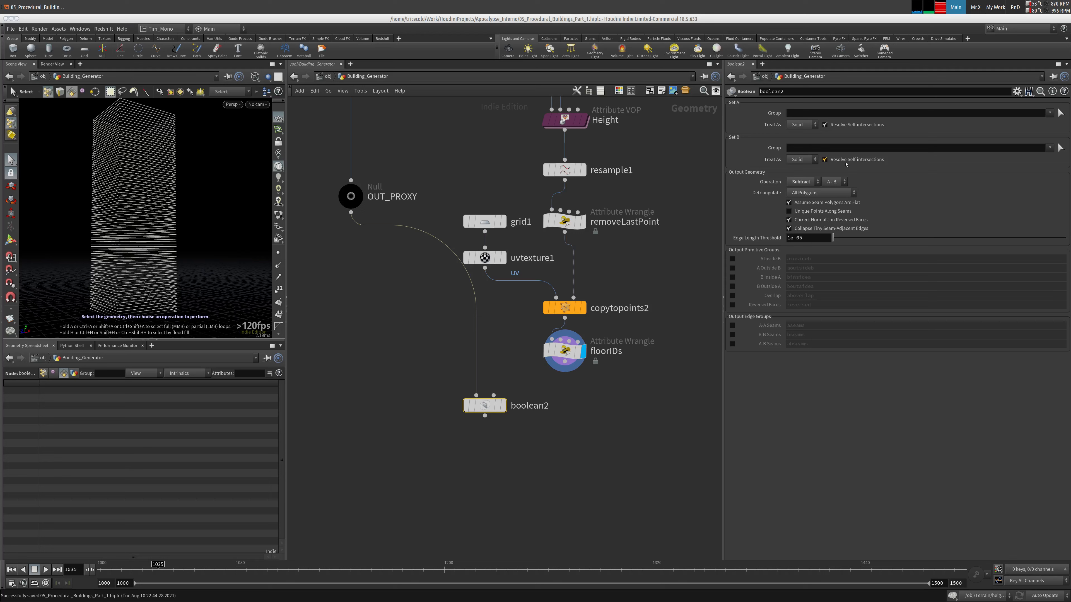
# Step: Treat Set B of boolean2 as Surface, set the operation to Intersect, and make it the displayed node
pyautogui.click(801, 160)
pyautogui.click(800, 170)
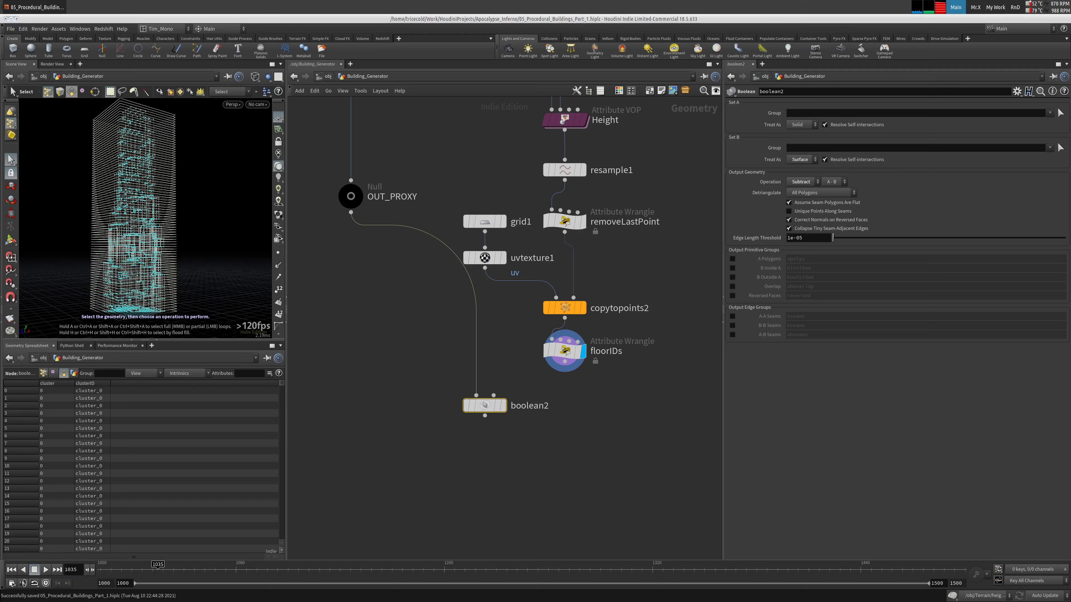
pyautogui.click(801, 181)
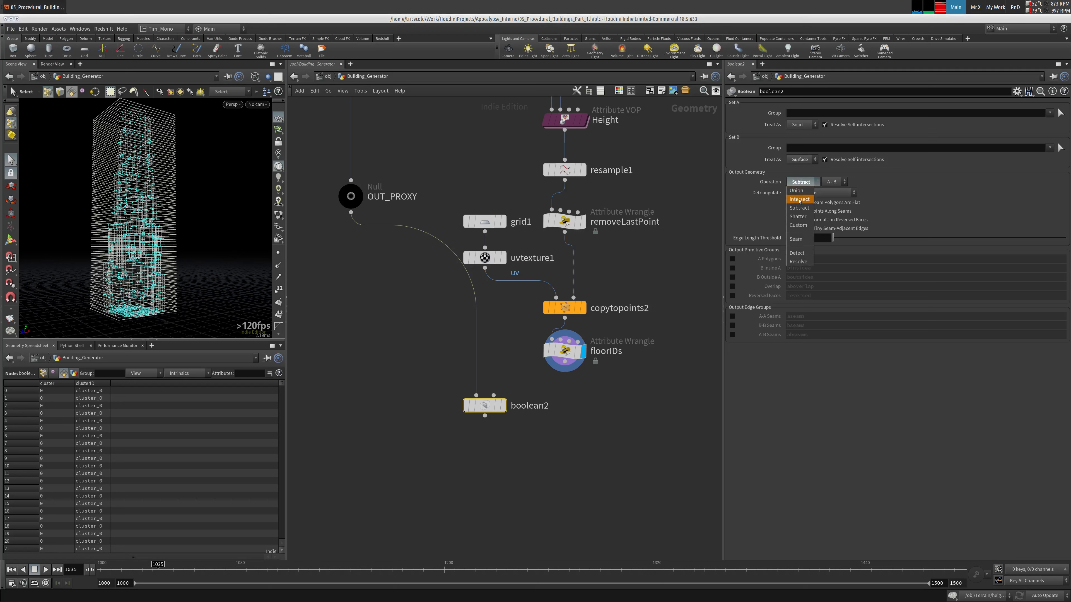
pyautogui.click(799, 199)
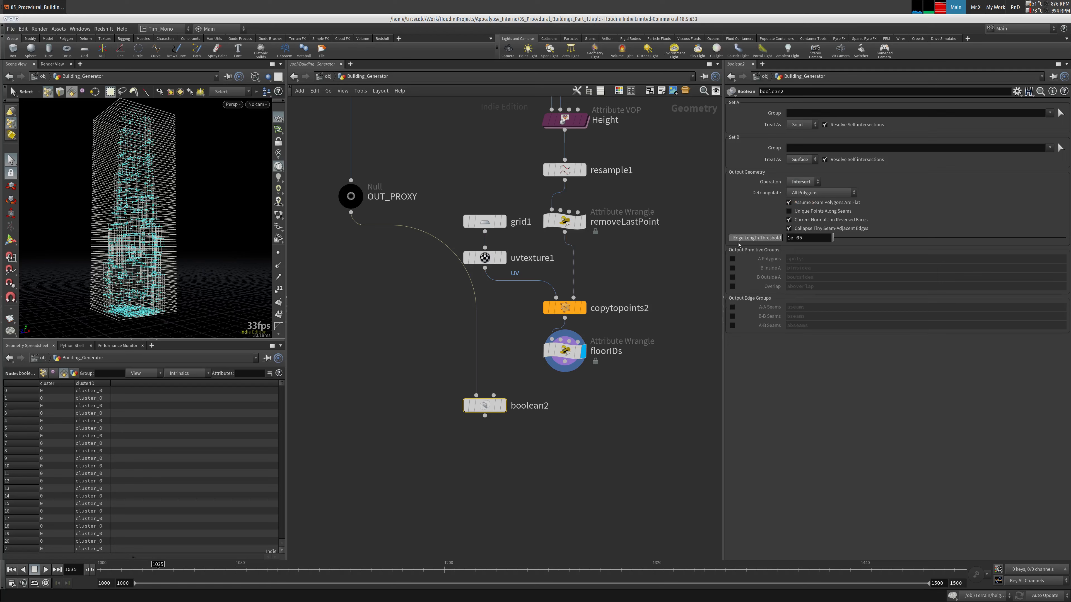
pyautogui.click(505, 410)
# Step: Toggle the viewport between wireframe and shaded display and inspect the intersected floors from different angles
pyautogui.keyDown('alt'); pyautogui.moveTo(127, 141); pyautogui.dragTo(122, 197); pyautogui.keyUp('alt')
pyautogui.hotkey('shift', 'w')
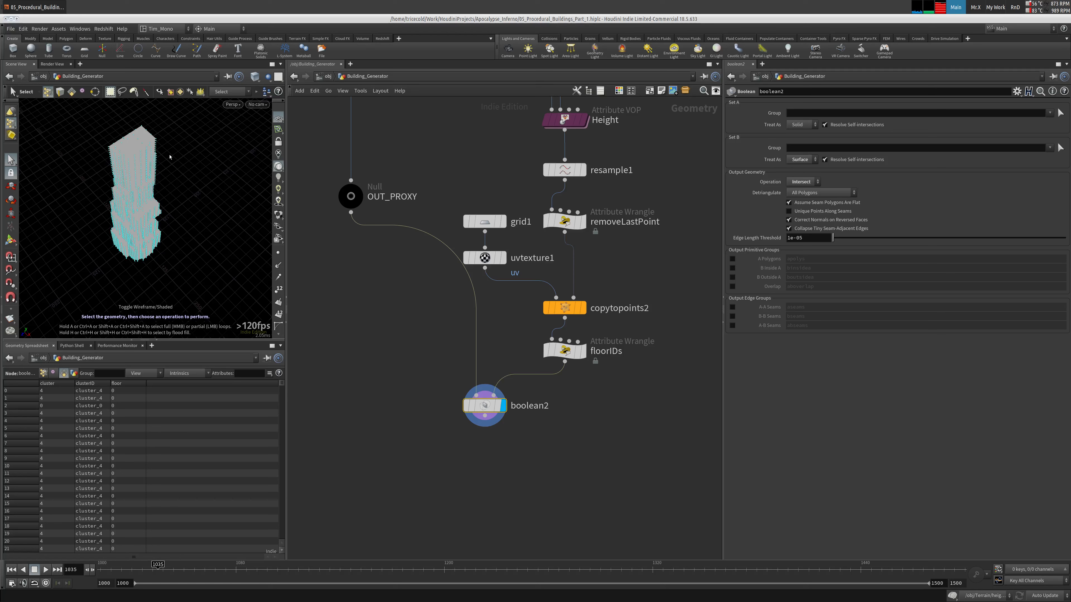
pyautogui.rightClick(11, 122)
pyautogui.click(33, 144)
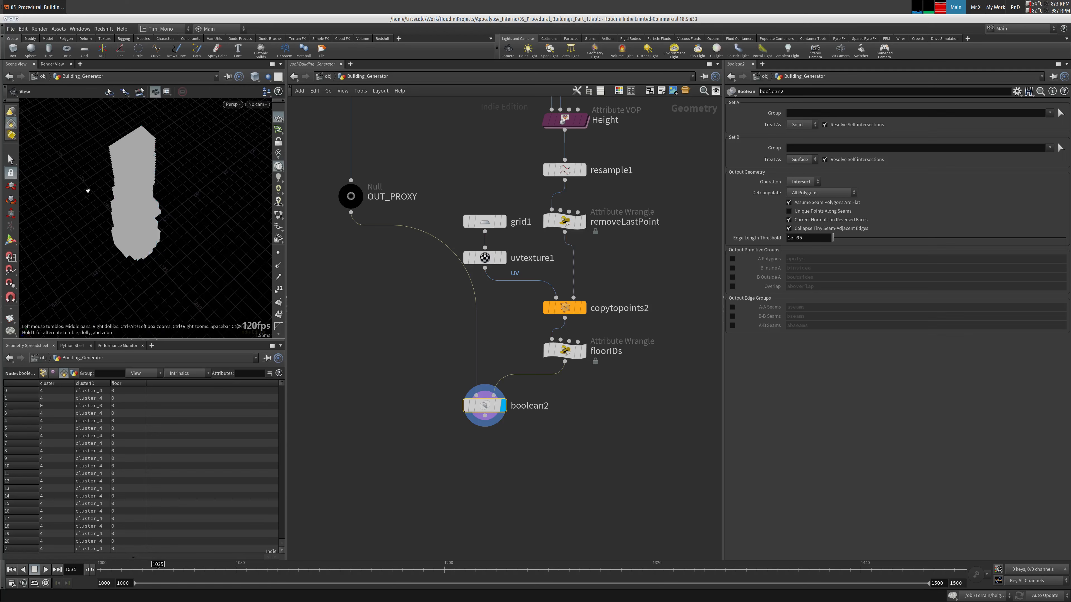
pyautogui.keyDown('alt'); pyautogui.moveTo(88, 191); pyautogui.dragTo(148, 173); pyautogui.keyUp('alt')
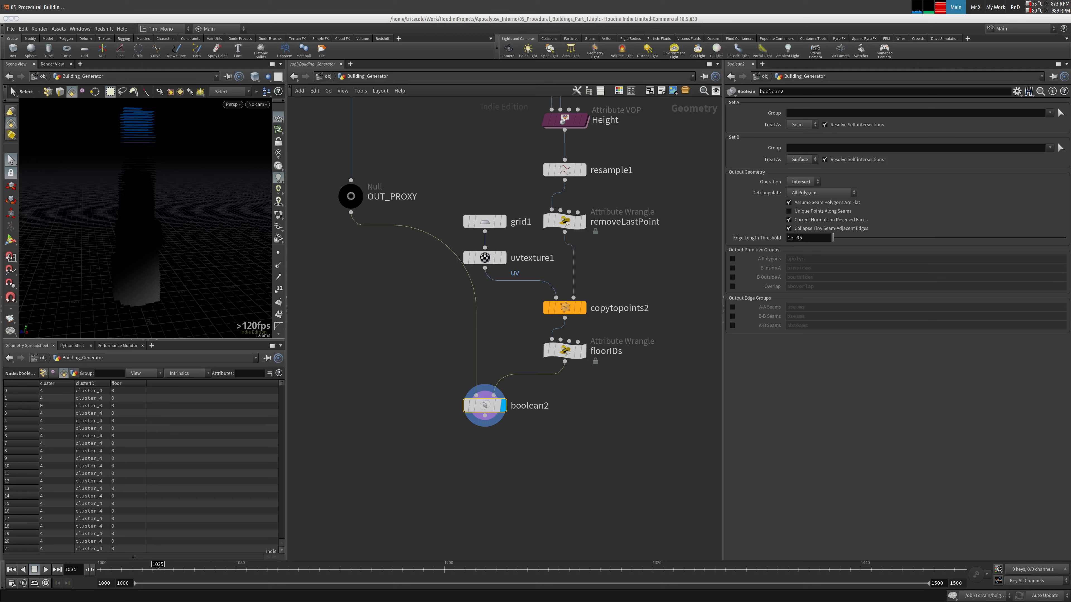
# Step: Add a Measure node below boolean2
pyautogui.moveTo(345, 486); pyautogui.dragTo(336, 433, button='middle')
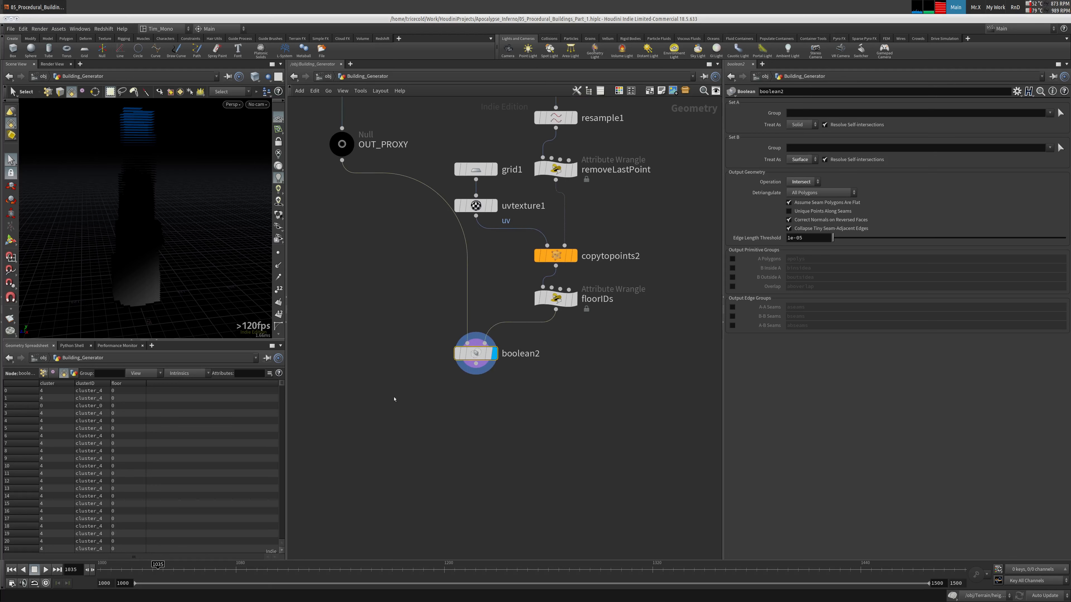
pyautogui.press('Tab')
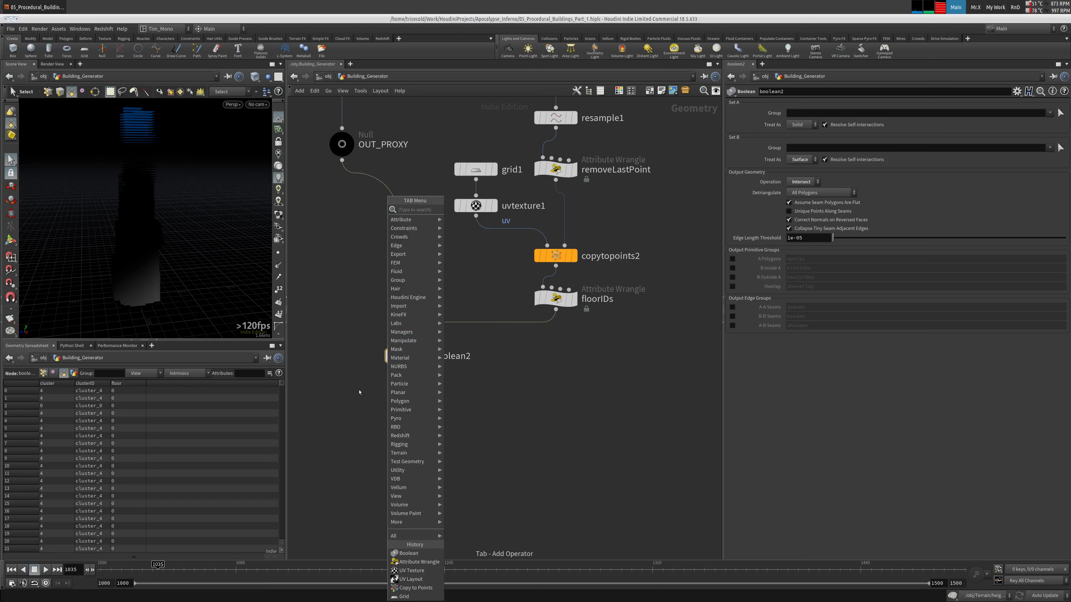
pyautogui.write('meas')
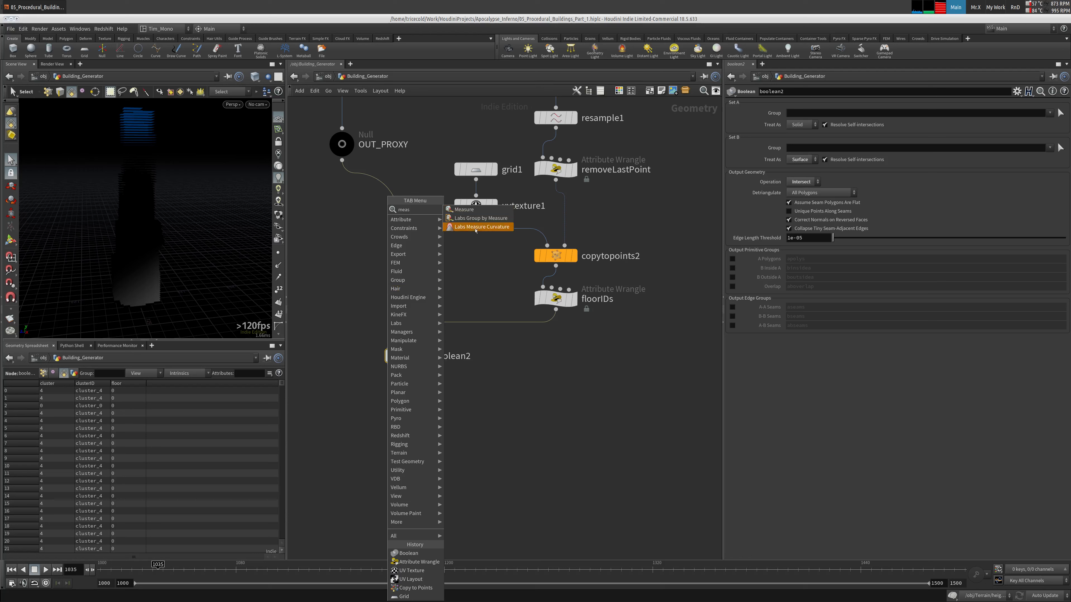
pyautogui.click(475, 210)
pyautogui.click(377, 412)
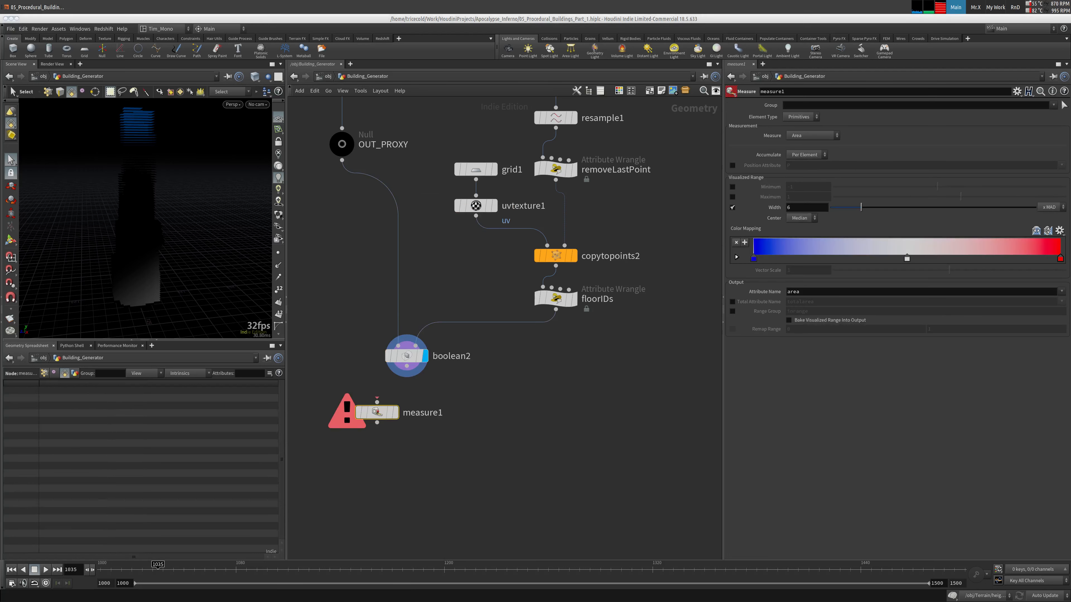
# Step: Connect boolean2's output to measure1 and make measure1 the displayed node
pyautogui.moveTo(377, 412)
pyautogui.mouseDown()
pyautogui.moveTo(402, 416)
pyautogui.moveTo(366, 409)
pyautogui.mouseUp()
pyautogui.click(372, 404)
pyautogui.click(406, 367)
pyautogui.click(381, 406)
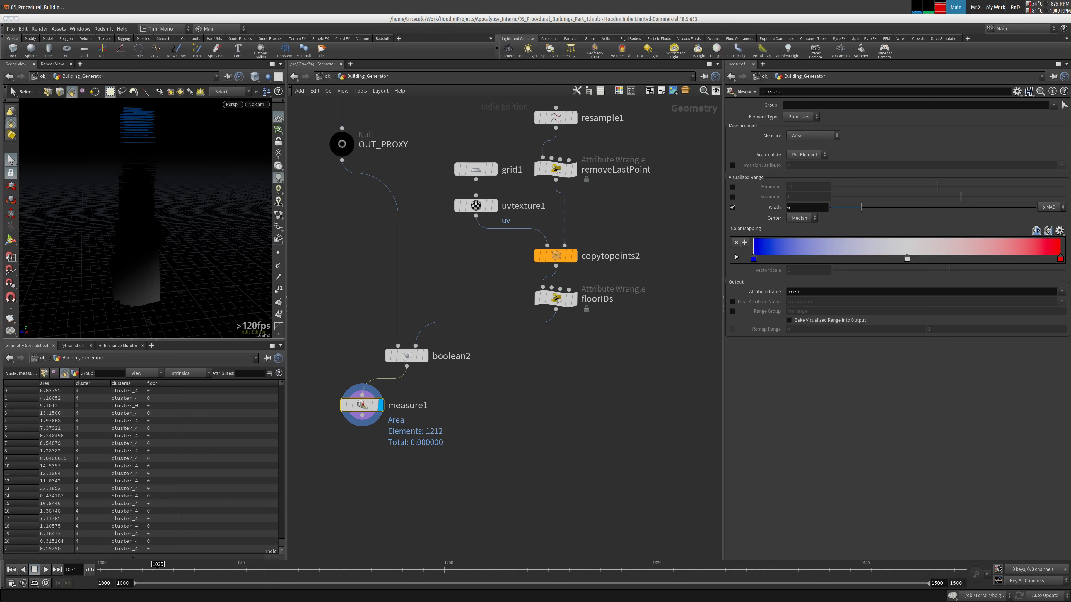
# Step: Add an Attribute Wrangle connected below measure1 and make it the displayed node
pyautogui.press('Tab')
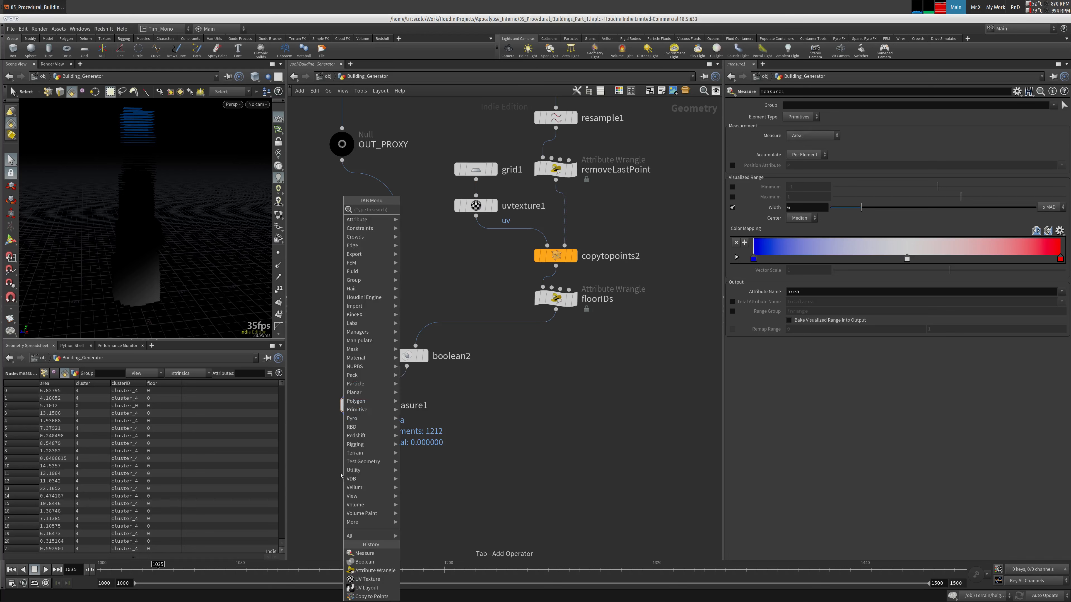
pyautogui.write('atrw')
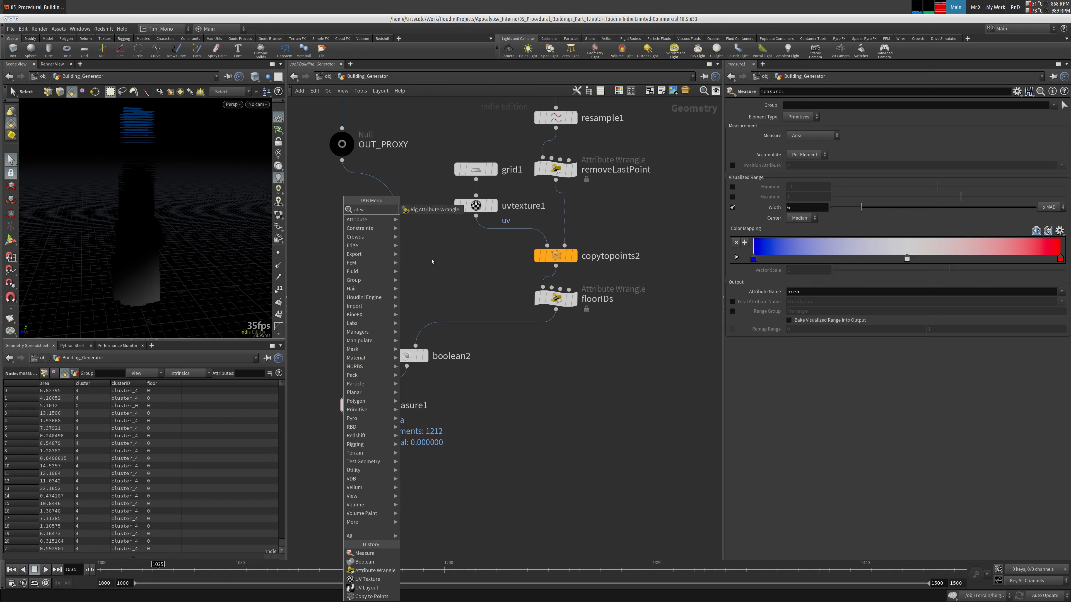
pyautogui.click(430, 262)
pyautogui.press('Tab')
pyautogui.write('attrw')
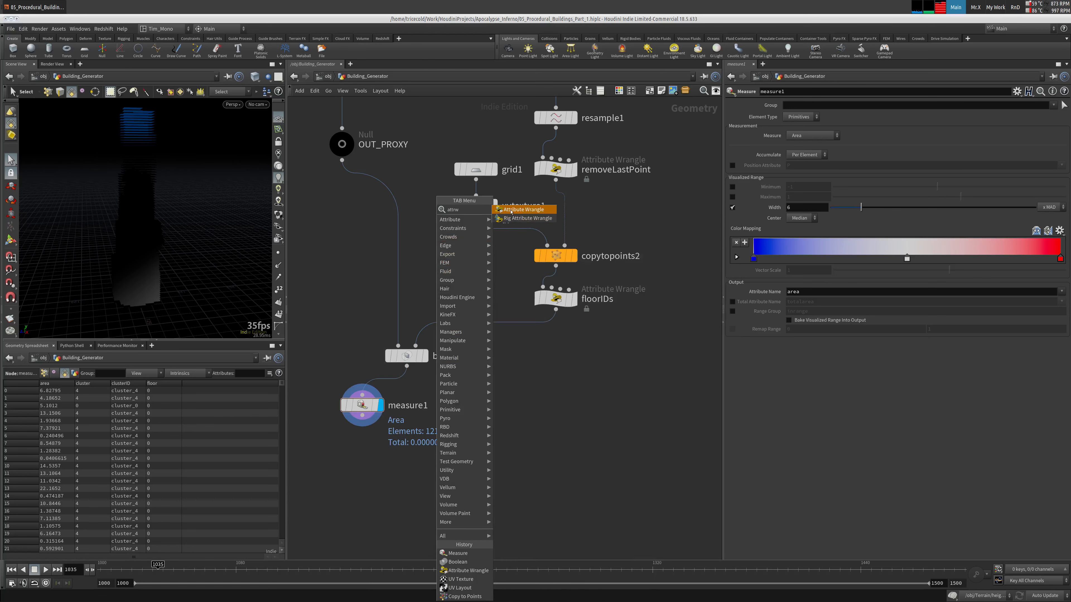
pyautogui.click(511, 211)
pyautogui.click(388, 469)
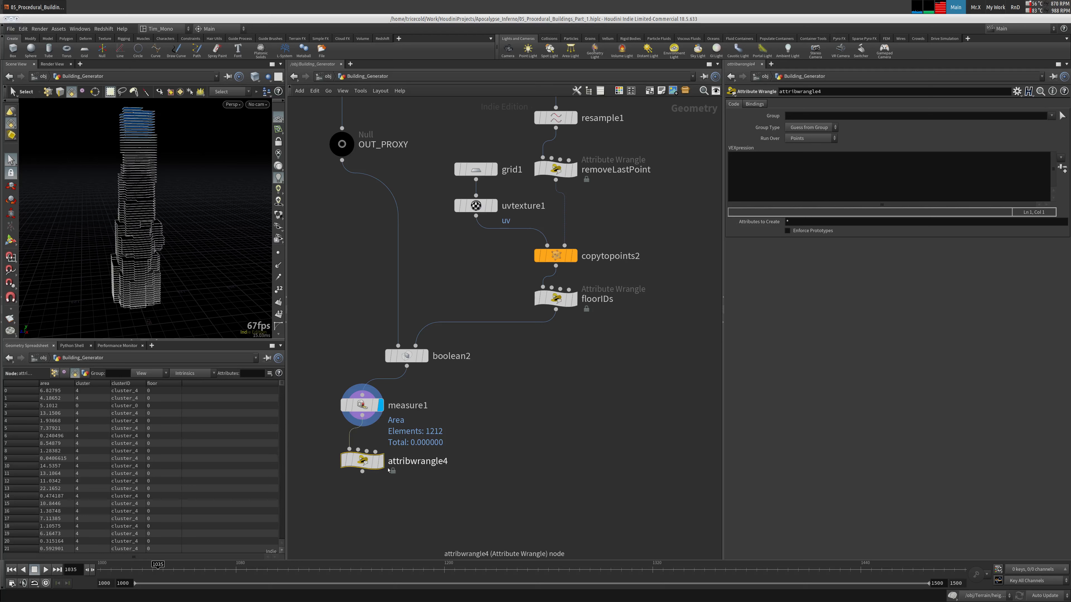
pyautogui.press('r')
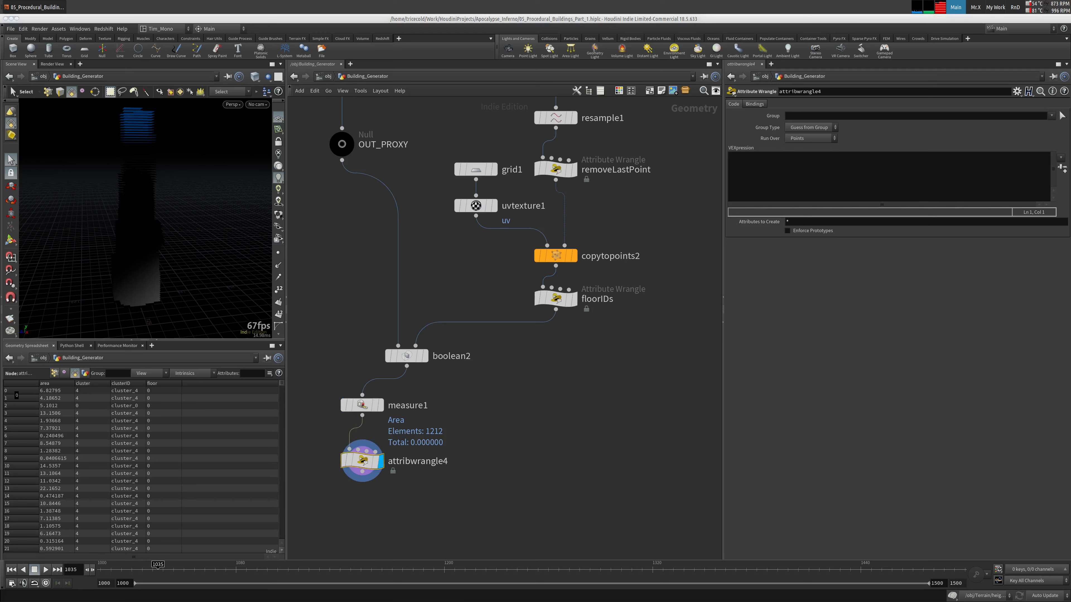
pyautogui.click(838, 192)
pyautogui.write('if(@area < 200)     removeprim(0,@primnum,1);')
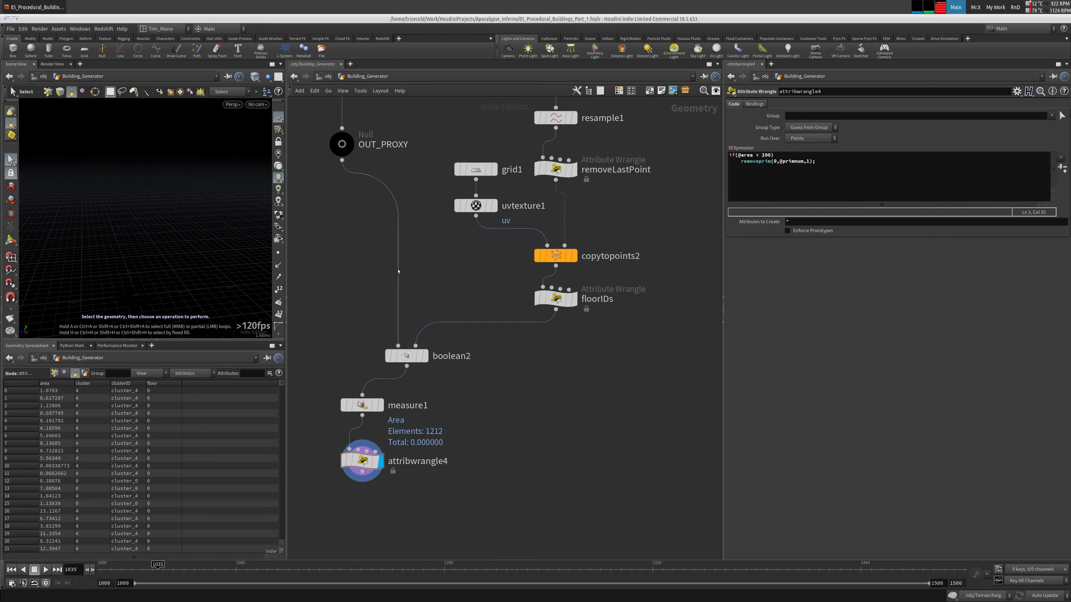
pyautogui.click(809, 138)
pyautogui.click(807, 157)
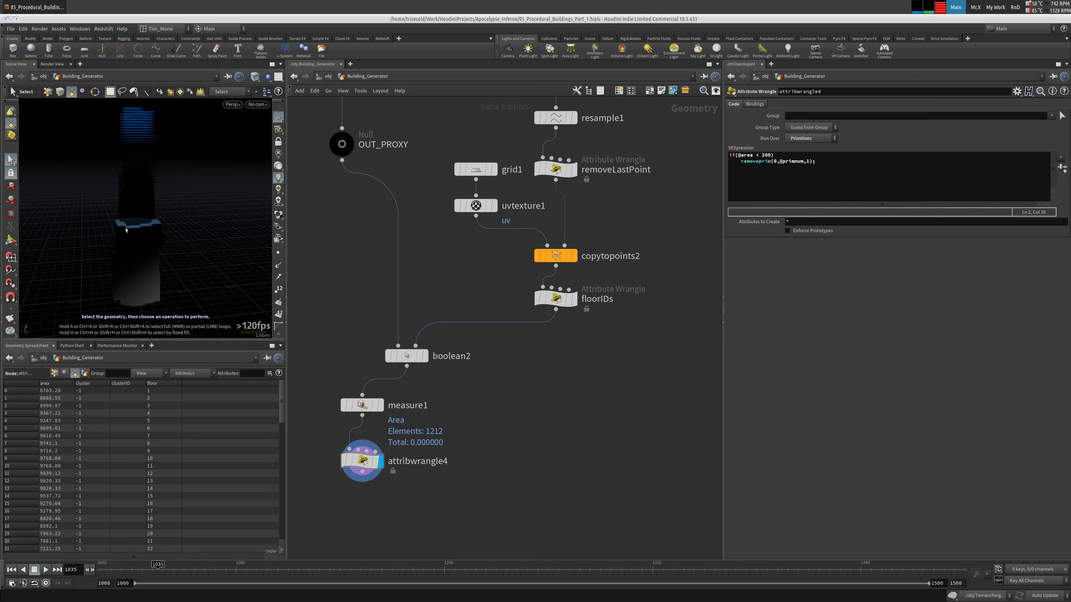
pyautogui.moveTo(174, 146)
pyautogui.keyDown('alt'); pyautogui.mouseDown()
pyautogui.moveTo(206, 194)
pyautogui.moveTo(214, 188)
pyautogui.moveTo(168, 142)
pyautogui.moveTo(141, 140)
pyautogui.moveTo(236, 131)
pyautogui.mouseUp(); pyautogui.keyUp('alt')
pyautogui.moveTo(236, 131); pyautogui.dragTo(257, 144, button='right')
pyautogui.hotkey('shift', 'w')
pyautogui.moveTo(188, 174)
pyautogui.keyDown('alt'); pyautogui.mouseDown()
pyautogui.moveTo(168, 196)
pyautogui.moveTo(158, 319)
pyautogui.mouseUp(); pyautogui.keyUp('alt')
pyautogui.hotkey('space', 'g')
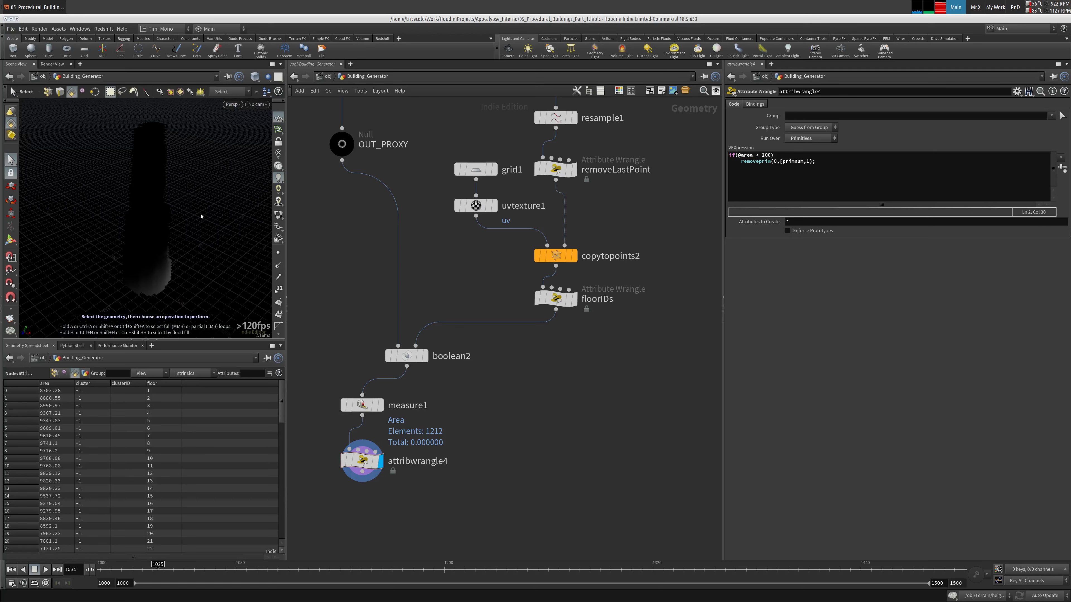
# Step: Add a Labs Delete Small Parts node beside attribwrangle4
pyautogui.moveTo(485, 418); pyautogui.dragTo(502, 330, button='middle')
pyautogui.press('Tab')
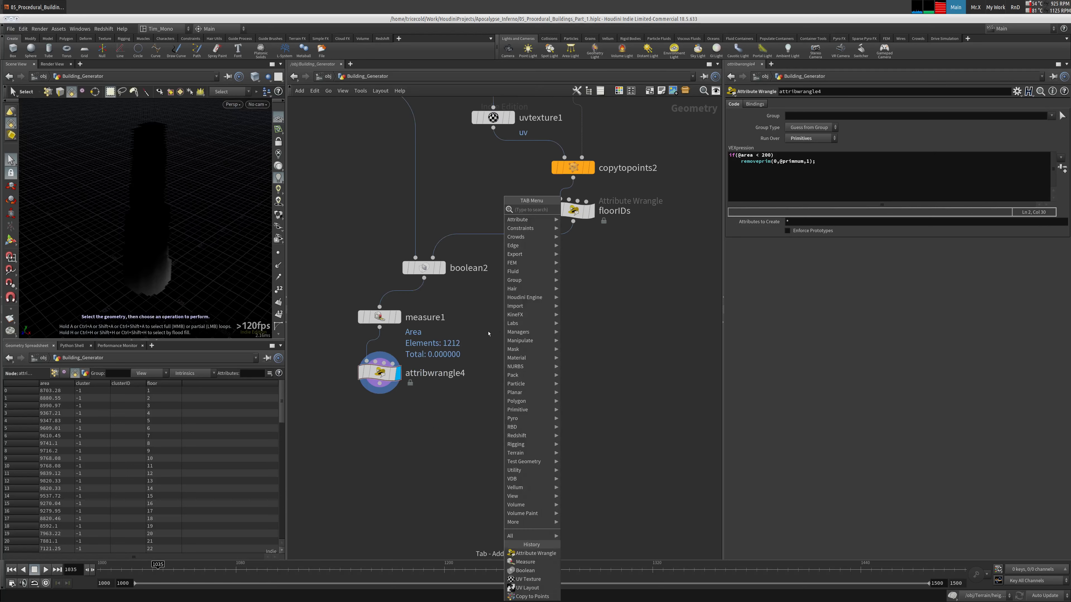
pyautogui.write('small')
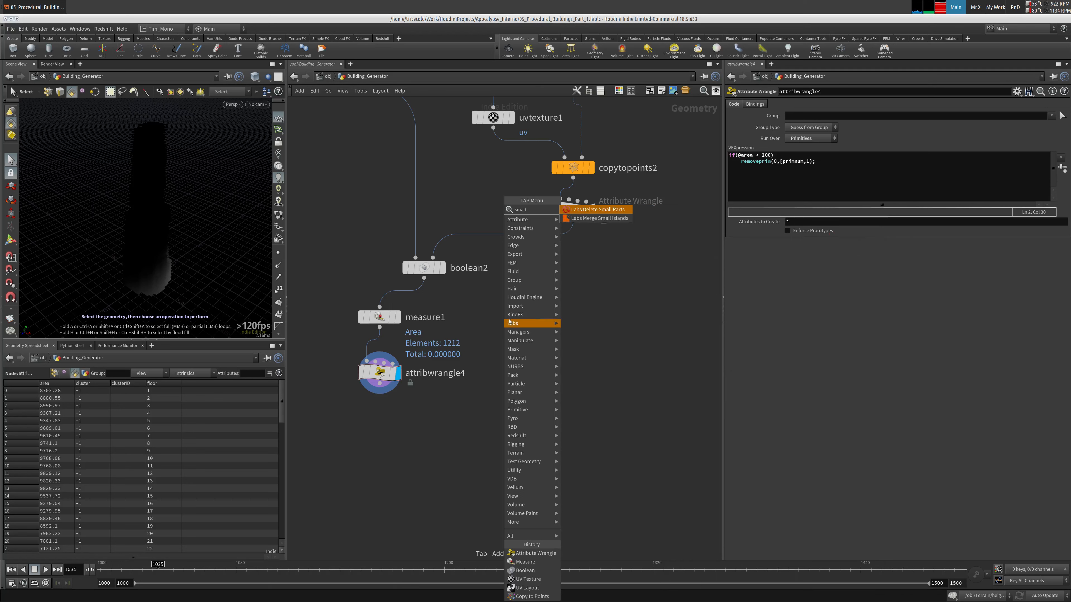
pyautogui.press('Return')
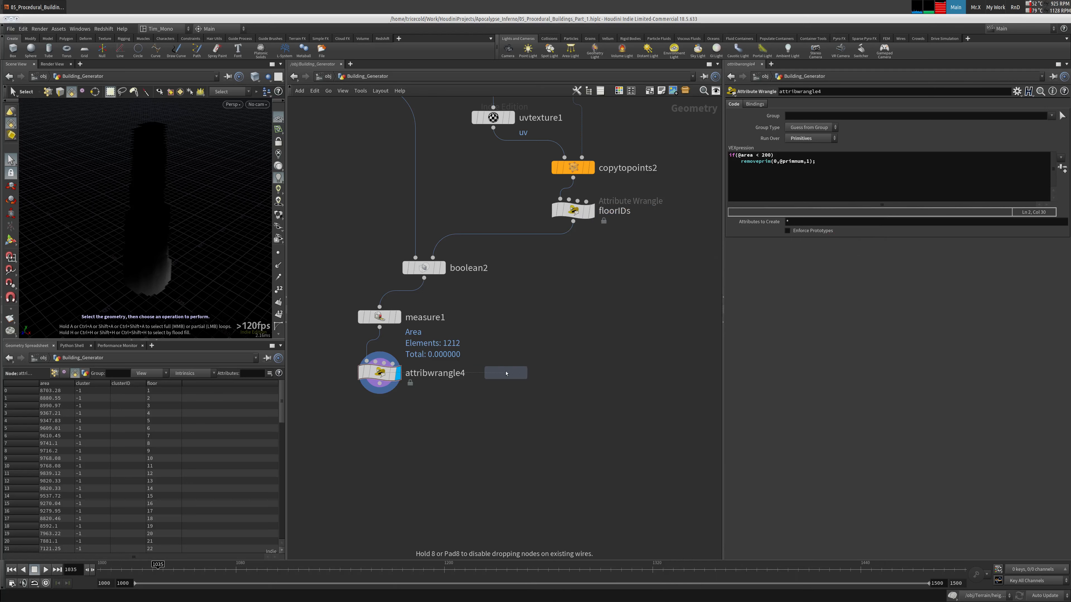
pyautogui.click(506, 374)
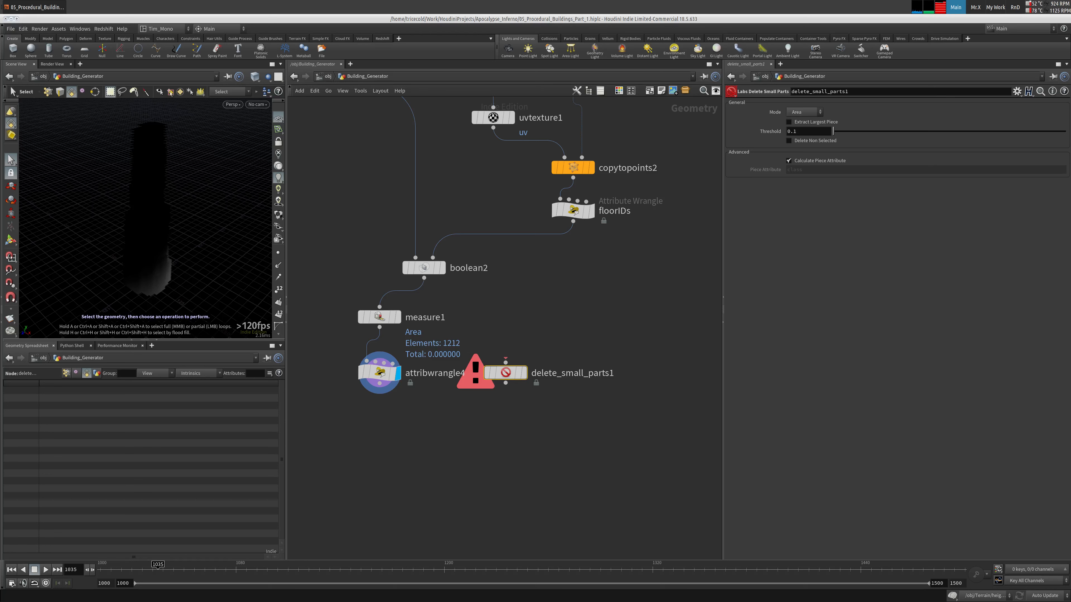
# Step: Look up the SideFX Labs release manager and close its window
pyautogui.click(104, 29)
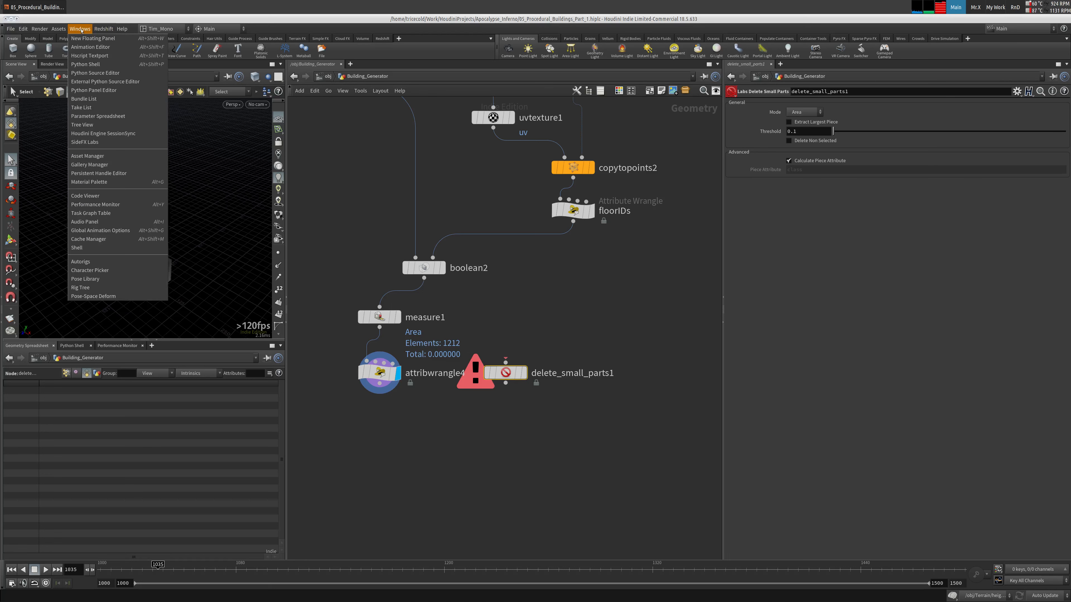
pyautogui.moveTo(59, 29)
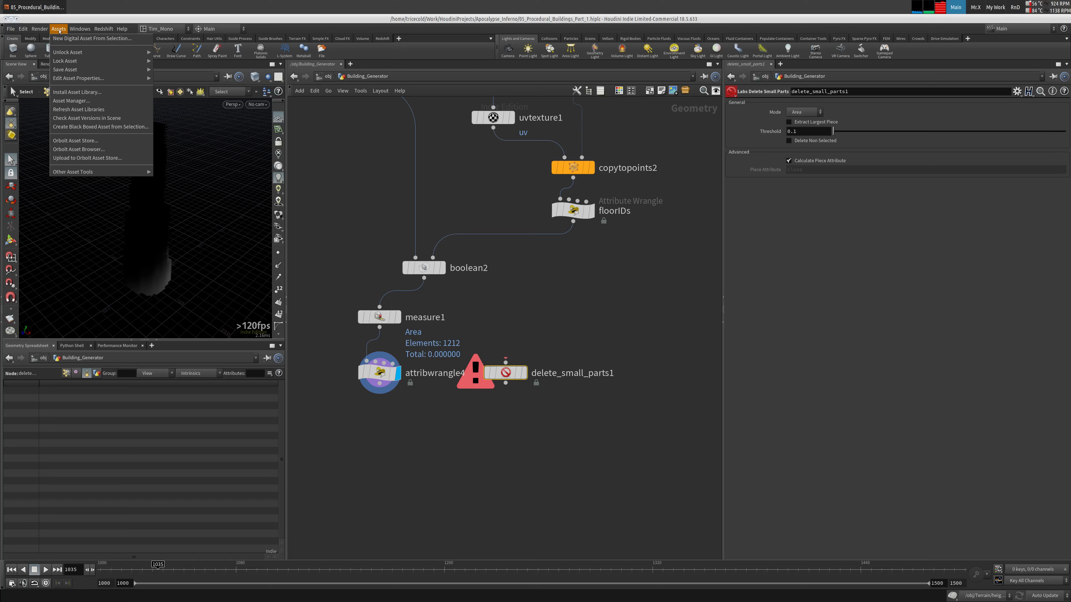
pyautogui.moveTo(78, 172)
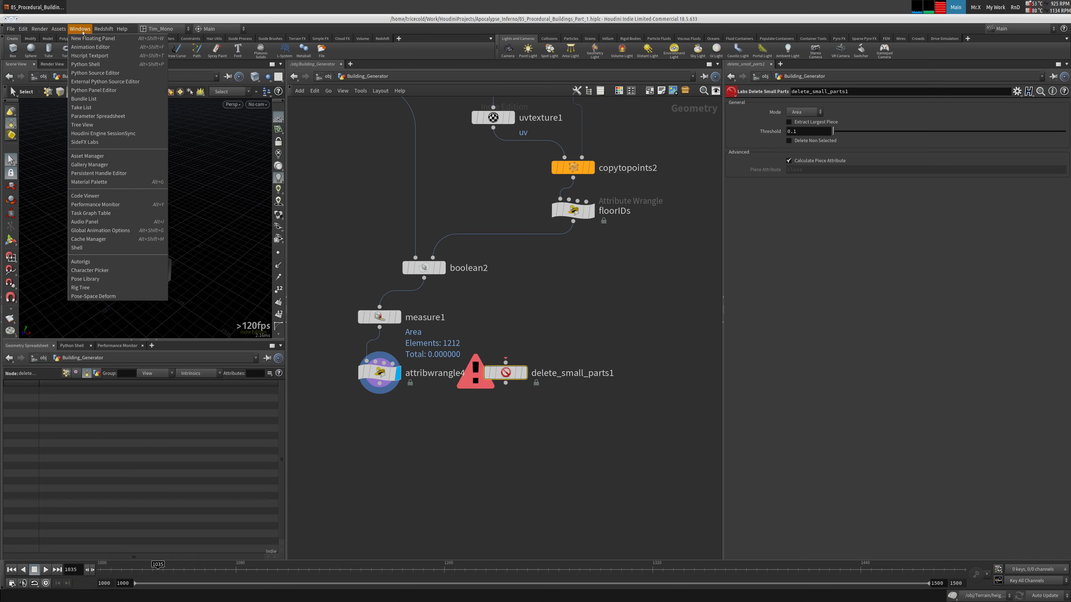
pyautogui.moveTo(131, 32)
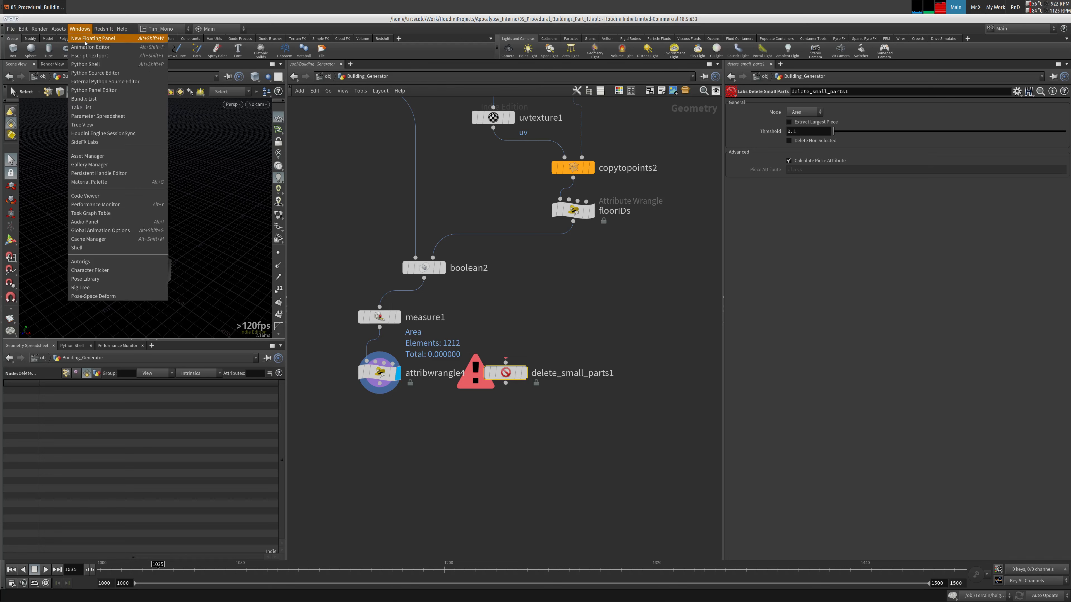
pyautogui.click(563, 338)
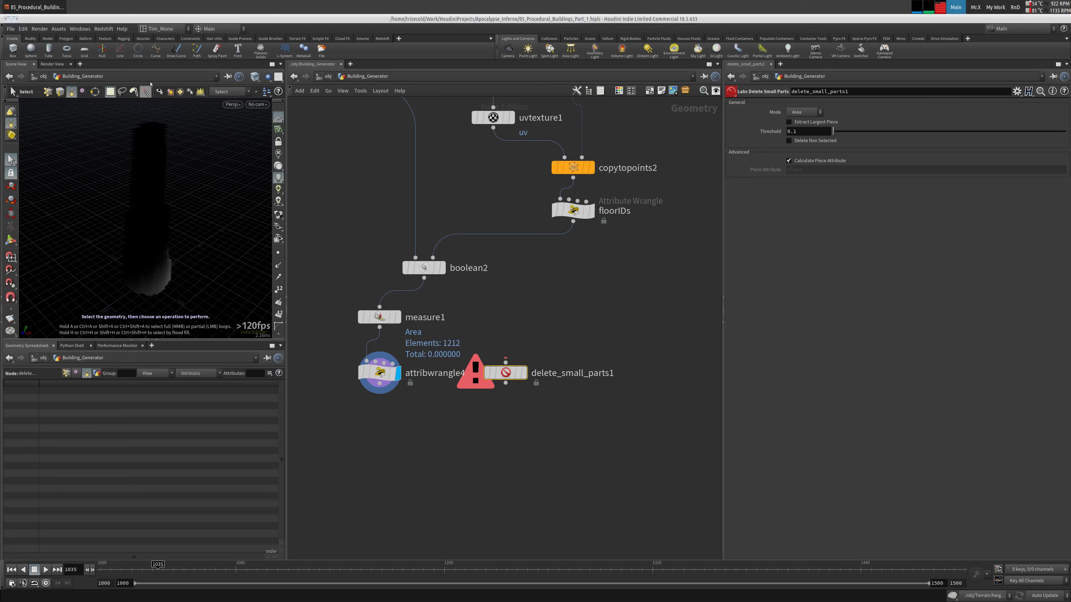
pyautogui.click(74, 30)
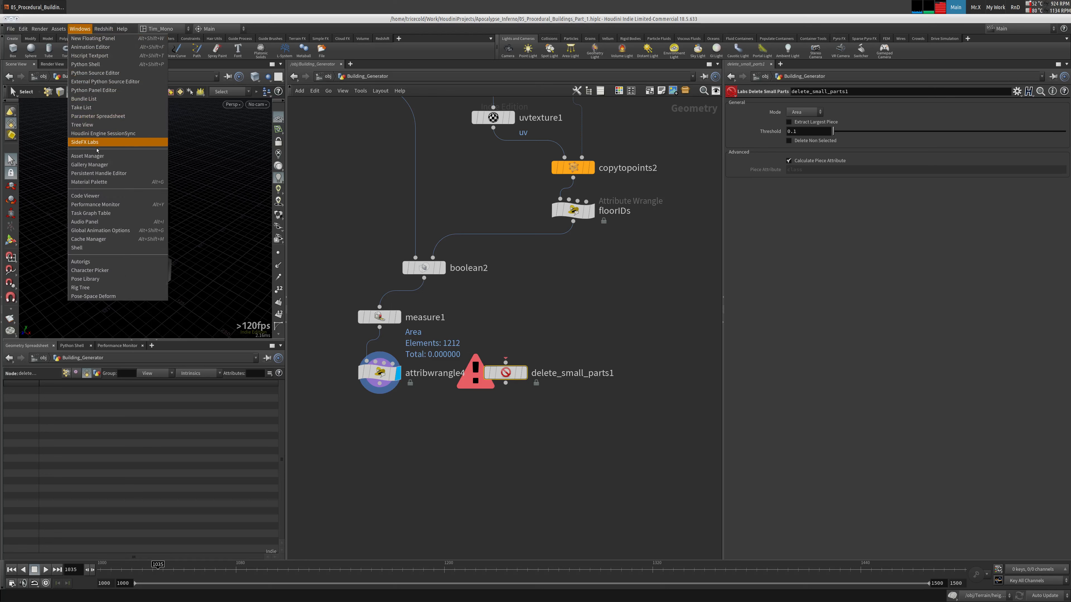
pyautogui.click(85, 142)
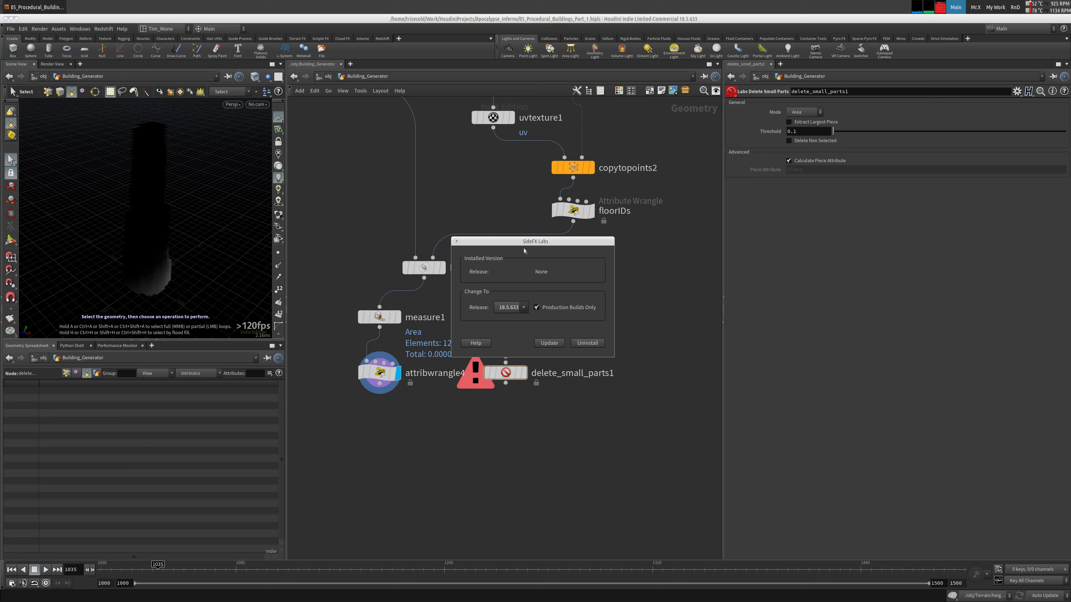
pyautogui.click(457, 242)
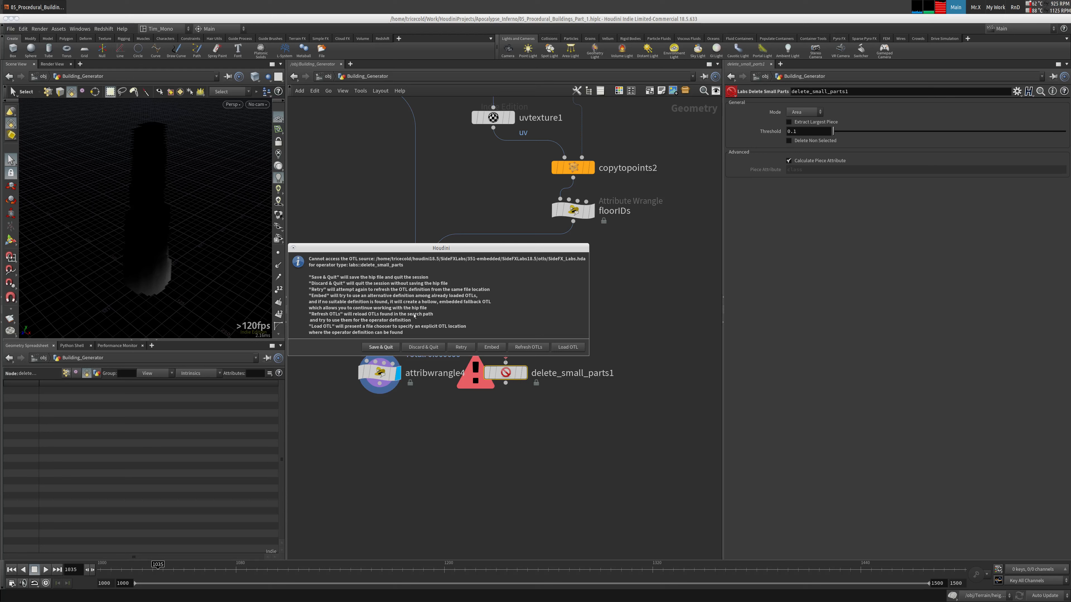
# Step: Save and quit the session, and reopen the scene 05_Procedural_Buildings_Part_1.hiplc
pyautogui.click(381, 348)
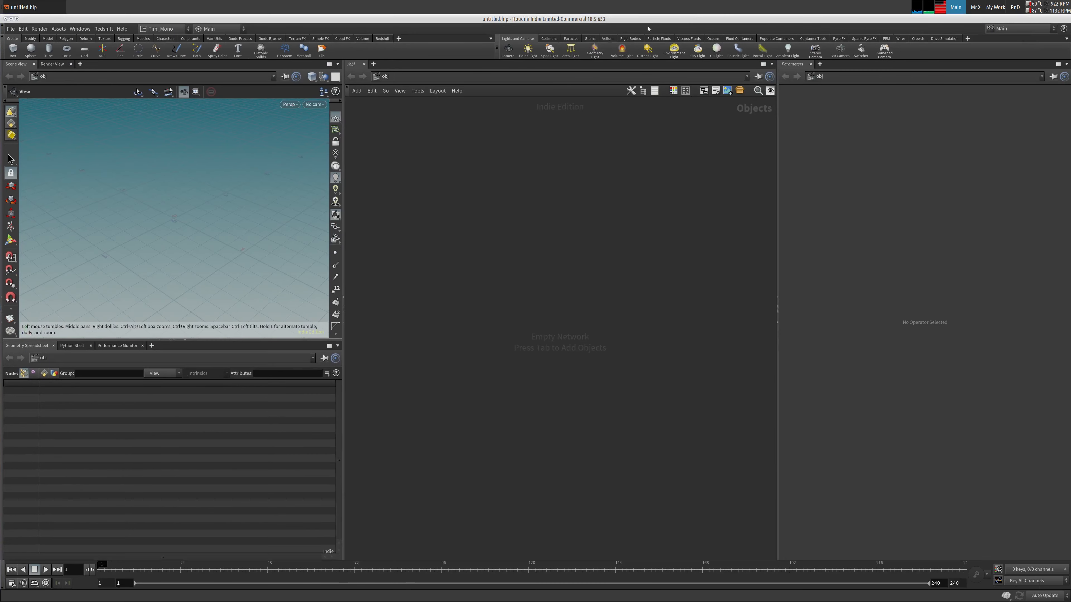
pyautogui.click(11, 29)
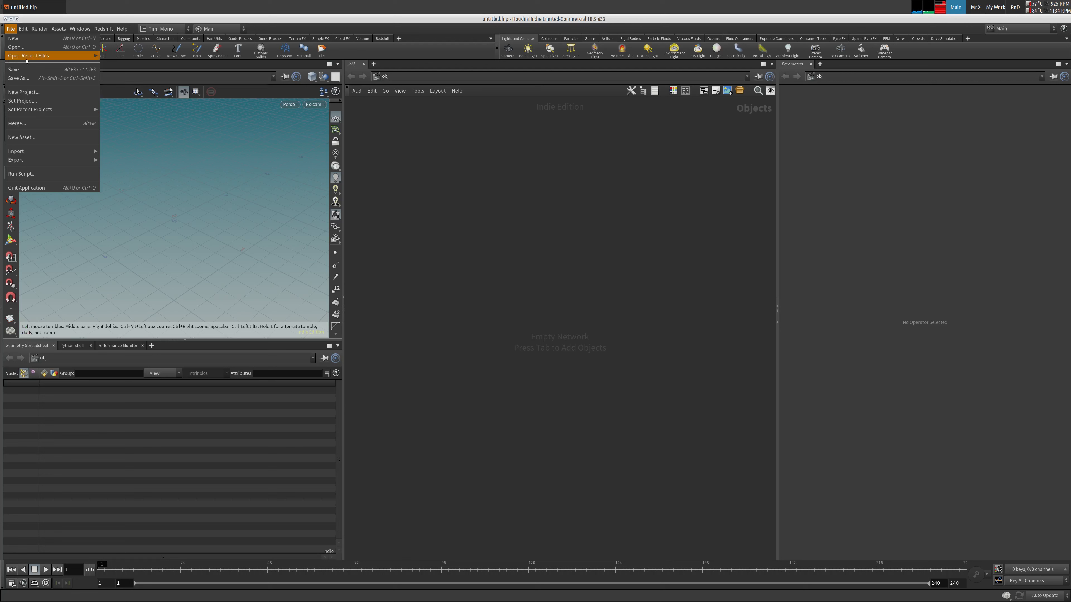
pyautogui.moveTo(51, 56)
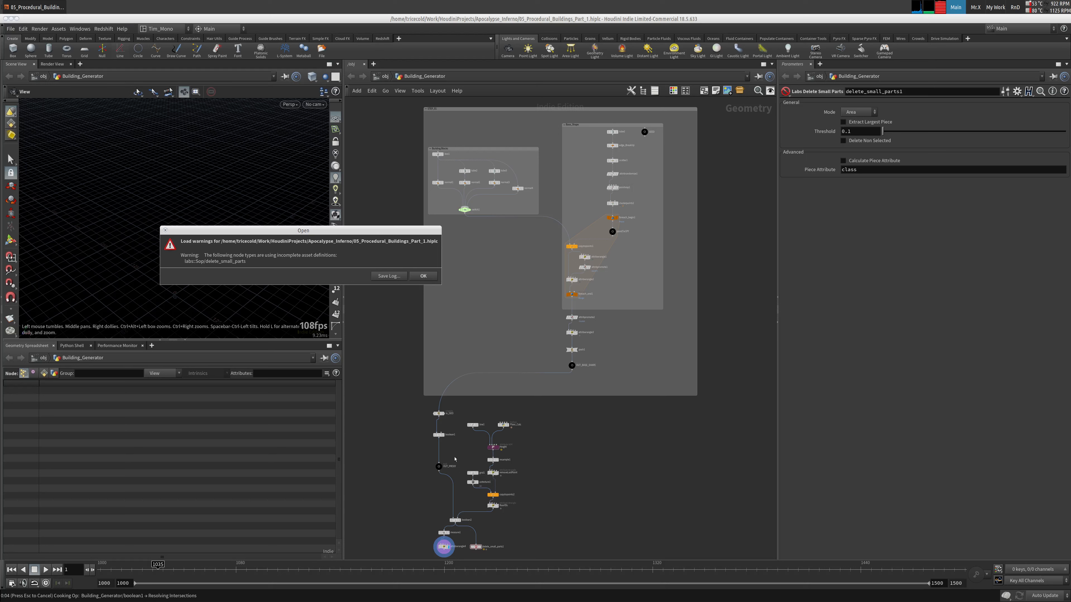
pyautogui.moveTo(359, 232); pyautogui.dragTo(305, 250)
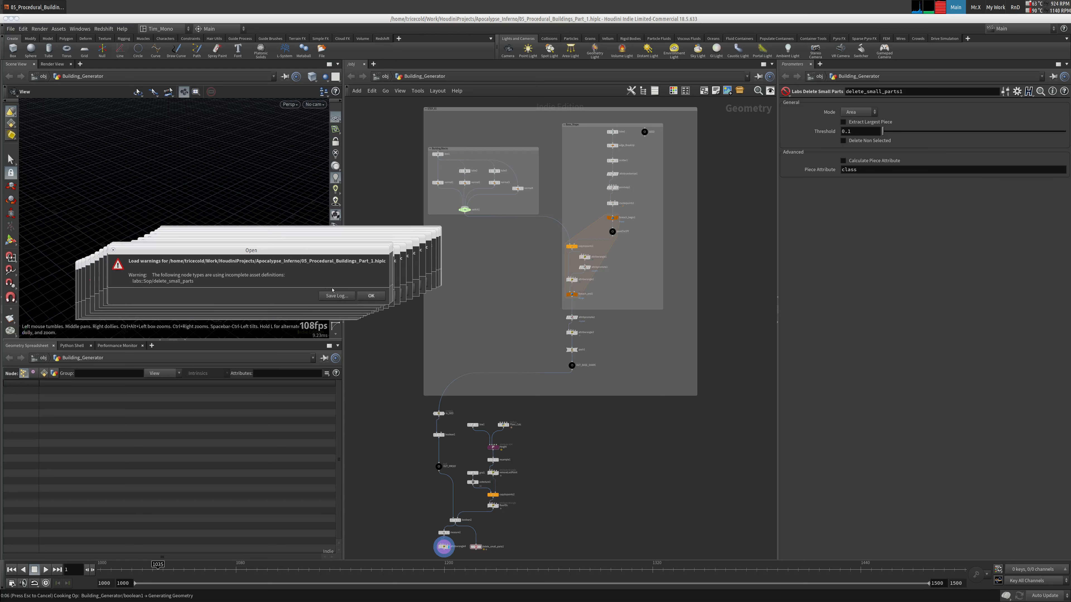
pyautogui.click(370, 294)
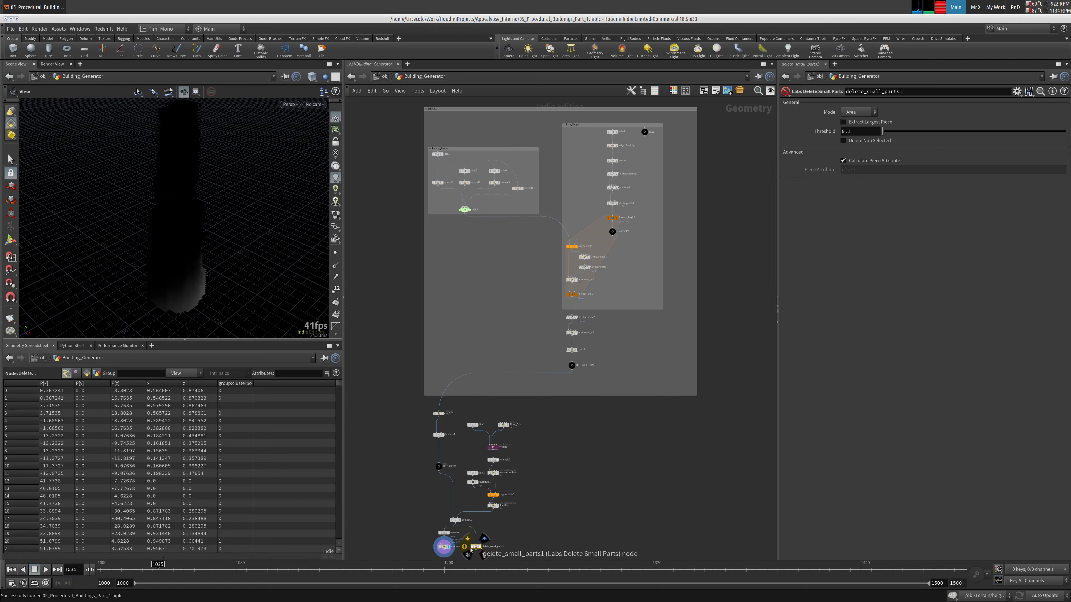
# Step: Delete the delete_small_parts1 node from the building network
pyautogui.press('Delete')
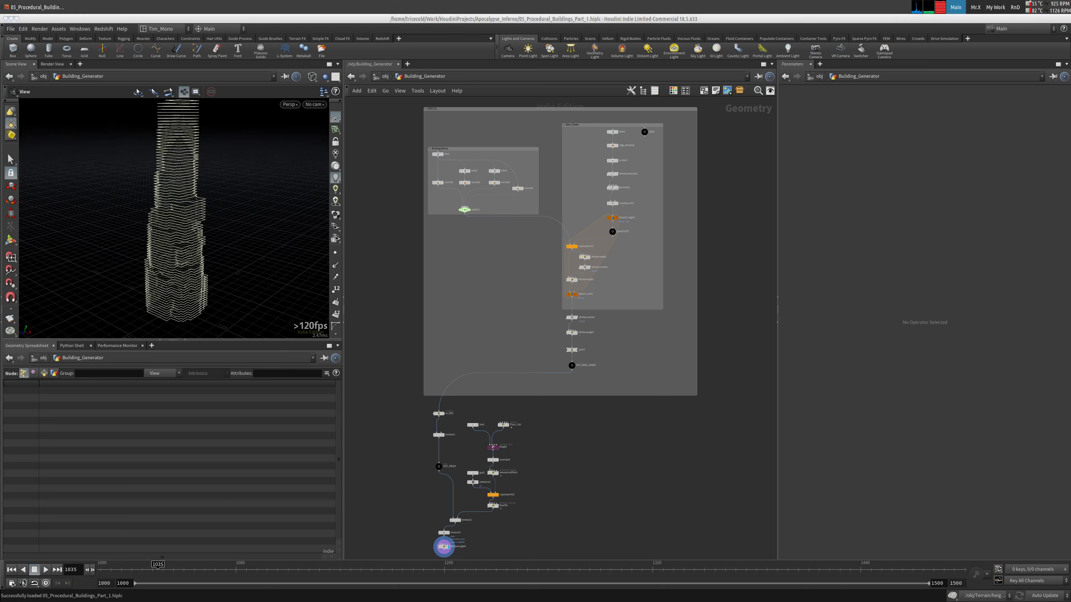
pyautogui.moveTo(397, 503); pyautogui.dragTo(277, 330, button='middle')
pyautogui.scroll(8, 432, 366)
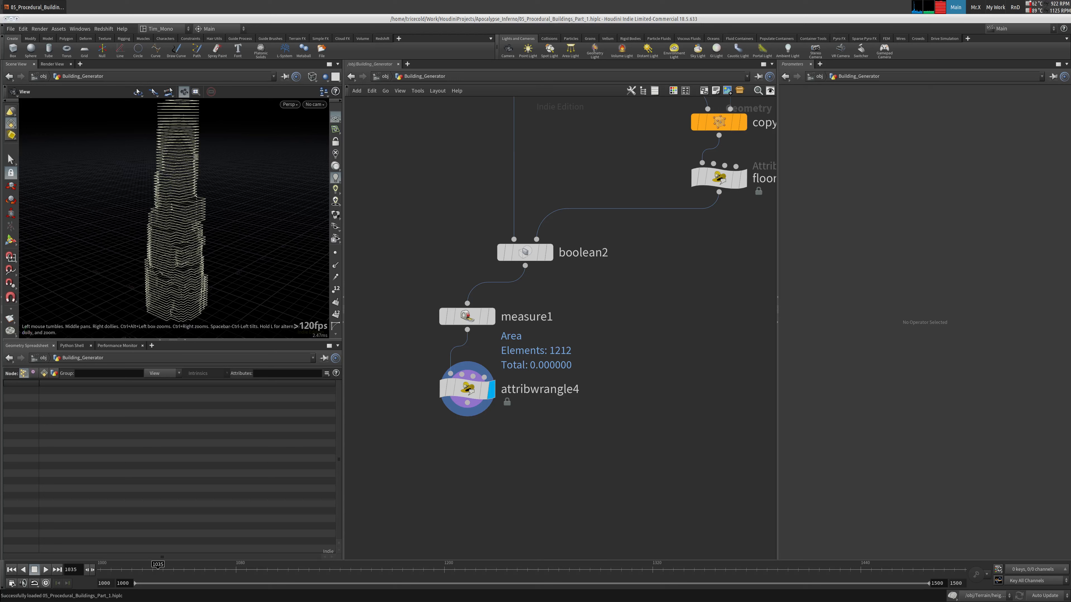
# Step: Add a PolyExtrude node connected below attribwrangle4 and set its distance to 0.5
pyautogui.moveTo(459, 492); pyautogui.dragTo(454, 480, button='middle')
pyautogui.press('Tab')
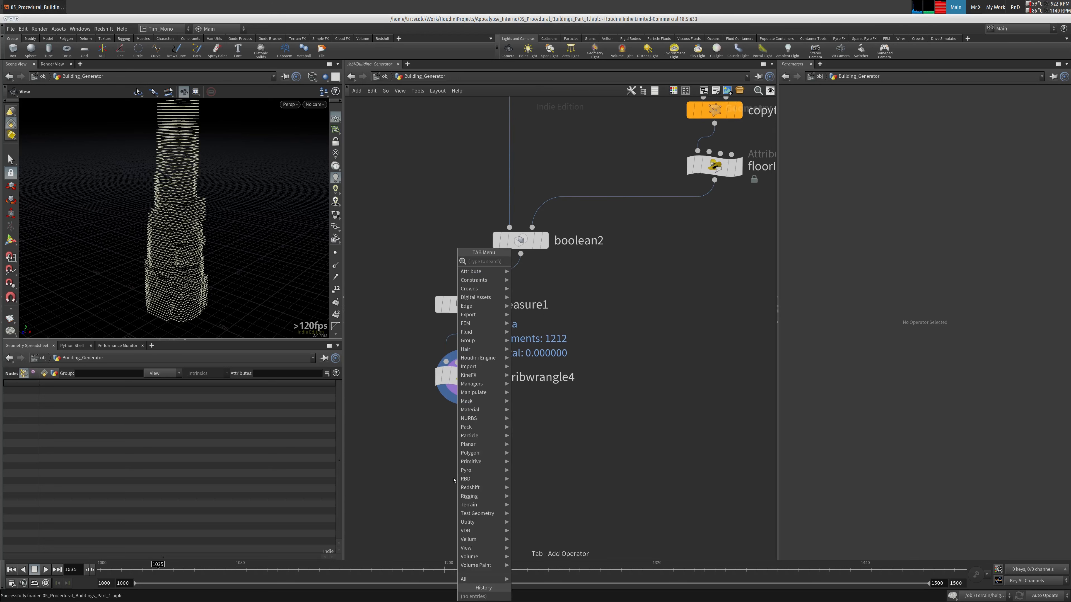
pyautogui.write('extrf')
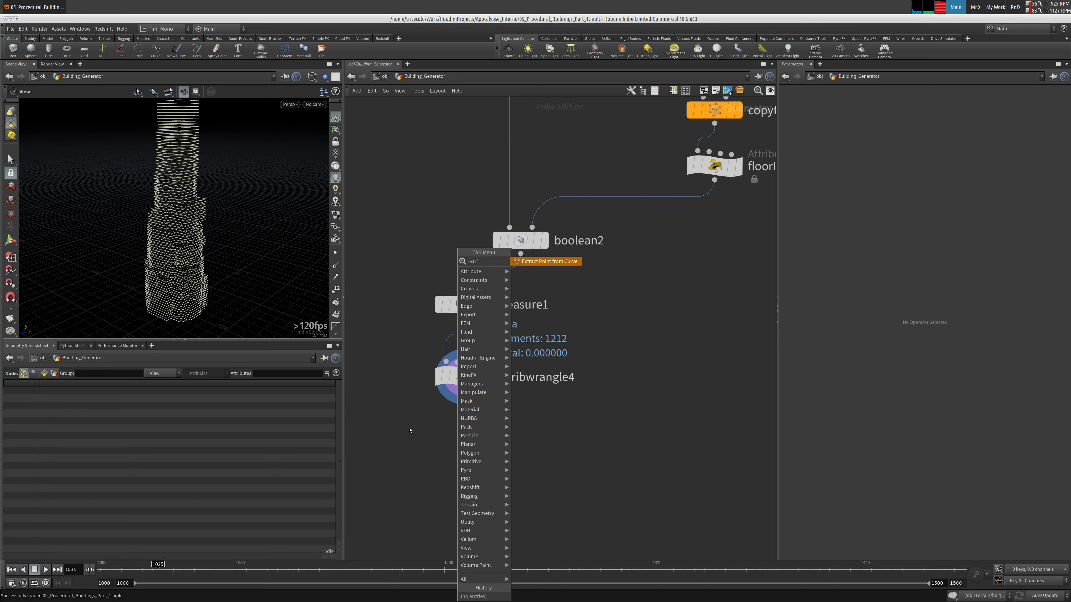
pyautogui.click(393, 450)
pyautogui.press('Tab')
pyautogui.write('ext')
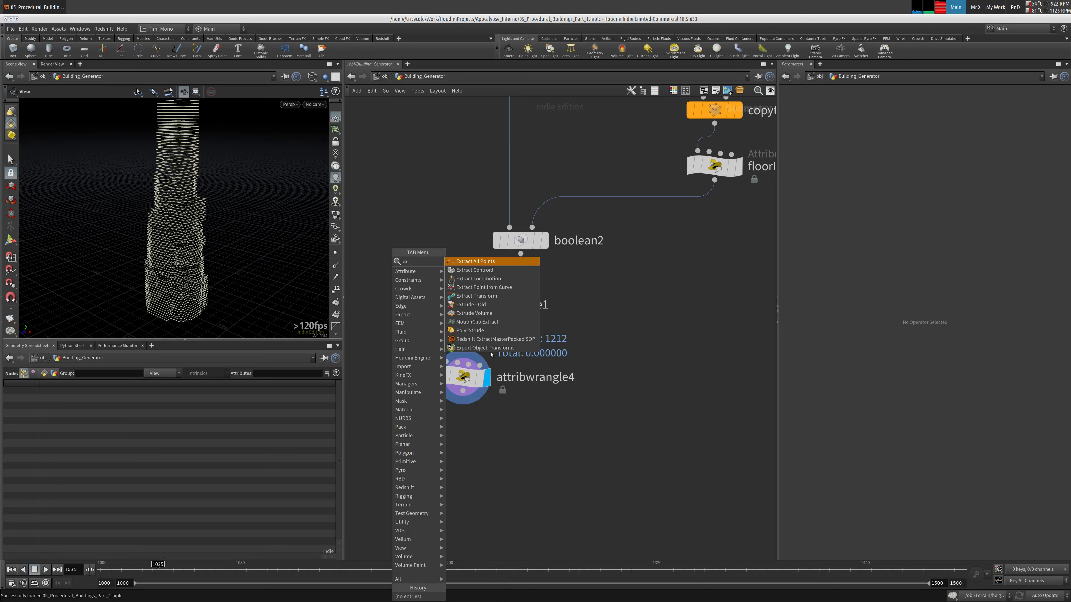
pyautogui.click(470, 330)
pyautogui.click(457, 419)
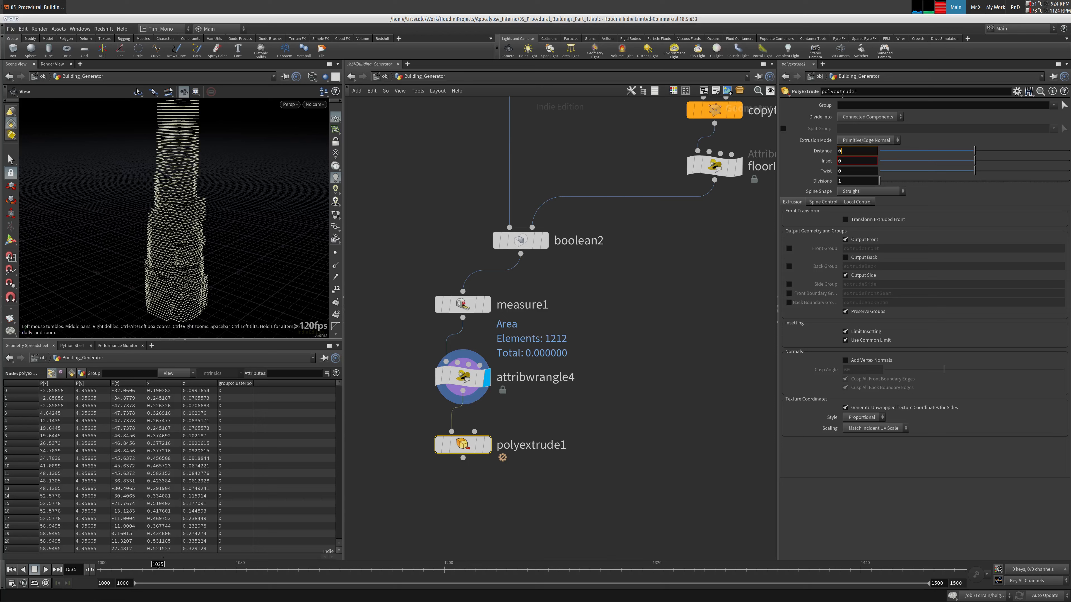
pyautogui.press('Return')
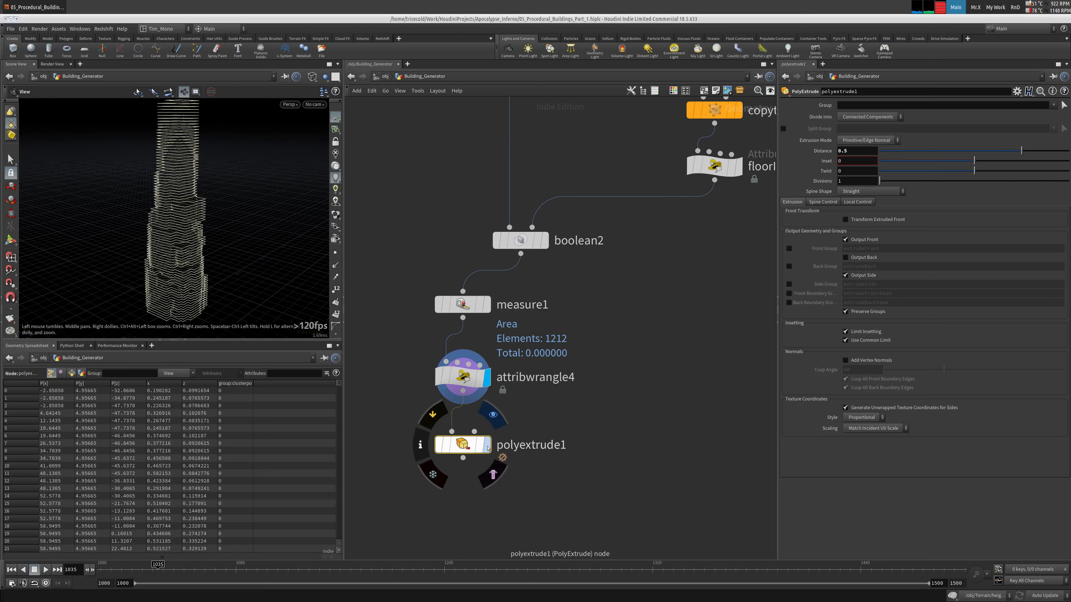
# Step: Make polyextrude1 the displayed node and enable its Output Back option so the floor slabs are closed
pyautogui.click(487, 444)
pyautogui.moveTo(232, 163); pyautogui.dragTo(157, 210)
pyautogui.moveTo(157, 209); pyautogui.dragTo(401, 169, button='right')
pyautogui.moveTo(236, 208)
pyautogui.mouseDown()
pyautogui.moveTo(241, 189)
pyautogui.moveTo(230, 197)
pyautogui.mouseUp()
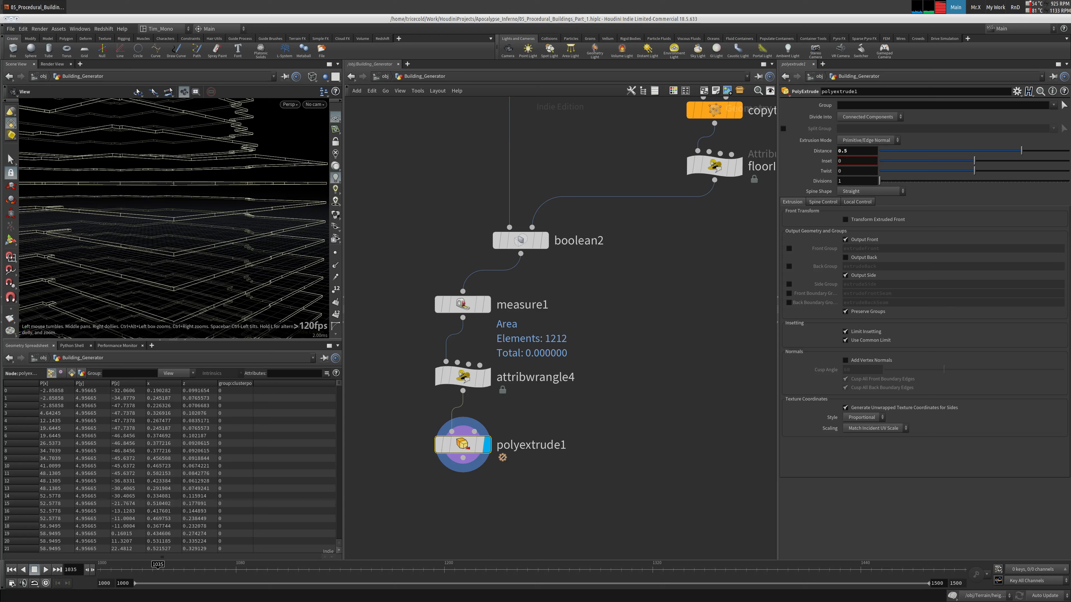
pyautogui.click(844, 258)
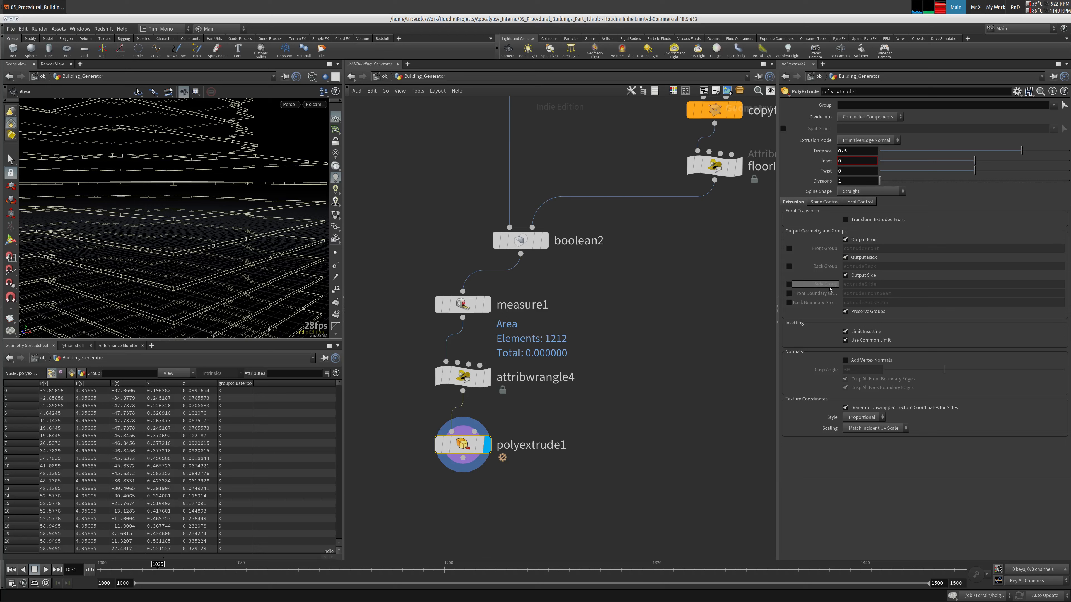
# Step: Enable the Side Group output on polyextrude1 and set its extrusion mode to Point Normal
pyautogui.click(789, 284)
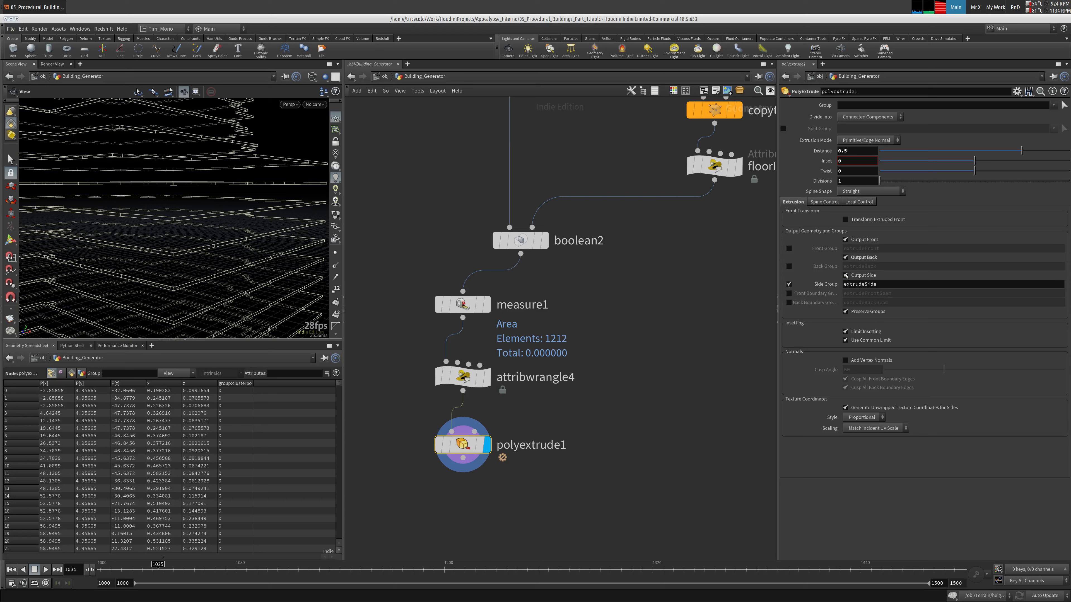
pyautogui.click(867, 140)
pyautogui.click(860, 159)
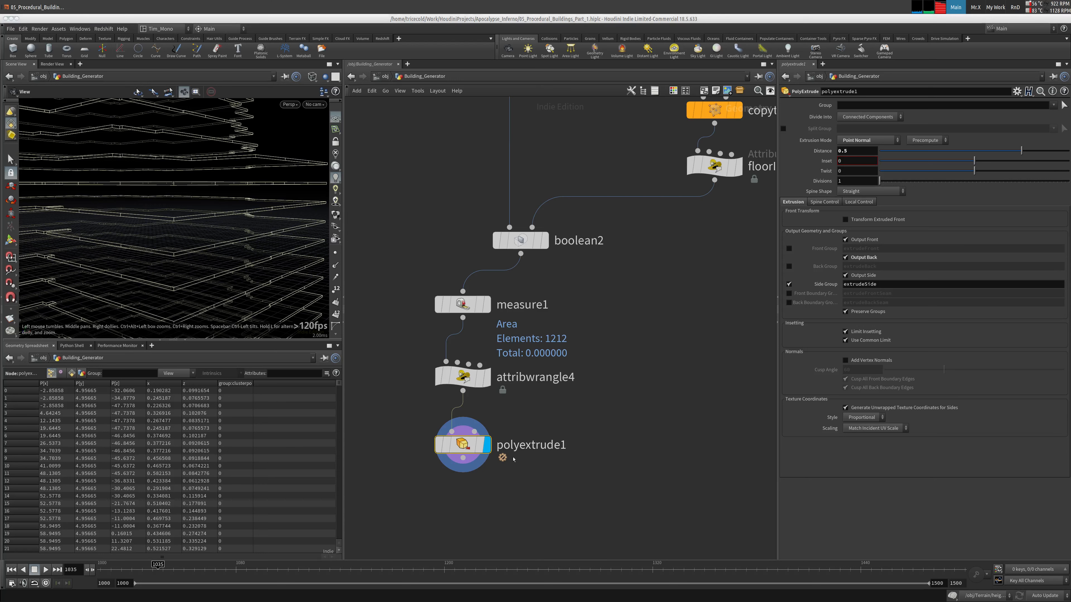
# Step: Add a Transform node below polyextrude1, display it and set its Y translation to -5
pyautogui.scroll(-2, 443, 481)
pyautogui.moveTo(443, 480); pyautogui.dragTo(442, 480, button='middle')
pyautogui.rightClick(442, 479)
pyautogui.moveTo(466, 409)
pyautogui.click(523, 280)
pyautogui.click(462, 486)
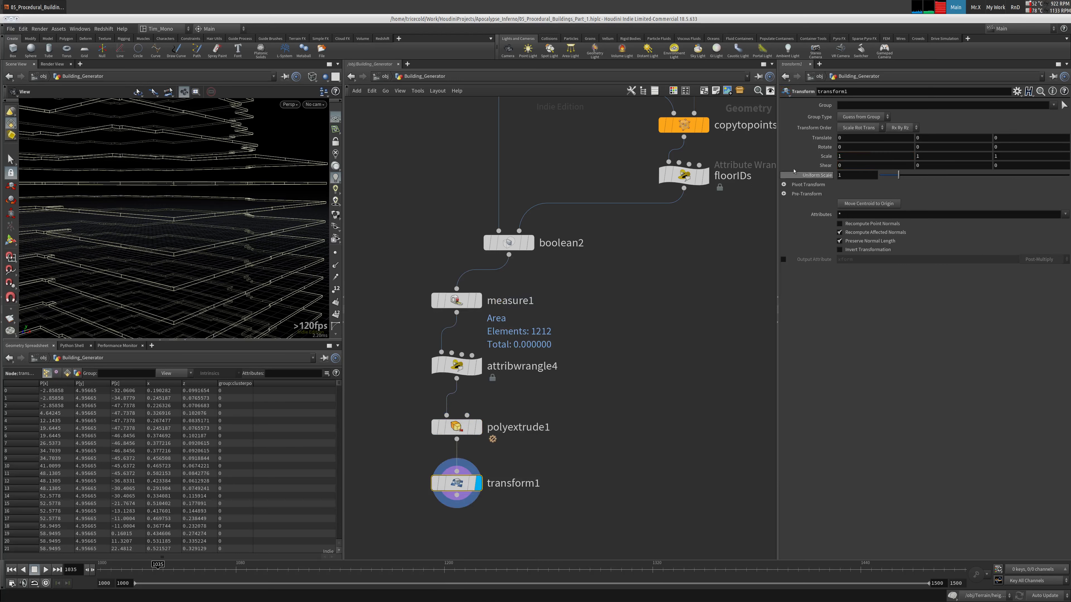
pyautogui.click(925, 138)
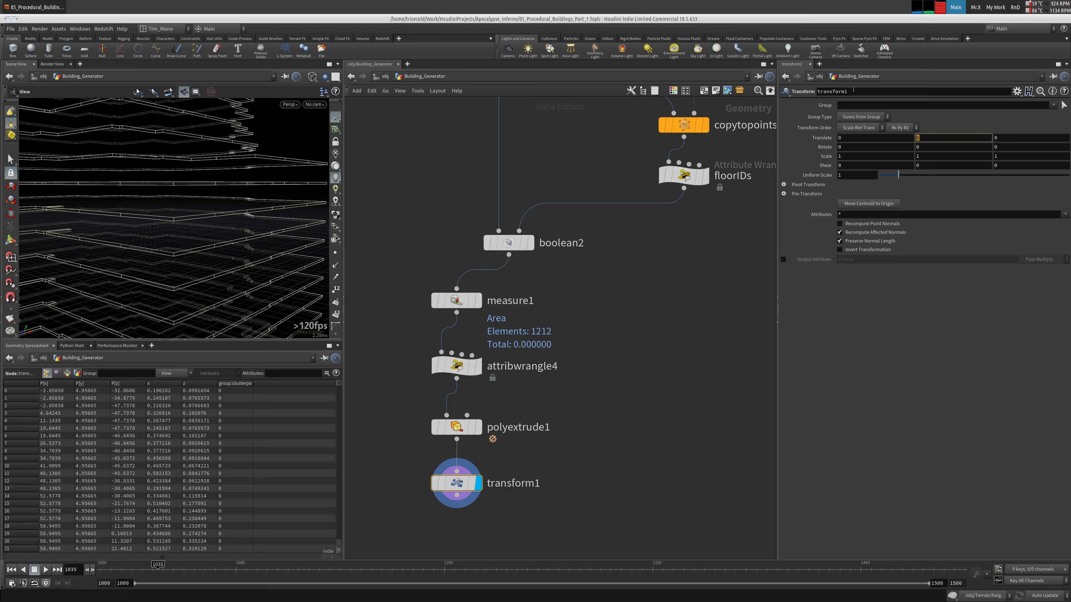
pyautogui.write('-5')
pyautogui.press('Return')
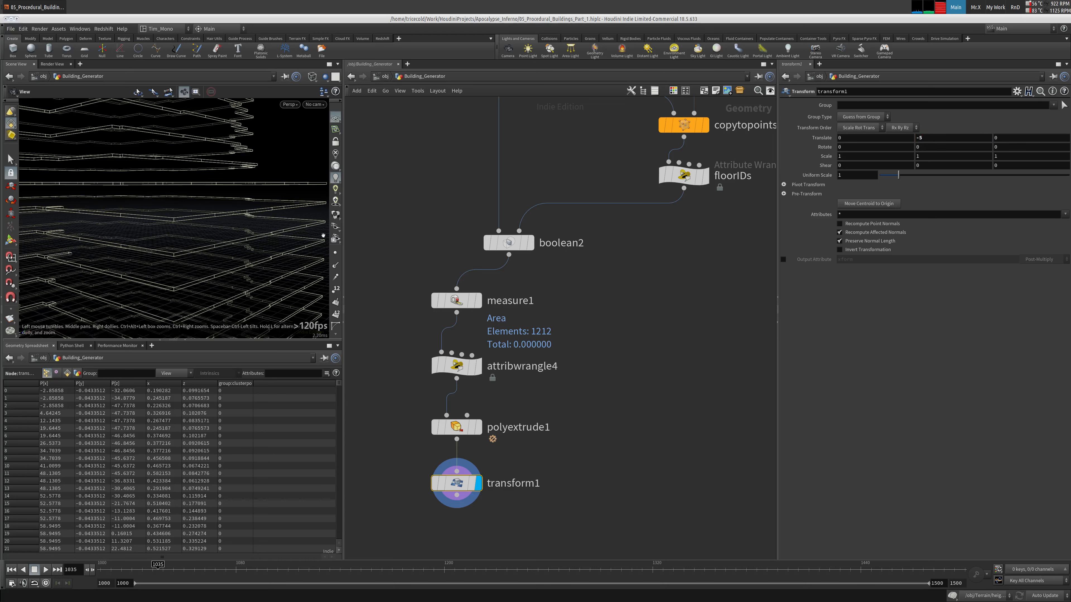
# Step: Add a Merge node that combines transform1 and polyextrude1, and make it the displayed node
pyautogui.moveTo(556, 433); pyautogui.dragTo(521, 398, button='middle')
pyautogui.press('Tab')
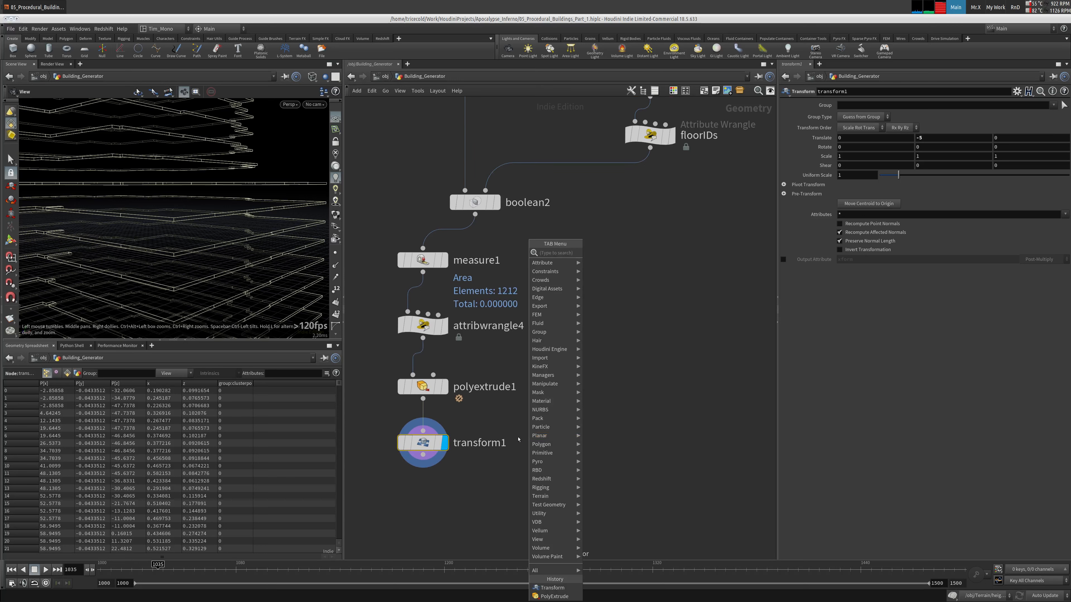
pyautogui.write('merge')
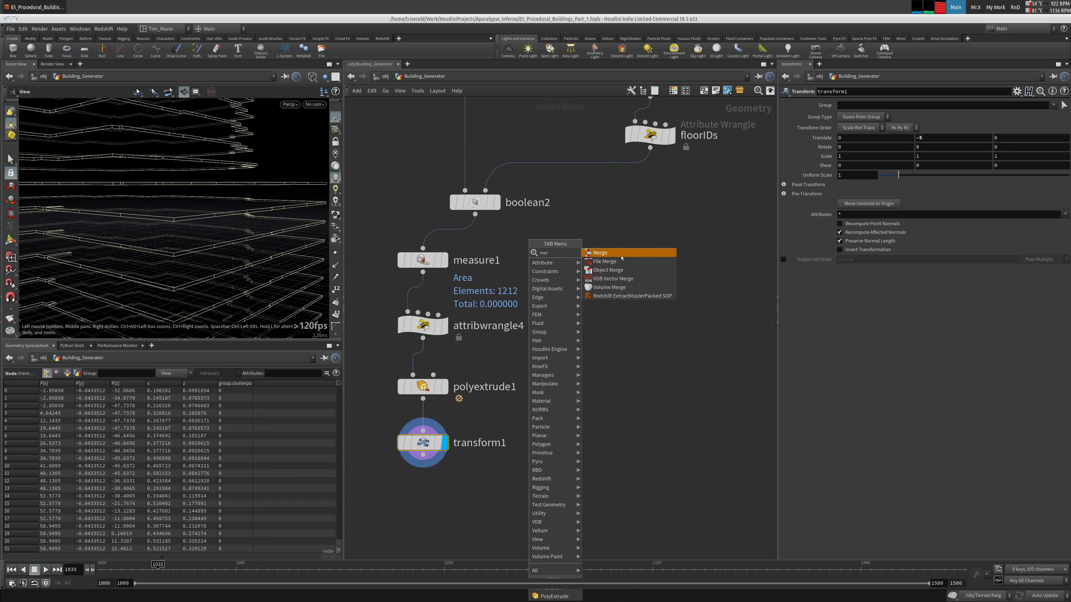
pyautogui.press('Return')
pyautogui.click(552, 490)
pyautogui.moveTo(423, 455); pyautogui.dragTo(550, 483)
pyautogui.moveTo(422, 399); pyautogui.dragTo(551, 489)
pyautogui.click(574, 491)
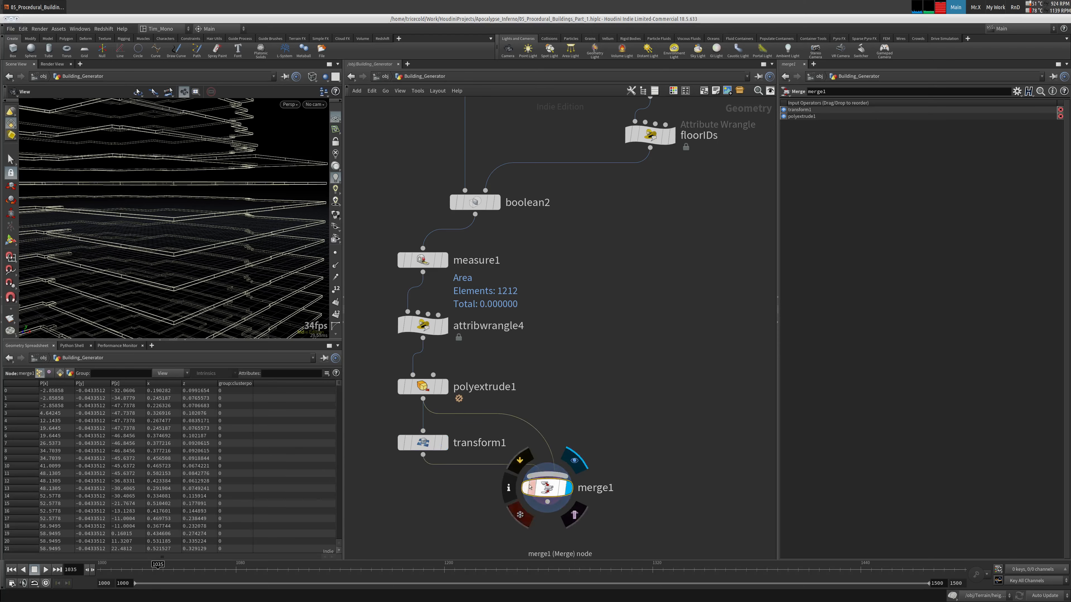
# Step: Compare the floor slabs of transform1 and polyextrude1 in the viewport by switching between the two nodes
pyautogui.moveTo(275, 196); pyautogui.dragTo(319, 209)
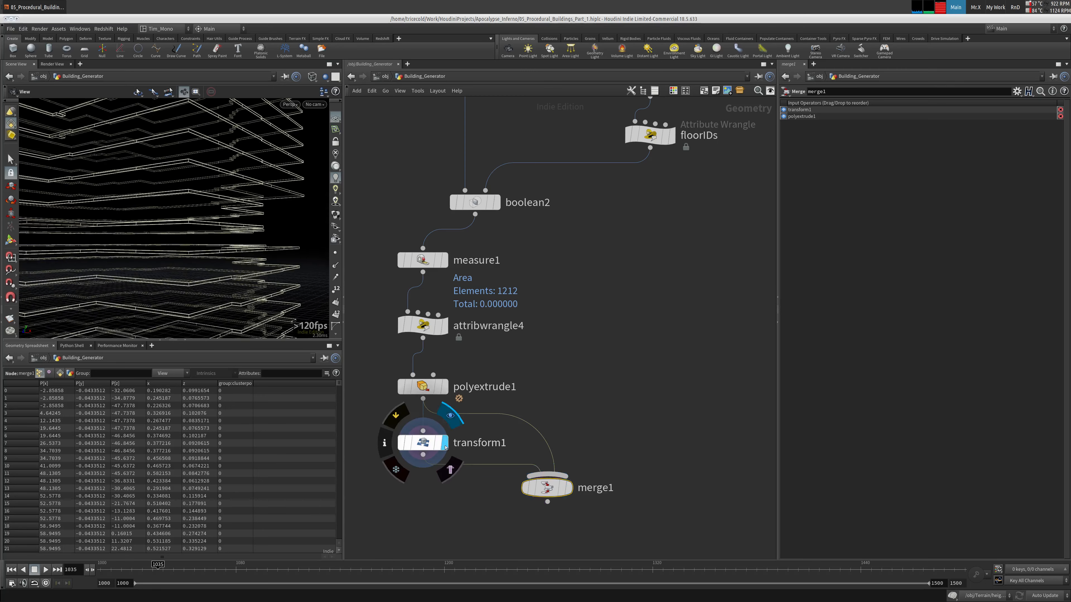
pyautogui.click(427, 445)
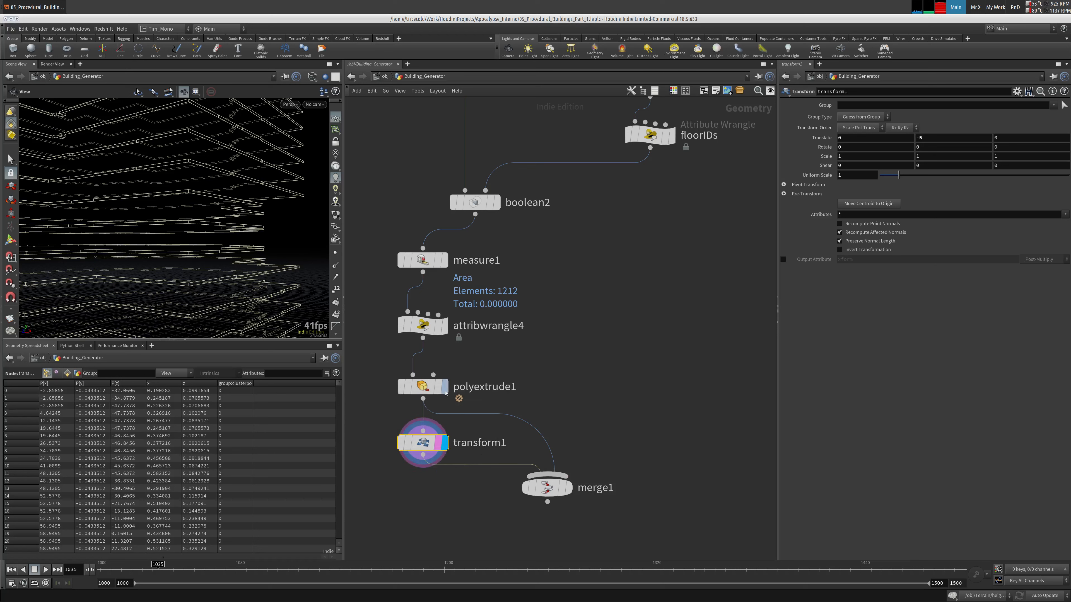
pyautogui.click(437, 390)
pyautogui.moveTo(260, 258); pyautogui.dragTo(224, 260)
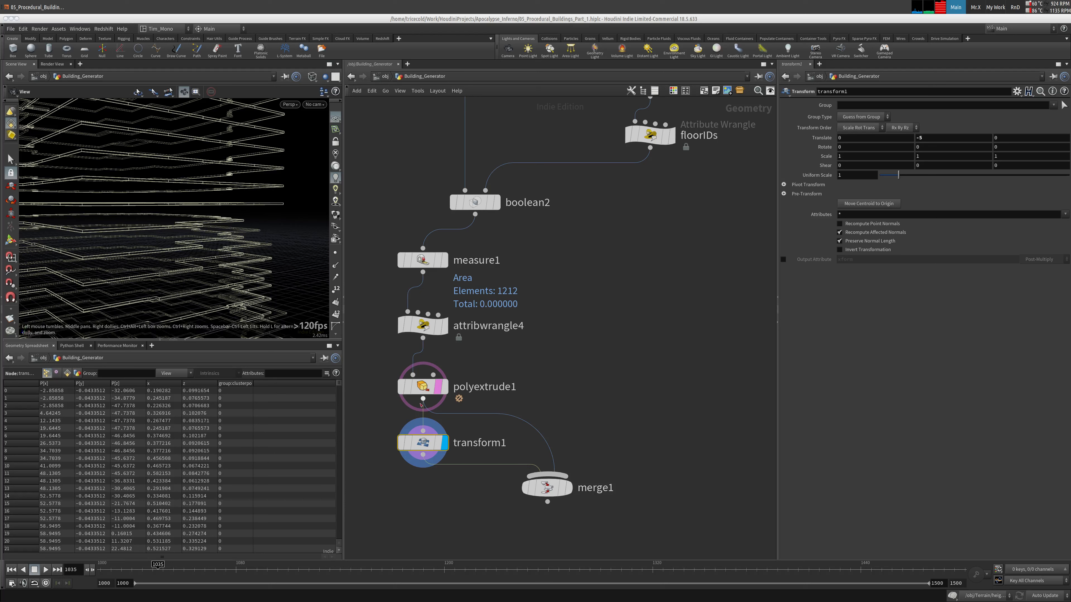
pyautogui.click(435, 394)
pyautogui.moveTo(184, 182); pyautogui.dragTo(198, 219)
pyautogui.click(442, 386)
pyautogui.moveTo(438, 447)
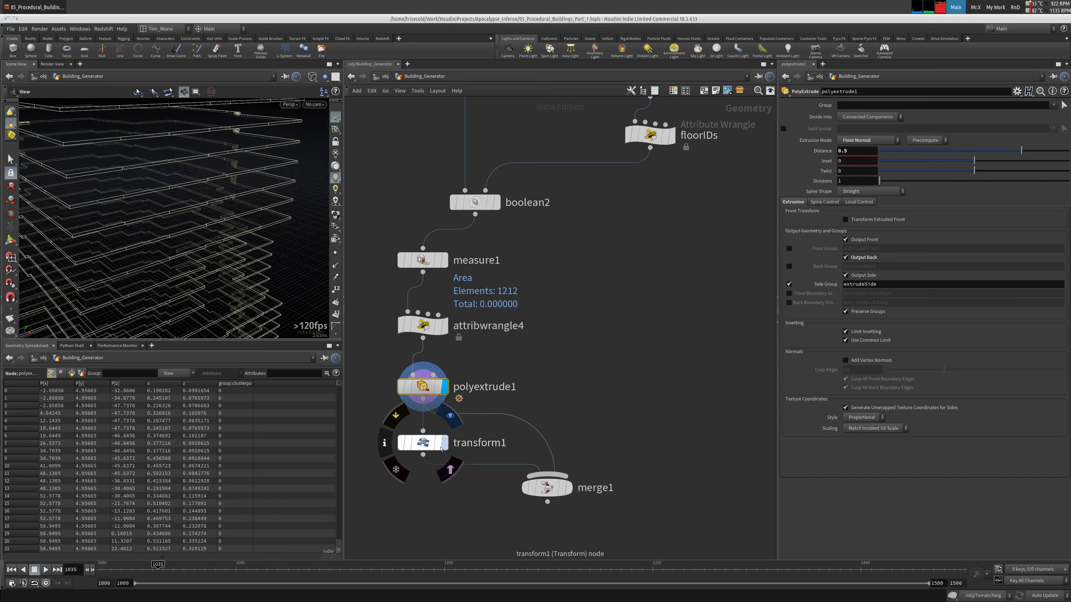
pyautogui.click(439, 445)
pyautogui.moveTo(274, 236); pyautogui.dragTo(95, 244)
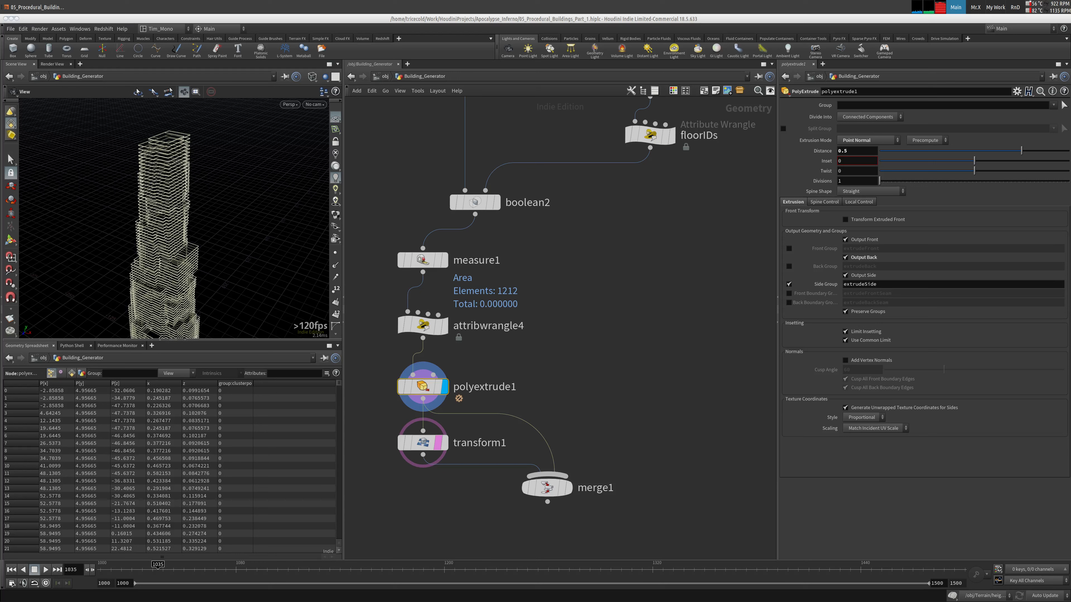
# Step: Display merge1 and examine the combined original and shifted floor slabs on the tower
pyautogui.moveTo(568, 491); pyautogui.dragTo(511, 405, button='middle')
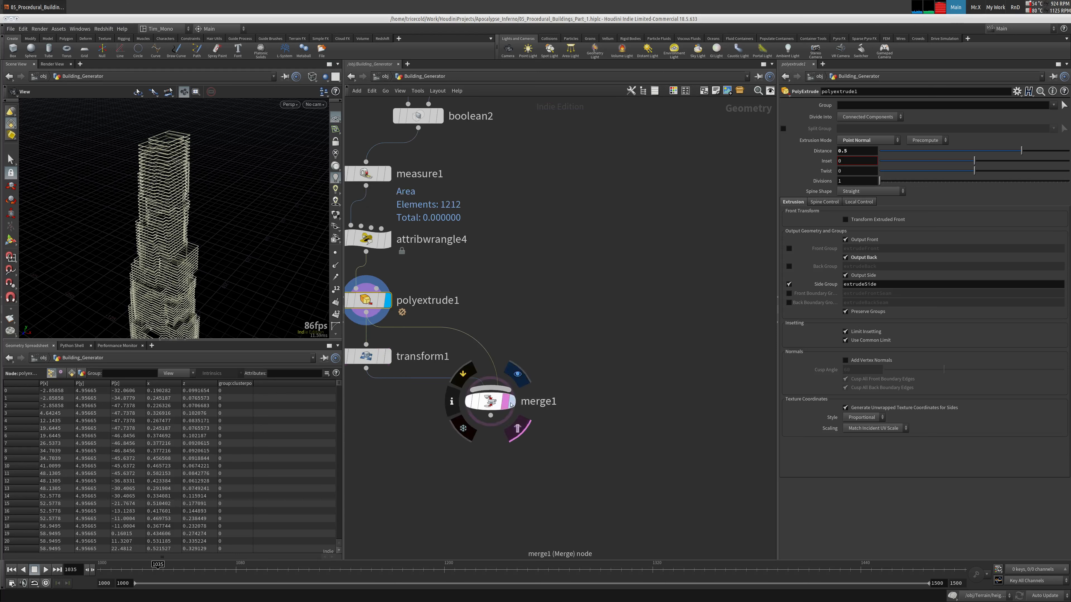
pyautogui.click(511, 405)
pyautogui.moveTo(171, 149)
pyautogui.mouseDown()
pyautogui.moveTo(129, 235)
pyautogui.moveTo(182, 225)
pyautogui.mouseUp()
pyautogui.hotkey('shift', 'w')
pyautogui.hotkey('shift', 'w')
# Step: Try a Boolean node with merge1 as its first input, and make it the displayed node
pyautogui.moveTo(429, 455); pyautogui.dragTo(429, 431, button='middle')
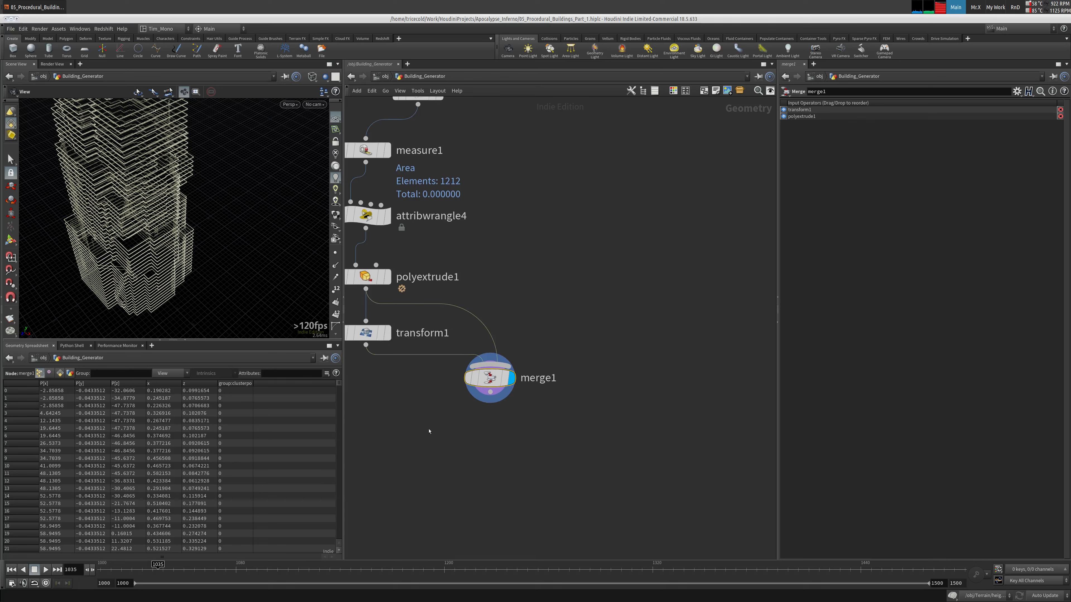
pyautogui.press('Tab')
pyautogui.write('bool')
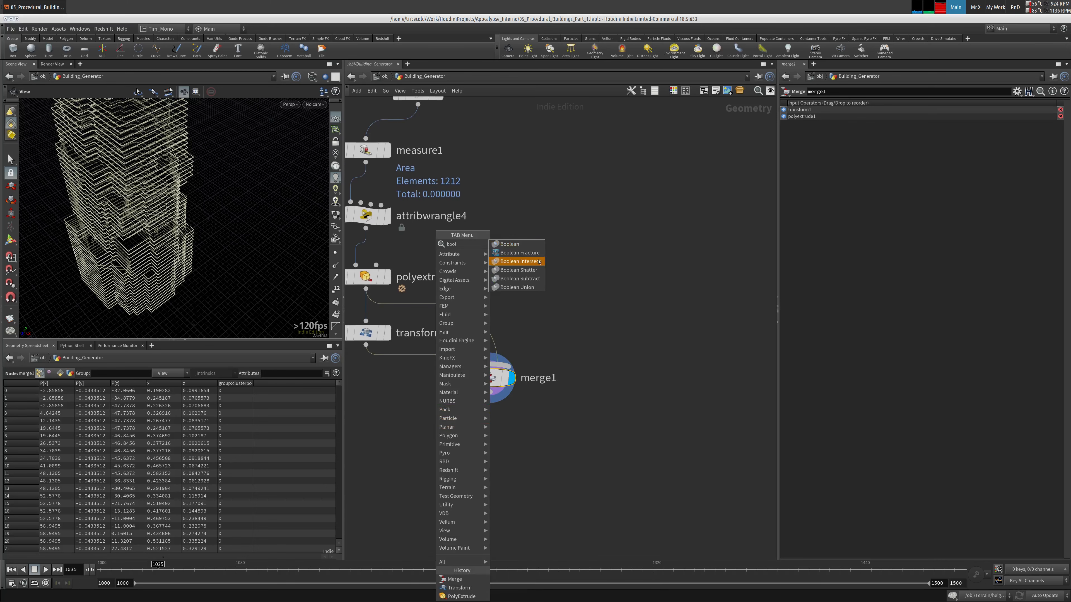
pyautogui.click(510, 244)
pyautogui.click(490, 437)
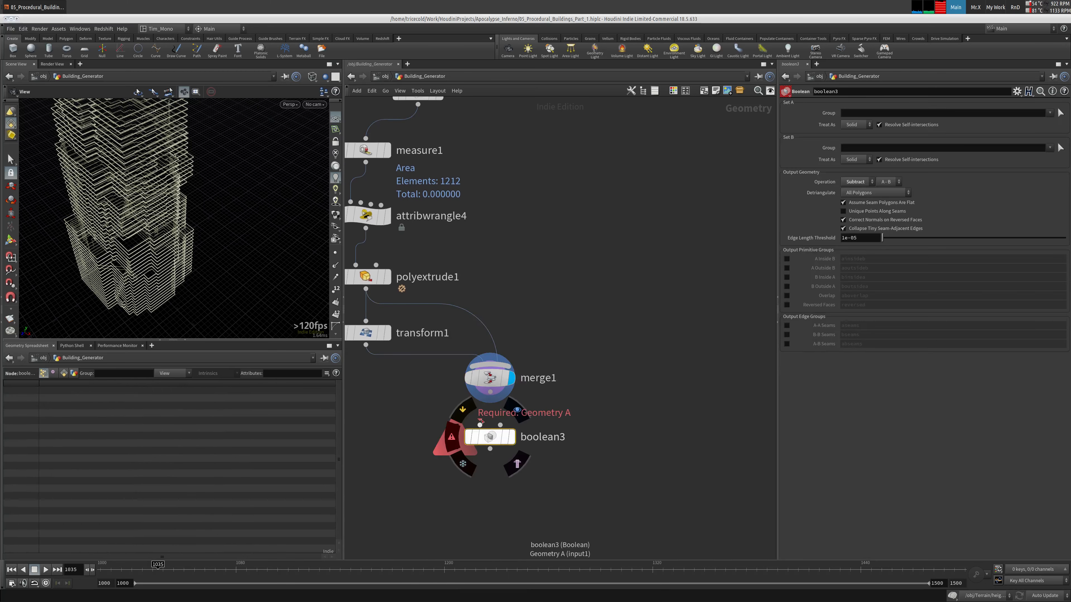
pyautogui.click(511, 435)
# Step: Delete the transform1, merge1 and boolean3 nodes and display polyextrude1
pyautogui.moveTo(560, 330); pyautogui.dragTo(370, 457)
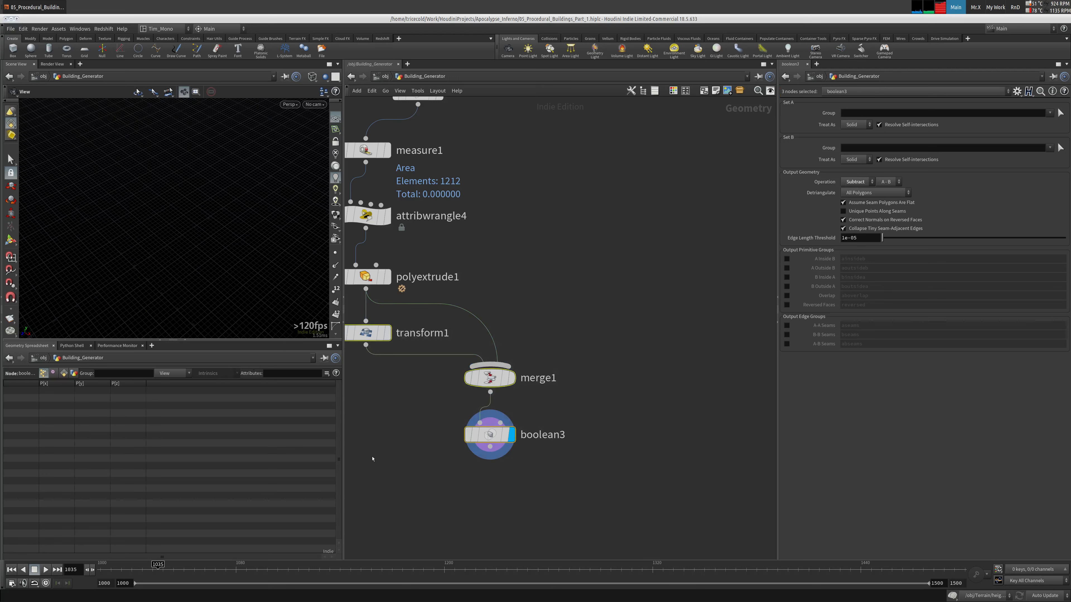
pyautogui.press('Delete')
pyautogui.click(367, 277)
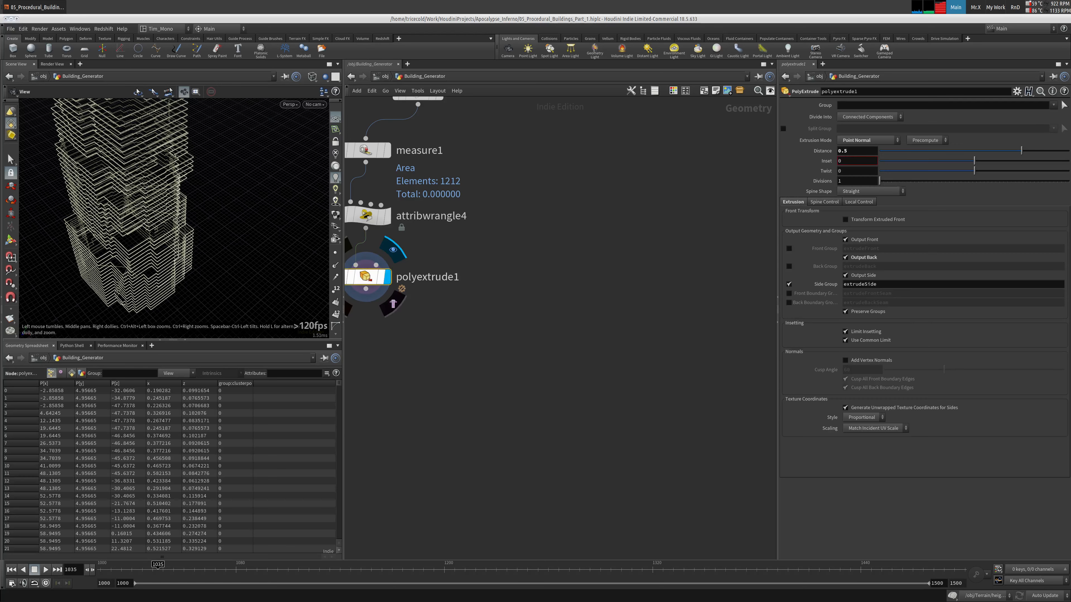
# Step: Add a Group Create node connected below polyextrude1 and make it the displayed node
pyautogui.press('Tab')
pyautogui.write('gr')
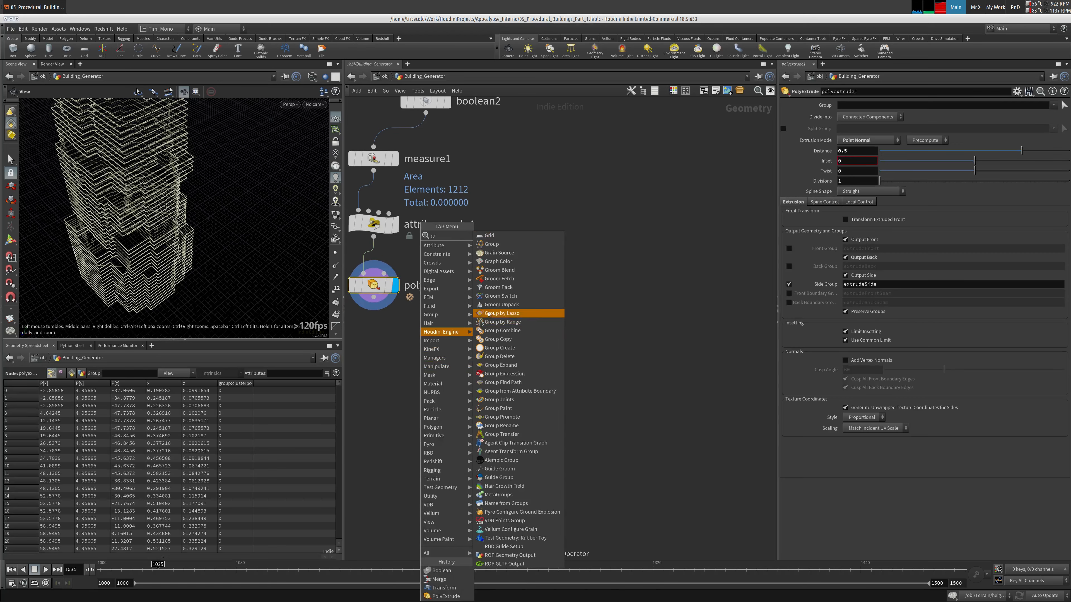
pyautogui.click(492, 245)
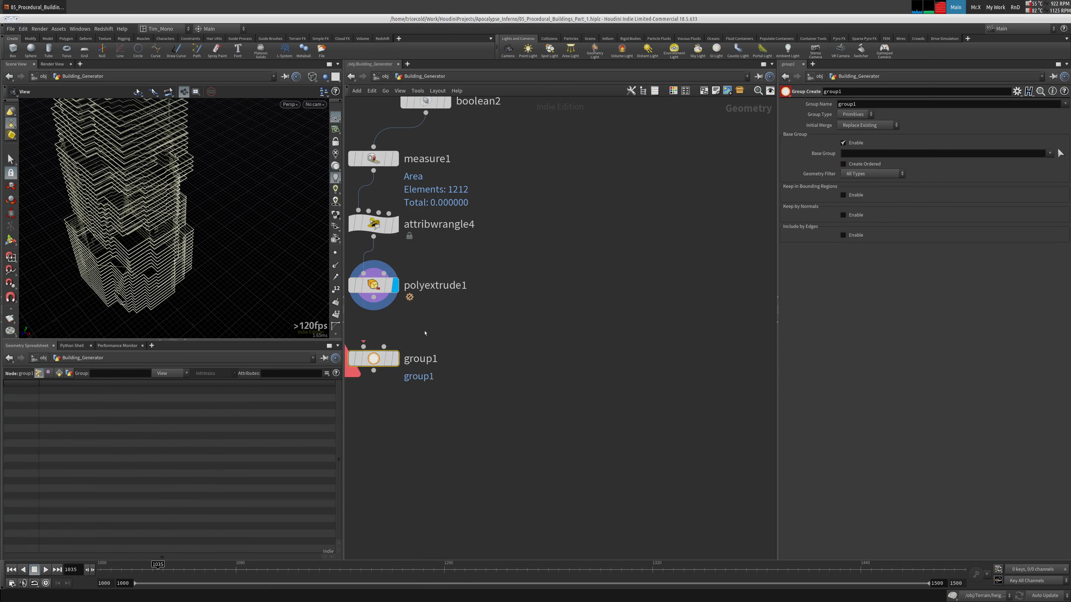
pyautogui.moveTo(419, 332); pyautogui.dragTo(540, 352, button='middle')
pyautogui.moveTo(483, 366); pyautogui.dragTo(493, 316)
pyautogui.click(516, 378)
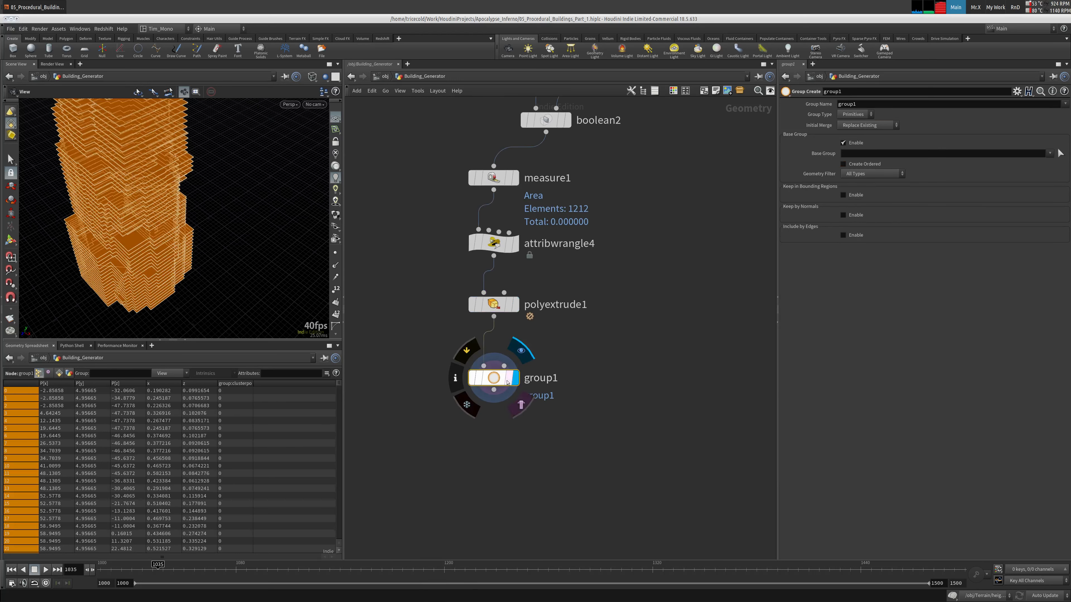
pyautogui.middleClick(493, 376)
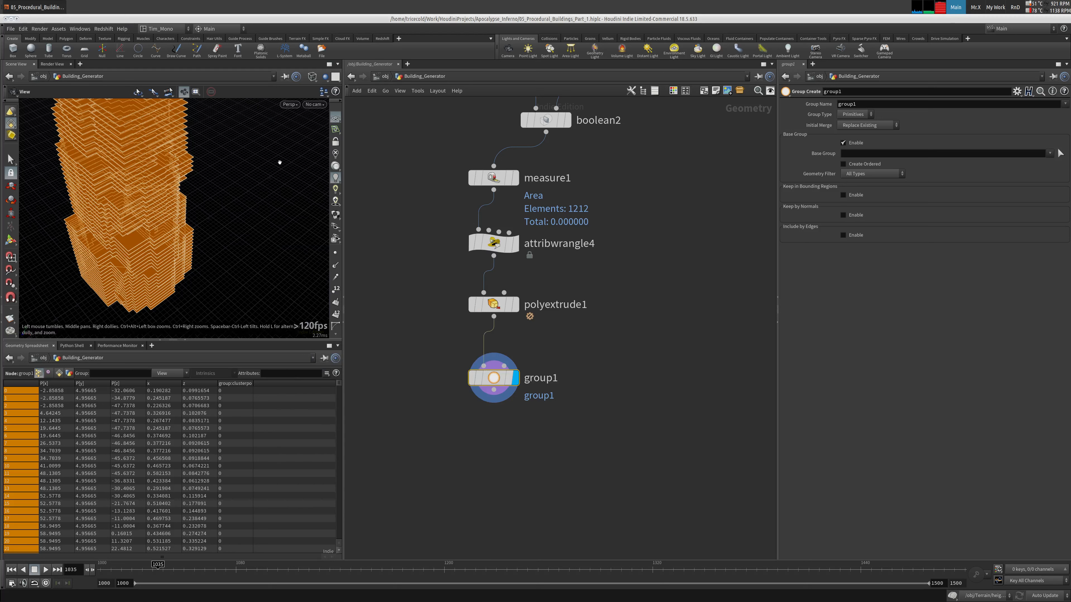
# Step: Name both the new group node and its primitive group Floors, and position the node closer to polyextrude1
pyautogui.doubleClick(893, 92)
pyautogui.write('Fl')
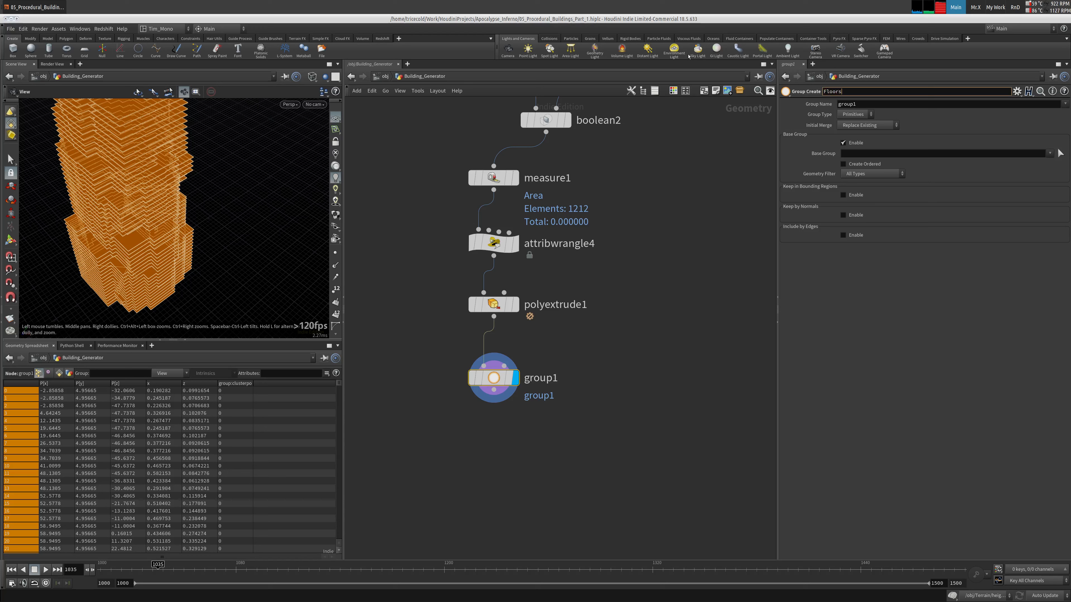
pyautogui.write('oors')
pyautogui.press('Tab')
pyautogui.write('F')
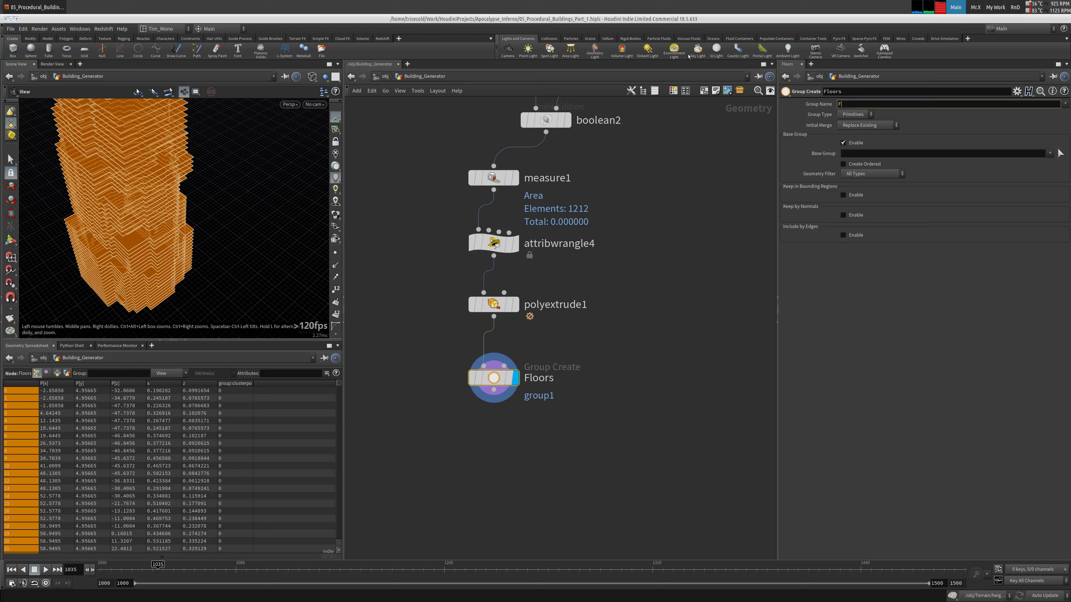
pyautogui.write('loors')
pyautogui.press('Return')
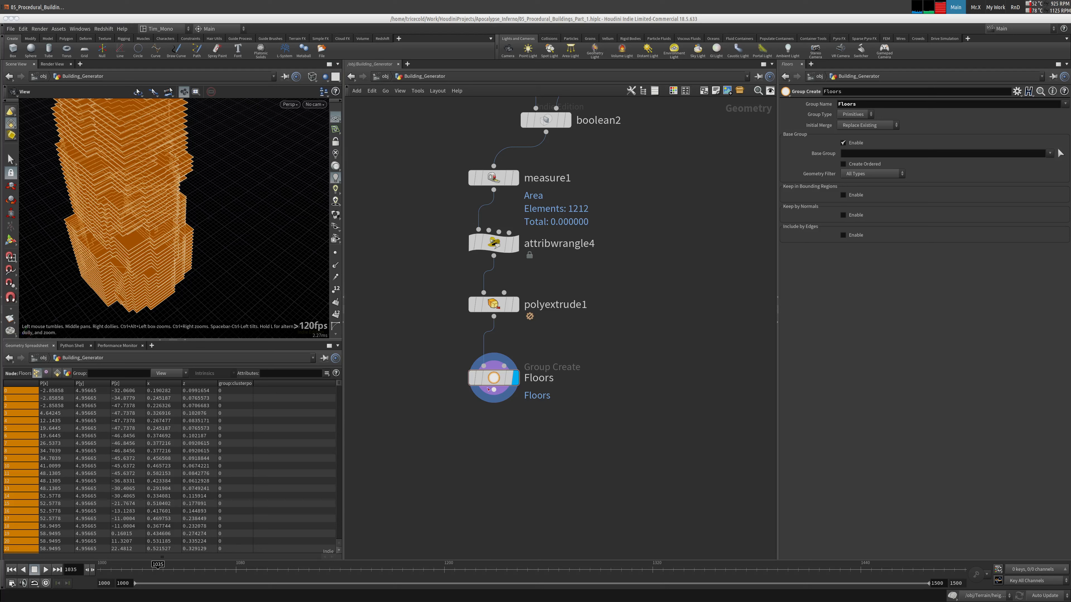
pyautogui.moveTo(567, 350); pyautogui.dragTo(486, 393)
pyautogui.moveTo(493, 379); pyautogui.dragTo(493, 367)
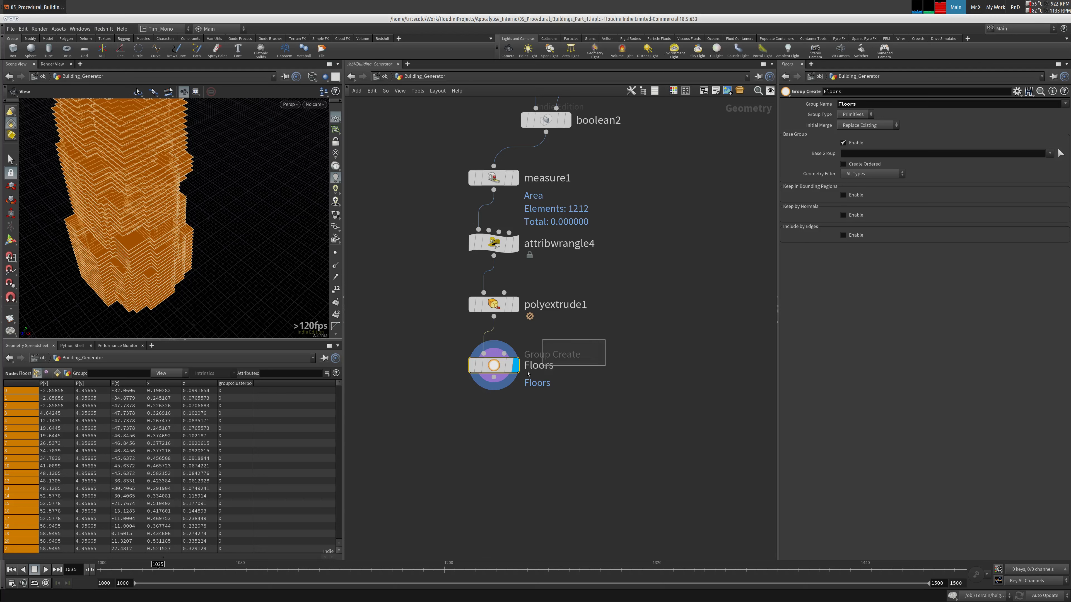
# Step: Add an Attribute Create node connected below Floors and make it the displayed node
pyautogui.press('Tab')
pyautogui.write('a')
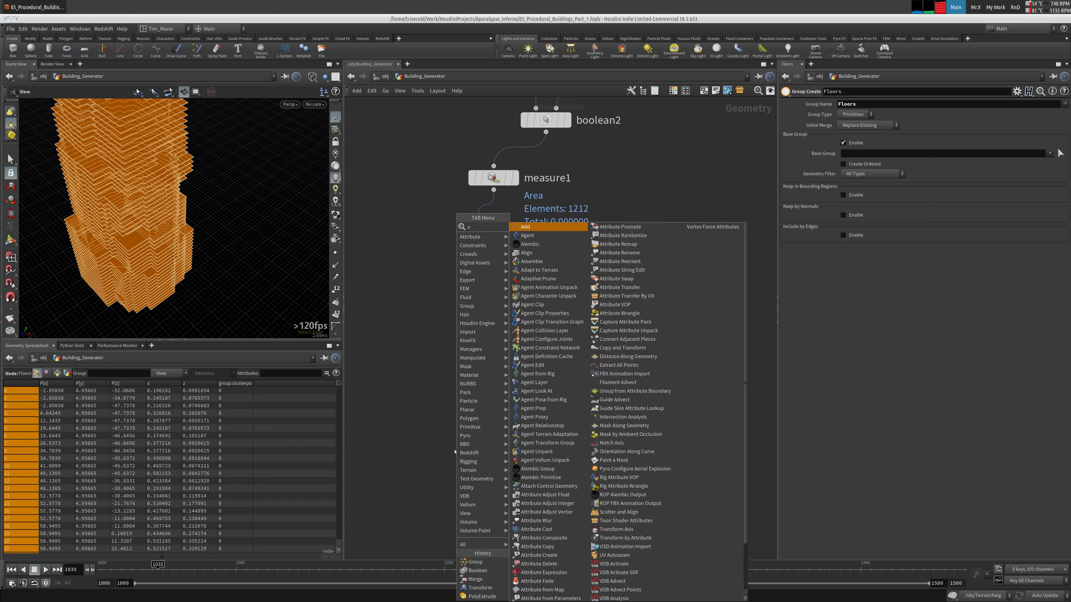
pyautogui.write('ttrc')
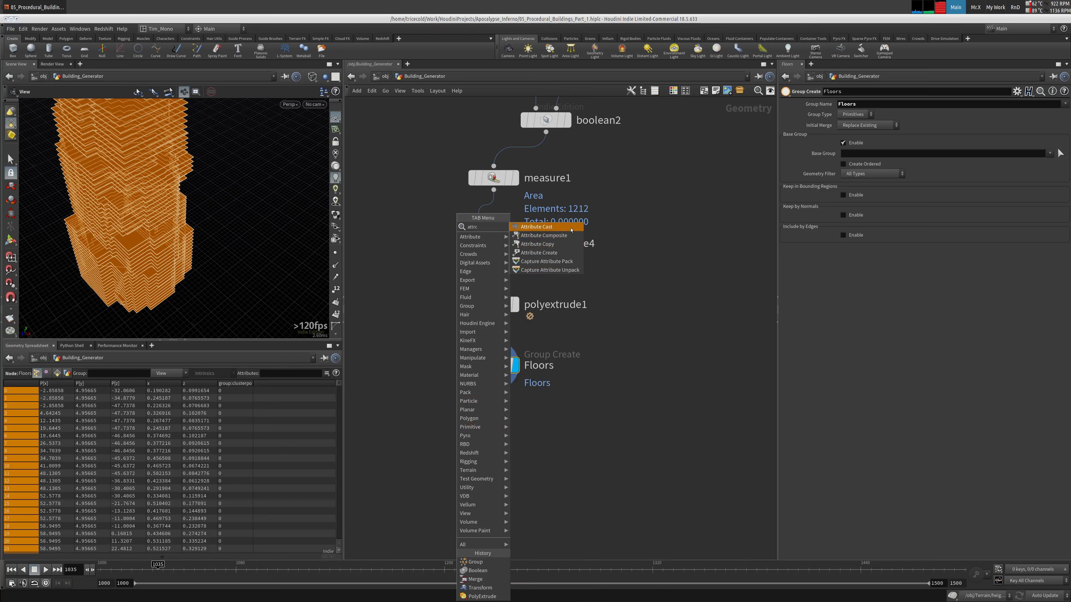
pyautogui.click(563, 253)
pyautogui.click(493, 427)
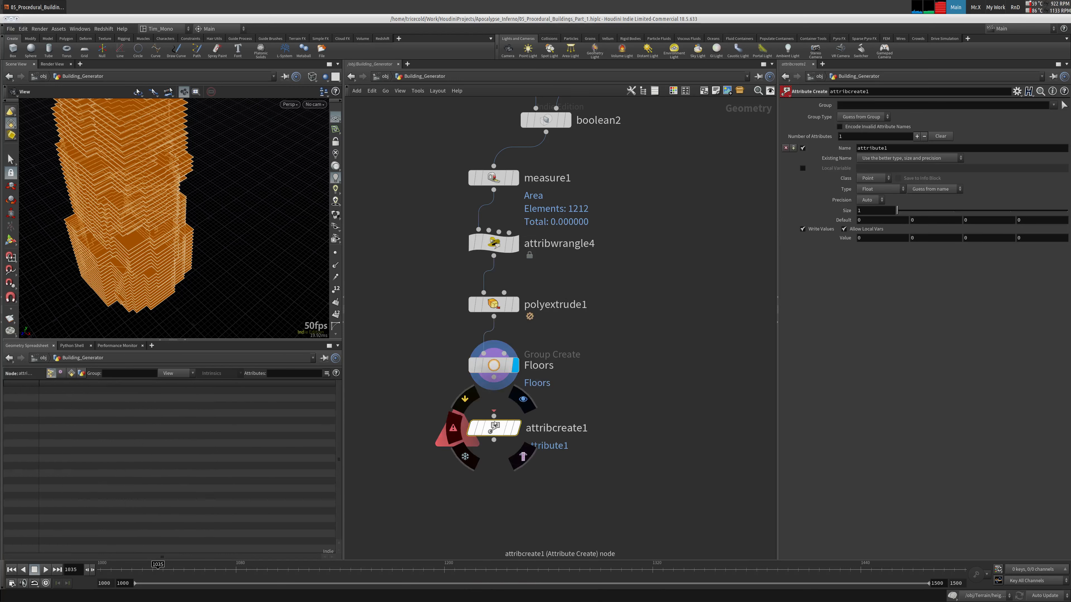
pyautogui.click(515, 428)
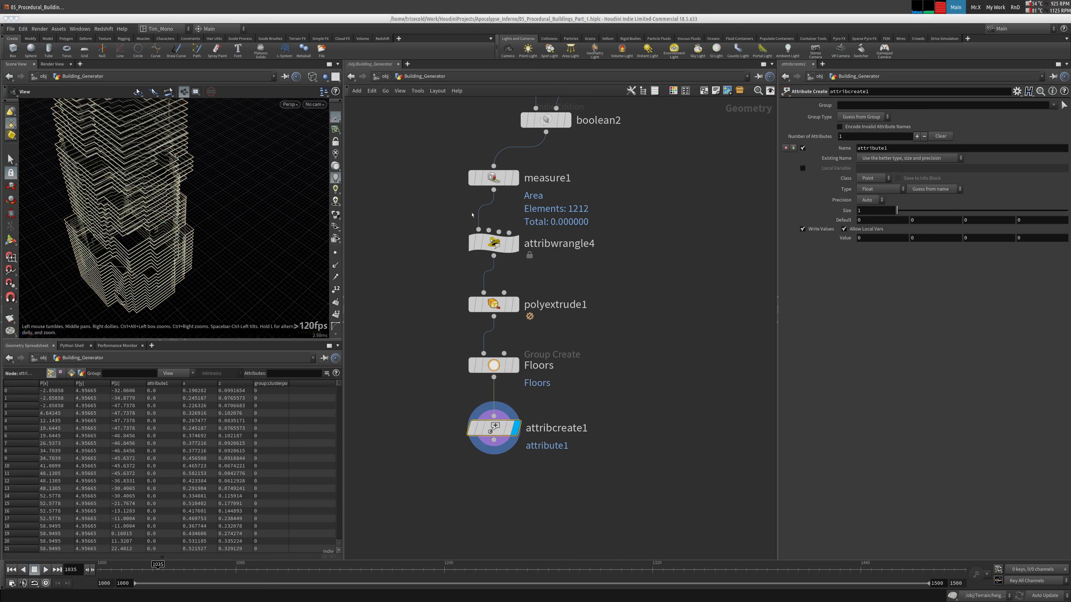
# Step: Name the attribute material, enable its local variable, and make it a Primitive String attribute with the value $OS
pyautogui.doubleClick(894, 147)
pyautogui.write('ma')
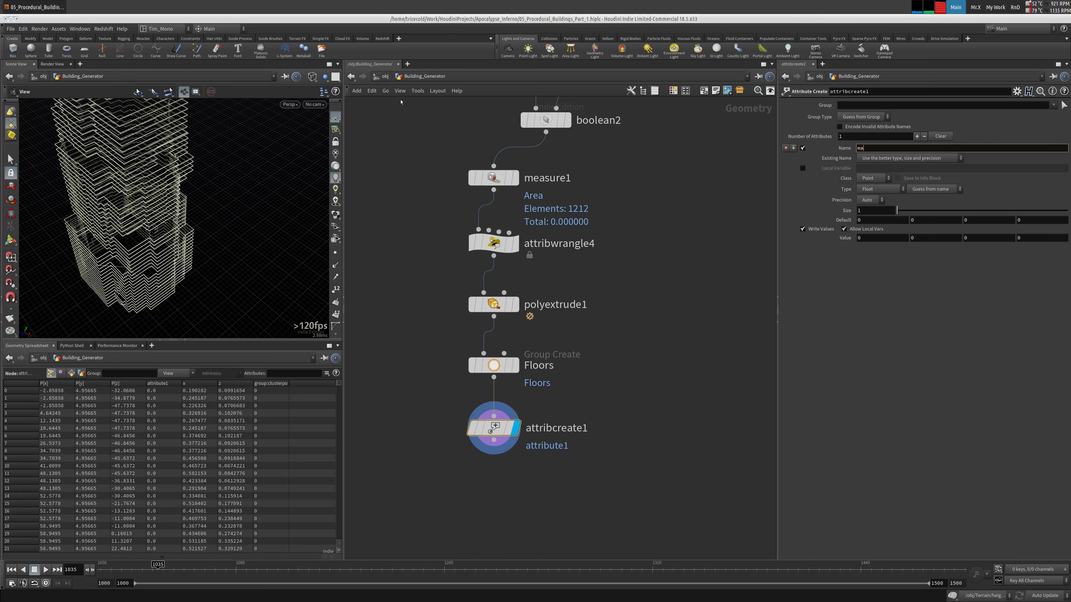
pyautogui.write('terial')
pyautogui.click(803, 168)
pyautogui.click(872, 179)
pyautogui.click(872, 196)
pyautogui.click(877, 189)
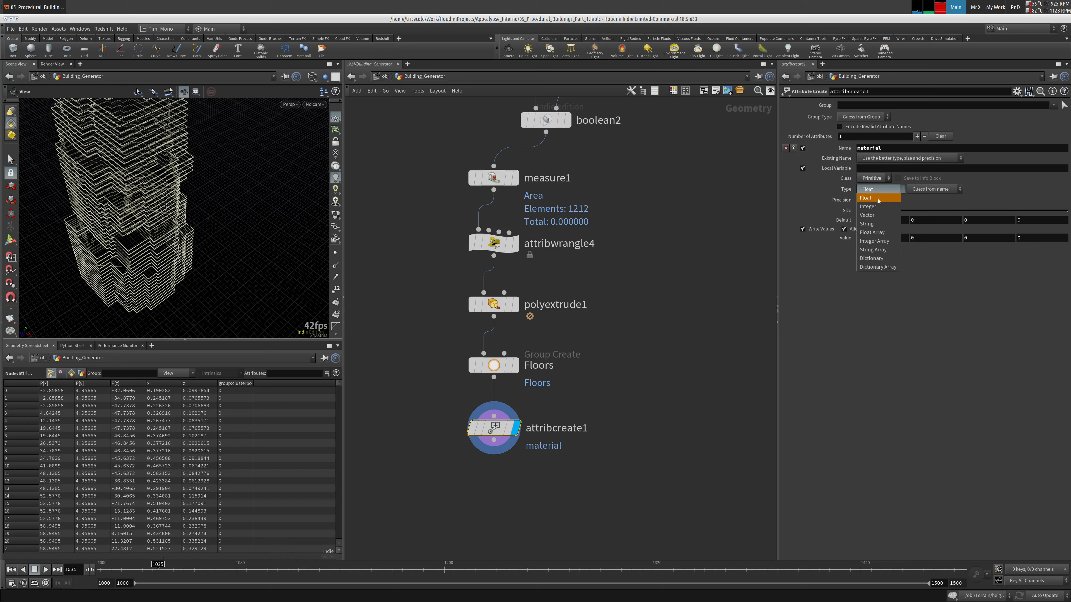
pyautogui.click(869, 224)
pyautogui.click(877, 208)
pyautogui.write('$OS')
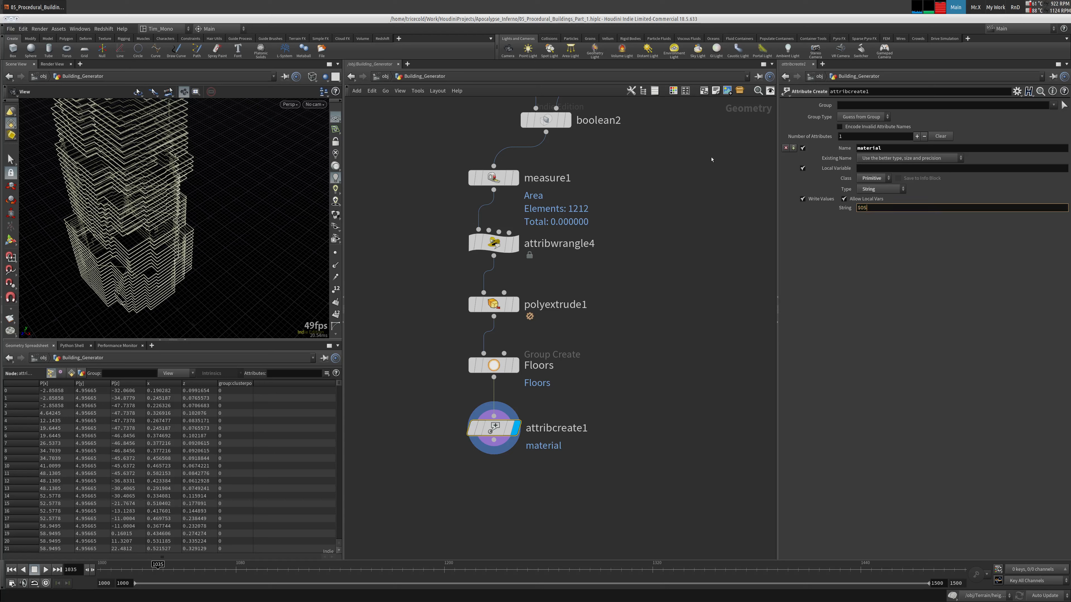
pyautogui.press('Return')
# Step: Rename the attribcreate1 node to id_floor
pyautogui.doubleClick(849, 92)
pyautogui.press('BackSpace')
pyautogui.write('id_floor')
pyautogui.press('Return')
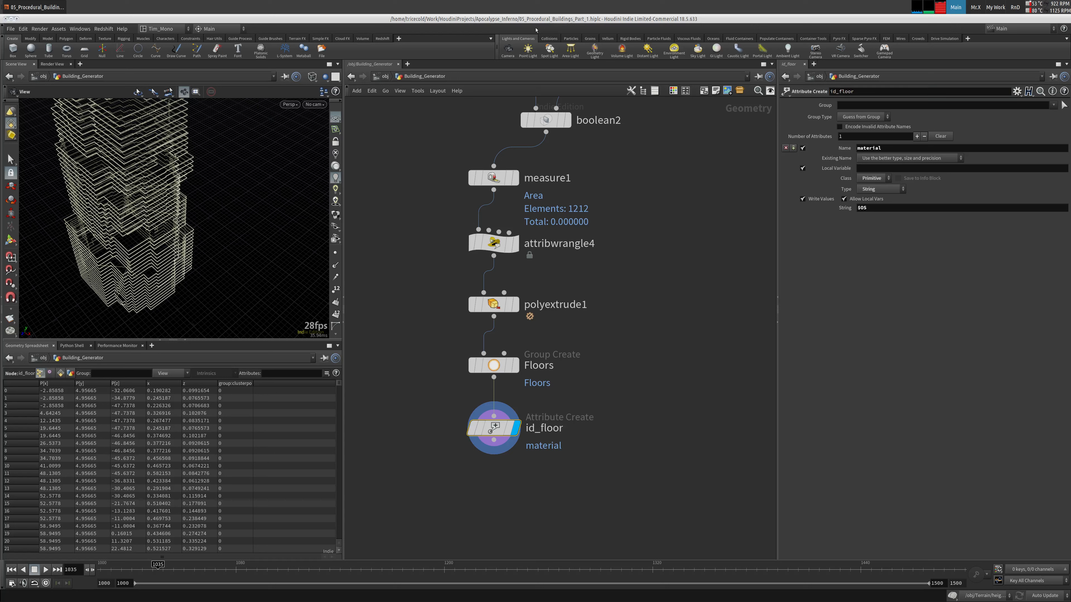
# Step: Examine the primitive attributes of id_floor in the Geometry Spreadsheet, sorting them by the material column
pyautogui.click(61, 373)
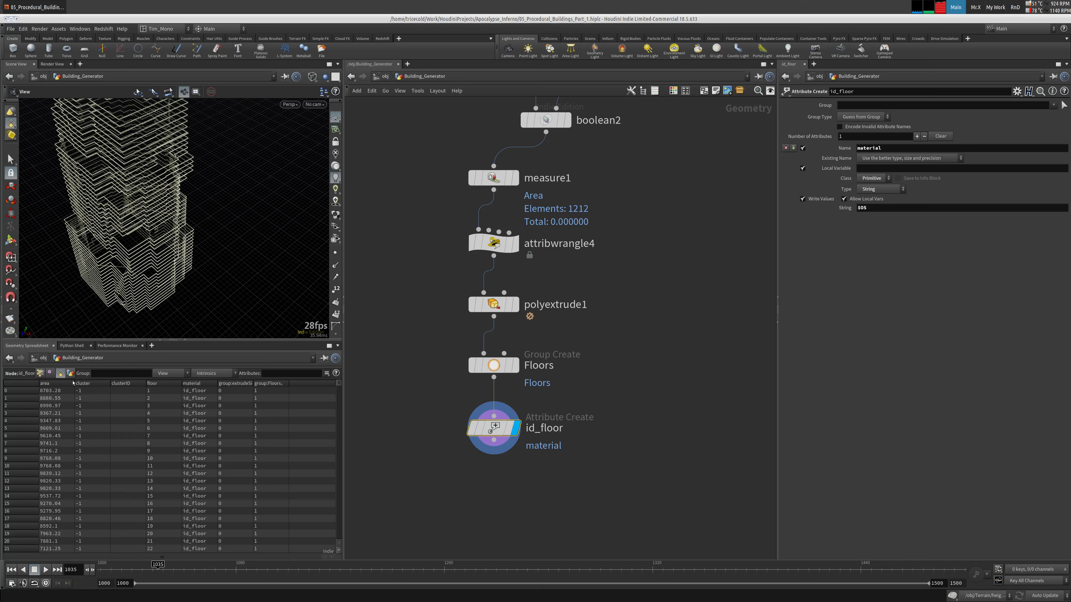
pyautogui.click(202, 385)
pyautogui.click(202, 384)
pyautogui.click(203, 384)
pyautogui.click(202, 384)
# Step: Add a Null node connected below id_floor and name it OUT_FLOOR
pyautogui.moveTo(561, 484); pyautogui.dragTo(550, 437, button='middle')
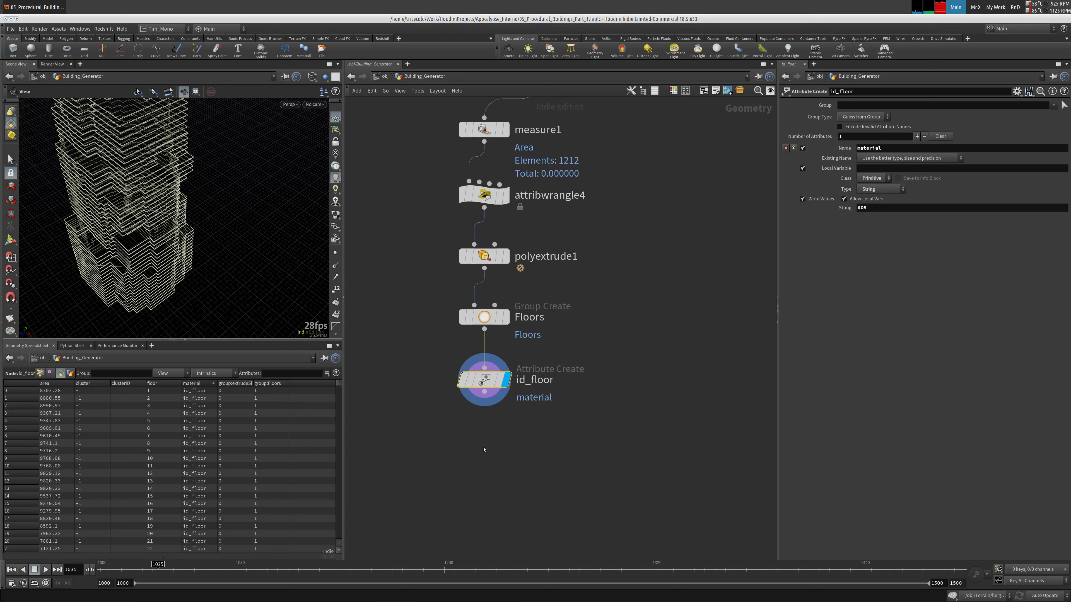
pyautogui.press('Tab')
pyautogui.write('nu')
pyautogui.click(554, 219)
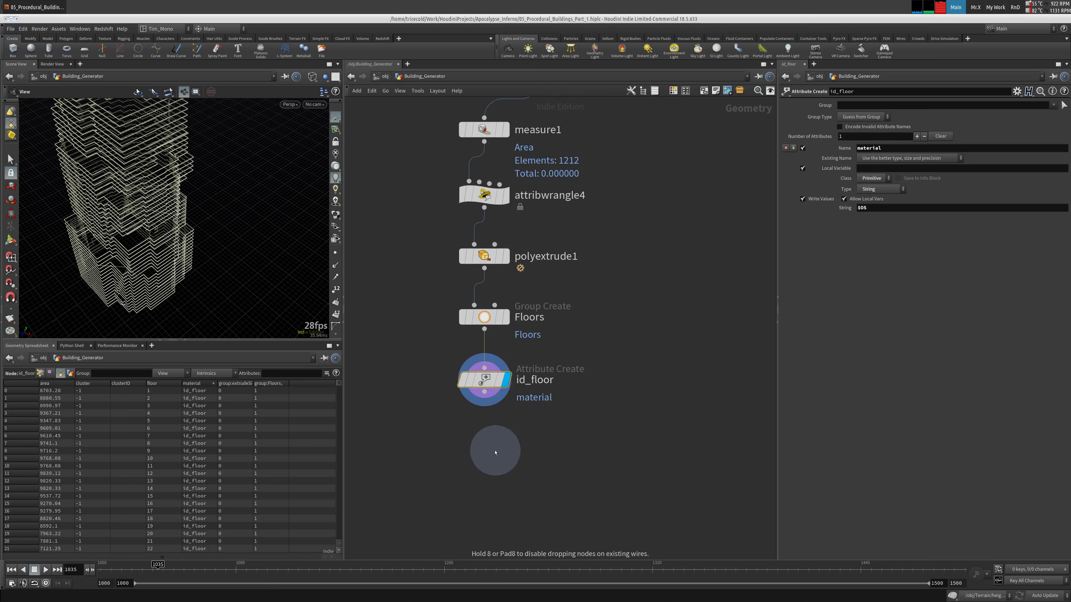
pyautogui.click(485, 448)
pyautogui.doubleClick(517, 450)
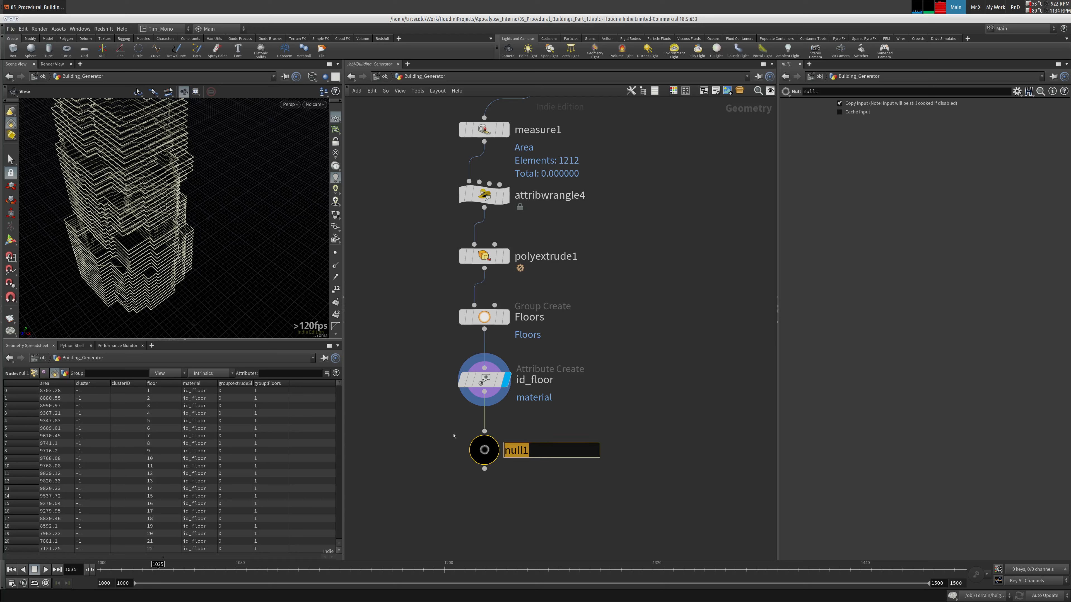
pyautogui.write('OUT_FLOOR')
pyautogui.press('Return')
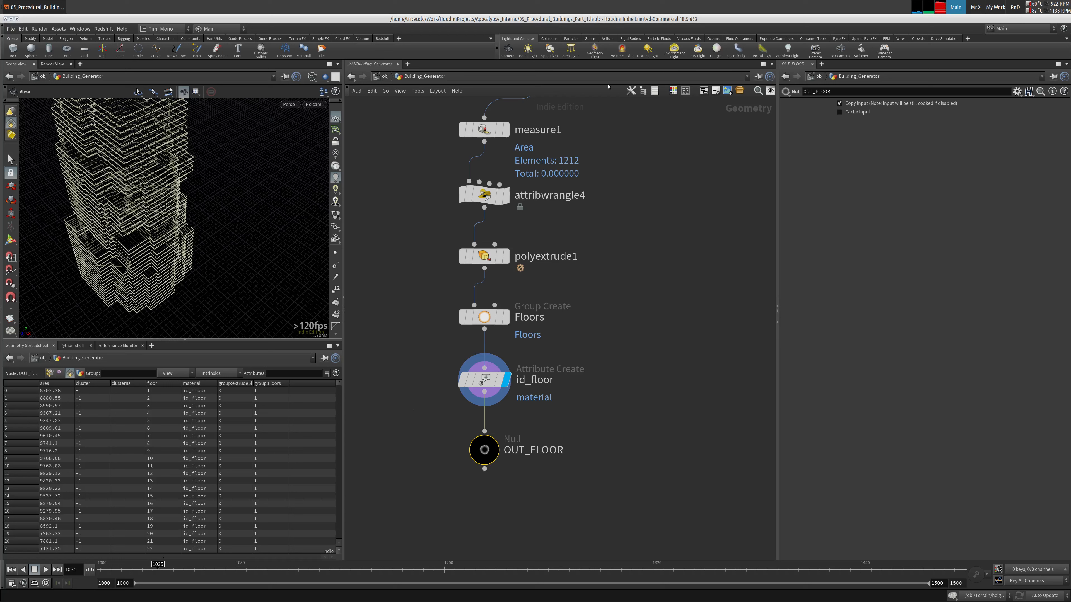
# Step: Stack boolean1 and OUT_PROXY closely below the input node under the base shape box, clear of the floor nodes
pyautogui.moveTo(641, 365); pyautogui.dragTo(564, 419, button='middle')
pyautogui.scroll(-6, 646, 409)
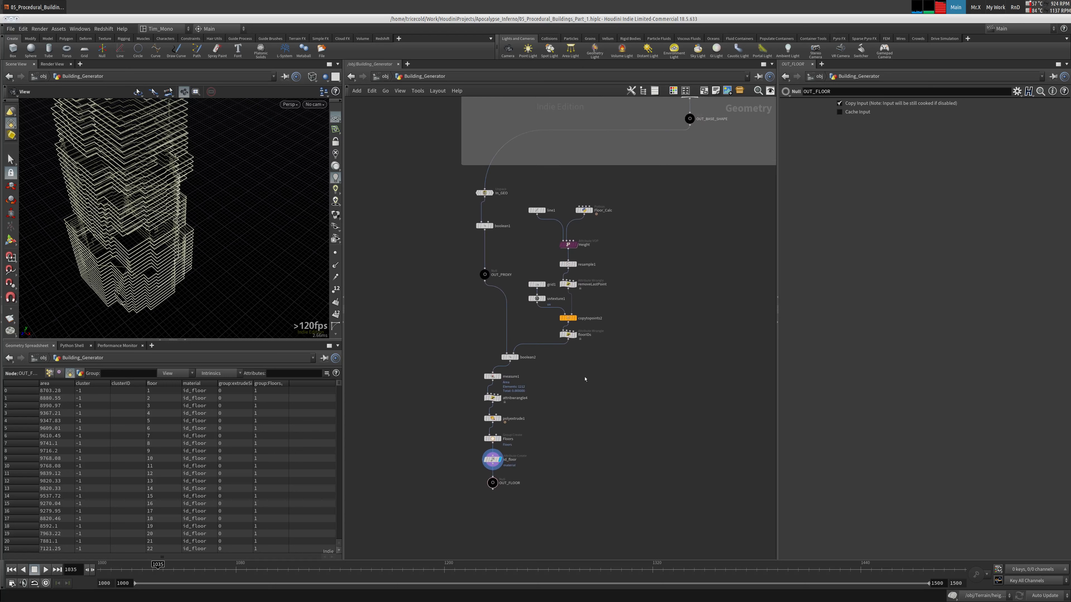
pyautogui.moveTo(485, 193); pyautogui.dragTo(485, 178)
pyautogui.moveTo(483, 228); pyautogui.dragTo(483, 196)
pyautogui.moveTo(485, 277)
pyautogui.mouseDown()
pyautogui.moveTo(485, 207)
pyautogui.moveTo(594, 217)
pyautogui.moveTo(544, 306)
pyautogui.moveTo(393, 498)
pyautogui.moveTo(633, 218)
pyautogui.mouseUp()
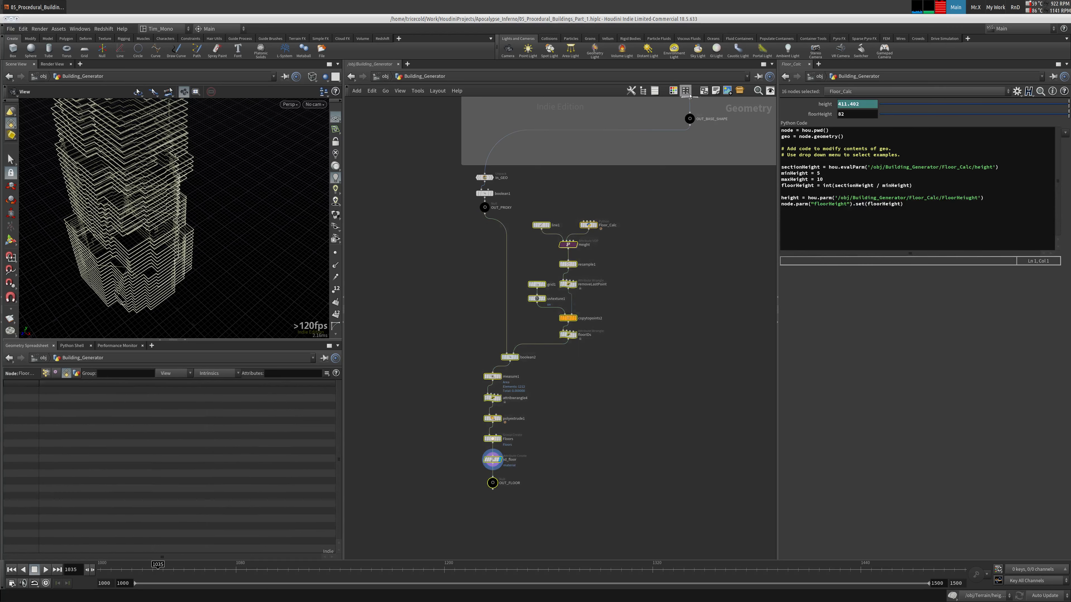
# Step: Enclose the floor nodes from Floor_Calc to OUT_FLOOR in a titled network box and place it just below OUT_PROXY
pyautogui.click(703, 90)
pyautogui.moveTo(535, 216); pyautogui.dragTo(520, 222)
pyautogui.moveTo(482, 194)
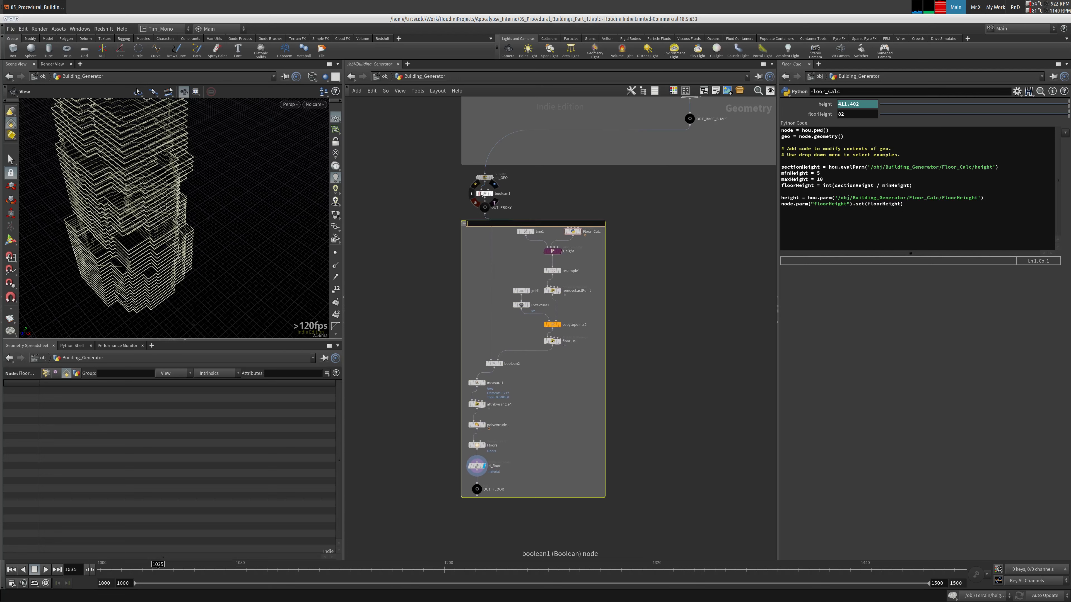
pyautogui.press('Return')
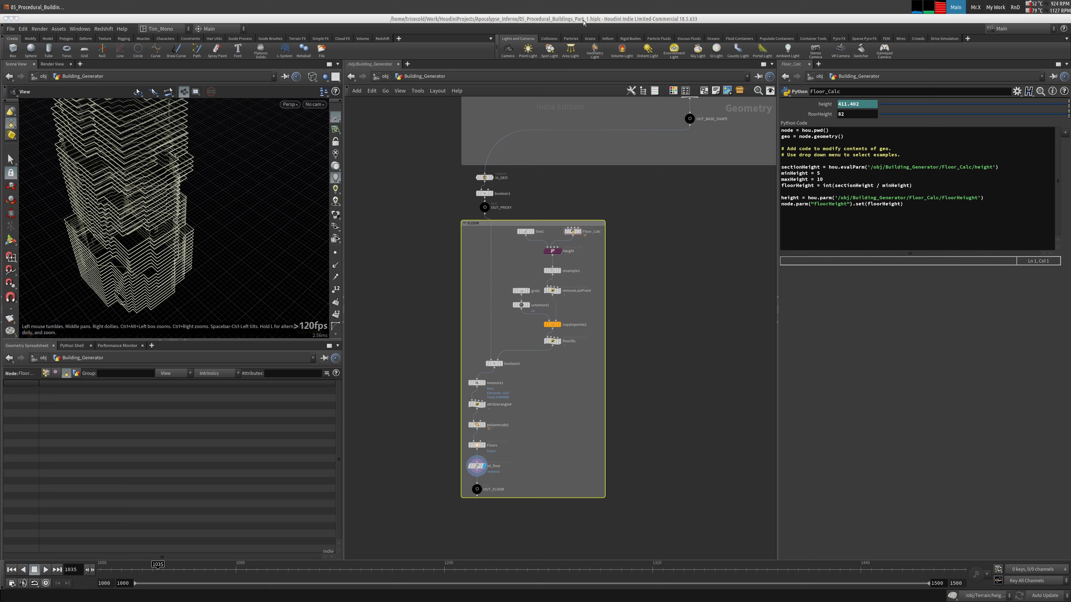
pyautogui.click(10, 28)
pyautogui.click(20, 79)
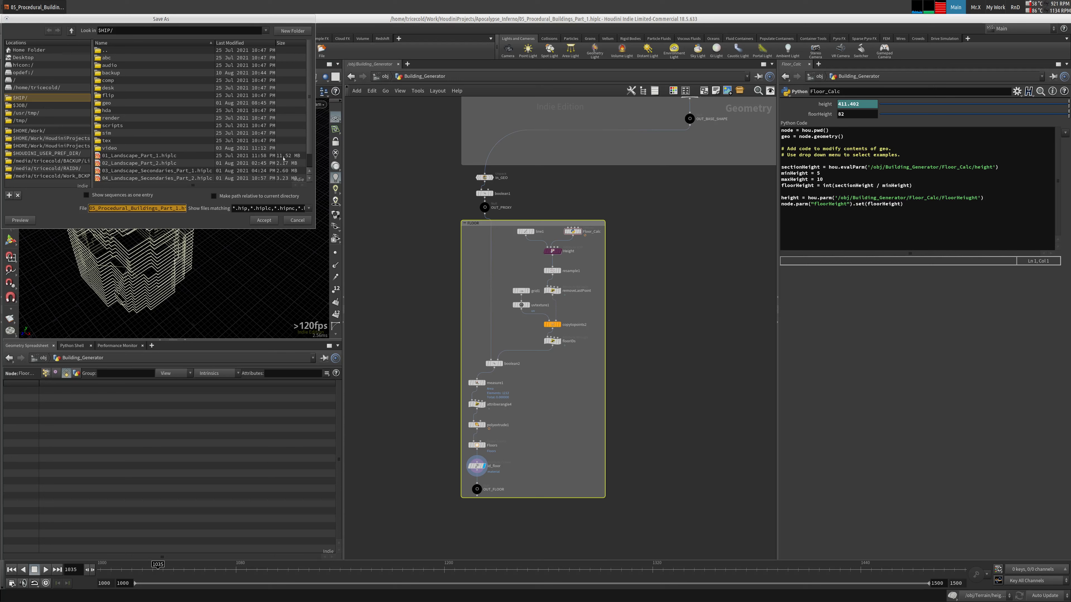
pyautogui.scroll(-1, 273, 164)
pyautogui.click(298, 220)
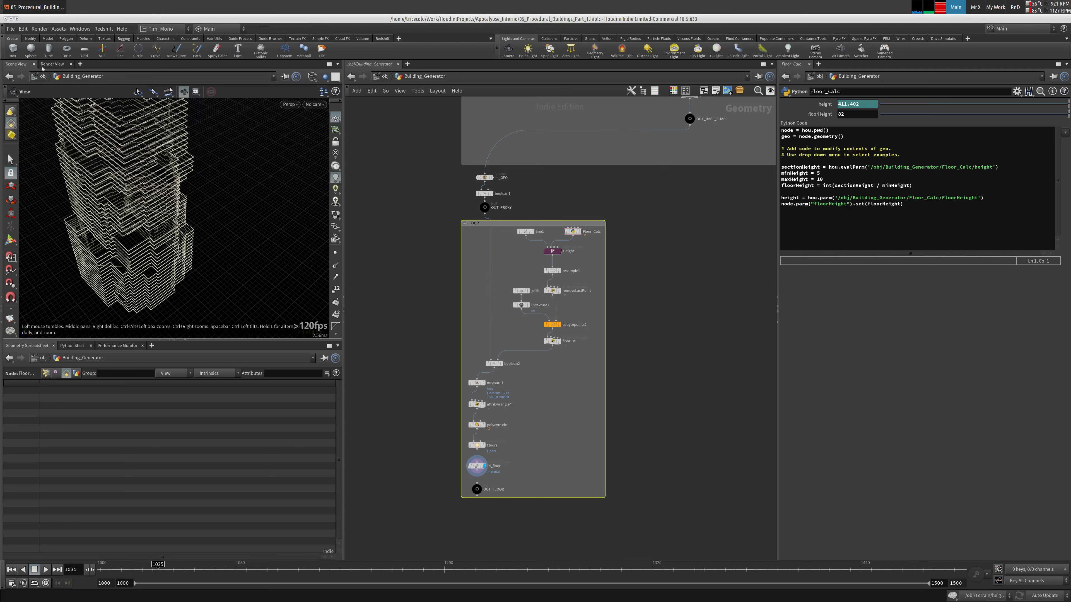
# Step: Save the current scene and save a new copy of it as 05_Procedural_Buildings_Part_2.hiplc
pyautogui.click(7, 29)
pyautogui.click(14, 69)
pyautogui.click(10, 28)
pyautogui.click(19, 78)
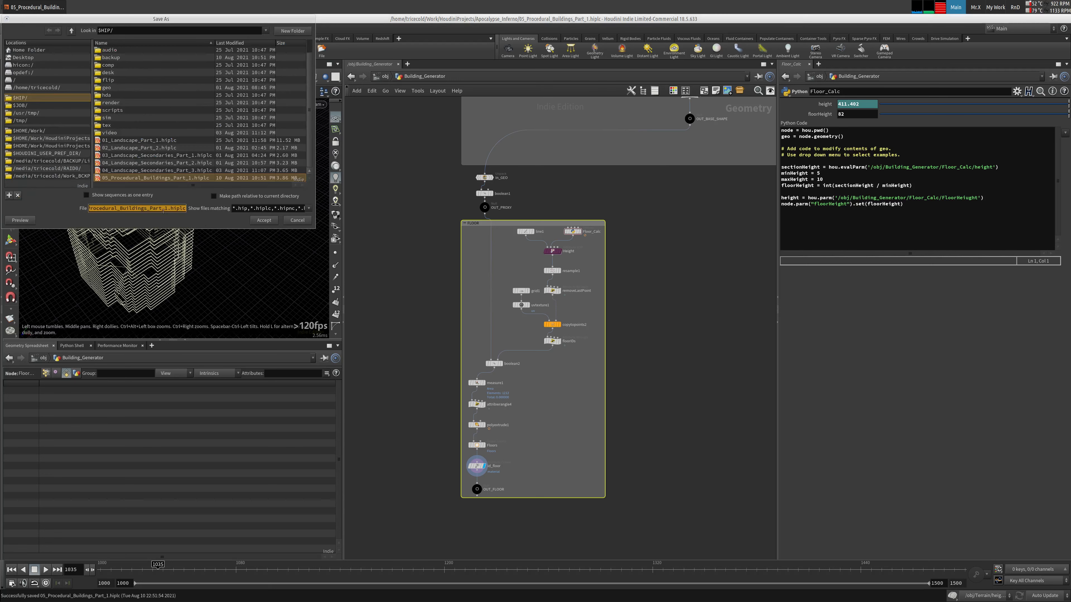
pyautogui.click(163, 208)
pyautogui.press('BackSpace')
pyautogui.write('2')
pyautogui.click(260, 222)
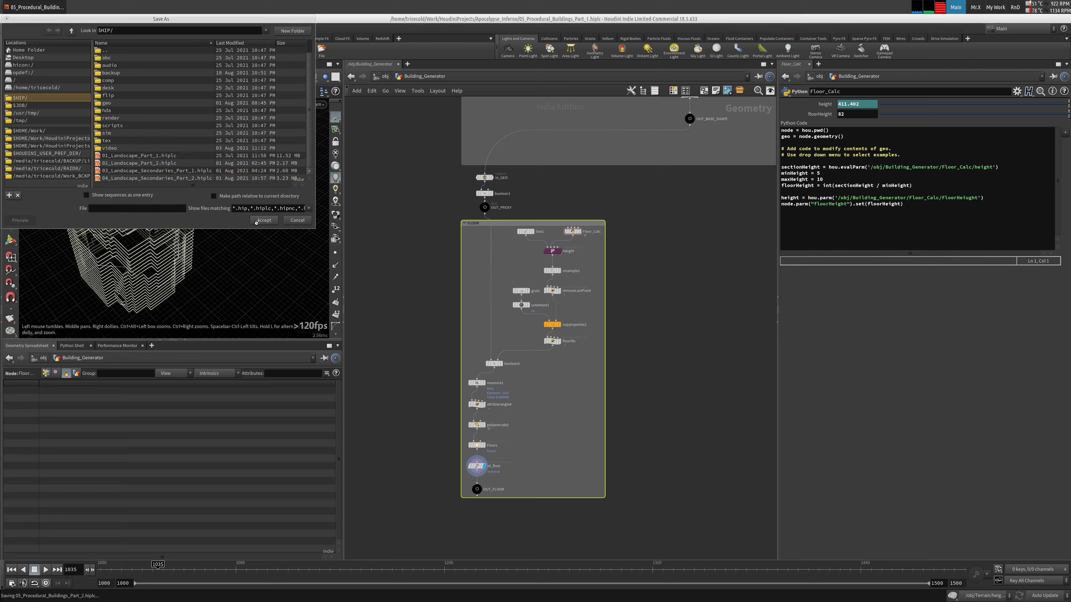
pyautogui.moveTo(246, 230); pyautogui.dragTo(248, 150)
pyautogui.moveTo(248, 150); pyautogui.dragTo(169, 186, button='right')
pyautogui.moveTo(169, 186)
pyautogui.mouseDown()
pyautogui.moveTo(155, 209)
pyautogui.moveTo(177, 177)
pyautogui.moveTo(173, 186)
pyautogui.mouseUp()
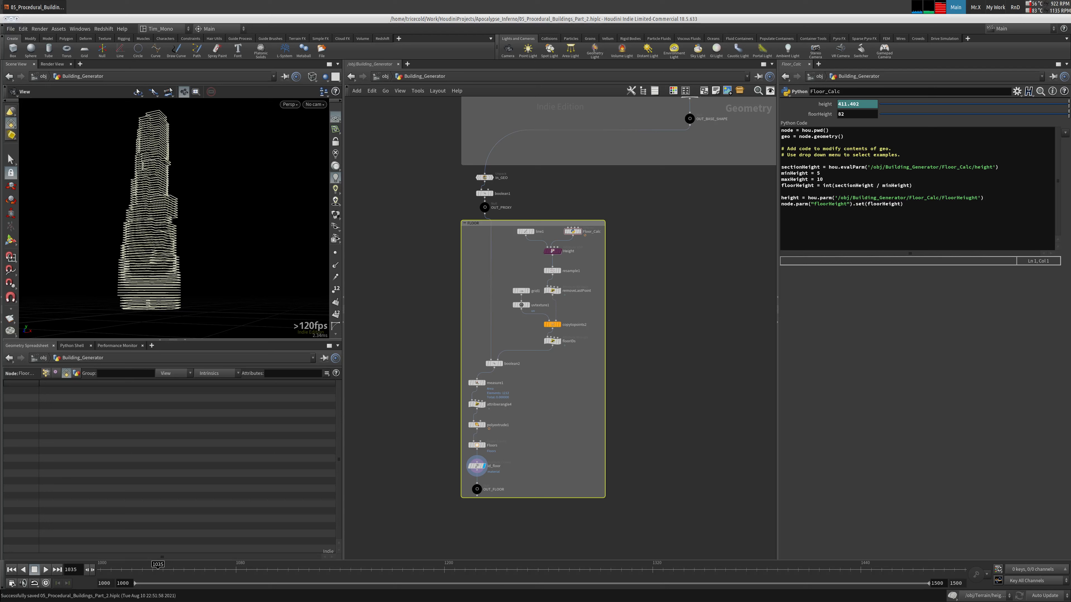